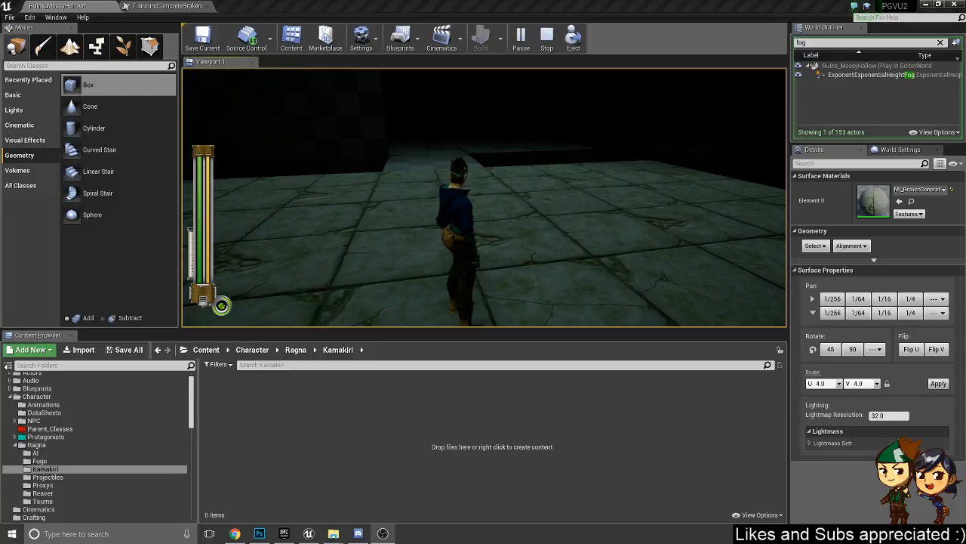
# - Walk the character around the dark ruins level in the running play session, examine the floors and doors, and end the session
pyautogui.click(471, 166)
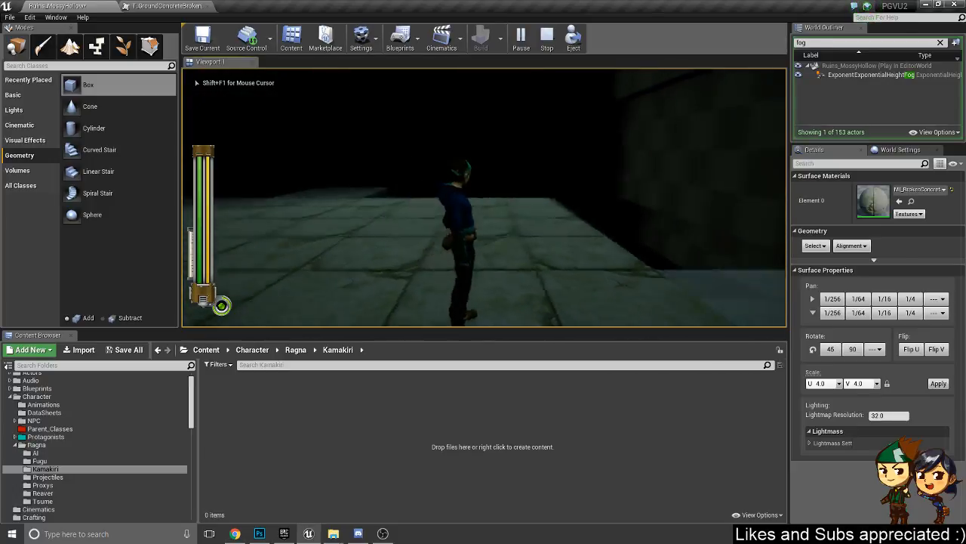
pyautogui.press('w')
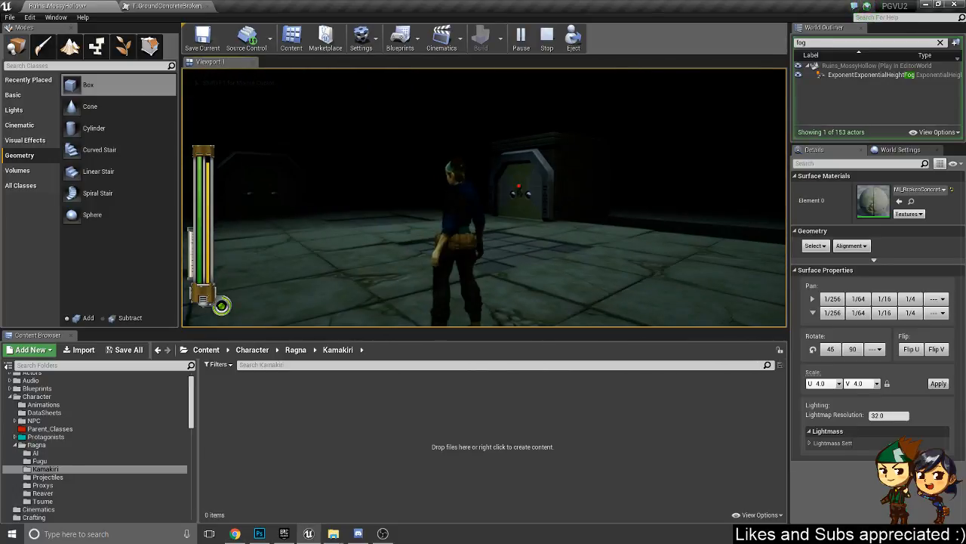
pyautogui.press('w')
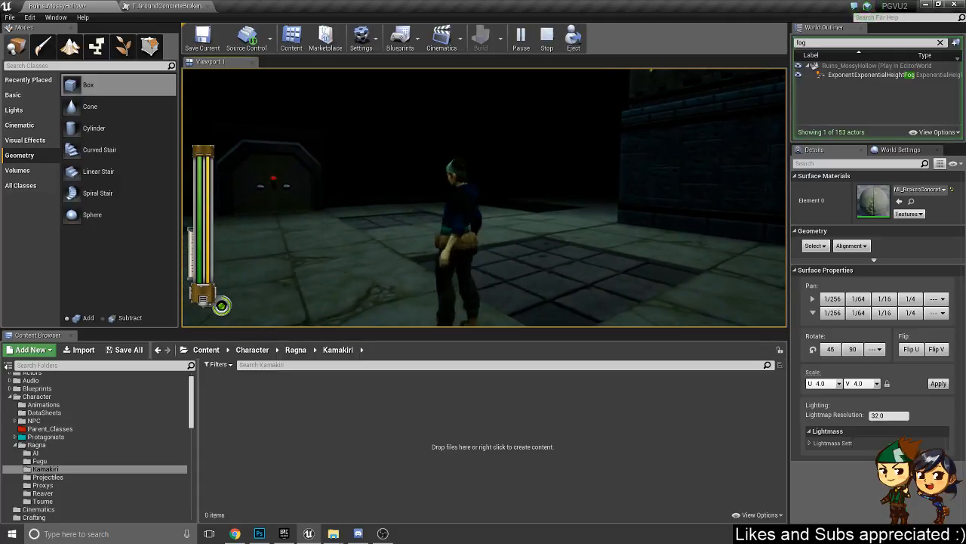
pyautogui.press('d')
pyautogui.press('w')
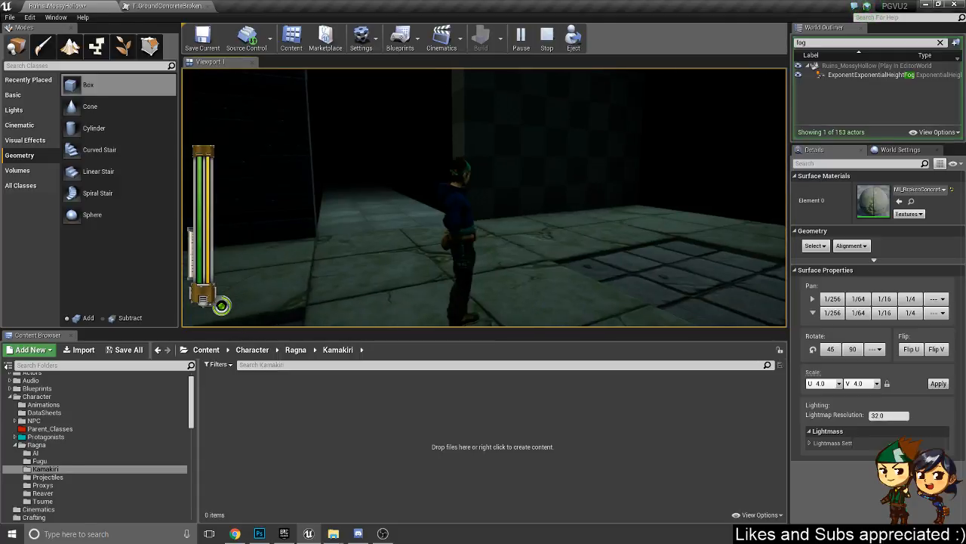
pyautogui.press('w')
pyautogui.press('w')
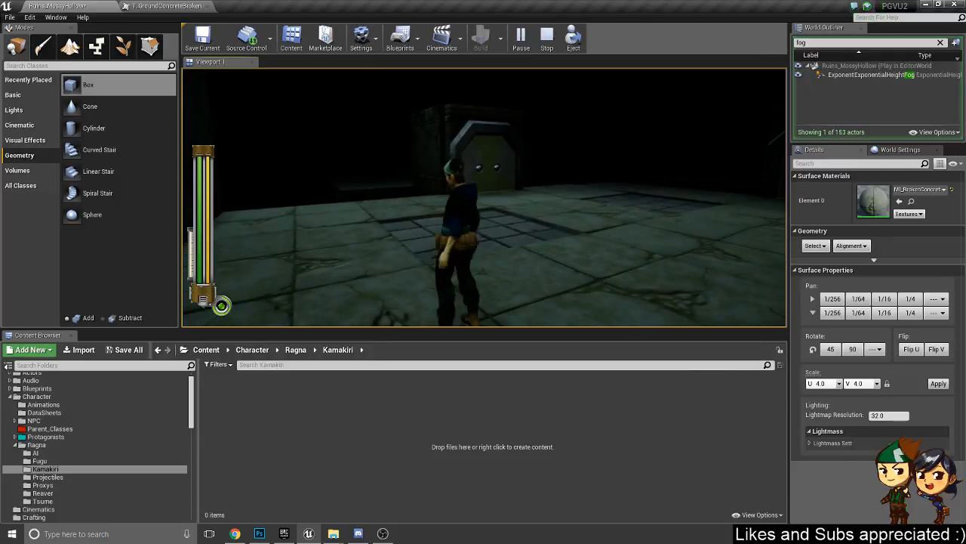
pyautogui.press('s')
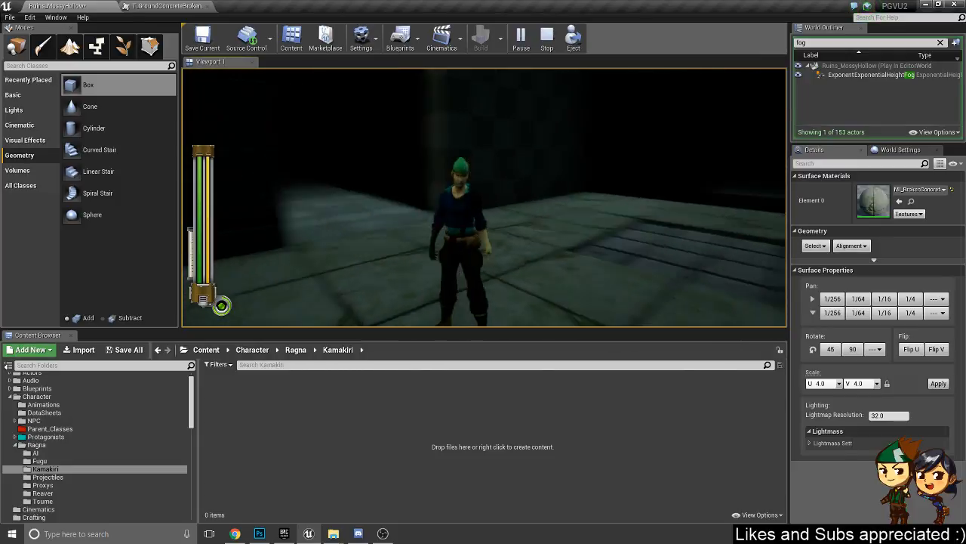
pyautogui.press('w')
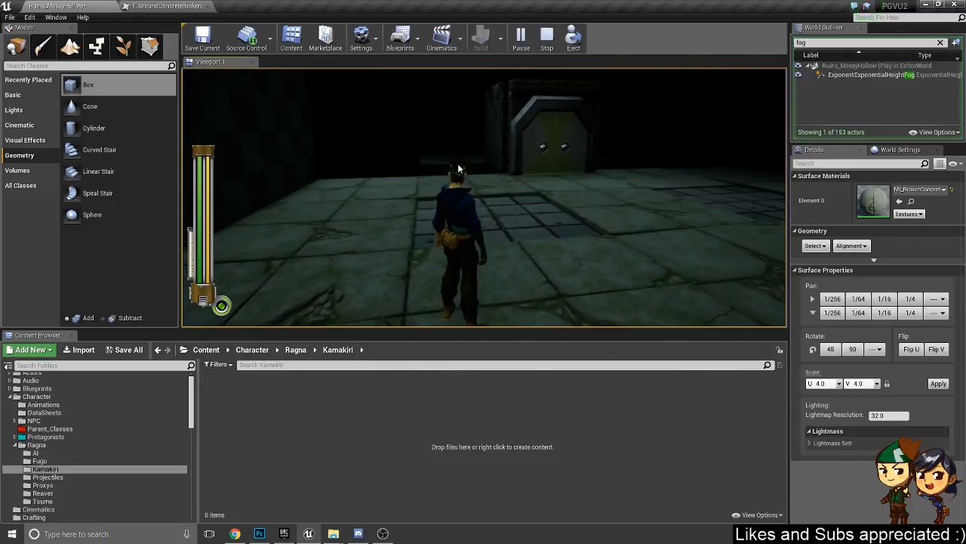
pyautogui.press('Escape')
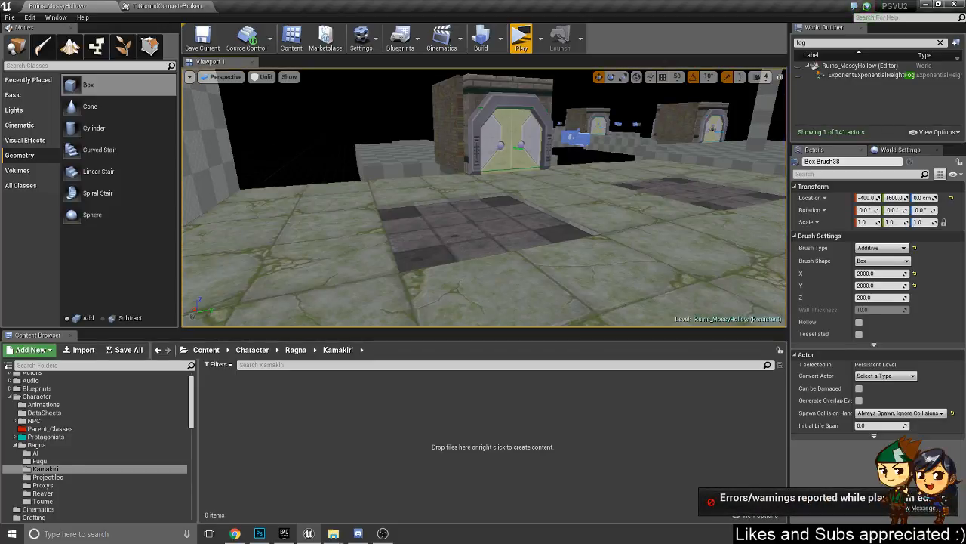
# - Switch to Photoshop and, on the MossyHollowPlan layer, draw vertical wall lines closing the gap in the corridor above room A
pyautogui.hotkey('alt', 'Tab')
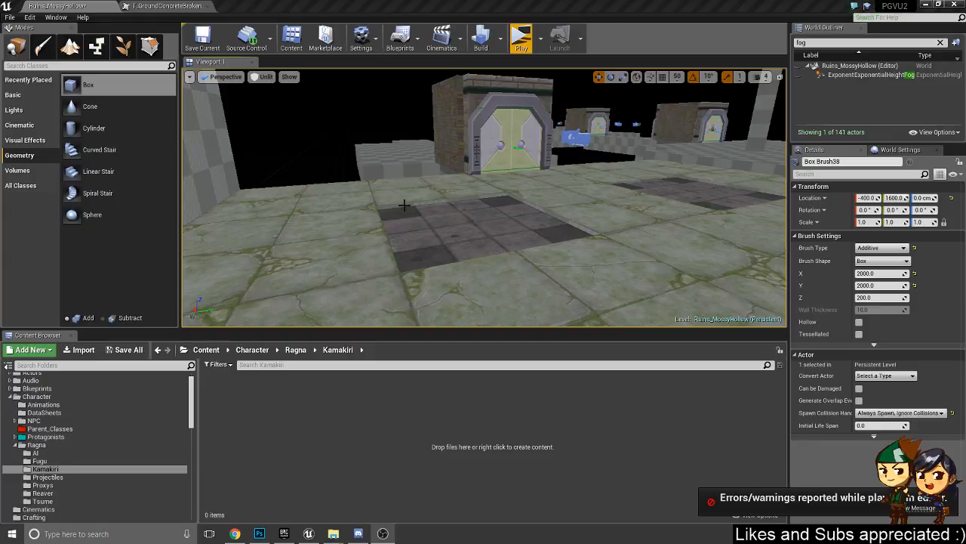
pyautogui.moveTo(423, 178); pyautogui.dragTo(362, 226, button='right')
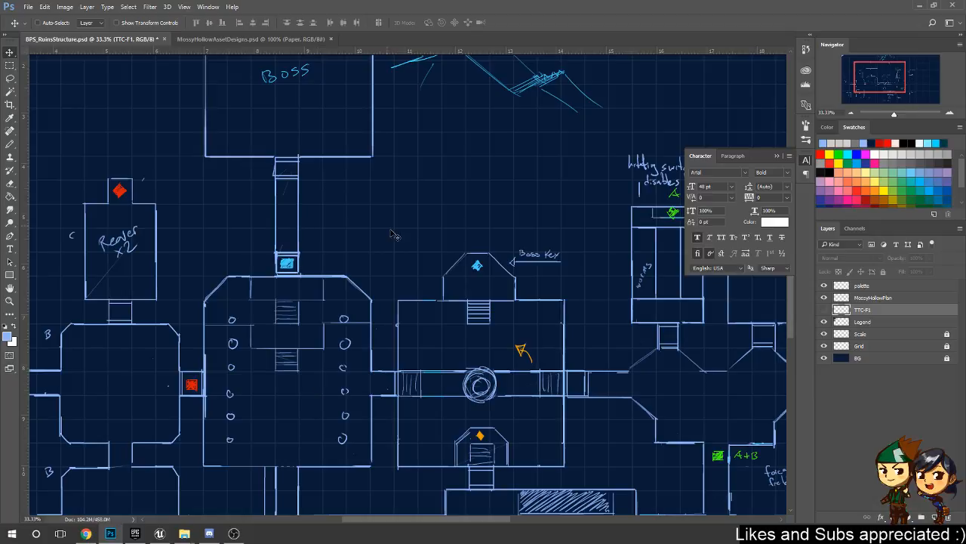
pyautogui.moveTo(345, 283)
pyautogui.mouseDown()
pyautogui.moveTo(519, 102)
pyautogui.moveTo(567, 129)
pyautogui.mouseUp()
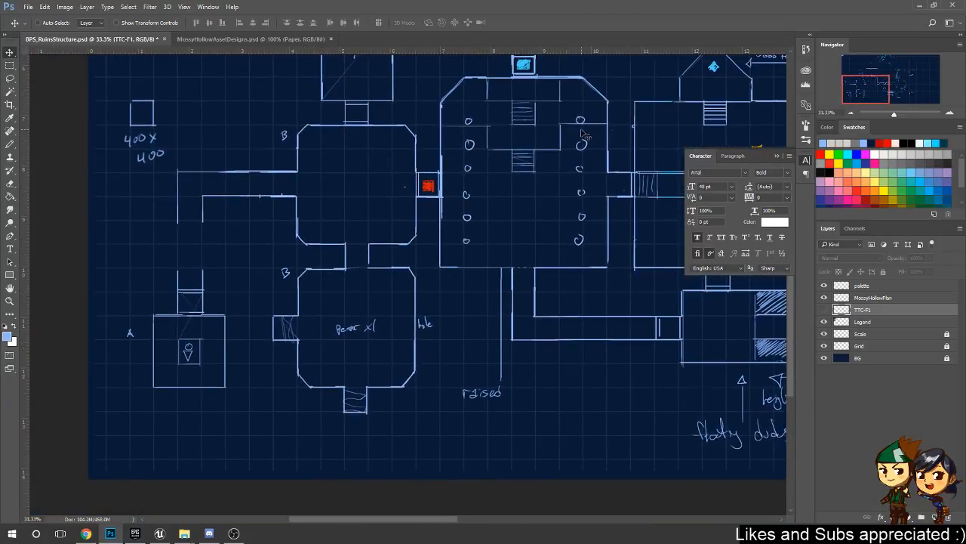
pyautogui.click(872, 298)
pyautogui.press('b')
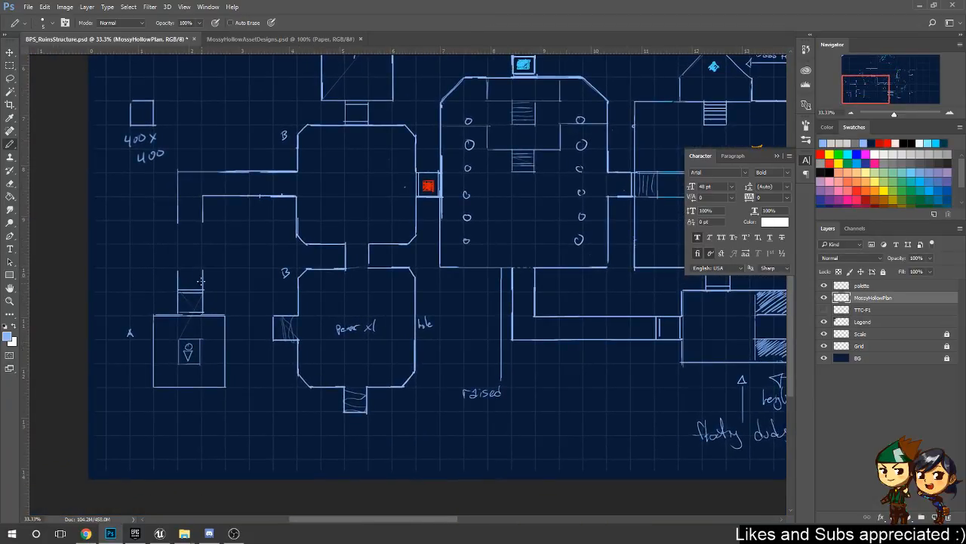
pyautogui.keyDown('shift'); pyautogui.click(203, 289); pyautogui.keyUp('shift')
pyautogui.moveTo(180, 286); pyautogui.dragTo(178, 219)
# - Lasso room A with its vertical corridor, move them one grid square to the left, and deselect
pyautogui.press('l')
pyautogui.moveTo(218, 214)
pyautogui.mouseDown()
pyautogui.moveTo(264, 385)
pyautogui.moveTo(141, 230)
pyautogui.moveTo(178, 204)
pyautogui.moveTo(218, 213)
pyautogui.mouseUp()
pyautogui.press('v')
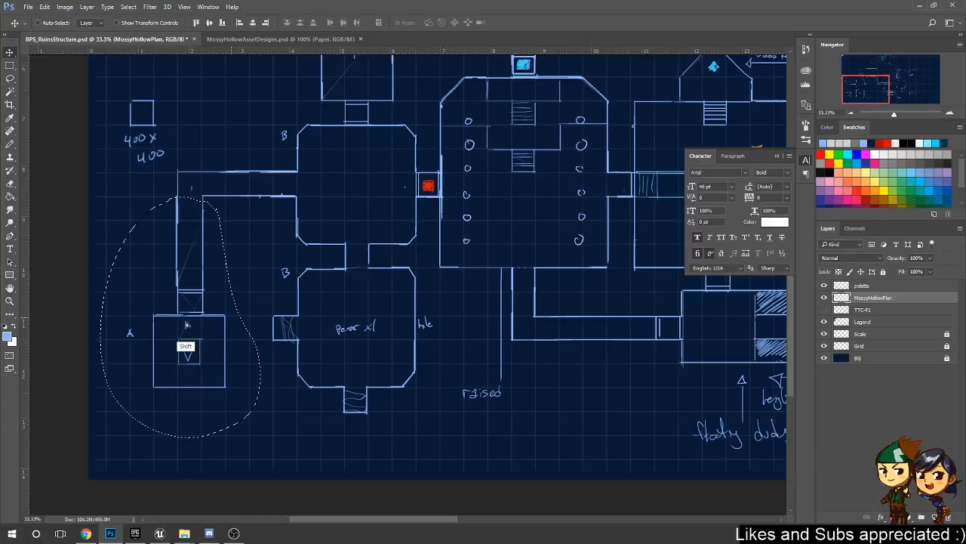
pyautogui.moveTo(249, 323)
pyautogui.keyDown('shift'); pyautogui.mouseDown()
pyautogui.moveTo(195, 323)
pyautogui.moveTo(231, 309)
pyautogui.mouseUp(); pyautogui.keyUp('shift')
pyautogui.press('ctrl')
pyautogui.hotkey('ctrl', 'd')
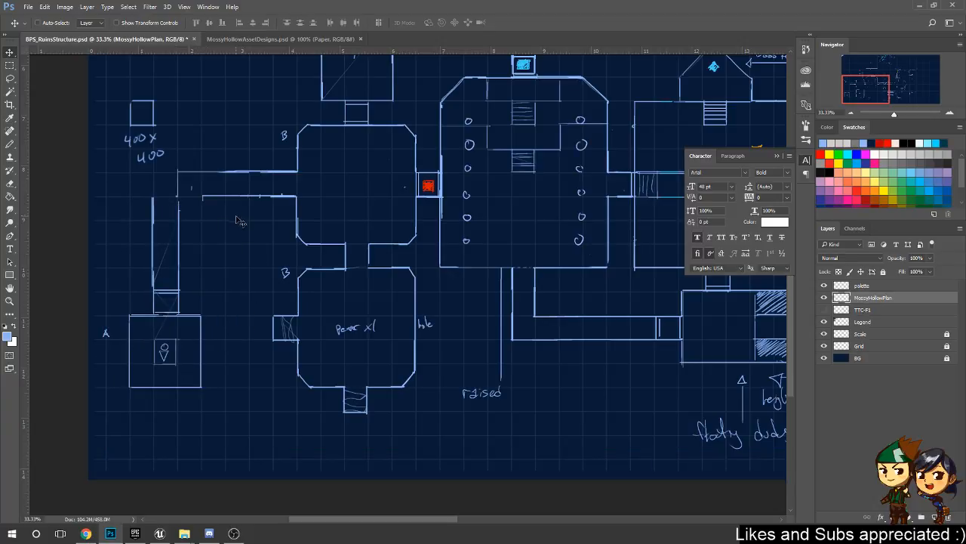
# - Clean up the corridor's upper end and sketch a one-grid-square box with a cross in it directly above
pyautogui.press('e')
pyautogui.moveTo(181, 197)
pyautogui.mouseDown()
pyautogui.moveTo(185, 167)
pyautogui.moveTo(167, 195)
pyautogui.moveTo(155, 173)
pyautogui.moveTo(177, 196)
pyautogui.mouseUp()
pyautogui.press('b')
pyautogui.moveTo(177, 174); pyautogui.dragTo(154, 196)
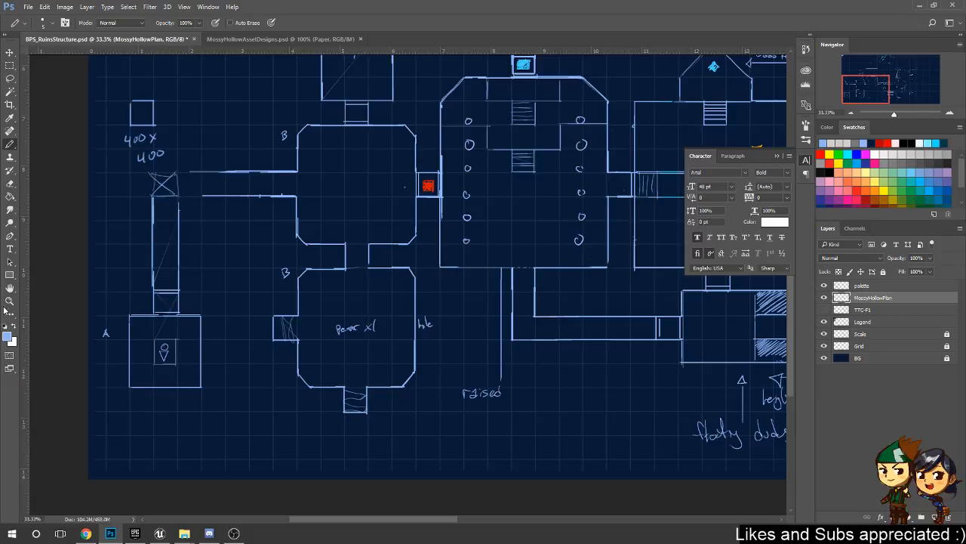
# - Lasso room A with its vertical corridor, move them one grid square down, and deselect
pyautogui.press('l')
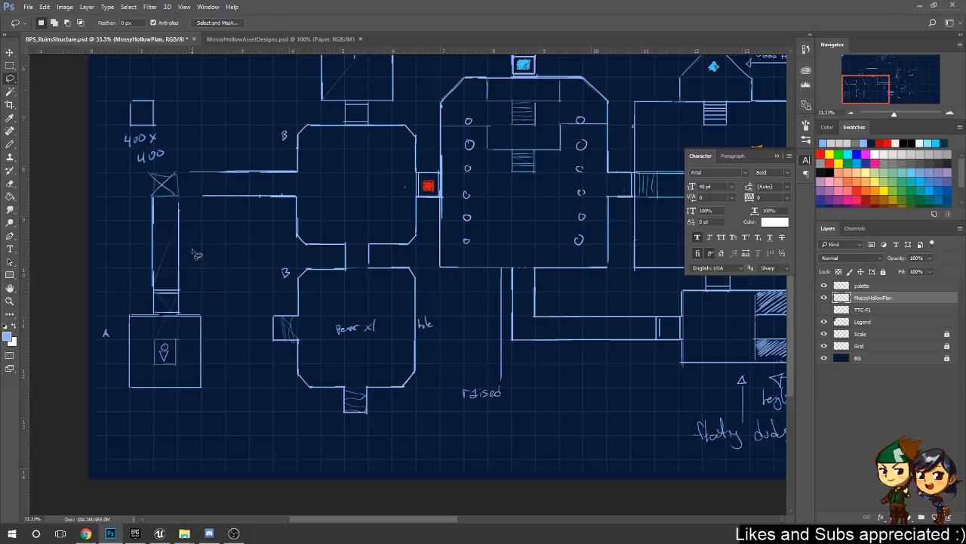
pyautogui.moveTo(192, 230)
pyautogui.mouseDown()
pyautogui.moveTo(115, 425)
pyautogui.moveTo(132, 198)
pyautogui.moveTo(198, 238)
pyautogui.moveTo(192, 229)
pyautogui.mouseUp()
pyautogui.press('v')
pyautogui.moveTo(192, 336)
pyautogui.keyDown('shift'); pyautogui.mouseDown()
pyautogui.moveTo(192, 389)
pyautogui.moveTo(191, 347)
pyautogui.moveTo(190, 356)
pyautogui.mouseUp(); pyautogui.keyUp('shift')
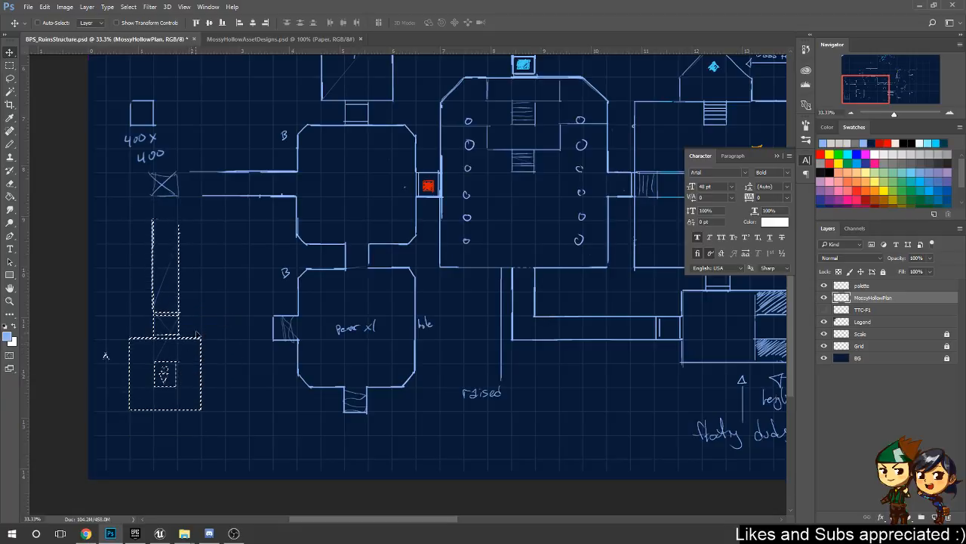
pyautogui.hotkey('ctrl', 'd')
# - Draw both vertical walls that join the crossed corner square to the lowered corridor
pyautogui.press('b')
pyautogui.keyDown('shift'); pyautogui.moveTo(152, 199); pyautogui.dragTo(152, 259); pyautogui.keyUp('shift')
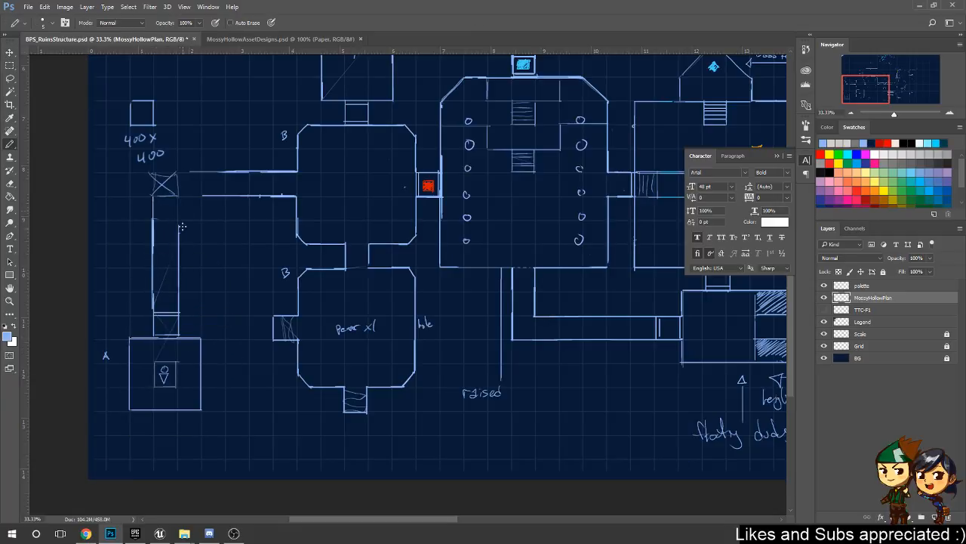
pyautogui.keyDown('shift'); pyautogui.moveTo(176, 199); pyautogui.dragTo(178, 283); pyautogui.keyUp('shift')
pyautogui.hotkey('ctrl', 'z')
pyautogui.keyDown('shift'); pyautogui.moveTo(177, 200); pyautogui.dragTo(178, 288); pyautogui.keyUp('shift')
pyautogui.hotkey('ctrl', 'z')
pyautogui.keyDown('shift'); pyautogui.moveTo(177, 197); pyautogui.dragTo(179, 297); pyautogui.keyUp('shift')
# - Add length marker lines labelled 5 beside the vertical corridor and above the horizontal one, and save the plan
pyautogui.moveTo(133, 247)
pyautogui.mouseDown()
pyautogui.moveTo(134, 258)
pyautogui.moveTo(138, 204)
pyautogui.moveTo(140, 311)
pyautogui.mouseUp()
pyautogui.hotkey('ctrl', 'z')
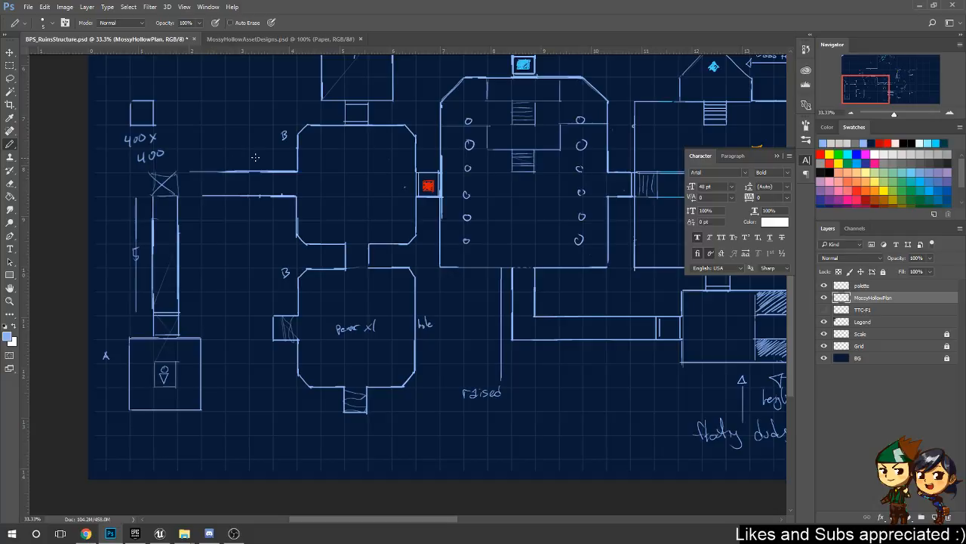
pyautogui.moveTo(288, 159)
pyautogui.keyDown('shift'); pyautogui.mouseDown()
pyautogui.moveTo(184, 159)
pyautogui.moveTo(232, 161)
pyautogui.mouseUp(); pyautogui.keyUp('shift')
pyautogui.press('e')
pyautogui.press('b')
pyautogui.hotkey('alt', 'Tab')
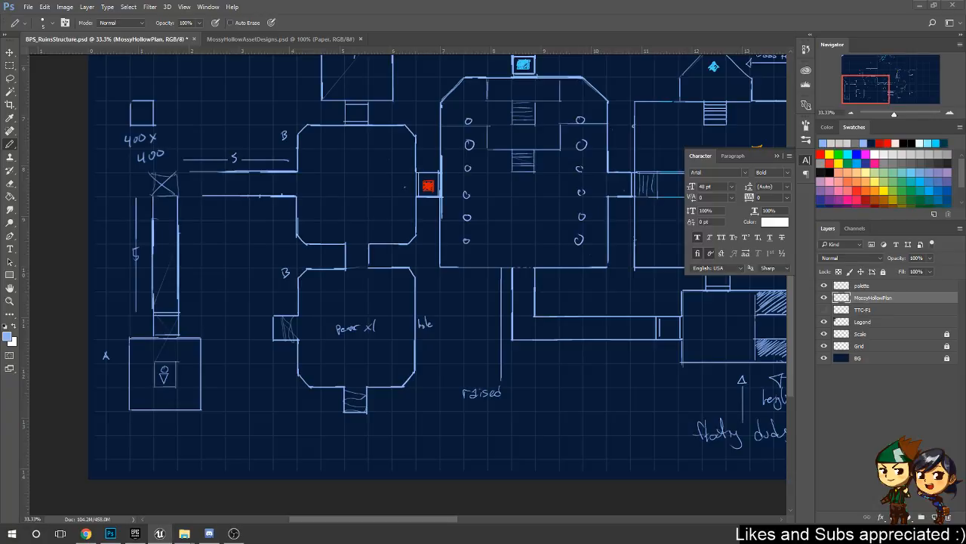
pyautogui.hotkey('ctrl', 's')
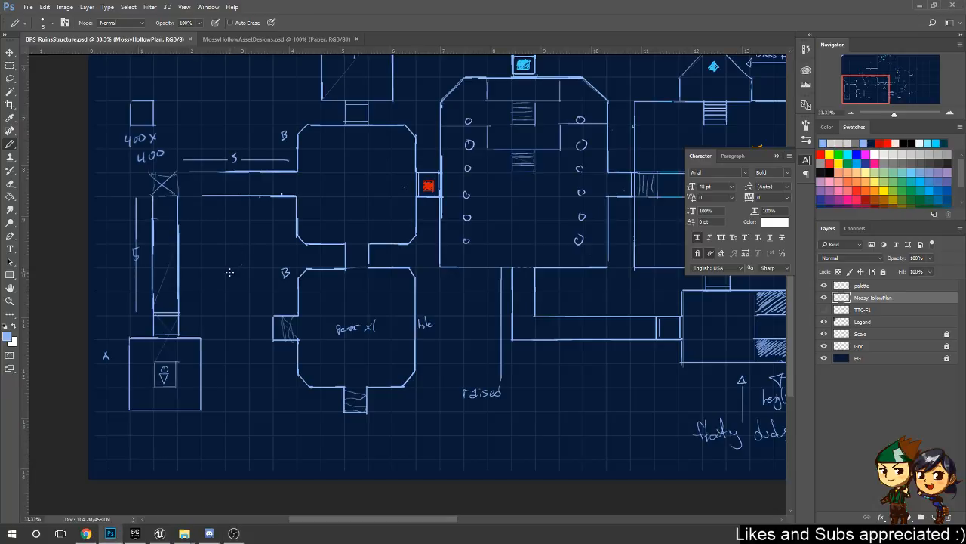
# - Extend both walls of the horizontal corridor left to the vertical corridor and erase the crossed corner square
pyautogui.moveTo(230, 272); pyautogui.dragTo(250, 361)
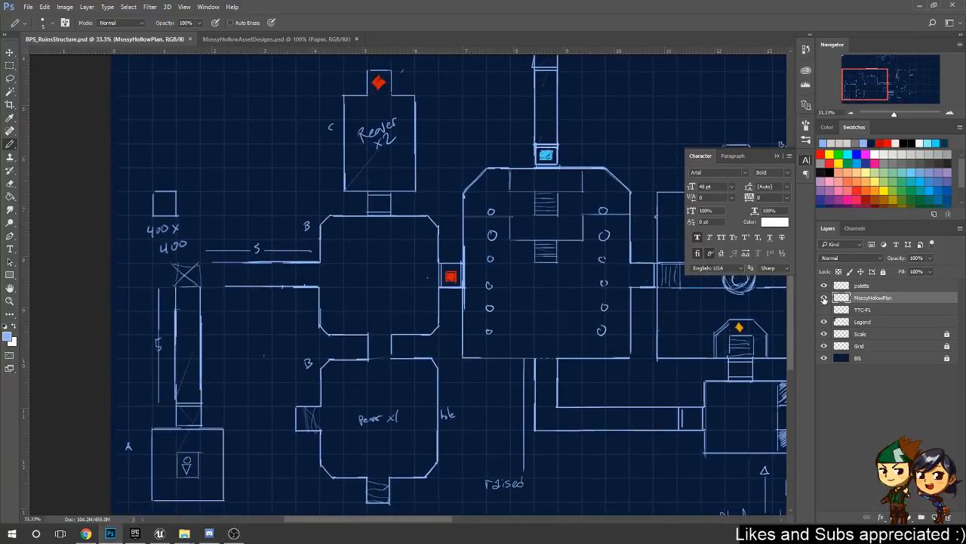
pyautogui.click(825, 298)
pyautogui.click(825, 297)
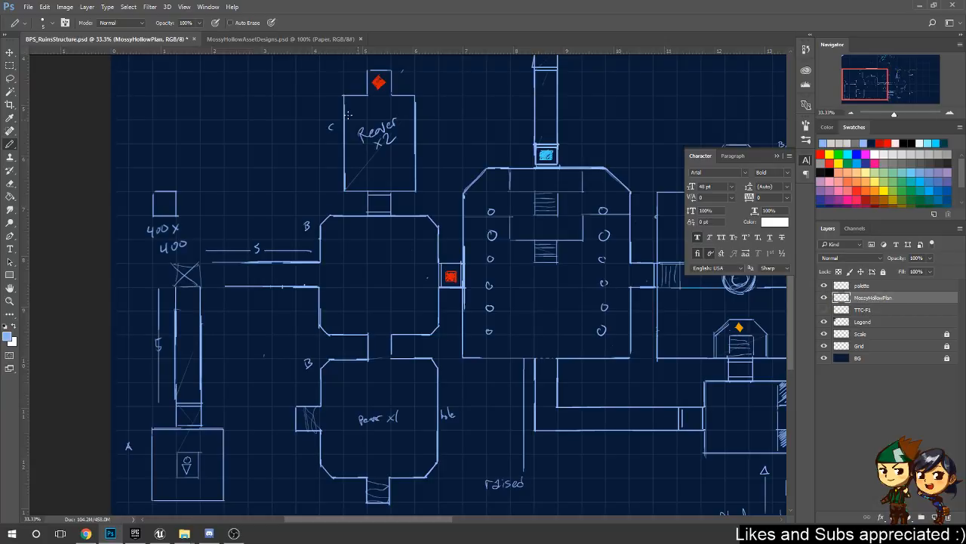
pyautogui.keyDown('shift'); pyautogui.moveTo(317, 287); pyautogui.dragTo(197, 299); pyautogui.keyUp('shift')
pyautogui.hotkey('ctrl', 'z')
pyautogui.keyDown('shift'); pyautogui.moveTo(316, 286); pyautogui.dragTo(204, 308); pyautogui.keyUp('shift')
pyautogui.hotkey('ctrl', 'z')
pyautogui.keyDown('shift'); pyautogui.moveTo(318, 286); pyautogui.dragTo(200, 311); pyautogui.keyUp('shift')
pyautogui.moveTo(319, 262)
pyautogui.keyDown('shift'); pyautogui.mouseDown()
pyautogui.moveTo(178, 323)
pyautogui.moveTo(176, 278)
pyautogui.moveTo(189, 283)
pyautogui.moveTo(177, 266)
pyautogui.moveTo(200, 263)
pyautogui.mouseUp(); pyautogui.keyUp('shift')
pyautogui.press('e')
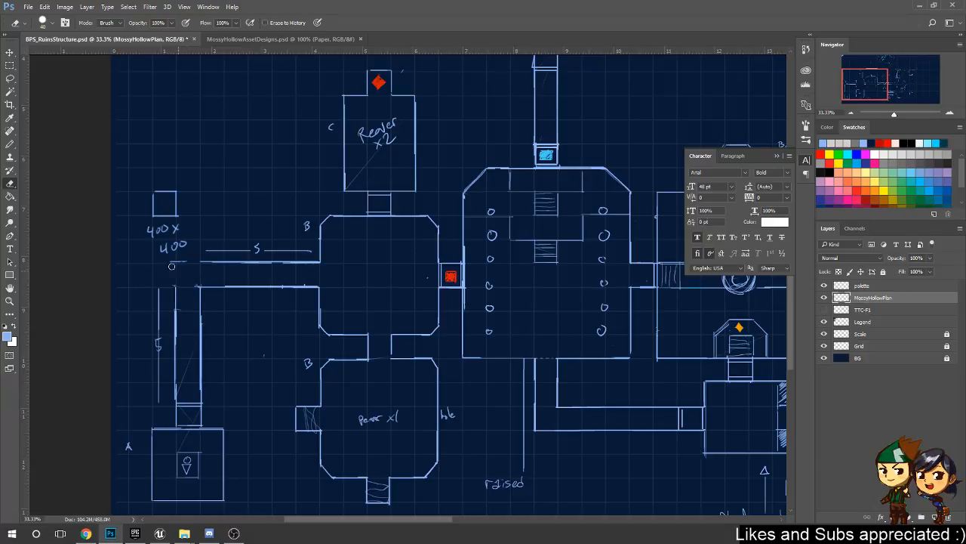
pyautogui.press('b')
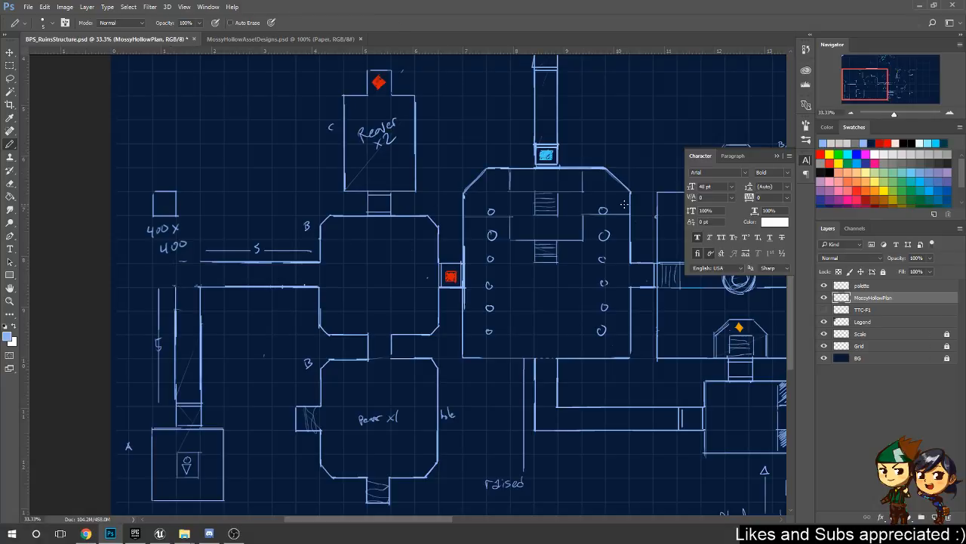
# - Switch to Unreal Editor and apply a texture scale of U 4.0, V 4.0 to the top surface of Box Brush4
pyautogui.moveTo(624, 204); pyautogui.dragTo(534, 217)
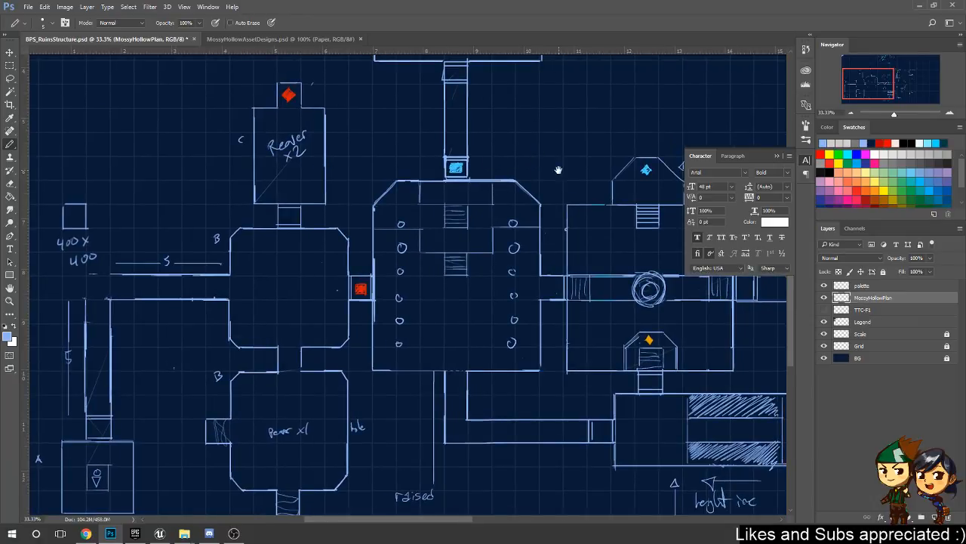
pyautogui.moveTo(559, 170); pyautogui.dragTo(375, 124)
pyautogui.moveTo(438, 213); pyautogui.dragTo(483, 237)
pyautogui.moveTo(275, 239); pyautogui.dragTo(460, 250)
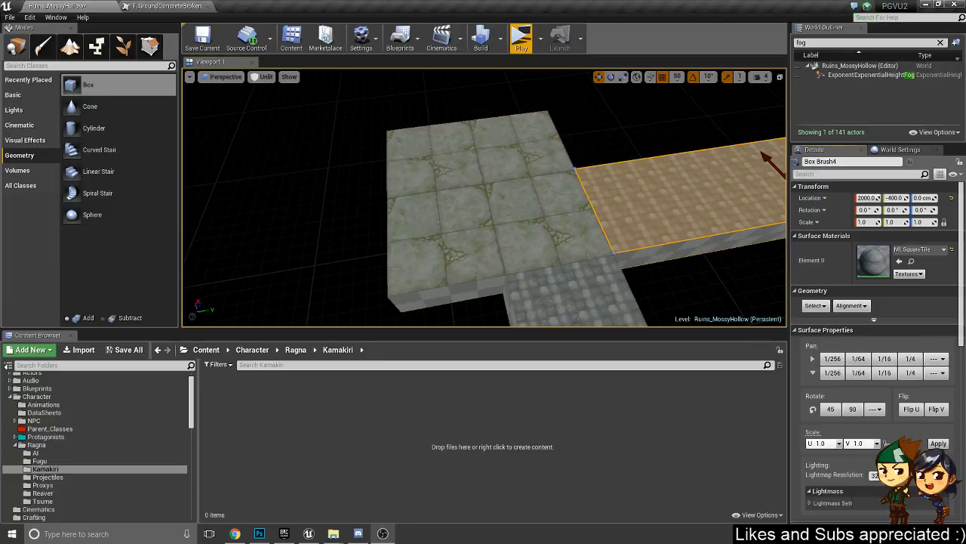
pyautogui.click(877, 443)
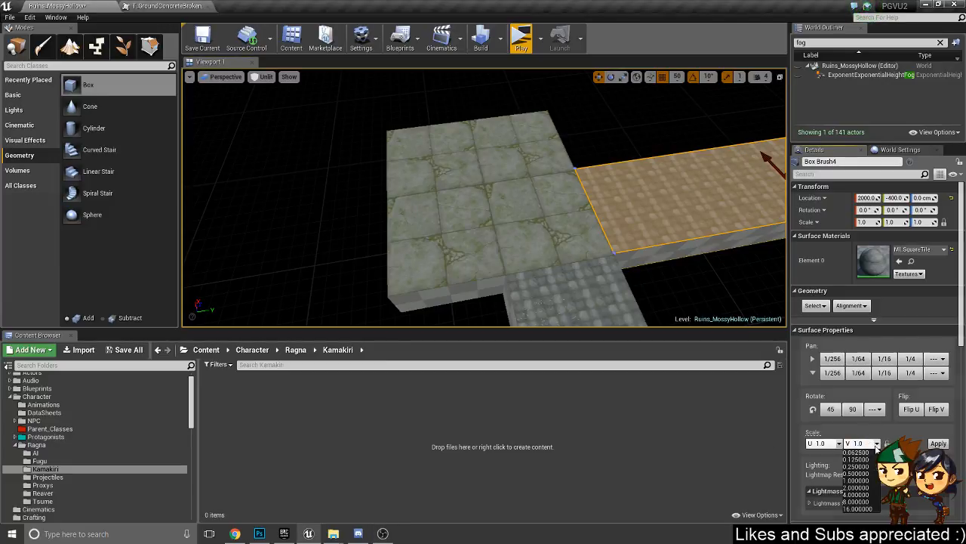
pyautogui.click(856, 494)
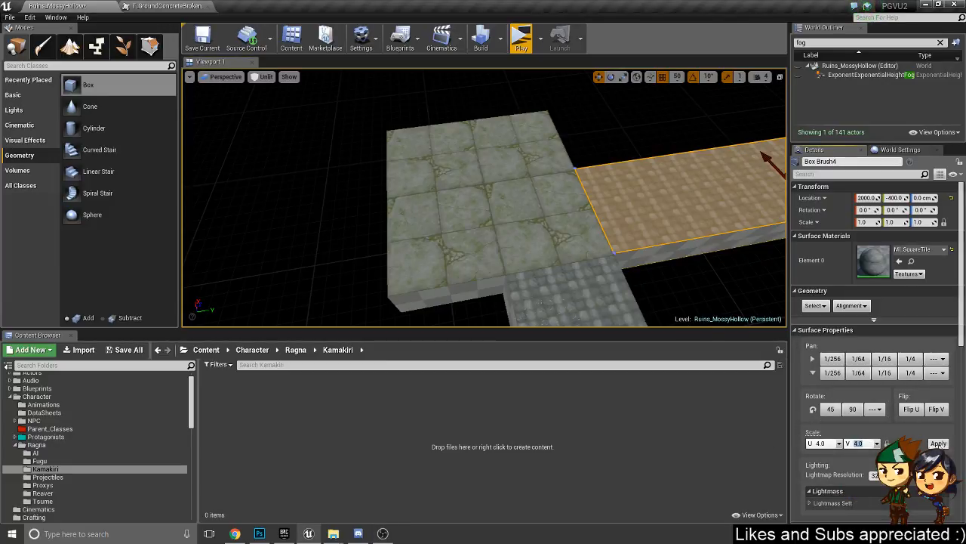
pyautogui.click(939, 444)
# - Apply a texture scale of U 4.0, V 4.0 to the top surface of the Box Brush3 walkway
pyautogui.click(596, 302)
pyautogui.click(876, 444)
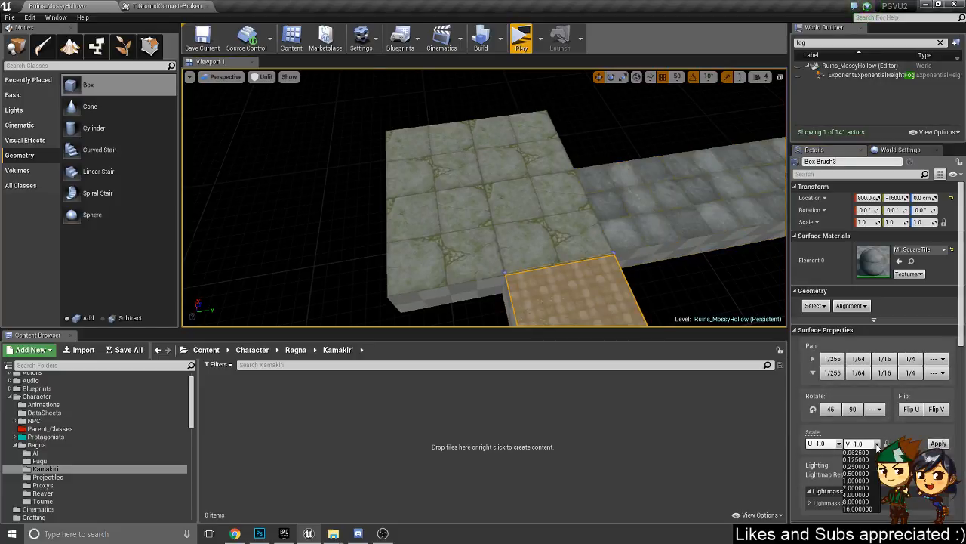
pyautogui.click(857, 496)
pyautogui.click(939, 443)
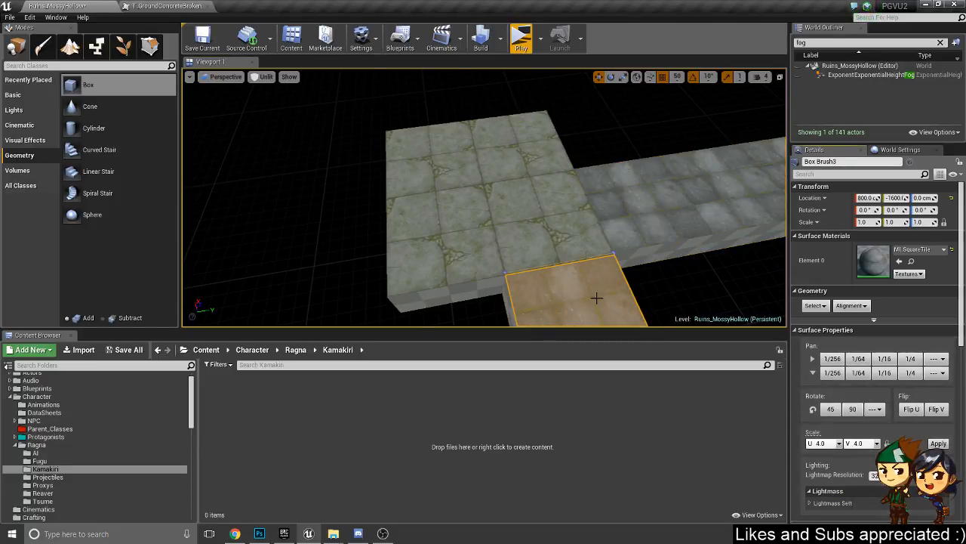
# - Move the Grass2_2 clump from the empty space onto the tiled walkway, at about X 731.68, Y -1661
pyautogui.moveTo(596, 298); pyautogui.dragTo(443, 217, button='right')
pyautogui.press('Escape')
pyautogui.moveTo(455, 252)
pyautogui.mouseDown(button='right')
pyautogui.moveTo(558, 252)
pyautogui.moveTo(547, 249)
pyautogui.moveTo(604, 275)
pyautogui.mouseUp(button='right')
pyautogui.click(532, 206)
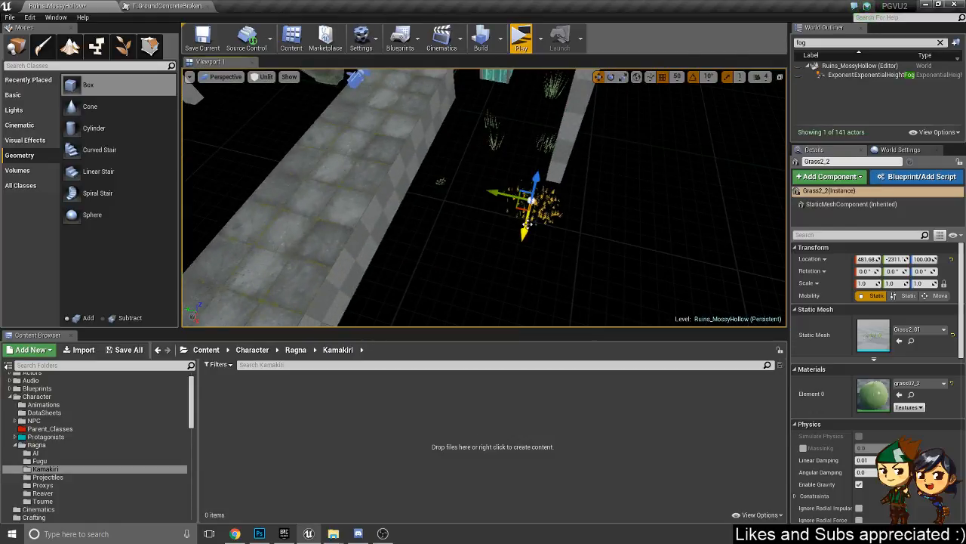
pyautogui.moveTo(518, 216); pyautogui.dragTo(299, 218)
pyautogui.moveTo(466, 207); pyautogui.dragTo(291, 215, button='right')
pyautogui.press('f')
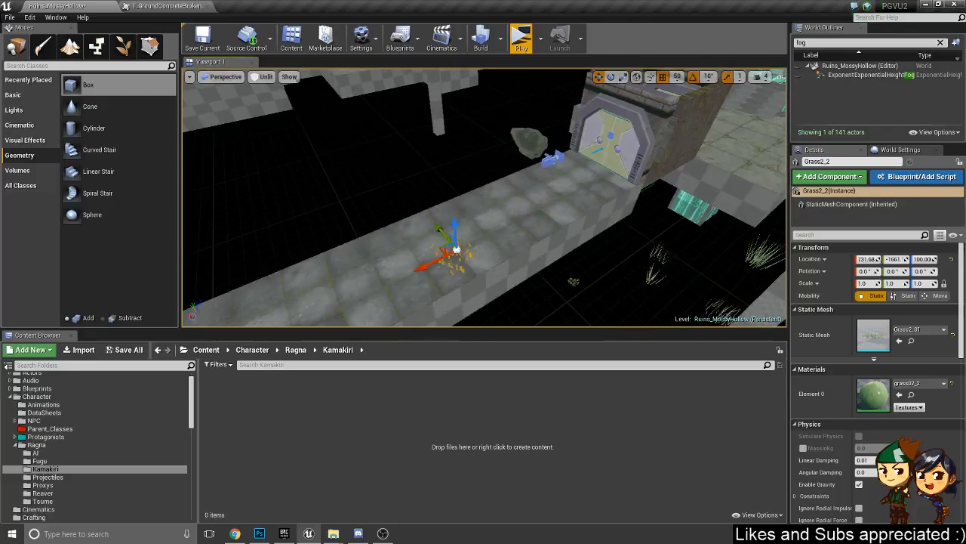
# - Select the grass clumps beside the tiled walkway together with Grass2_2 and move them all toward the large mossy floor beyond the door
pyautogui.moveTo(464, 242); pyautogui.dragTo(502, 264, button='right')
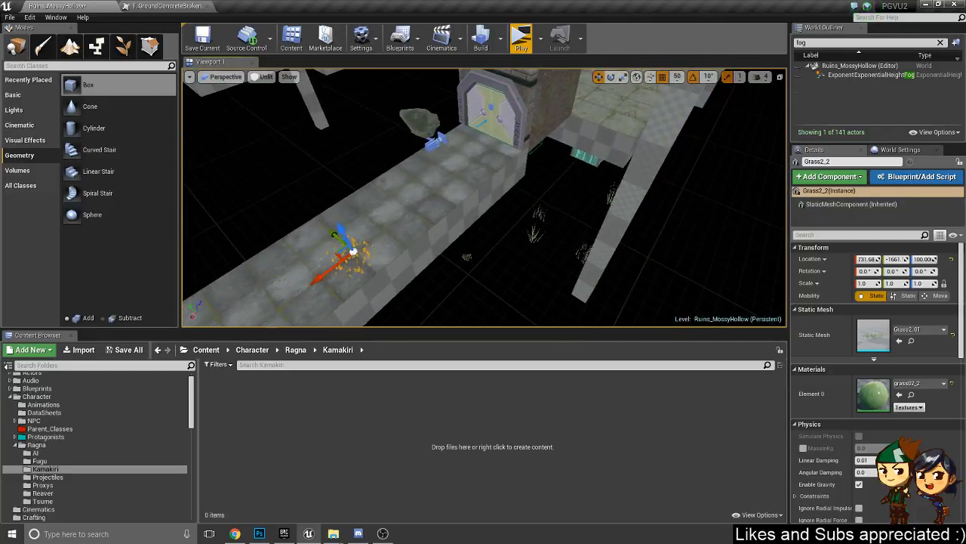
pyautogui.keyDown('ctrl'); pyautogui.click(466, 258); pyautogui.keyUp('ctrl')
pyautogui.keyDown('ctrl'); pyautogui.click(533, 235); pyautogui.keyUp('ctrl')
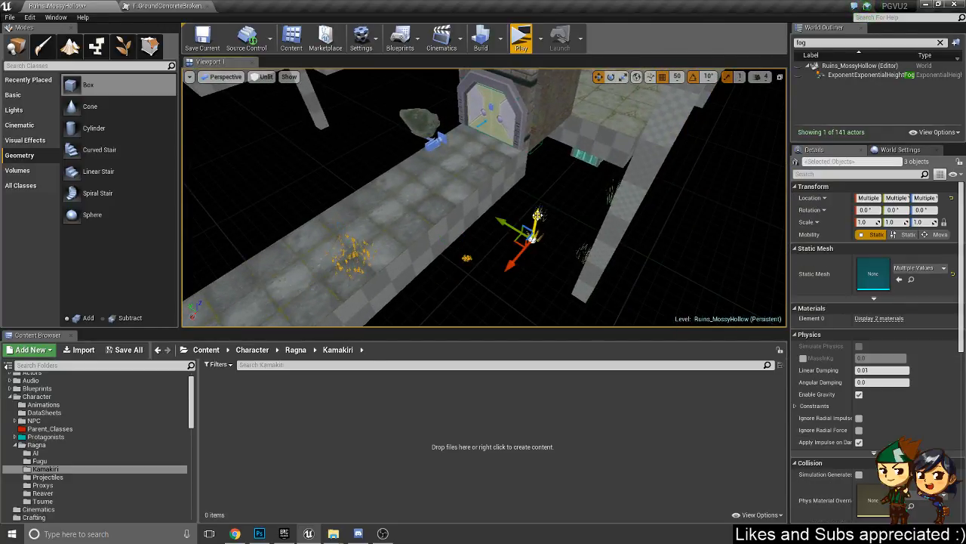
pyautogui.keyDown('ctrl'); pyautogui.click(540, 214); pyautogui.keyUp('ctrl')
pyautogui.keyDown('ctrl'); pyautogui.click(583, 254); pyautogui.keyUp('ctrl')
pyautogui.keyDown('ctrl'); pyautogui.click(609, 192); pyautogui.keyUp('ctrl')
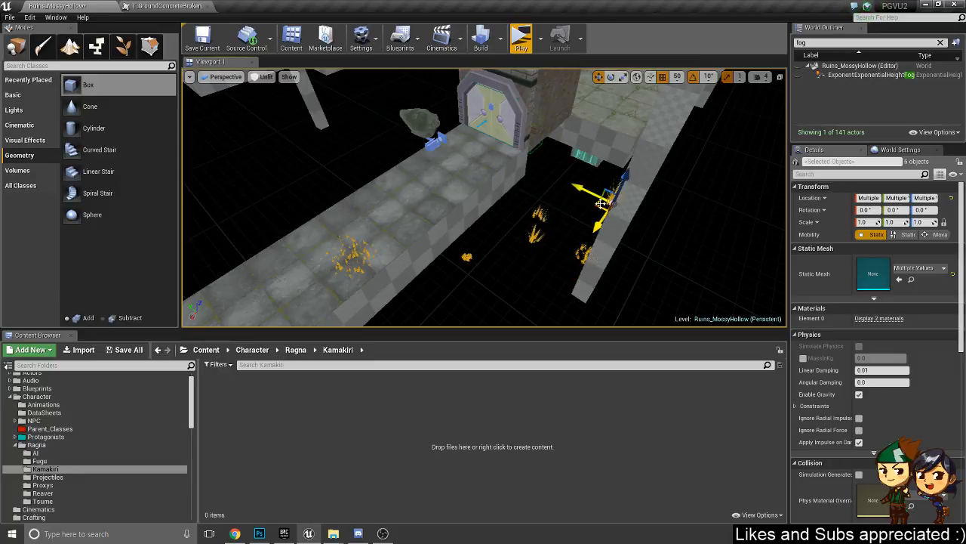
pyautogui.moveTo(604, 197); pyautogui.dragTo(654, 83)
pyautogui.moveTo(534, 136)
pyautogui.mouseDown(button='right')
pyautogui.moveTo(528, 149)
pyautogui.moveTo(545, 155)
pyautogui.moveTo(533, 136)
pyautogui.mouseUp(button='right')
pyautogui.moveTo(474, 160); pyautogui.dragTo(366, 276, button='right')
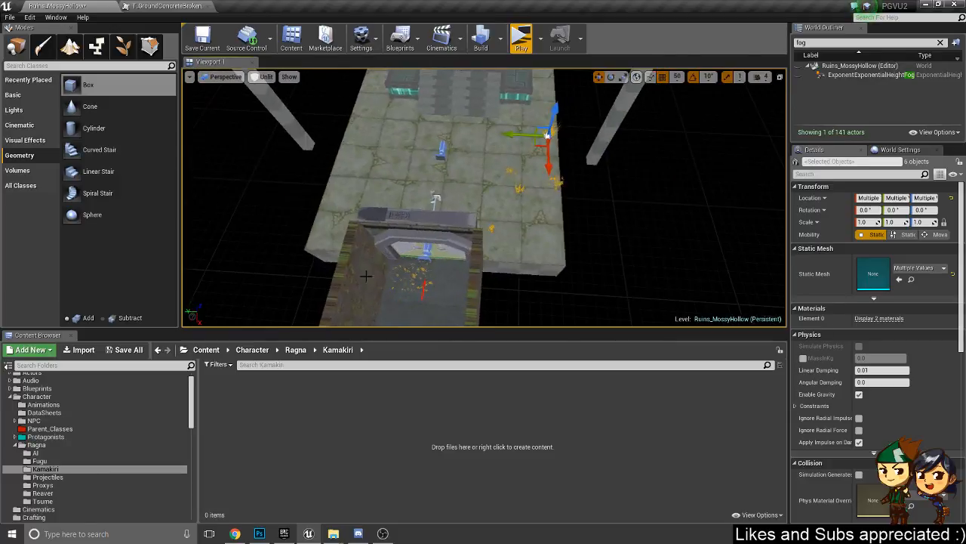
# - Move the grass clump out of the door passage, and shift Grass2_02 on the mossy floor to about X -742, Y -2165
pyautogui.click(407, 288)
pyautogui.moveTo(406, 287); pyautogui.dragTo(349, 181)
pyautogui.moveTo(511, 268)
pyautogui.mouseDown(button='right')
pyautogui.moveTo(461, 234)
pyautogui.moveTo(529, 272)
pyautogui.mouseUp(button='right')
pyautogui.click(507, 184)
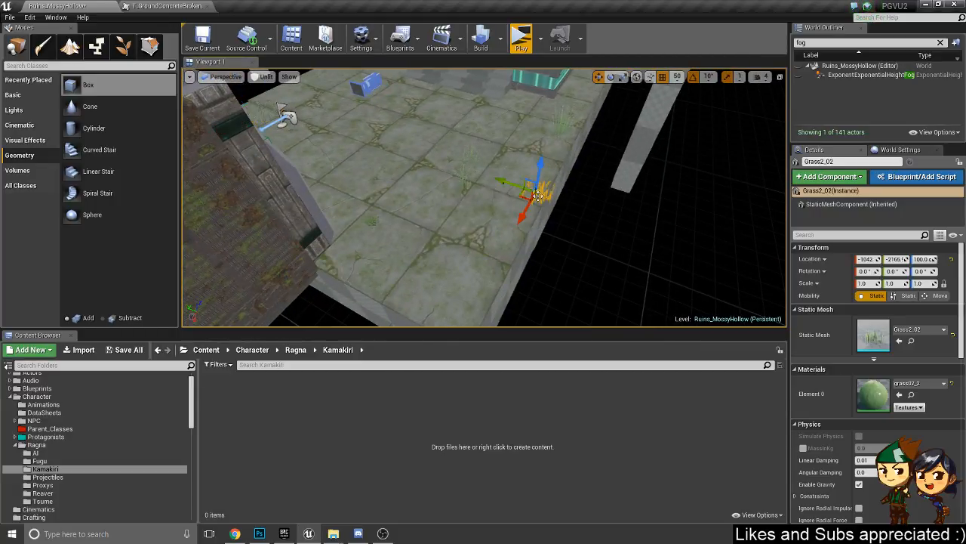
pyautogui.moveTo(510, 184); pyautogui.dragTo(505, 298)
# - Duplicate the Box Brush50 wall and place the copy along the tiled walkway's edge at X 1400, Y -1400
pyautogui.moveTo(504, 300); pyautogui.dragTo(302, 272, button='right')
pyautogui.moveTo(494, 173); pyautogui.dragTo(496, 172, button='right')
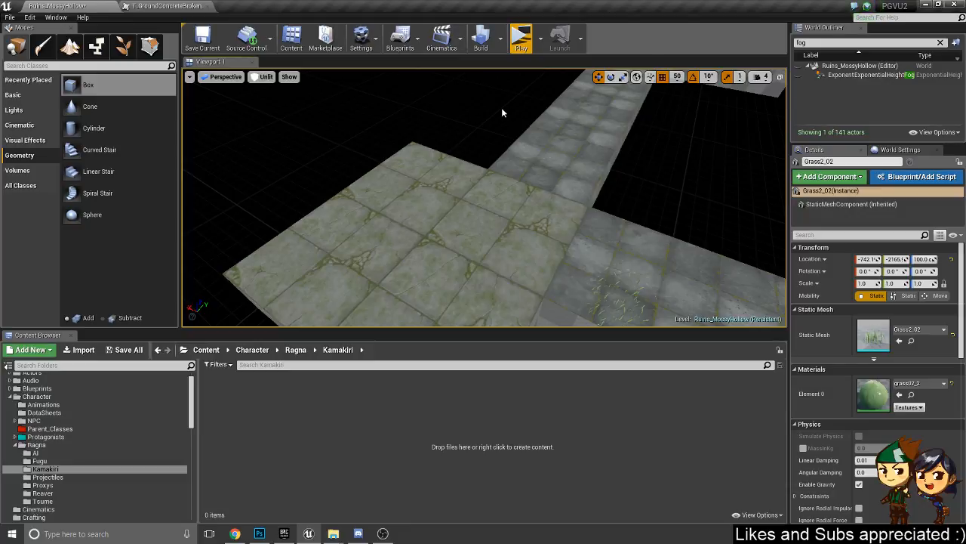
pyautogui.moveTo(502, 111); pyautogui.dragTo(587, 373, button='right')
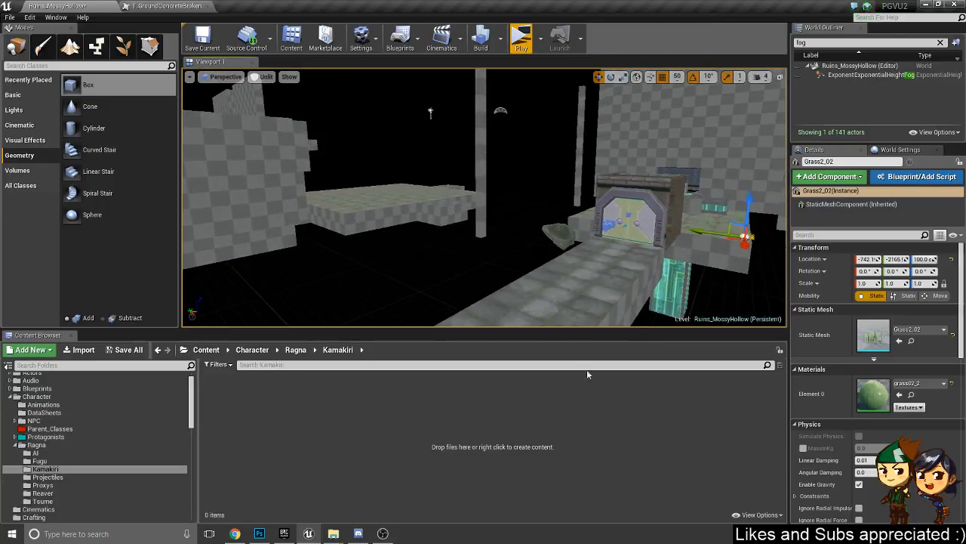
pyautogui.moveTo(498, 283); pyautogui.dragTo(442, 279, button='right')
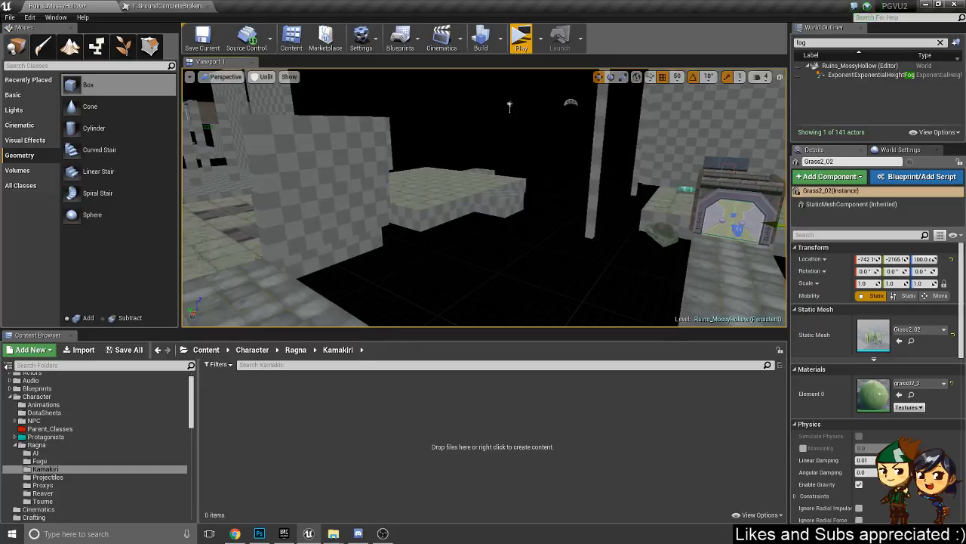
pyautogui.click(364, 215)
pyautogui.moveTo(441, 224)
pyautogui.mouseDown(button='right')
pyautogui.moveTo(479, 249)
pyautogui.moveTo(400, 251)
pyautogui.mouseUp(button='right')
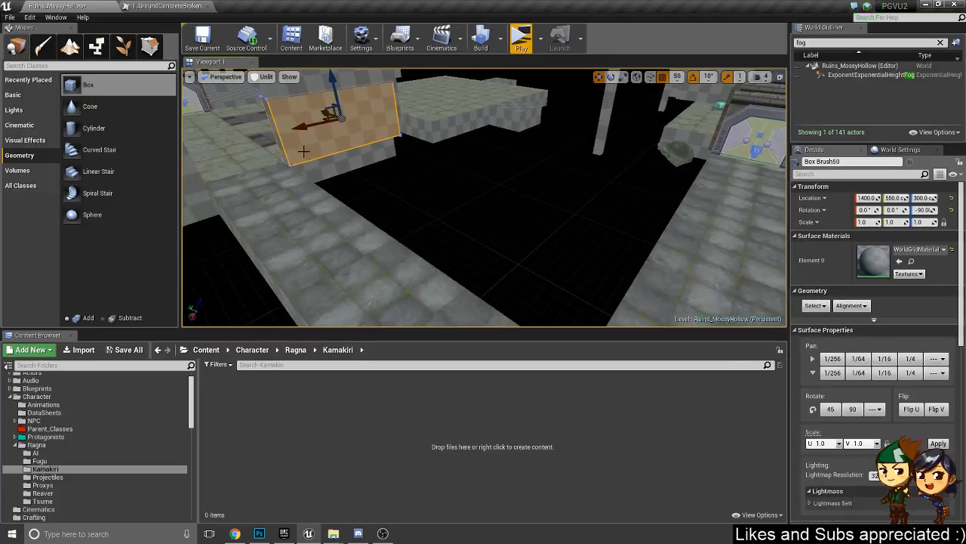
pyautogui.moveTo(324, 112)
pyautogui.keyDown('alt'); pyautogui.mouseDown()
pyautogui.moveTo(597, 259)
pyautogui.moveTo(565, 237)
pyautogui.mouseUp(); pyautogui.keyUp('alt')
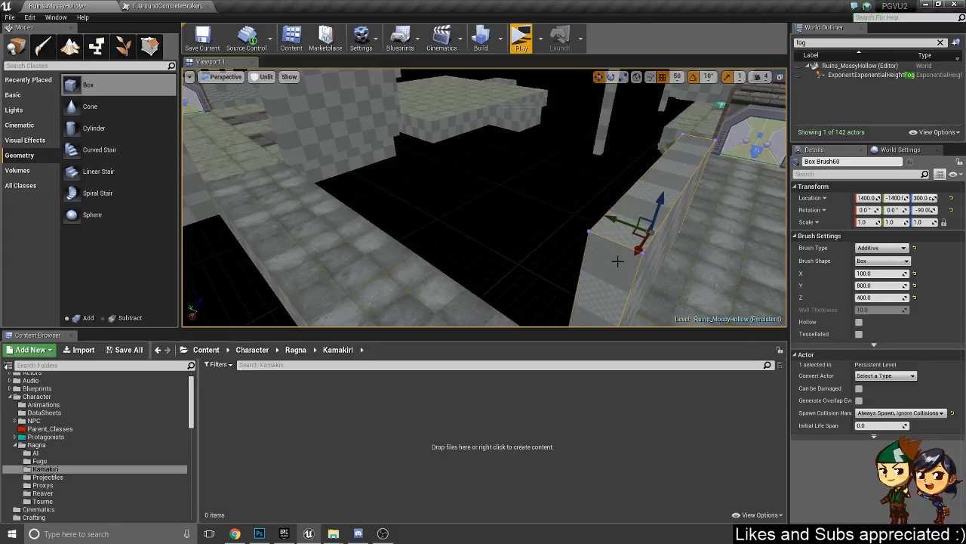
# - Rotate the copied wall to about 90° around Z so its brick face points toward the walkway
pyautogui.press('e')
pyautogui.moveTo(649, 271)
pyautogui.mouseDown()
pyautogui.moveTo(577, 253)
pyautogui.moveTo(514, 253)
pyautogui.moveTo(423, 272)
pyautogui.mouseUp()
pyautogui.press('f')
pyautogui.press('w')
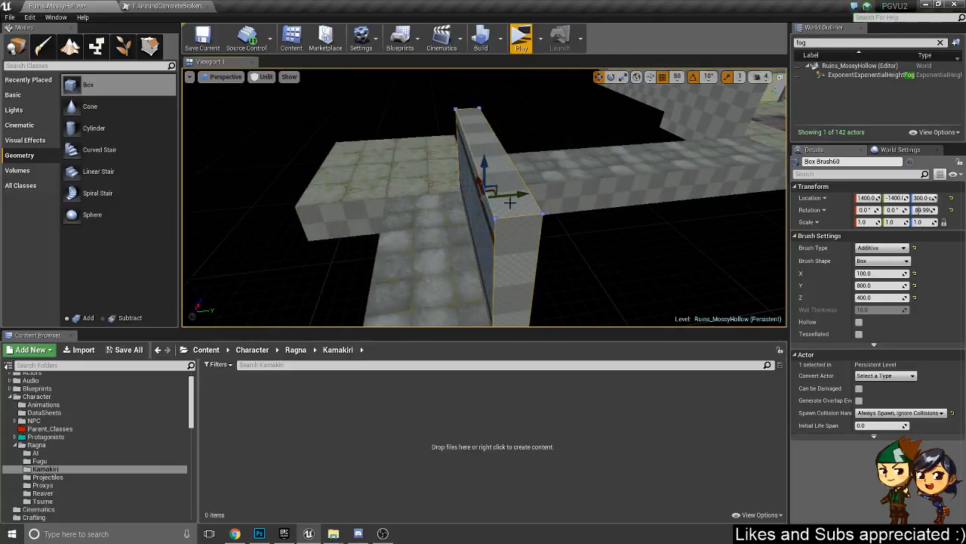
# - Duplicate the wall to the walkway's opposite edge at about Y -1800 and rotate the copy to -90° so its brick side faces inward
pyautogui.moveTo(510, 197)
pyautogui.keyDown('alt'); pyautogui.mouseDown()
pyautogui.moveTo(276, 224)
pyautogui.moveTo(302, 264)
pyautogui.moveTo(335, 267)
pyautogui.moveTo(367, 253)
pyautogui.mouseUp(); pyautogui.keyUp('alt')
pyautogui.press('e')
pyautogui.press('w')
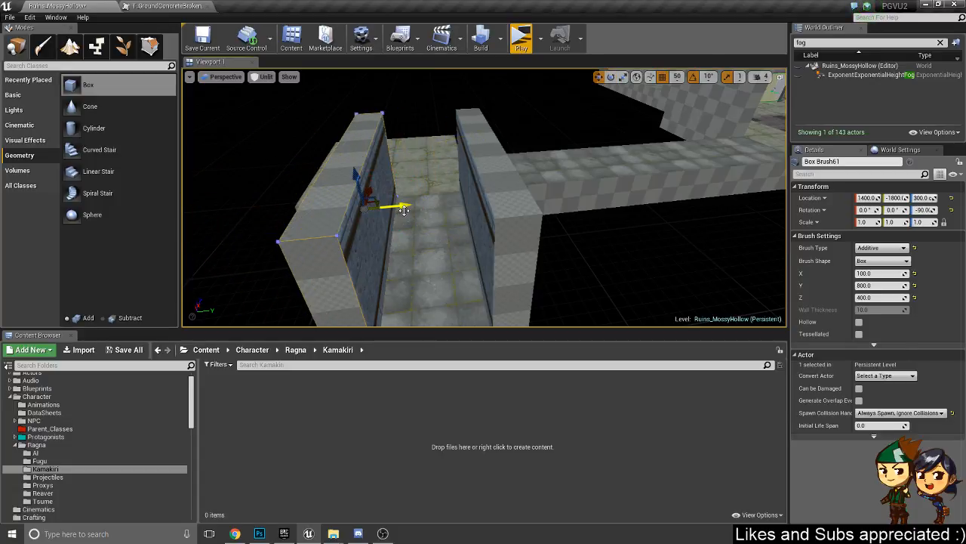
pyautogui.moveTo(402, 210)
pyautogui.mouseDown(button='right')
pyautogui.moveTo(367, 209)
pyautogui.moveTo(376, 210)
pyautogui.mouseUp(button='right')
pyautogui.moveTo(472, 199)
pyautogui.mouseDown()
pyautogui.moveTo(434, 198)
pyautogui.moveTo(458, 200)
pyautogui.mouseUp()
pyautogui.moveTo(474, 250); pyautogui.dragTo(688, 266, button='right')
# - Playtest the level from the walkway, running between the new walls and through the adjoining corridors to judge their width, and end the session
pyautogui.rightClick(470, 216)
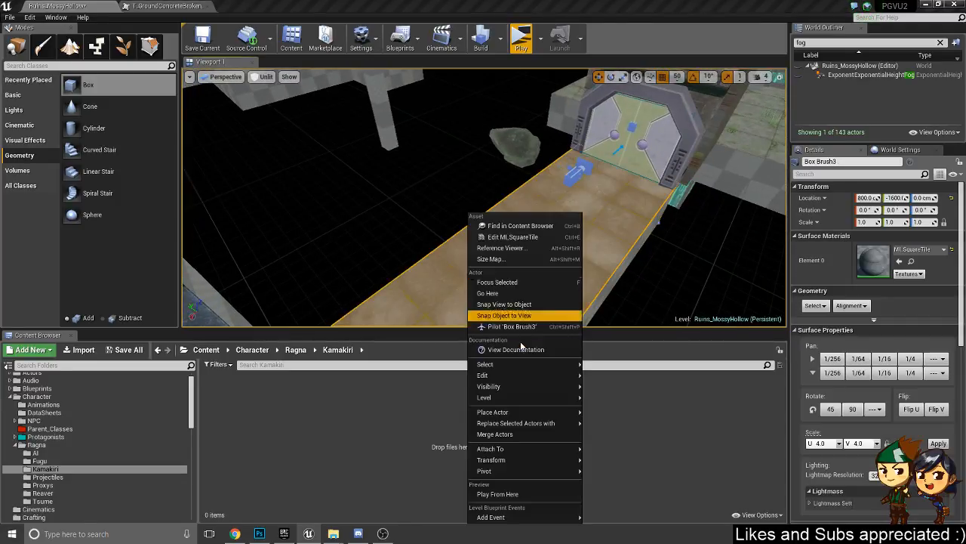
pyautogui.click(520, 495)
pyautogui.press('w')
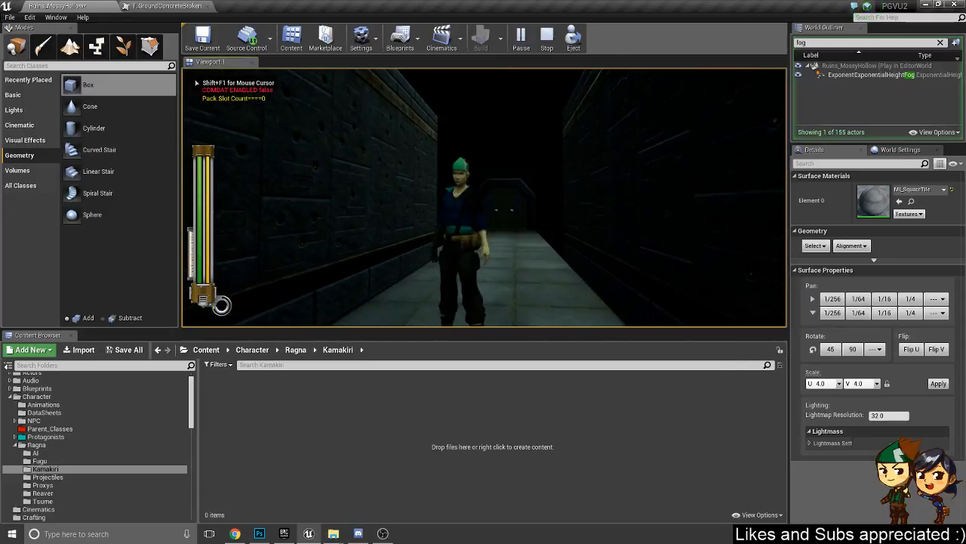
pyautogui.press('s')
pyautogui.press('w')
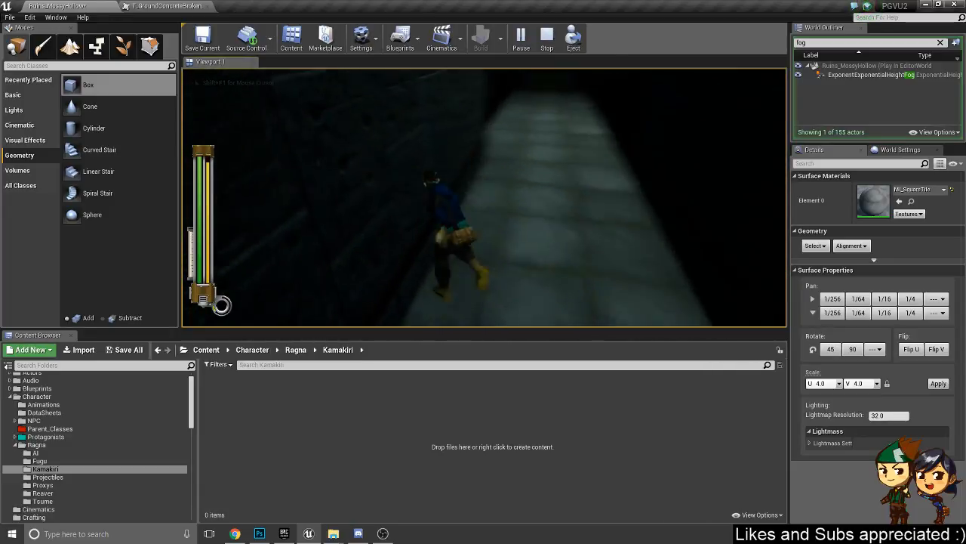
pyautogui.press('w')
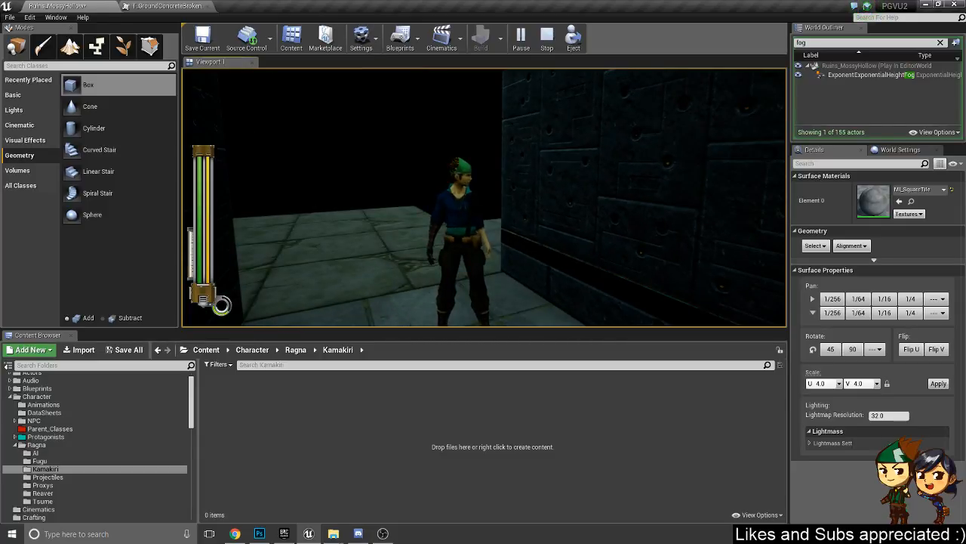
pyautogui.press('w')
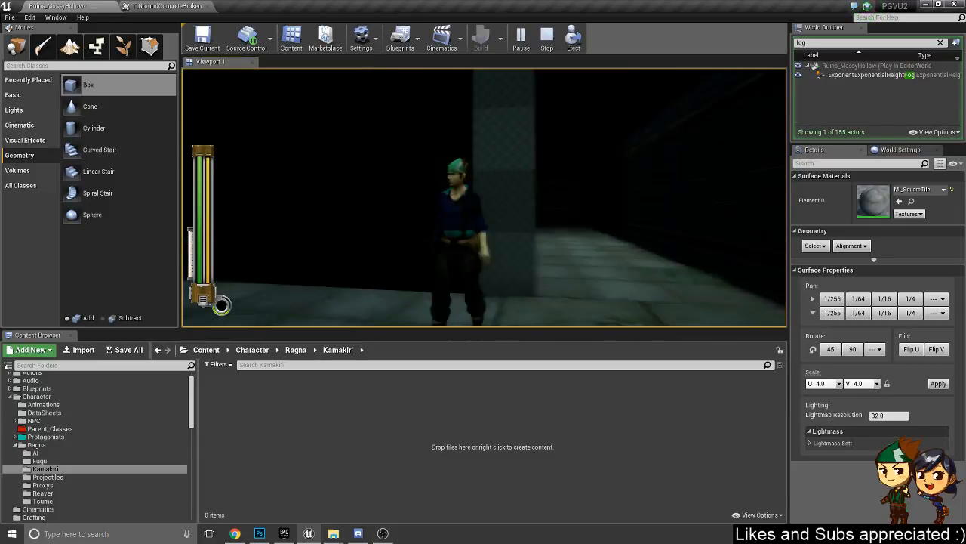
pyautogui.press('w')
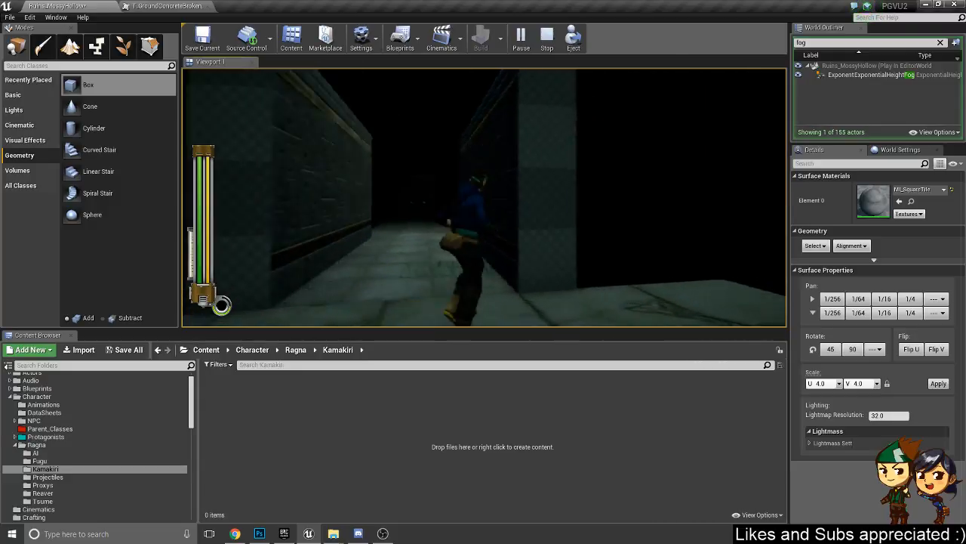
pyautogui.press('w')
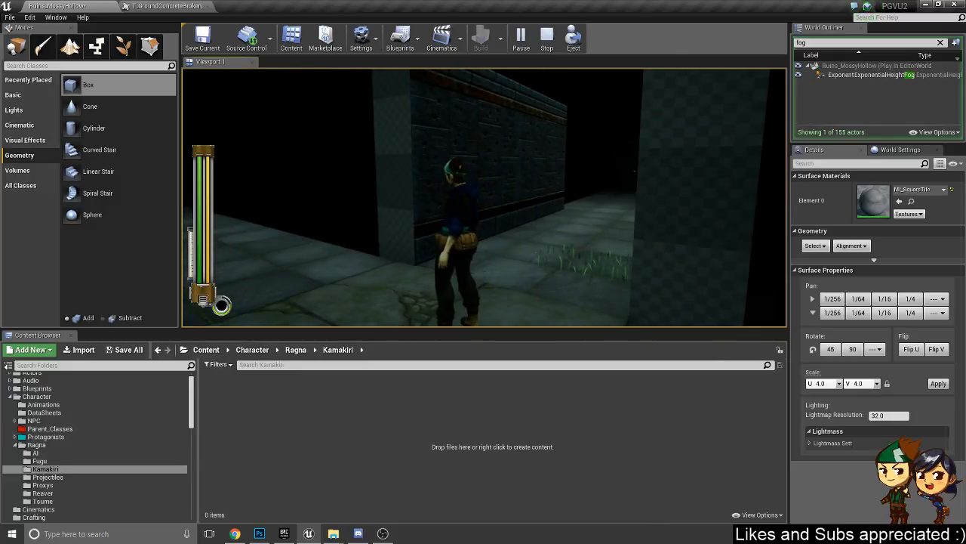
pyautogui.press('w')
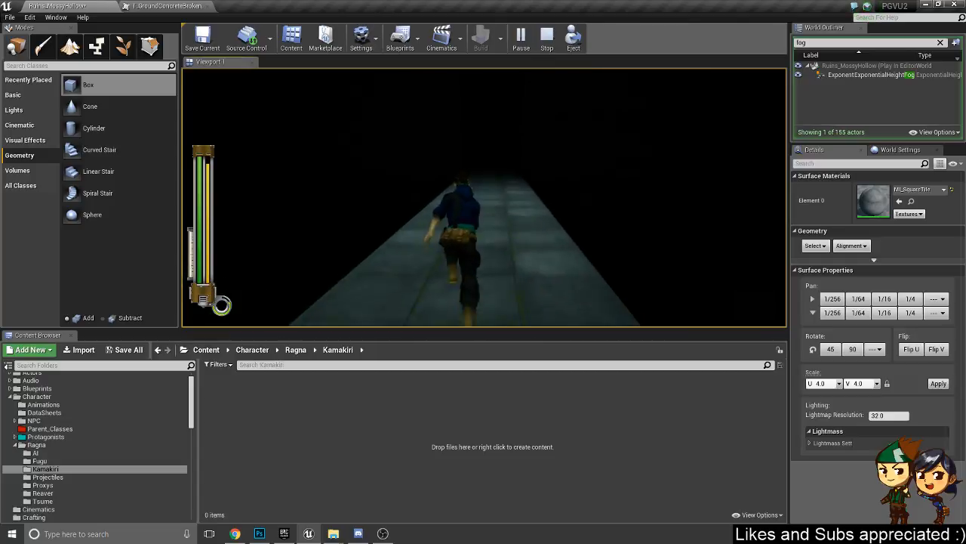
pyautogui.press('w')
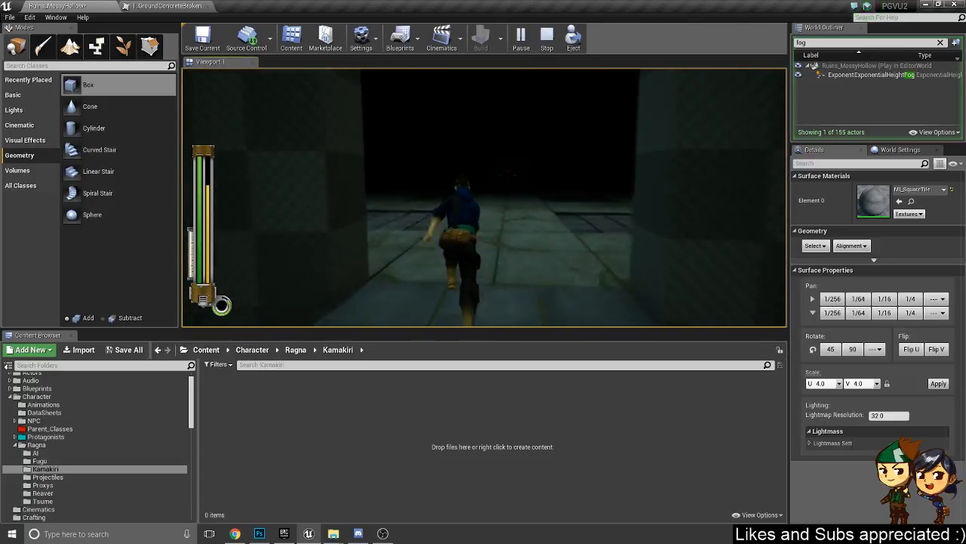
pyautogui.press('w')
pyautogui.press('w')
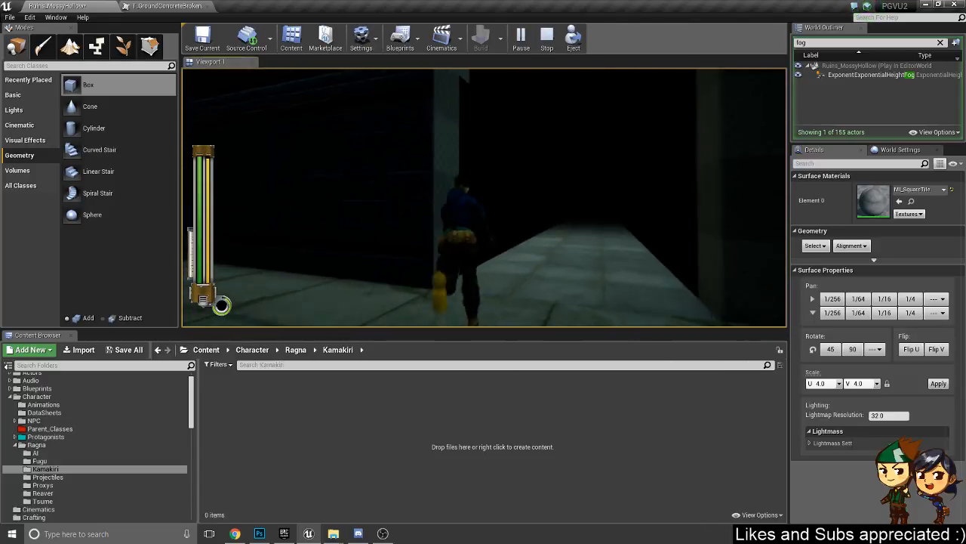
pyautogui.press('w')
pyautogui.press('w')
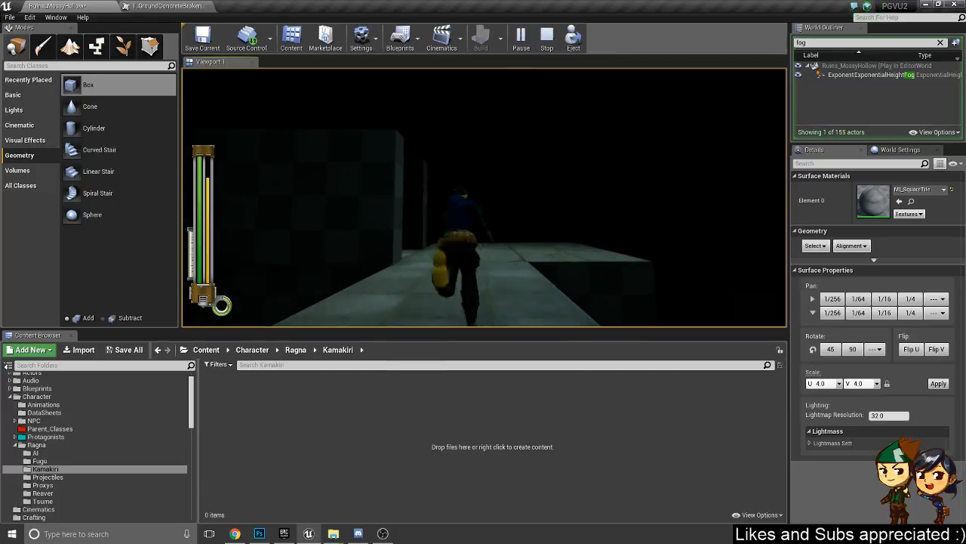
pyautogui.press('Escape')
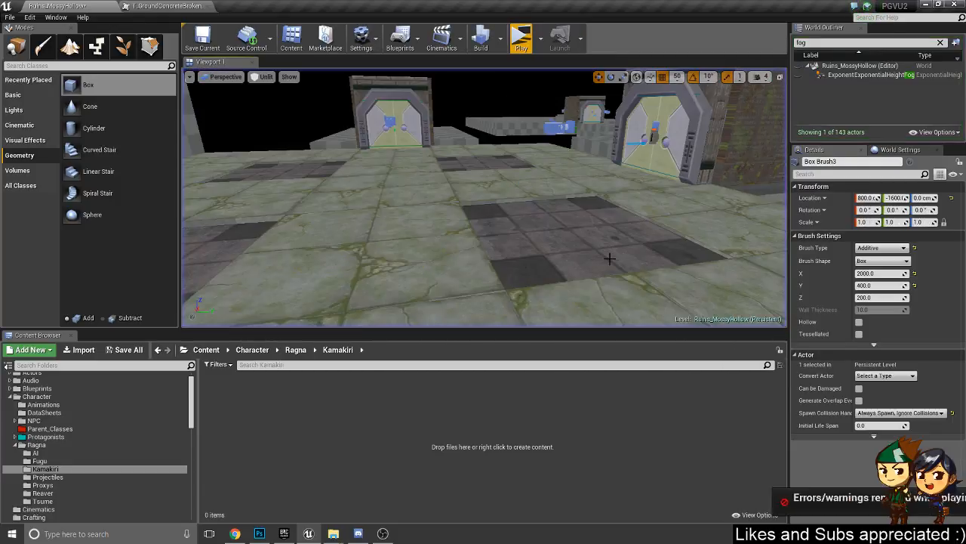
# - Move the Box Brush60 wall and the opposite corridor wall outward, away from the tiled walkway
pyautogui.moveTo(480, 223); pyautogui.dragTo(476, 220, button='right')
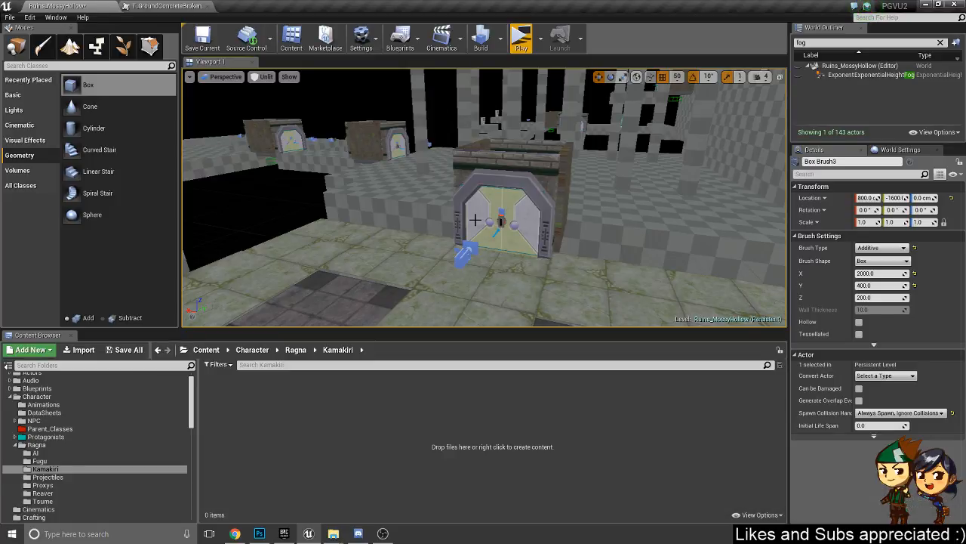
pyautogui.moveTo(504, 157); pyautogui.dragTo(504, 157, button='right')
pyautogui.moveTo(544, 304); pyautogui.dragTo(555, 268, button='right')
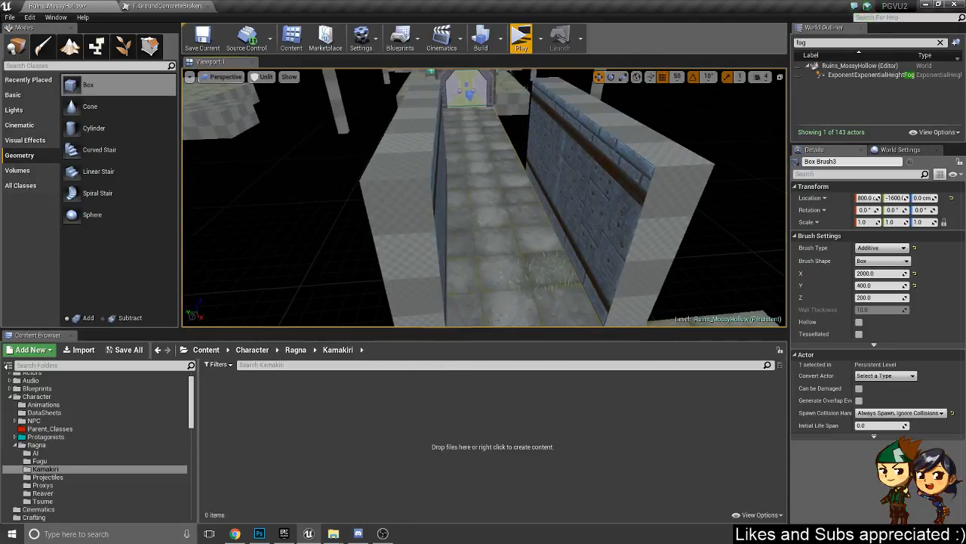
pyautogui.click(427, 212)
pyautogui.moveTo(438, 207); pyautogui.dragTo(445, 204, button='right')
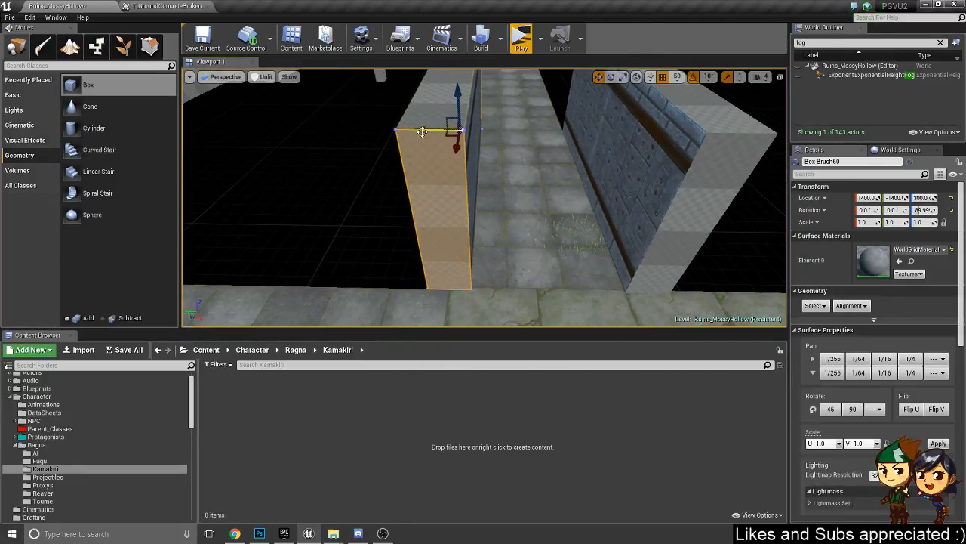
pyautogui.moveTo(422, 132); pyautogui.dragTo(315, 133)
pyautogui.click(586, 192)
pyautogui.moveTo(582, 133); pyautogui.dragTo(725, 145)
# - Widen the Box Brush3 walkway by setting its brush Y size to 800
pyautogui.click(518, 177)
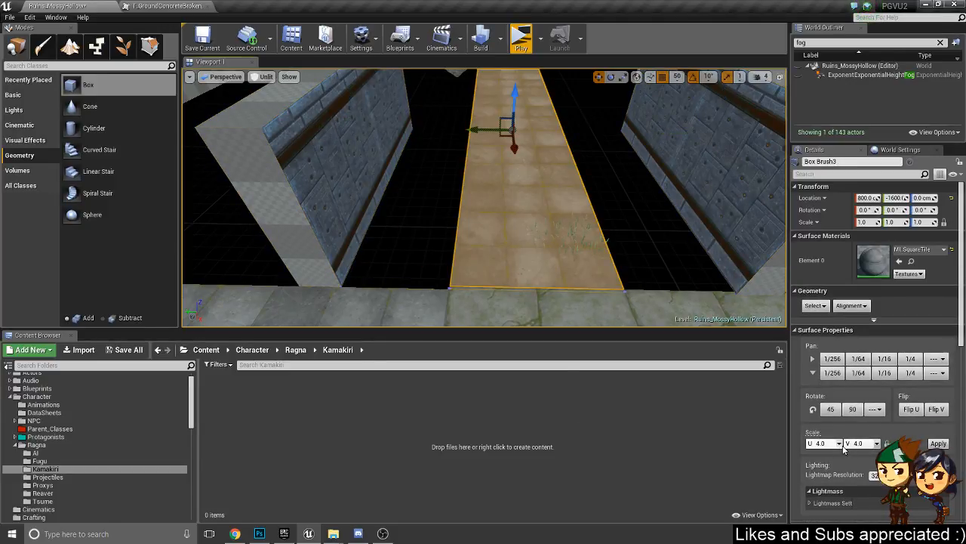
pyautogui.scroll(-5, 903, 432)
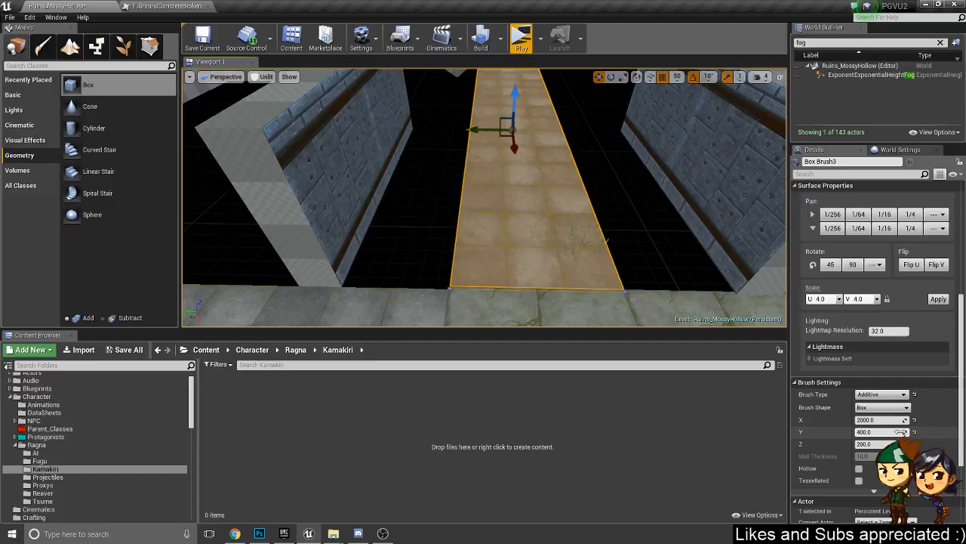
pyautogui.click(868, 420)
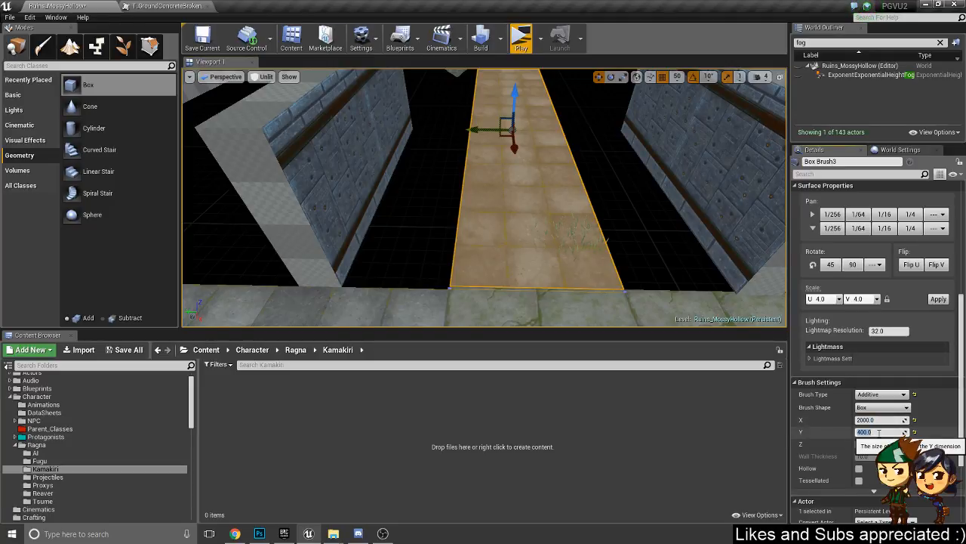
pyautogui.click(879, 432)
pyautogui.write('800')
pyautogui.press('Return')
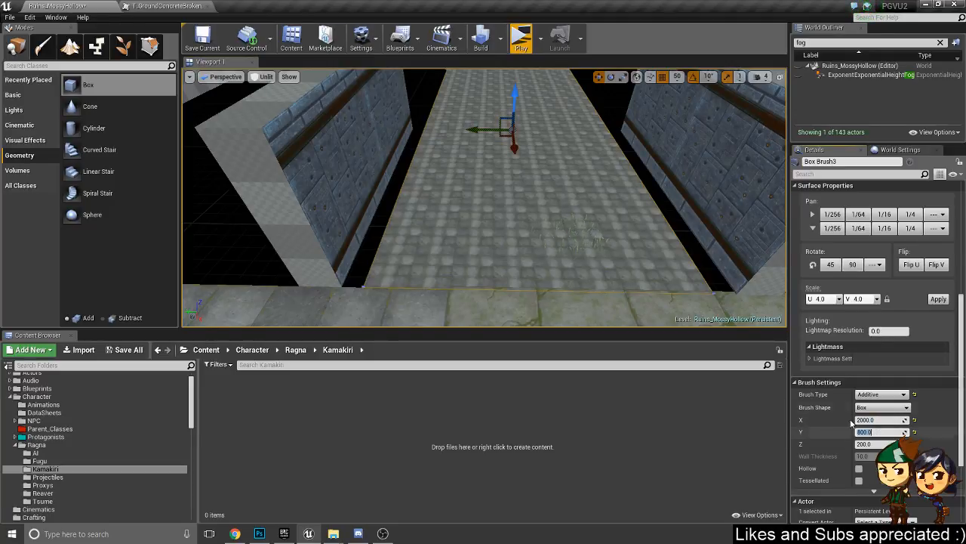
# - Apply a texture scale of U 4.0, V 4.0 to the widened walkway's top surface and select the Box Brush60 wall
pyautogui.click(937, 299)
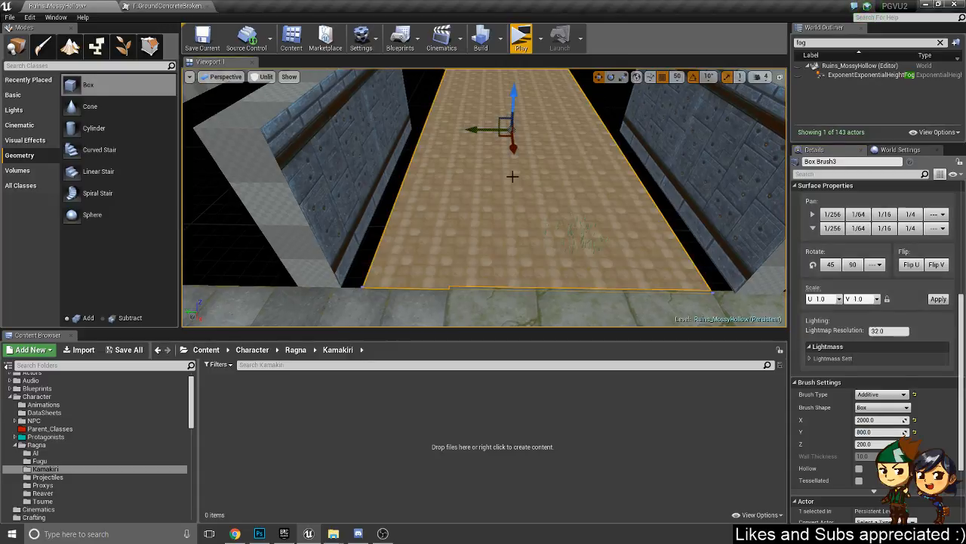
pyautogui.click(877, 299)
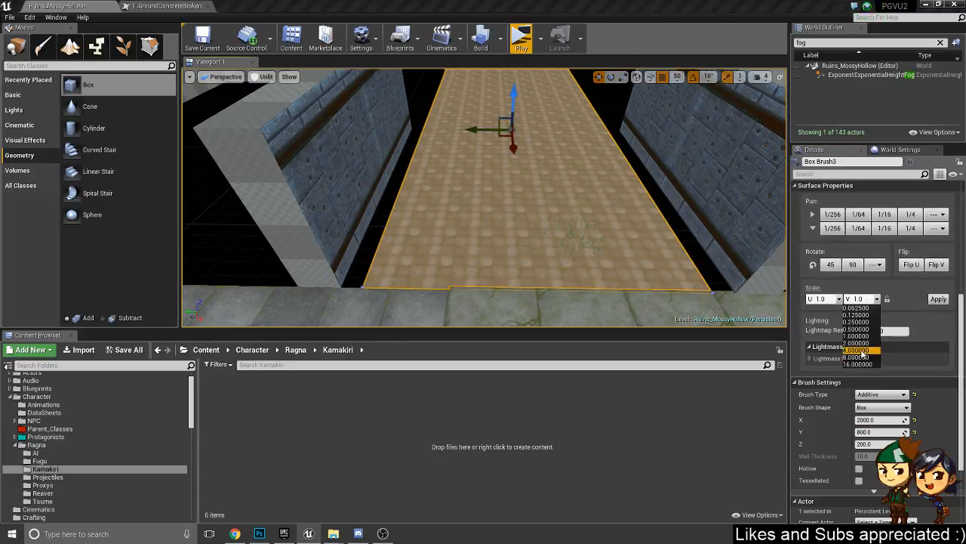
pyautogui.click(860, 351)
pyautogui.click(941, 301)
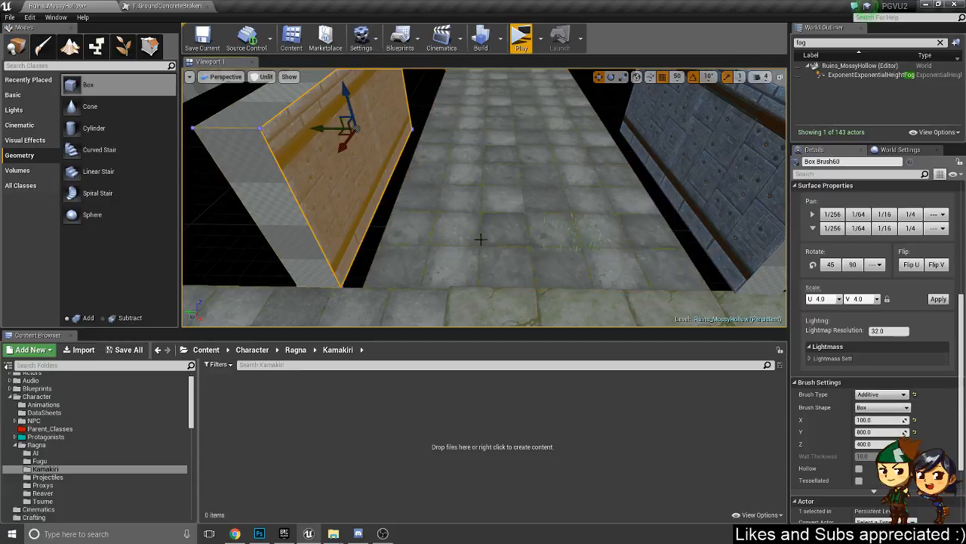
pyautogui.moveTo(483, 226); pyautogui.dragTo(480, 239, button='right')
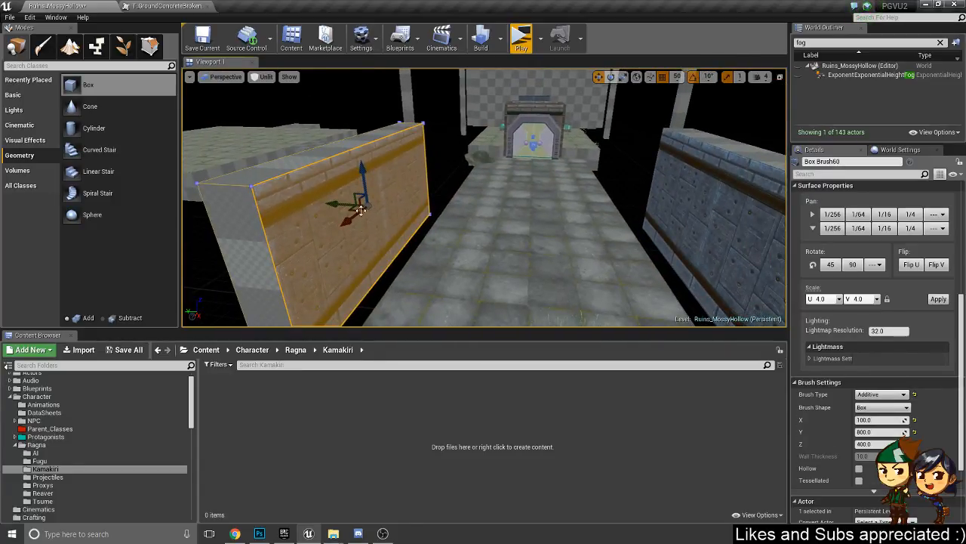
# - Move the Box Brush60 and Box Brush61 walls inward so they line both edges of the widened walkway
pyautogui.moveTo(354, 208); pyautogui.dragTo(387, 224)
pyautogui.click(698, 243)
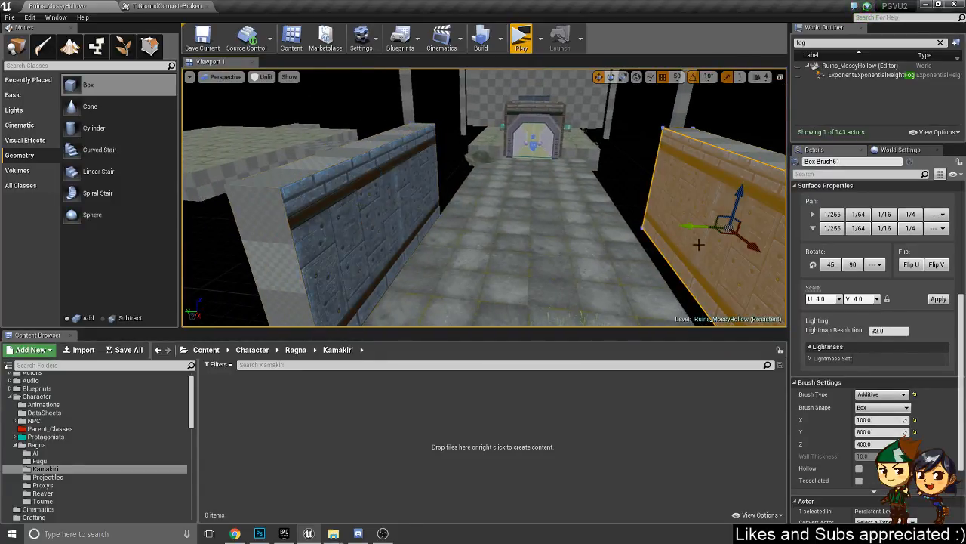
pyautogui.moveTo(700, 229); pyautogui.dragTo(668, 229)
pyautogui.moveTo(669, 228); pyautogui.dragTo(683, 258, button='right')
pyautogui.moveTo(565, 133); pyautogui.dragTo(543, 133)
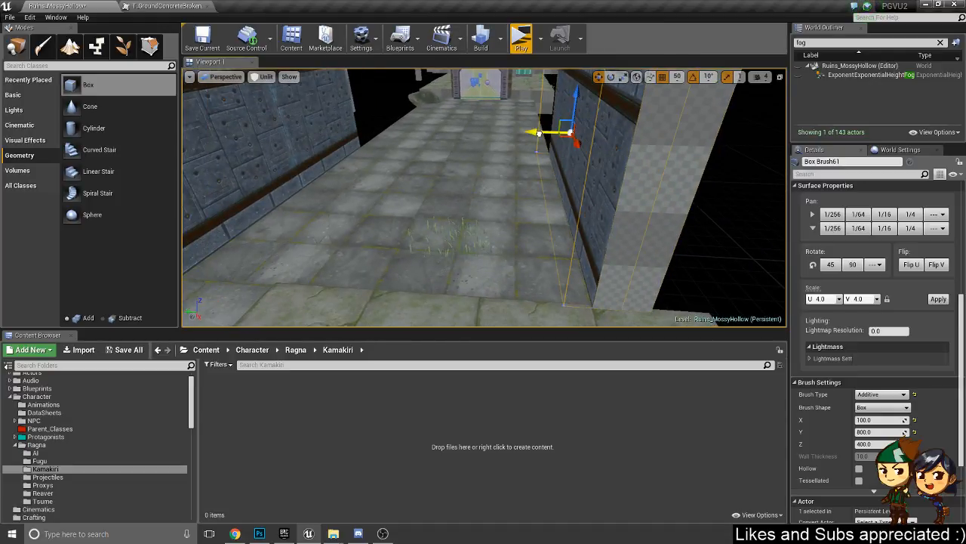
pyautogui.click(313, 127)
pyautogui.moveTo(314, 127); pyautogui.dragTo(296, 127, button='right')
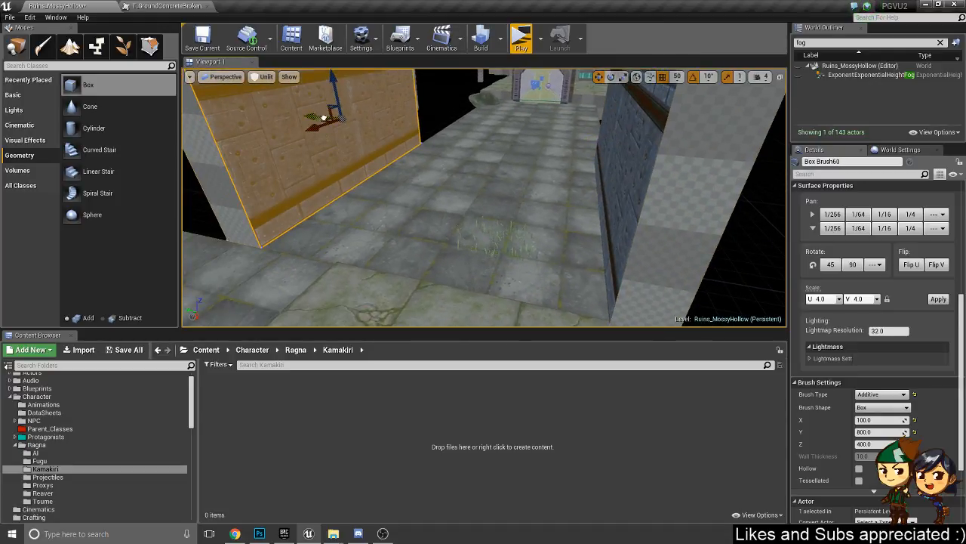
pyautogui.moveTo(323, 118); pyautogui.dragTo(333, 117)
pyautogui.moveTo(385, 213); pyautogui.dragTo(406, 216, button='right')
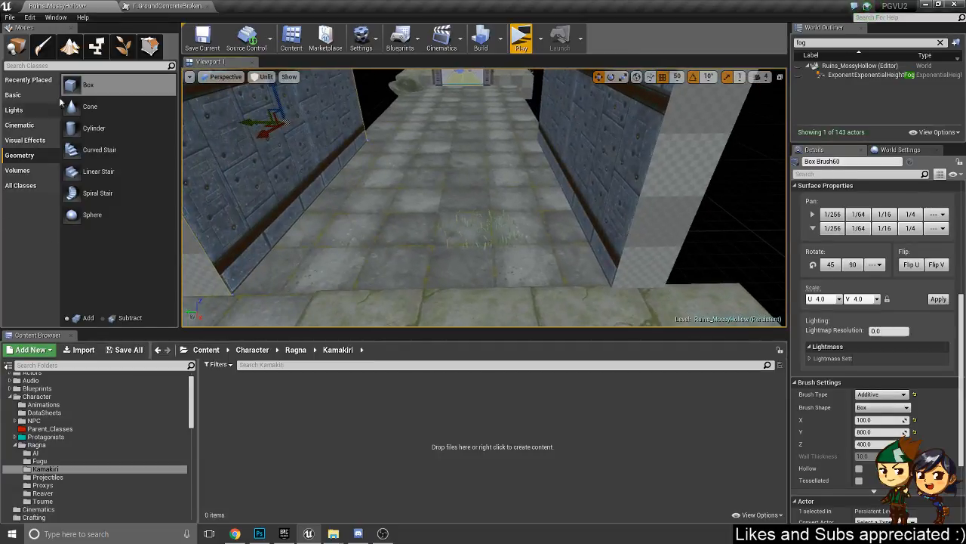
# - Add a cylinder brush on the walkway, laid horizontally at 90°, with 12 sides and an outer radius of 50
pyautogui.moveTo(89, 128)
pyautogui.mouseDown()
pyautogui.moveTo(292, 185)
pyautogui.moveTo(344, 219)
pyautogui.moveTo(336, 231)
pyautogui.moveTo(373, 270)
pyautogui.mouseUp()
pyautogui.press('e')
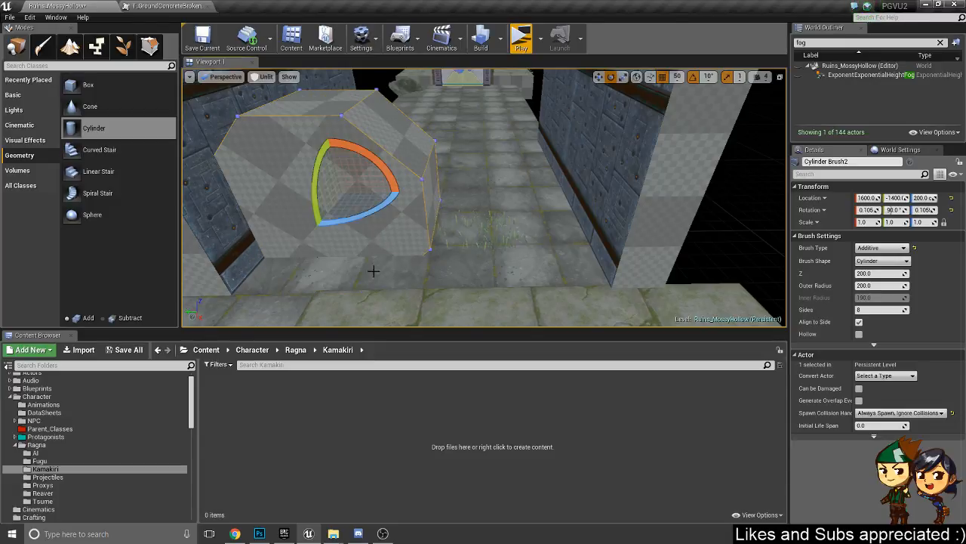
pyautogui.click(875, 309)
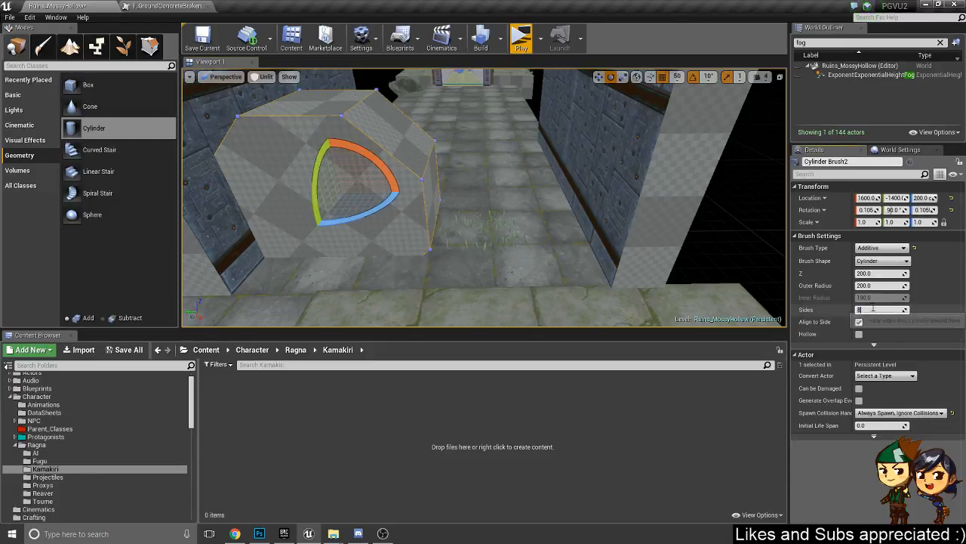
pyautogui.write('12')
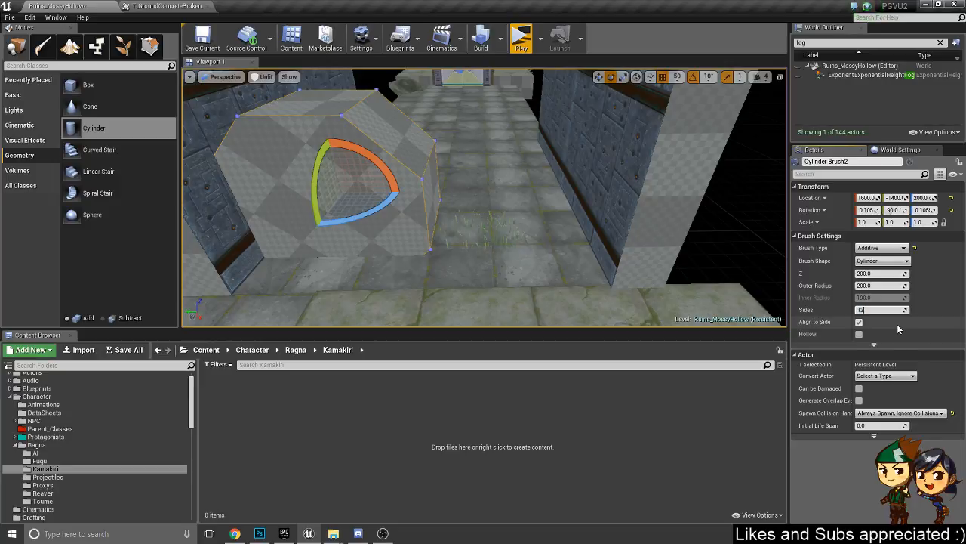
pyautogui.write('00')
pyautogui.press('BackSpace')
pyautogui.press('Return')
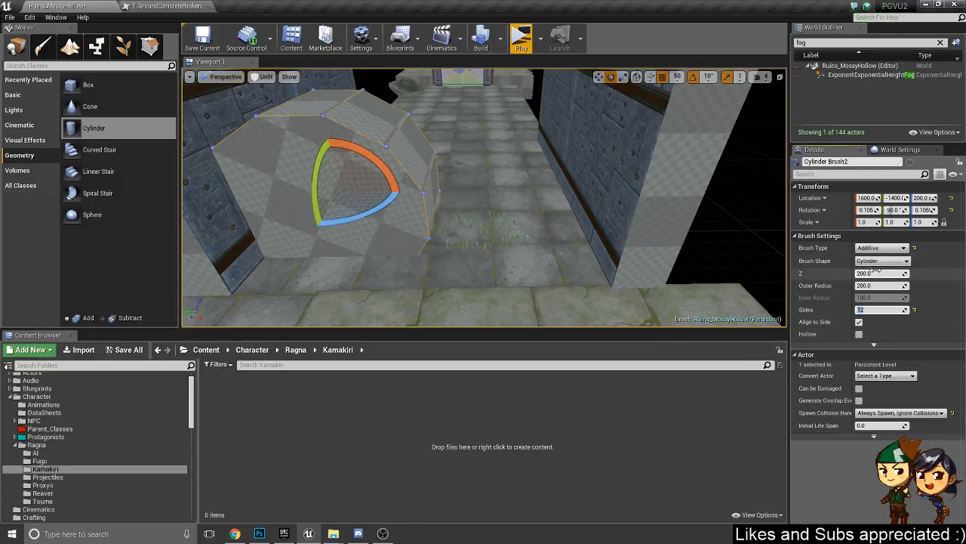
pyautogui.press('Tab')
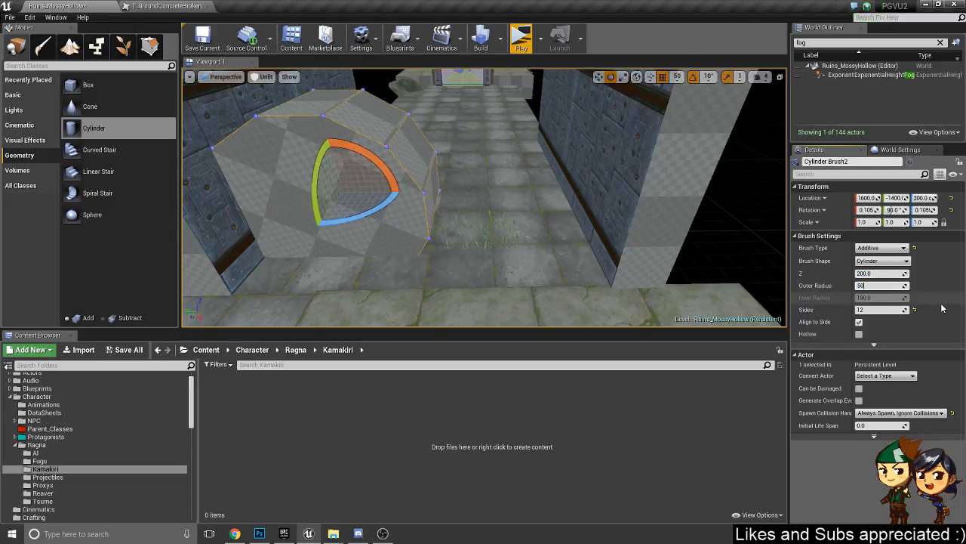
pyautogui.press('Return')
# - Move the cylinder down against the base of the Box Brush60 wall, at Y -1250 and Z 100
pyautogui.moveTo(255, 223); pyautogui.dragTo(230, 235, button='right')
pyautogui.press('w')
pyautogui.moveTo(420, 124); pyautogui.dragTo(347, 148)
pyautogui.press('f')
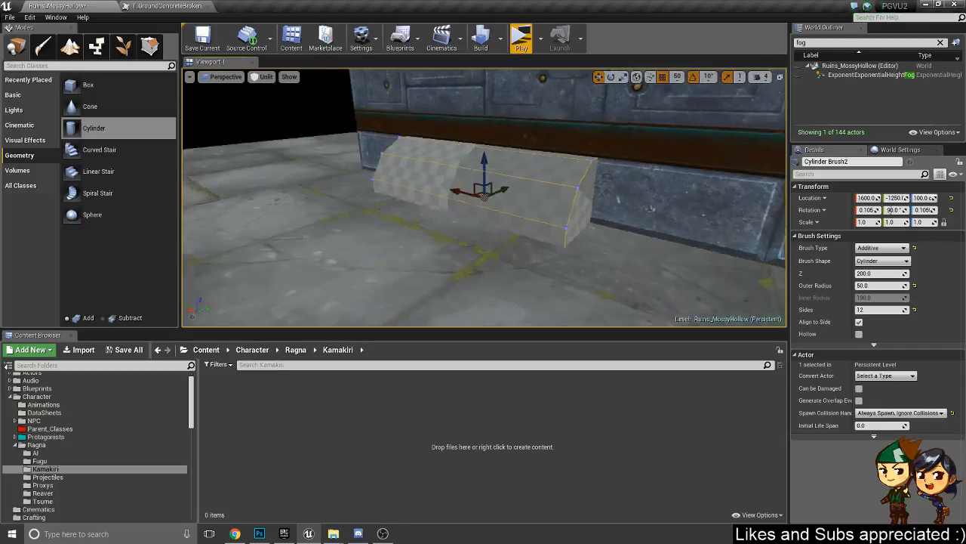
pyautogui.keyDown('alt'); pyautogui.moveTo(528, 151); pyautogui.dragTo(637, 146); pyautogui.keyUp('alt')
pyautogui.scroll(-6, 636, 147)
pyautogui.moveTo(612, 203)
pyautogui.keyDown('alt'); pyautogui.mouseDown()
pyautogui.moveTo(717, 181)
pyautogui.moveTo(627, 193)
pyautogui.mouseUp(); pyautogui.keyUp('alt')
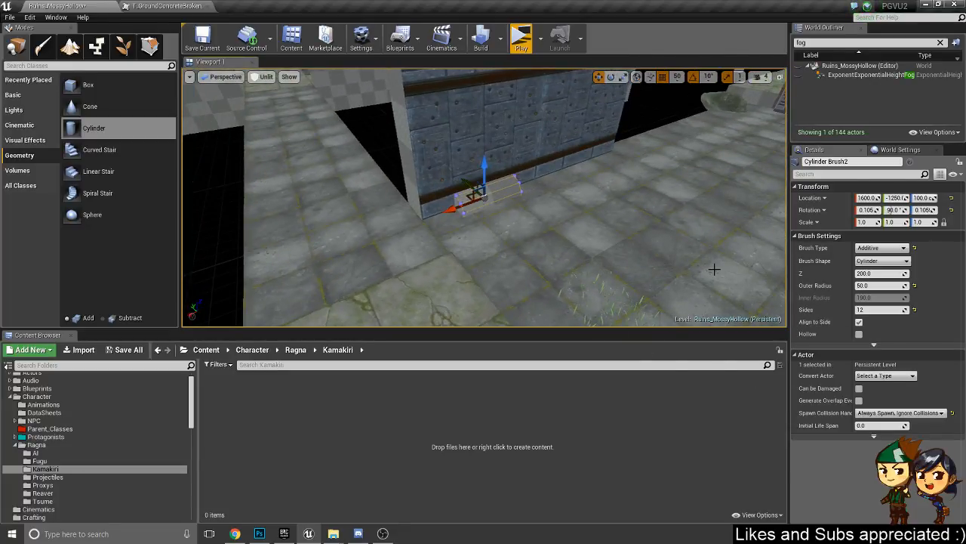
# - Lengthen the cylinder to a brush Z size of 1200 and slide it along the wall base to X 1200
pyautogui.click(870, 273)
pyautogui.write('120')
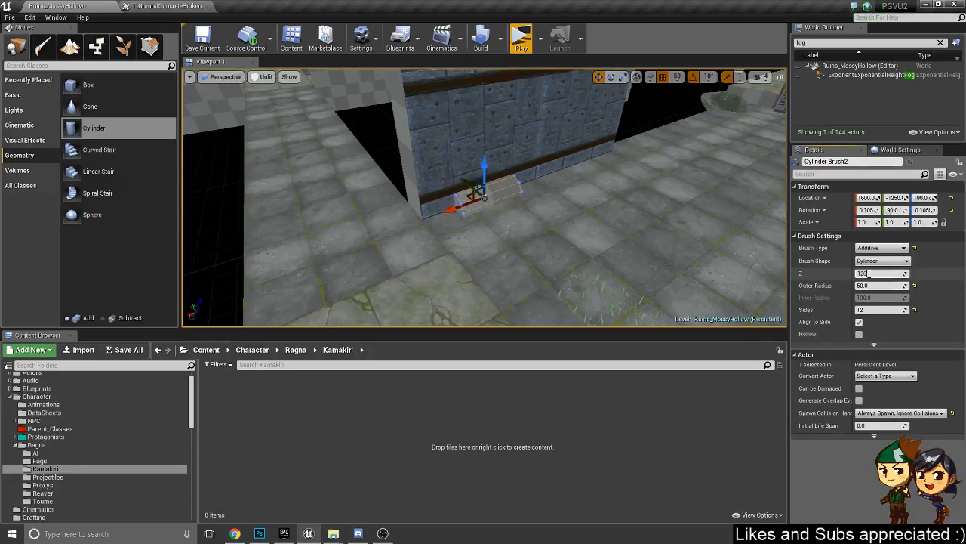
pyautogui.write('0')
pyautogui.press('Return')
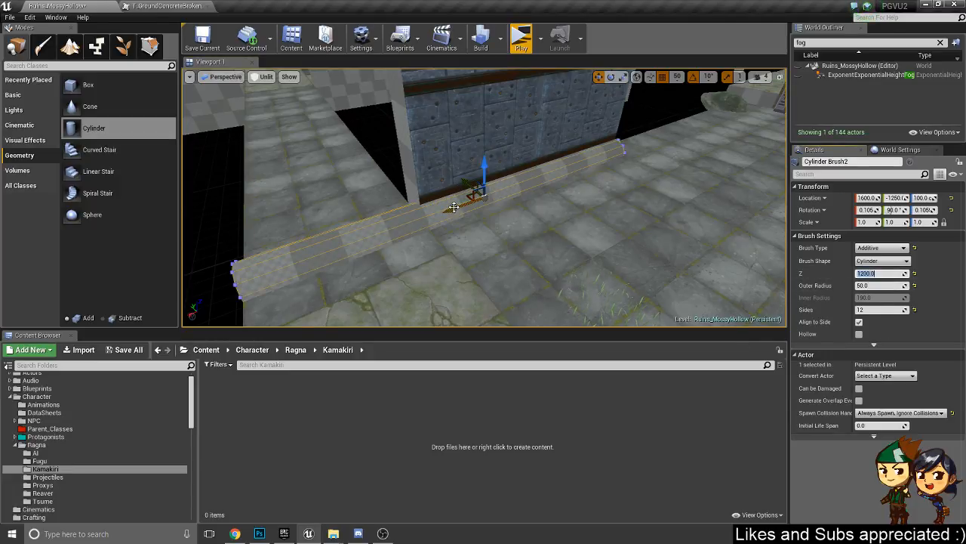
pyautogui.moveTo(453, 207); pyautogui.dragTo(575, 154)
pyautogui.moveTo(537, 213)
pyautogui.mouseDown(button='right')
pyautogui.moveTo(665, 211)
pyautogui.moveTo(657, 242)
pyautogui.moveTo(597, 245)
pyautogui.moveTo(583, 231)
pyautogui.mouseUp(button='right')
# - Locate the wall's material in the Ruins folder, then apply the DoorBarrierEmitter material to all side faces of the cylinder
pyautogui.click(284, 214)
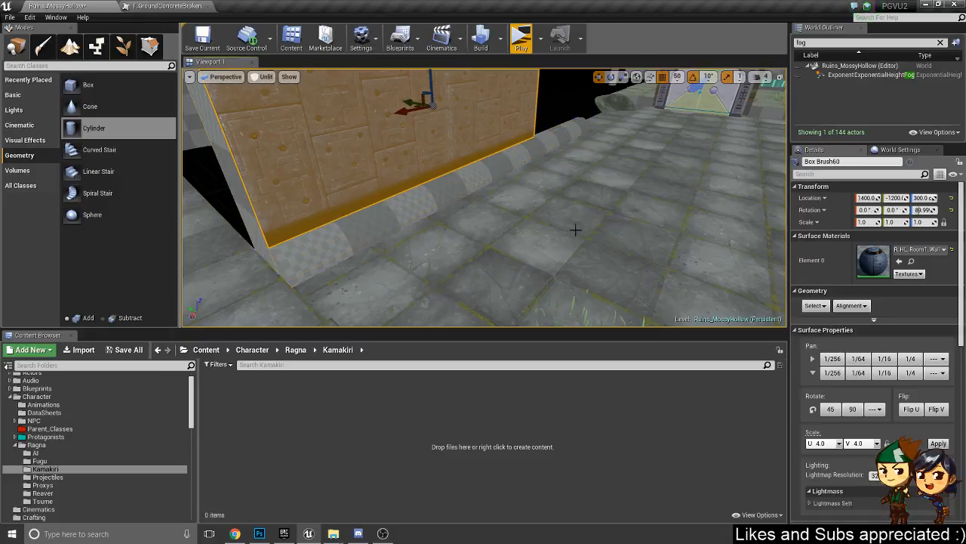
pyautogui.click(911, 261)
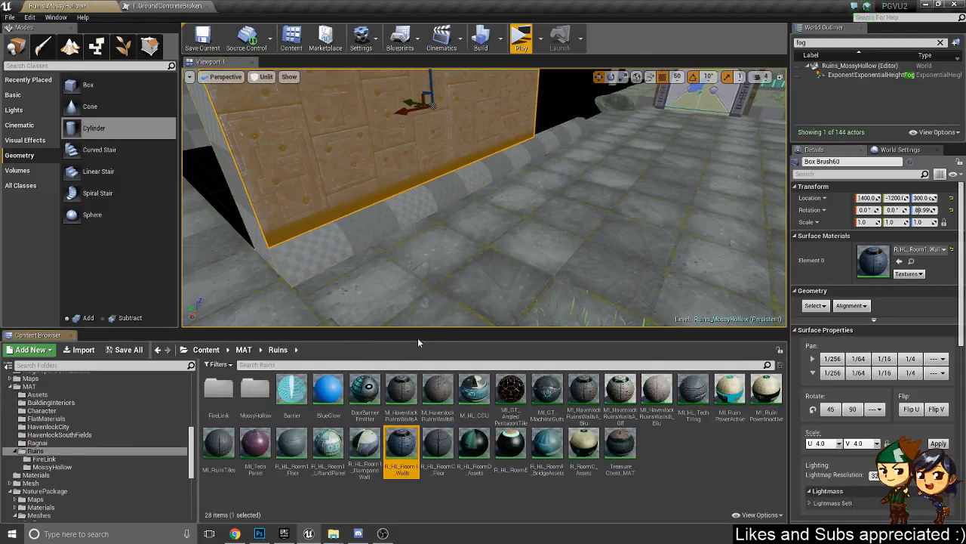
pyautogui.click(400, 224)
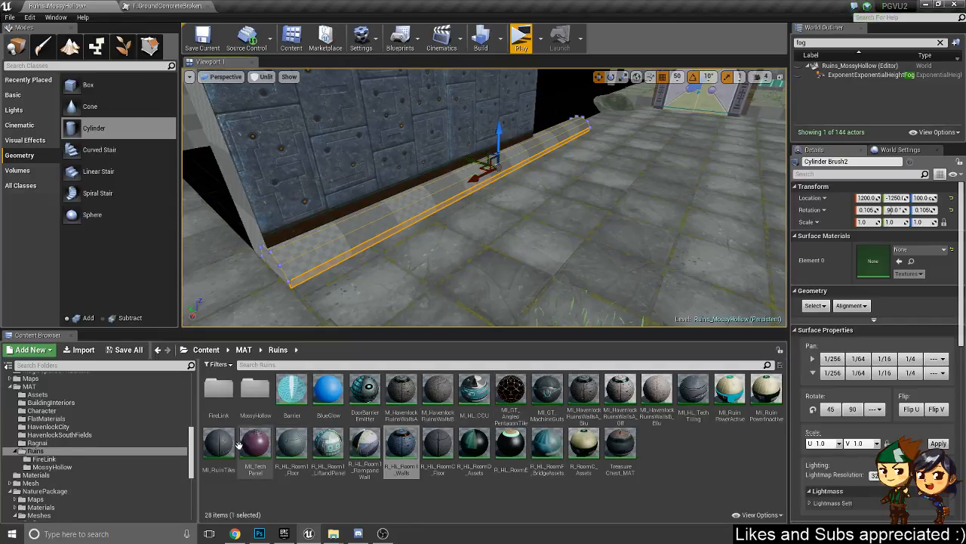
pyautogui.click(365, 389)
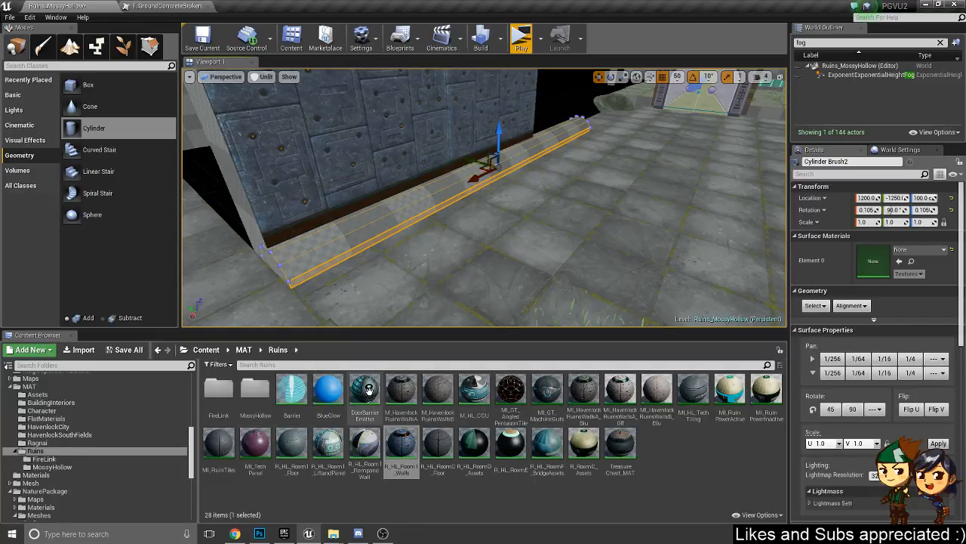
pyautogui.click(898, 261)
pyautogui.hotkey('ctrl', 'z')
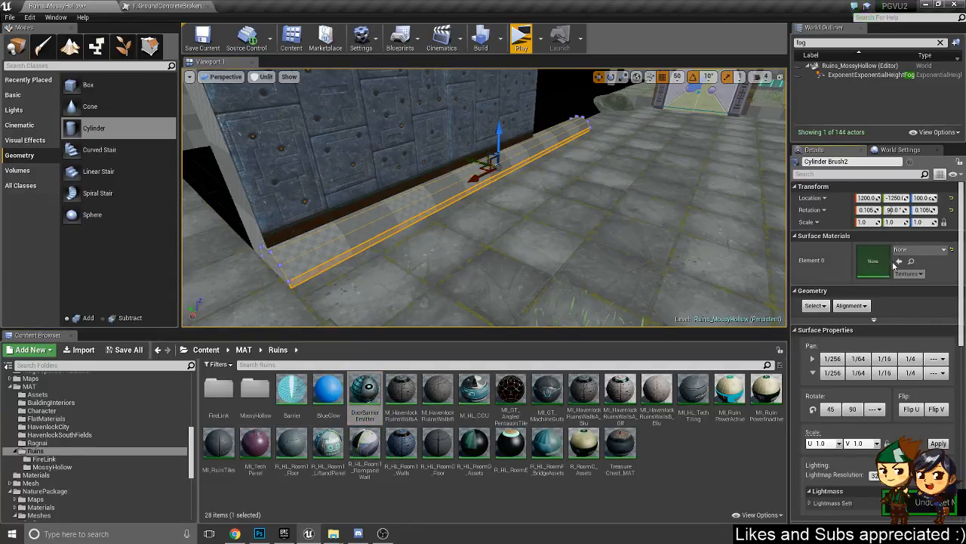
pyautogui.hotkey('shift', 'b')
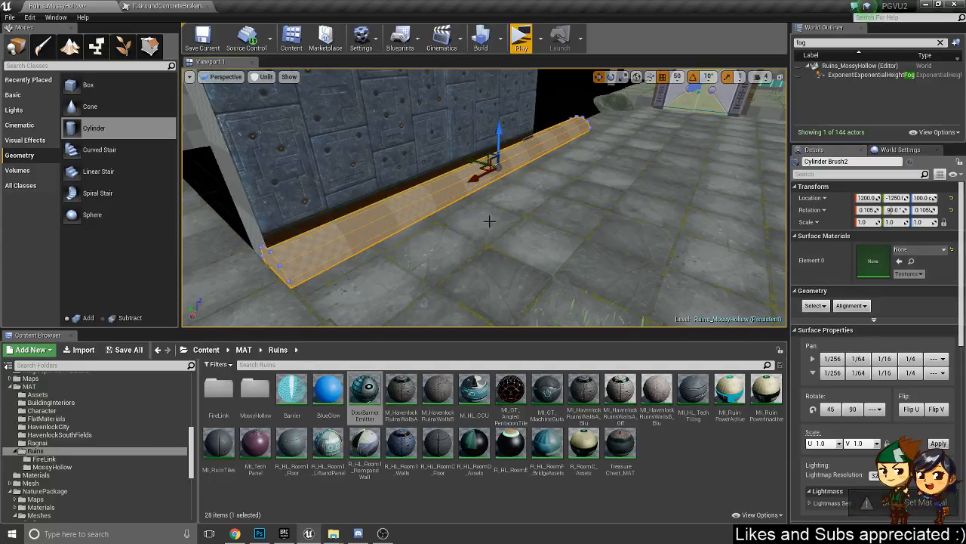
pyautogui.click(898, 261)
pyautogui.moveTo(584, 247); pyautogui.dragTo(479, 242, button='right')
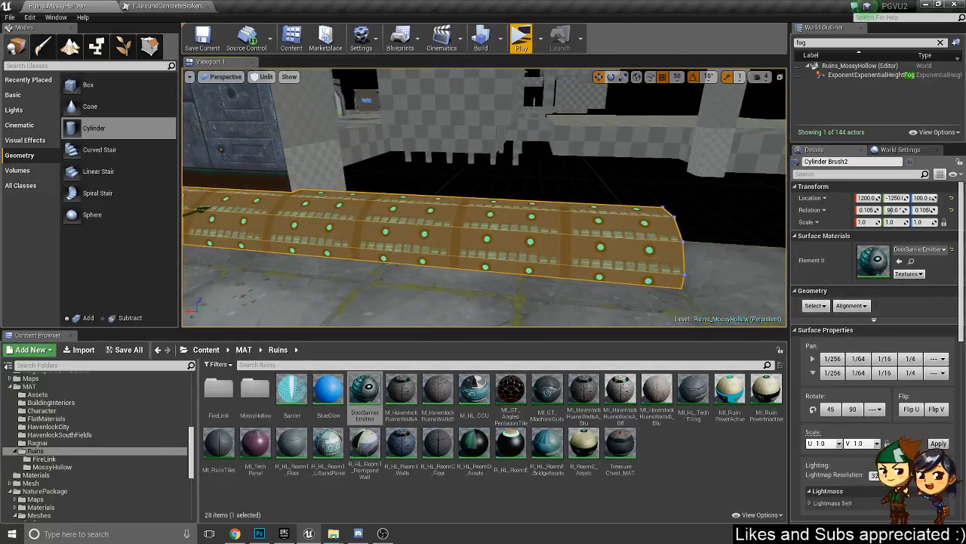
# - Try the MI_HL_TechTiling and MI_GT_AngledPentagonTile materials on the cylinder's faces
pyautogui.click(693, 388)
pyautogui.click(904, 261)
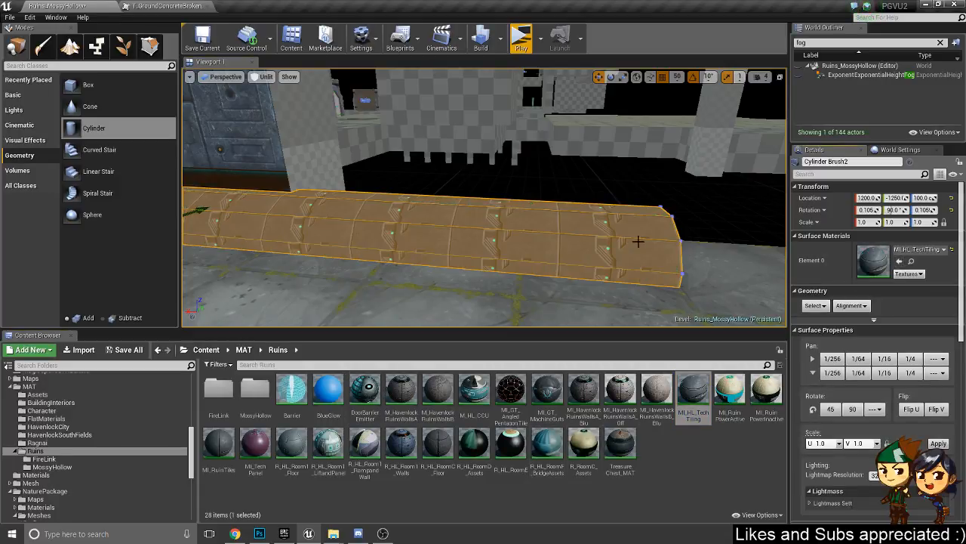
pyautogui.moveTo(312, 192)
pyautogui.mouseDown(button='right')
pyautogui.moveTo(151, 198)
pyautogui.moveTo(242, 195)
pyautogui.moveTo(203, 195)
pyautogui.mouseUp(button='right')
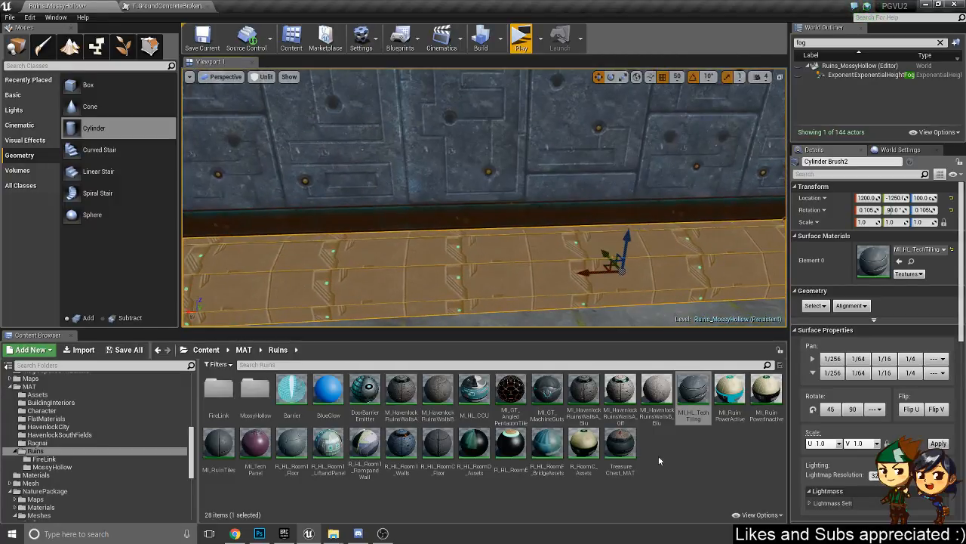
pyautogui.moveTo(415, 250); pyautogui.dragTo(483, 261, button='right')
pyautogui.click(509, 386)
pyautogui.click(899, 261)
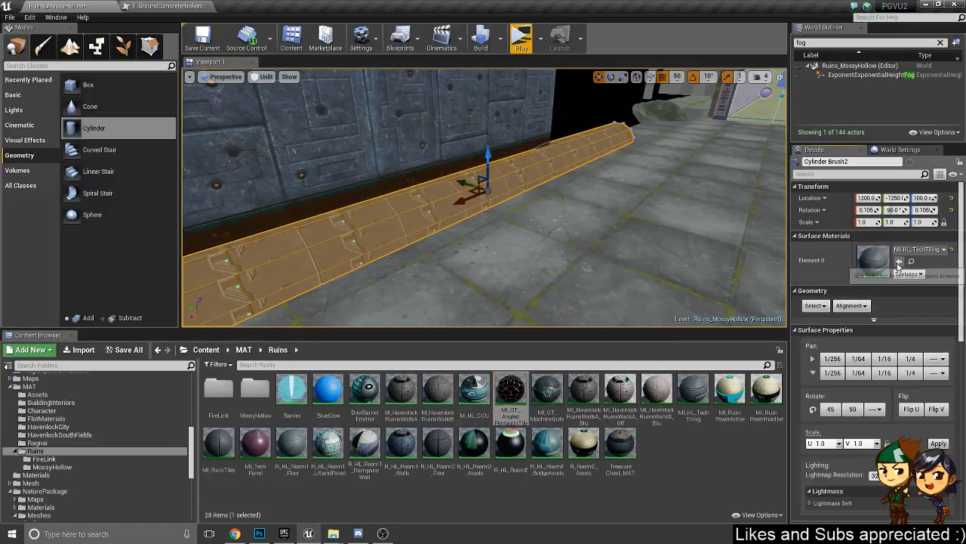
pyautogui.moveTo(709, 250); pyautogui.dragTo(642, 252, button='right')
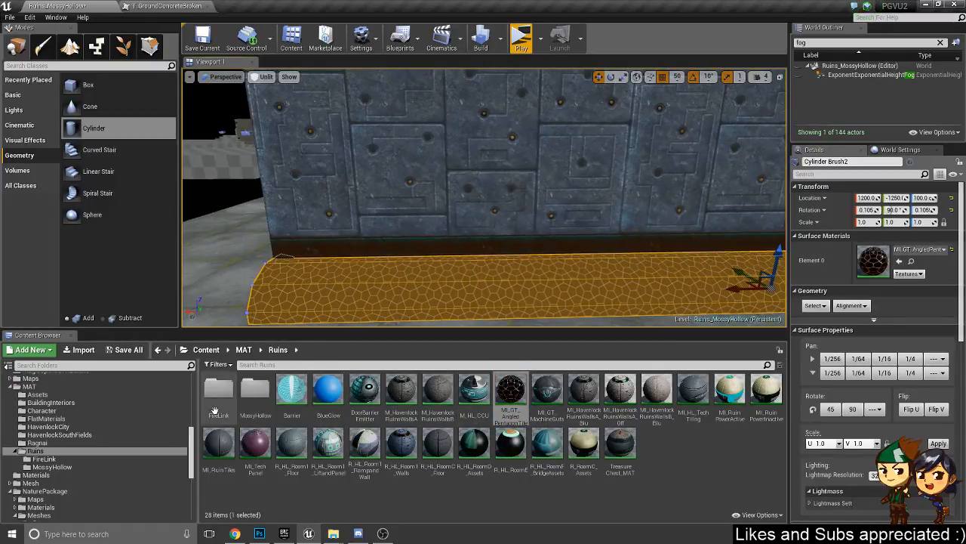
# - Apply the MossyHollow folder's sci-fi metal floor plating material to the cylinder with a texture scale of U 4.0, V 4.0
pyautogui.doubleClick(255, 397)
pyautogui.click(254, 390)
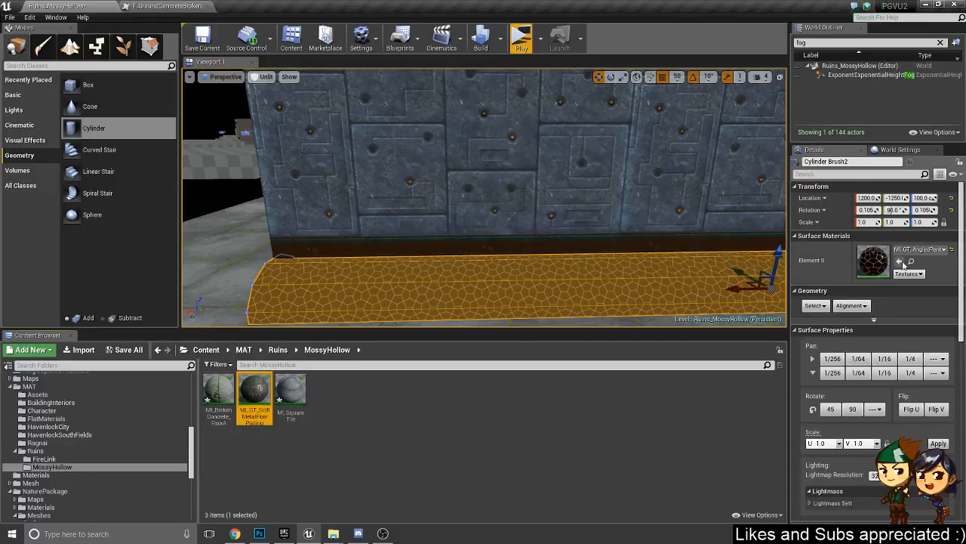
pyautogui.click(902, 262)
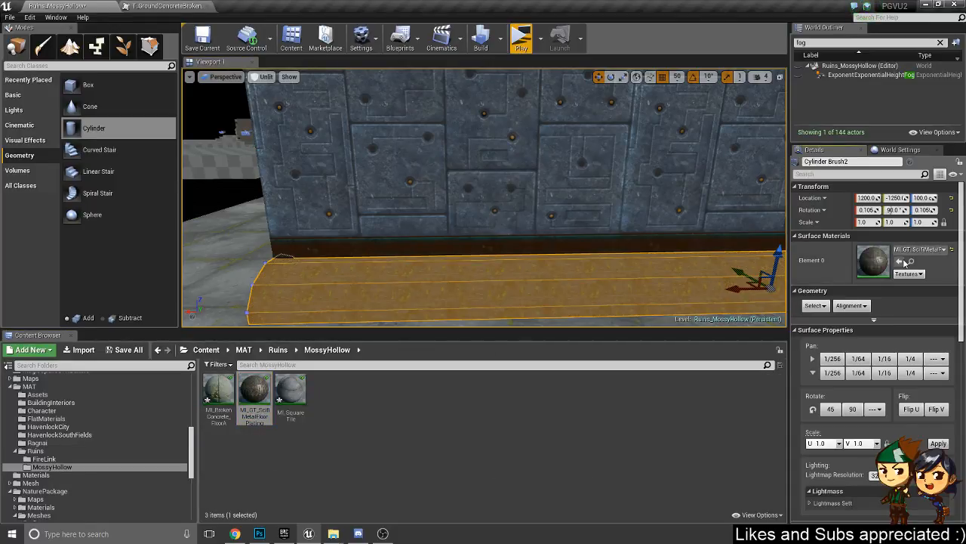
pyautogui.click(876, 443)
pyautogui.click(854, 494)
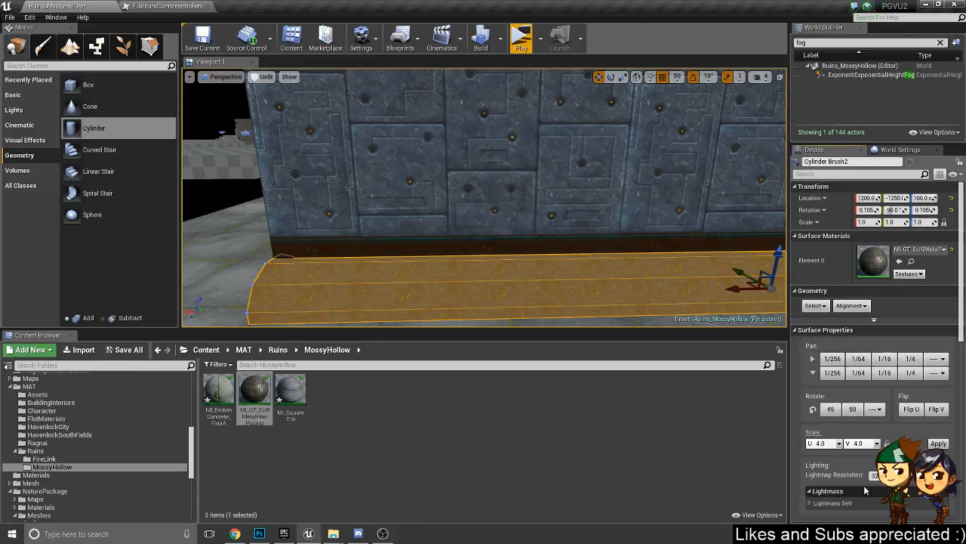
pyautogui.moveTo(501, 285)
pyautogui.mouseDown(button='right')
pyautogui.moveTo(498, 274)
pyautogui.moveTo(559, 268)
pyautogui.moveTo(513, 233)
pyautogui.mouseUp(button='right')
pyautogui.click(498, 274)
pyautogui.click(512, 233)
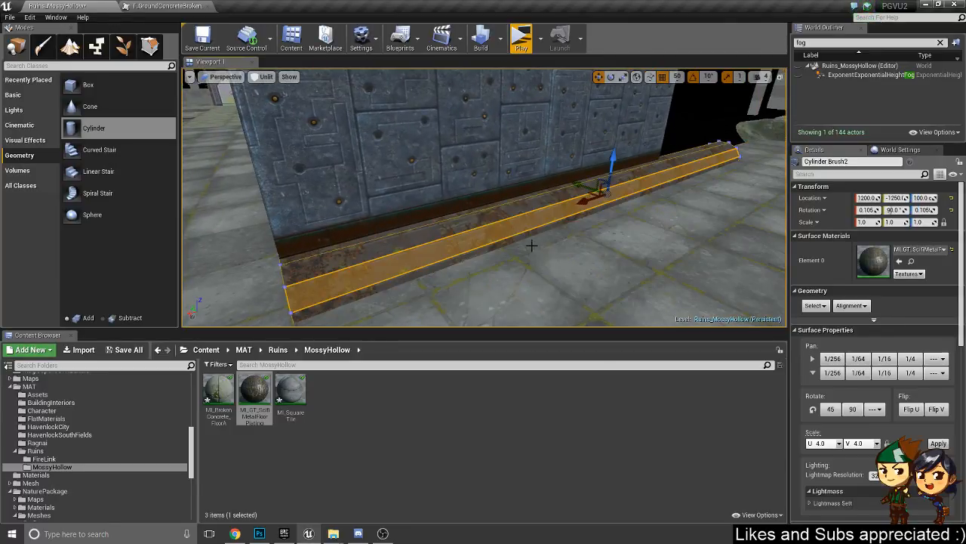
# - Rotate the cylinder upright into a pillar and move it to the corridor corner at X 1800, beside the wall's end
pyautogui.hotkey('ctrl', 'a')
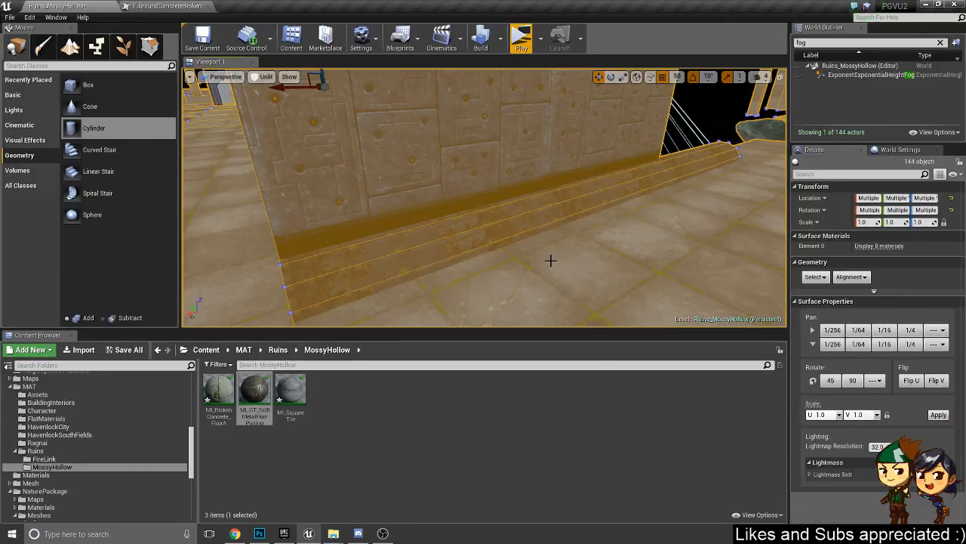
pyautogui.click(510, 223)
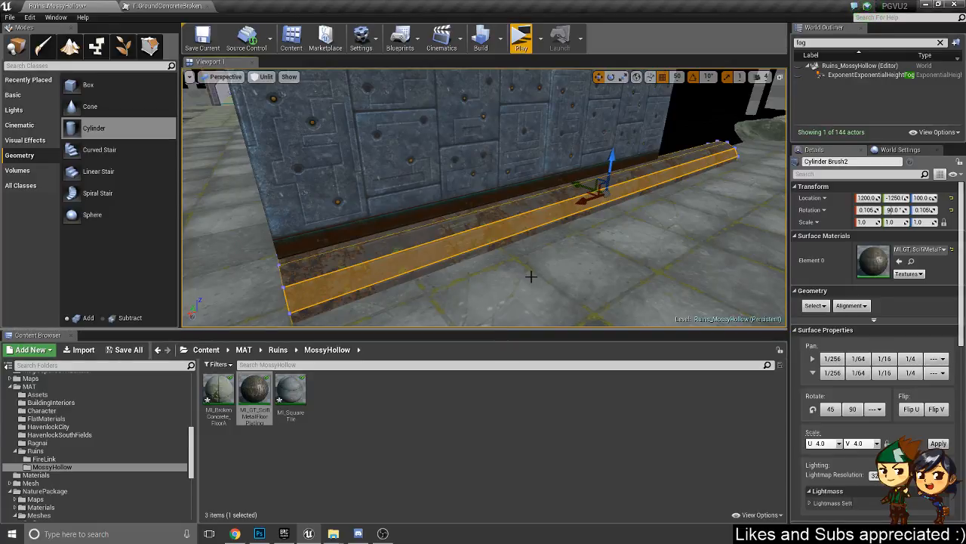
pyautogui.press('e')
pyautogui.moveTo(576, 184)
pyautogui.mouseDown()
pyautogui.moveTo(568, 241)
pyautogui.moveTo(597, 244)
pyautogui.mouseUp()
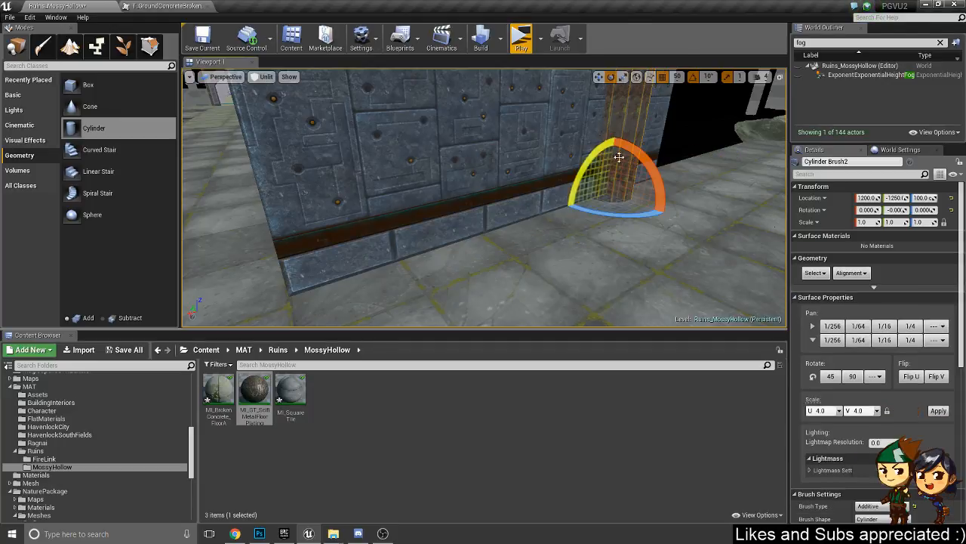
pyautogui.press('w')
pyautogui.moveTo(590, 188); pyautogui.dragTo(283, 280)
pyautogui.press('f')
pyautogui.moveTo(428, 229)
pyautogui.keyDown('alt'); pyautogui.mouseDown()
pyautogui.moveTo(528, 302)
pyautogui.moveTo(626, 309)
pyautogui.moveTo(567, 272)
pyautogui.moveTo(430, 215)
pyautogui.moveTo(393, 249)
pyautogui.moveTo(400, 279)
pyautogui.mouseUp(); pyautogui.keyUp('alt')
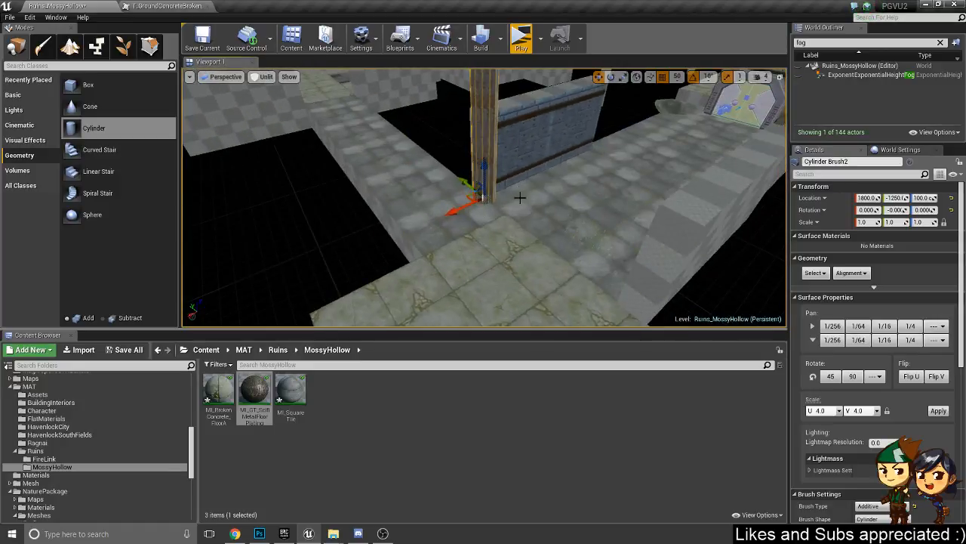
# - Duplicate the Box Brush60 wall, rotate the copy 90° and place it along the adjoining corridor at X 1800, Y -800
pyautogui.click(521, 154)
pyautogui.keyDown('alt'); pyautogui.moveTo(518, 158); pyautogui.dragTo(578, 197); pyautogui.keyUp('alt')
pyautogui.press('e')
pyautogui.moveTo(498, 143)
pyautogui.keyDown('alt'); pyautogui.mouseDown()
pyautogui.moveTo(430, 96)
pyautogui.moveTo(423, 135)
pyautogui.moveTo(351, 173)
pyautogui.mouseUp(); pyautogui.keyUp('alt')
pyautogui.press('w')
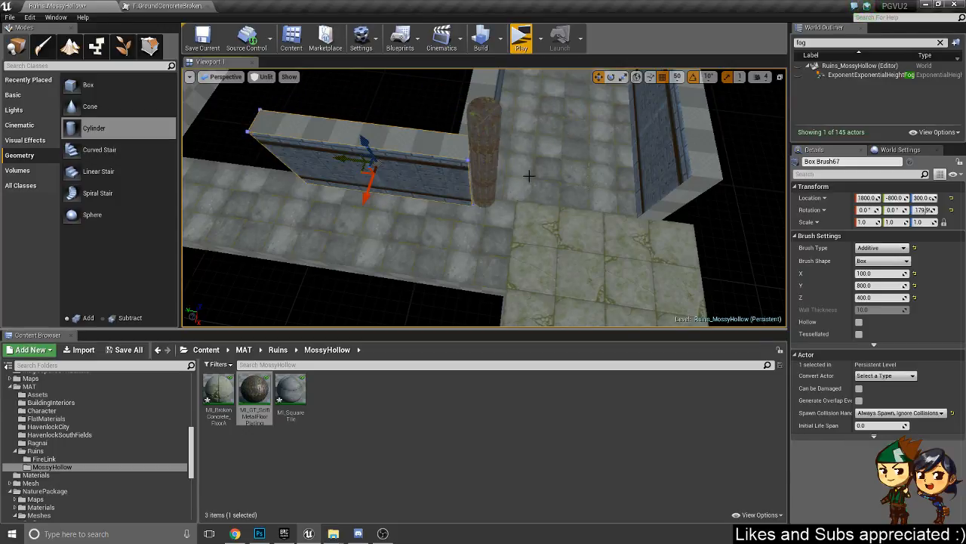
# - Select the cylinder pillar and move it from the corner along the duplicated side wall
pyautogui.moveTo(529, 120); pyautogui.dragTo(596, 119, button='right')
pyautogui.click(416, 130)
pyautogui.moveTo(481, 147); pyautogui.dragTo(442, 144, button='right')
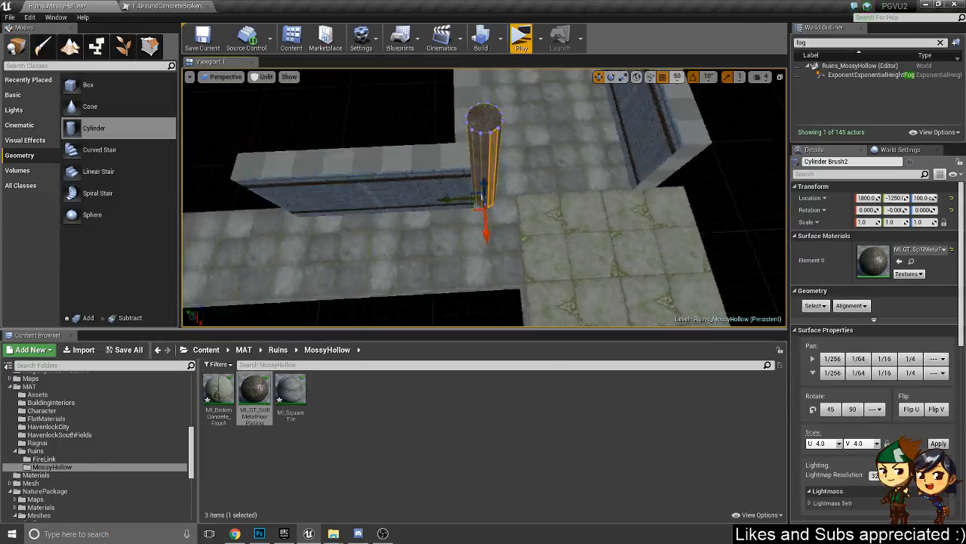
pyautogui.moveTo(482, 195); pyautogui.dragTo(473, 194, button='right')
pyautogui.moveTo(462, 197); pyautogui.dragTo(343, 195)
pyautogui.moveTo(484, 167)
pyautogui.mouseDown(button='right')
pyautogui.moveTo(544, 185)
pyautogui.moveTo(513, 168)
pyautogui.mouseUp(button='right')
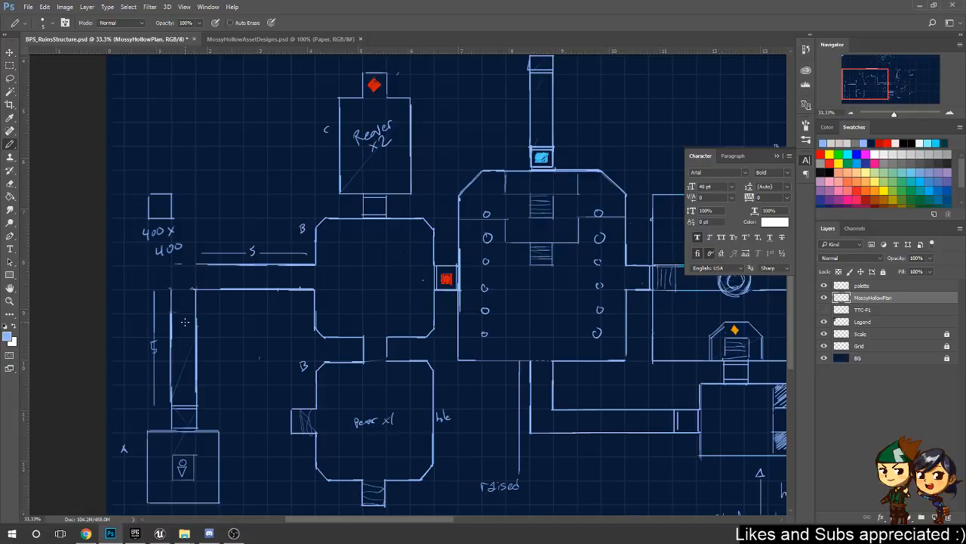
# - Erase the inner wall line of the vertical corridor marked 5 on the ruins floor plan
pyautogui.click(950, 114)
pyautogui.click(951, 114)
pyautogui.moveTo(363, 341); pyautogui.dragTo(691, 270)
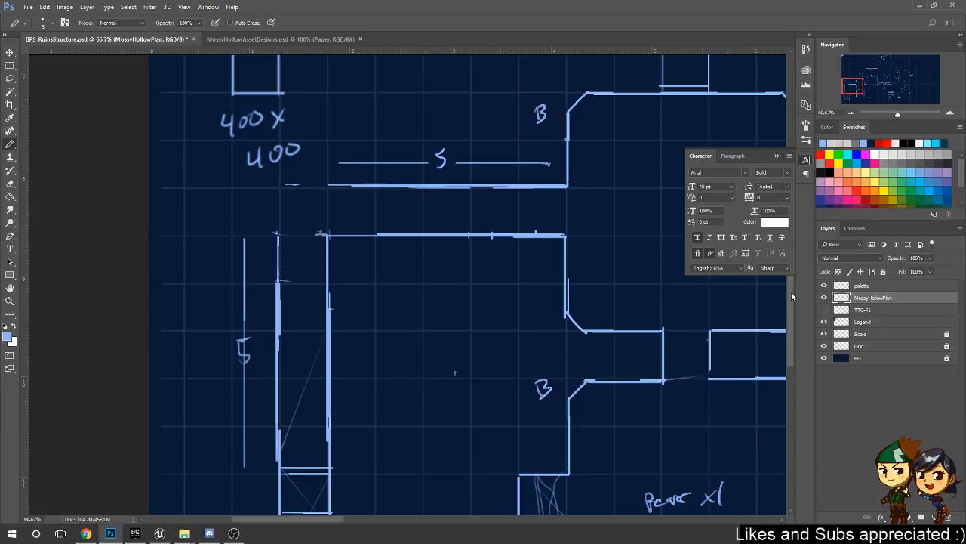
pyautogui.scroll(-3, 422, 277)
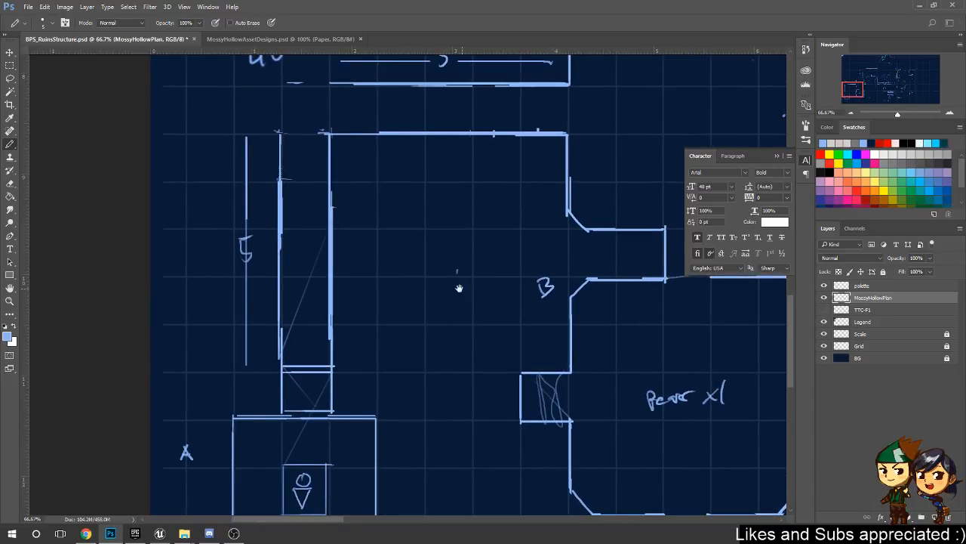
pyautogui.moveTo(459, 288); pyautogui.dragTo(462, 369)
pyautogui.press('e')
pyautogui.click(334, 430)
pyautogui.keyDown('shift'); pyautogui.click(328, 224); pyautogui.keyUp('shift')
pyautogui.press('b')
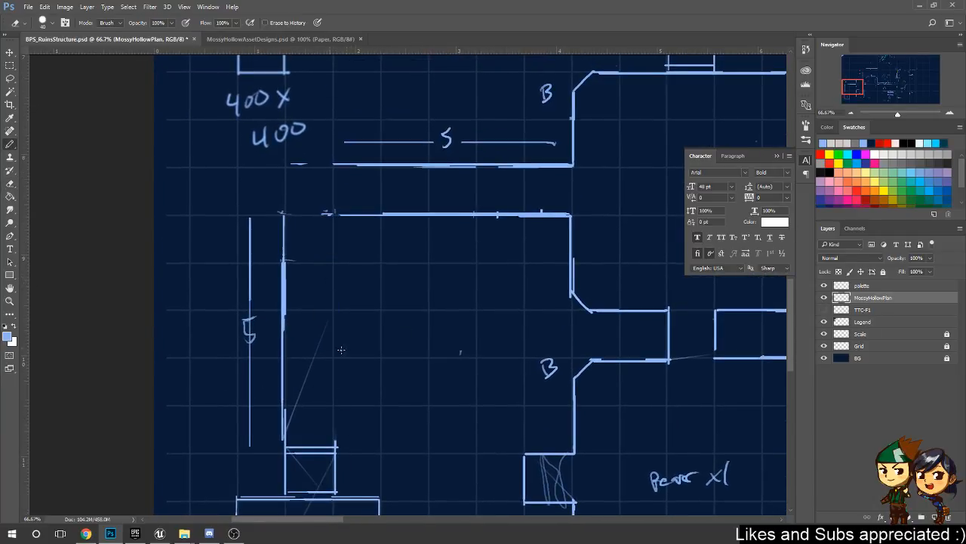
# - Redraw the vertical corridor's inner wall as a straight line one grid square farther out, widening the corridor on the plan
pyautogui.moveTo(334, 444)
pyautogui.keyDown('shift'); pyautogui.mouseDown()
pyautogui.moveTo(381, 451)
pyautogui.moveTo(381, 215)
pyautogui.mouseUp(); pyautogui.keyUp('shift')
pyautogui.hotkey('ctrl', 'z')
pyautogui.moveTo(423, 189); pyautogui.dragTo(416, 269)
# - Erase the leftover line pieces and marks at the corner where the two corridors meet
pyautogui.press('e')
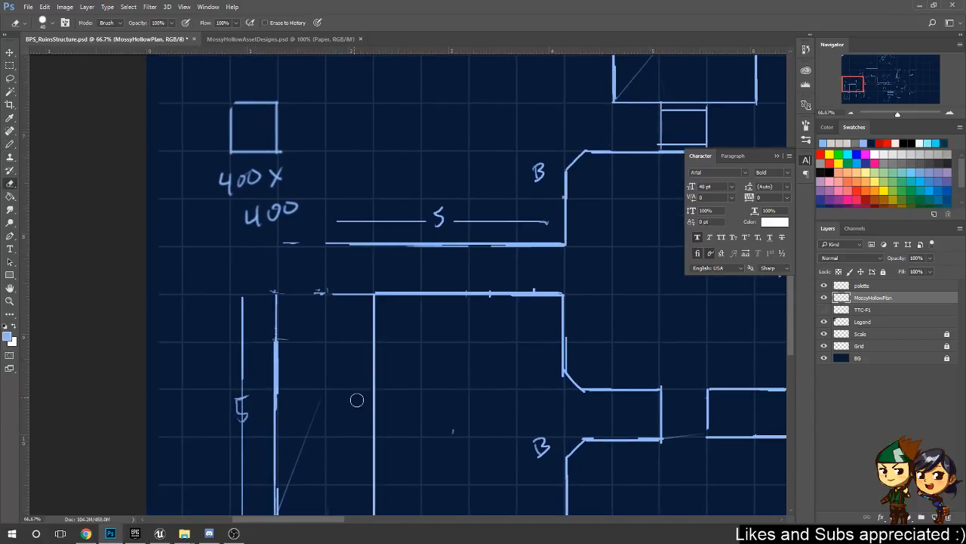
pyautogui.moveTo(357, 400); pyautogui.dragTo(397, 345)
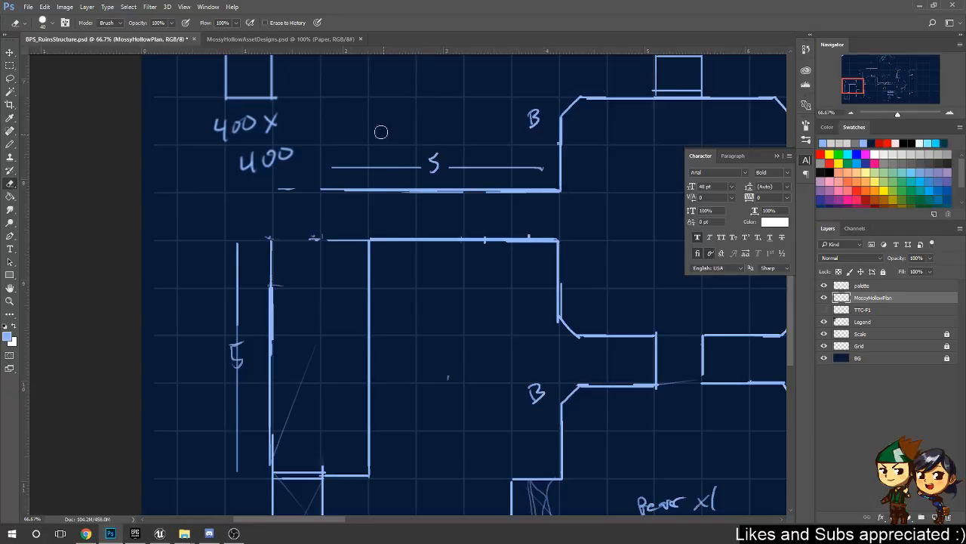
pyautogui.moveTo(310, 216)
pyautogui.mouseDown()
pyautogui.moveTo(330, 246)
pyautogui.moveTo(347, 203)
pyautogui.mouseUp()
pyautogui.moveTo(304, 236)
pyautogui.mouseDown()
pyautogui.moveTo(348, 257)
pyautogui.moveTo(281, 231)
pyautogui.moveTo(270, 239)
pyautogui.mouseUp()
pyautogui.scroll(3, 576, 205)
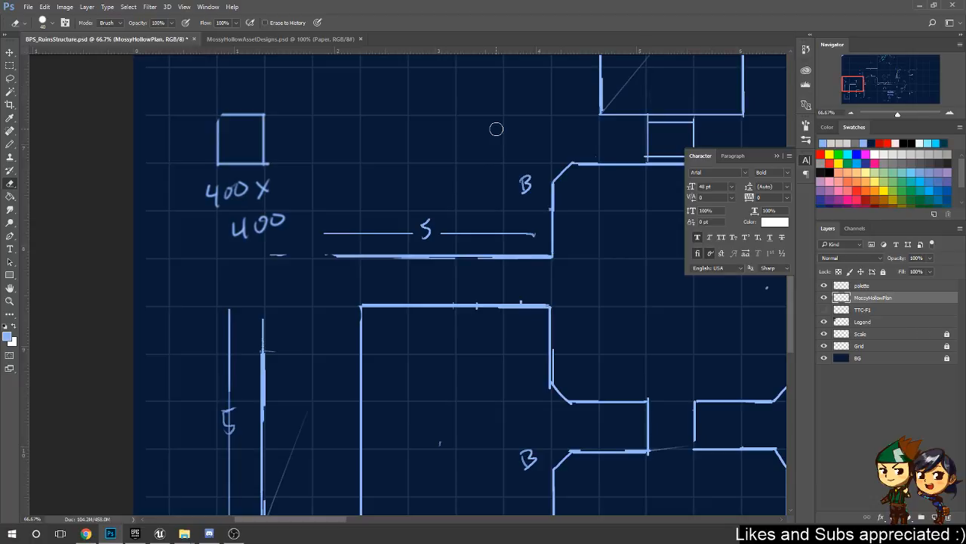
# - Switch to the Unreal Editor and slide both corridor walls, Box Brush60 and Box Brush61, along the corridor away from the corner floor
pyautogui.hotkey('alt', 'Tab')
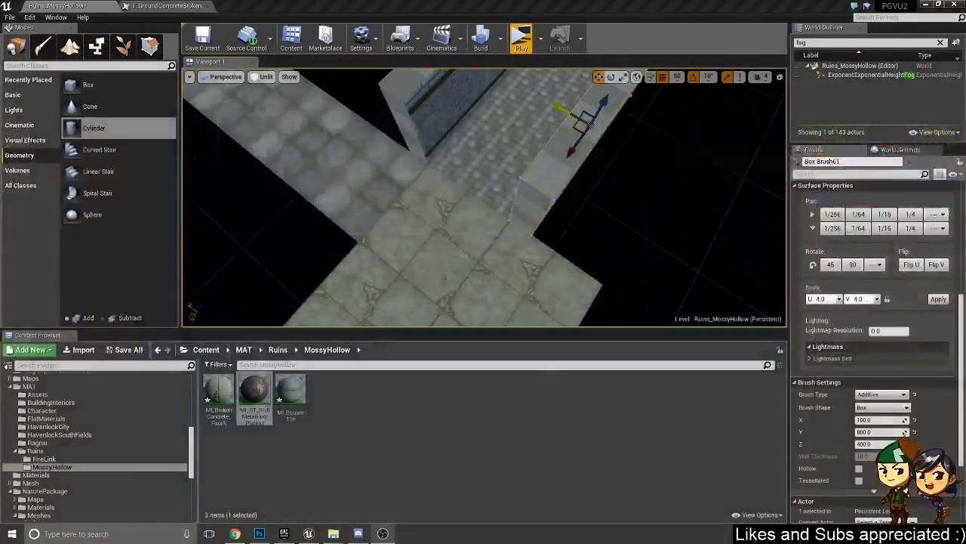
pyautogui.moveTo(435, 141); pyautogui.dragTo(370, 123, button='right')
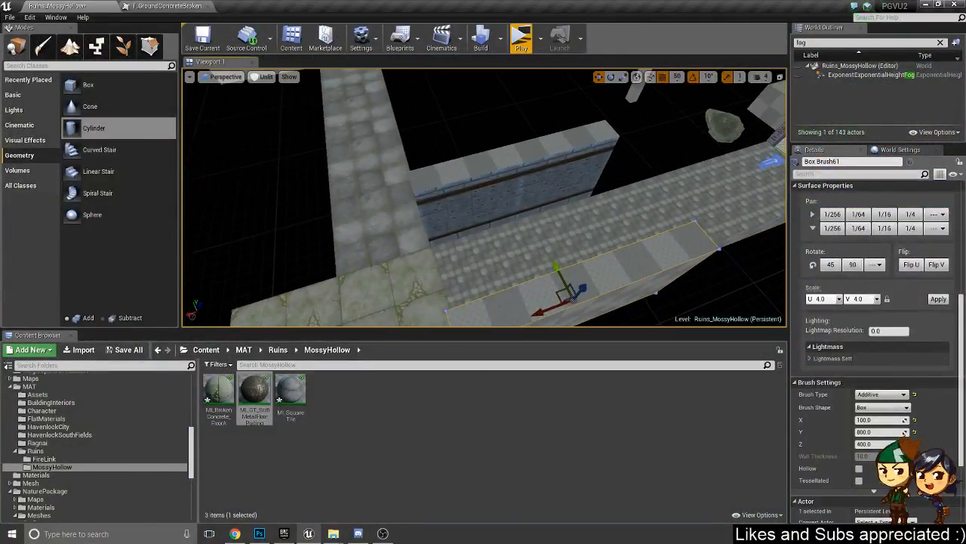
pyautogui.click(472, 173)
pyautogui.moveTo(472, 172); pyautogui.dragTo(505, 166, button='right')
pyautogui.moveTo(563, 180); pyautogui.dragTo(670, 189)
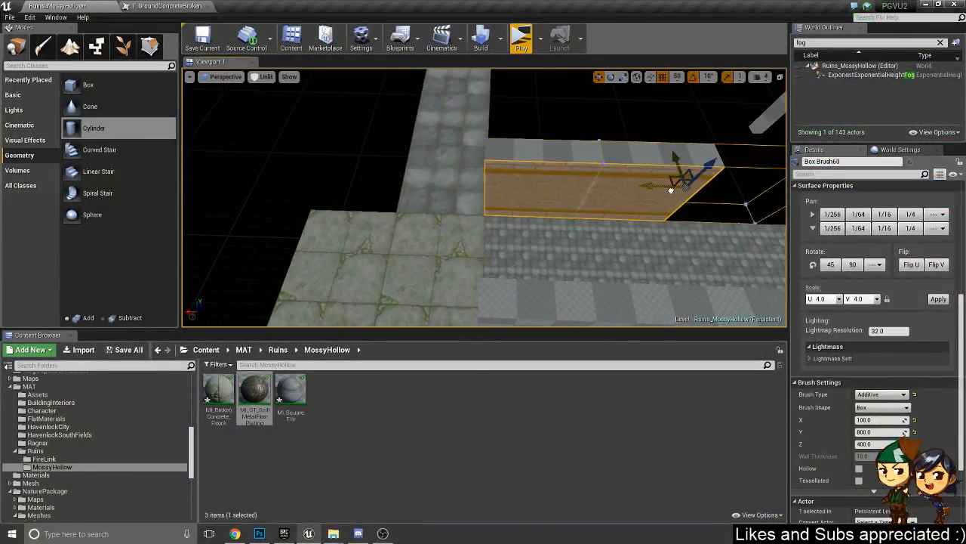
pyautogui.moveTo(517, 241); pyautogui.dragTo(506, 243, button='right')
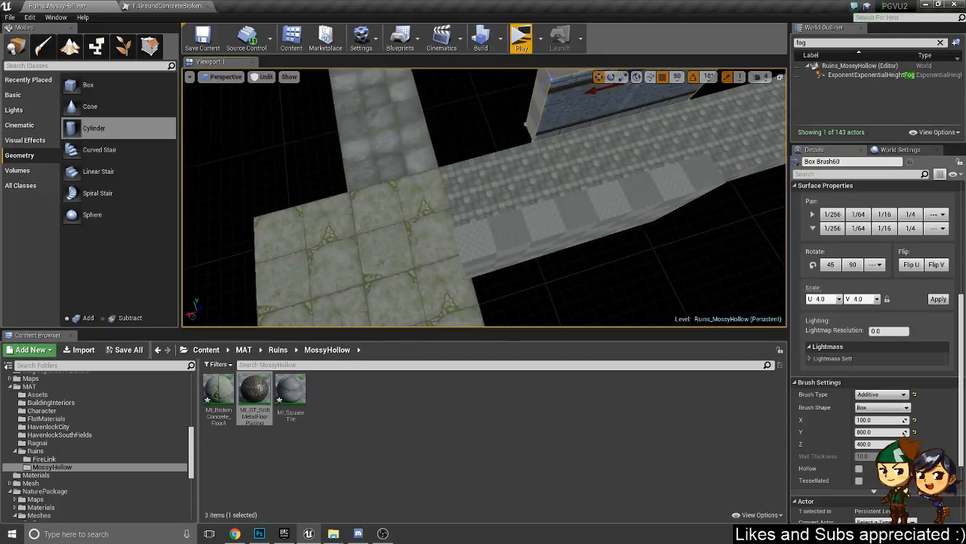
pyautogui.click(546, 218)
pyautogui.moveTo(547, 229); pyautogui.dragTo(655, 204)
# - Duplicate the corner floor Box Brush44 and place the copy in the inner corner between the two corridors, at Y -1000
pyautogui.click(424, 224)
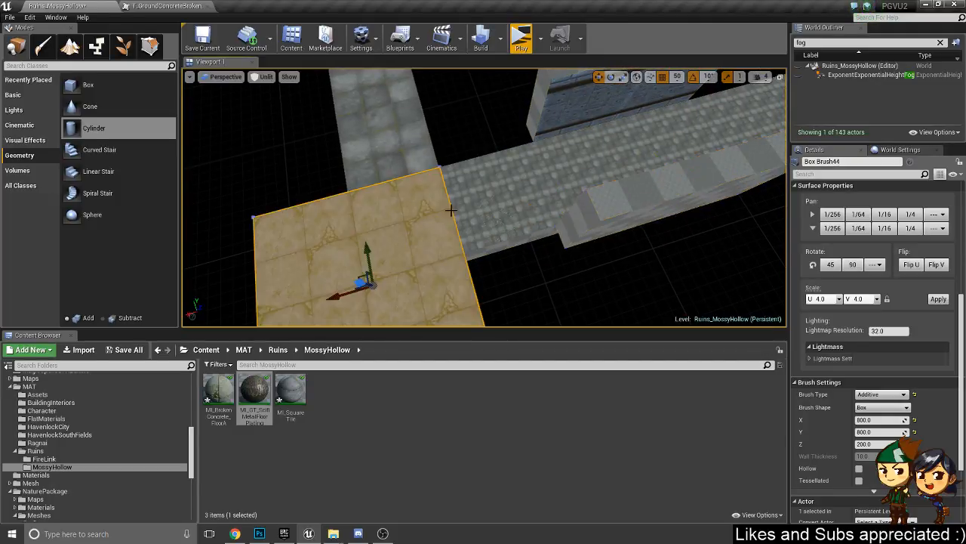
pyautogui.moveTo(424, 223); pyautogui.dragTo(404, 234, button='right')
pyautogui.moveTo(390, 215)
pyautogui.keyDown('alt'); pyautogui.mouseDown()
pyautogui.moveTo(578, 75)
pyautogui.moveTo(578, 85)
pyautogui.mouseUp(); pyautogui.keyUp('alt')
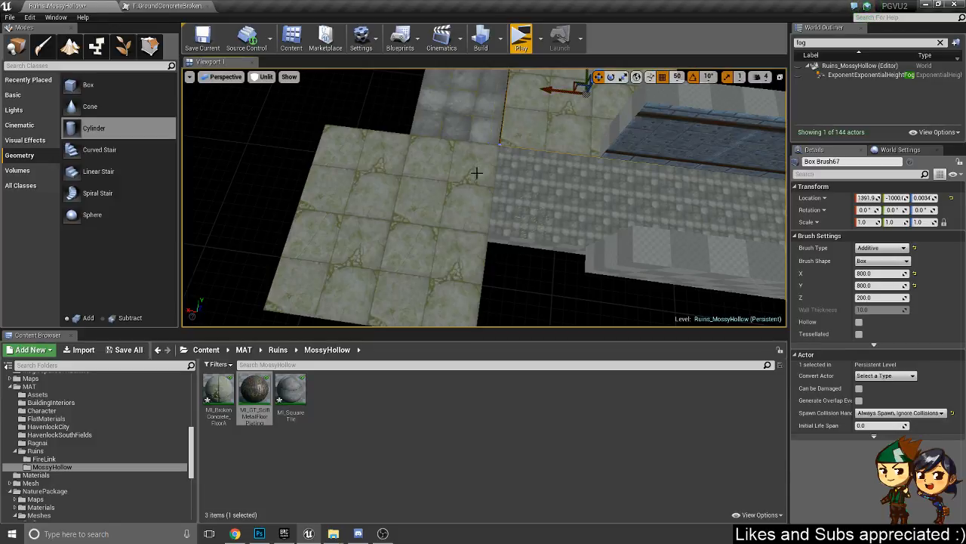
pyautogui.press('w')
pyautogui.moveTo(509, 144)
pyautogui.mouseDown(button='right')
pyautogui.moveTo(519, 138)
pyautogui.moveTo(523, 98)
pyautogui.moveTo(535, 114)
pyautogui.mouseUp(button='right')
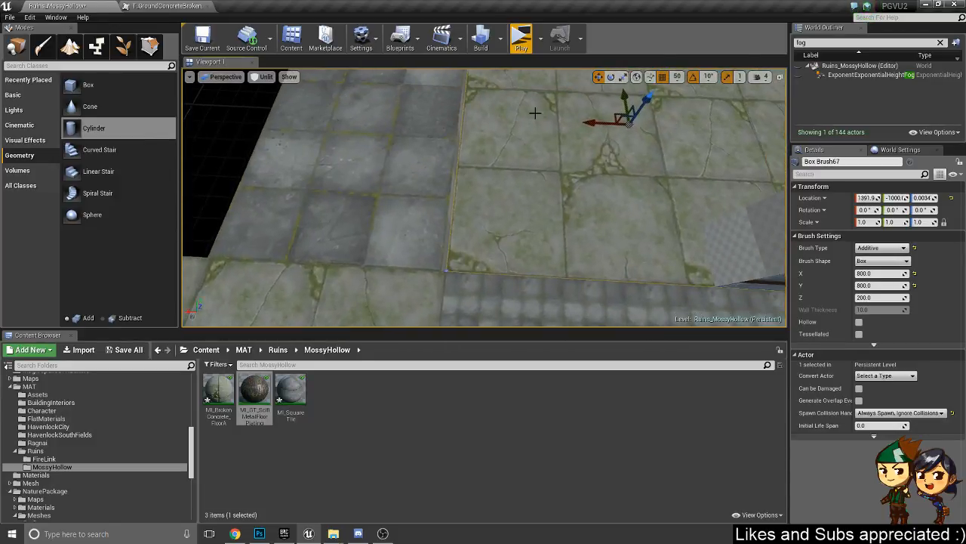
# - Examine up close how the duplicated floor's edges line up with the adjoining corridor floors
pyautogui.click(443, 213)
pyautogui.moveTo(485, 231)
pyautogui.mouseDown(button='right')
pyautogui.moveTo(484, 201)
pyautogui.moveTo(453, 195)
pyautogui.moveTo(454, 172)
pyautogui.moveTo(477, 171)
pyautogui.moveTo(480, 186)
pyautogui.moveTo(494, 181)
pyautogui.moveTo(462, 198)
pyautogui.moveTo(287, 195)
pyautogui.moveTo(445, 228)
pyautogui.moveTo(397, 224)
pyautogui.moveTo(378, 240)
pyautogui.moveTo(479, 242)
pyautogui.mouseUp(button='right')
pyautogui.press('s')
pyautogui.press('w')
pyautogui.press('w')
pyautogui.press('w')
pyautogui.press('w')
pyautogui.click(480, 242)
pyautogui.click(458, 243)
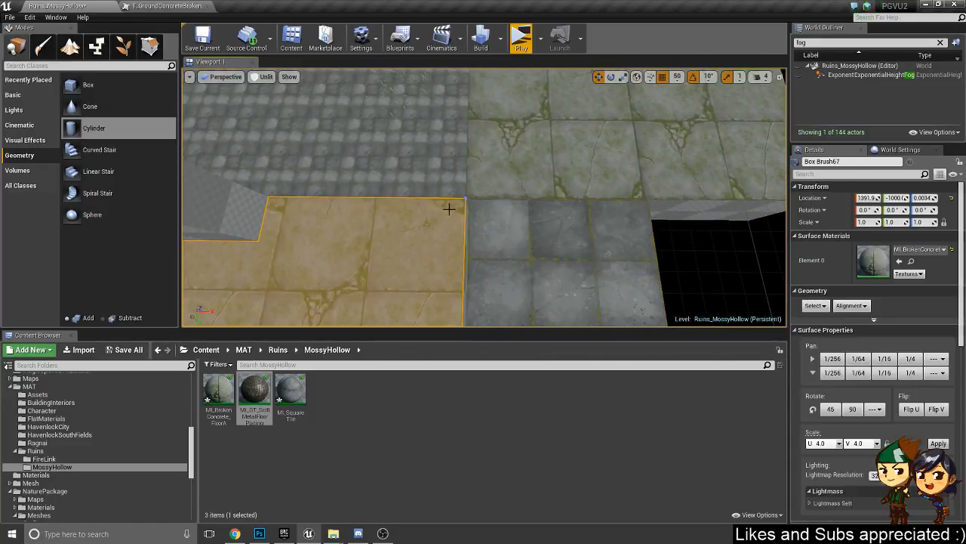
# - Inspect the locations and brush sizes of the floor brushes meeting at the corridor junction
pyautogui.click(449, 194)
pyautogui.moveTo(518, 227); pyautogui.dragTo(507, 184, button='right')
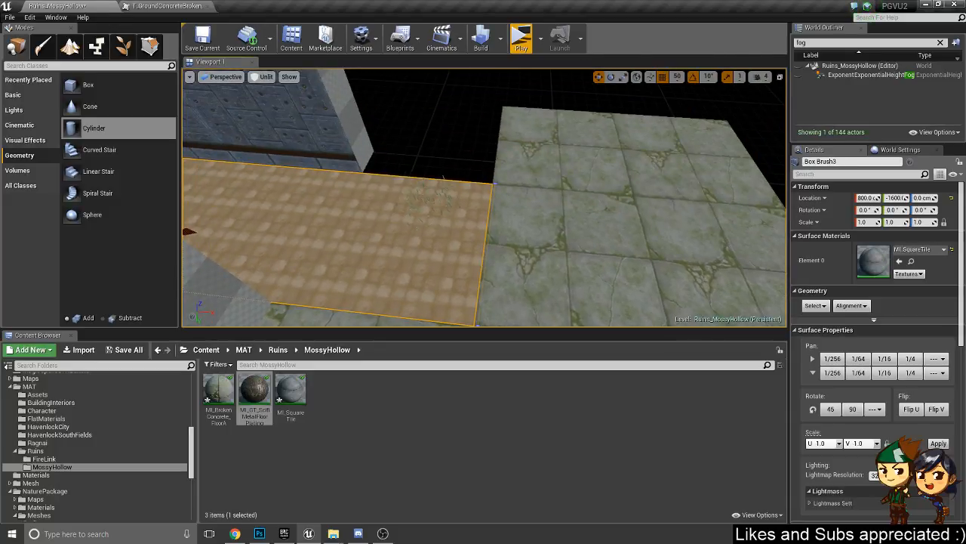
pyautogui.moveTo(849, 205); pyautogui.dragTo(817, 207)
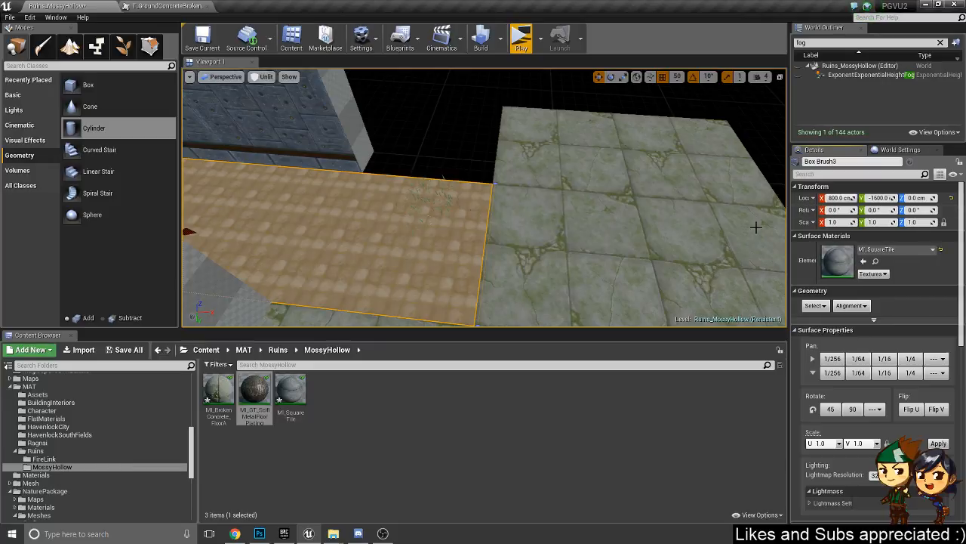
pyautogui.moveTo(350, 202); pyautogui.dragTo(468, 249, button='right')
pyautogui.click(488, 197)
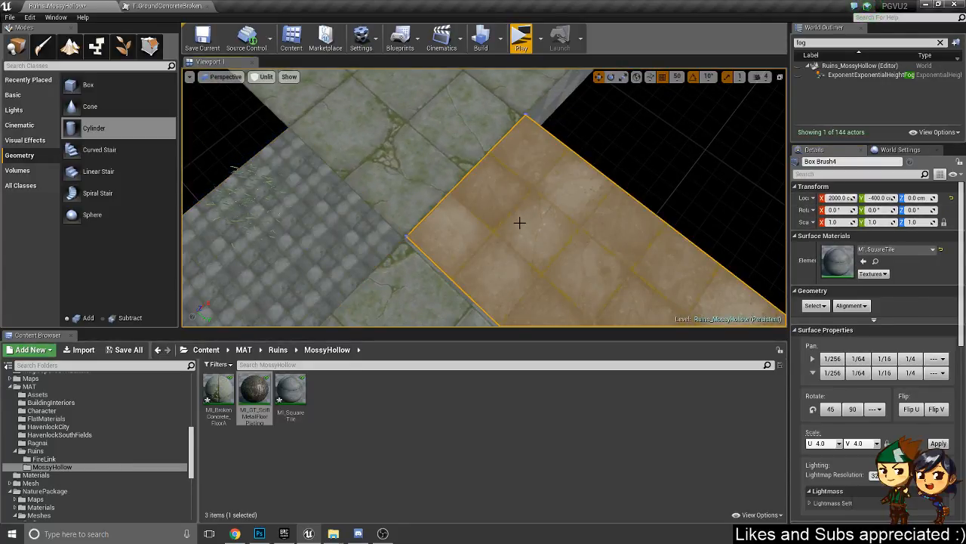
pyautogui.scroll(-3, 856, 409)
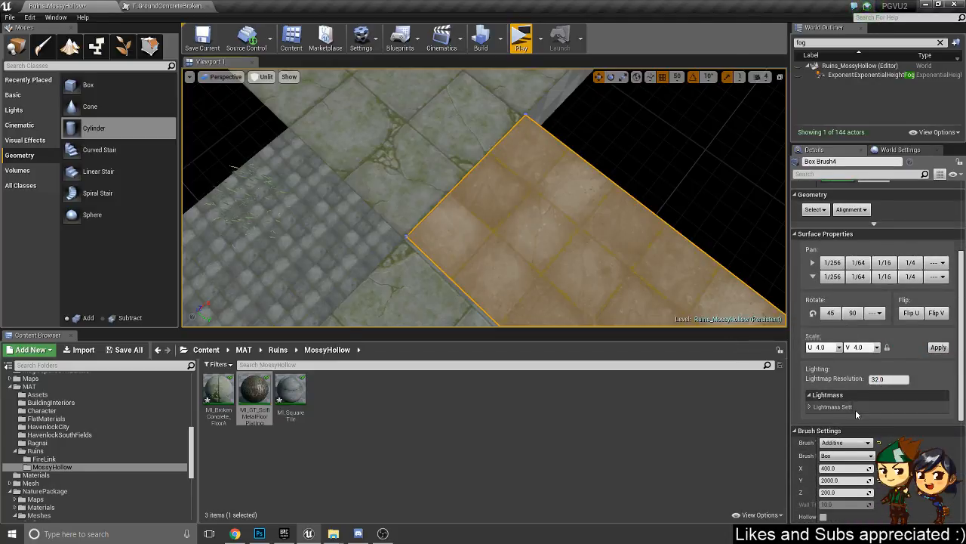
pyautogui.click(364, 134)
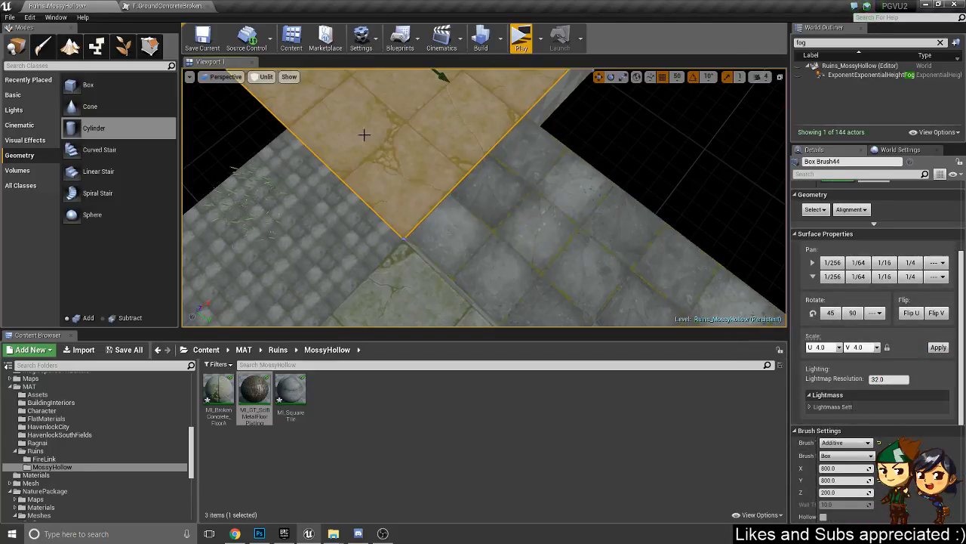
pyautogui.click(397, 255)
pyautogui.click(381, 241)
# - Shift the corner floor Box Brush44 away from the corridor end along X and set its Z location to 0
pyautogui.moveTo(442, 197); pyautogui.dragTo(321, 159, button='right')
pyautogui.click(531, 213)
pyautogui.moveTo(658, 165); pyautogui.dragTo(671, 169)
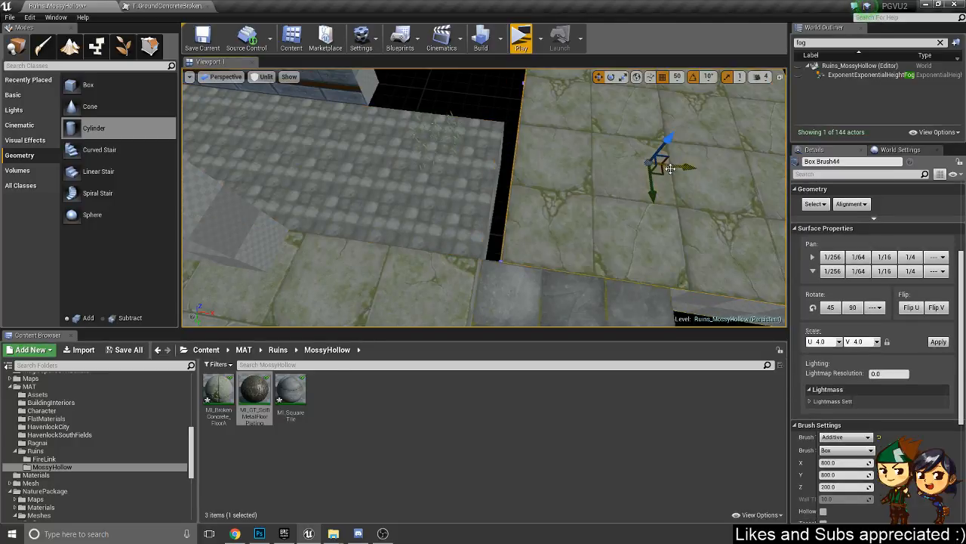
pyautogui.click(677, 77)
pyautogui.click(896, 429)
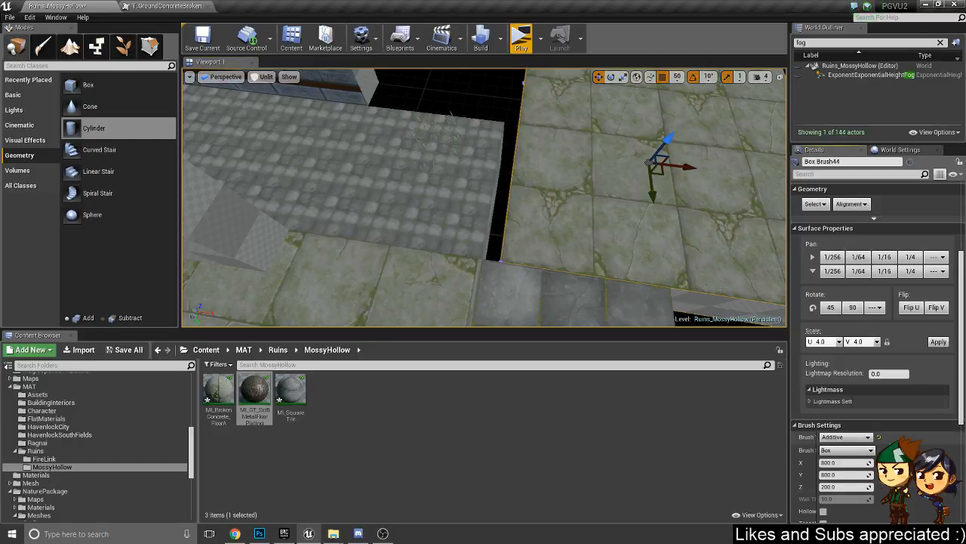
pyautogui.scroll(4, 897, 350)
pyautogui.click(657, 260)
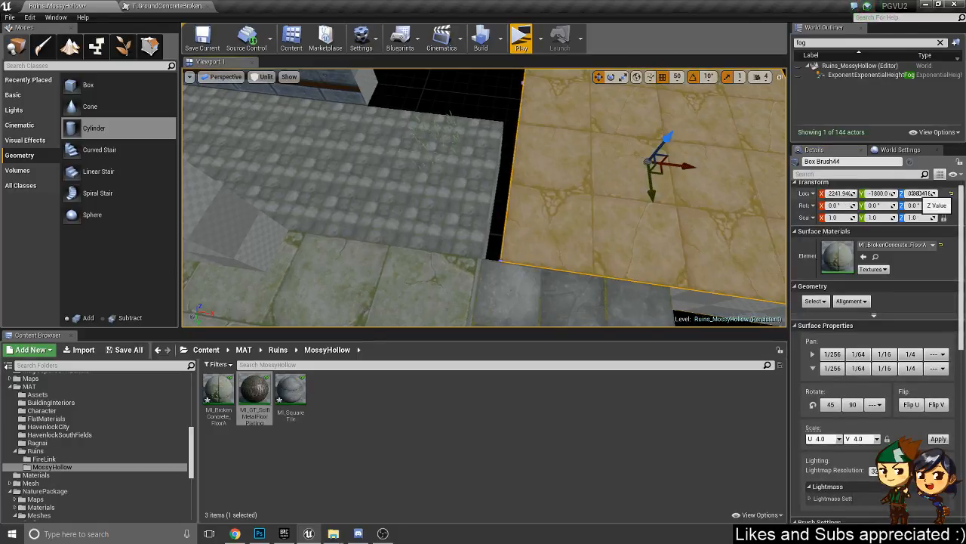
pyautogui.click(917, 194)
pyautogui.write('0')
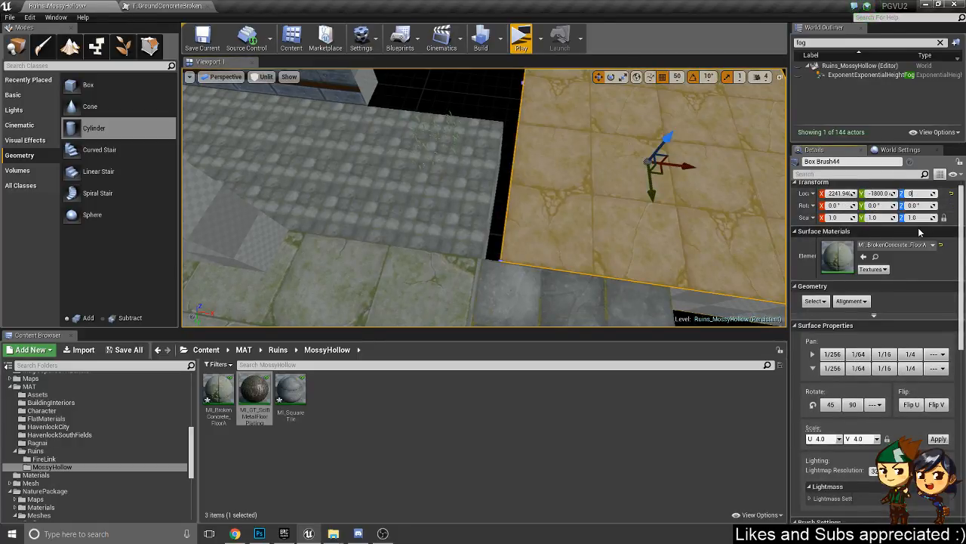
pyautogui.press('Return')
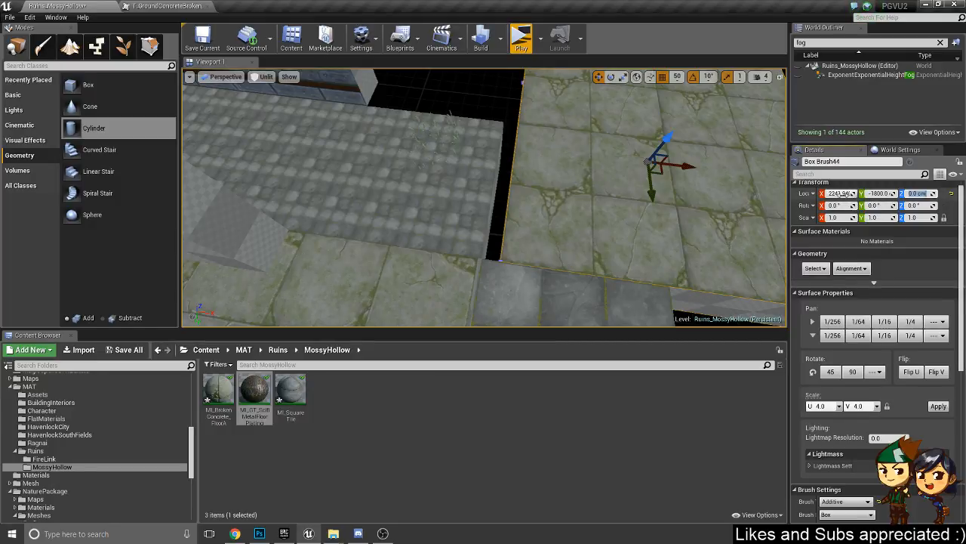
# - Try the corner floor at X 2000, then slide it to X 2200 so it meets the corridor end
pyautogui.click(840, 193)
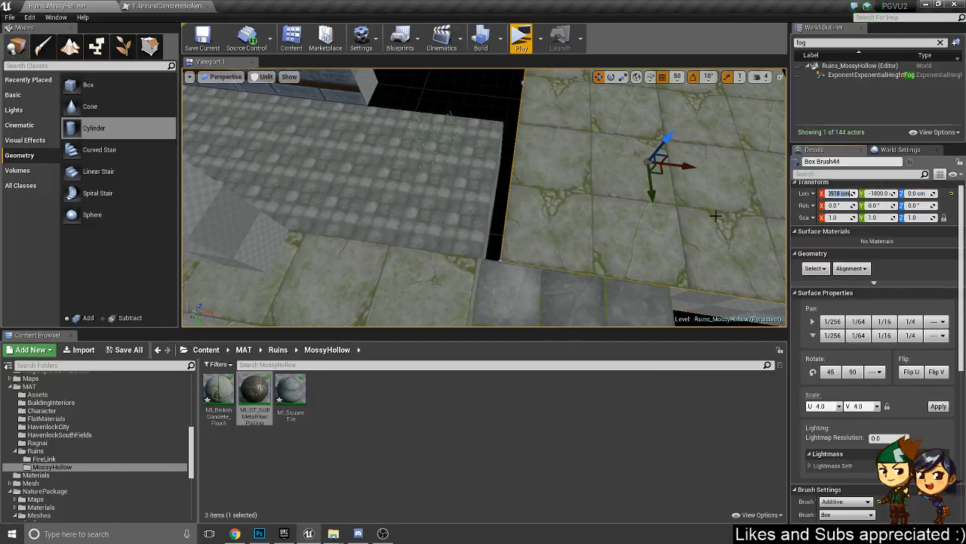
pyautogui.moveTo(687, 166); pyautogui.dragTo(667, 166)
pyautogui.click(831, 195)
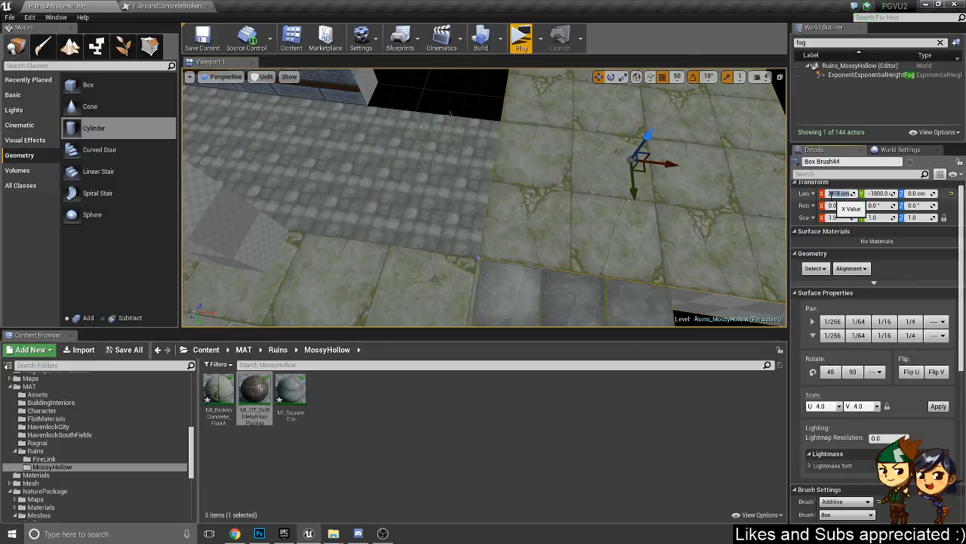
pyautogui.write('2000')
pyautogui.press('Return')
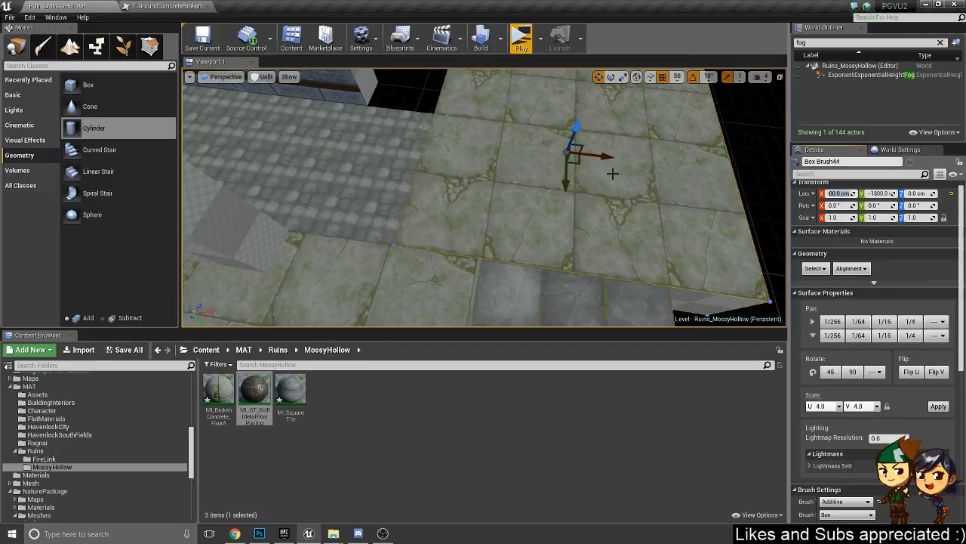
pyautogui.moveTo(604, 159)
pyautogui.mouseDown()
pyautogui.moveTo(657, 161)
pyautogui.moveTo(673, 176)
pyautogui.mouseUp()
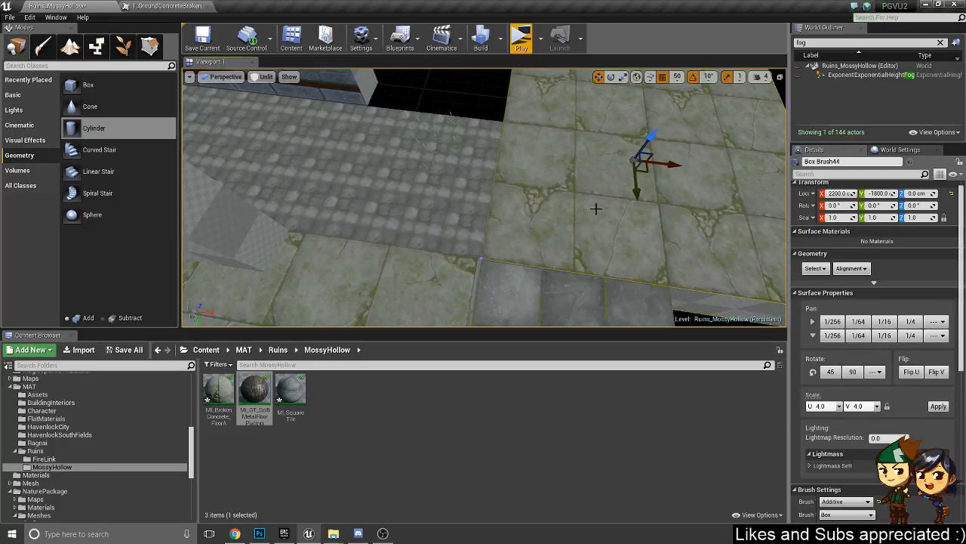
# - Set the X location of the duplicated floor, Box Brush67, to 1400
pyautogui.click(533, 278)
pyautogui.moveTo(533, 278)
pyautogui.mouseDown(button='right')
pyautogui.moveTo(596, 299)
pyautogui.moveTo(593, 311)
pyautogui.mouseUp(button='right')
pyautogui.press('w')
pyautogui.moveTo(492, 280)
pyautogui.mouseDown(button='right')
pyautogui.moveTo(498, 249)
pyautogui.moveTo(493, 285)
pyautogui.moveTo(522, 245)
pyautogui.mouseUp(button='right')
pyautogui.click(478, 299)
pyautogui.click(838, 194)
pyautogui.write('14')
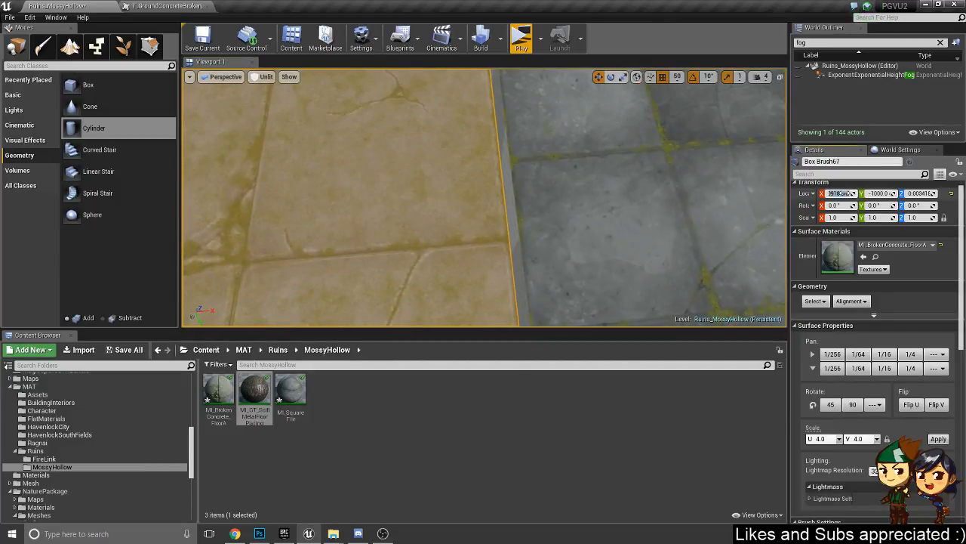
pyautogui.write('00')
pyautogui.press('Return')
# - Resize Box Brush67 to X 200 and Y 200, and move it into the inner corner between the two corridor floors
pyautogui.moveTo(465, 230); pyautogui.dragTo(463, 230, button='right')
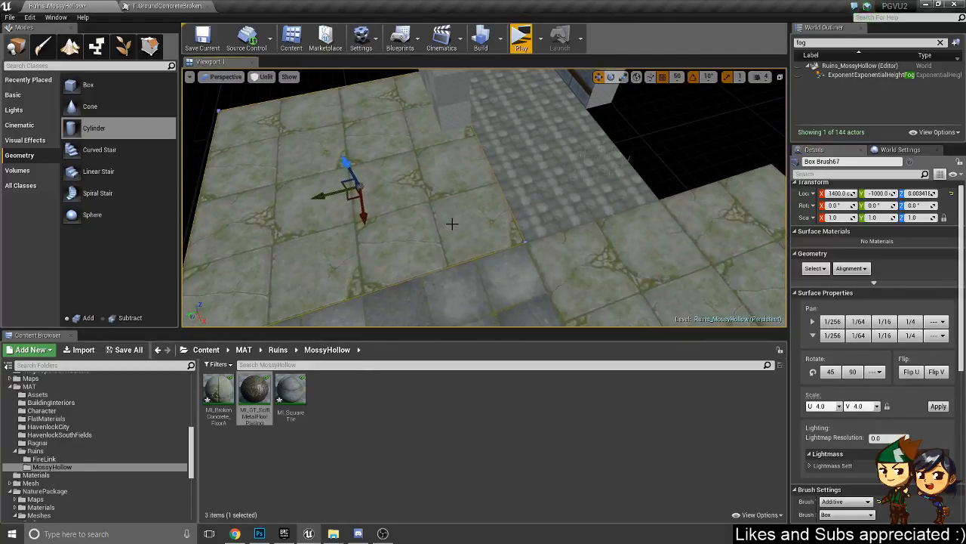
pyautogui.click(453, 224)
pyautogui.moveTo(519, 196); pyautogui.dragTo(520, 196, button='right')
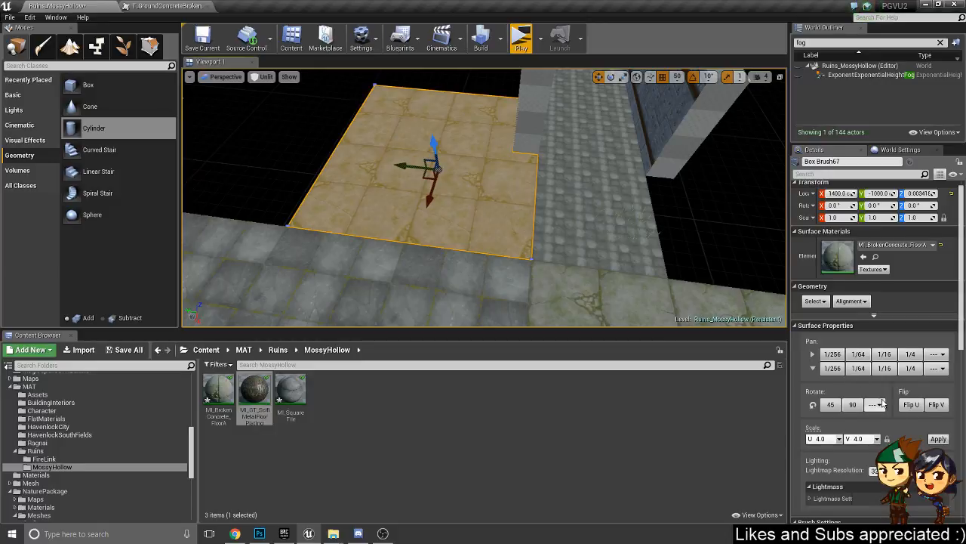
pyautogui.scroll(-5, 887, 404)
pyautogui.click(838, 431)
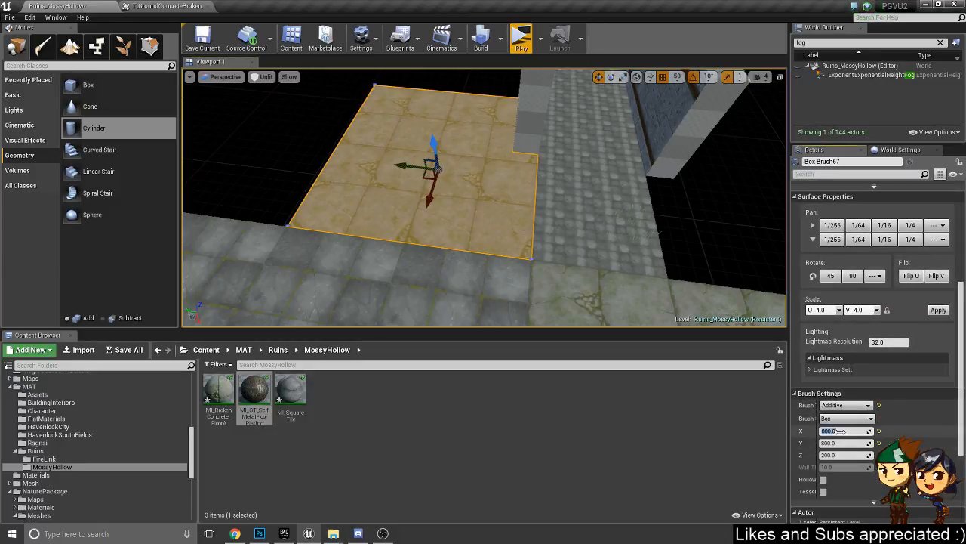
pyautogui.write('200')
pyautogui.press('Return')
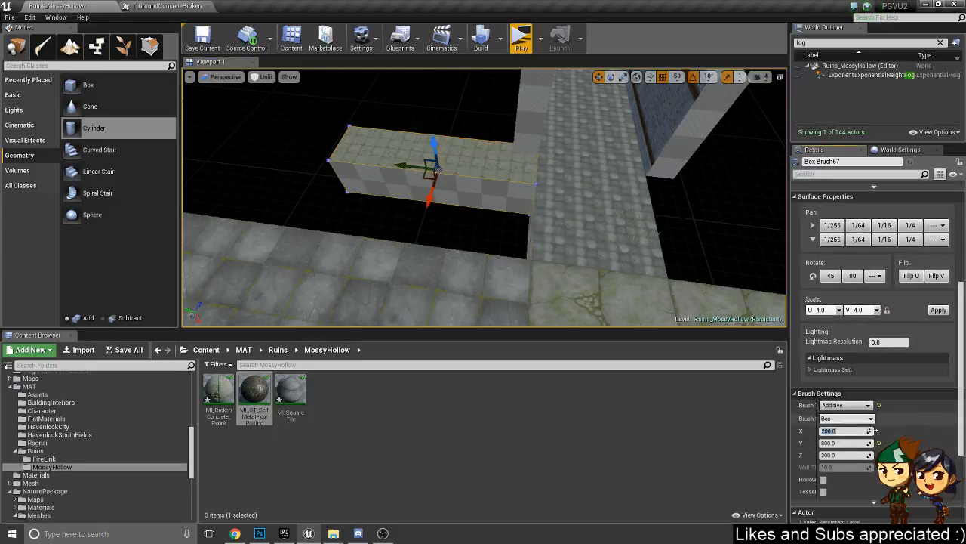
pyautogui.click(841, 444)
pyautogui.write('200')
pyautogui.press('Return')
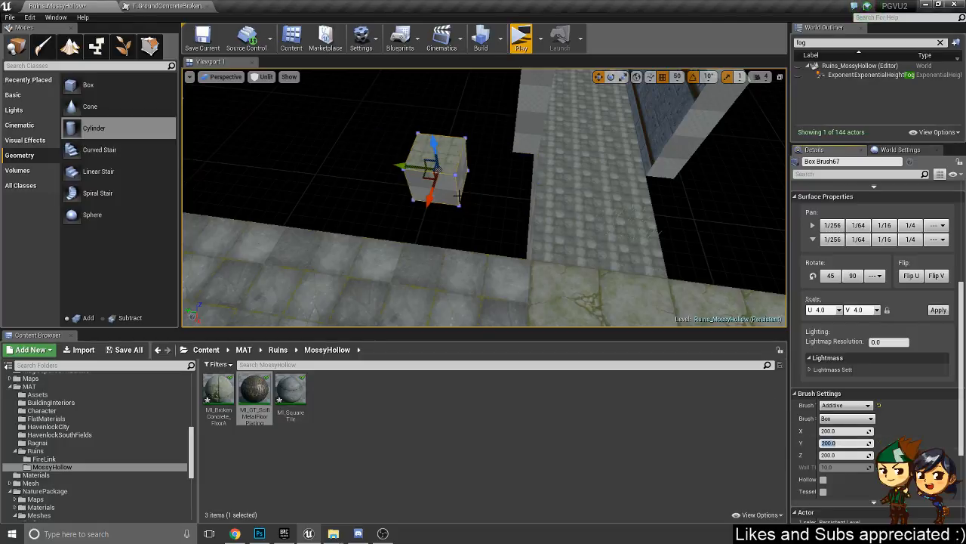
pyautogui.moveTo(419, 179)
pyautogui.mouseDown()
pyautogui.moveTo(484, 231)
pyautogui.moveTo(485, 249)
pyautogui.mouseUp()
pyautogui.moveTo(560, 215)
pyautogui.mouseDown(button='right')
pyautogui.moveTo(573, 220)
pyautogui.moveTo(559, 215)
pyautogui.mouseUp(button='right')
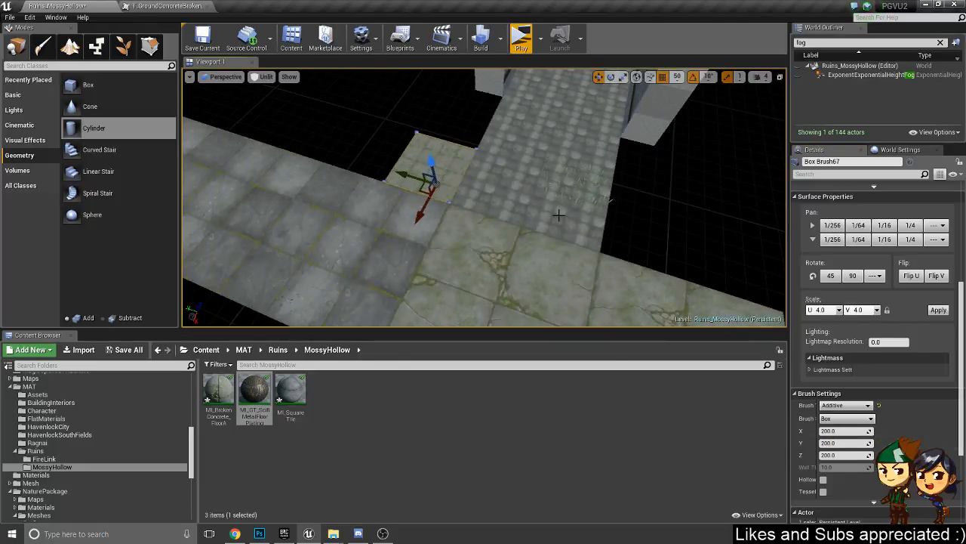
# - Duplicate the corner tile Box Brush67 along Y across the end of the cobbled corridor floor, and select corridor floor Box Brush3
pyautogui.moveTo(417, 172)
pyautogui.keyDown('alt'); pyautogui.mouseDown()
pyautogui.moveTo(557, 222)
pyautogui.moveTo(533, 218)
pyautogui.mouseUp(); pyautogui.keyUp('alt')
pyautogui.click(593, 157)
pyautogui.moveTo(593, 157); pyautogui.dragTo(521, 157, button='right')
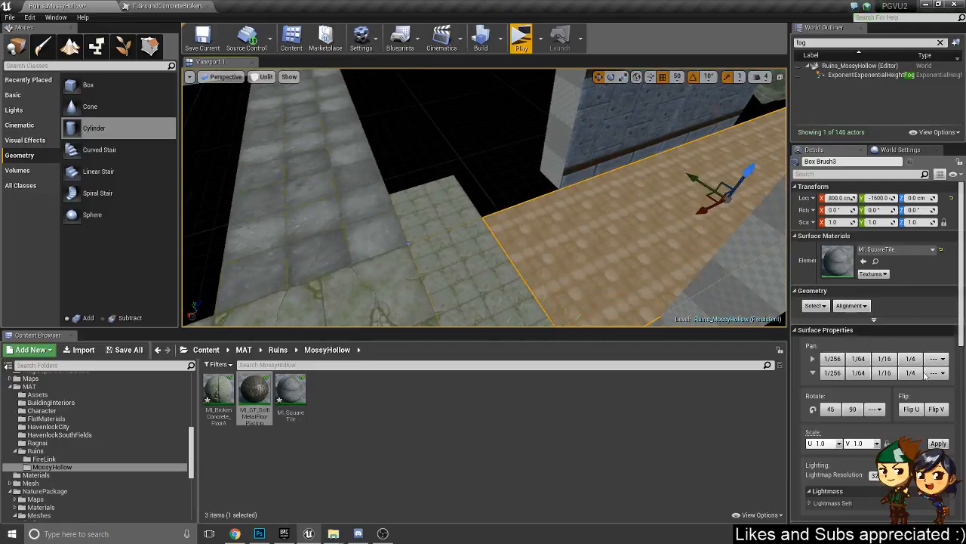
pyautogui.scroll(-5, 891, 331)
pyautogui.scroll(-2, 891, 330)
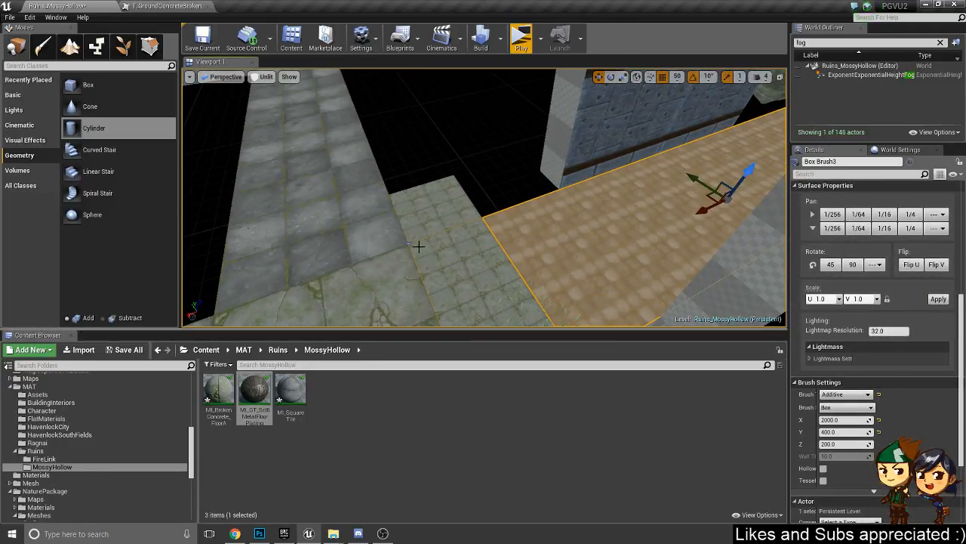
pyautogui.moveTo(421, 243); pyautogui.dragTo(421, 261, button='right')
pyautogui.moveTo(457, 219); pyautogui.dragTo(457, 235, button='right')
# - Duplicate Box Brush67 along X so the tile strip also crosses the end of the other corridor floor
pyautogui.click(445, 112)
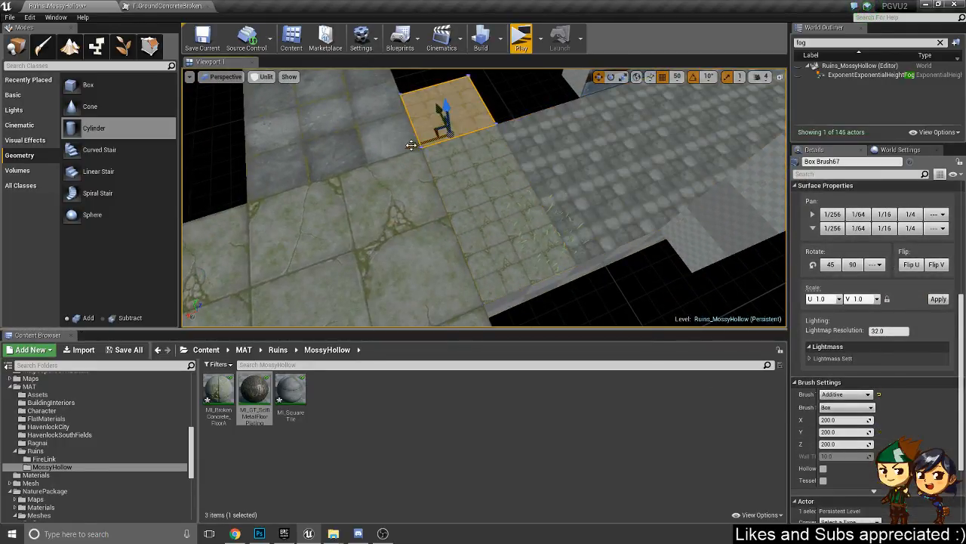
pyautogui.click(423, 146)
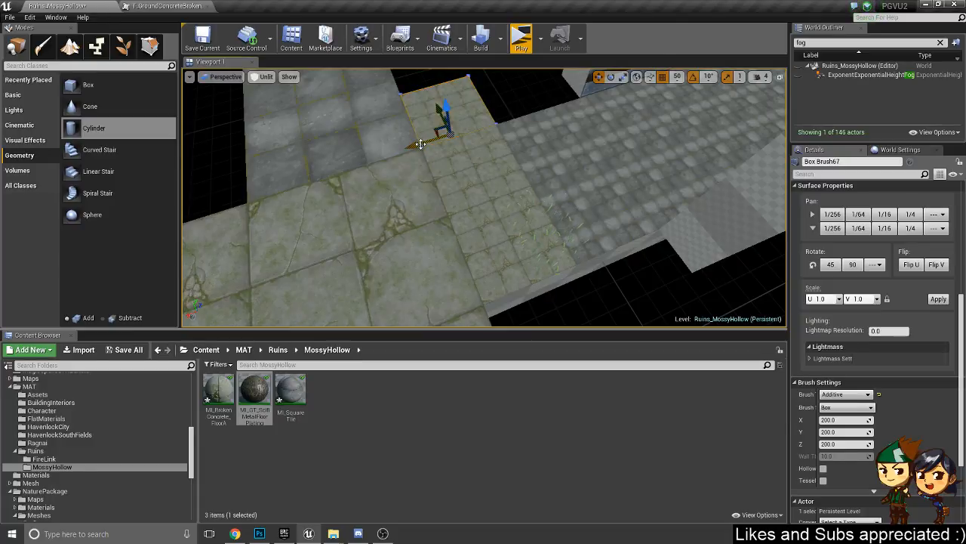
pyautogui.moveTo(413, 144)
pyautogui.keyDown('alt'); pyautogui.mouseDown()
pyautogui.moveTo(253, 190)
pyautogui.moveTo(275, 184)
pyautogui.mouseUp(); pyautogui.keyUp('alt')
pyautogui.moveTo(496, 171)
pyautogui.mouseDown(button='right')
pyautogui.moveTo(443, 167)
pyautogui.moveTo(505, 121)
pyautogui.mouseUp(button='right')
pyautogui.click(493, 164)
pyautogui.moveTo(492, 163)
pyautogui.mouseDown(button='right')
pyautogui.moveTo(309, 117)
pyautogui.moveTo(422, 177)
pyautogui.moveTo(493, 164)
pyautogui.mouseUp(button='right')
pyautogui.moveTo(423, 253); pyautogui.dragTo(459, 275, button='right')
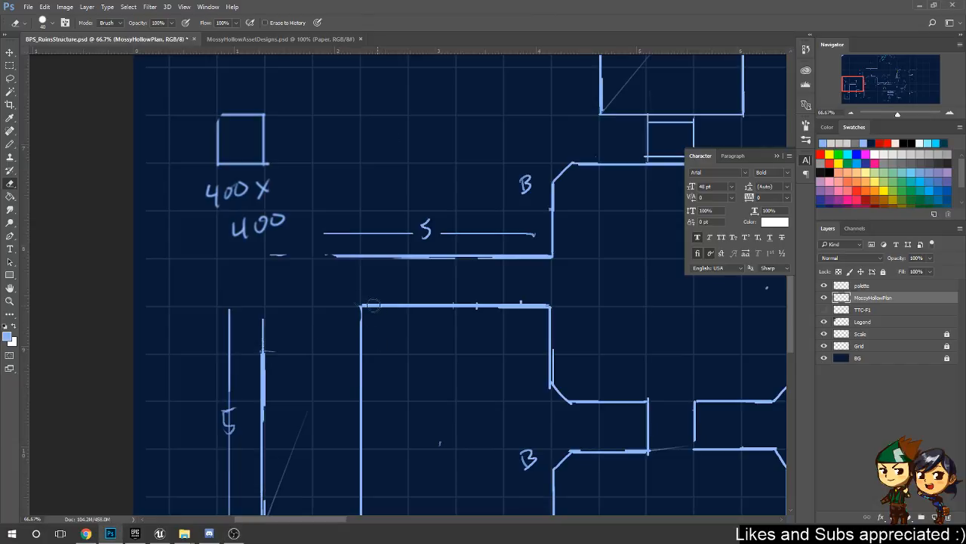
# - On Photoshop's MossyHollowPlan layer, erase the vertical corridor's inner wall, redraw it closer to the outer wall, and extend the horizontal wall to it
pyautogui.hotkey('alt', 'Tab')
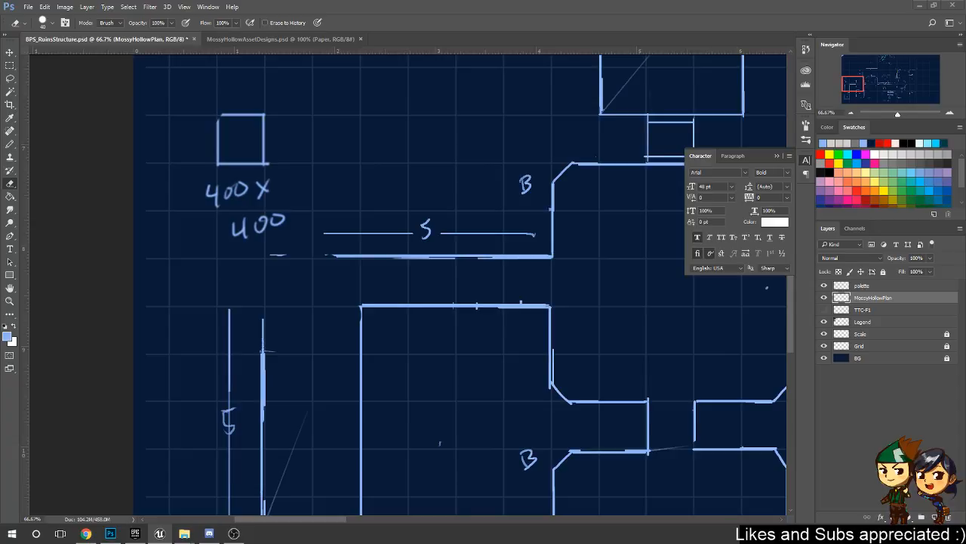
pyautogui.click(884, 298)
pyautogui.moveTo(492, 386); pyautogui.dragTo(507, 281)
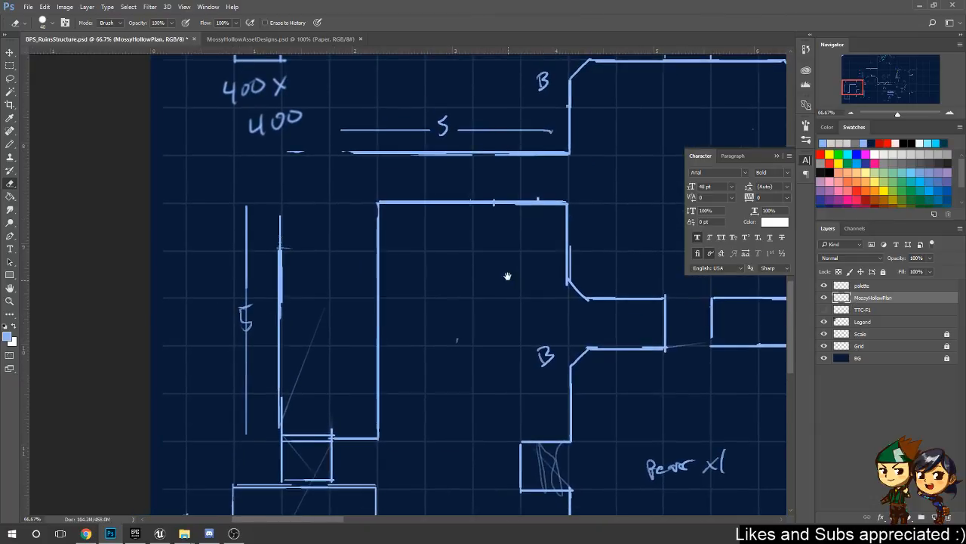
pyautogui.moveTo(378, 327); pyautogui.dragTo(379, 206)
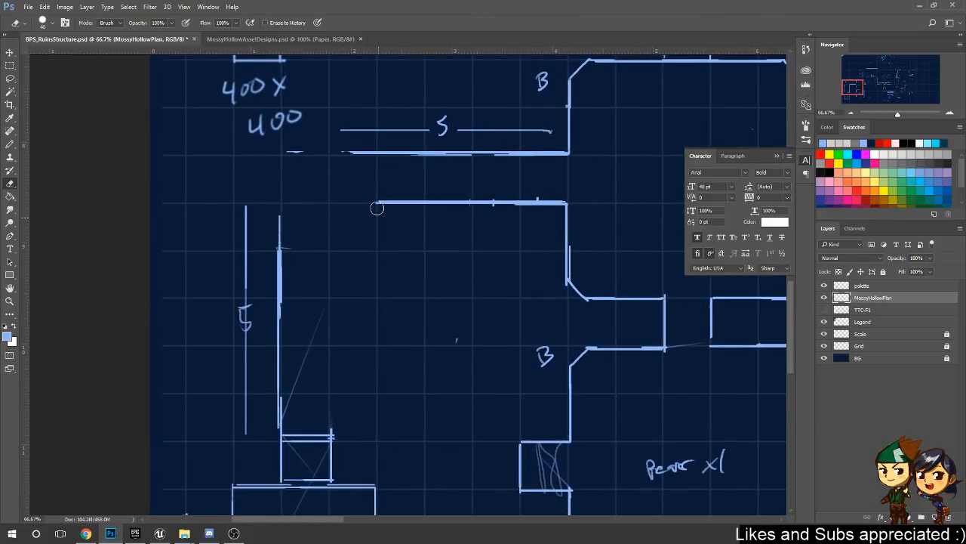
pyautogui.press('b')
pyautogui.keyDown('shift'); pyautogui.moveTo(331, 437); pyautogui.dragTo(331, 205); pyautogui.keyUp('shift')
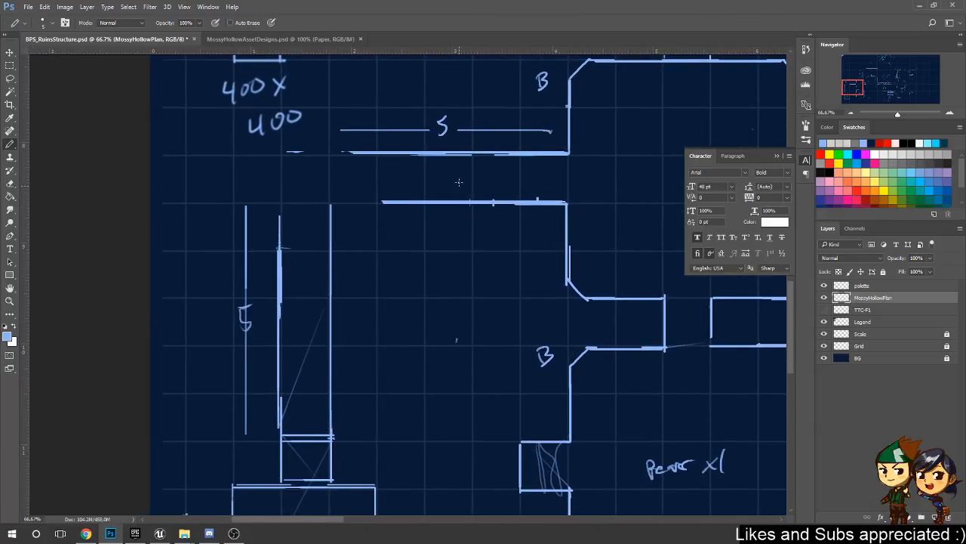
pyautogui.keyDown('shift'); pyautogui.click(411, 204); pyautogui.keyUp('shift')
# - Draw a corridor-width square where the horizontal and vertical corridors meet on the plan
pyautogui.click(329, 153)
pyautogui.keyDown('shift'); pyautogui.click(330, 203); pyautogui.keyUp('shift')
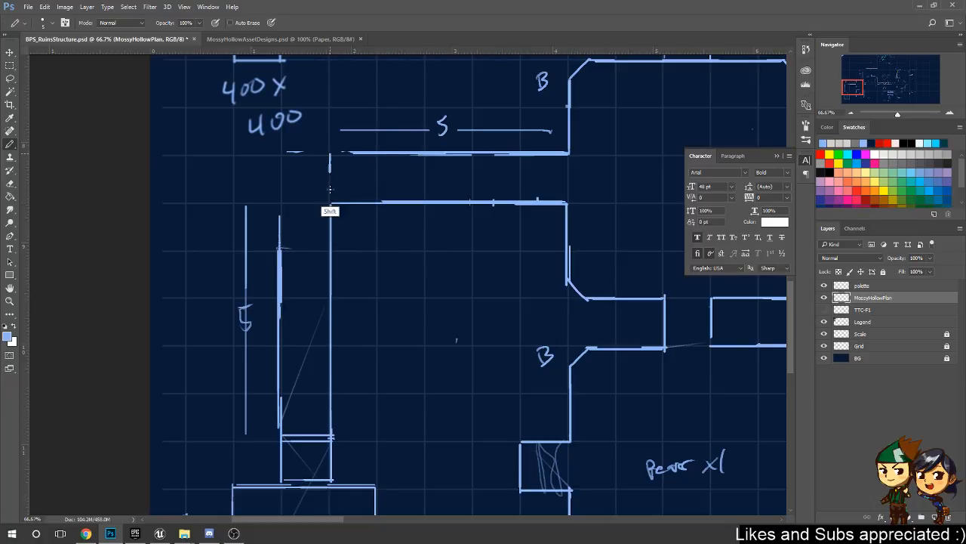
pyautogui.keyDown('shift'); pyautogui.click(281, 202); pyautogui.keyUp('shift')
pyautogui.keyDown('shift'); pyautogui.click(283, 154); pyautogui.keyUp('shift')
pyautogui.keyDown('shift'); pyautogui.moveTo(283, 155); pyautogui.dragTo(325, 155); pyautogui.keyUp('shift')
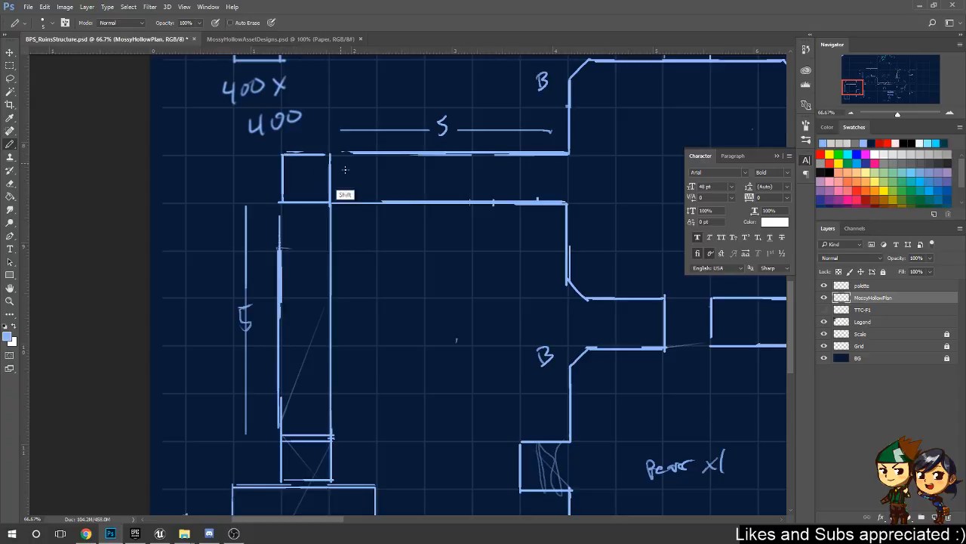
# - Sketch a larger square around the corner square, retrying the line across the top of the vertical corridor
pyautogui.keyDown('shift'); pyautogui.moveTo(279, 217); pyautogui.dragTo(340, 217); pyautogui.keyUp('shift')
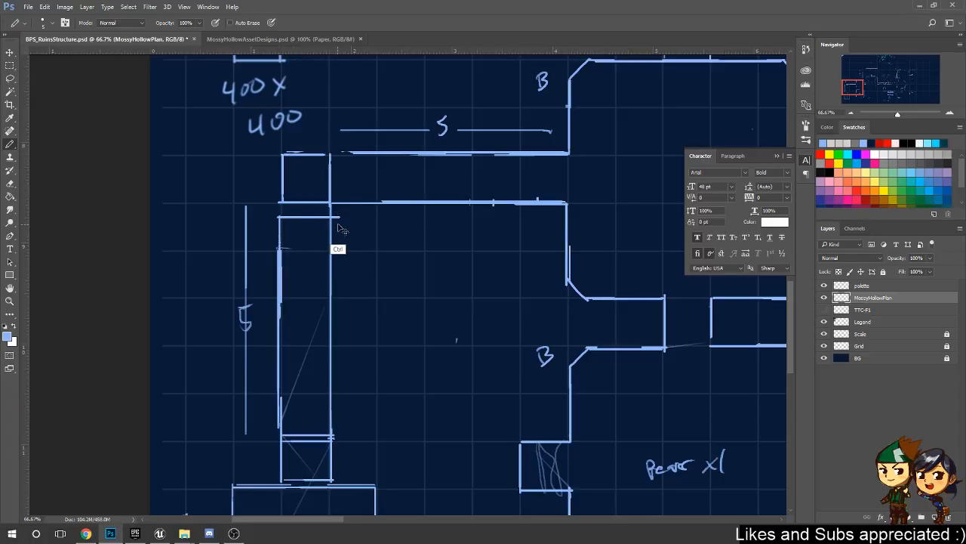
pyautogui.hotkey('ctrl', 'z')
pyautogui.moveTo(281, 223)
pyautogui.keyDown('shift'); pyautogui.mouseDown()
pyautogui.moveTo(344, 223)
pyautogui.moveTo(344, 124)
pyautogui.moveTo(266, 125)
pyautogui.moveTo(264, 221)
pyautogui.moveTo(344, 222)
pyautogui.mouseUp(); pyautogui.keyUp('shift')
pyautogui.hotkey('ctrl', 'z')
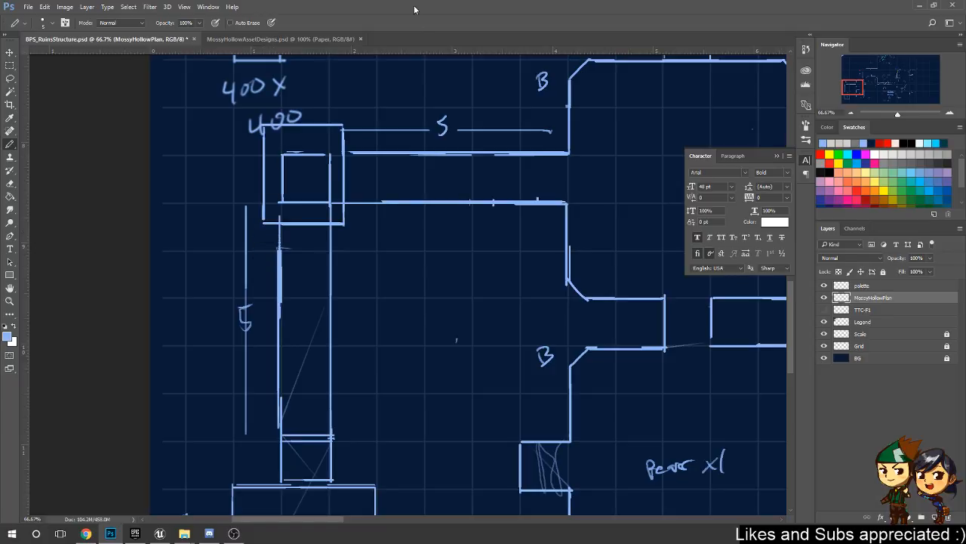
# - Erase the larger square's side facing the horizontal corridor, redraw it slightly farther out, and close the square's outline
pyautogui.press('e')
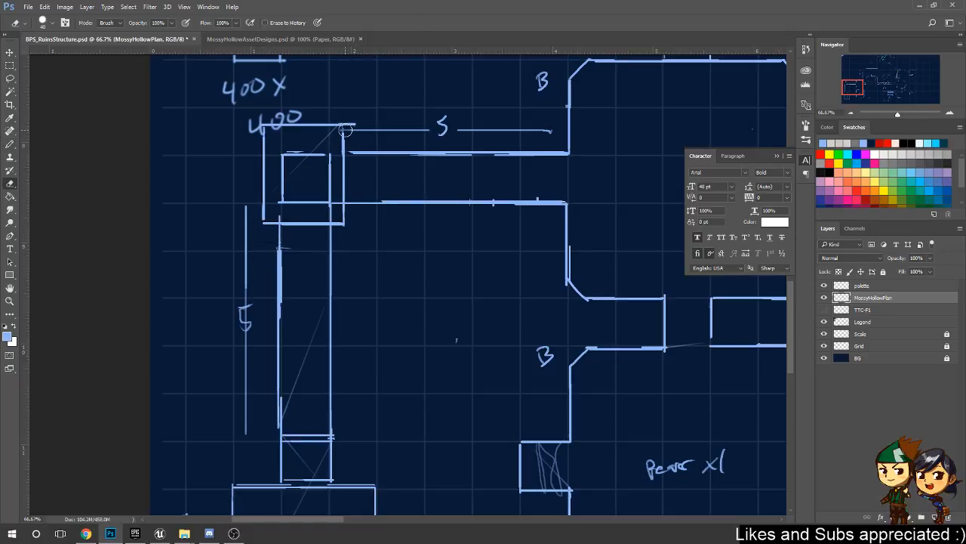
pyautogui.moveTo(344, 127); pyautogui.dragTo(344, 224)
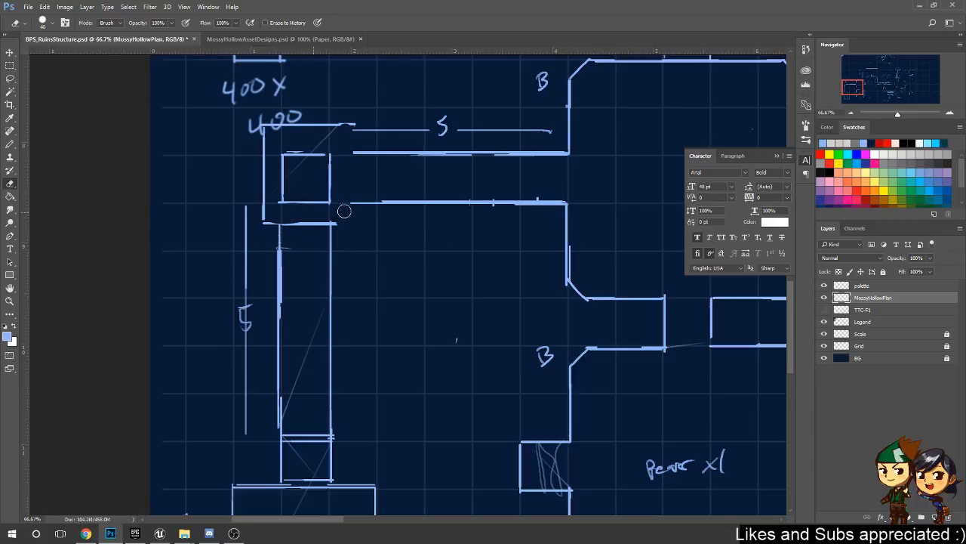
pyautogui.press('b')
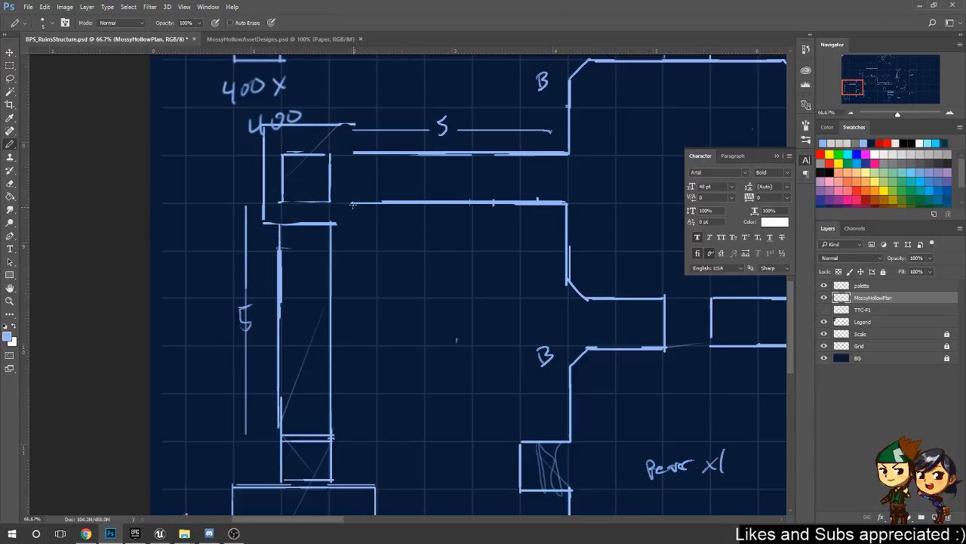
pyautogui.keyDown('shift'); pyautogui.click(355, 225); pyautogui.keyUp('shift')
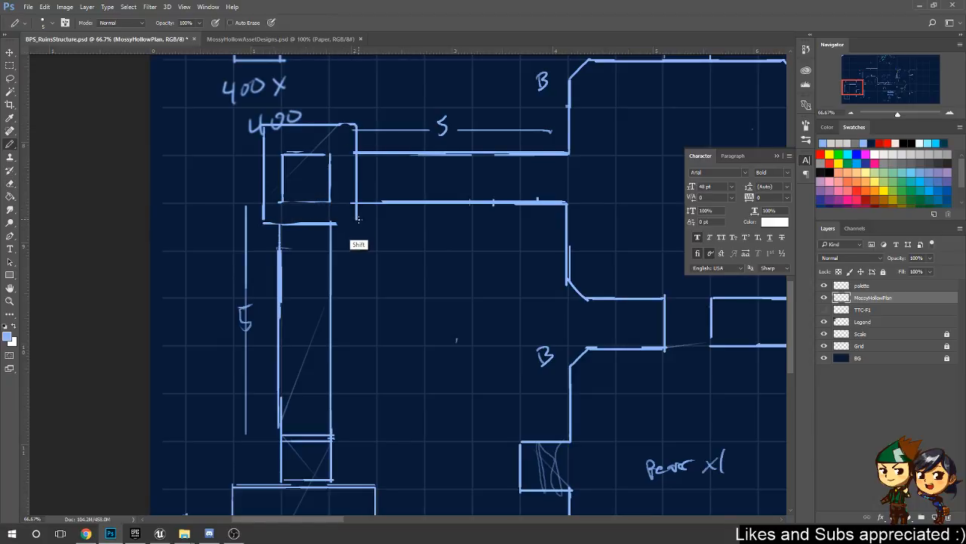
pyautogui.keyDown('shift'); pyautogui.click(260, 224); pyautogui.keyUp('shift')
pyautogui.keyDown('shift'); pyautogui.click(264, 127); pyautogui.keyUp('shift')
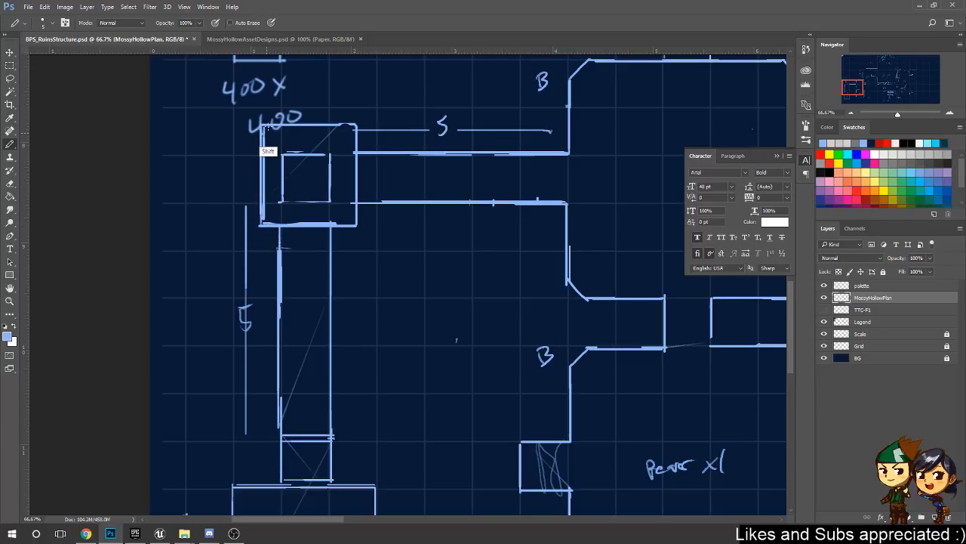
pyautogui.keyDown('shift'); pyautogui.click(262, 124); pyautogui.keyUp('shift')
# - Unlock the Scale layer, move the 400 x 400 scale marker clear of the corner square, and lock the layer again
pyautogui.moveTo(376, 63); pyautogui.dragTo(368, 231)
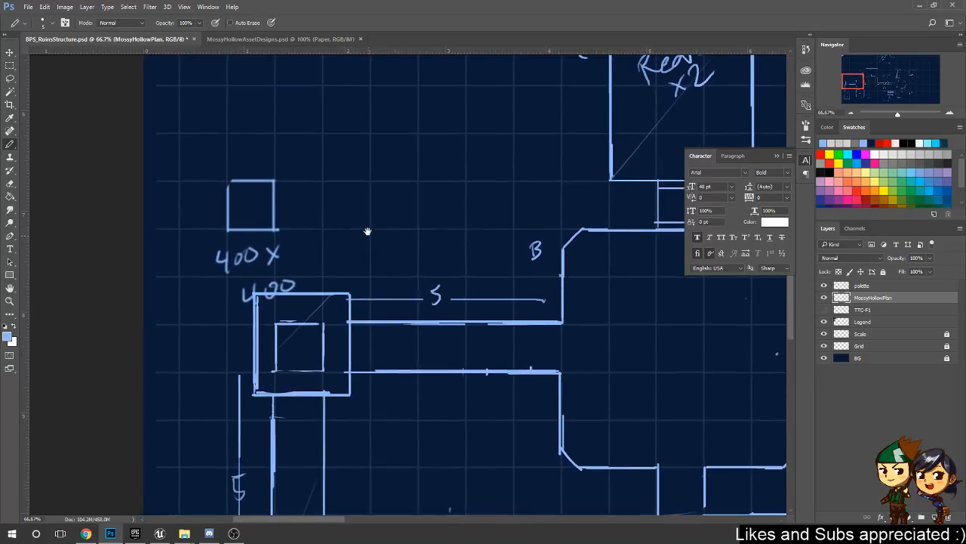
pyautogui.click(928, 335)
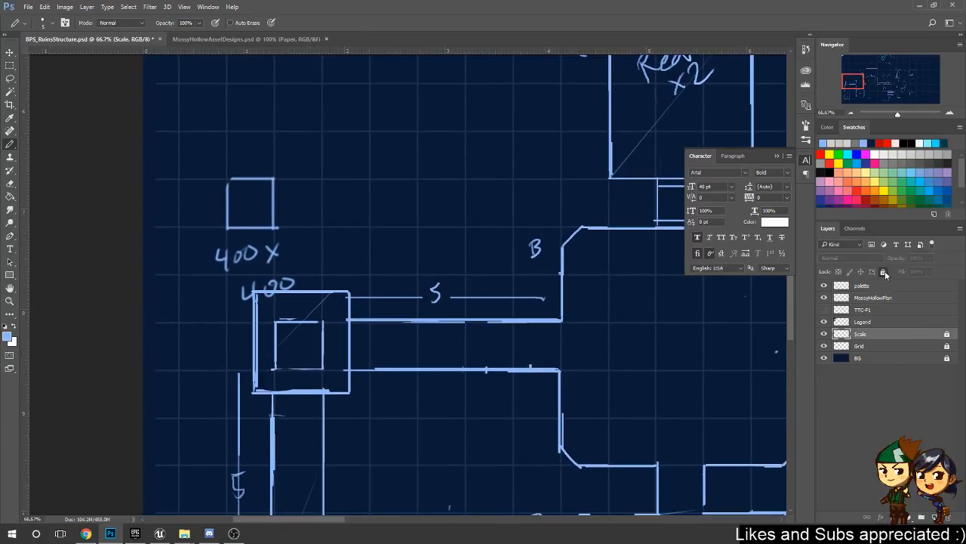
pyautogui.press('v')
pyautogui.moveTo(194, 221); pyautogui.dragTo(217, 117)
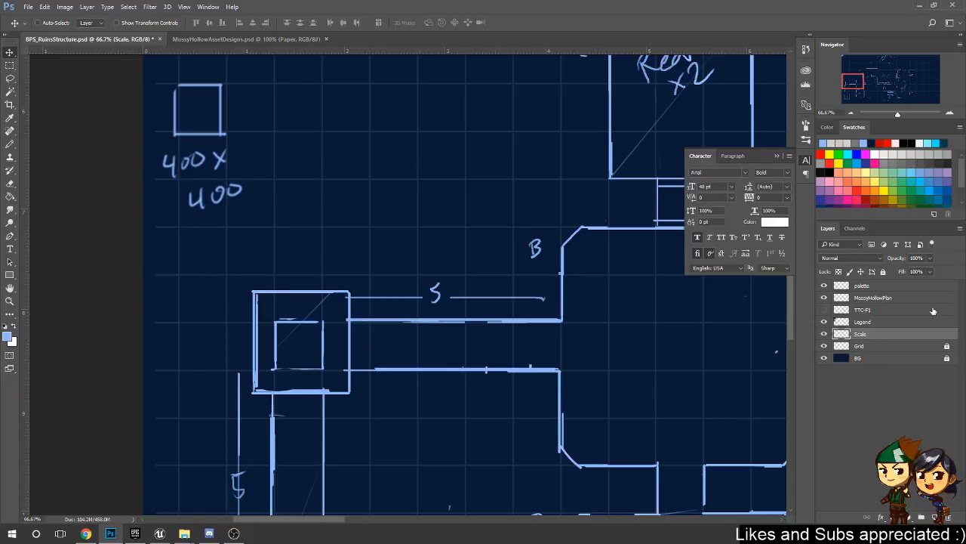
pyautogui.click(883, 271)
# - On the MossyHollowPlan layer, extend the small square's edges out to the larger square's outline
pyautogui.click(885, 301)
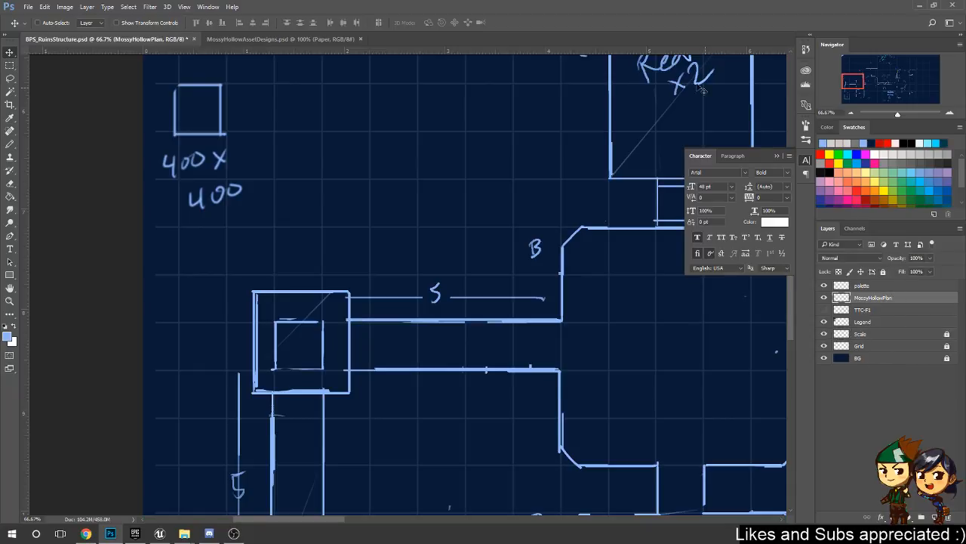
pyautogui.moveTo(443, 365); pyautogui.dragTo(453, 308)
pyautogui.press('b')
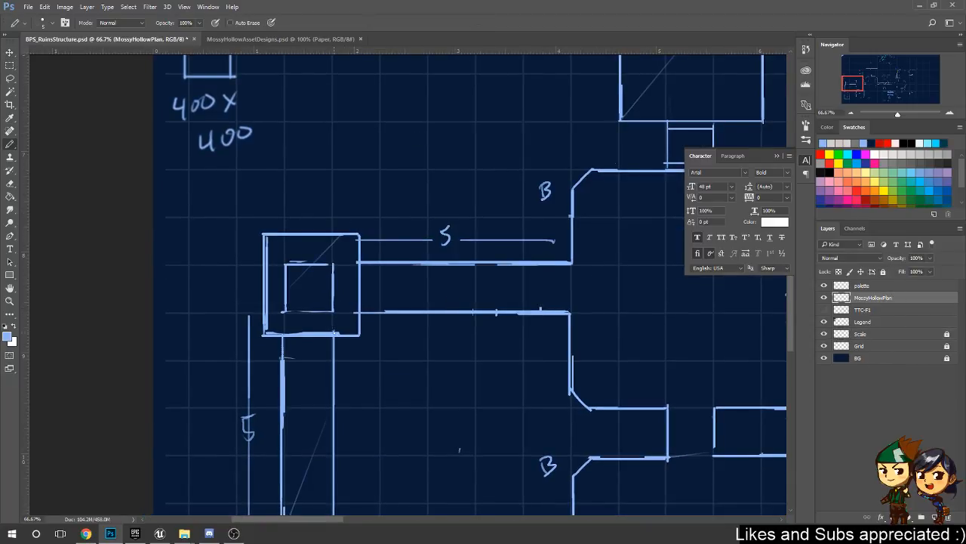
pyautogui.keyDown('shift'); pyautogui.moveTo(333, 332); pyautogui.dragTo(334, 233); pyautogui.keyUp('shift')
pyautogui.hotkey('ctrl', 'z')
pyautogui.keyDown('shift'); pyautogui.moveTo(333, 311); pyautogui.dragTo(333, 239); pyautogui.keyUp('shift')
pyautogui.keyDown('shift'); pyautogui.moveTo(284, 330); pyautogui.dragTo(284, 235); pyautogui.keyUp('shift')
pyautogui.hotkey('ctrl', 'z')
pyautogui.keyDown('shift'); pyautogui.moveTo(359, 262); pyautogui.dragTo(284, 263); pyautogui.keyUp('shift')
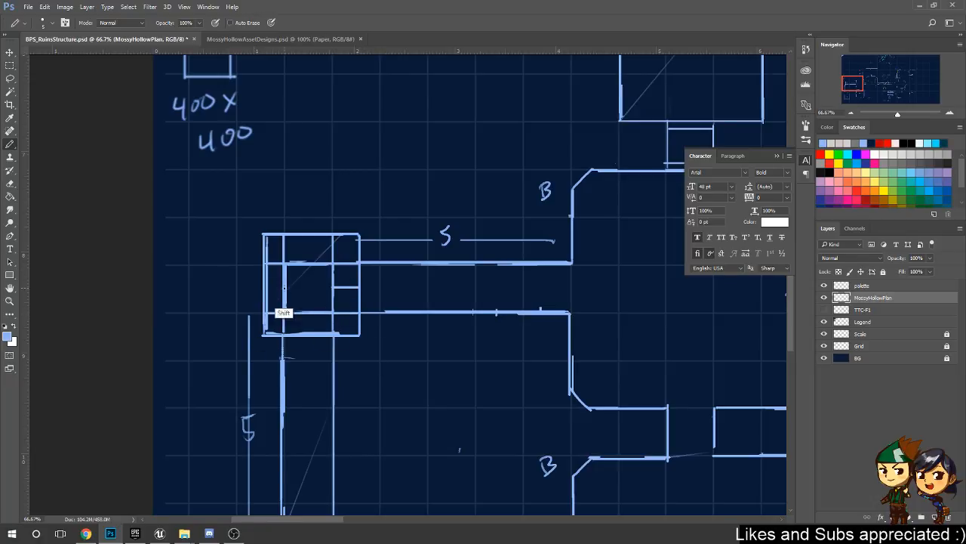
# - Add halfway divider lines across the border between the small and large corner squares
pyautogui.keyDown('shift'); pyautogui.click(266, 288); pyautogui.keyUp('shift')
pyautogui.keyDown('shift'); pyautogui.click(308, 313); pyautogui.keyUp('shift')
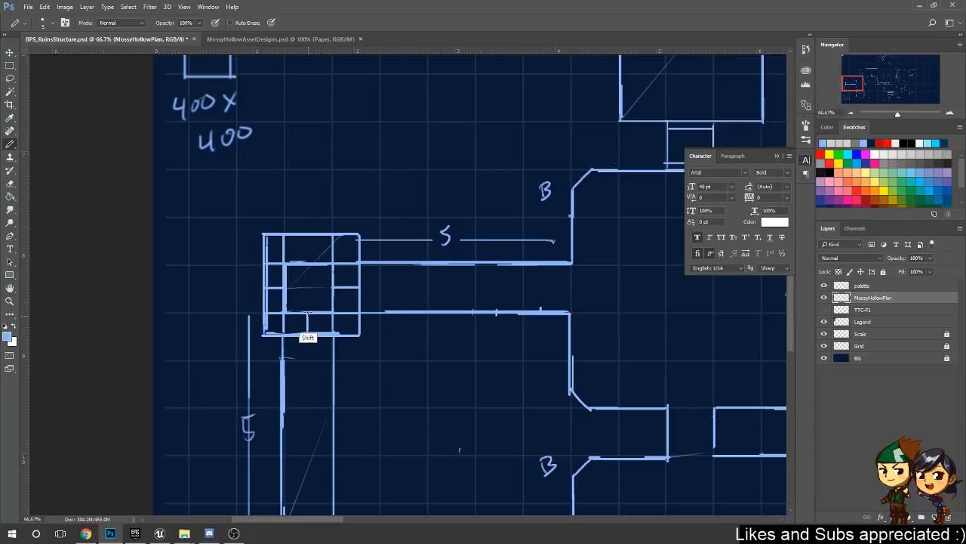
pyautogui.keyDown('shift'); pyautogui.click(308, 232); pyautogui.keyUp('shift')
# - Relabel the vertical corridor's length from the large square as 4.5 and adjust both ends of its dimension line
pyautogui.press('e')
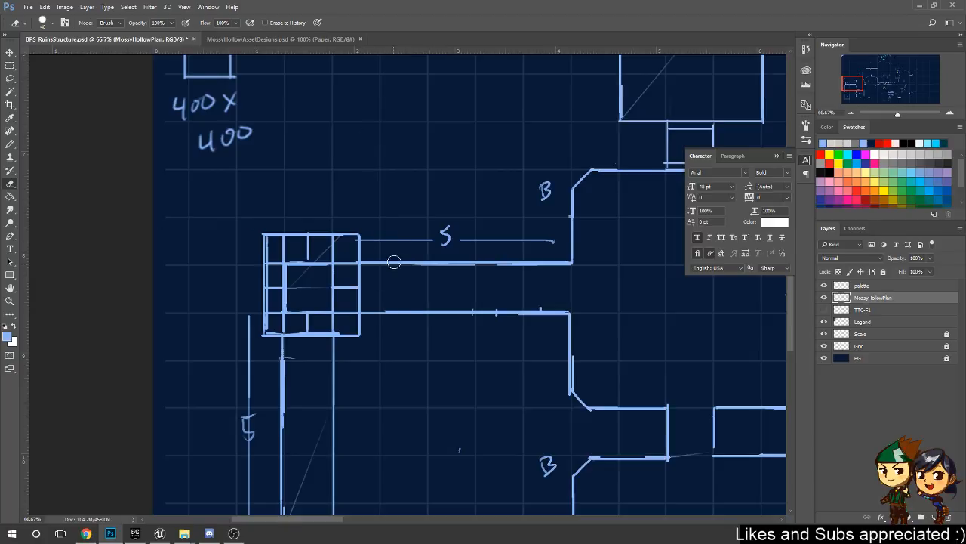
pyautogui.scroll(-3, 429, 262)
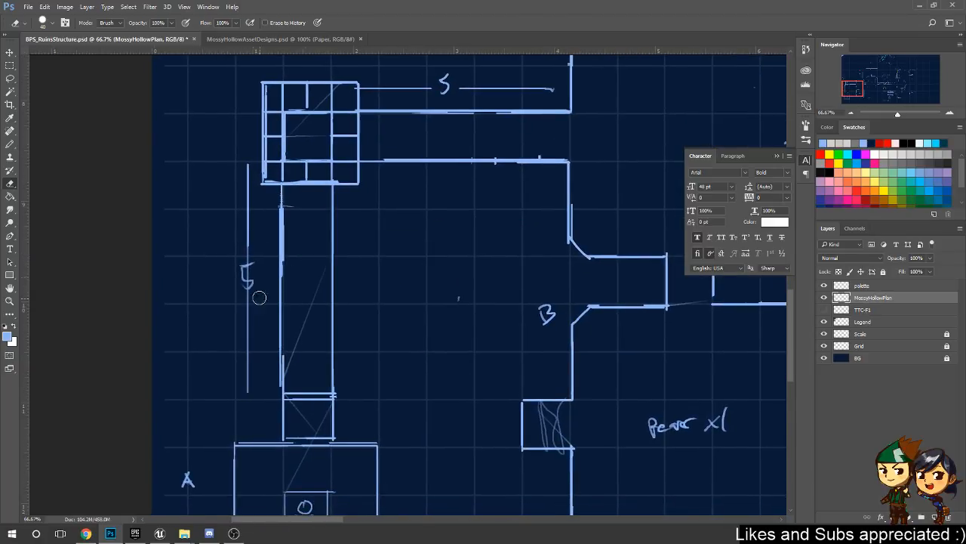
pyautogui.moveTo(242, 272); pyautogui.dragTo(244, 287)
pyautogui.moveTo(246, 166)
pyautogui.mouseDown()
pyautogui.moveTo(251, 286)
pyautogui.moveTo(256, 186)
pyautogui.mouseUp()
pyautogui.press('b')
pyautogui.hotkey('ctrl', 'z')
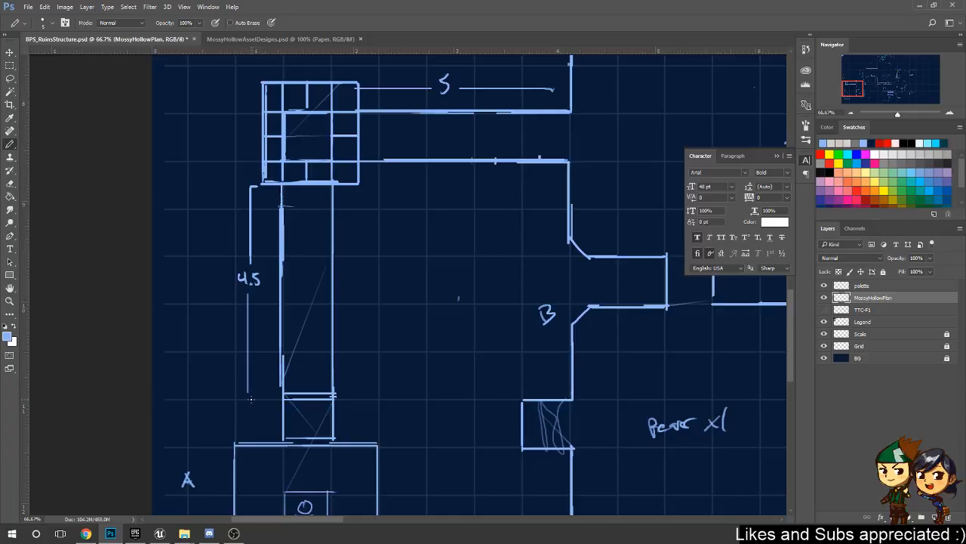
pyautogui.moveTo(249, 397)
pyautogui.keyDown('shift'); pyautogui.mouseDown()
pyautogui.moveTo(260, 398)
pyautogui.moveTo(247, 370)
pyautogui.mouseUp(); pyautogui.keyUp('shift')
# - Relabel the horizontal corridor's length as 4.5 and redraw its dimension line from the large square to the room wall
pyautogui.moveTo(446, 174); pyautogui.dragTo(410, 337)
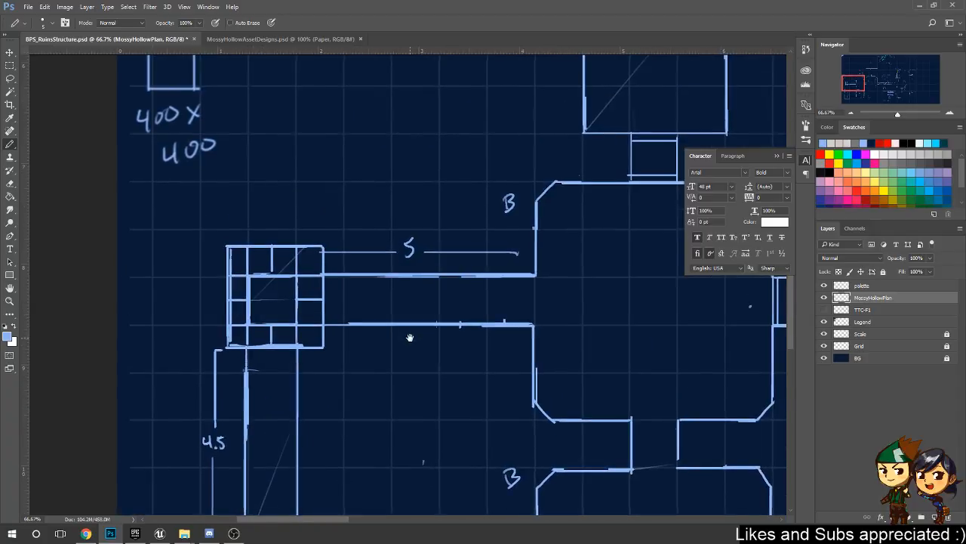
pyautogui.press('e')
pyautogui.press('b')
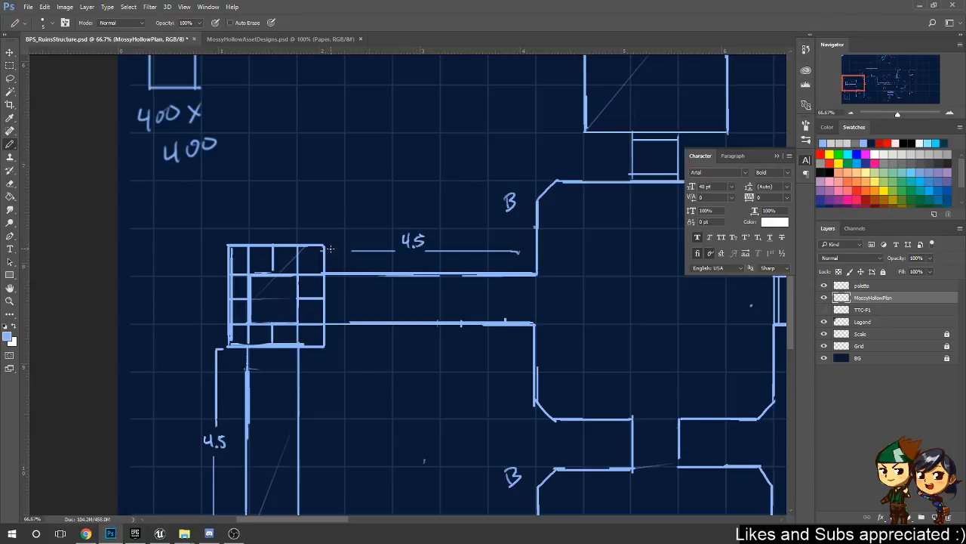
pyautogui.keyDown('shift'); pyautogui.moveTo(330, 250); pyautogui.dragTo(393, 250); pyautogui.keyUp('shift')
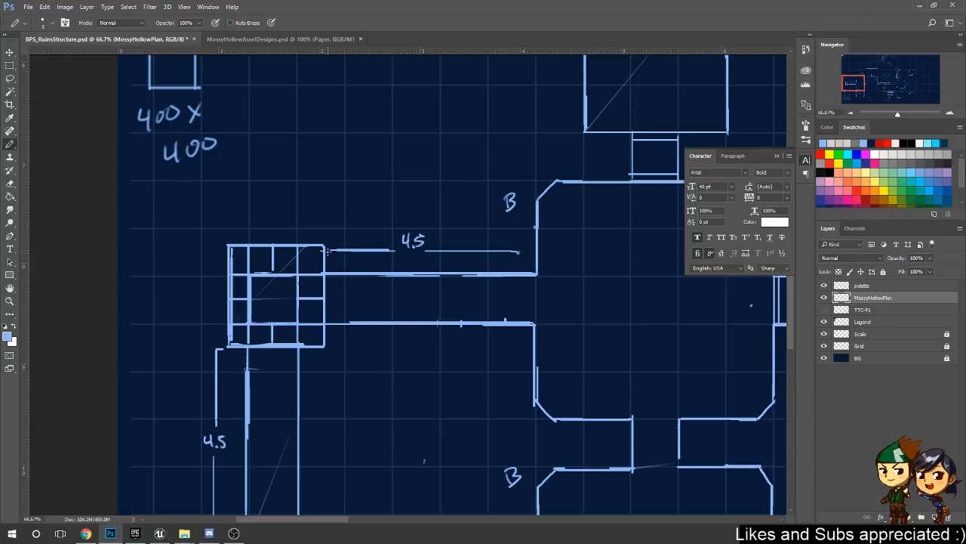
pyautogui.press('e')
pyautogui.moveTo(520, 251); pyautogui.dragTo(509, 251)
pyautogui.press('b')
pyautogui.keyDown('shift'); pyautogui.click(533, 251); pyautogui.keyUp('shift')
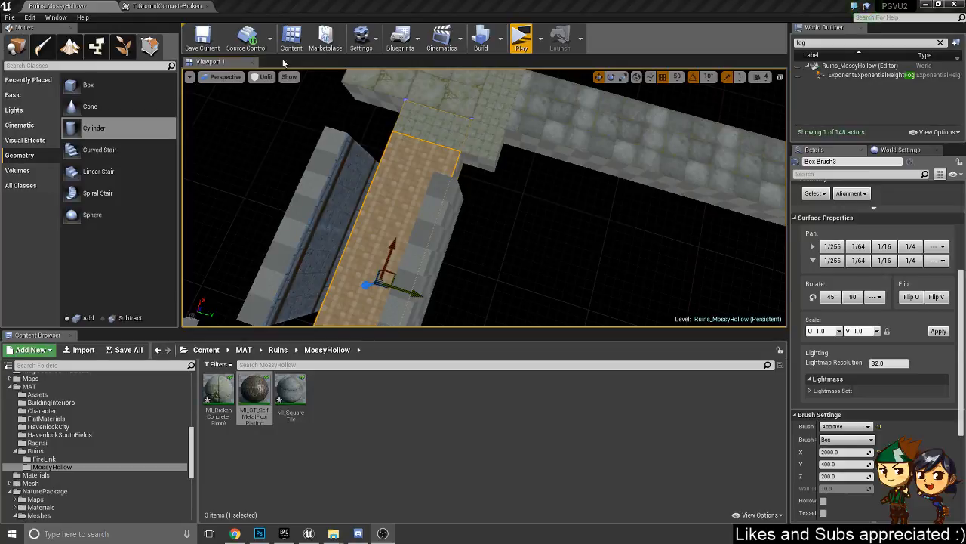
# - Switch back to Unreal and set the X size of the corridor floor Box Brush3 to 1800
pyautogui.moveTo(513, 165); pyautogui.dragTo(585, 160, button='right')
pyautogui.moveTo(492, 278)
pyautogui.mouseDown(button='right')
pyautogui.moveTo(540, 291)
pyautogui.moveTo(492, 278)
pyautogui.mouseUp(button='right')
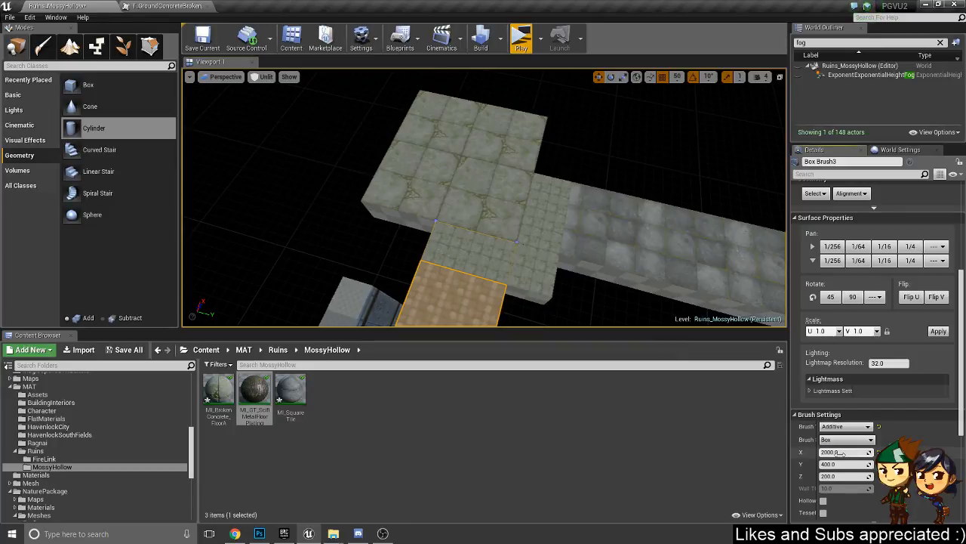
pyautogui.click(840, 453)
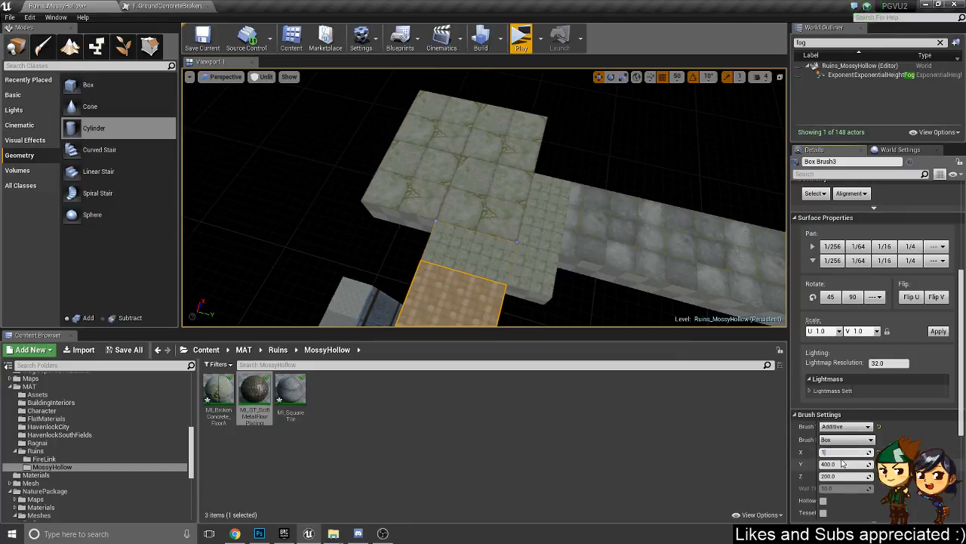
pyautogui.press('Return')
pyautogui.moveTo(523, 189)
pyautogui.mouseDown(button='right')
pyautogui.moveTo(362, 193)
pyautogui.moveTo(445, 154)
pyautogui.moveTo(468, 159)
pyautogui.mouseUp(button='right')
pyautogui.moveTo(605, 129); pyautogui.dragTo(555, 75, button='right')
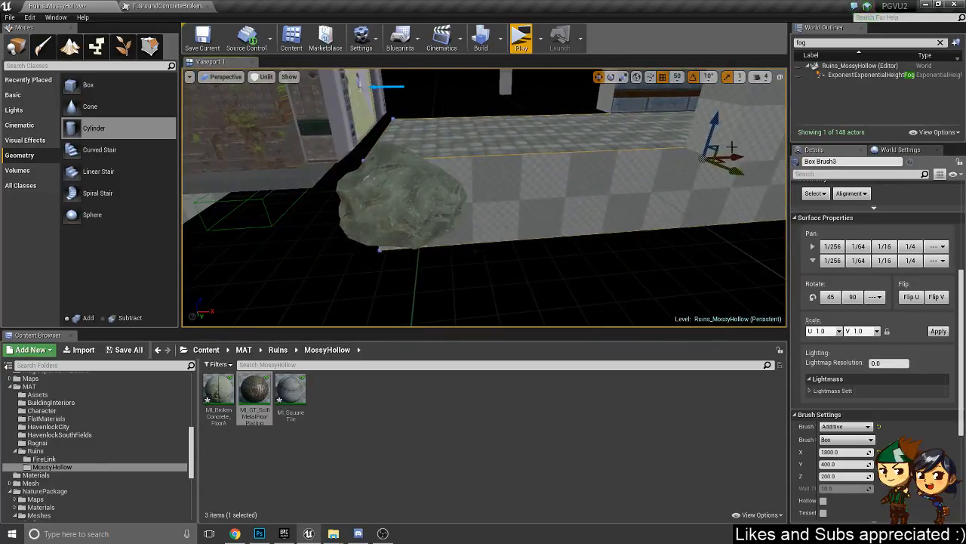
# - Slide the corridor floor Box Brush3 toward the doorway and move the nearby rock onto the mossy tiled room floor
pyautogui.moveTo(734, 154); pyautogui.dragTo(701, 156)
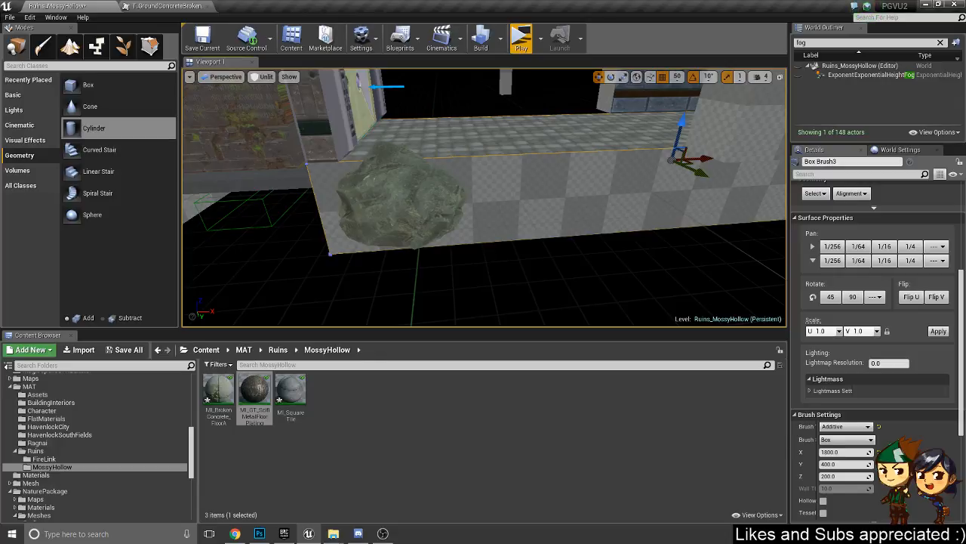
pyautogui.click(405, 199)
pyautogui.moveTo(405, 199)
pyautogui.mouseDown(button='right')
pyautogui.moveTo(490, 242)
pyautogui.moveTo(620, 199)
pyautogui.mouseUp(button='right')
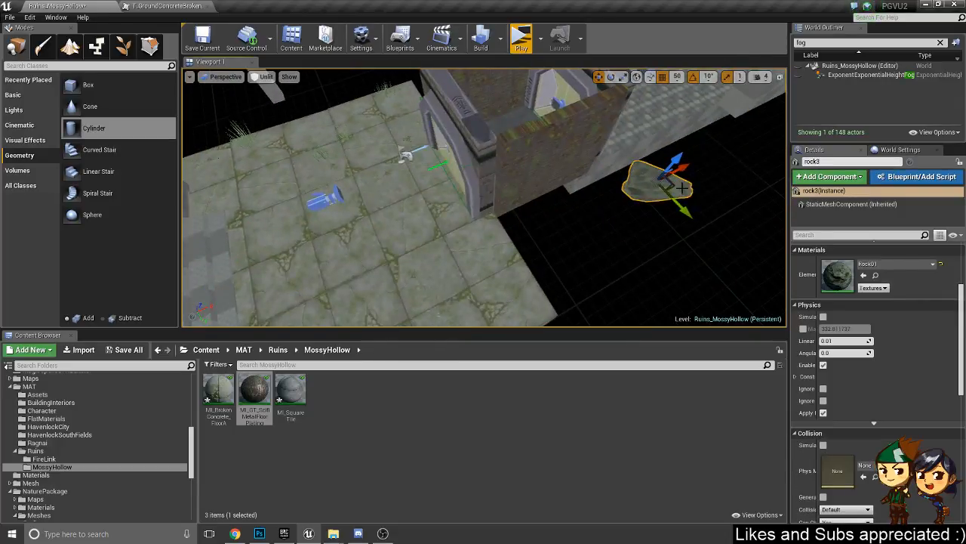
pyautogui.moveTo(673, 187); pyautogui.dragTo(425, 283)
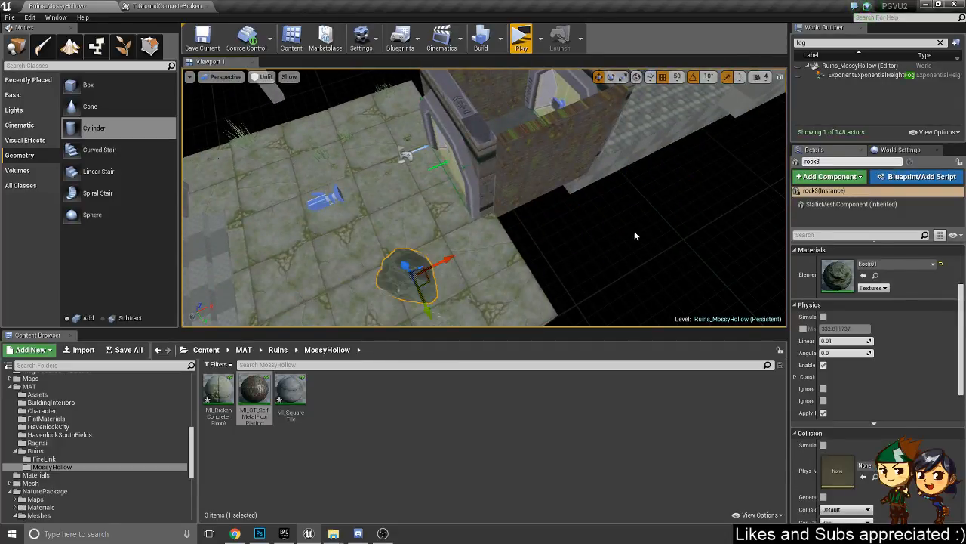
# - Set the Y size of the other corridor floor, Box Brush4, to 1800
pyautogui.moveTo(635, 235); pyautogui.dragTo(763, 246, button='right')
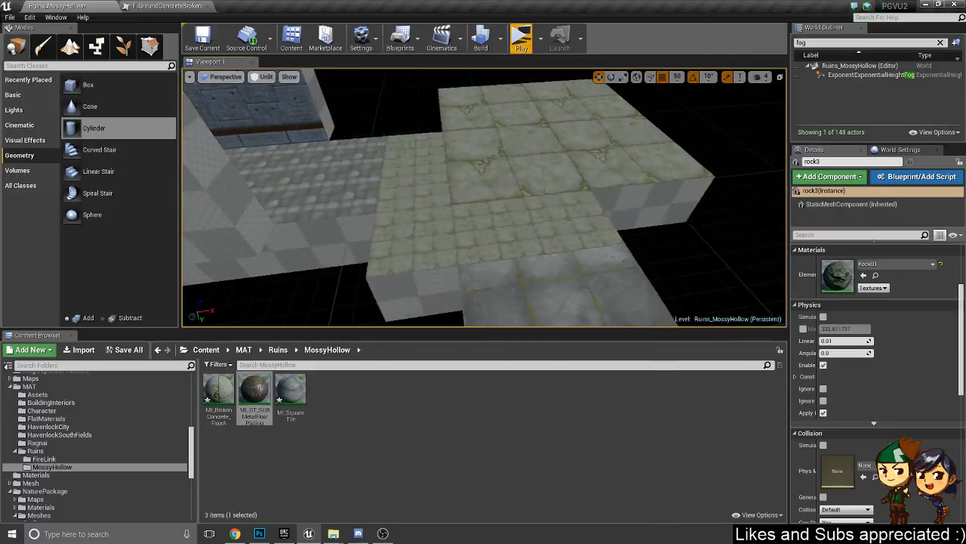
pyautogui.click(365, 181)
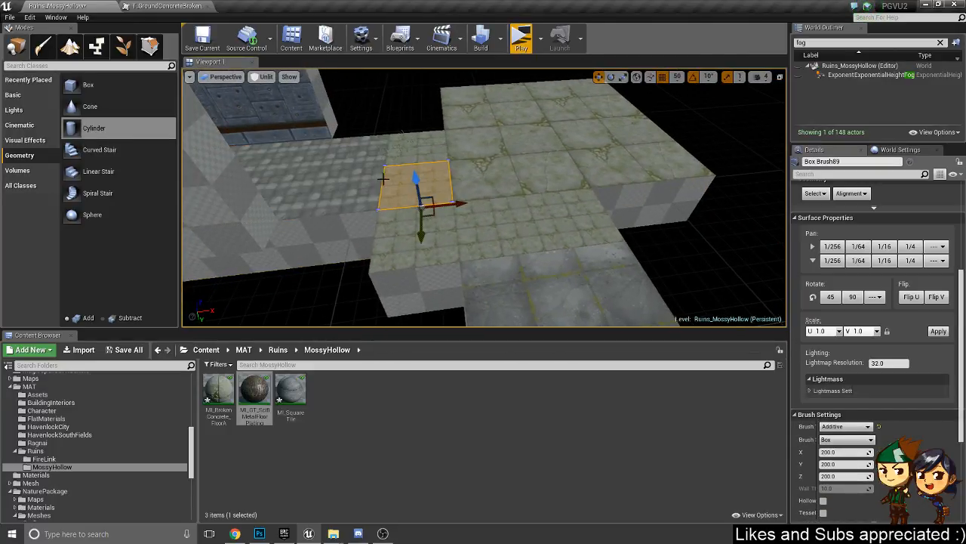
pyautogui.click(351, 201)
pyautogui.moveTo(529, 249); pyautogui.dragTo(679, 260, button='right')
pyautogui.click(574, 204)
pyautogui.click(839, 465)
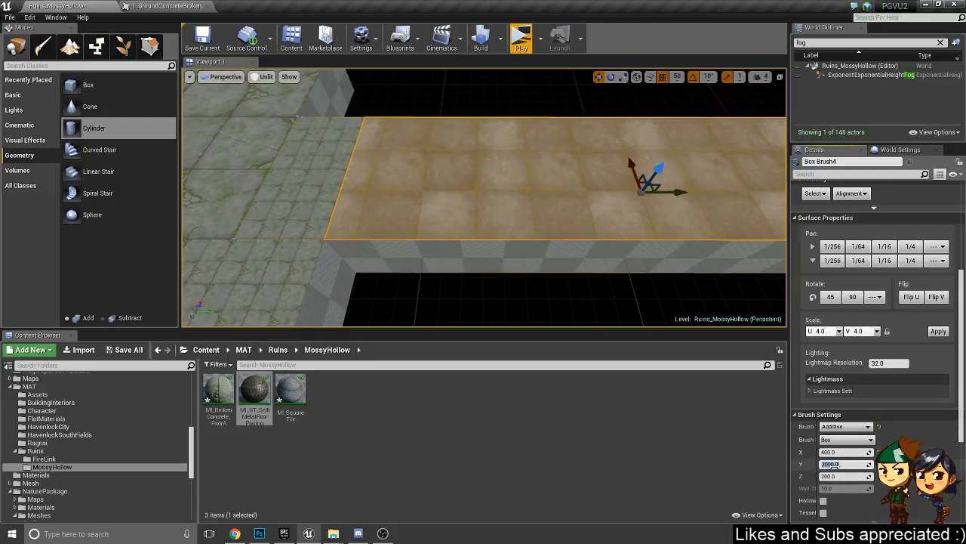
pyautogui.write('1800')
pyautogui.press('Return')
pyautogui.write('3')
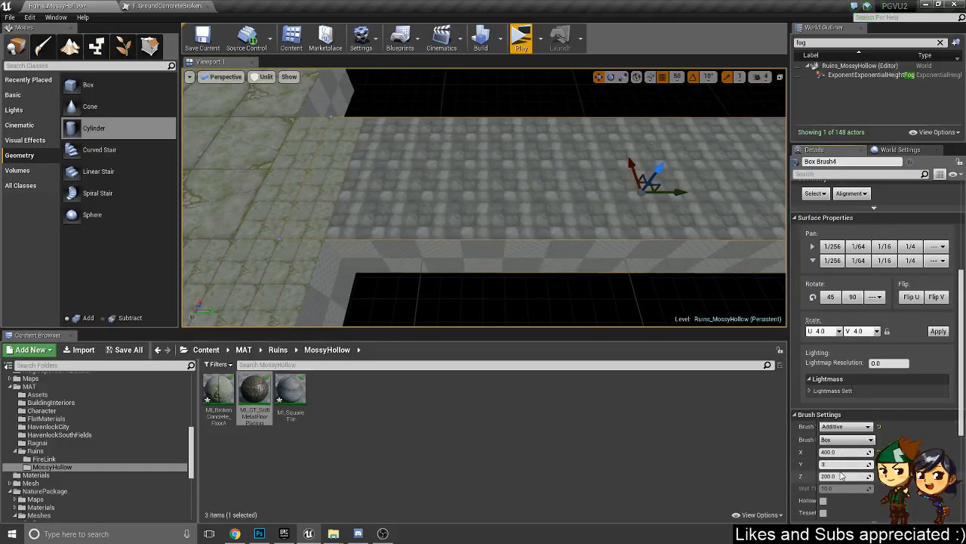
pyautogui.moveTo(606, 288); pyautogui.dragTo(679, 291, button='right')
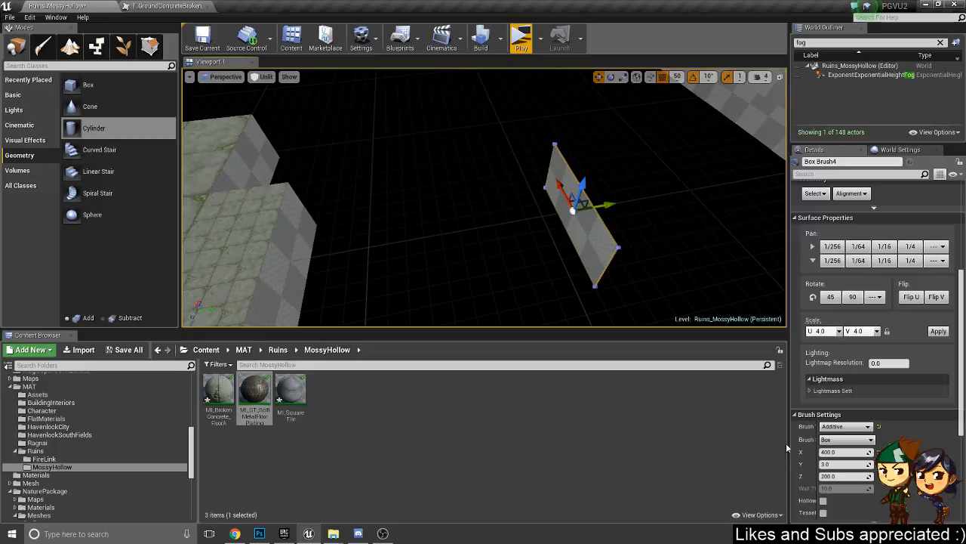
pyautogui.click(842, 465)
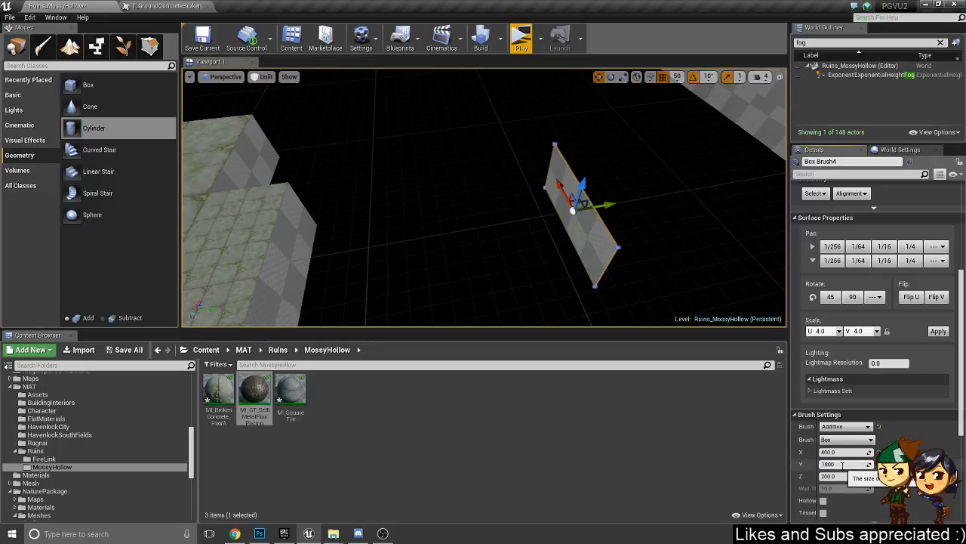
pyautogui.press('Return')
# - Align the corridor floor Box Brush4 with the adjoining floor and set its top surface's texture scale to 4.0 in U and V
pyautogui.moveTo(489, 275)
pyautogui.mouseDown(button='right')
pyautogui.moveTo(581, 281)
pyautogui.moveTo(453, 261)
pyautogui.moveTo(487, 269)
pyautogui.mouseUp(button='right')
pyautogui.moveTo(376, 239)
pyautogui.mouseDown()
pyautogui.moveTo(428, 249)
pyautogui.moveTo(407, 254)
pyautogui.mouseUp()
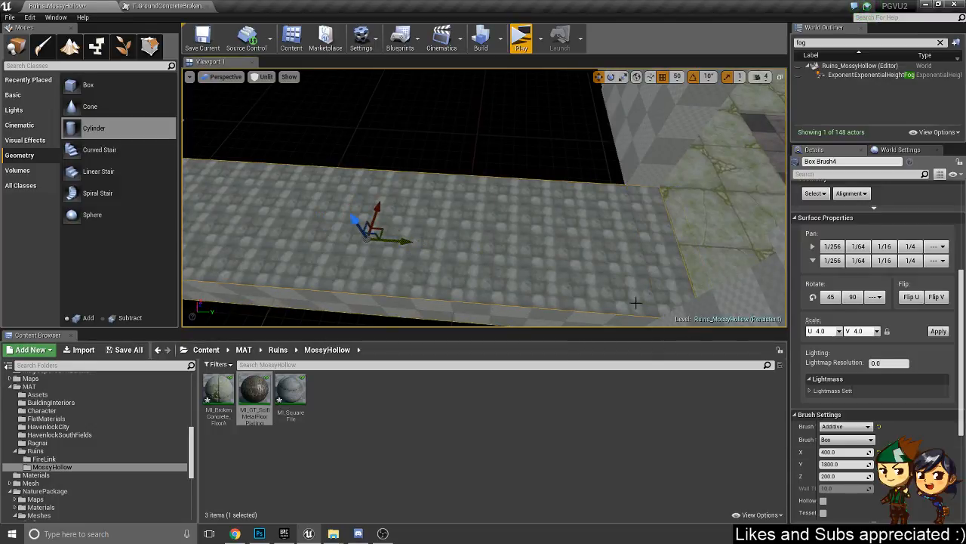
pyautogui.click(709, 230)
pyautogui.click(608, 234)
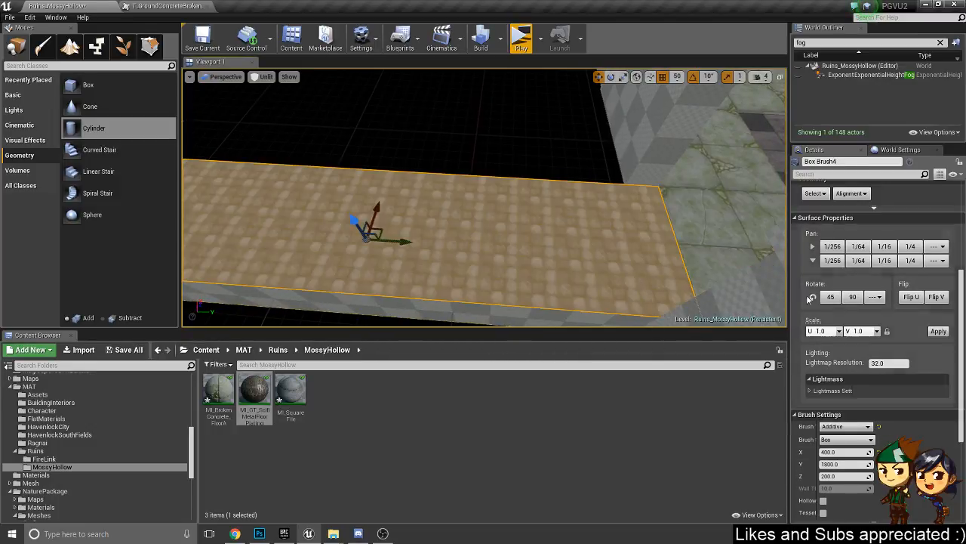
pyautogui.click(876, 333)
pyautogui.click(857, 384)
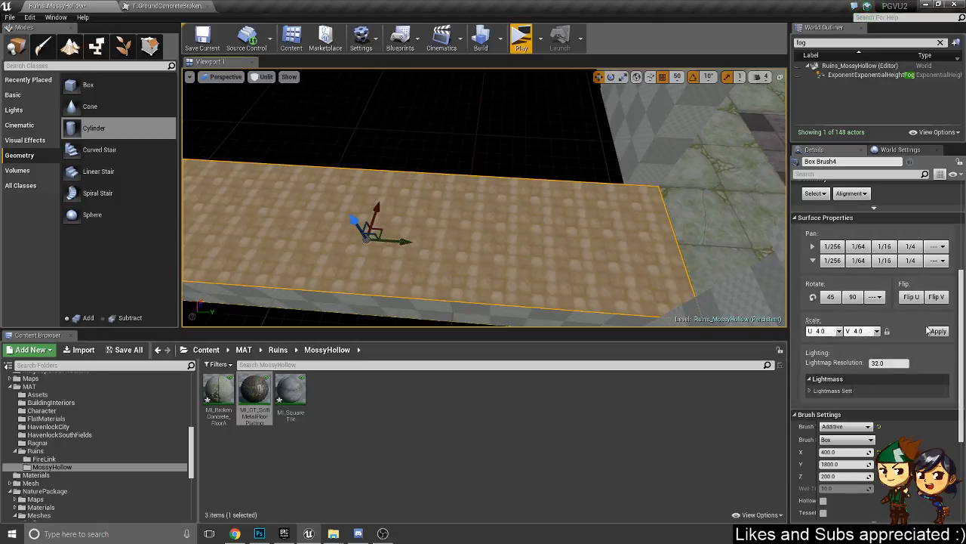
pyautogui.click(932, 332)
# - Set the top surface texture scale of the corridor floor Box Brush3 to 4.0 in U and V
pyautogui.moveTo(574, 227)
pyautogui.mouseDown(button='right')
pyautogui.moveTo(563, 212)
pyautogui.moveTo(423, 215)
pyautogui.mouseUp(button='right')
pyautogui.moveTo(529, 277); pyautogui.dragTo(385, 266, button='right')
pyautogui.click(448, 226)
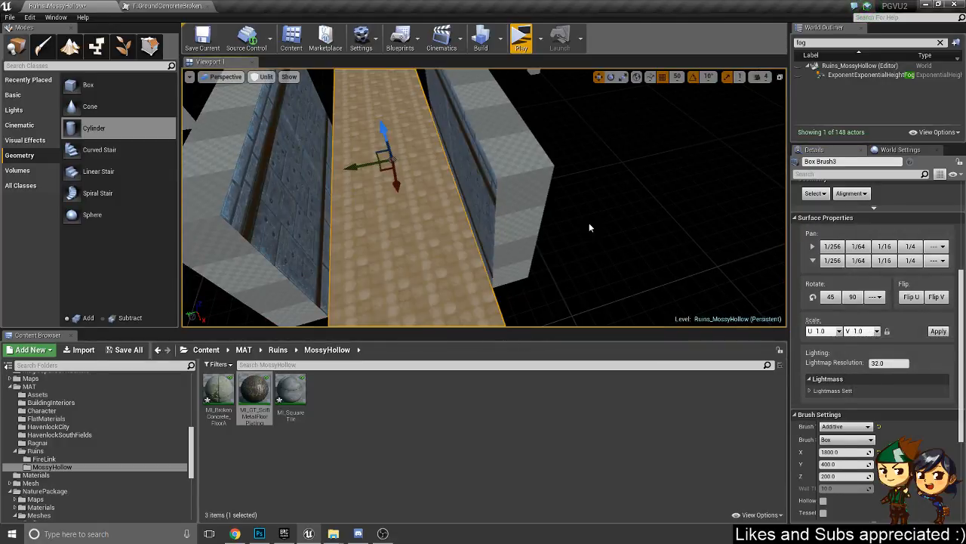
pyautogui.click(876, 333)
pyautogui.click(857, 389)
pyautogui.click(877, 333)
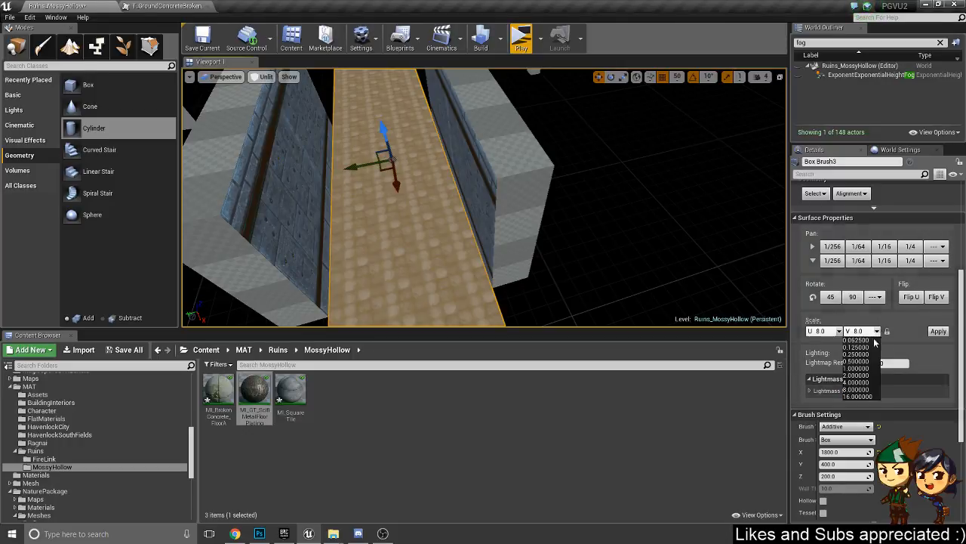
pyautogui.click(857, 382)
pyautogui.click(938, 332)
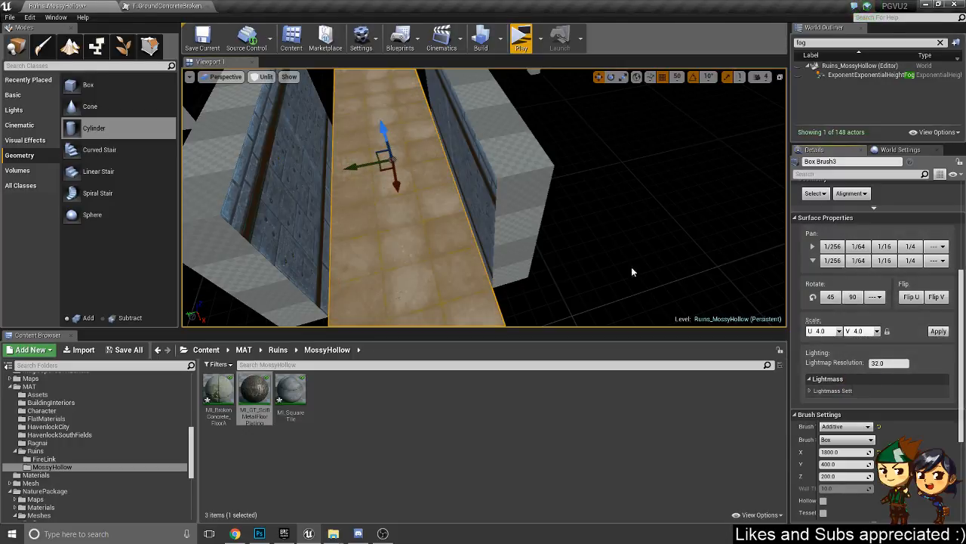
# - Resize the large mossy corner square, Box Brush44, to 400 by 400 in X and Y and move it against the small-tile border
pyautogui.moveTo(633, 272); pyautogui.dragTo(540, 260, button='right')
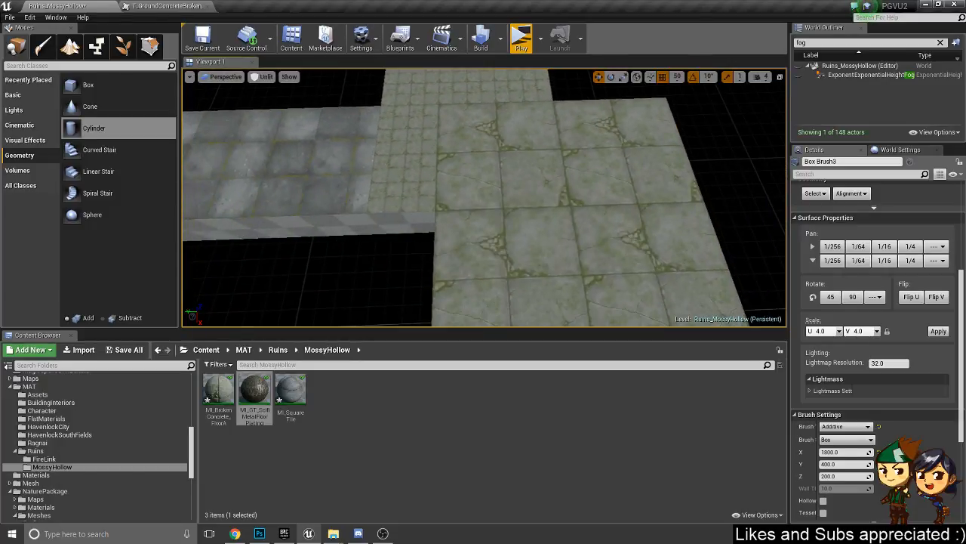
pyautogui.click(577, 185)
pyautogui.click(838, 452)
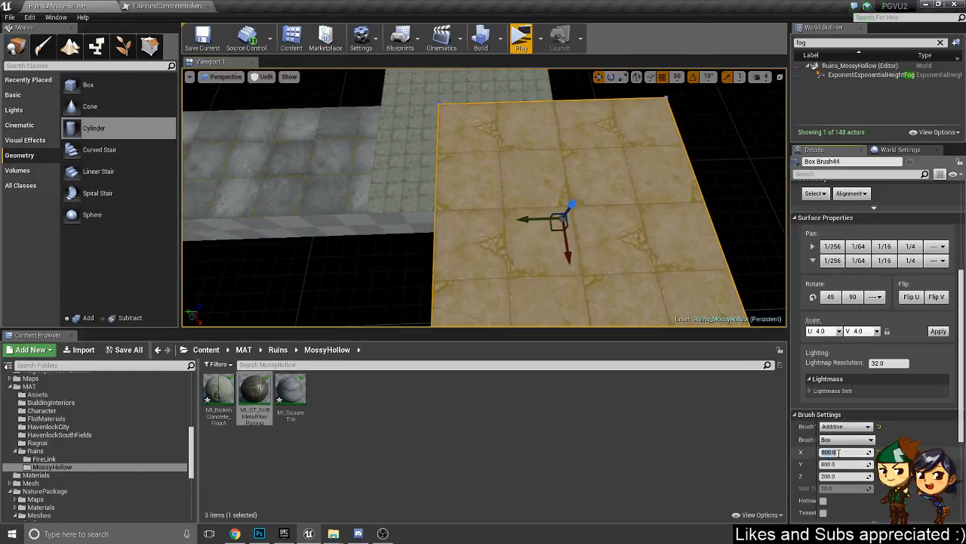
pyautogui.write('400')
pyautogui.press('Return')
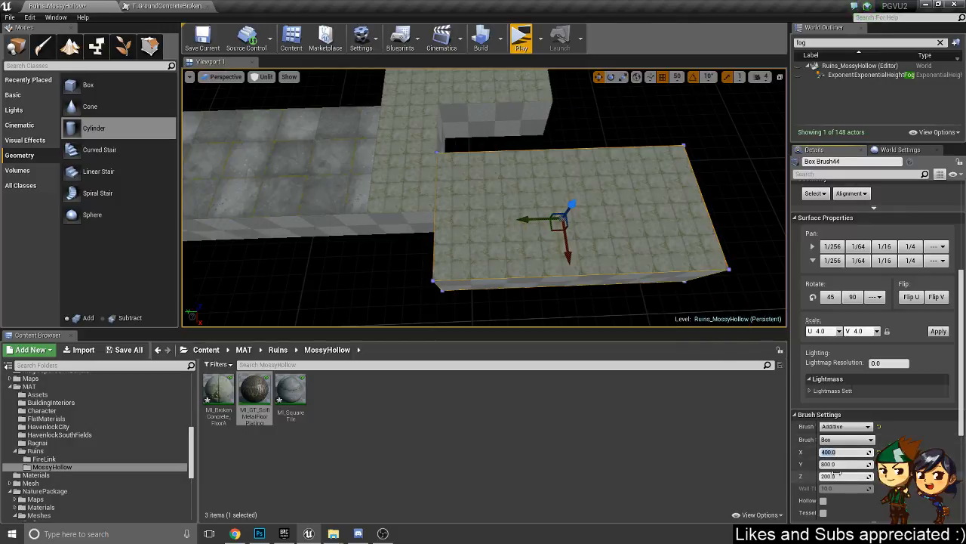
pyautogui.click(831, 464)
pyautogui.write('400')
pyautogui.press('Return')
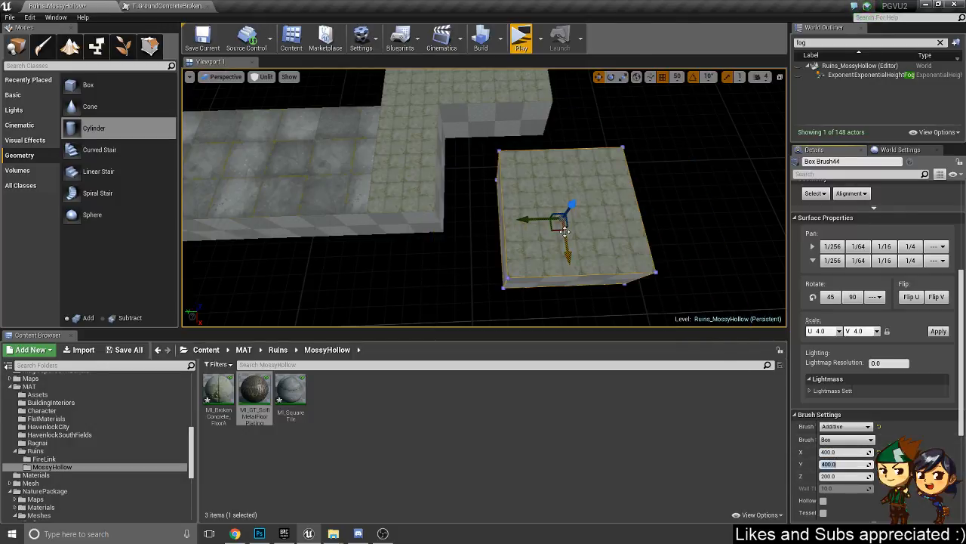
pyautogui.moveTo(558, 227); pyautogui.dragTo(494, 177)
pyautogui.moveTo(493, 176)
pyautogui.mouseDown(button='right')
pyautogui.moveTo(498, 143)
pyautogui.moveTo(519, 181)
pyautogui.moveTo(496, 170)
pyautogui.mouseUp(button='right')
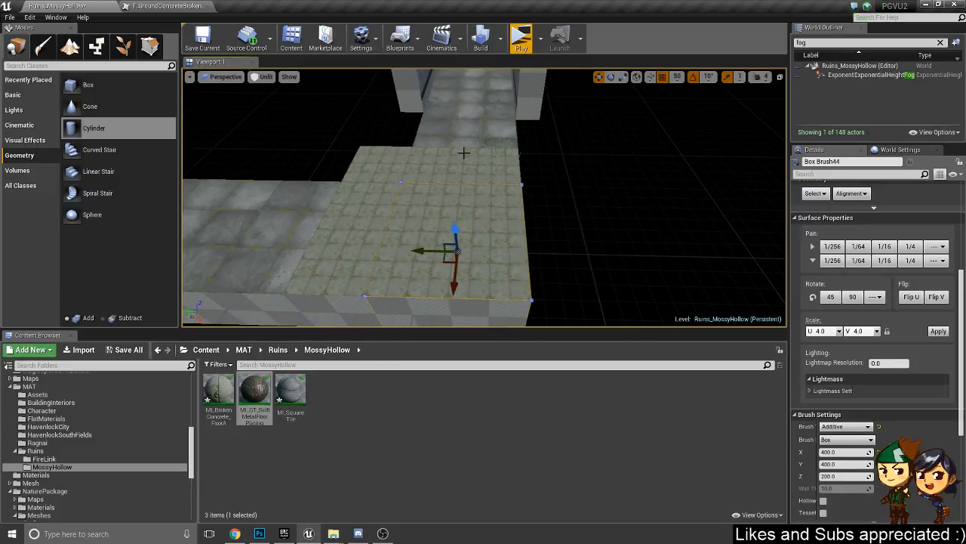
# - Examine the surface texture scales of the resized corner square, a border tile and the distant doorway floor tile
pyautogui.click(496, 178)
pyautogui.click(468, 235)
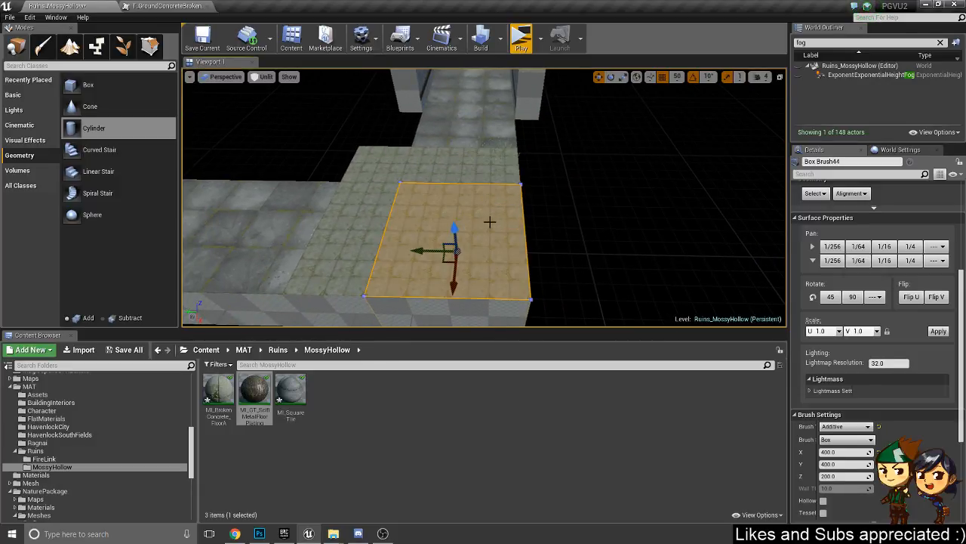
pyautogui.moveTo(490, 222)
pyautogui.mouseDown(button='right')
pyautogui.moveTo(408, 225)
pyautogui.moveTo(471, 223)
pyautogui.moveTo(453, 226)
pyautogui.moveTo(491, 181)
pyautogui.mouseUp(button='right')
pyautogui.click(491, 181)
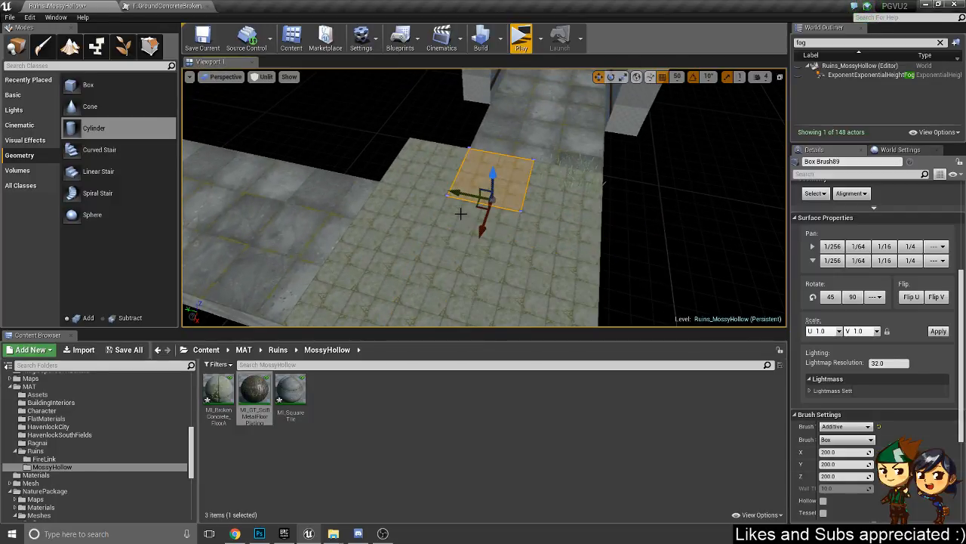
pyautogui.moveTo(460, 214); pyautogui.dragTo(462, 218, button='right')
pyautogui.click(323, 135)
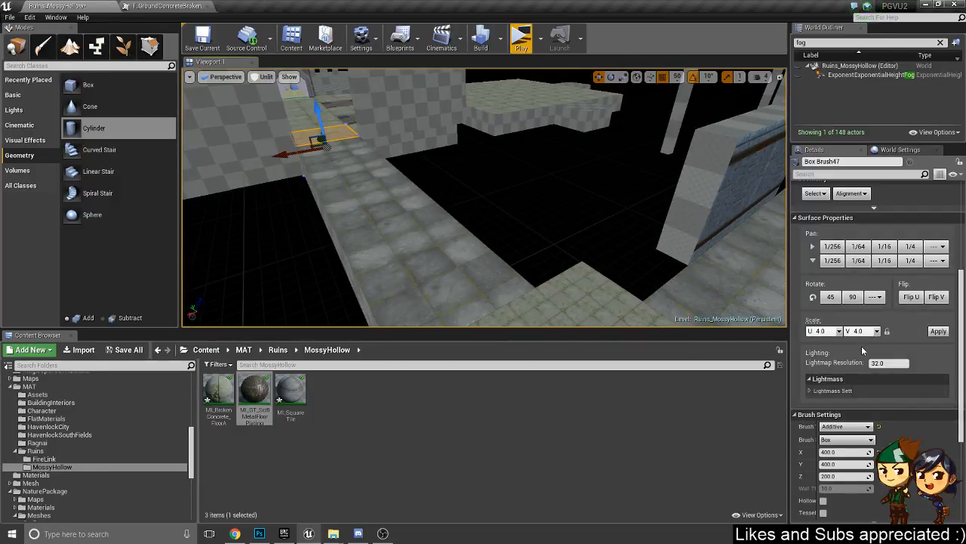
pyautogui.moveTo(251, 113); pyautogui.dragTo(255, 115, button='right')
pyautogui.moveTo(483, 214); pyautogui.dragTo(512, 227, button='right')
pyautogui.click(533, 275)
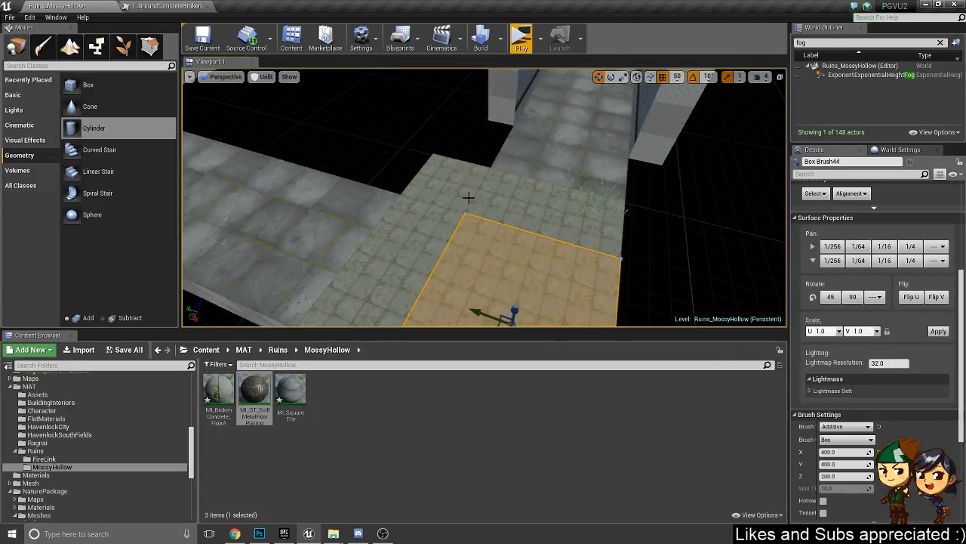
# - Set the surface texture scale of the small corner tile, Box Brush67, to 4.0 in U and V
pyautogui.click(452, 180)
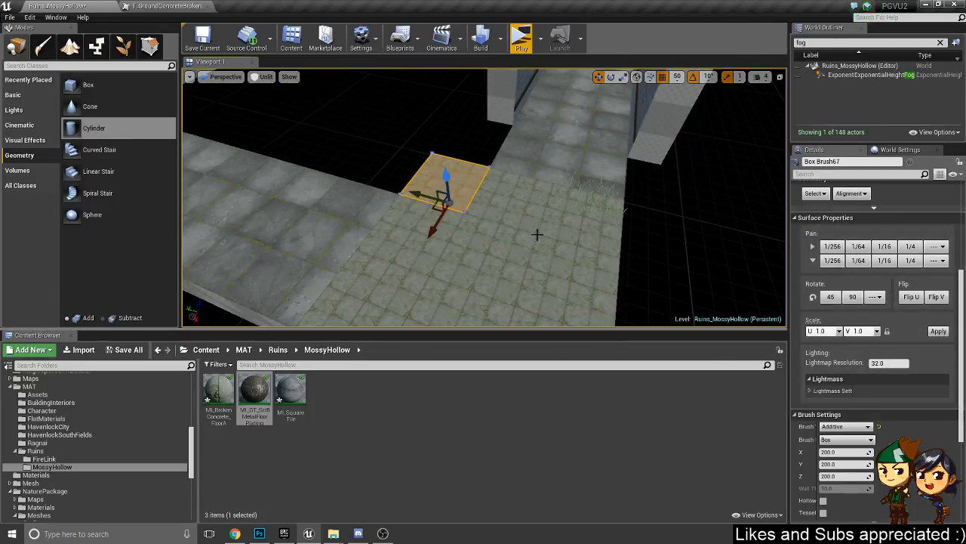
pyautogui.moveTo(537, 234); pyautogui.dragTo(435, 169, button='right')
pyautogui.click(876, 330)
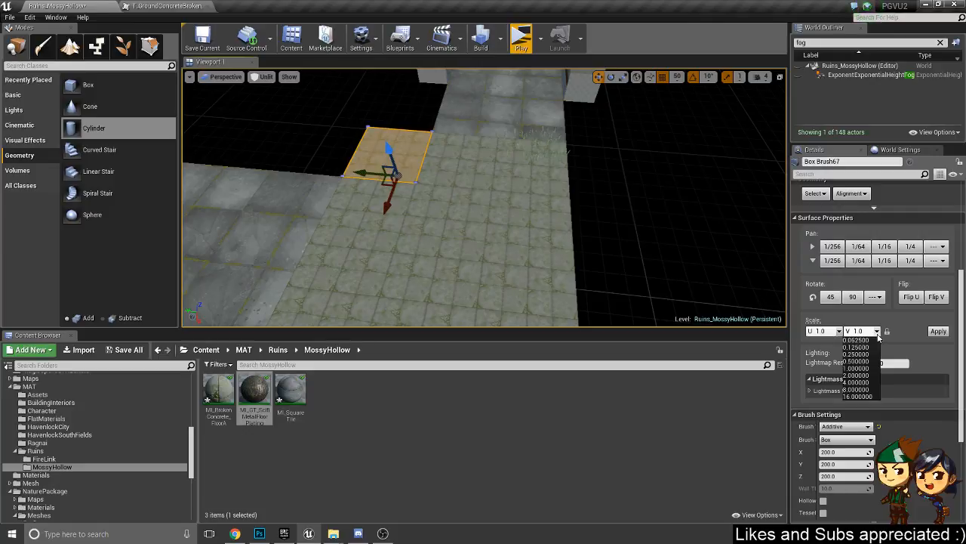
pyautogui.click(868, 381)
pyautogui.click(938, 330)
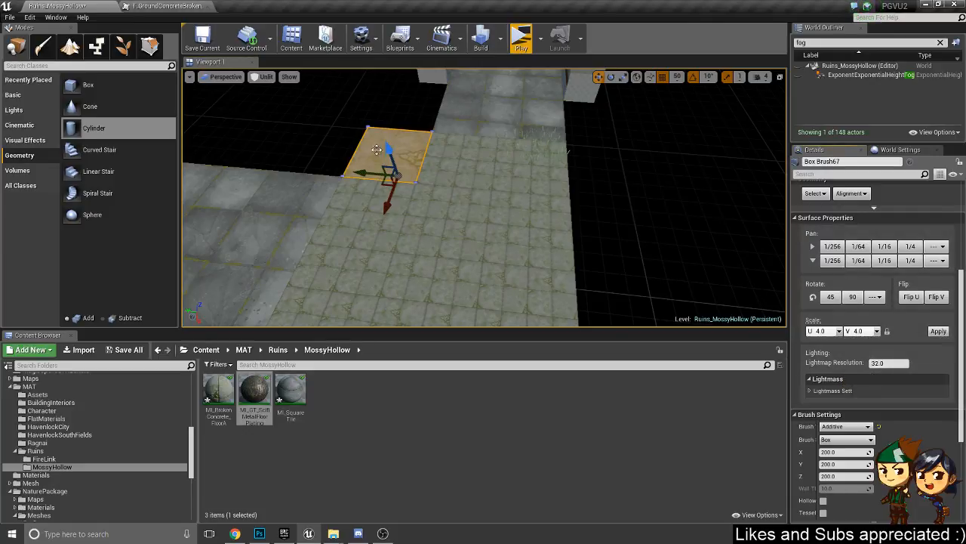
# - Delete the four border tiles along the two sides of the corner square, keeping the small corner tile
pyautogui.click(448, 257)
pyautogui.click(443, 151)
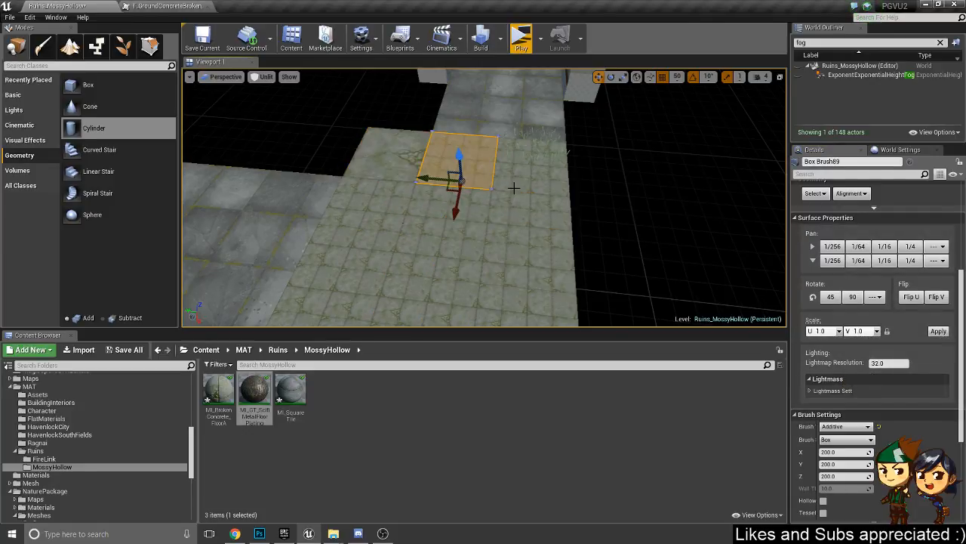
pyautogui.press('Delete')
pyautogui.click(525, 183)
pyautogui.press('Delete')
pyautogui.click(394, 205)
pyautogui.moveTo(394, 206); pyautogui.dragTo(447, 204, button='right')
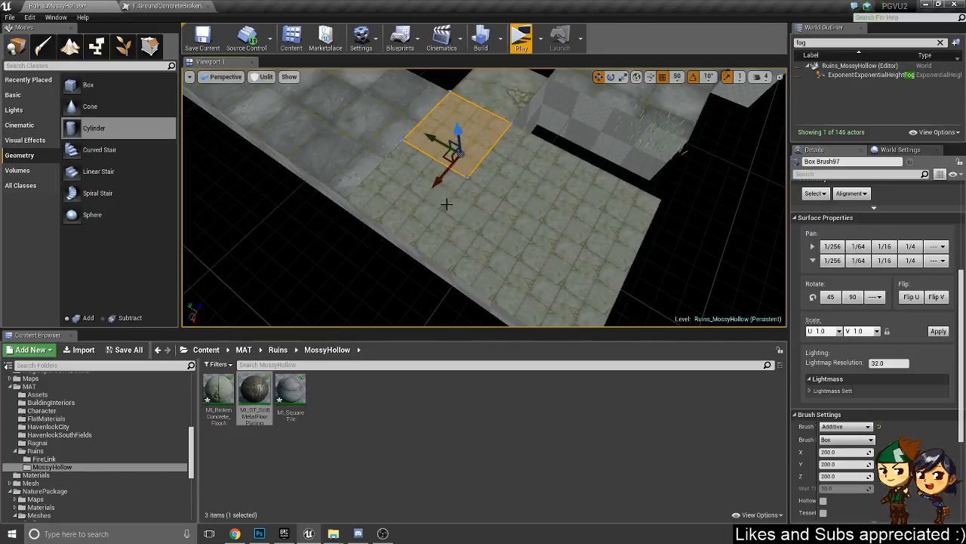
pyautogui.press('Delete')
pyautogui.click(435, 199)
pyautogui.press('Delete')
# - Duplicate the rescaled small corner tile and place the copy beside it at X 1700, Y -1500
pyautogui.moveTo(516, 199); pyautogui.dragTo(557, 172, button='right')
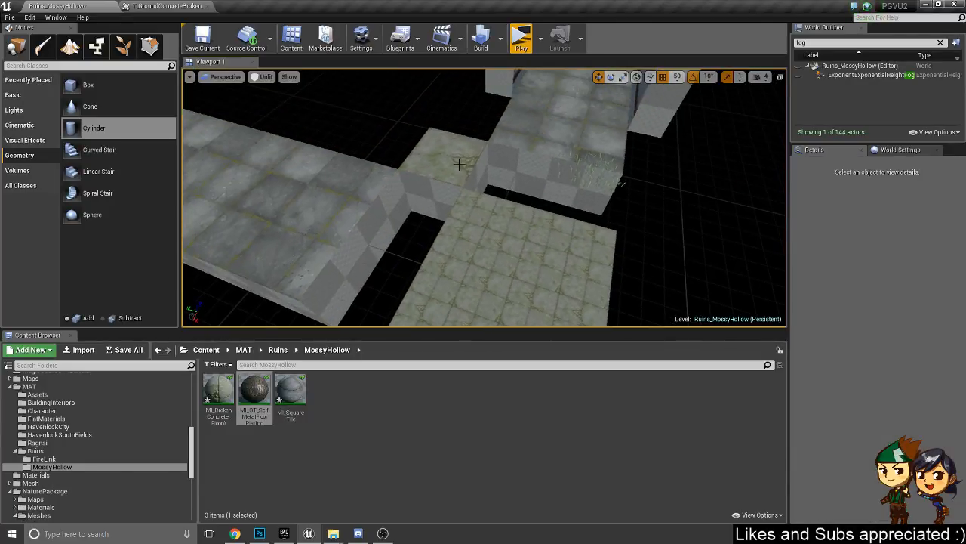
pyautogui.click(459, 164)
pyautogui.moveTo(423, 206); pyautogui.dragTo(432, 192, button='right')
pyautogui.hotkey('ctrl', 'z')
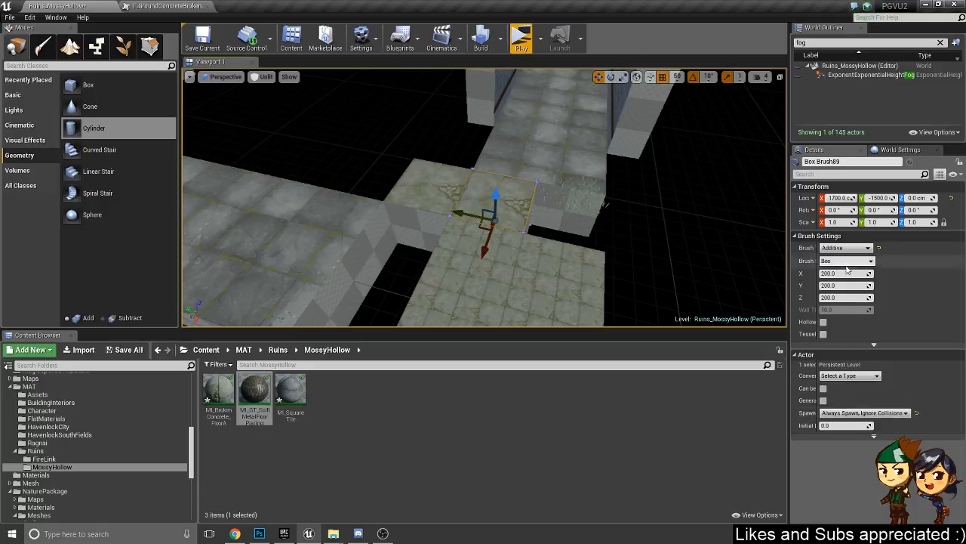
# - Pan the copied tile's surface texture to continue the pattern of the adjoining corner tile, and select both tiles' top surfaces
pyautogui.click(464, 193)
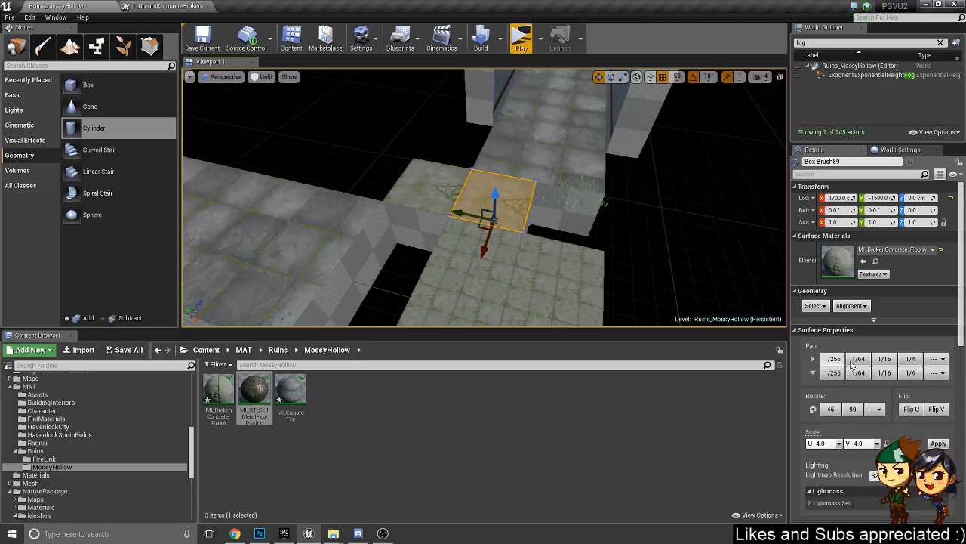
pyautogui.click(937, 370)
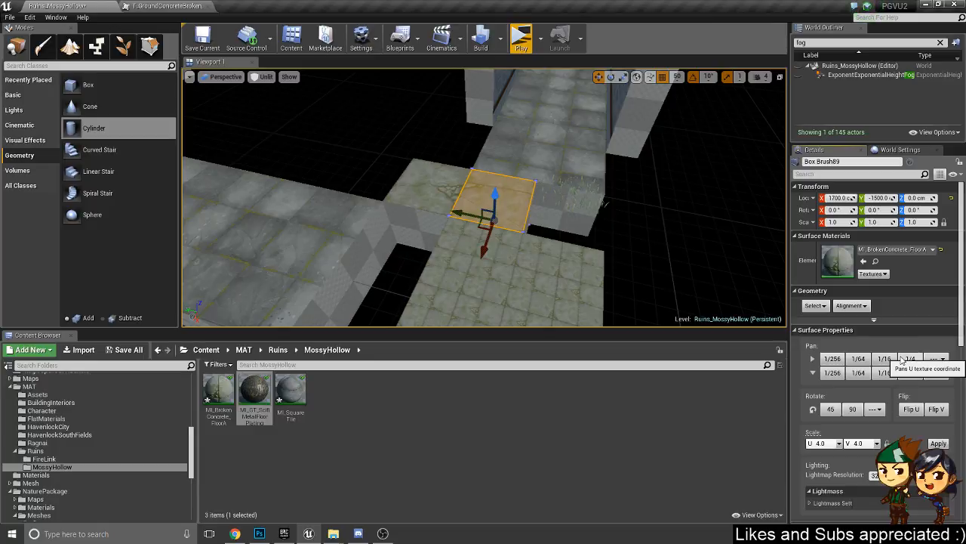
pyautogui.press('w')
pyautogui.moveTo(561, 191)
pyautogui.mouseDown(button='right')
pyautogui.moveTo(604, 208)
pyautogui.moveTo(589, 181)
pyautogui.moveTo(596, 200)
pyautogui.mouseUp(button='right')
pyautogui.press('s')
pyautogui.moveTo(487, 225); pyautogui.dragTo(449, 226, button='right')
pyautogui.keyDown('ctrl'); pyautogui.click(390, 178); pyautogui.keyUp('ctrl')
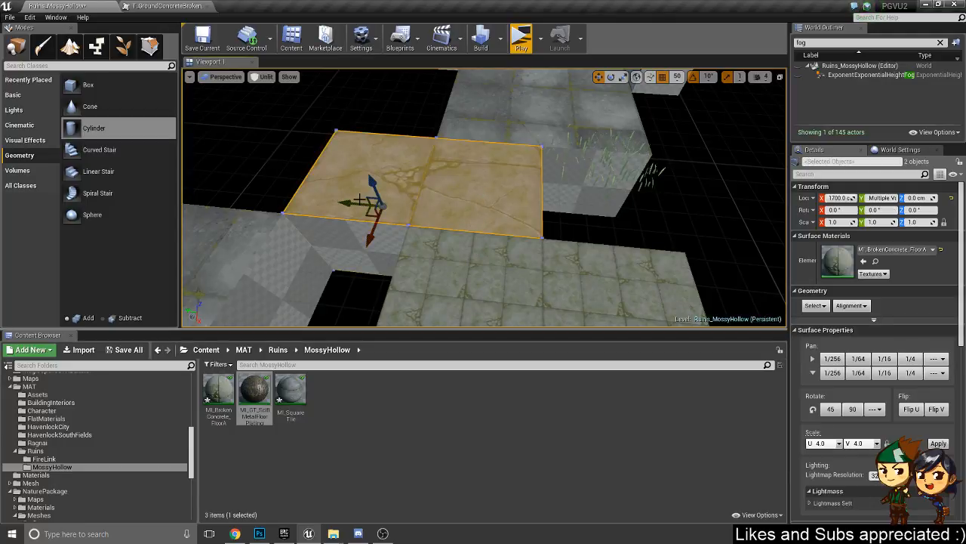
pyautogui.moveTo(389, 177)
pyautogui.mouseDown(button='right')
pyautogui.moveTo(408, 189)
pyautogui.moveTo(392, 181)
pyautogui.mouseUp(button='right')
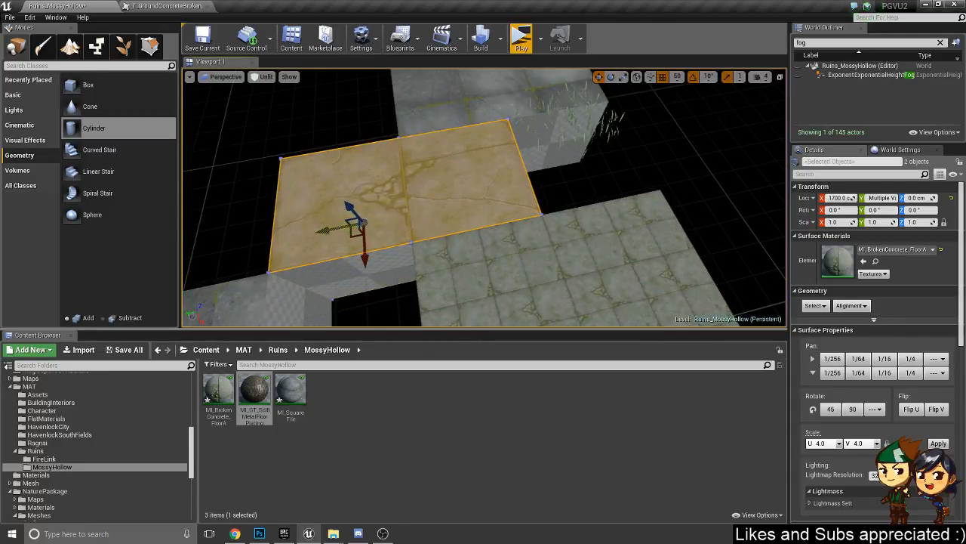
# - Duplicate the pair of large tiles along the row and try panning the second tile's texture in U and V to match its neighbours
pyautogui.keyDown('alt'); pyautogui.moveTo(342, 226); pyautogui.dragTo(644, 193); pyautogui.keyUp('alt')
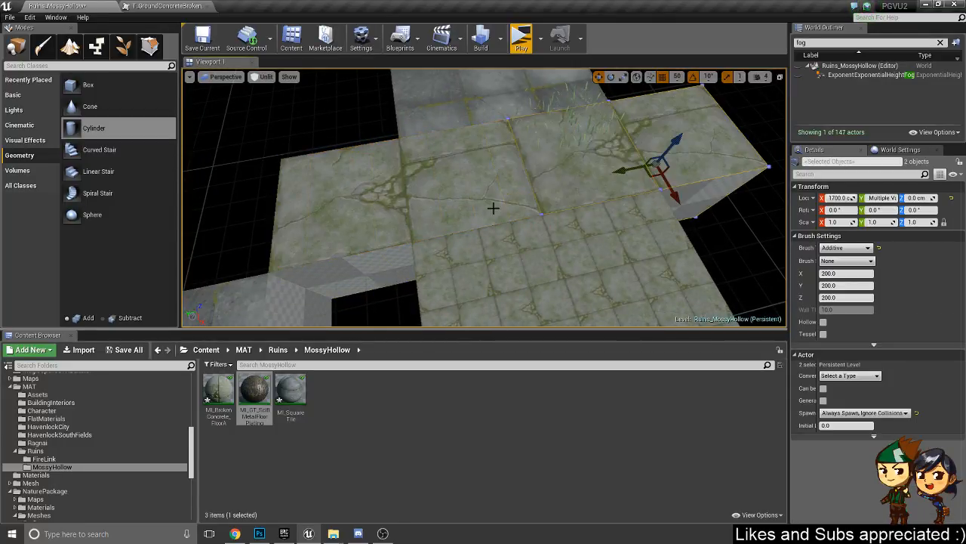
pyautogui.click(493, 208)
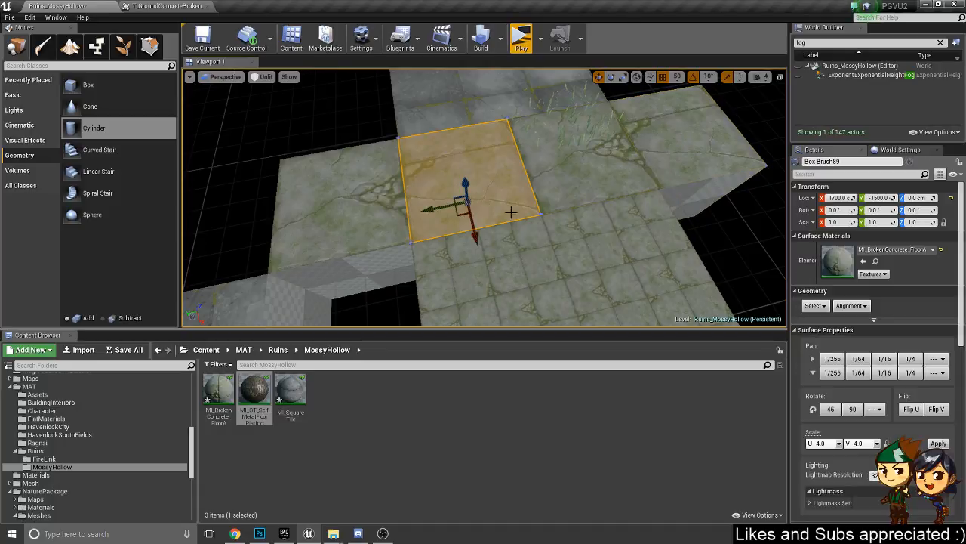
pyautogui.click(913, 375)
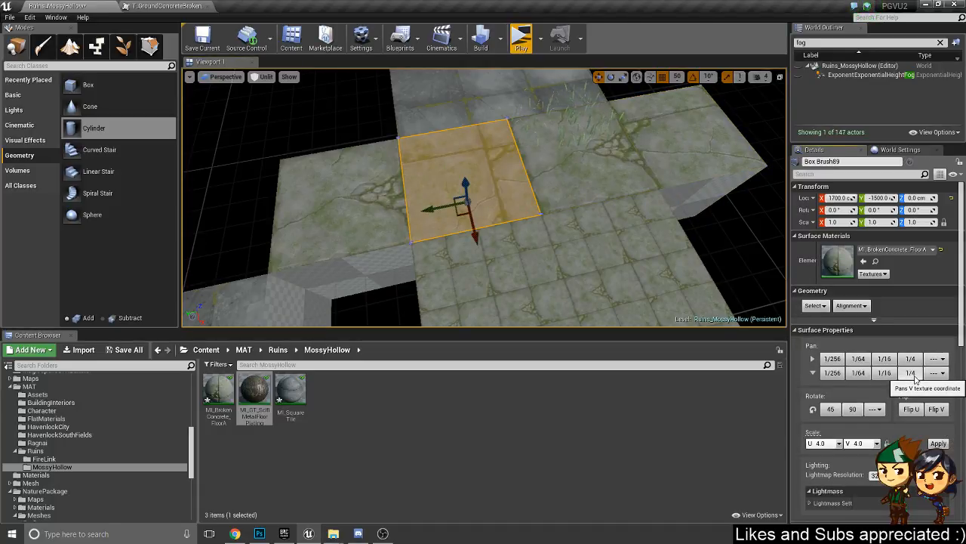
pyautogui.click(912, 374)
pyautogui.click(911, 360)
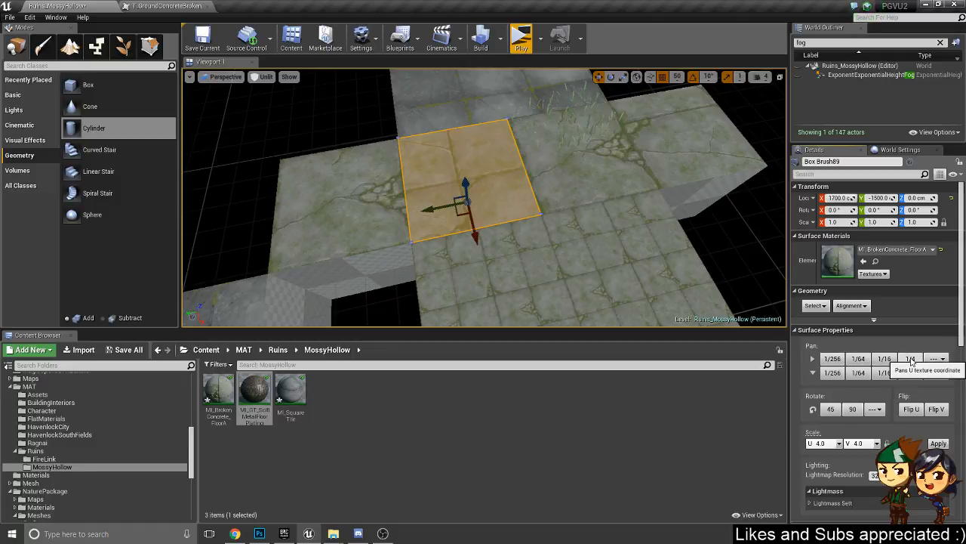
pyautogui.click(912, 359)
pyautogui.click(912, 360)
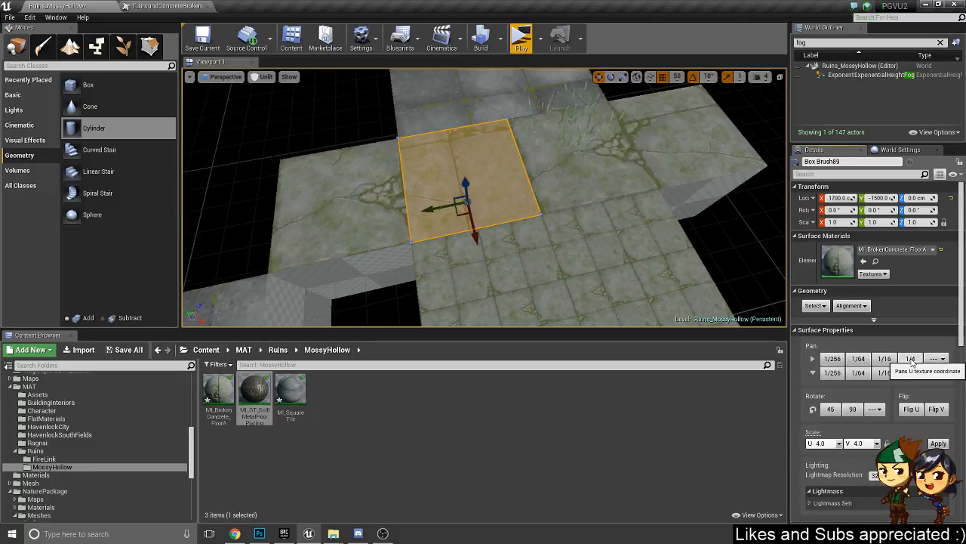
pyautogui.click(885, 360)
pyautogui.click(885, 360)
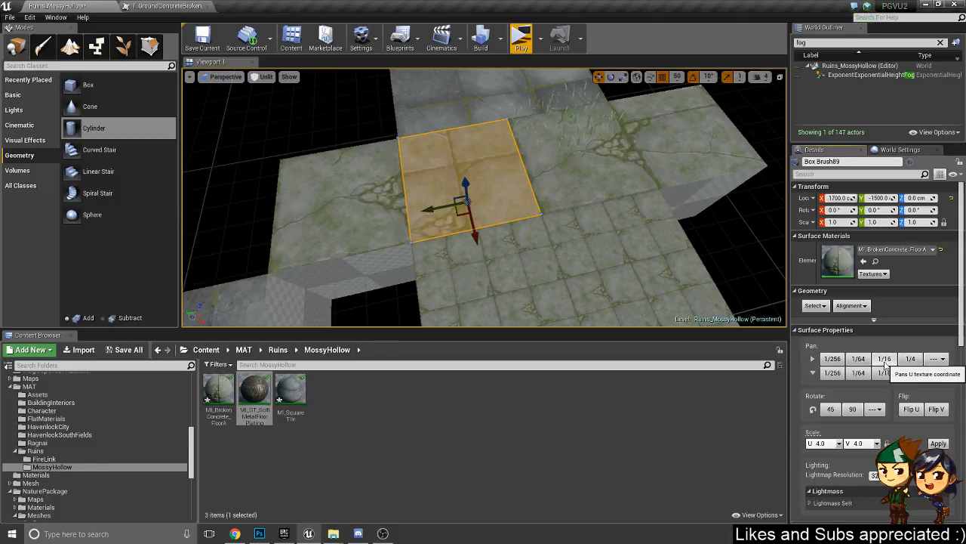
# - Delete the three tiles in the row beside the small corner tile, keeping only Box Brush67
pyautogui.press('Delete')
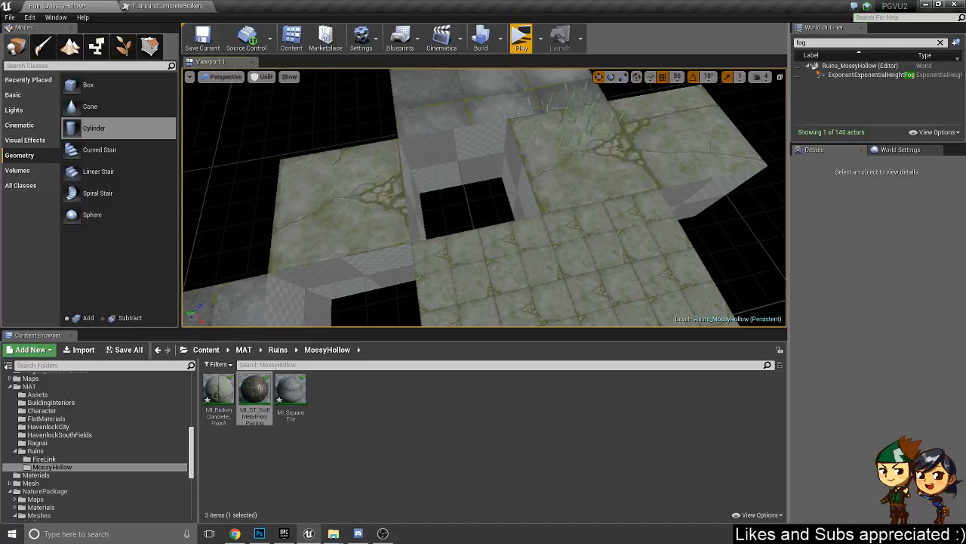
pyautogui.click(589, 168)
pyautogui.press('Delete')
pyautogui.click(687, 144)
pyautogui.press('Delete')
# - Duplicate the small corner tile, place the copy beside it at X 1700, Y -1500, and select the copy's top surface
pyautogui.click(369, 211)
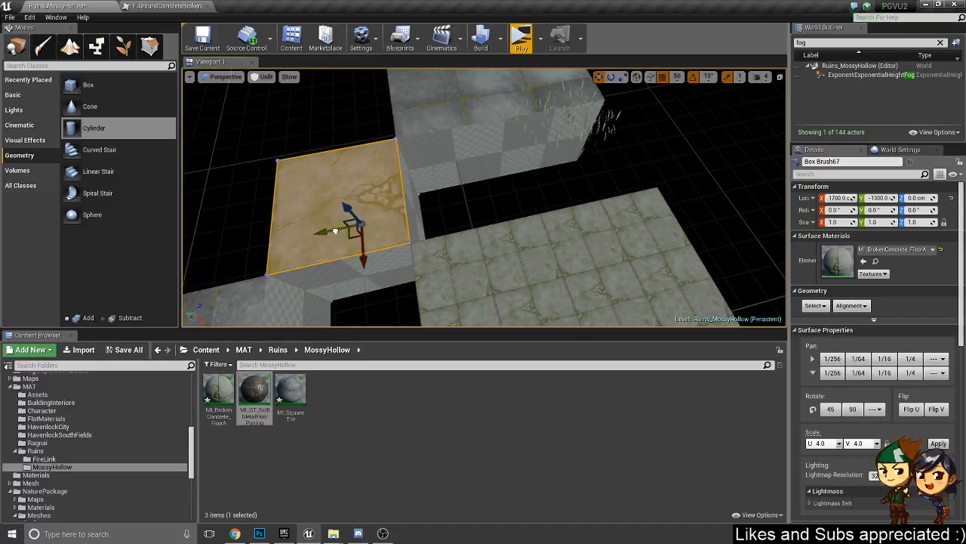
pyautogui.keyDown('alt'); pyautogui.moveTo(335, 230); pyautogui.dragTo(441, 213); pyautogui.keyUp('alt')
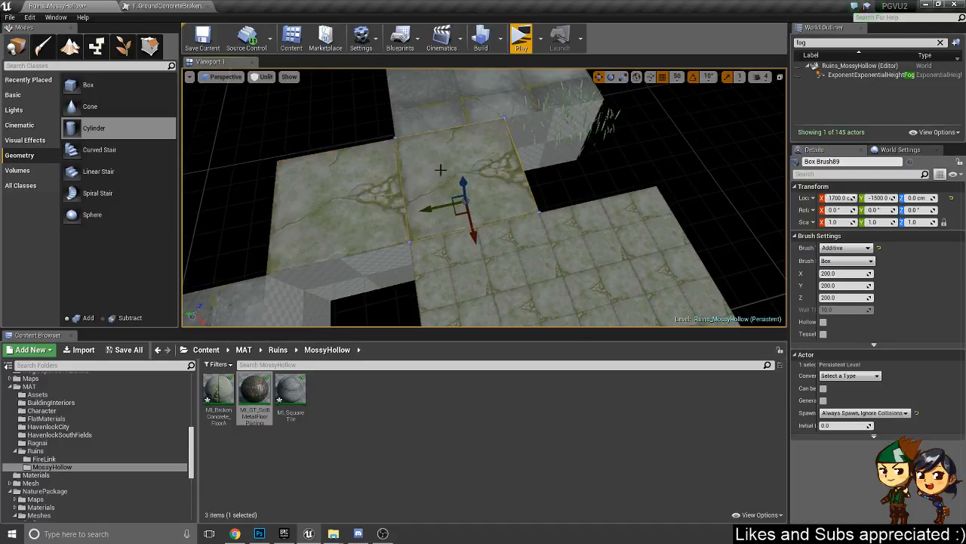
pyautogui.click(440, 170)
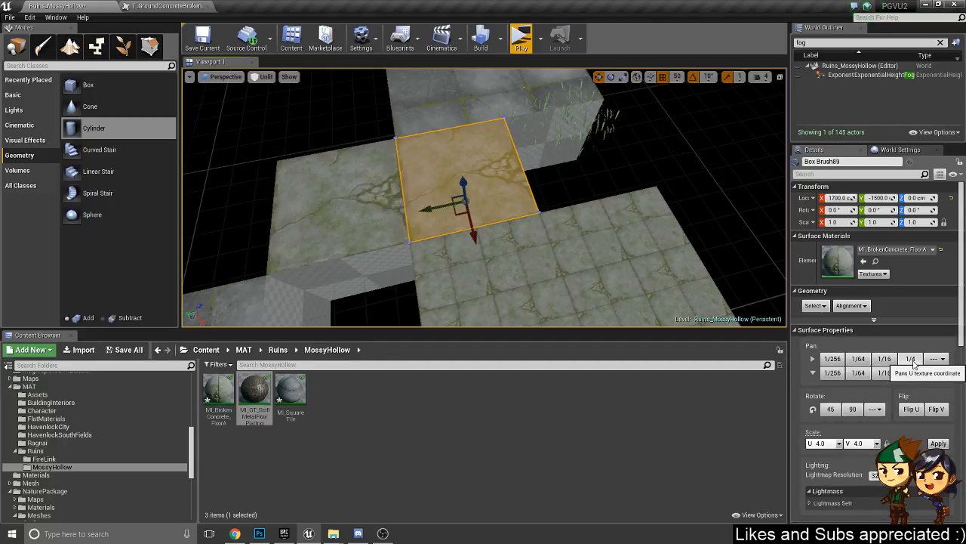
# - Pan the new tile's top texture along U in coarse and fine increments so its cracks continue from the corner tile
pyautogui.click(858, 361)
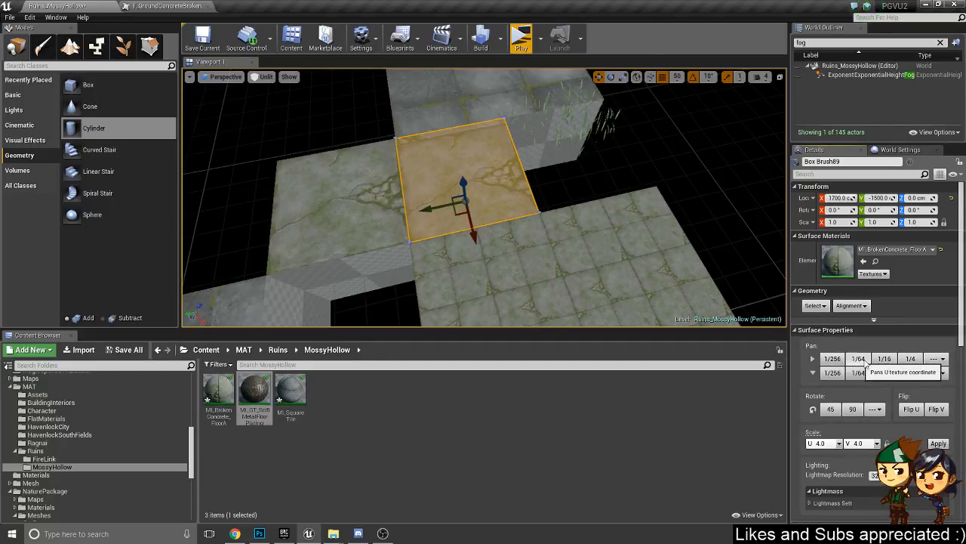
pyautogui.click(863, 361)
pyautogui.click(863, 360)
pyautogui.click(862, 361)
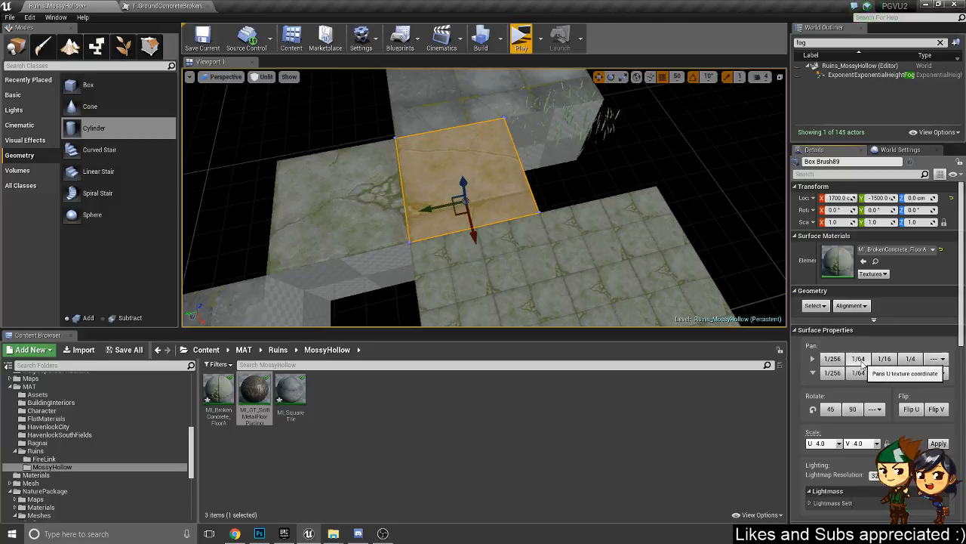
pyautogui.click(863, 364)
pyautogui.click(863, 364)
pyautogui.click(863, 364)
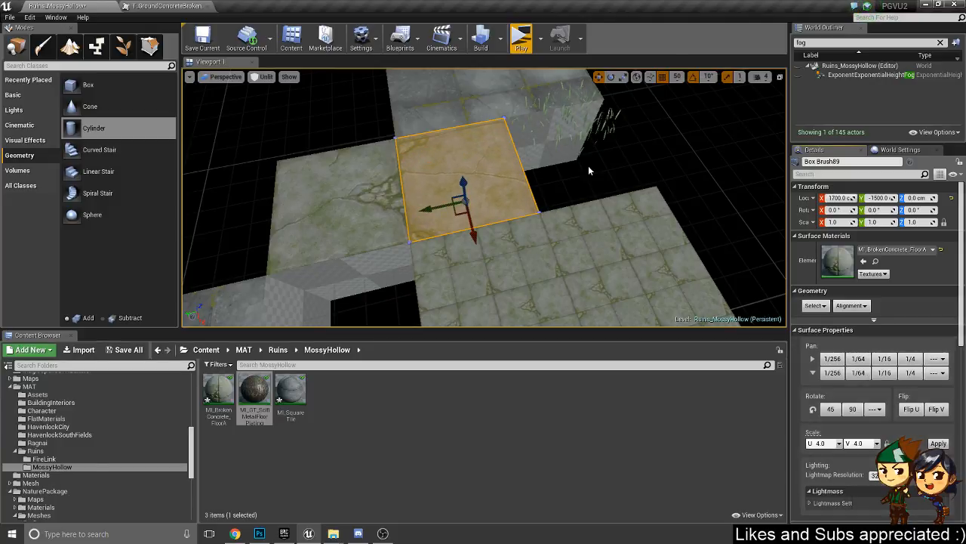
pyautogui.click(885, 361)
pyautogui.click(885, 361)
pyautogui.click(885, 361)
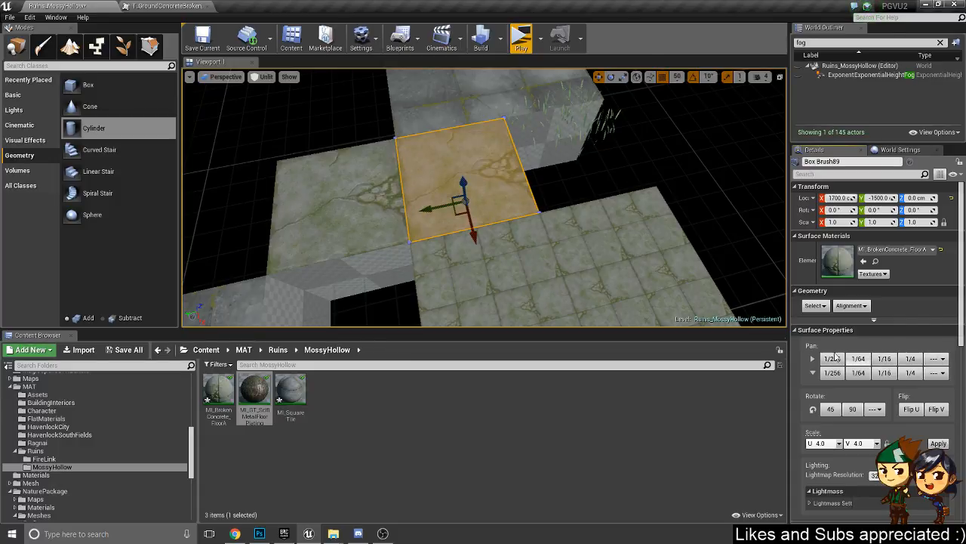
pyautogui.click(884, 361)
pyautogui.click(885, 361)
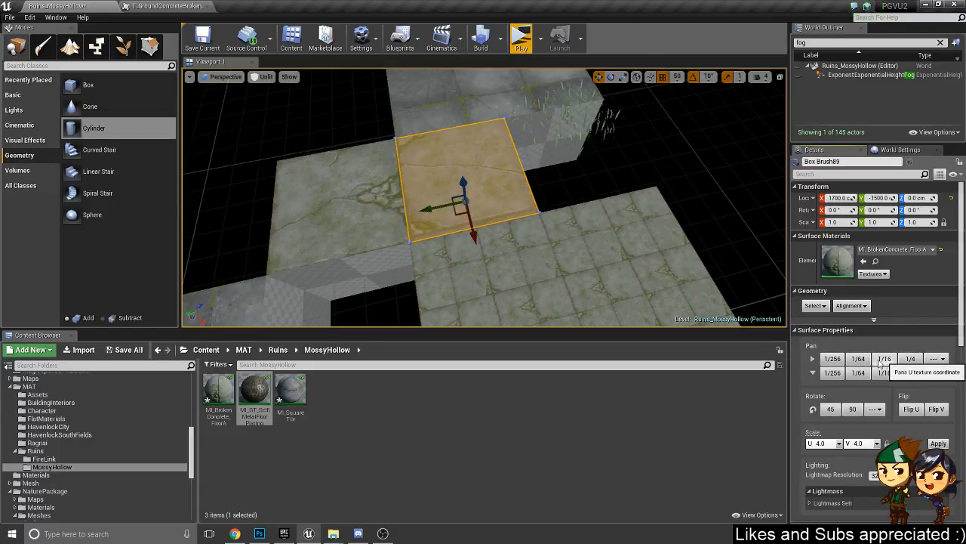
pyautogui.click(833, 361)
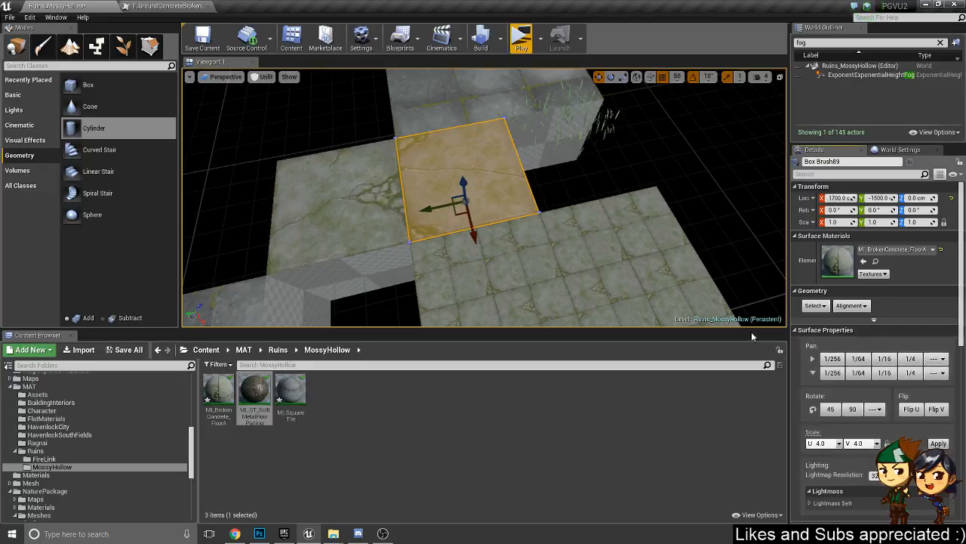
pyautogui.moveTo(680, 290)
pyautogui.mouseDown(button='right')
pyautogui.moveTo(763, 287)
pyautogui.moveTo(672, 280)
pyautogui.mouseUp(button='right')
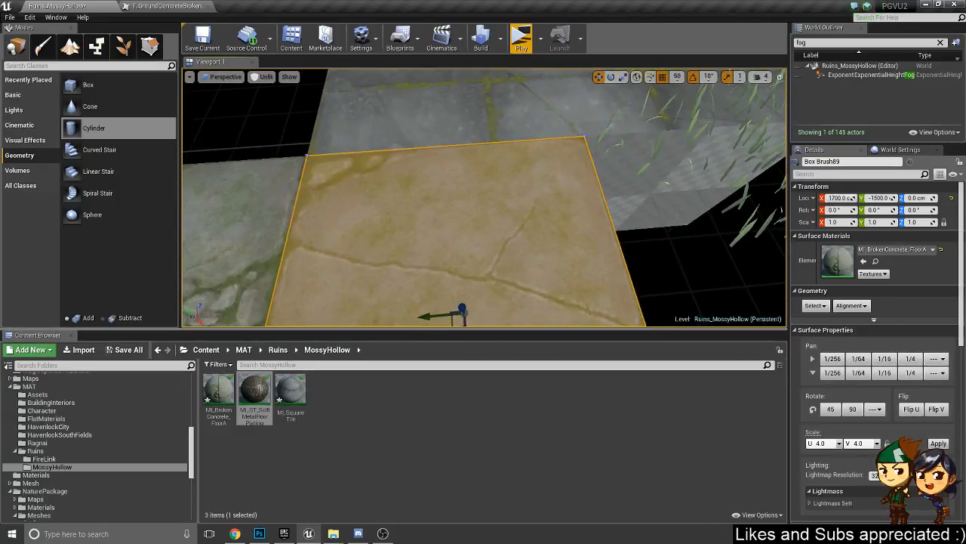
pyautogui.moveTo(615, 213)
pyautogui.mouseDown(button='right')
pyautogui.moveTo(559, 211)
pyautogui.moveTo(589, 242)
pyautogui.moveTo(615, 213)
pyautogui.mouseUp(button='right')
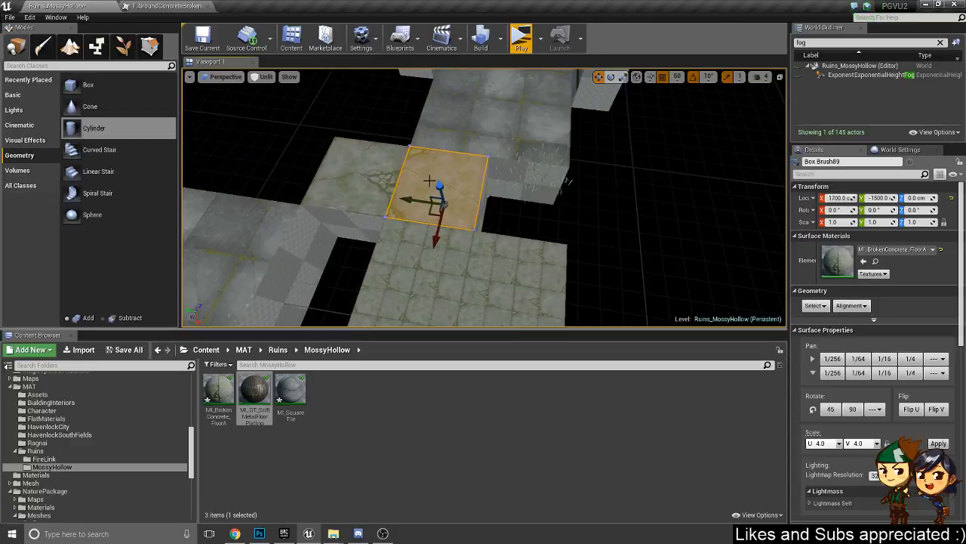
# - Duplicate the two matched large tiles together to extend the row to Y -1700 and Y -1900
pyautogui.click(387, 166)
pyautogui.keyDown('ctrl'); pyautogui.click(444, 205); pyautogui.keyUp('ctrl')
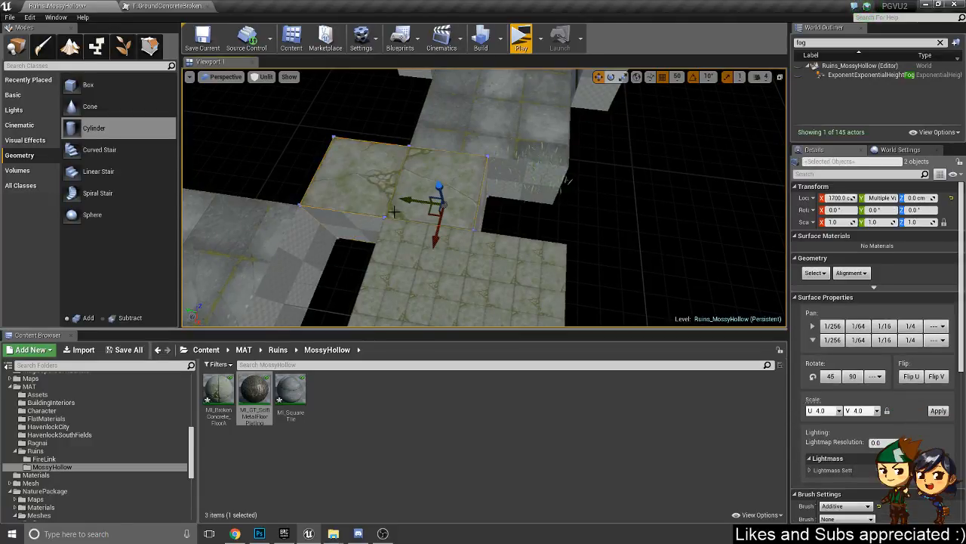
pyautogui.moveTo(409, 203)
pyautogui.keyDown('alt'); pyautogui.mouseDown()
pyautogui.moveTo(576, 214)
pyautogui.moveTo(559, 225)
pyautogui.moveTo(568, 226)
pyautogui.mouseUp(); pyautogui.keyUp('alt')
# - Pan the third tile's top texture, Box Brush93, along V in 1/64 increments to vary its pattern and meet the second tile's edge
pyautogui.click(504, 204)
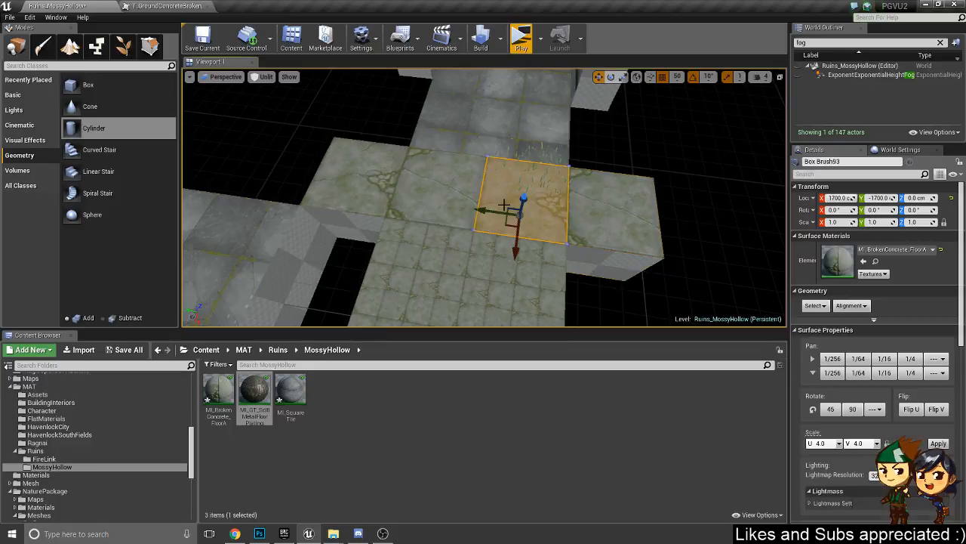
pyautogui.keyDown('ctrl'); pyautogui.click(608, 220); pyautogui.keyUp('ctrl')
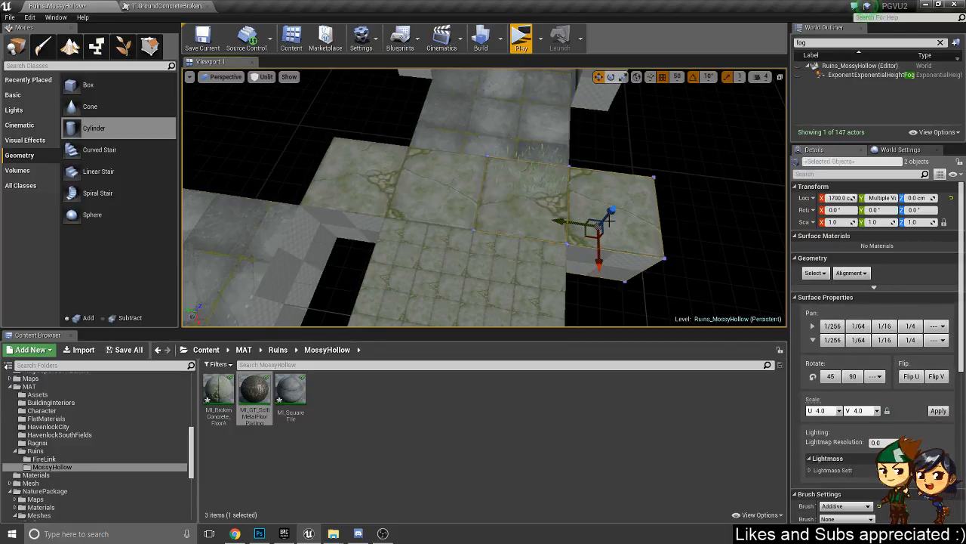
pyautogui.click(504, 200)
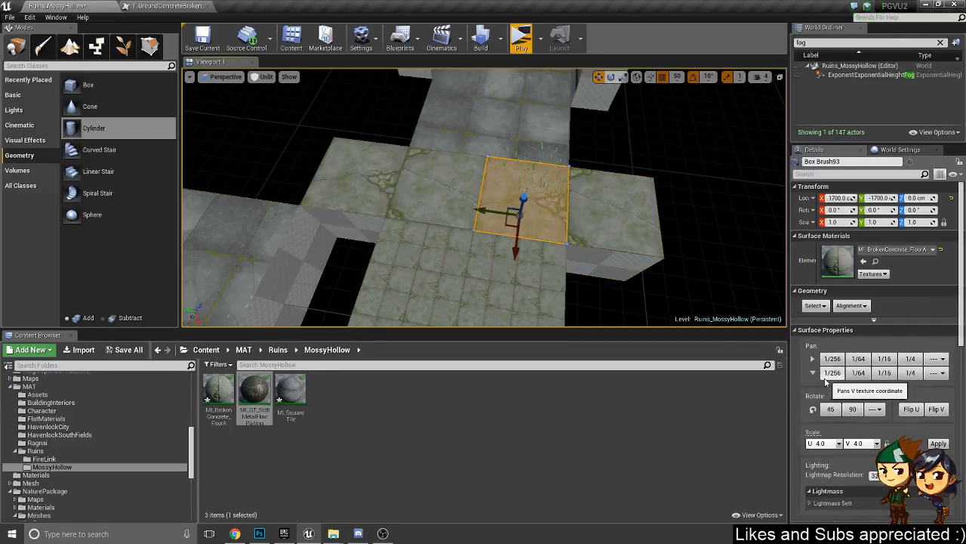
pyautogui.click(858, 378)
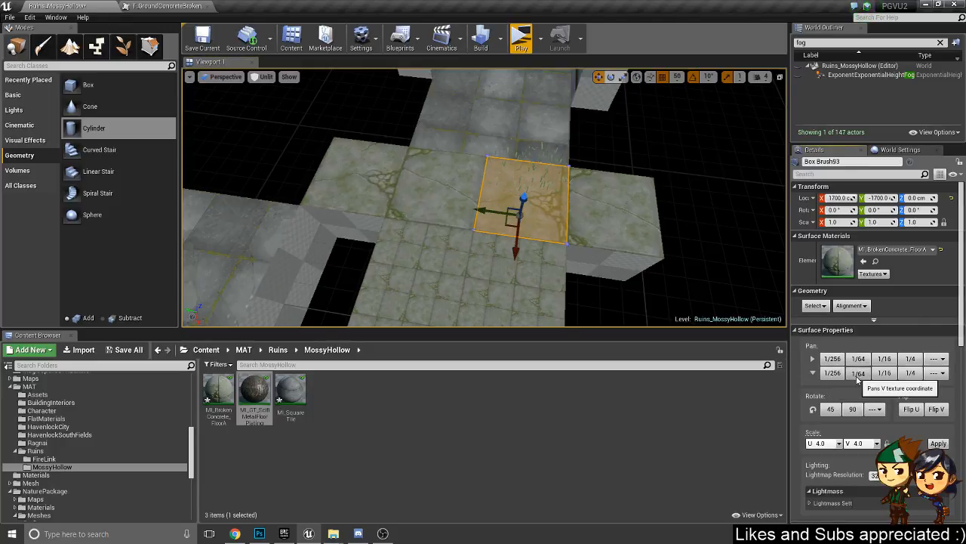
pyautogui.click(858, 378)
pyautogui.click(858, 379)
pyautogui.click(858, 379)
pyautogui.click(859, 382)
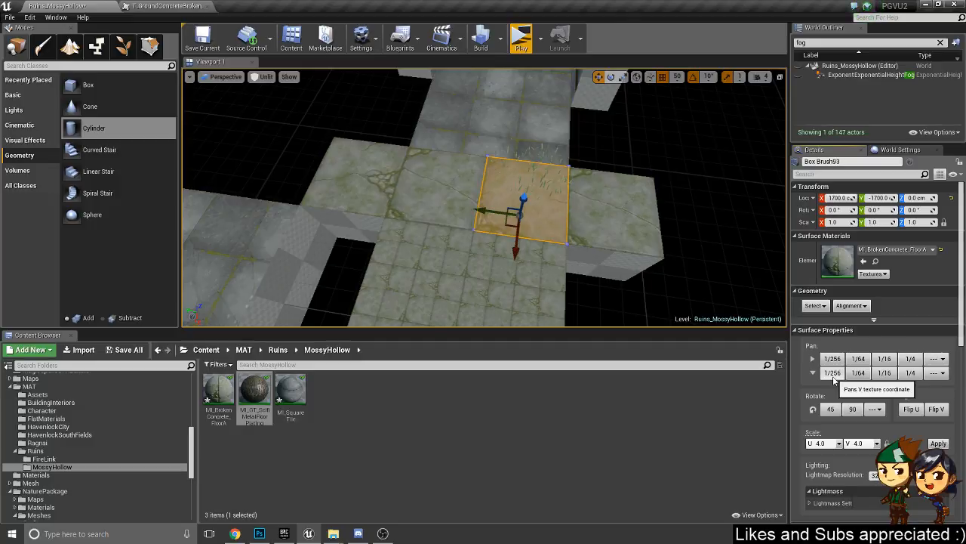
# - Pan the end tile's top texture, Box Brush97, along V in 1/64 increments and check its seam with the third tile up close
pyautogui.click(604, 194)
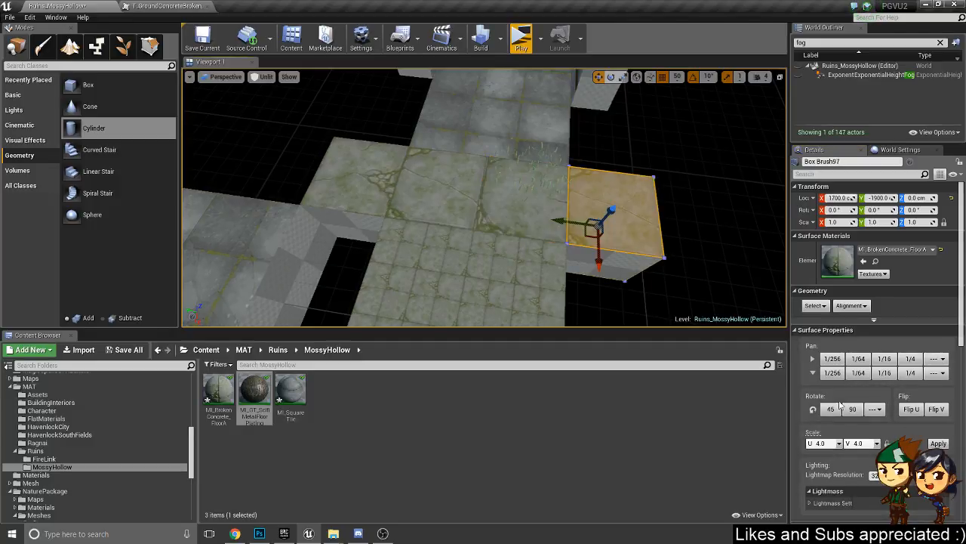
pyautogui.click(866, 376)
pyautogui.click(866, 376)
pyautogui.click(866, 376)
pyautogui.click(866, 377)
pyautogui.click(867, 376)
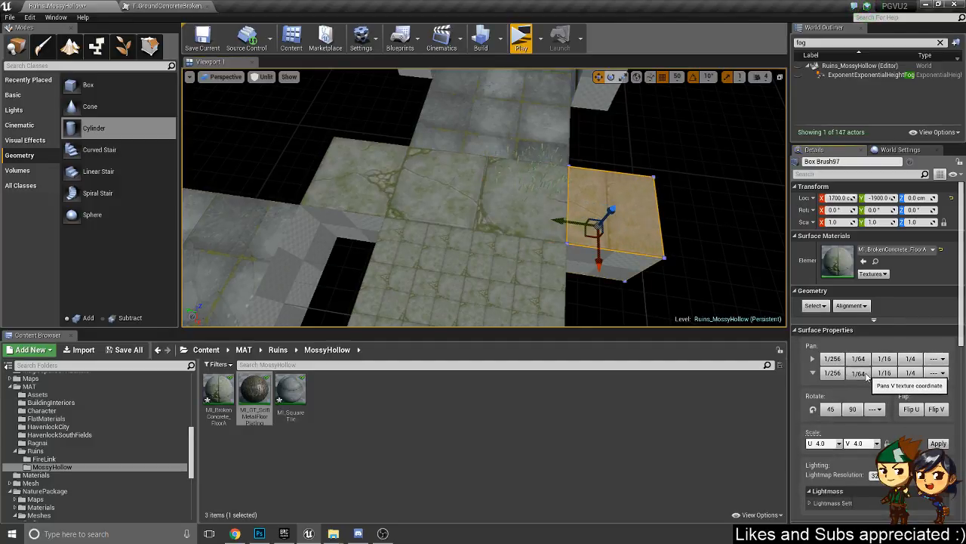
pyautogui.click(866, 377)
pyautogui.click(867, 376)
pyautogui.click(867, 376)
pyautogui.click(866, 376)
pyautogui.click(865, 376)
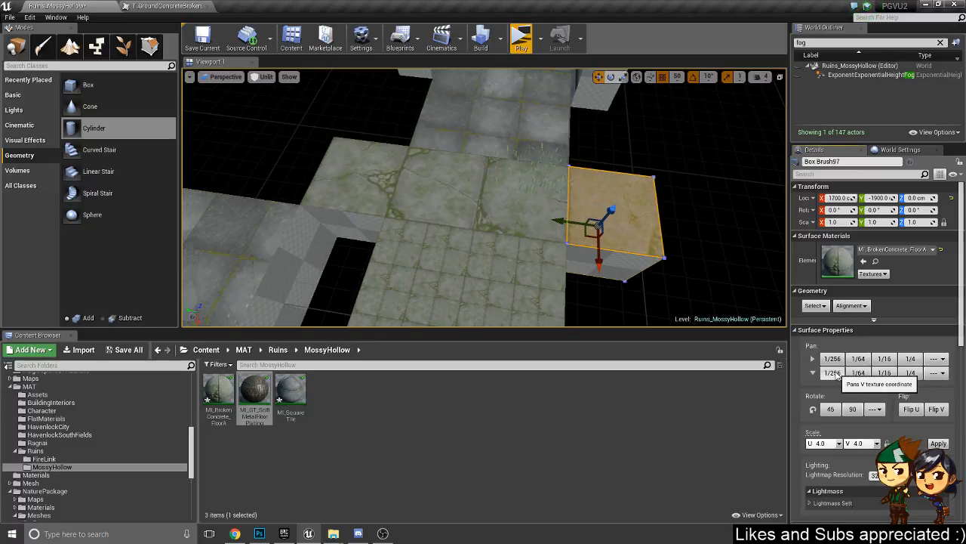
pyautogui.click(693, 148)
pyautogui.moveTo(529, 188)
pyautogui.mouseDown(button='right')
pyautogui.moveTo(604, 208)
pyautogui.moveTo(589, 182)
pyautogui.moveTo(588, 208)
pyautogui.moveTo(566, 181)
pyautogui.moveTo(570, 208)
pyautogui.moveTo(597, 204)
pyautogui.moveTo(604, 182)
pyautogui.moveTo(619, 189)
pyautogui.moveTo(662, 159)
pyautogui.mouseUp(button='right')
pyautogui.click(564, 223)
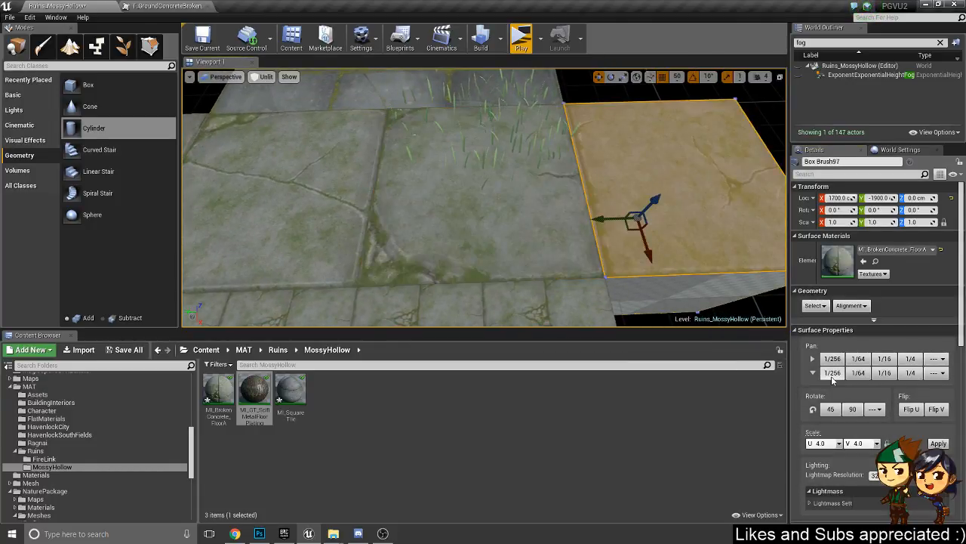
pyautogui.moveTo(627, 264)
pyautogui.mouseDown(button='right')
pyautogui.moveTo(661, 268)
pyautogui.moveTo(634, 253)
pyautogui.moveTo(482, 255)
pyautogui.moveTo(499, 234)
pyautogui.moveTo(494, 240)
pyautogui.mouseUp(button='right')
pyautogui.click(663, 270)
# - Lower the small-tiled floor beside the border row, Box Brush44, to Z -5 cm, using a position snap of 5
pyautogui.click(482, 255)
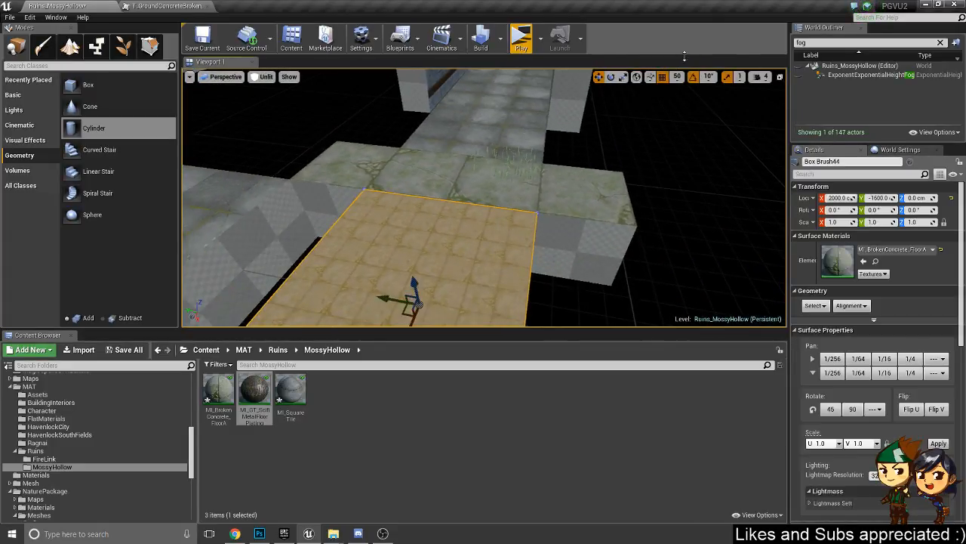
pyautogui.click(678, 77)
pyautogui.click(683, 127)
pyautogui.moveTo(386, 262); pyautogui.dragTo(386, 262, button='right')
pyautogui.moveTo(413, 239); pyautogui.dragTo(415, 245)
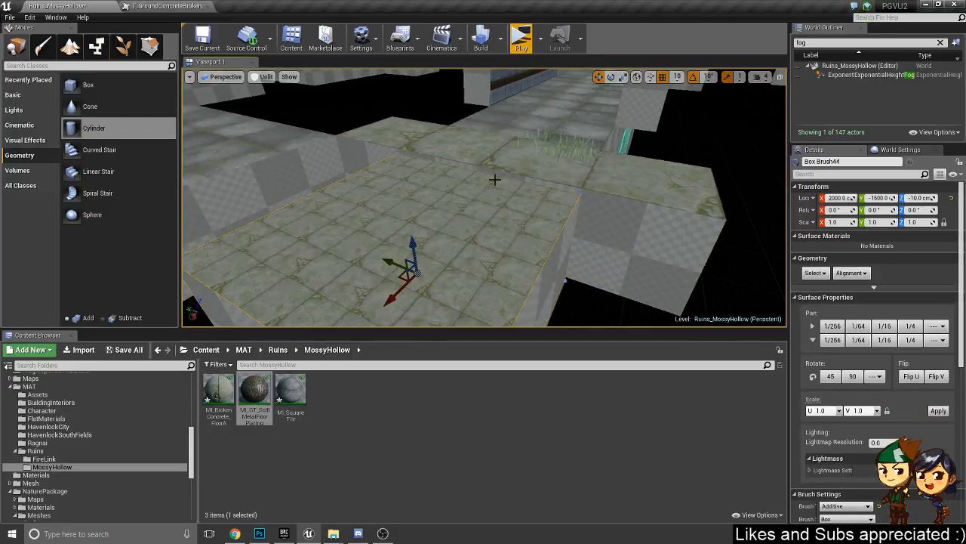
pyautogui.click(678, 77)
pyautogui.click(683, 115)
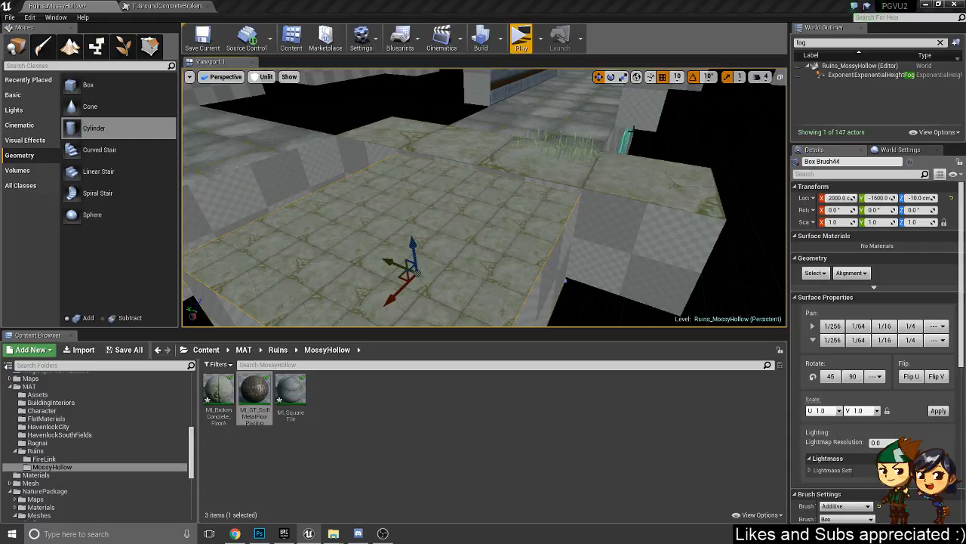
pyautogui.moveTo(413, 248); pyautogui.dragTo(414, 250)
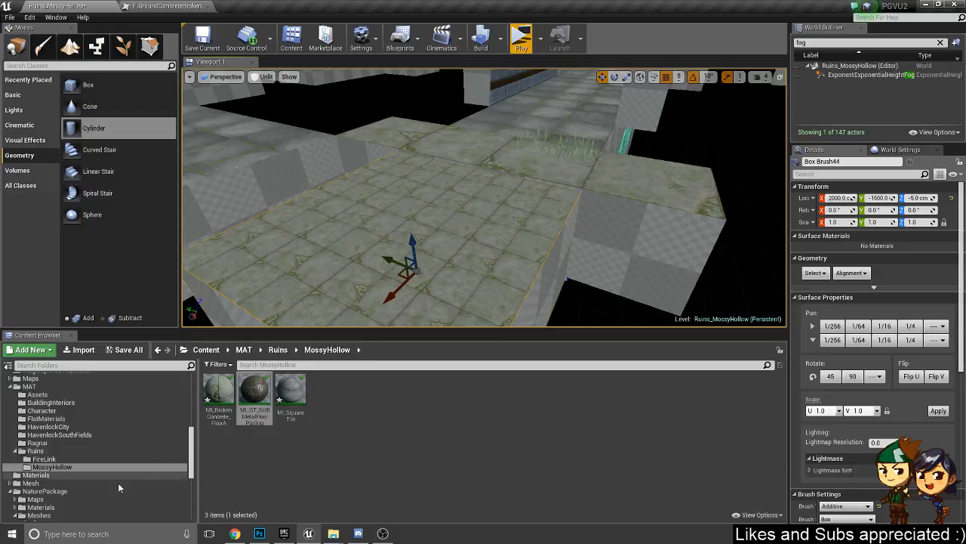
# - Apply the MI_GT_FireLink_StoneFloor material from the FireLink folder to the top surface of the lowered floor
pyautogui.click(44, 458)
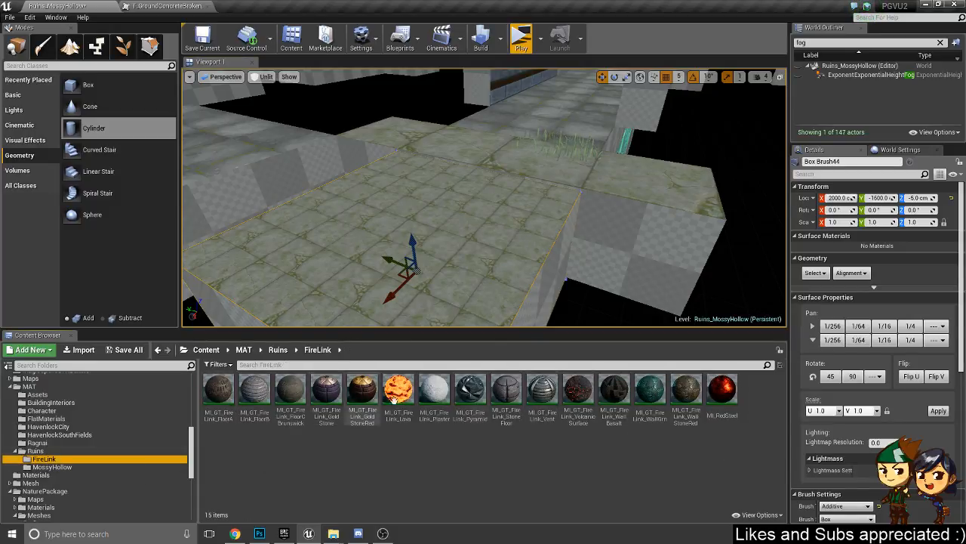
pyautogui.click(505, 395)
pyautogui.click(492, 253)
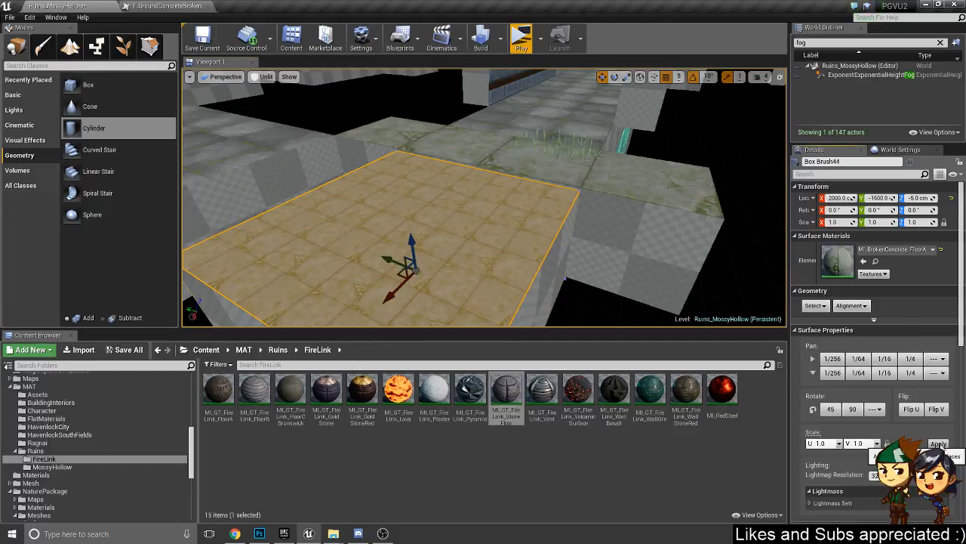
pyautogui.click(864, 260)
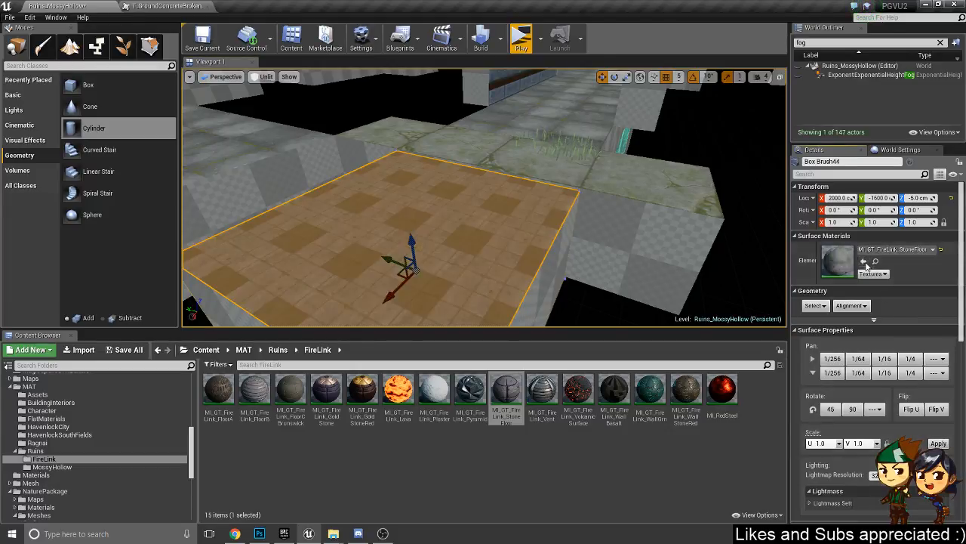
# - Scale the top surface texture of the lowered floor, Box Brush44, to U 4.0 and V 4.0
pyautogui.click(861, 443)
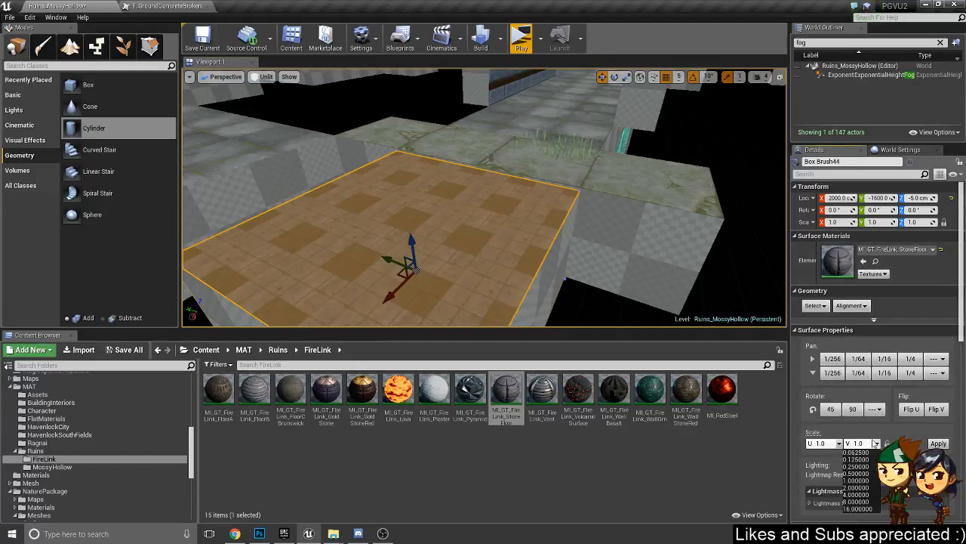
pyautogui.click(859, 496)
pyautogui.click(939, 444)
pyautogui.moveTo(602, 221)
pyautogui.mouseDown(button='right')
pyautogui.moveTo(623, 232)
pyautogui.moveTo(602, 221)
pyautogui.mouseUp(button='right')
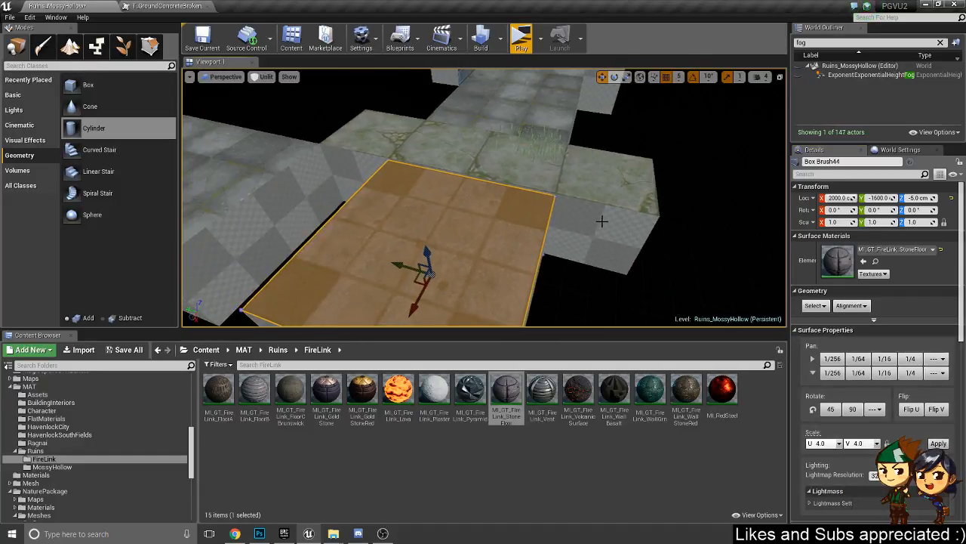
pyautogui.press('Escape')
# - Tilt the lowered floor, Box Brush44, slightly unevenly to about 0.19° around X and 0.91° around Y
pyautogui.click(483, 271)
pyautogui.press('e')
pyautogui.moveTo(471, 266); pyautogui.dragTo(468, 256)
pyautogui.moveTo(473, 142); pyautogui.dragTo(484, 152, button='right')
pyautogui.moveTo(431, 241); pyautogui.dragTo(432, 248)
pyautogui.moveTo(458, 152)
pyautogui.mouseDown(button='right')
pyautogui.moveTo(450, 142)
pyautogui.moveTo(453, 159)
pyautogui.moveTo(456, 151)
pyautogui.moveTo(438, 181)
pyautogui.mouseUp(button='right')
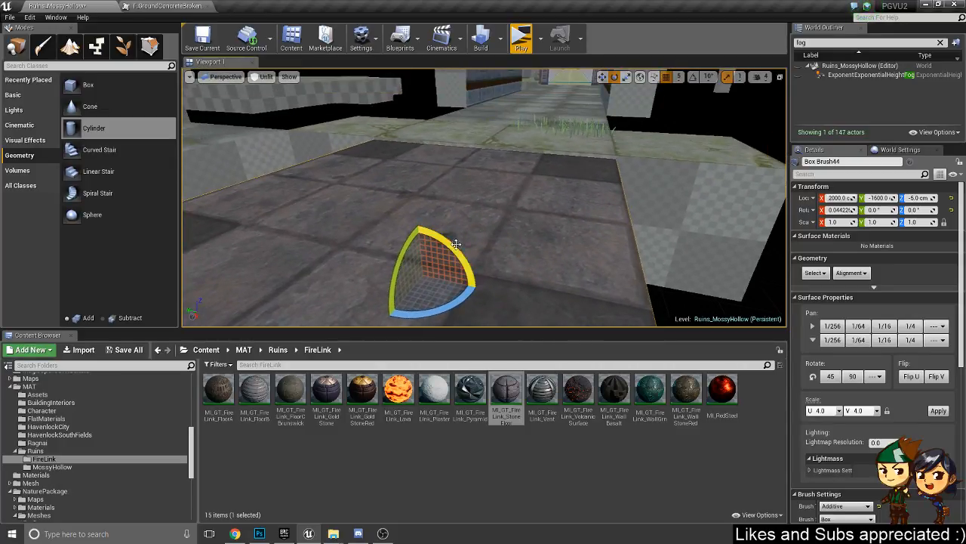
pyautogui.moveTo(456, 244); pyautogui.dragTo(452, 249)
pyautogui.moveTo(383, 244); pyautogui.dragTo(411, 249)
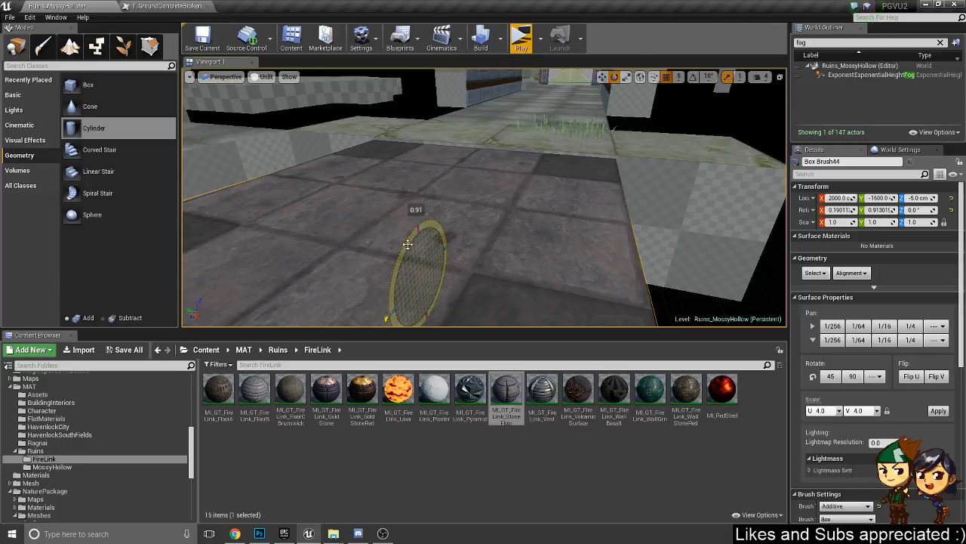
pyautogui.moveTo(408, 245); pyautogui.dragTo(408, 245)
pyautogui.press('d')
pyautogui.moveTo(407, 244); pyautogui.dragTo(317, 238, button='right')
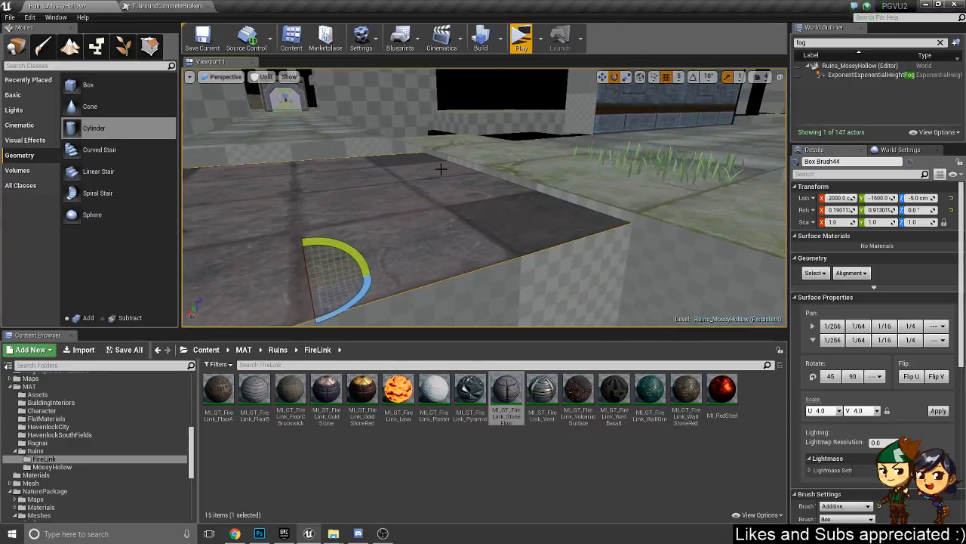
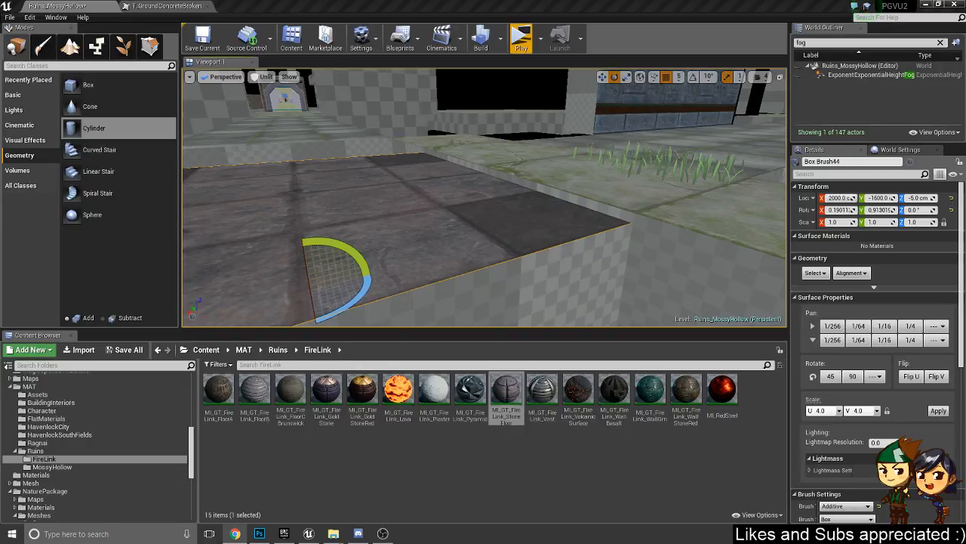
pyautogui.moveTo(499, 269)
pyautogui.mouseDown(button='right')
pyautogui.moveTo(627, 279)
pyautogui.moveTo(491, 238)
pyautogui.mouseUp(button='right')
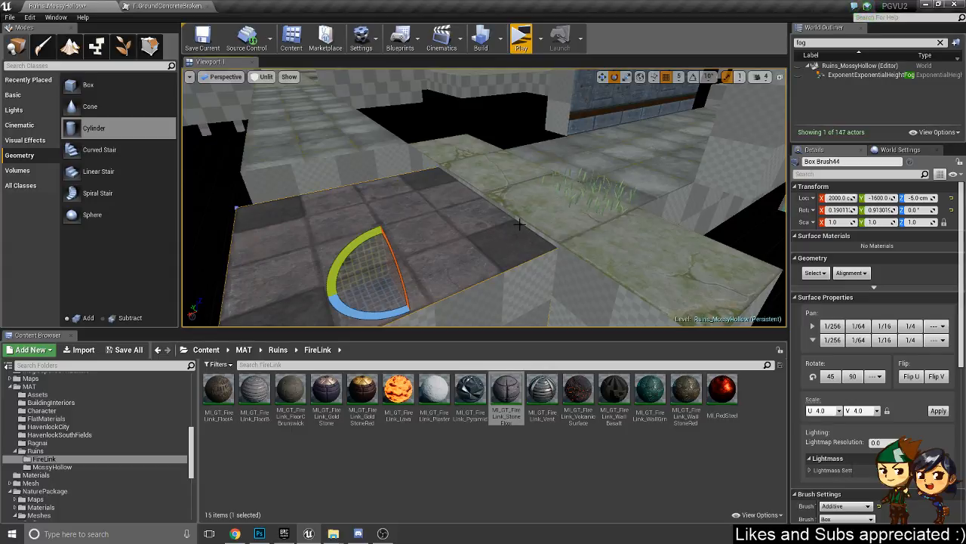
pyautogui.moveTo(479, 221)
pyautogui.mouseDown(button='right')
pyautogui.moveTo(528, 222)
pyautogui.moveTo(483, 216)
pyautogui.mouseUp(button='right')
pyautogui.click(418, 182)
pyautogui.moveTo(531, 237); pyautogui.dragTo(529, 227, button='right')
pyautogui.press('w')
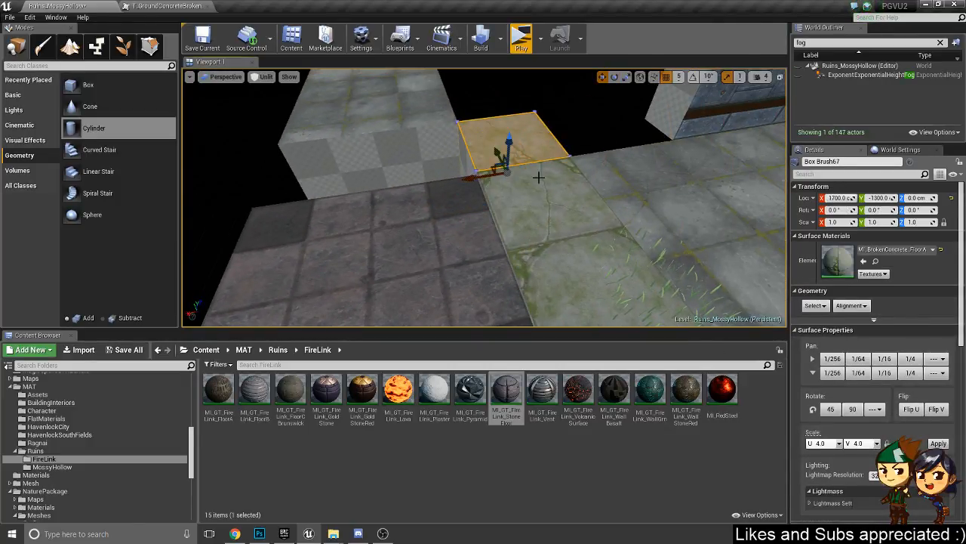
pyautogui.moveTo(538, 176); pyautogui.dragTo(494, 141, button='right')
pyautogui.moveTo(455, 135)
pyautogui.mouseDown()
pyautogui.moveTo(423, 138)
pyautogui.moveTo(389, 168)
pyautogui.moveTo(401, 143)
pyautogui.mouseUp()
pyautogui.hotkey('ctrl', 'z')
# - Set the position snap to 50 and duplicate the end border tile, Box Brush97, to X 1900, Y -1300
pyautogui.click(678, 77)
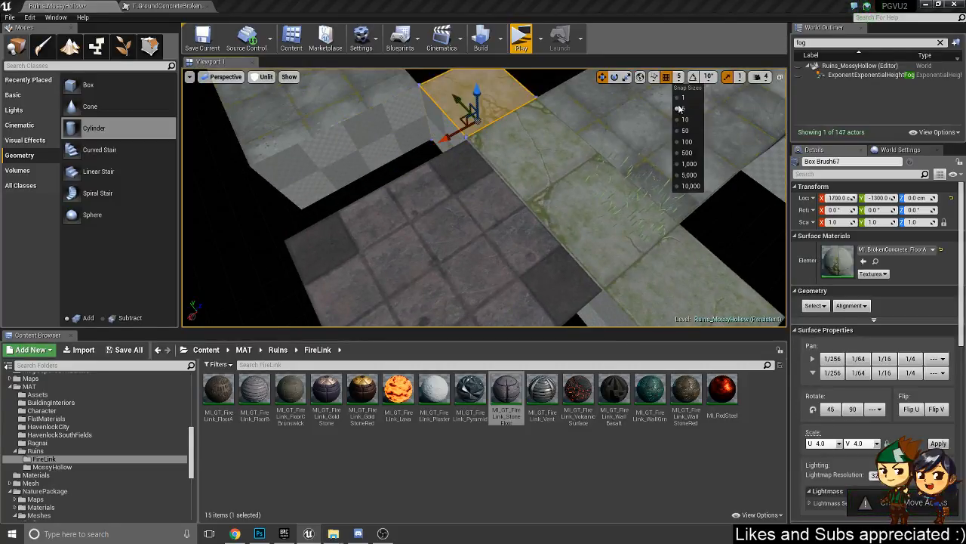
pyautogui.click(683, 126)
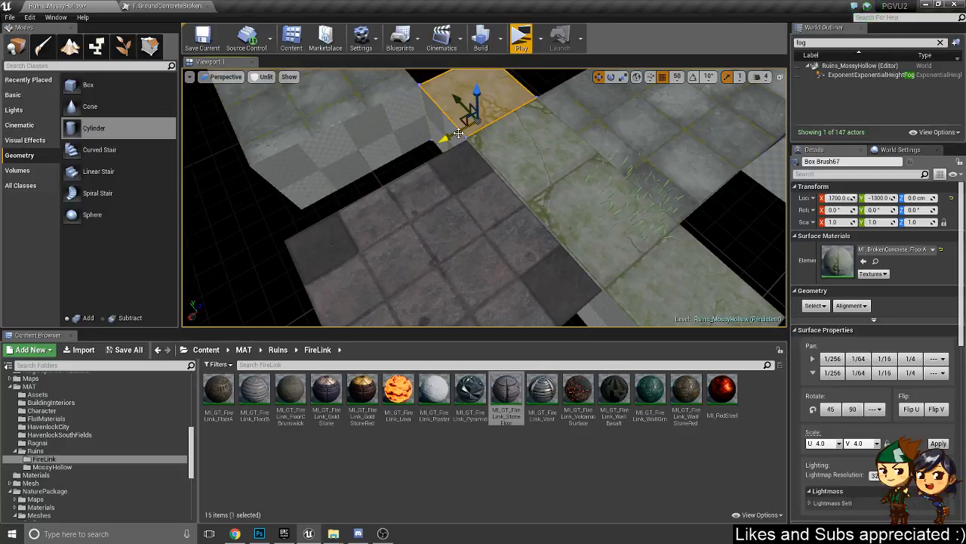
pyautogui.moveTo(451, 137)
pyautogui.keyDown('alt'); pyautogui.mouseDown()
pyautogui.moveTo(419, 155)
pyautogui.moveTo(438, 140)
pyautogui.moveTo(464, 142)
pyautogui.mouseUp(); pyautogui.keyUp('alt')
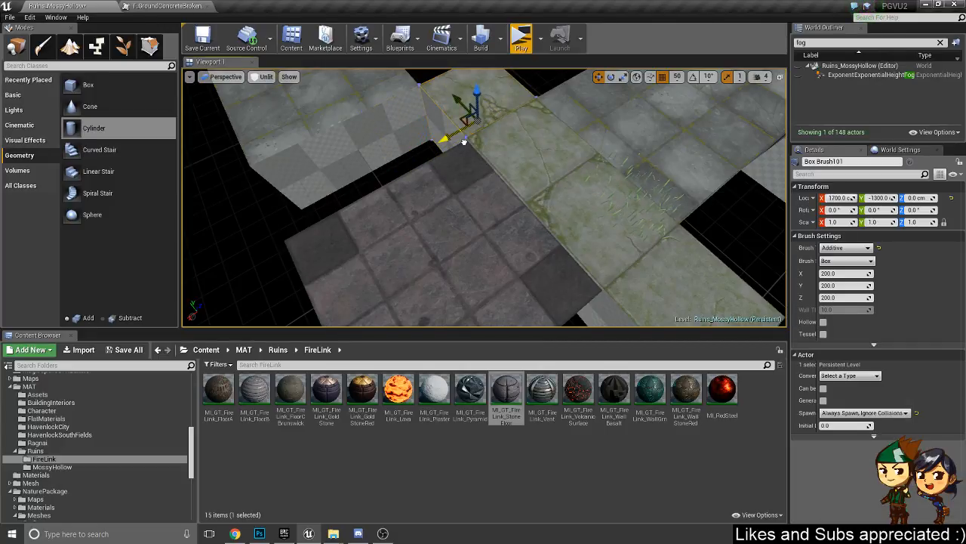
pyautogui.press('Delete')
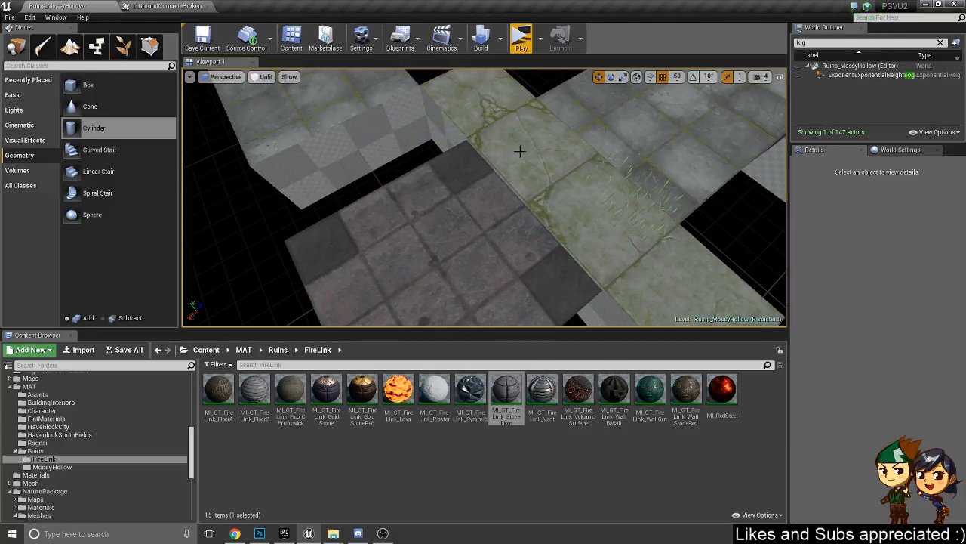
pyautogui.click(528, 157)
pyautogui.click(653, 270)
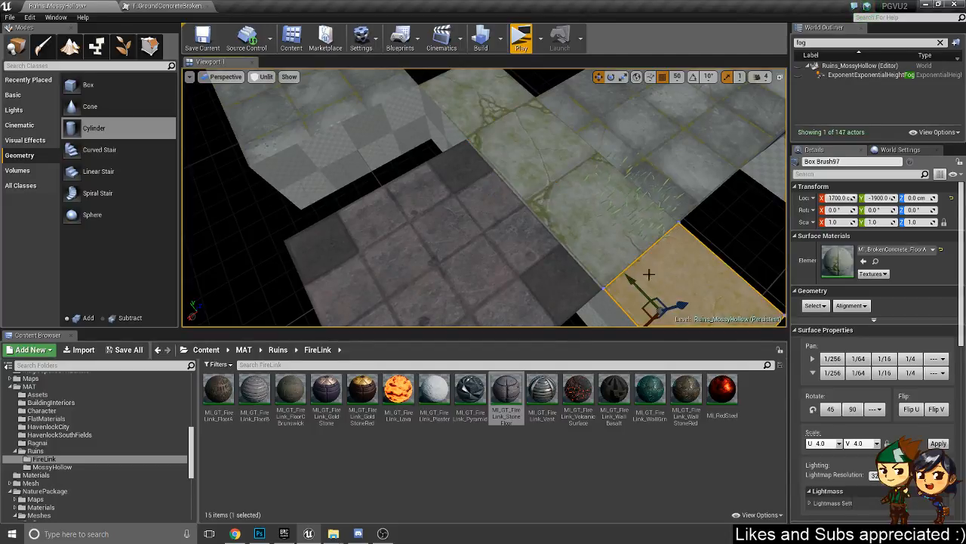
pyautogui.moveTo(650, 274); pyautogui.dragTo(650, 297, button='right')
pyautogui.keyDown('alt'); pyautogui.moveTo(635, 268); pyautogui.dragTo(391, 121); pyautogui.keyUp('alt')
pyautogui.moveTo(391, 120)
pyautogui.mouseDown(button='right')
pyautogui.moveTo(332, 95)
pyautogui.moveTo(359, 75)
pyautogui.mouseUp(button='right')
pyautogui.moveTo(492, 86); pyautogui.dragTo(492, 128, button='right')
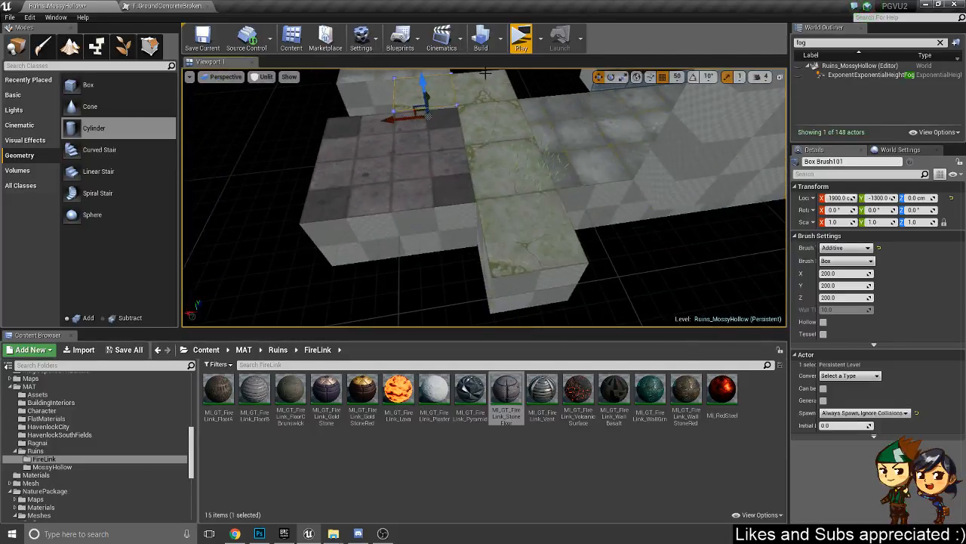
# - Duplicate border tiles Box Brush89 and Box Brush67 to X 1900, Y -1900 and X 2100, Y -1900 along the lowered floor's edge
pyautogui.click(492, 111)
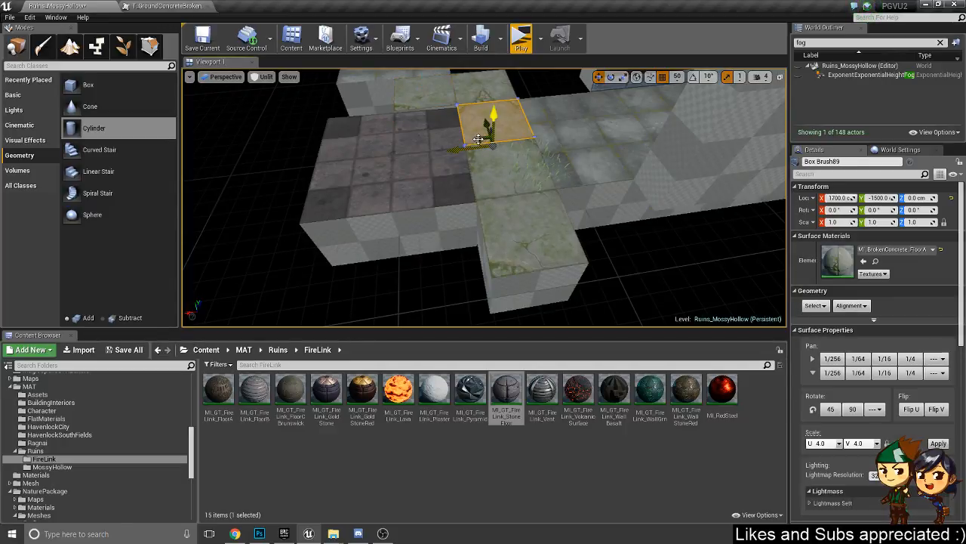
pyautogui.keyDown('alt'); pyautogui.moveTo(484, 141); pyautogui.dragTo(432, 257); pyautogui.keyUp('alt')
pyautogui.click(484, 92)
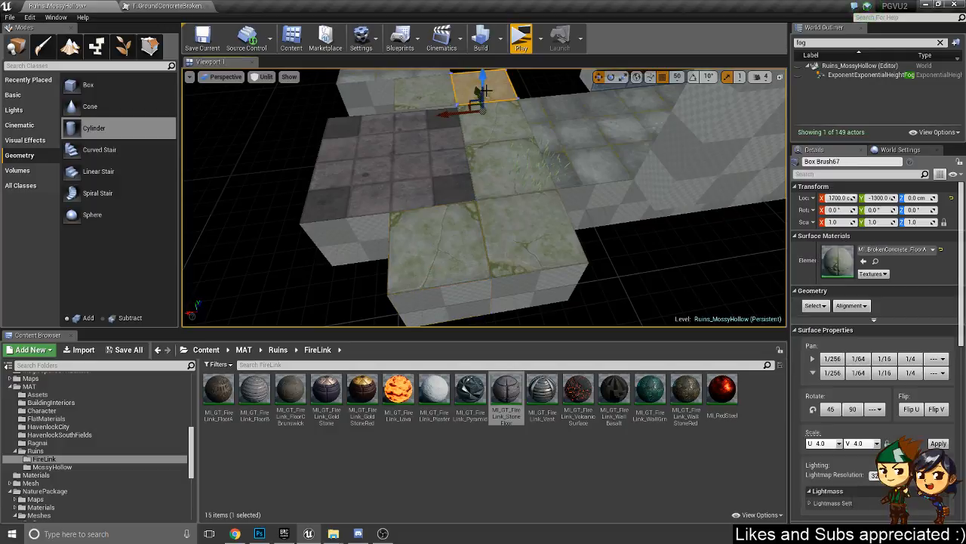
pyautogui.moveTo(475, 105)
pyautogui.keyDown('alt'); pyautogui.mouseDown()
pyautogui.moveTo(320, 270)
pyautogui.moveTo(340, 286)
pyautogui.mouseUp(); pyautogui.keyUp('alt')
pyautogui.click(476, 154)
pyautogui.moveTo(515, 219)
pyautogui.mouseDown(button='right')
pyautogui.moveTo(453, 221)
pyautogui.moveTo(515, 219)
pyautogui.mouseUp(button='right')
pyautogui.click(414, 233)
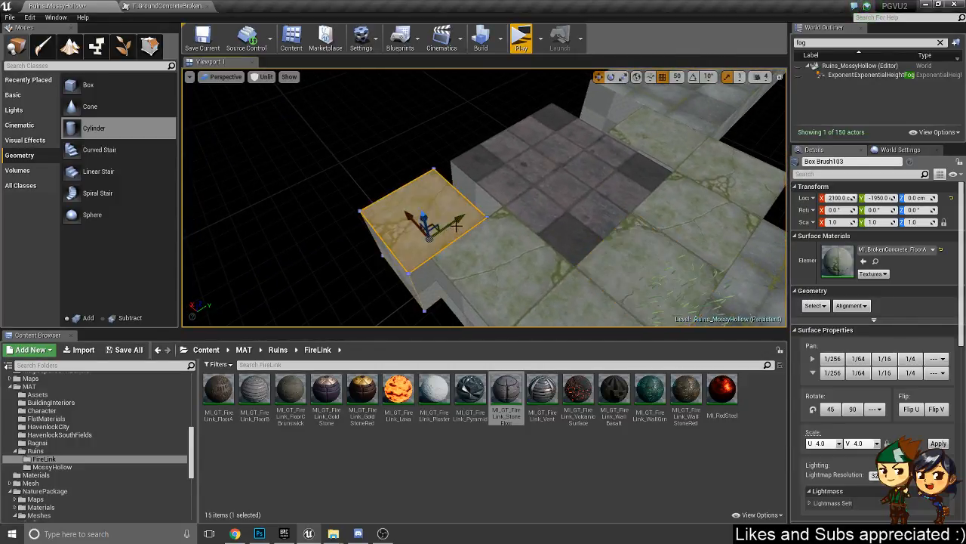
pyautogui.moveTo(455, 225); pyautogui.dragTo(472, 214)
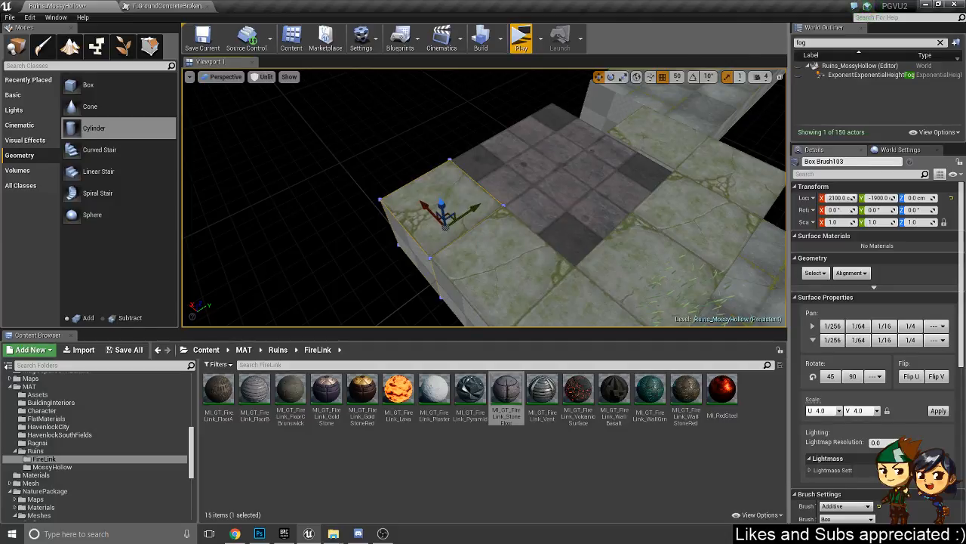
# - Duplicate a mossy border tile from the opposite edge to X 2300, Y -1900 as the corner of the new row
pyautogui.moveTo(598, 151); pyautogui.dragTo(597, 151, button='right')
pyautogui.click(663, 214)
pyautogui.moveTo(662, 214); pyautogui.dragTo(662, 214, button='right')
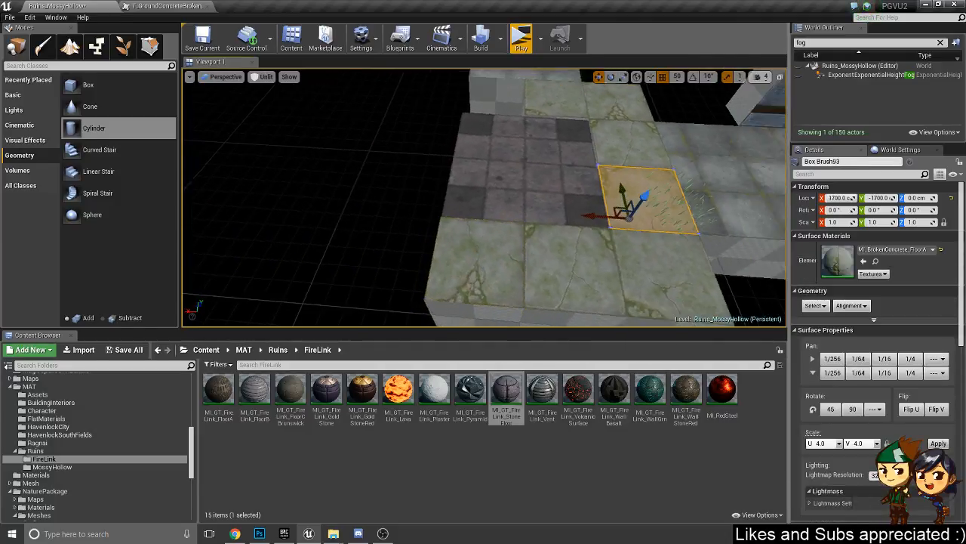
pyautogui.moveTo(624, 126); pyautogui.dragTo(624, 126, button='right')
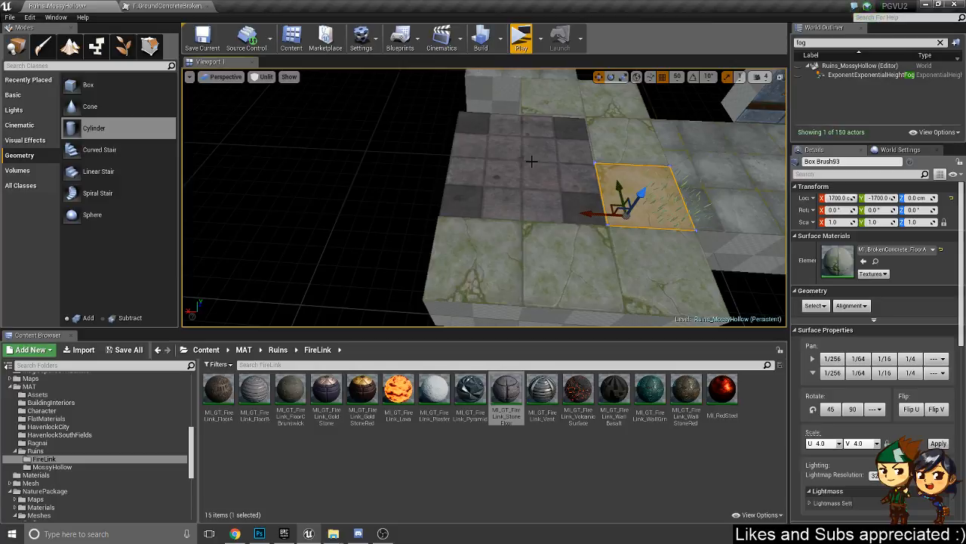
pyautogui.click(612, 134)
pyautogui.moveTo(599, 216); pyautogui.dragTo(599, 216, button='right')
pyautogui.moveTo(589, 168); pyautogui.dragTo(589, 168, button='right')
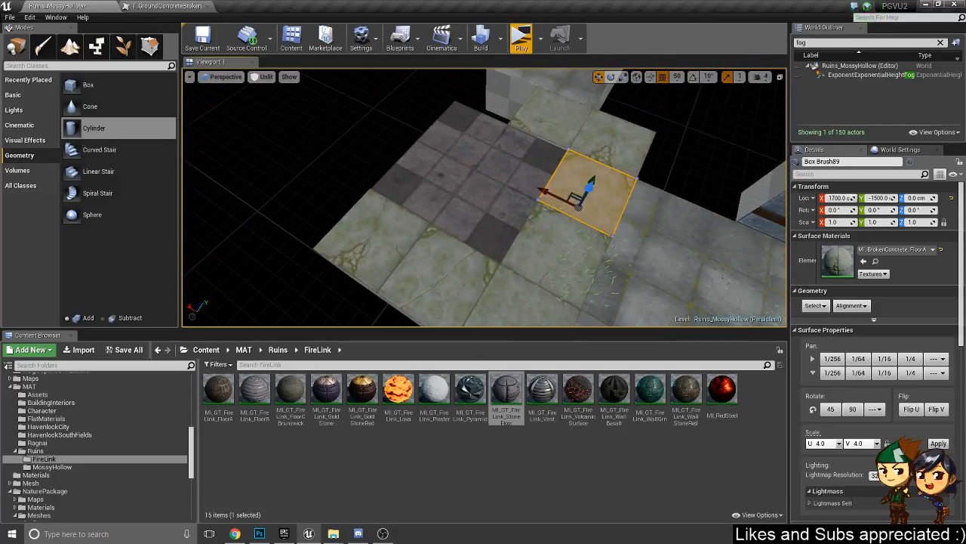
pyautogui.click(558, 143)
pyautogui.moveTo(540, 130)
pyautogui.keyDown('alt'); pyautogui.mouseDown()
pyautogui.moveTo(302, 204)
pyautogui.moveTo(320, 194)
pyautogui.mouseUp(); pyautogui.keyUp('alt')
pyautogui.press('f')
pyautogui.scroll(-8, 504, 241)
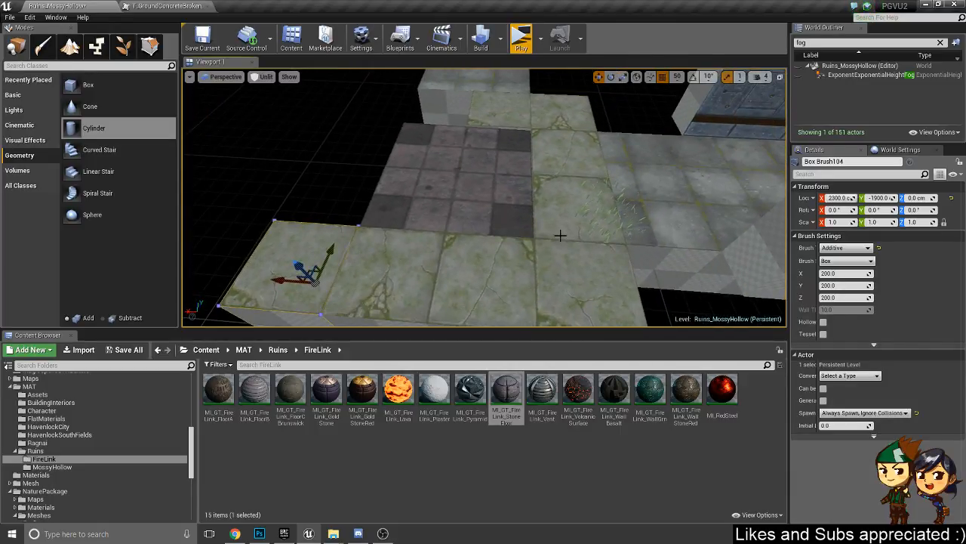
# - Duplicate border tile Box Brush102 to the opposite edge of the lowered floor, extending the row beside Box Brush101
pyautogui.moveTo(557, 164); pyautogui.dragTo(565, 167, button='right')
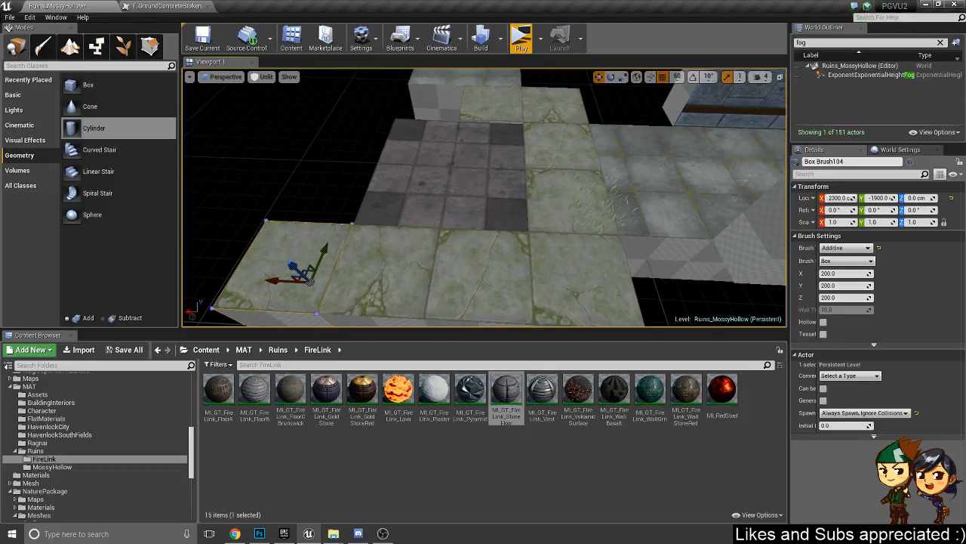
pyautogui.click(513, 264)
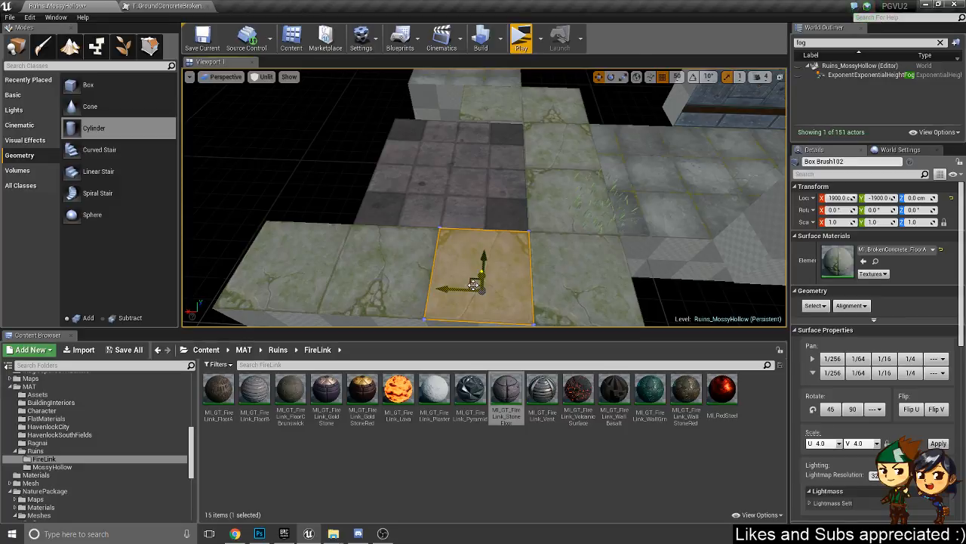
pyautogui.moveTo(467, 275)
pyautogui.keyDown('alt'); pyautogui.mouseDown()
pyautogui.moveTo(319, 161)
pyautogui.moveTo(381, 124)
pyautogui.moveTo(426, 115)
pyautogui.mouseUp(); pyautogui.keyUp('alt')
pyautogui.click(548, 161)
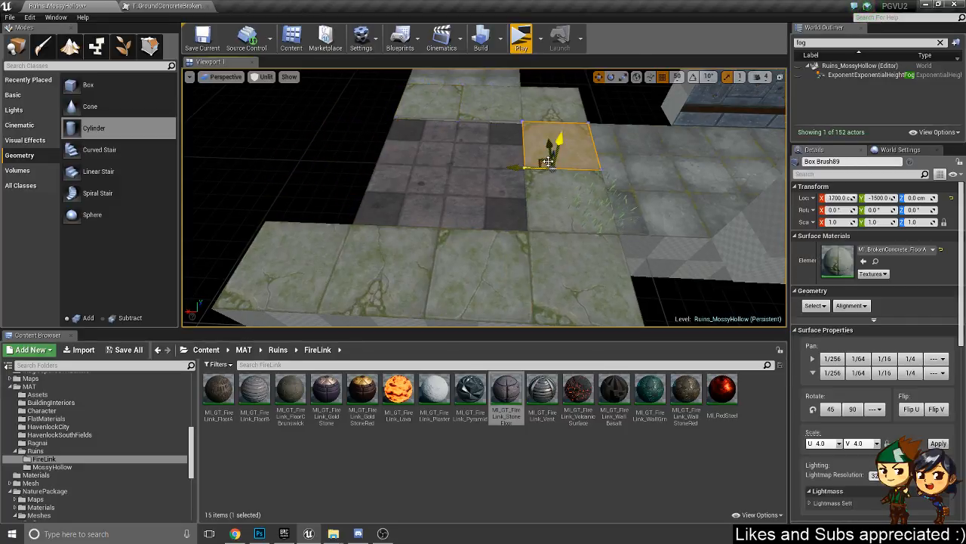
pyautogui.moveTo(542, 164)
pyautogui.keyDown('alt'); pyautogui.mouseDown()
pyautogui.moveTo(340, 177)
pyautogui.moveTo(336, 210)
pyautogui.mouseUp(); pyautogui.keyUp('alt')
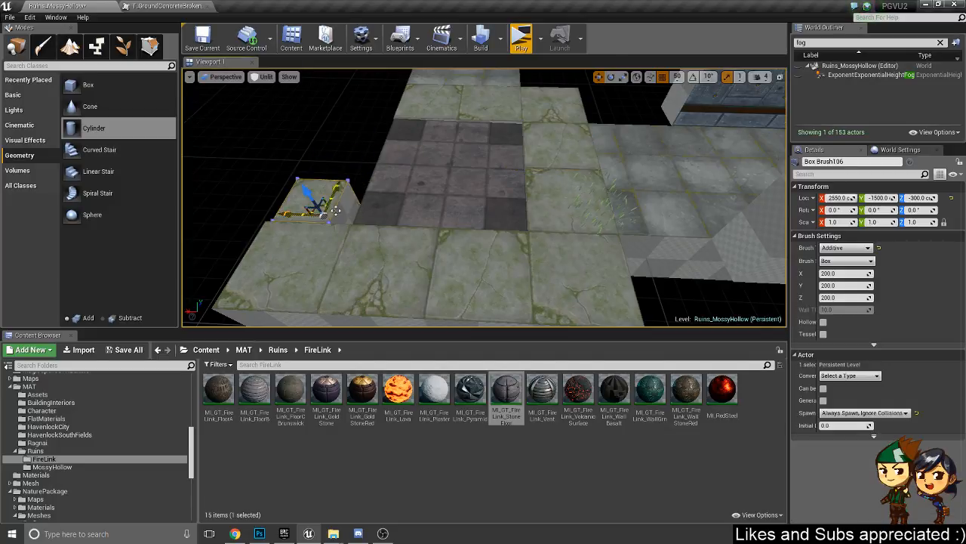
pyautogui.press('Delete')
# - Duplicate border tile Box Brush89 to the lowered floor's open side, directly beside the corner tile at Y -1900
pyautogui.click(532, 162)
pyautogui.press('f')
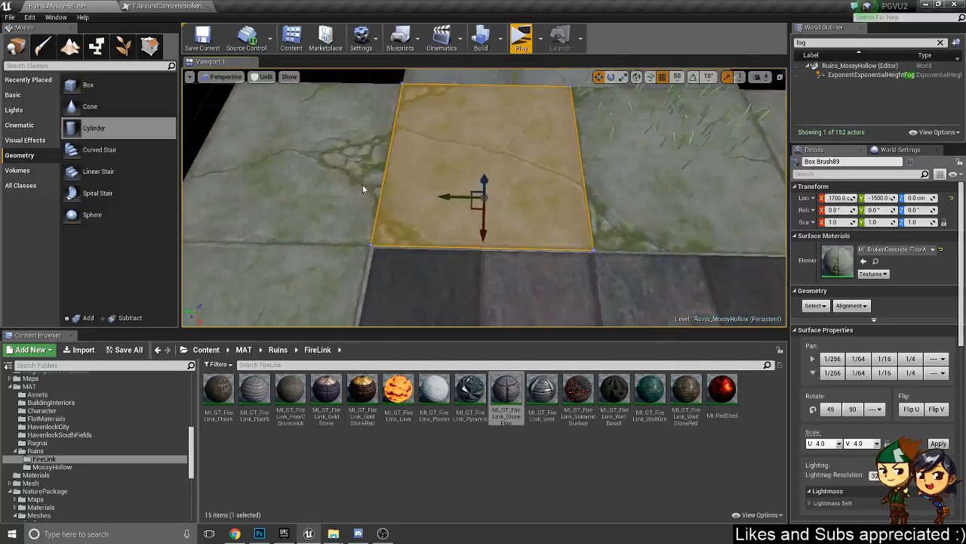
pyautogui.scroll(-5, 362, 188)
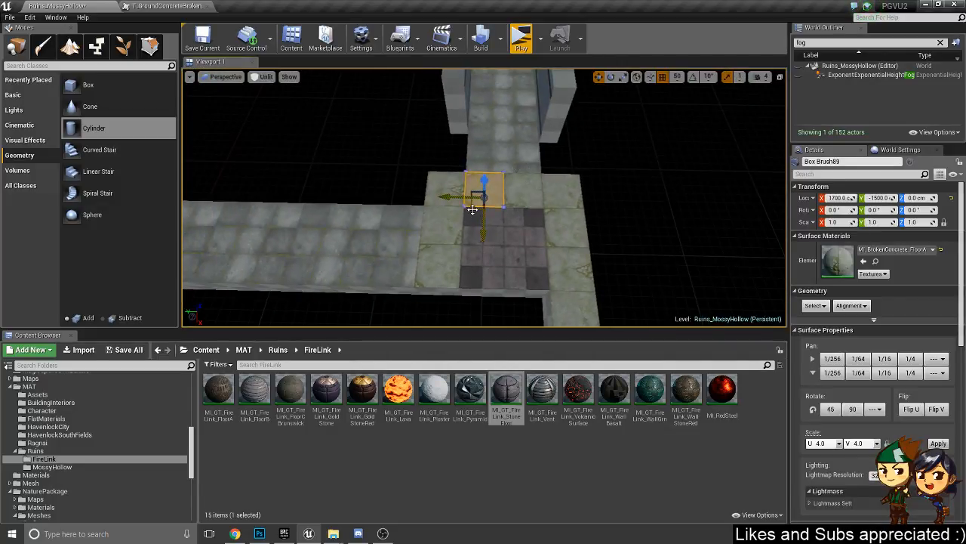
pyautogui.moveTo(473, 210); pyautogui.dragTo(486, 234, button='right')
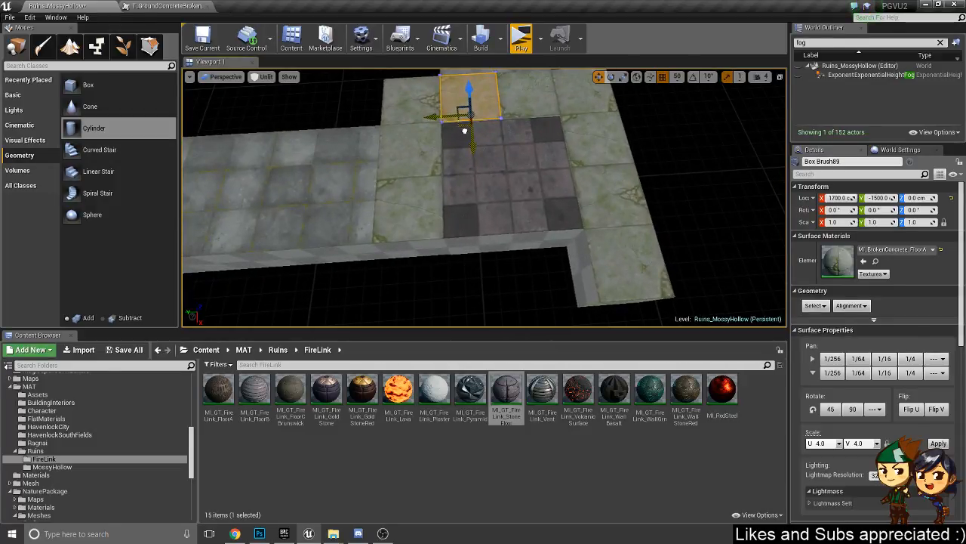
pyautogui.keyDown('alt'); pyautogui.moveTo(464, 130); pyautogui.dragTo(538, 273); pyautogui.keyUp('alt')
# - Duplicate Box Brush97 to the last corner at X 2300, Y -1300 and Box Brush89 into the remaining gap at X 2300, Y -1500
pyautogui.click(571, 100)
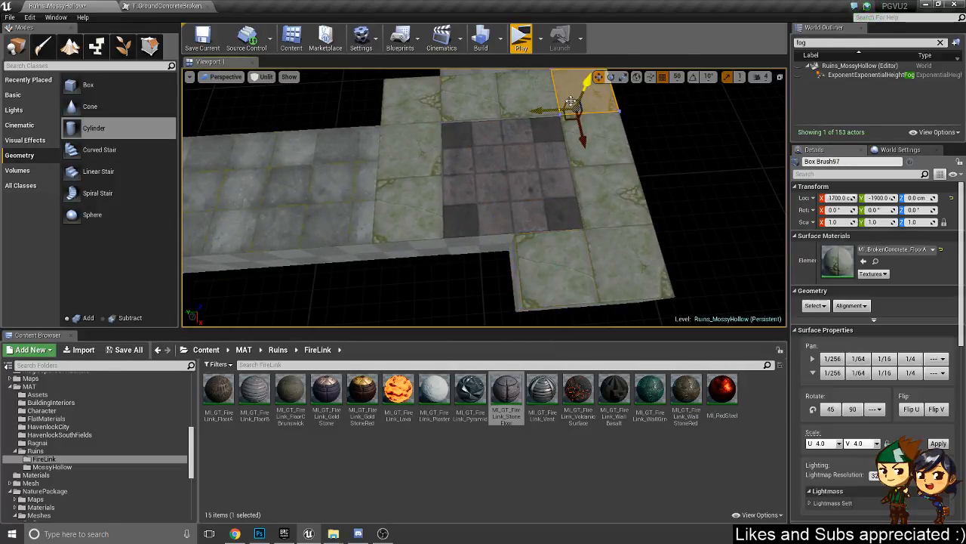
pyautogui.moveTo(564, 120)
pyautogui.keyDown('alt'); pyautogui.mouseDown()
pyautogui.moveTo(410, 285)
pyautogui.moveTo(391, 293)
pyautogui.moveTo(378, 280)
pyautogui.moveTo(405, 278)
pyautogui.mouseUp(); pyautogui.keyUp('alt')
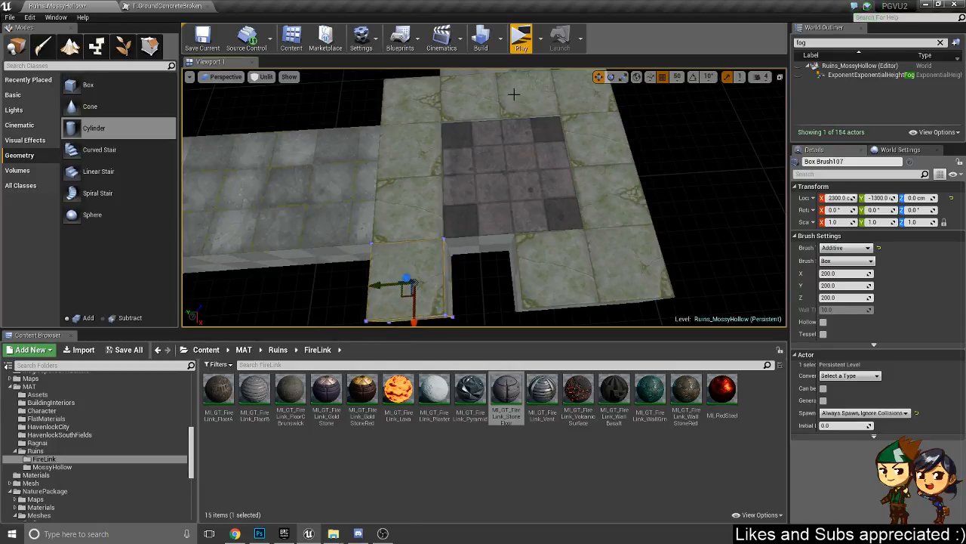
pyautogui.click(465, 123)
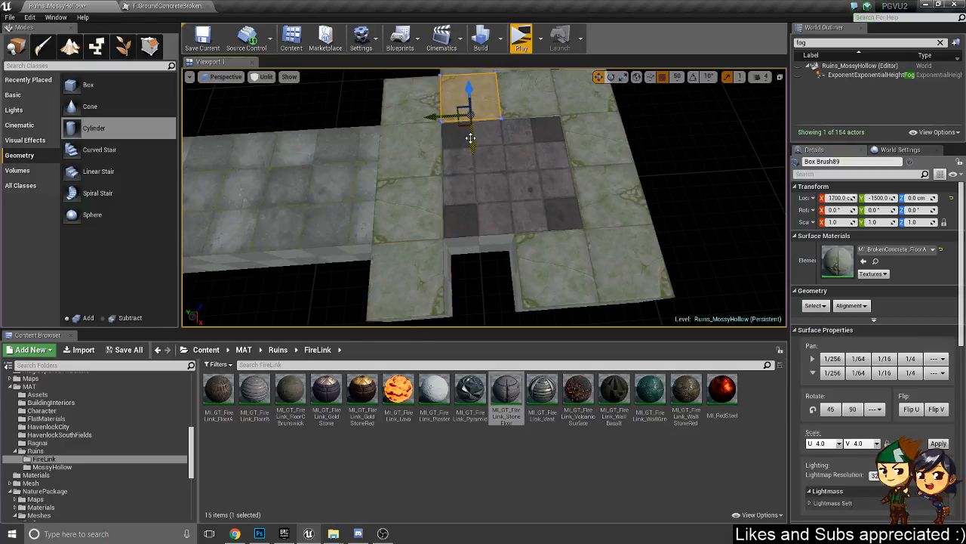
pyautogui.moveTo(470, 138)
pyautogui.keyDown('alt'); pyautogui.mouseDown()
pyautogui.moveTo(467, 223)
pyautogui.moveTo(521, 260)
pyautogui.moveTo(583, 254)
pyautogui.mouseUp(); pyautogui.keyUp('alt')
pyautogui.press('e')
pyautogui.moveTo(546, 299)
pyautogui.keyDown('alt'); pyautogui.mouseDown()
pyautogui.moveTo(473, 300)
pyautogui.moveTo(484, 320)
pyautogui.moveTo(494, 320)
pyautogui.mouseUp(); pyautogui.keyUp('alt')
pyautogui.hotkey('ctrl', 'z')
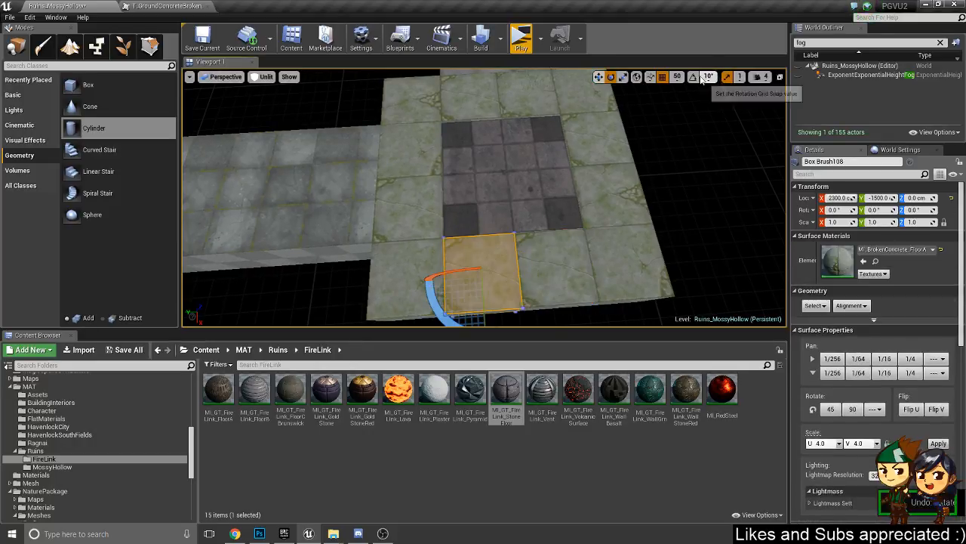
# - Enable the 10° rotation snap and rotate the gap-filling border tile, Box Brush108, to -90° around Z
pyautogui.click(694, 80)
pyautogui.moveTo(589, 157); pyautogui.dragTo(571, 172, button='right')
pyautogui.moveTo(456, 280); pyautogui.dragTo(491, 281)
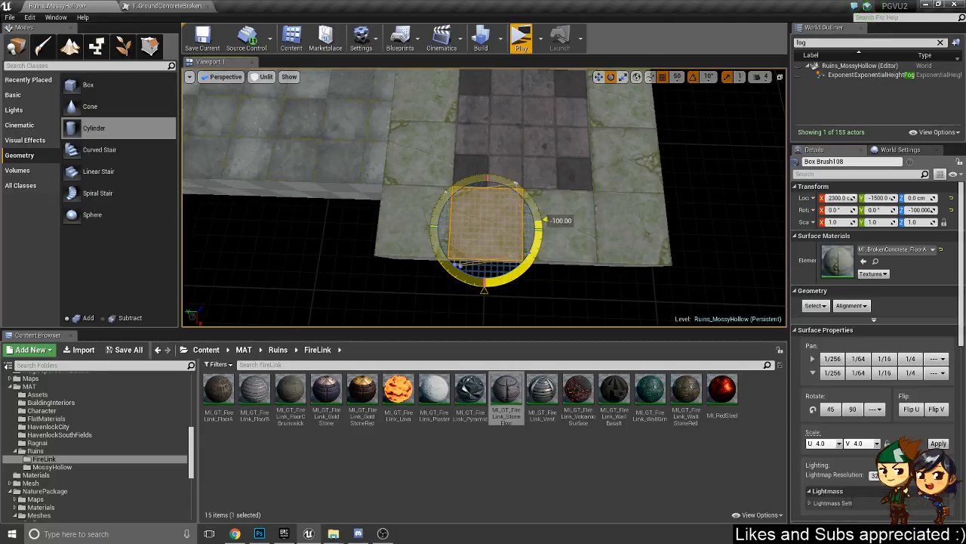
pyautogui.moveTo(455, 310); pyautogui.dragTo(455, 312)
pyautogui.moveTo(514, 162); pyautogui.dragTo(528, 130, button='right')
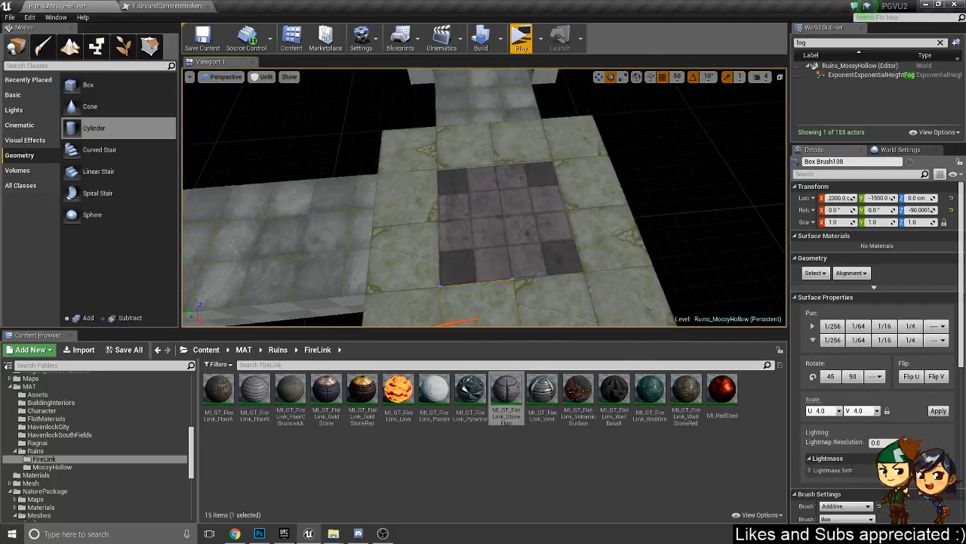
# - Rotate border tile Box Brush103 around Z and corner tile Box Brush97 to -90° around Z
pyautogui.click(589, 241)
pyautogui.moveTo(564, 286); pyautogui.dragTo(545, 274)
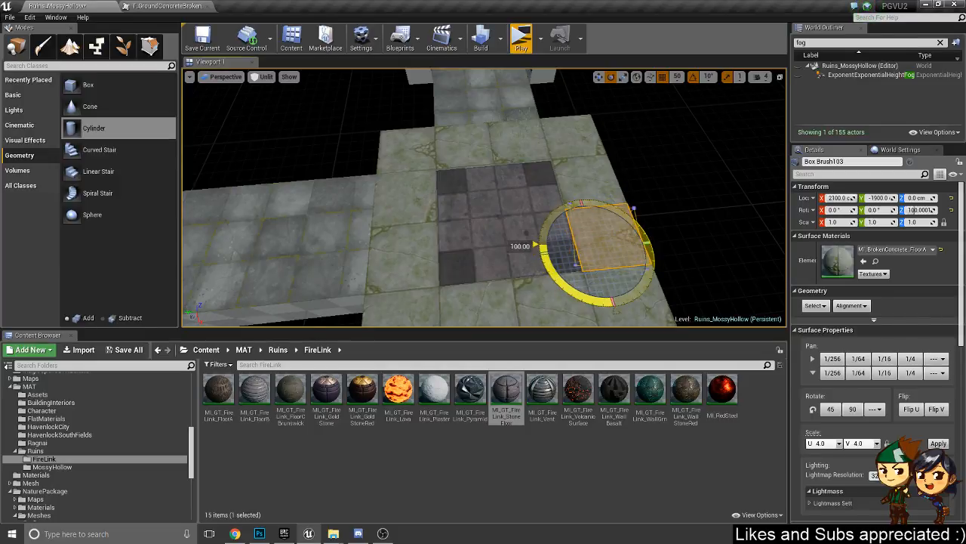
pyautogui.click(572, 149)
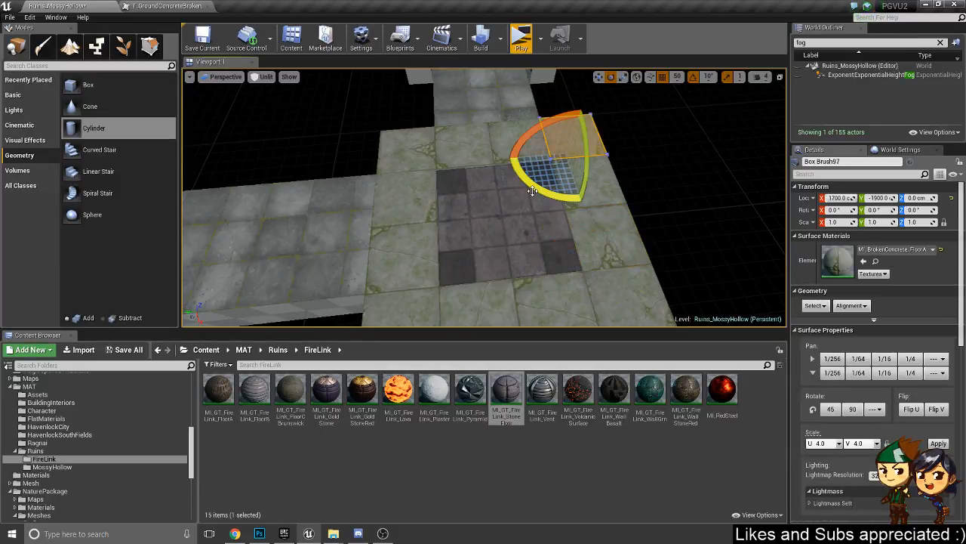
pyautogui.moveTo(534, 191)
pyautogui.mouseDown()
pyautogui.moveTo(625, 165)
pyautogui.moveTo(480, 147)
pyautogui.mouseUp()
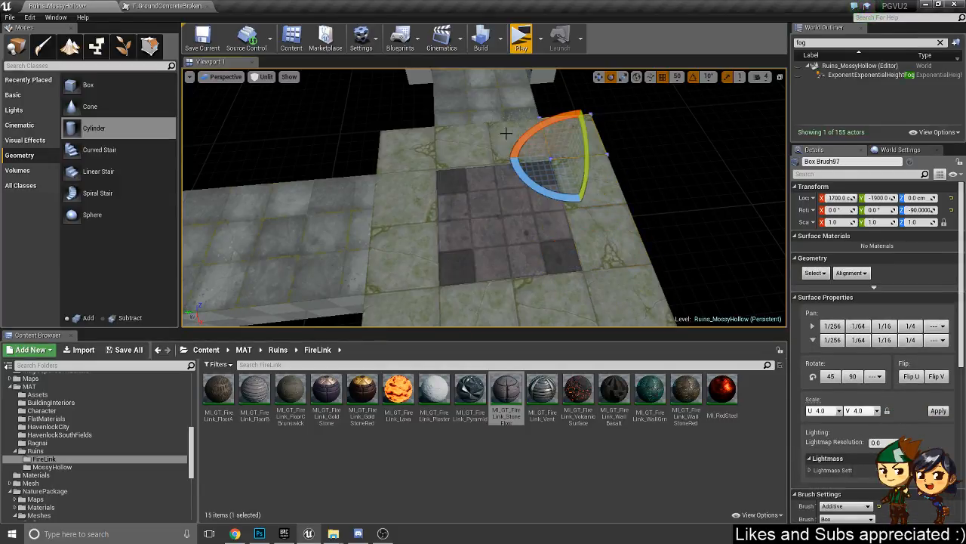
# - Rotate border tile Box Brush101 and corner tile Box Brush67 around Z to vary their mossy crack patterns
pyautogui.click(506, 134)
pyautogui.moveTo(506, 134); pyautogui.dragTo(395, 214, button='right')
pyautogui.click(398, 197)
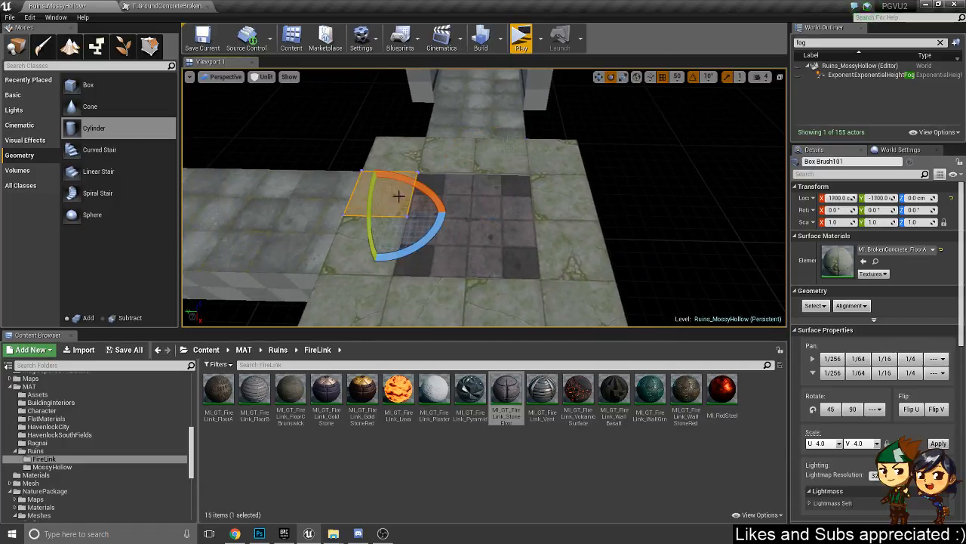
pyautogui.moveTo(414, 253)
pyautogui.mouseDown()
pyautogui.moveTo(437, 239)
pyautogui.moveTo(397, 149)
pyautogui.mouseUp()
pyautogui.click(397, 149)
pyautogui.moveTo(416, 207); pyautogui.dragTo(387, 214)
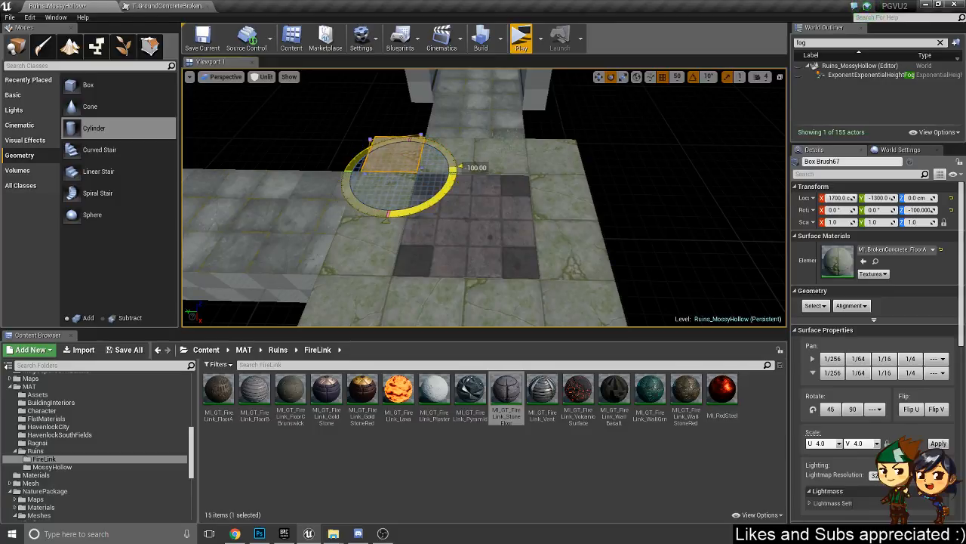
pyautogui.moveTo(453, 177); pyautogui.dragTo(436, 228)
# - Turn off rotation snapping and tilt border tile Box Brush106 slightly, about -1.27° around X and 1.45° around Y
pyautogui.moveTo(416, 236)
pyautogui.mouseDown(button='right')
pyautogui.moveTo(453, 249)
pyautogui.moveTo(442, 261)
pyautogui.moveTo(392, 253)
pyautogui.moveTo(440, 248)
pyautogui.mouseUp(button='right')
pyautogui.click(440, 248)
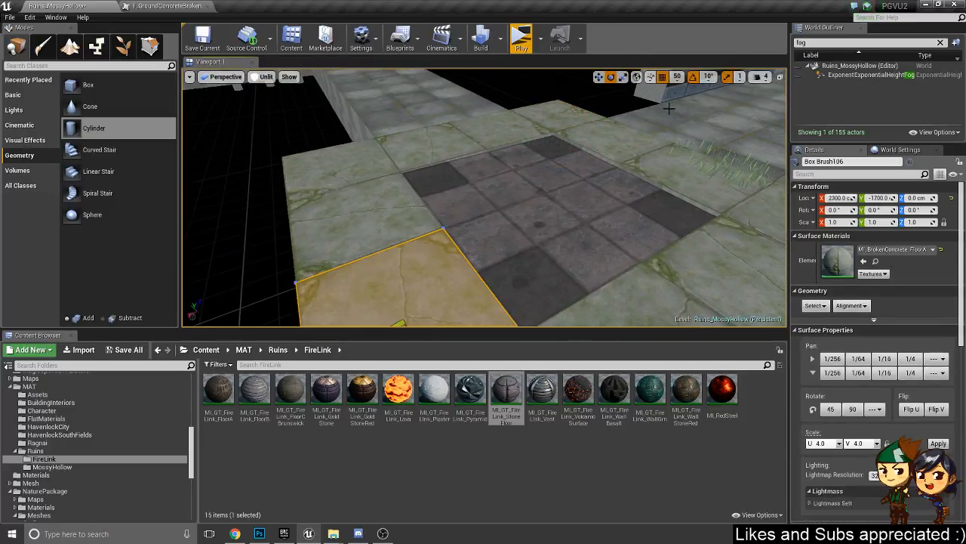
pyautogui.moveTo(654, 166); pyautogui.dragTo(577, 166, button='right')
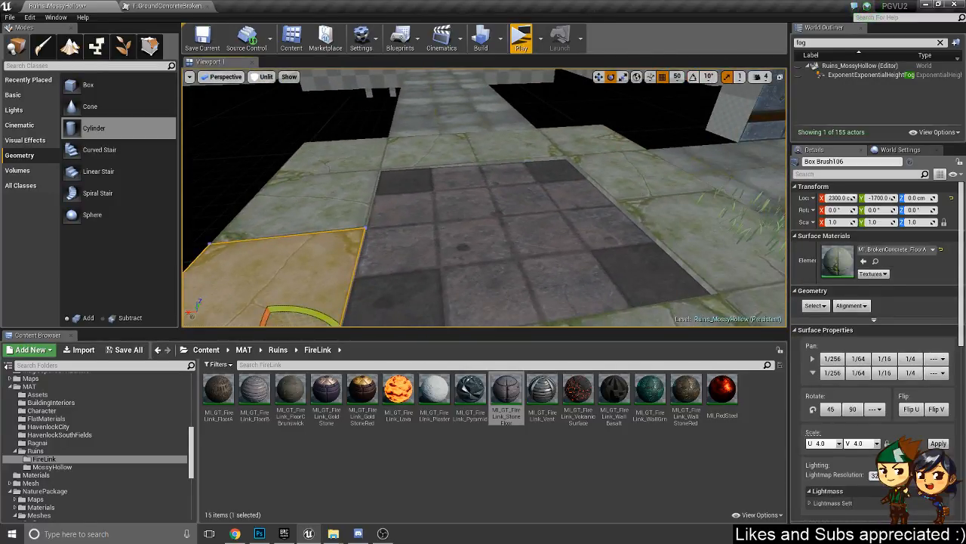
pyautogui.press('f')
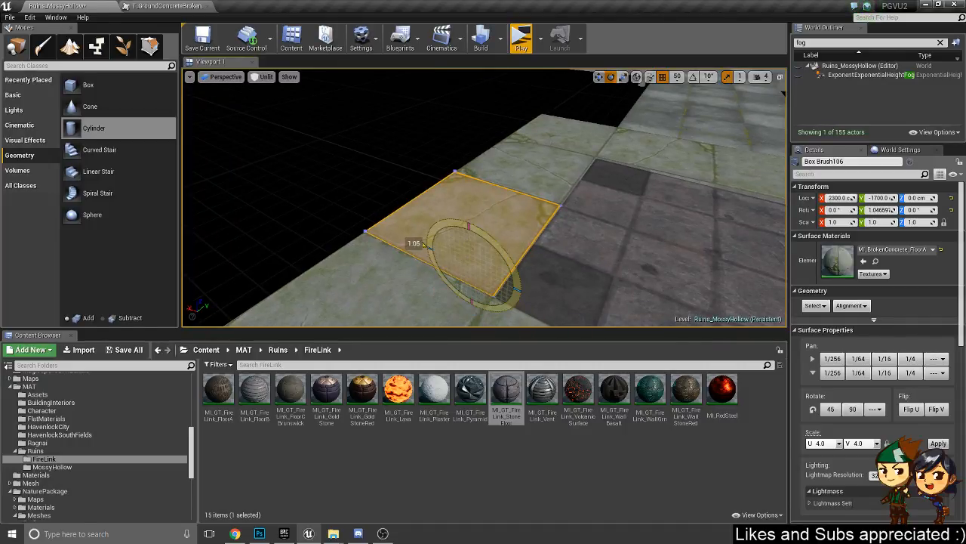
pyautogui.moveTo(425, 245)
pyautogui.mouseDown()
pyautogui.moveTo(502, 250)
pyautogui.moveTo(454, 250)
pyautogui.mouseUp()
pyautogui.moveTo(455, 250)
pyautogui.mouseDown(button='right')
pyautogui.moveTo(468, 255)
pyautogui.moveTo(453, 253)
pyautogui.mouseUp(button='right')
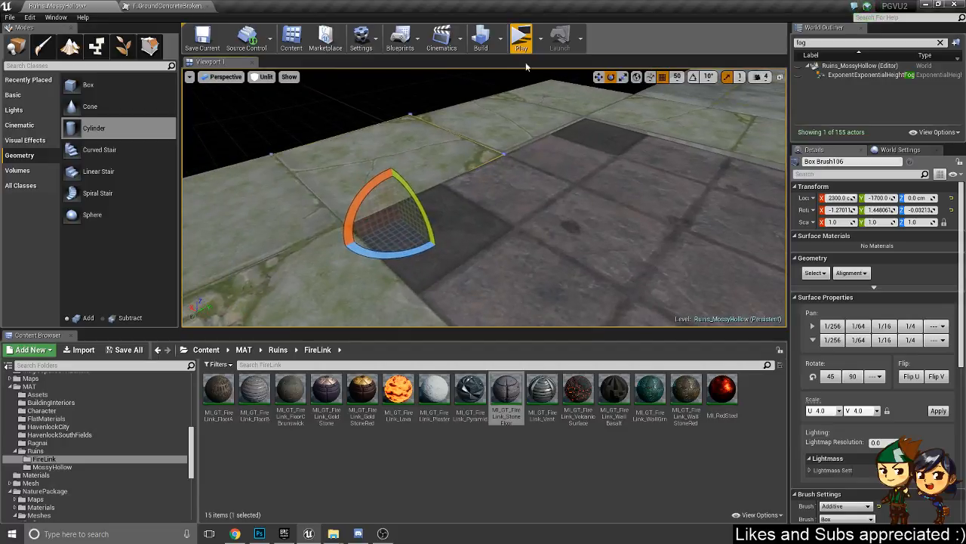
# - Play the level from the sunken floor, run the character across the tiles and into the corridor to check them, and stop the session
pyautogui.rightClick(584, 210)
pyautogui.moveTo(647, 491)
pyautogui.click(838, 461)
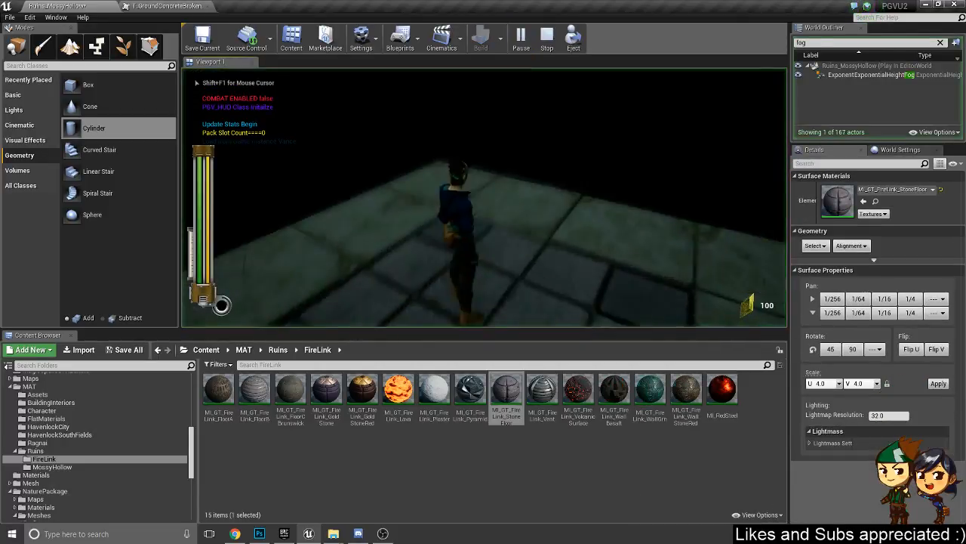
pyautogui.press('w')
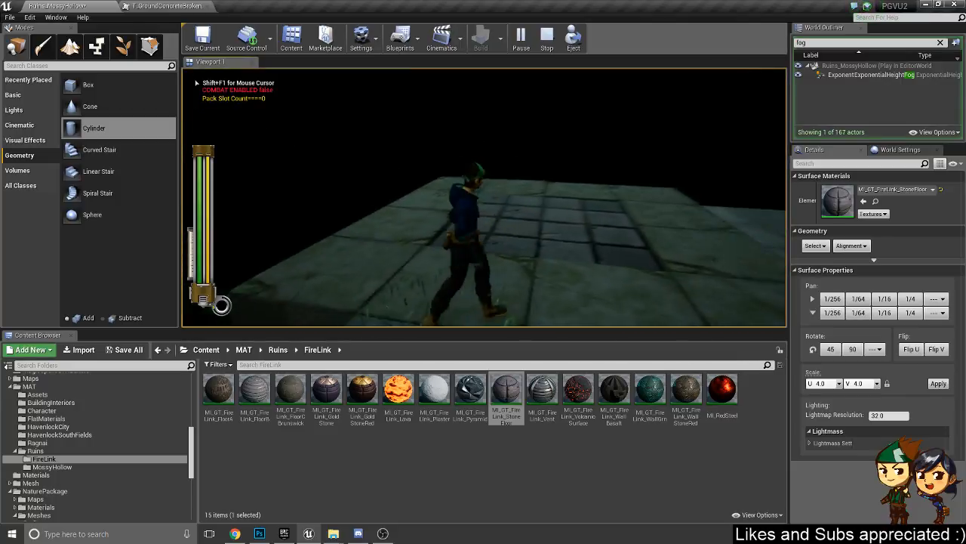
pyautogui.press('w')
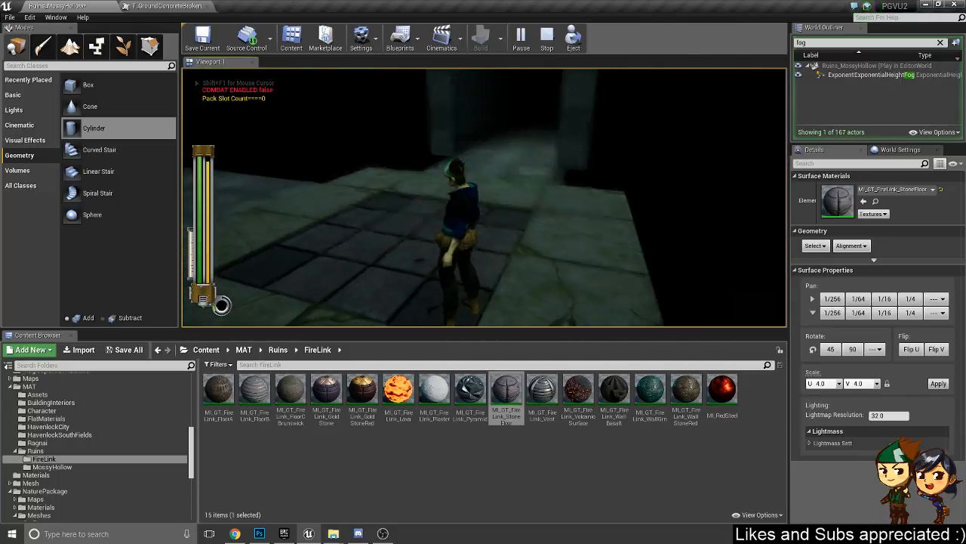
pyautogui.press('w')
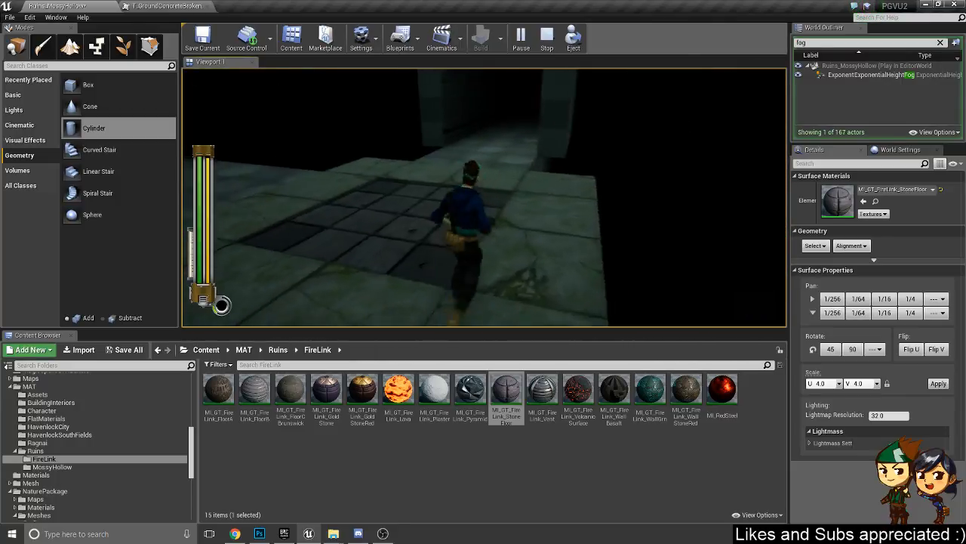
pyautogui.press('w')
pyautogui.press('s')
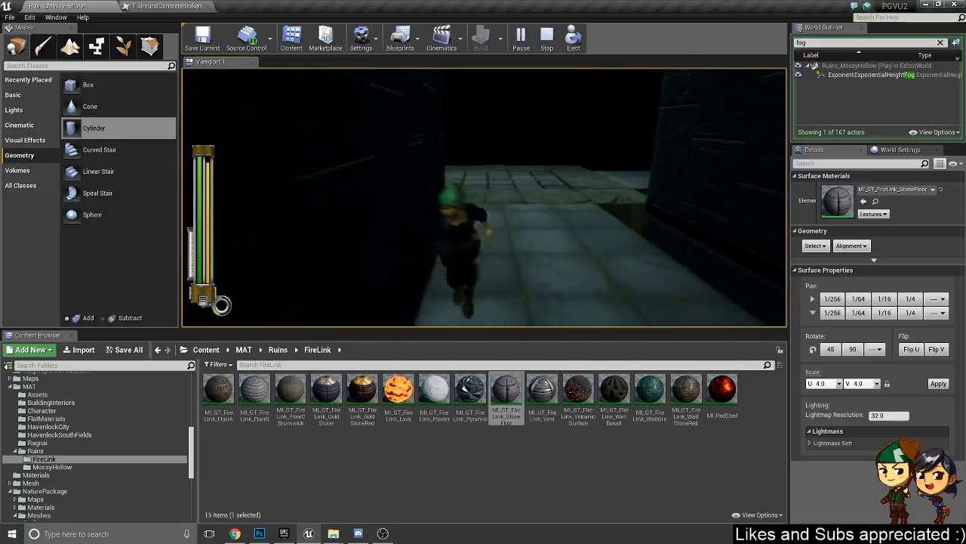
pyautogui.press('w')
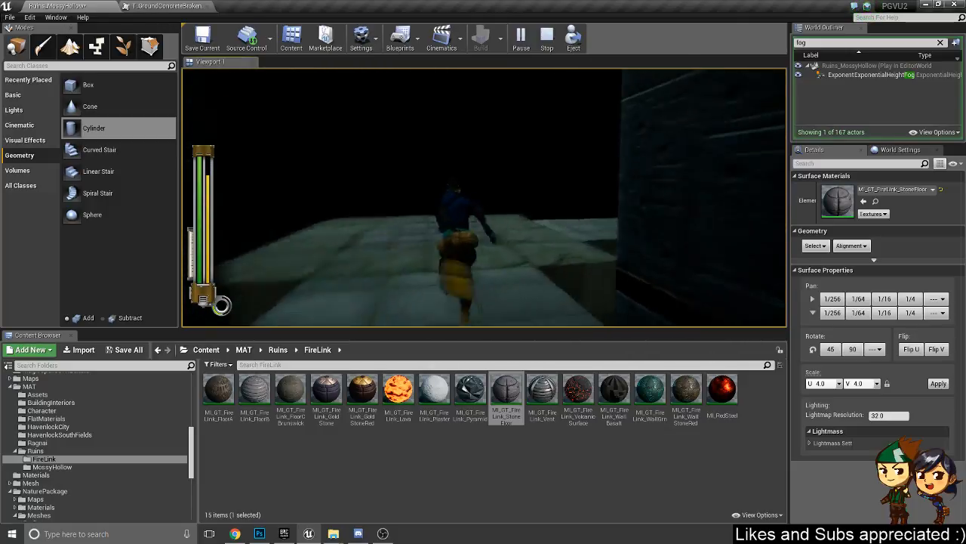
pyautogui.press('Escape')
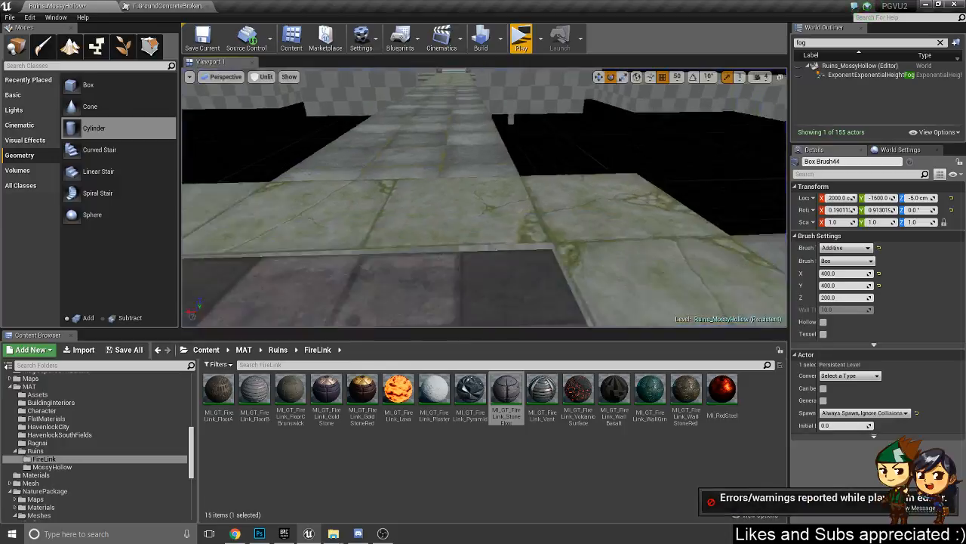
# - Move the corridor wall Box Brush60 along X to 1200, towards the mossy tile border
pyautogui.moveTo(424, 200)
pyautogui.mouseDown(button='right')
pyautogui.moveTo(396, 227)
pyautogui.moveTo(430, 232)
pyautogui.moveTo(424, 200)
pyautogui.mouseUp(button='right')
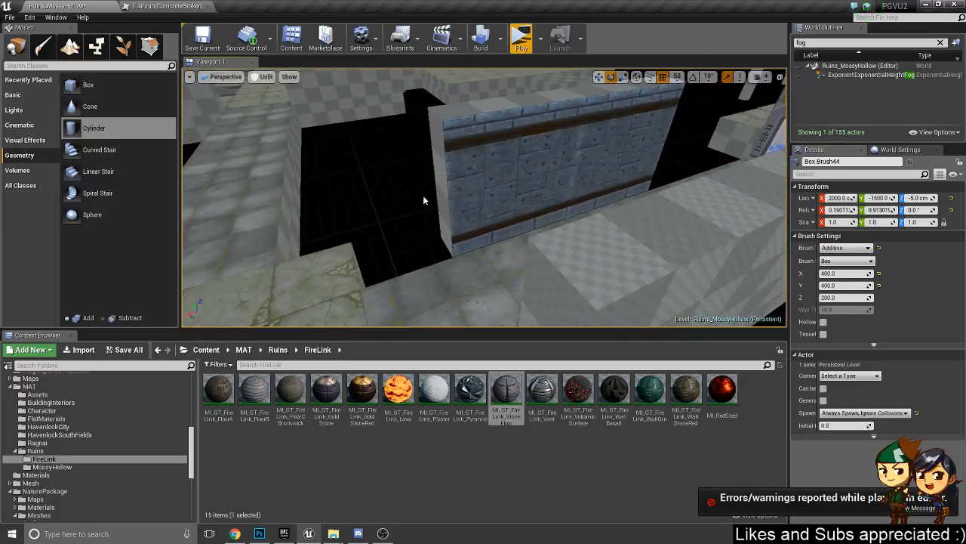
pyautogui.click(468, 158)
pyautogui.moveTo(469, 158); pyautogui.dragTo(422, 185, button='right')
pyautogui.press('w')
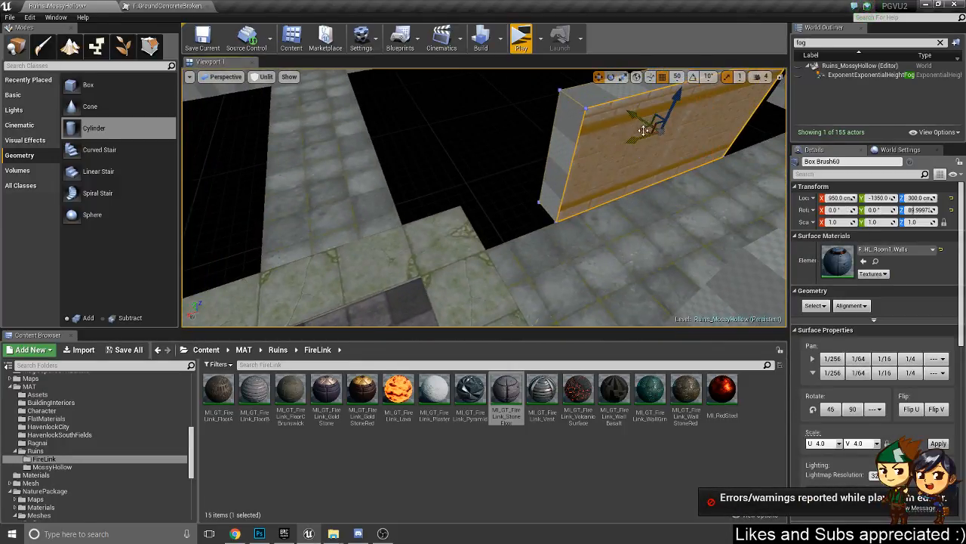
pyautogui.moveTo(643, 130)
pyautogui.mouseDown()
pyautogui.moveTo(549, 160)
pyautogui.moveTo(572, 159)
pyautogui.mouseUp()
# - Duplicate wall Box Brush60 using the 10° rotation snap, turning the copy to 180° around Z
pyautogui.moveTo(573, 159)
pyautogui.mouseDown(button='right')
pyautogui.moveTo(562, 185)
pyautogui.moveTo(519, 199)
pyautogui.moveTo(555, 99)
pyautogui.mouseUp(button='right')
pyautogui.click(533, 129)
pyautogui.press('e')
pyautogui.moveTo(582, 257)
pyautogui.keyDown('alt'); pyautogui.mouseDown()
pyautogui.moveTo(502, 242)
pyautogui.moveTo(504, 207)
pyautogui.mouseUp(); pyautogui.keyUp('alt')
pyautogui.hotkey('ctrl', 'z')
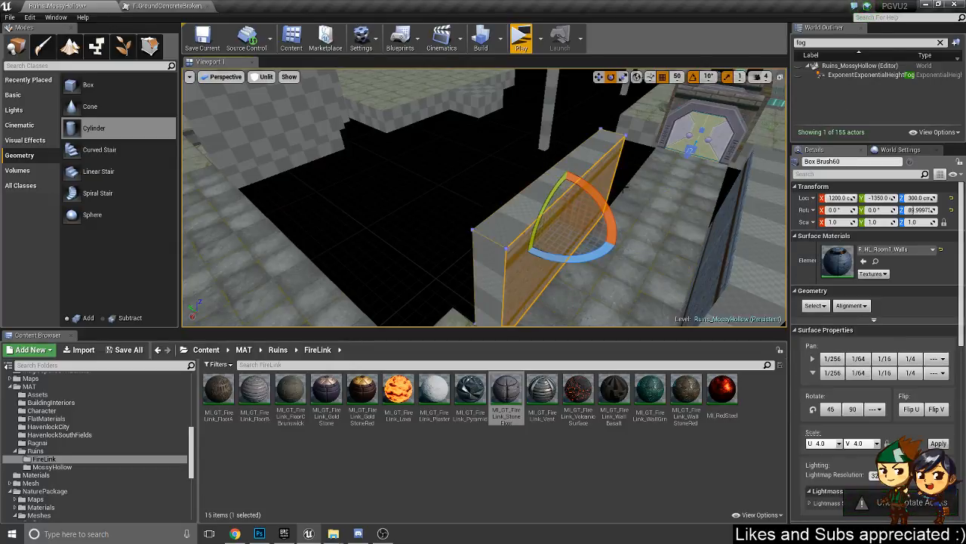
pyautogui.hotkey('ctrl', 'y')
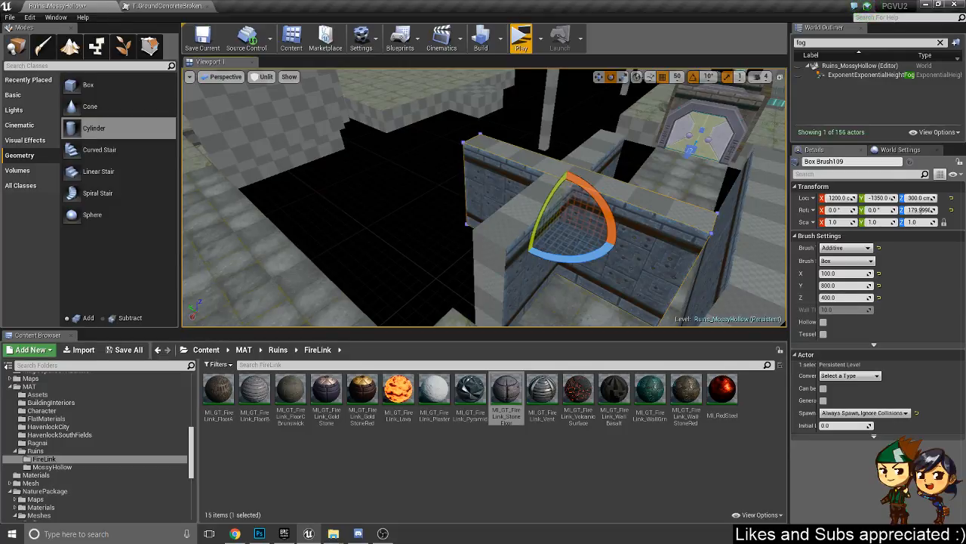
# - Move the rotated wall copy, Box Brush109, onto the inner edge of the adjoining corridor, ending at the mossy border
pyautogui.moveTo(679, 246)
pyautogui.mouseDown(button='right')
pyautogui.moveTo(596, 283)
pyautogui.moveTo(679, 245)
pyautogui.mouseUp(button='right')
pyautogui.press('w')
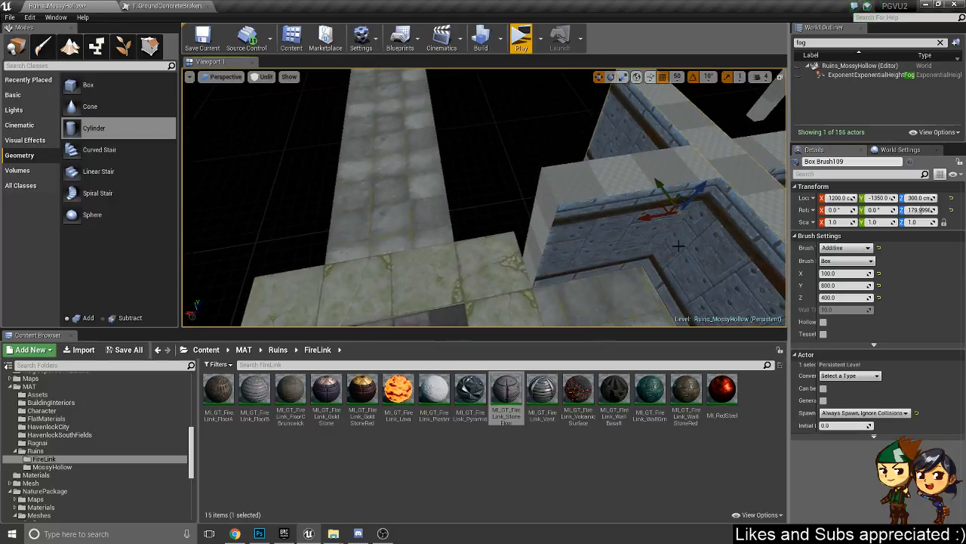
pyautogui.moveTo(659, 213); pyautogui.dragTo(444, 113)
pyautogui.moveTo(418, 175)
pyautogui.mouseDown(button='right')
pyautogui.moveTo(415, 255)
pyautogui.moveTo(528, 253)
pyautogui.moveTo(420, 246)
pyautogui.mouseUp(button='right')
# - Move the opposite corridor wall, Box Brush61, along X to 1200 so it reaches the mossy border
pyautogui.click(572, 200)
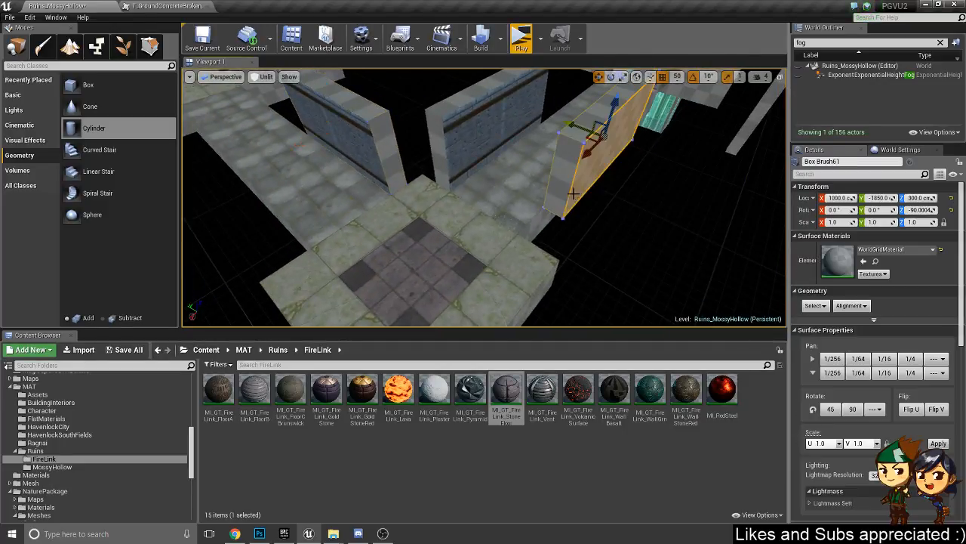
pyautogui.moveTo(572, 200); pyautogui.dragTo(642, 197, button='right')
pyautogui.keyDown('alt'); pyautogui.moveTo(572, 200); pyautogui.dragTo(725, 198); pyautogui.keyUp('alt')
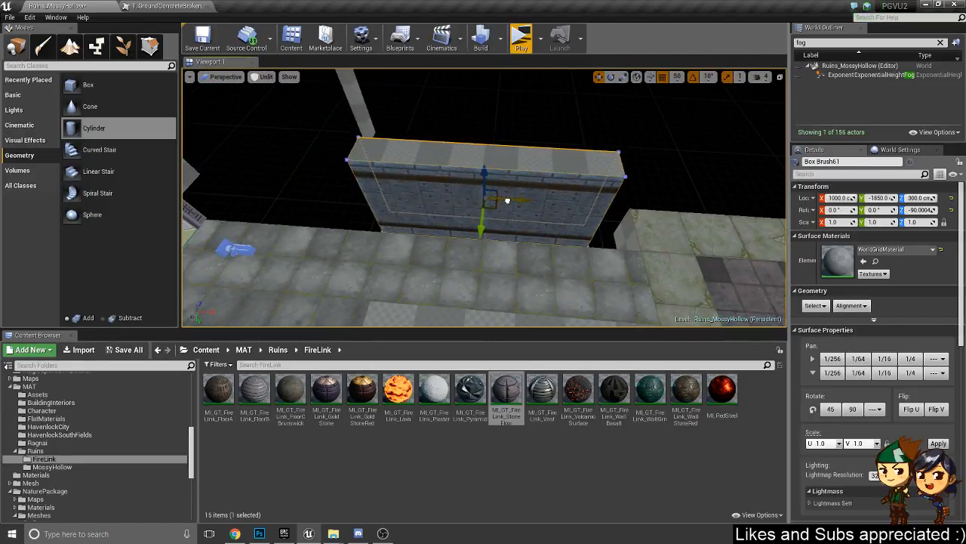
pyautogui.moveTo(507, 200); pyautogui.dragTo(568, 211)
pyautogui.moveTo(543, 219)
pyautogui.mouseDown(button='right')
pyautogui.moveTo(679, 215)
pyautogui.moveTo(581, 252)
pyautogui.moveTo(453, 257)
pyautogui.mouseUp(button='right')
pyautogui.moveTo(557, 270); pyautogui.dragTo(529, 265, button='right')
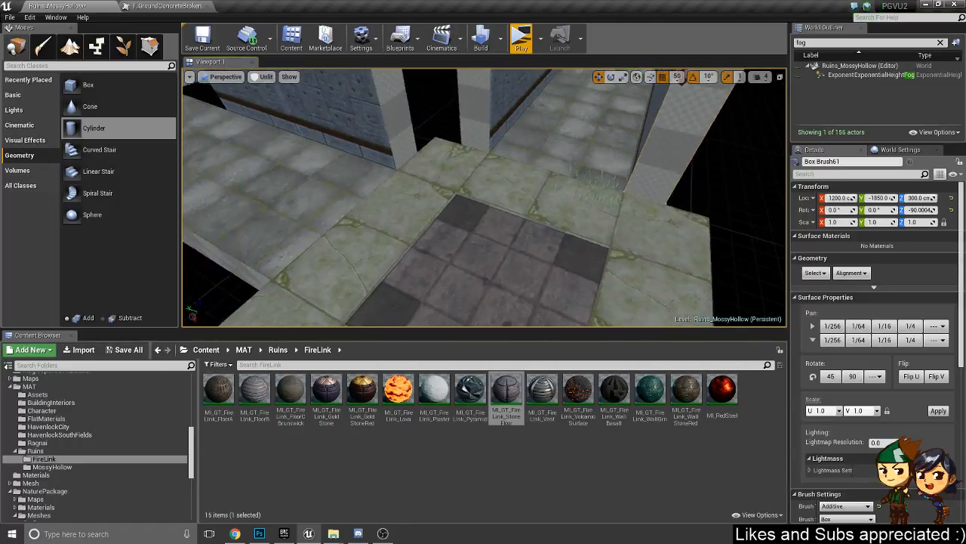
# - Duplicate wall Box Brush60 across the corner between the two corridor walls at X 1650, Y -1250, rotated to 140° around Z
pyautogui.moveTo(484, 219); pyautogui.dragTo(710, 216, button='right')
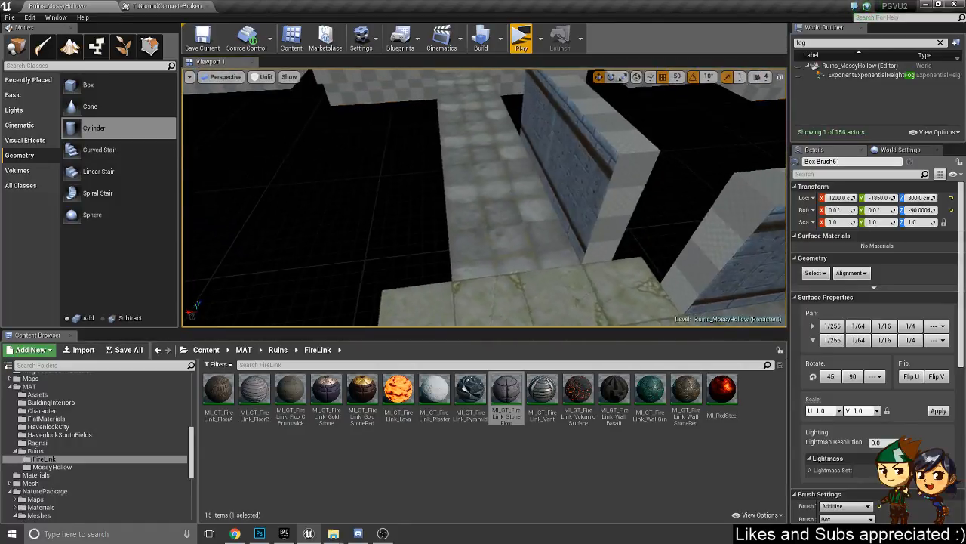
pyautogui.moveTo(574, 210); pyautogui.dragTo(670, 215, button='right')
pyautogui.click(575, 209)
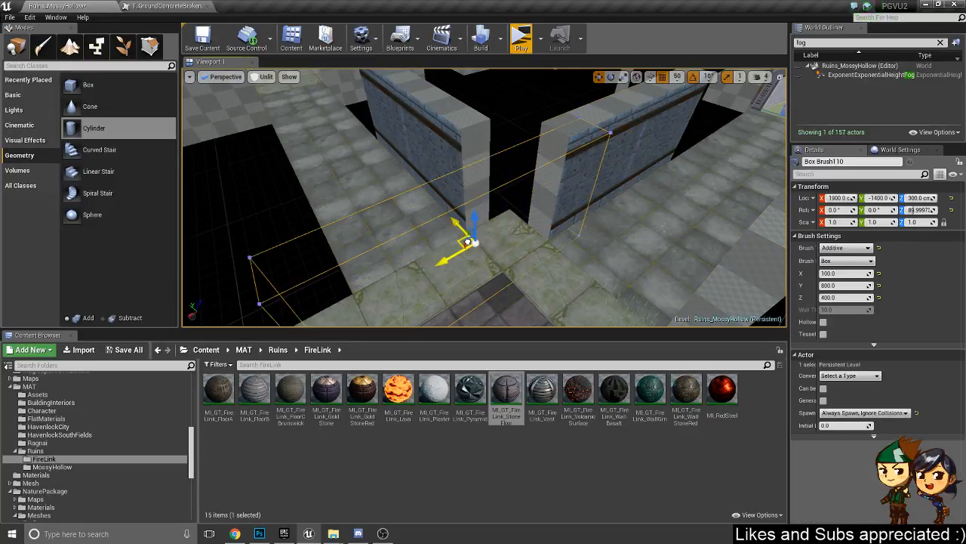
pyautogui.press('e')
pyautogui.moveTo(506, 245)
pyautogui.mouseDown()
pyautogui.moveTo(459, 207)
pyautogui.moveTo(438, 205)
pyautogui.moveTo(495, 217)
pyautogui.moveTo(494, 175)
pyautogui.moveTo(506, 185)
pyautogui.mouseUp()
pyautogui.press('w')
pyautogui.moveTo(474, 229)
pyautogui.keyDown('alt'); pyautogui.mouseDown()
pyautogui.moveTo(483, 253)
pyautogui.moveTo(529, 268)
pyautogui.mouseUp(); pyautogui.keyUp('alt')
pyautogui.press('e')
pyautogui.press('w')
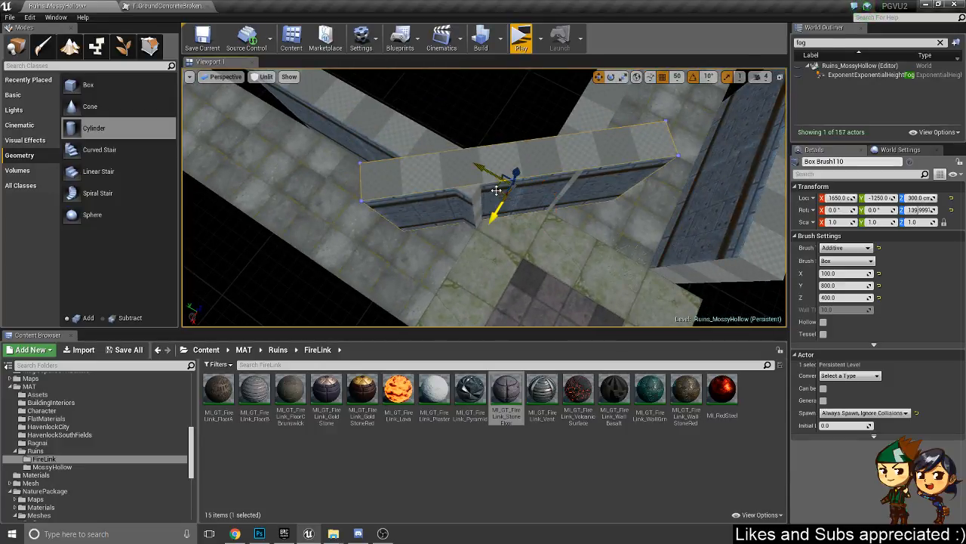
# - Set the rotation snap to 5° and rotate the diagonal wall Box Brush110 to 135° around Z
pyautogui.press('e')
pyautogui.moveTo(519, 237); pyautogui.dragTo(490, 238)
pyautogui.keyDown('alt'); pyautogui.moveTo(579, 244); pyautogui.dragTo(534, 268); pyautogui.keyUp('alt')
pyautogui.moveTo(519, 219); pyautogui.dragTo(450, 219)
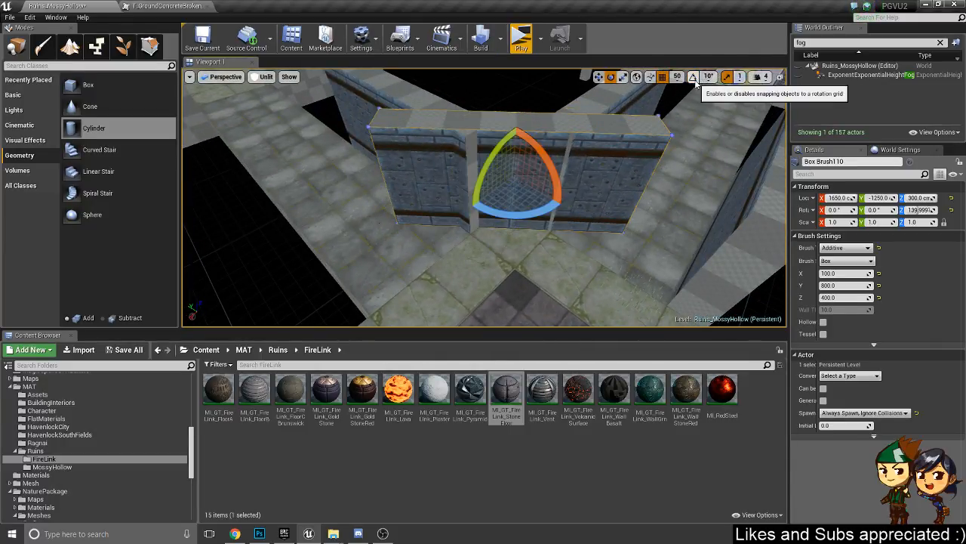
pyautogui.click(708, 76)
pyautogui.click(692, 76)
pyautogui.click(709, 76)
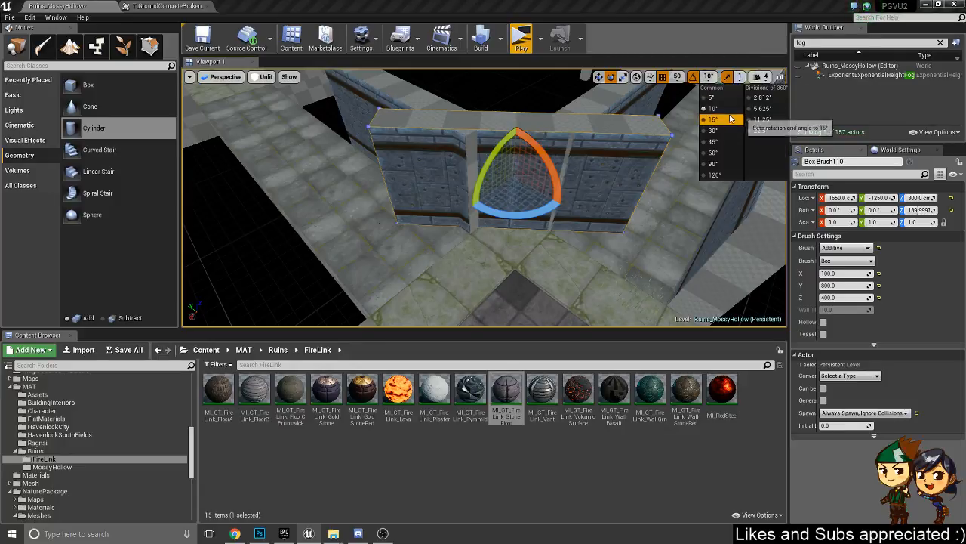
pyautogui.click(721, 99)
pyautogui.moveTo(456, 222); pyautogui.dragTo(491, 226)
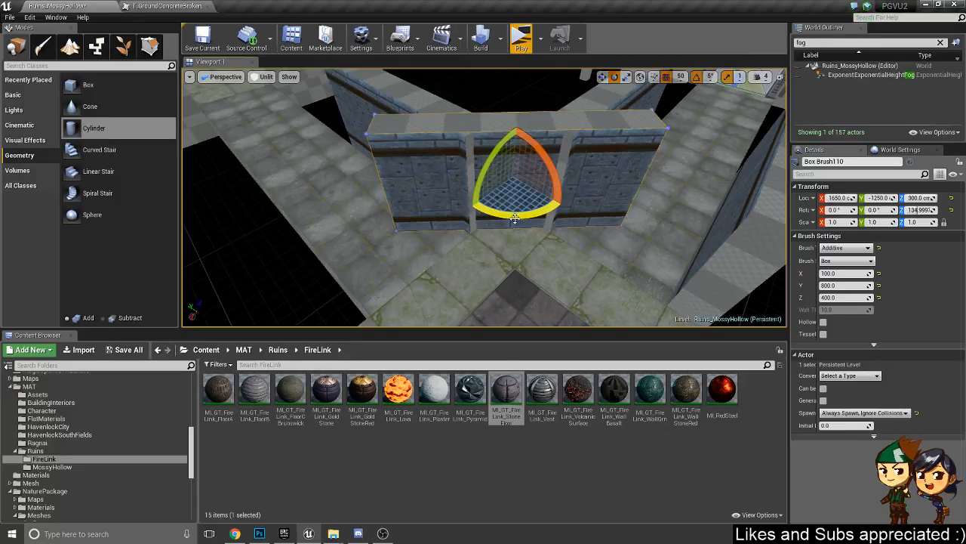
pyautogui.keyDown('alt'); pyautogui.moveTo(558, 249); pyautogui.dragTo(604, 285); pyautogui.keyUp('alt')
pyautogui.press('w')
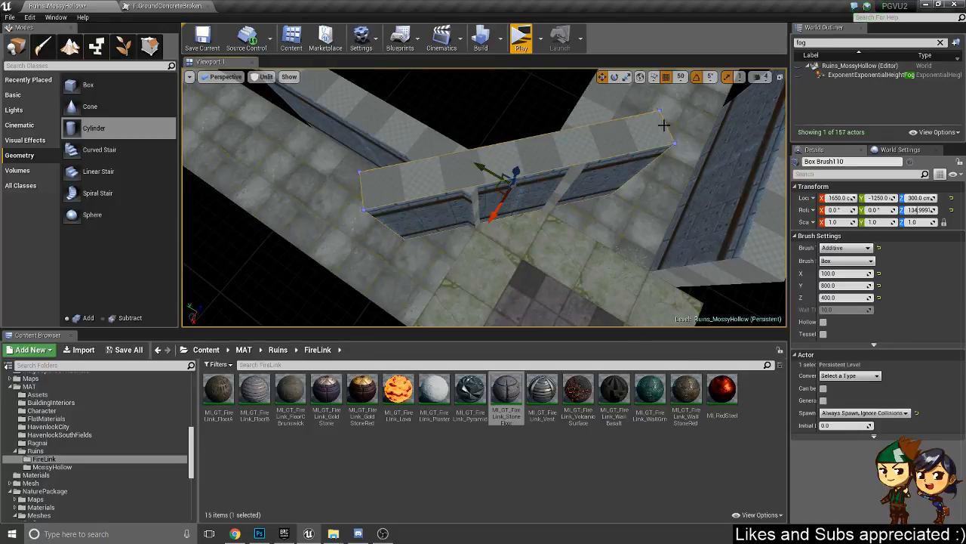
pyautogui.click(710, 76)
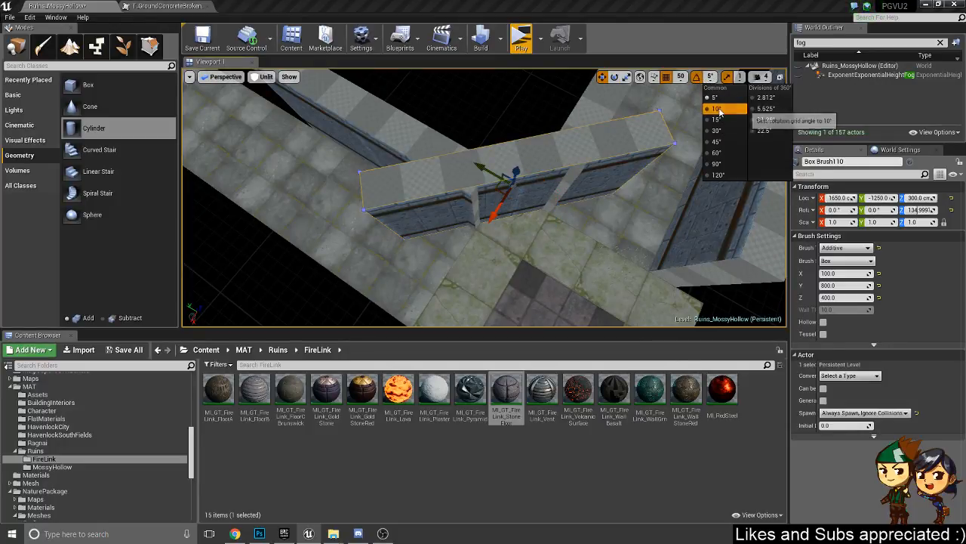
pyautogui.click(721, 110)
pyautogui.click(706, 79)
pyautogui.click(708, 98)
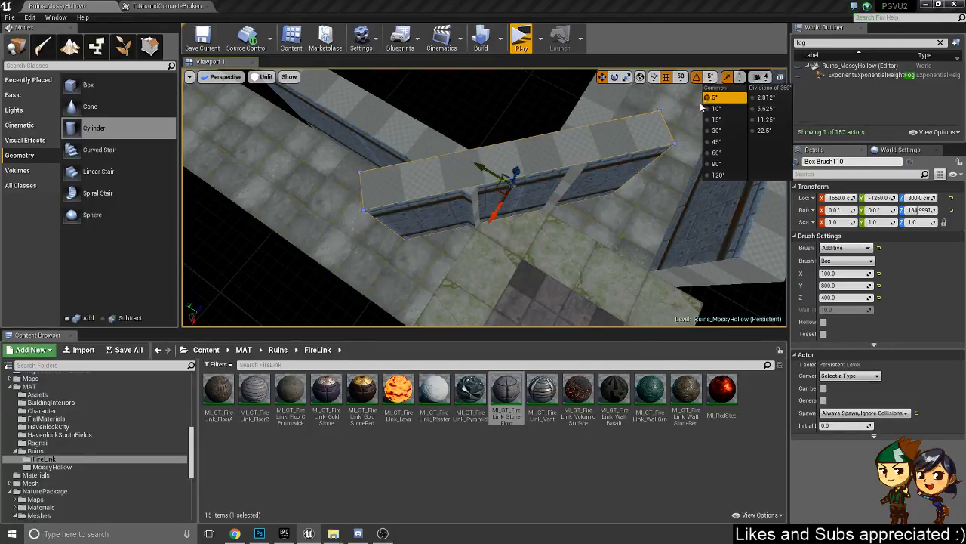
# - Set the position grid snap to 10 for placing the diagonal corner wall
pyautogui.click(677, 79)
pyautogui.click(679, 77)
pyautogui.click(679, 77)
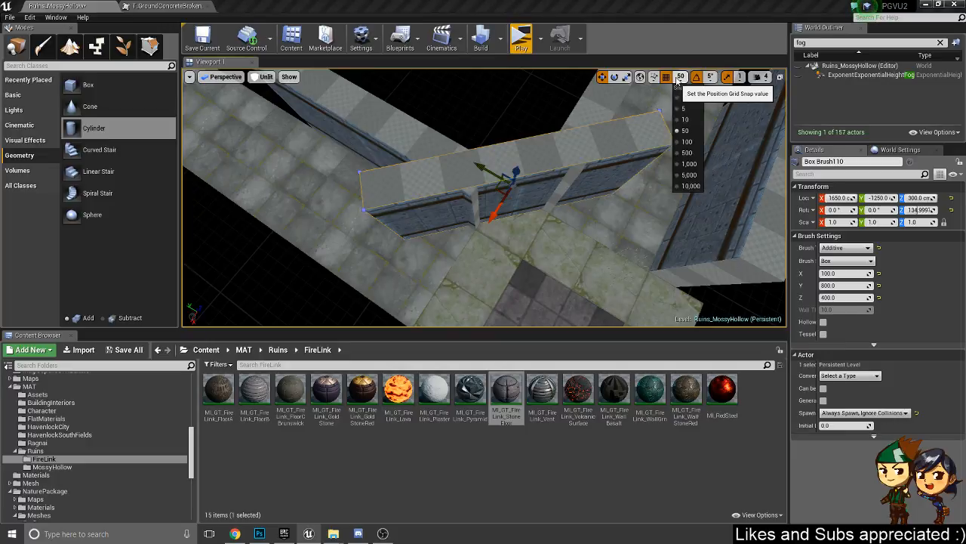
pyautogui.click(685, 119)
pyautogui.moveTo(507, 187); pyautogui.dragTo(518, 187, button='right')
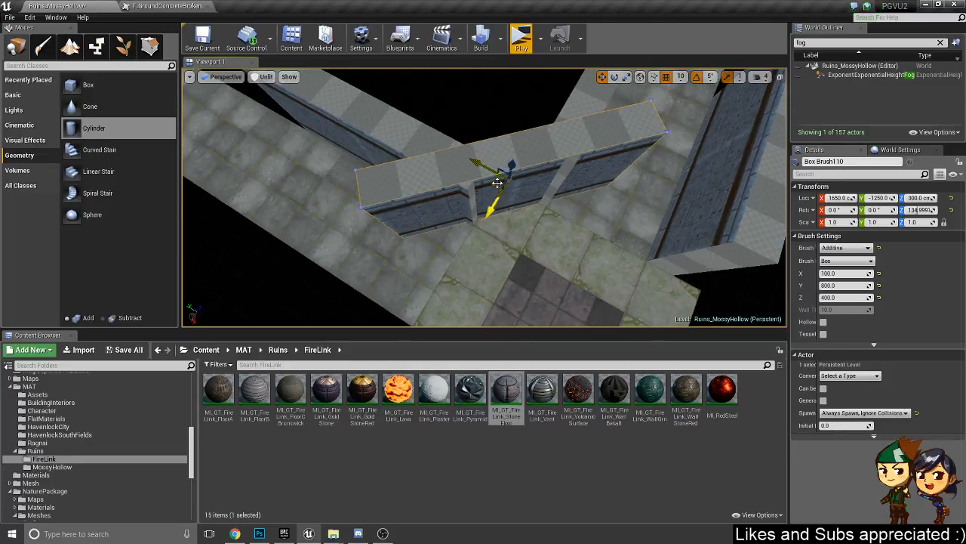
# - Shift the diagonal corner wall, Box Brush110, to X 1660, Y -1270 so it sits on the edge of the mossy border
pyautogui.moveTo(499, 183); pyautogui.dragTo(498, 187)
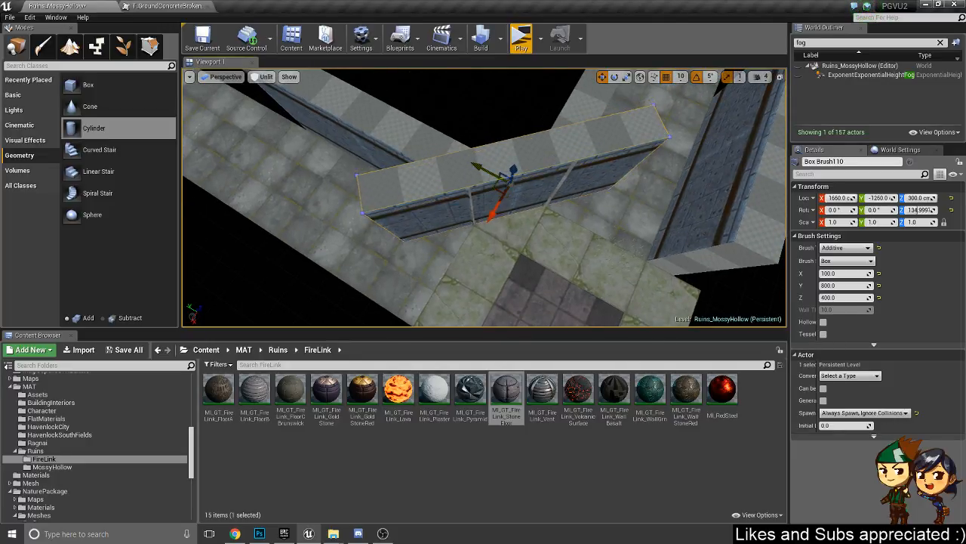
pyautogui.moveTo(574, 214)
pyautogui.mouseDown(button='right')
pyautogui.moveTo(593, 225)
pyautogui.moveTo(575, 214)
pyautogui.mouseUp(button='right')
pyautogui.moveTo(498, 246)
pyautogui.mouseDown(button='right')
pyautogui.moveTo(507, 253)
pyautogui.moveTo(496, 260)
pyautogui.mouseUp(button='right')
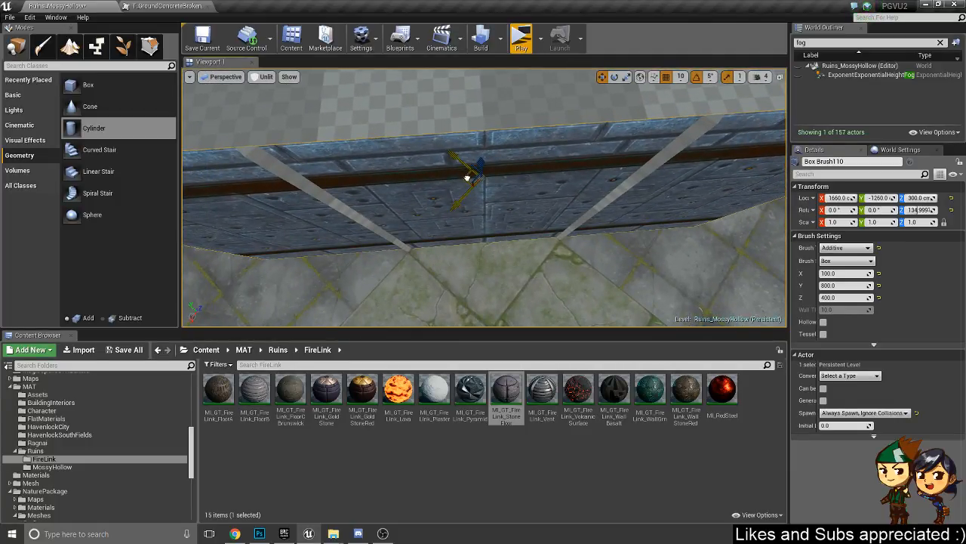
pyautogui.moveTo(467, 178); pyautogui.dragTo(468, 179)
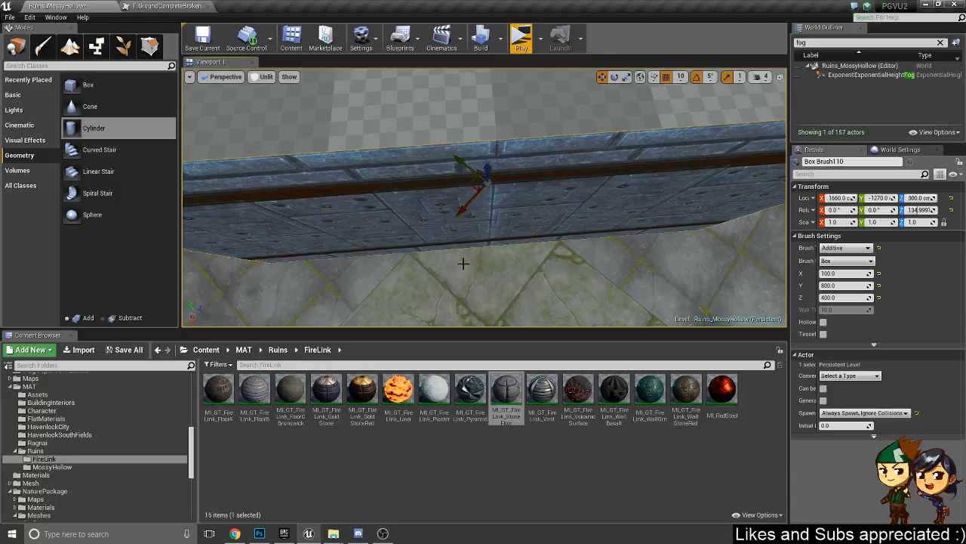
pyautogui.moveTo(462, 263)
pyautogui.mouseDown(button='right')
pyautogui.moveTo(462, 226)
pyautogui.moveTo(463, 264)
pyautogui.mouseUp(button='right')
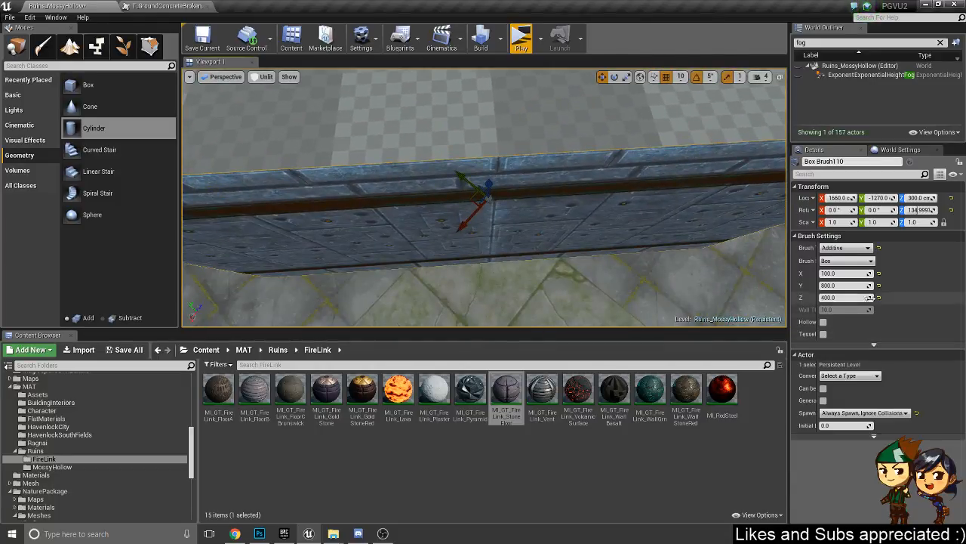
# - Shorten diagonal wall Box Brush110 to a Y size of about 281 and, with the position grid snap at 5, place it at X 1665, Y -1265
pyautogui.moveTo(846, 285); pyautogui.dragTo(853, 289)
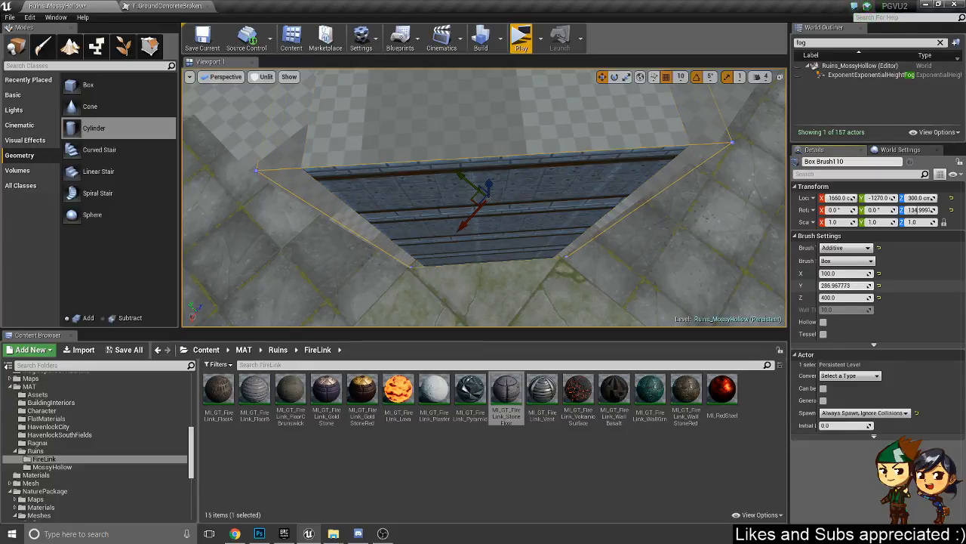
pyautogui.moveTo(844, 285); pyautogui.dragTo(848, 285)
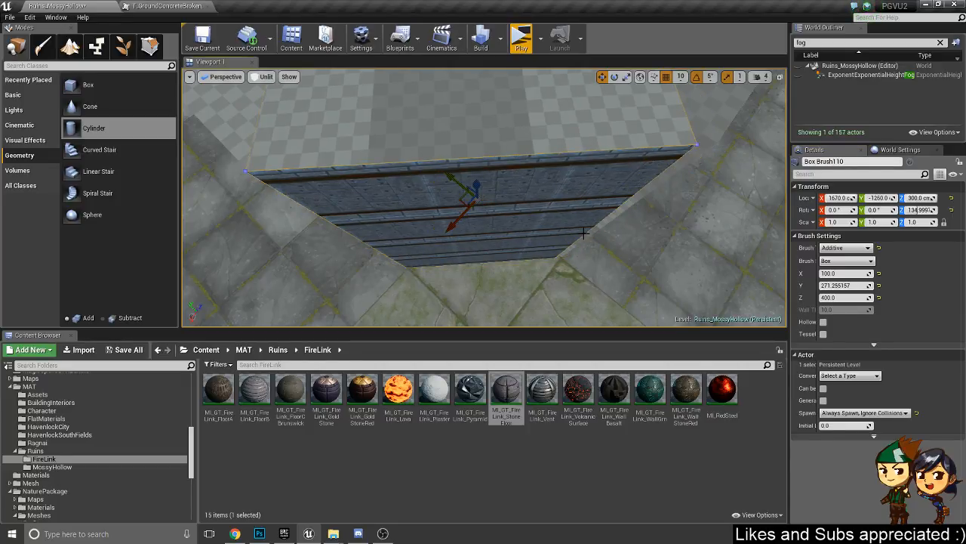
pyautogui.click(681, 77)
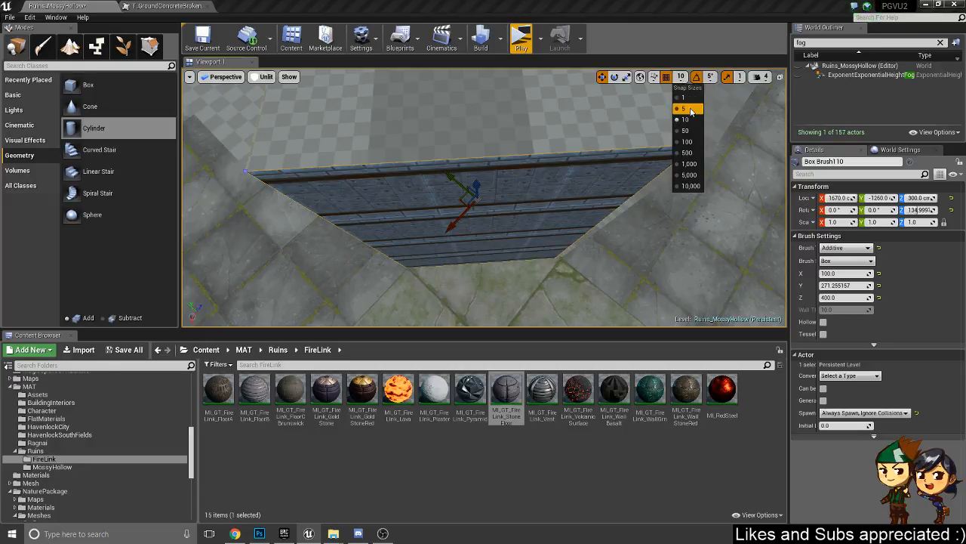
pyautogui.click(689, 103)
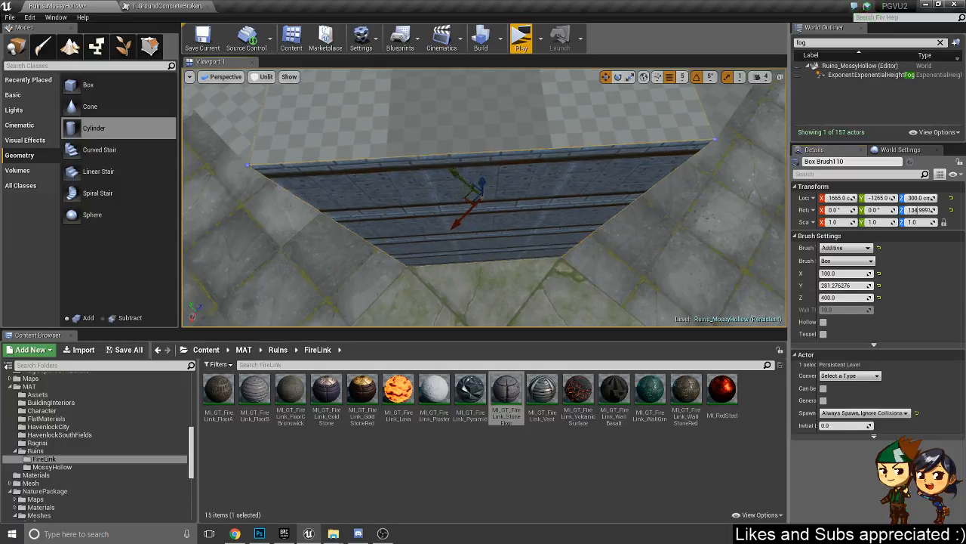
# - Set the texture scale of the diagonal wall's inner face to 4.0 in both U and V
pyautogui.moveTo(562, 263)
pyautogui.mouseDown(button='right')
pyautogui.moveTo(563, 219)
pyautogui.moveTo(555, 234)
pyautogui.mouseUp(button='right')
pyautogui.moveTo(501, 265)
pyautogui.mouseDown(button='right')
pyautogui.moveTo(551, 246)
pyautogui.moveTo(532, 249)
pyautogui.moveTo(559, 272)
pyautogui.moveTo(502, 264)
pyautogui.mouseUp(button='right')
pyautogui.click(467, 239)
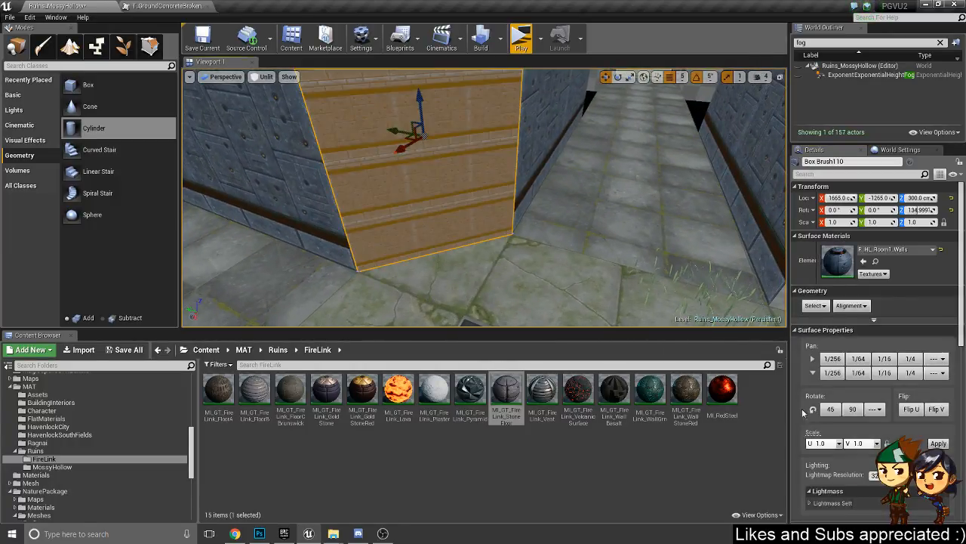
pyautogui.click(877, 443)
pyautogui.click(861, 495)
pyautogui.click(948, 445)
pyautogui.moveTo(549, 287); pyautogui.dragTo(556, 227, button='right')
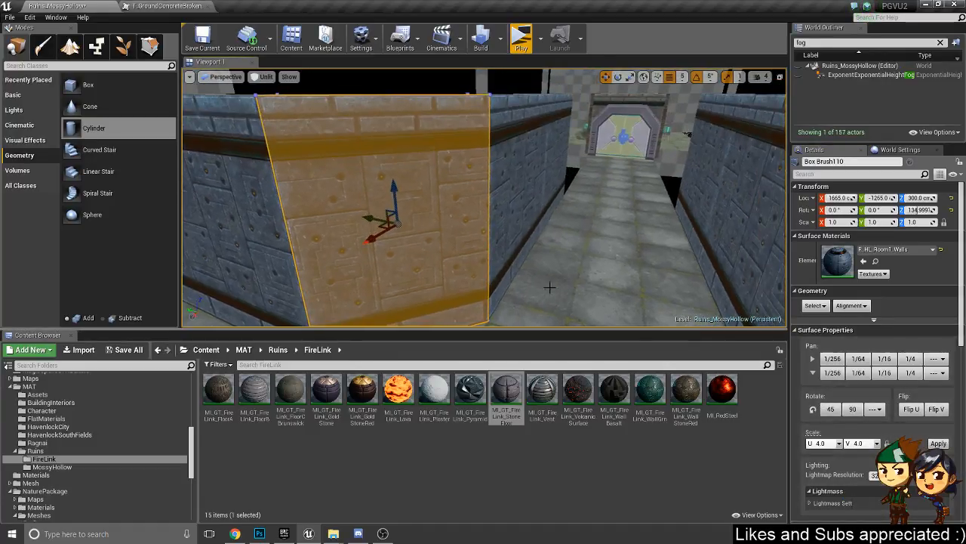
pyautogui.press('Escape')
# - Play-test the level from the corridor floor, running through the corridors to inspect the diagonal corner wall, then end the session
pyautogui.moveTo(448, 199)
pyautogui.mouseDown(button='right')
pyautogui.moveTo(347, 205)
pyautogui.moveTo(430, 202)
pyautogui.moveTo(512, 244)
pyautogui.mouseUp(button='right')
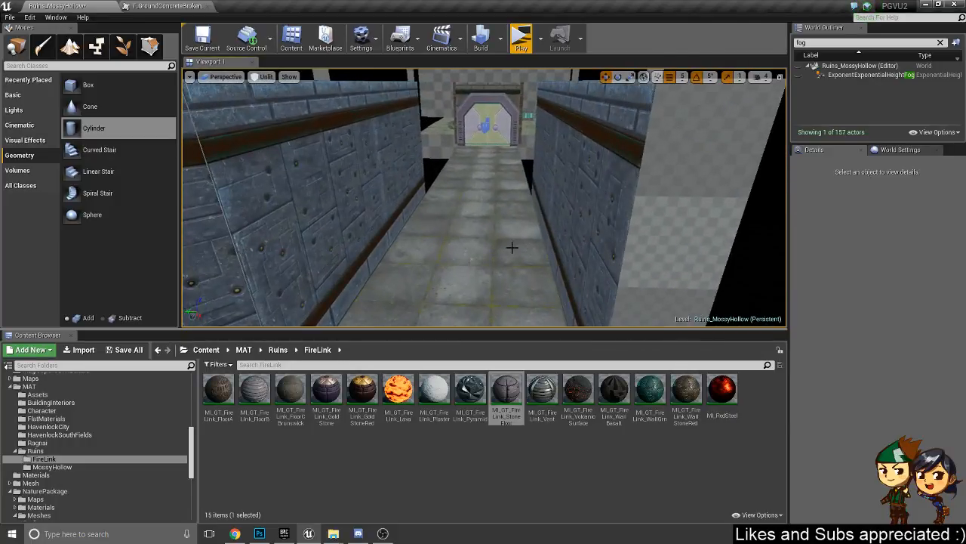
pyautogui.rightClick(511, 244)
pyautogui.click(535, 493)
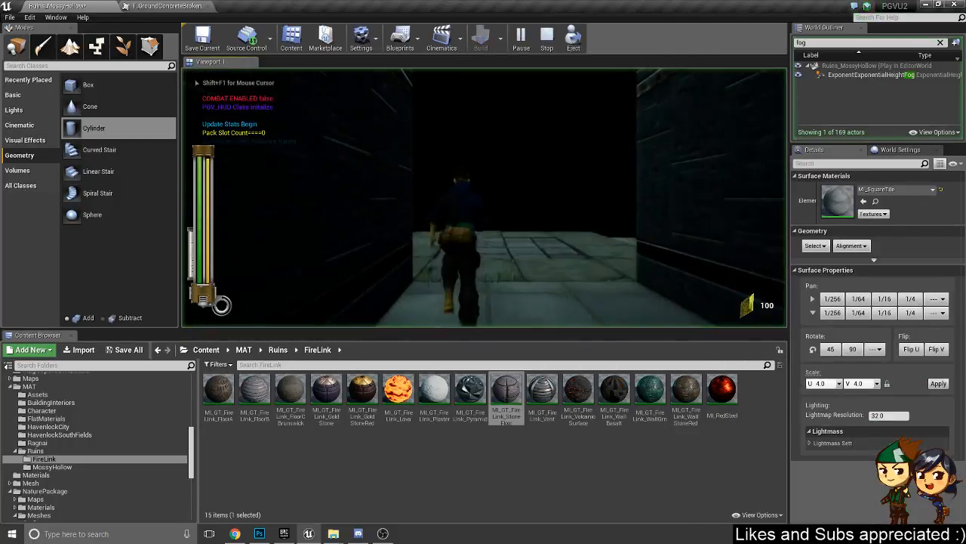
pyautogui.press('w')
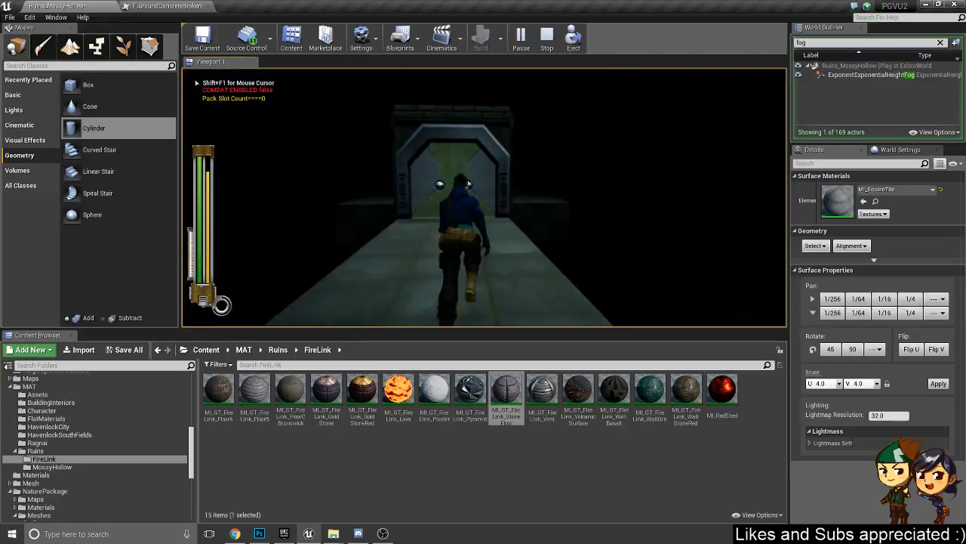
pyautogui.press('w')
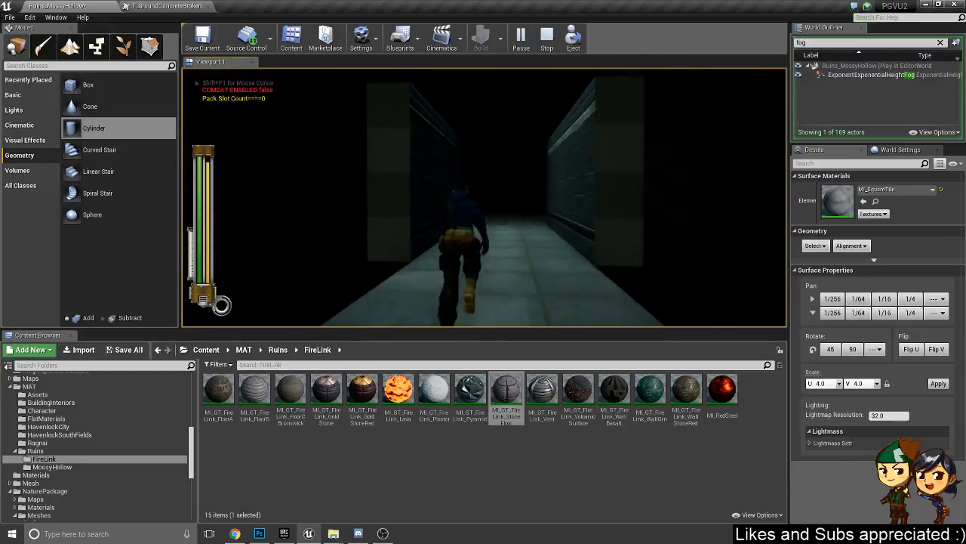
pyautogui.press('w')
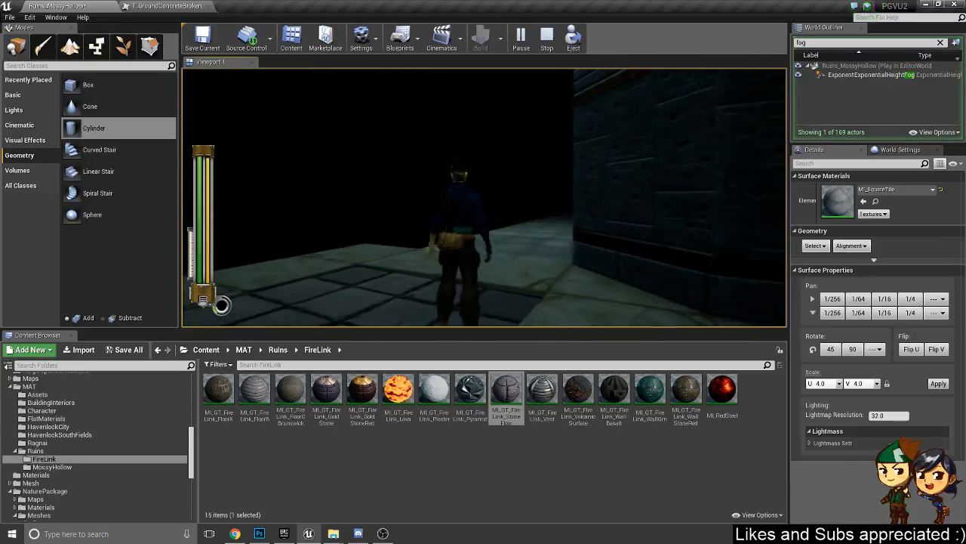
pyautogui.press('w')
pyautogui.press('w')
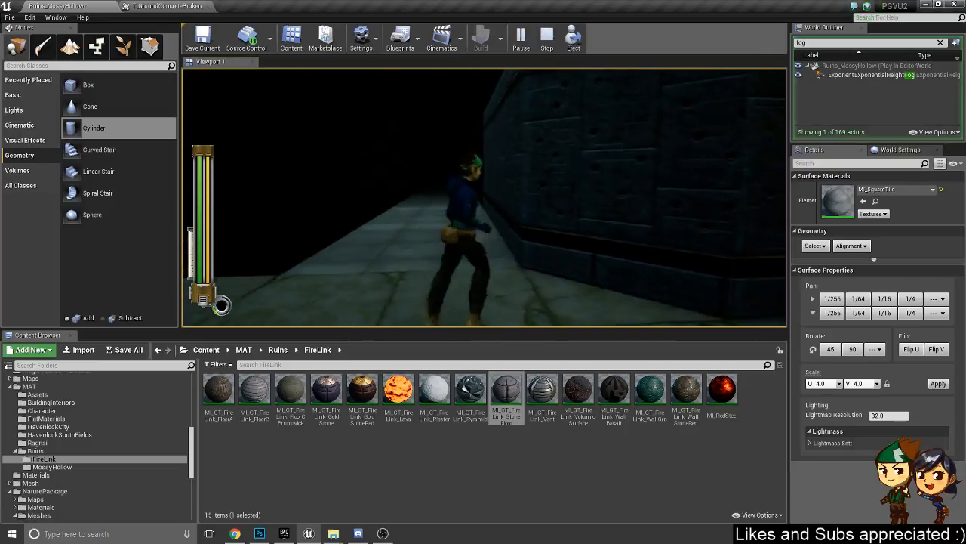
pyautogui.press('w')
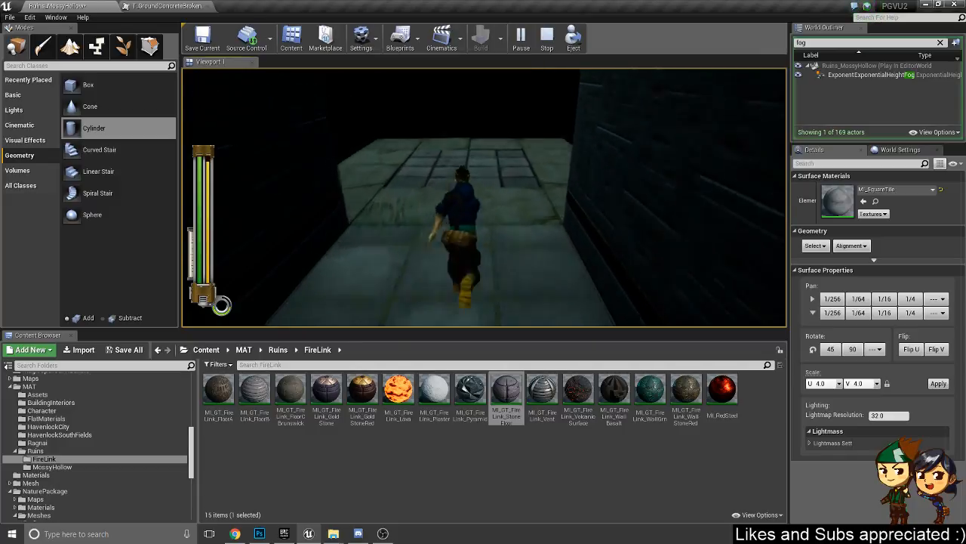
pyautogui.press('w')
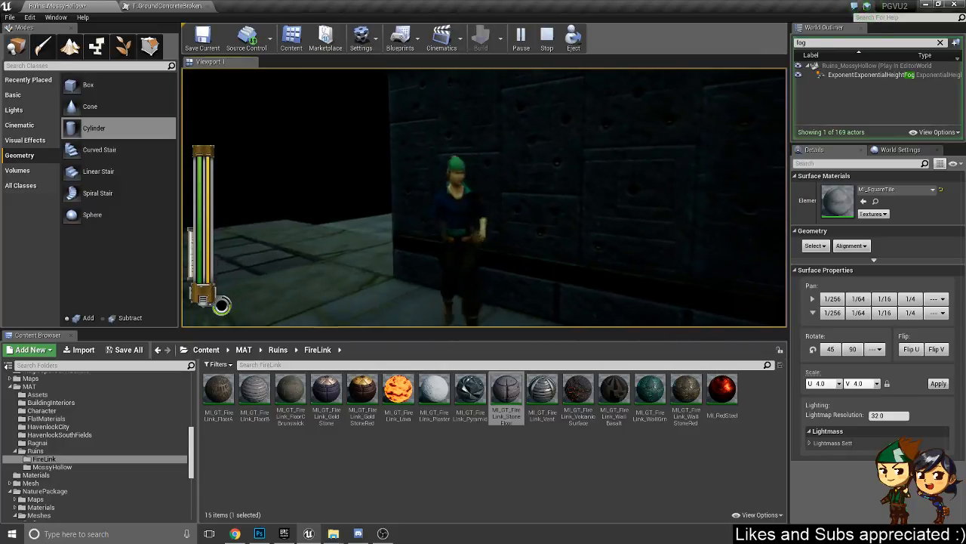
pyautogui.press('Escape')
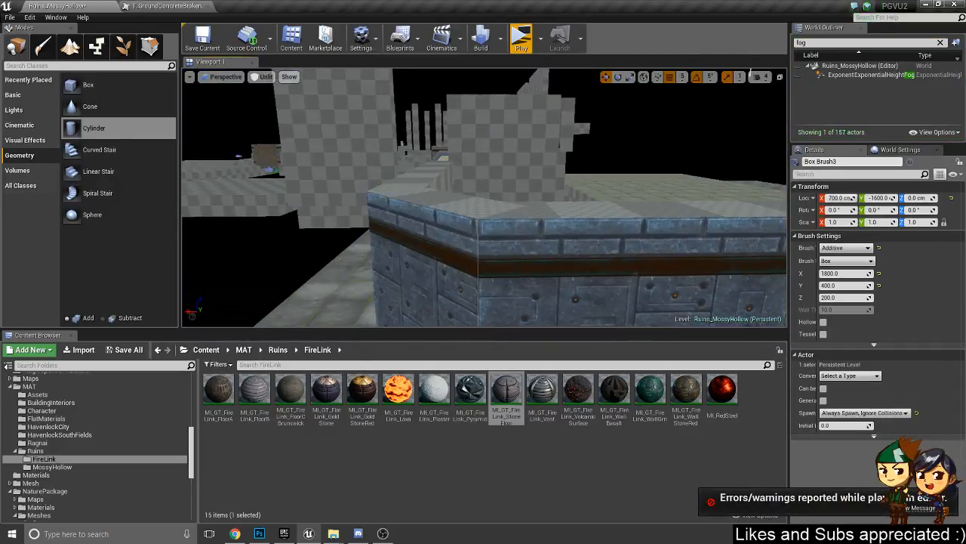
# - Duplicate diagonal wall Box Brush110 to the opposite corner of the mossy tile border, at about X 2100, Y -1800, rotated to -45° around Z
pyautogui.click(429, 299)
pyautogui.press('s')
pyautogui.moveTo(428, 299)
pyautogui.mouseDown(button='right')
pyautogui.moveTo(521, 332)
pyautogui.moveTo(445, 325)
pyautogui.moveTo(468, 317)
pyautogui.moveTo(438, 306)
pyautogui.moveTo(528, 309)
pyautogui.moveTo(423, 317)
pyautogui.moveTo(468, 333)
pyautogui.moveTo(408, 324)
pyautogui.mouseUp(button='right')
pyautogui.press('w')
pyautogui.press('s')
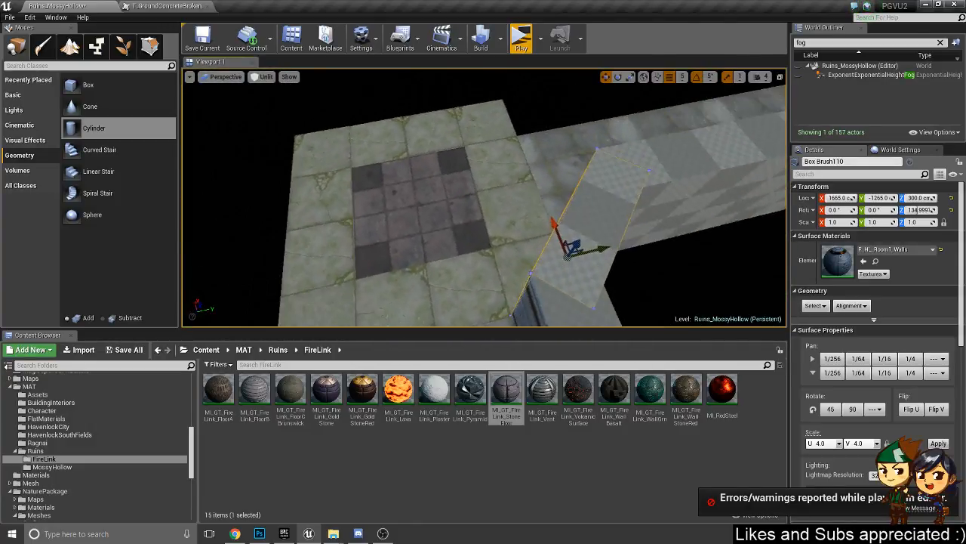
pyautogui.moveTo(579, 227); pyautogui.dragTo(579, 248, button='right')
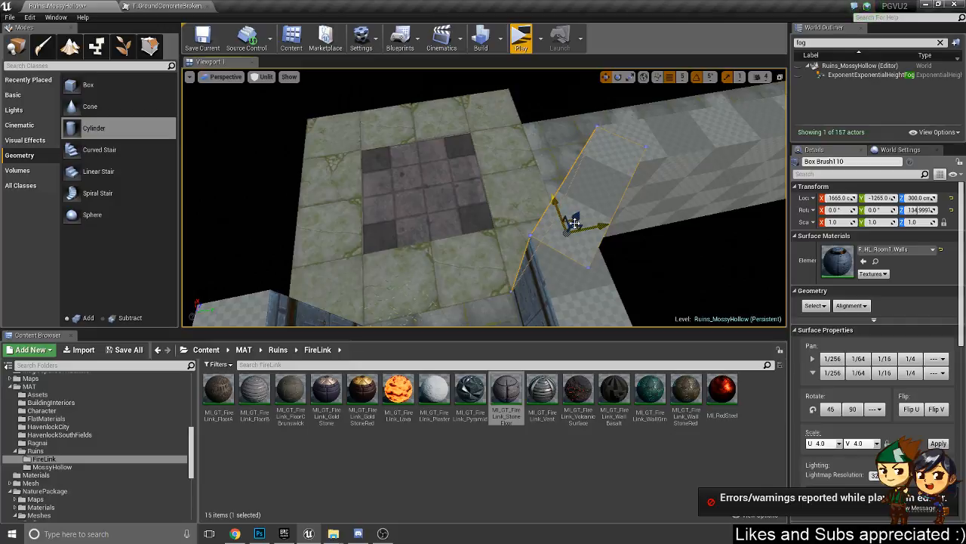
pyautogui.keyDown('alt'); pyautogui.moveTo(574, 220); pyautogui.dragTo(572, 220); pyautogui.keyUp('alt')
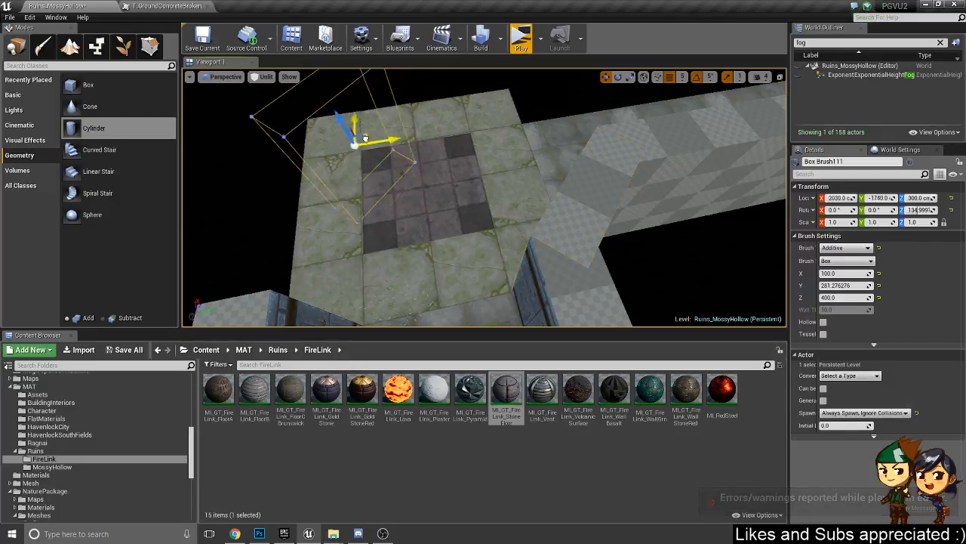
pyautogui.moveTo(348, 126); pyautogui.dragTo(348, 126)
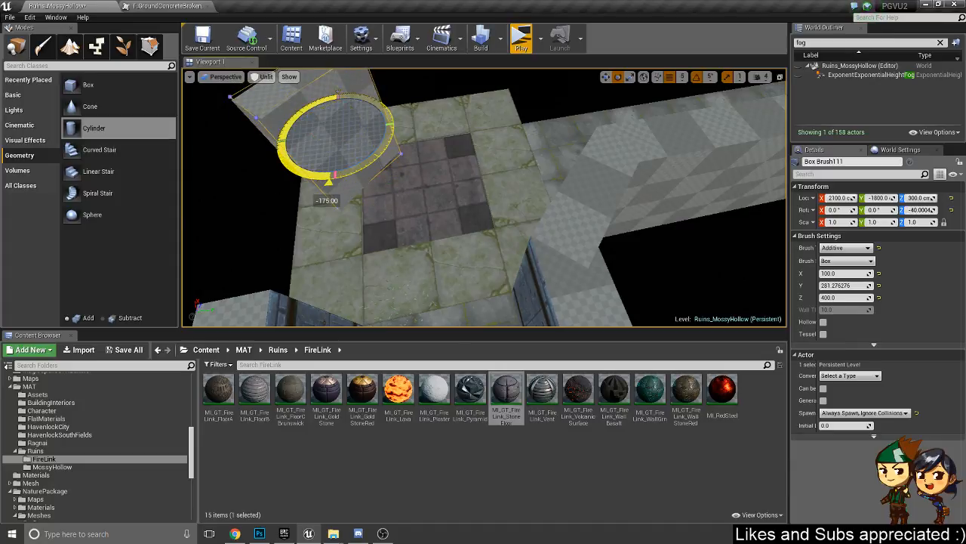
pyautogui.moveTo(368, 157); pyautogui.dragTo(368, 158)
# - Slide corridor wall Box Brush61 along X to about 1635 so it reaches the new diagonal wall
pyautogui.moveTo(367, 158); pyautogui.dragTo(370, 196, button='right')
pyautogui.click(370, 237)
pyautogui.moveTo(370, 238); pyautogui.dragTo(410, 212, button='right')
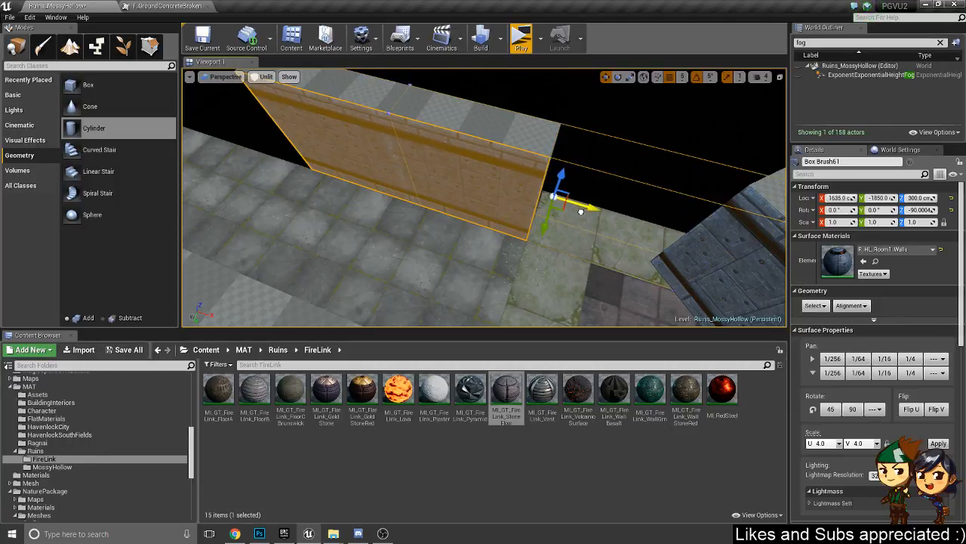
pyautogui.moveTo(580, 213); pyautogui.dragTo(580, 213)
# - Duplicate an 800-long corridor wall to the outer side of the other corridor, rotated to 0° around Z, at X 2250, Y -1310
pyautogui.moveTo(580, 213)
pyautogui.mouseDown(button='right')
pyautogui.moveTo(619, 210)
pyautogui.moveTo(744, 245)
pyautogui.moveTo(755, 235)
pyautogui.moveTo(751, 215)
pyautogui.moveTo(777, 230)
pyautogui.moveTo(570, 298)
pyautogui.moveTo(555, 226)
pyautogui.moveTo(593, 234)
pyautogui.moveTo(496, 233)
pyautogui.moveTo(513, 321)
pyautogui.moveTo(493, 243)
pyautogui.mouseUp(button='right')
pyautogui.moveTo(464, 277); pyautogui.dragTo(452, 303, button='right')
pyautogui.click(396, 263)
pyautogui.moveTo(443, 273)
pyautogui.keyDown('alt'); pyautogui.mouseDown()
pyautogui.moveTo(610, 242)
pyautogui.moveTo(621, 205)
pyautogui.mouseUp(); pyautogui.keyUp('alt')
pyautogui.press('e')
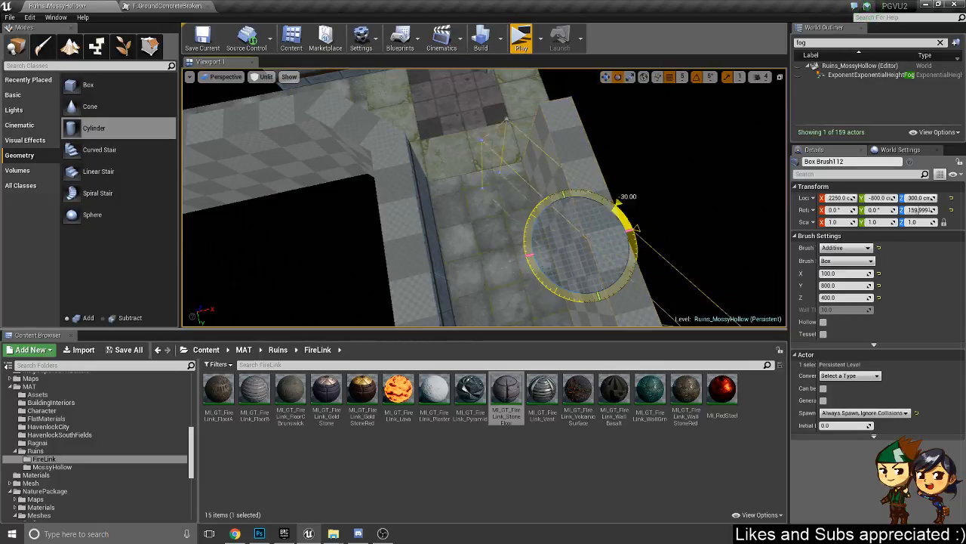
pyautogui.moveTo(423, 219); pyautogui.dragTo(840, 11, button='right')
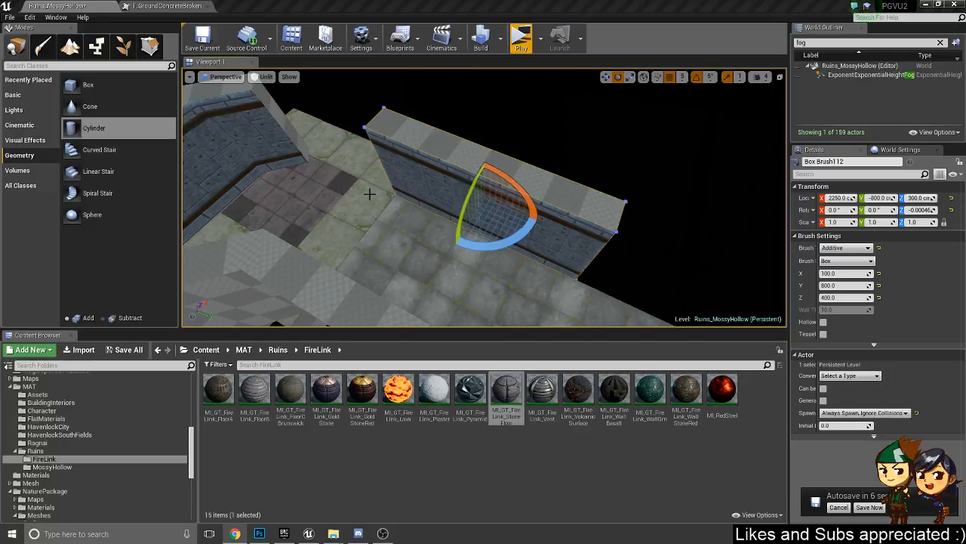
pyautogui.moveTo(376, 197); pyautogui.dragTo(295, 196, button='right')
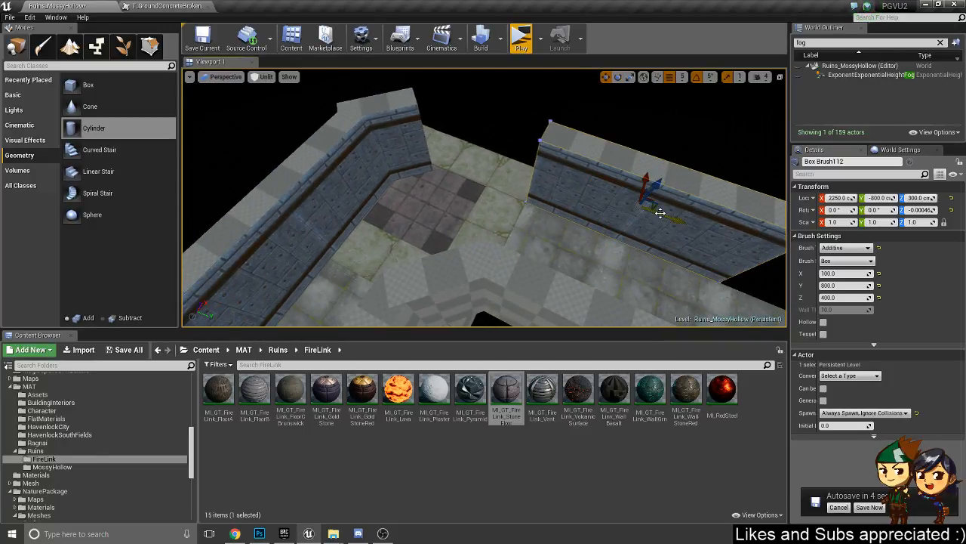
pyautogui.moveTo(518, 184); pyautogui.dragTo(519, 184)
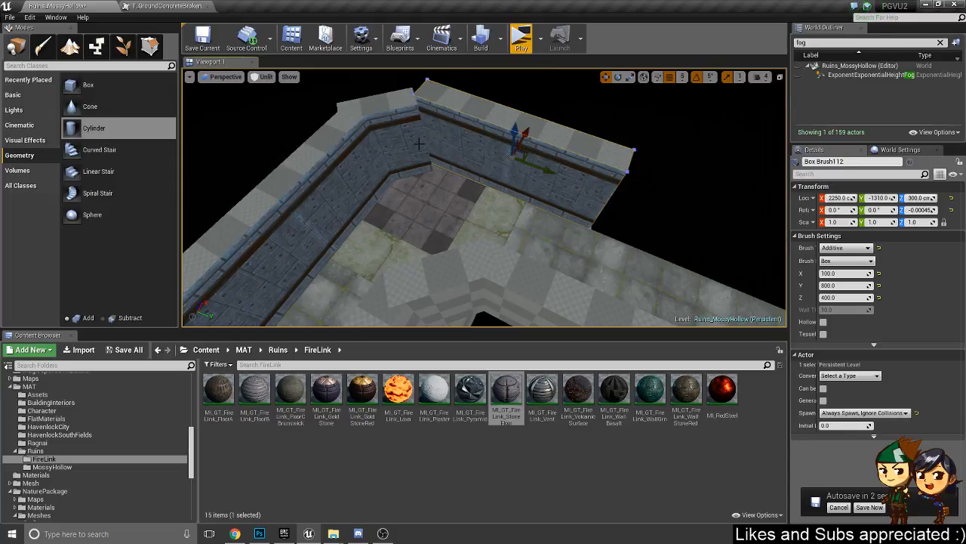
# - Move the outer diagonal wall, Box Brush111, to X 2165, Y -1735 so it bridges the two outer walls
pyautogui.click(420, 144)
pyautogui.press('w')
pyautogui.moveTo(453, 162)
pyautogui.mouseDown(button='right')
pyautogui.moveTo(453, 136)
pyautogui.moveTo(443, 197)
pyautogui.mouseUp(button='right')
pyautogui.press('w')
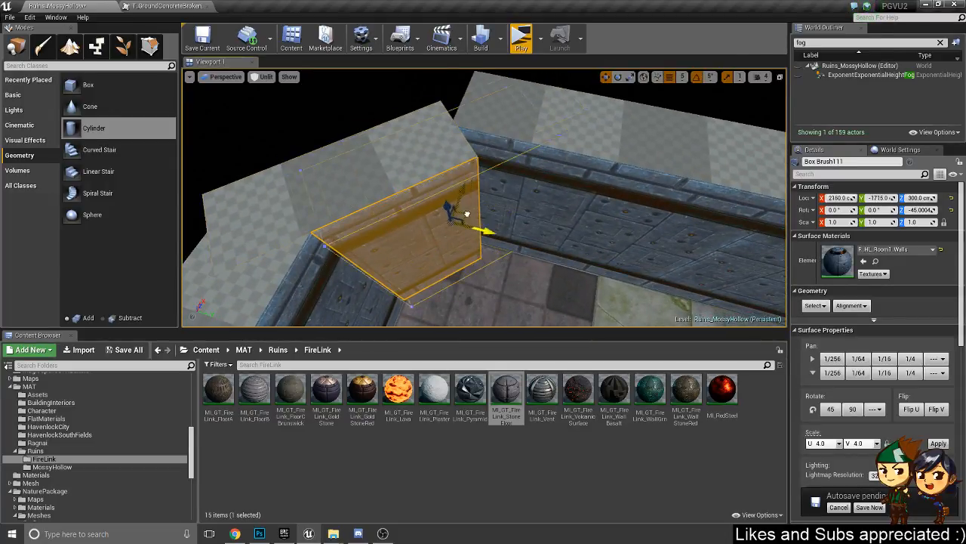
pyautogui.moveTo(458, 207); pyautogui.dragTo(458, 206)
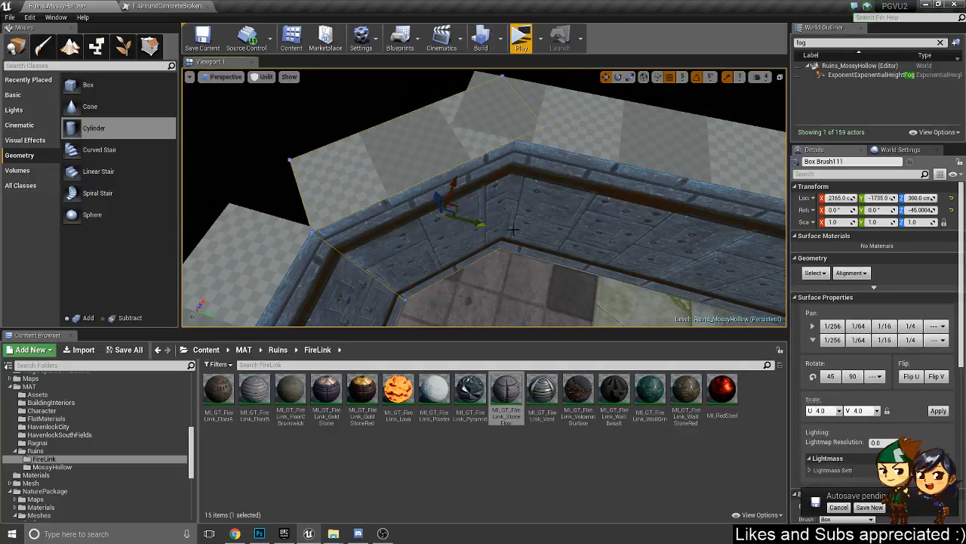
# - Move the outer corridor wall, Box Brush112, along Y to -1230 so its end meets the diagonal wall
pyautogui.click(579, 190)
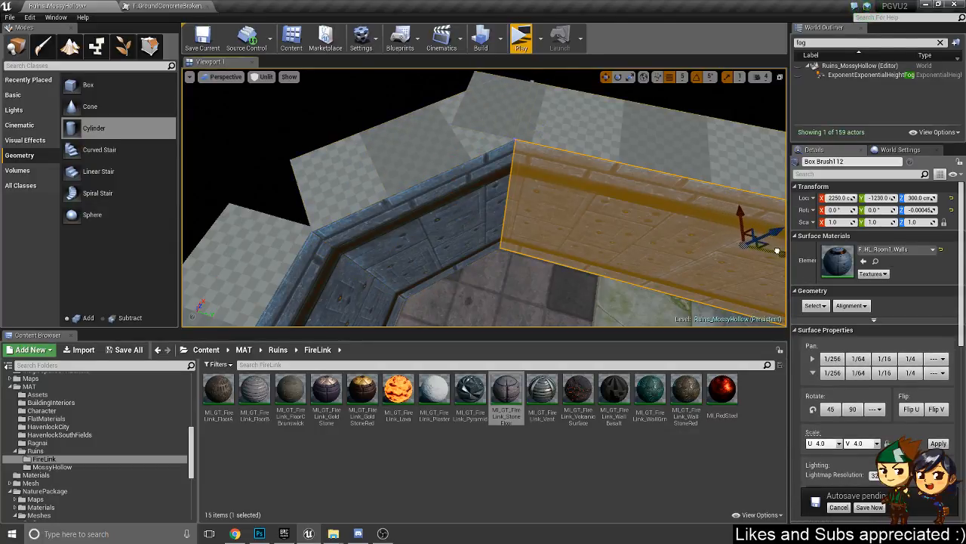
pyautogui.moveTo(777, 254); pyautogui.dragTo(776, 253)
pyautogui.moveTo(607, 258); pyautogui.dragTo(607, 257, button='right')
pyautogui.moveTo(566, 189); pyautogui.dragTo(566, 190, button='right')
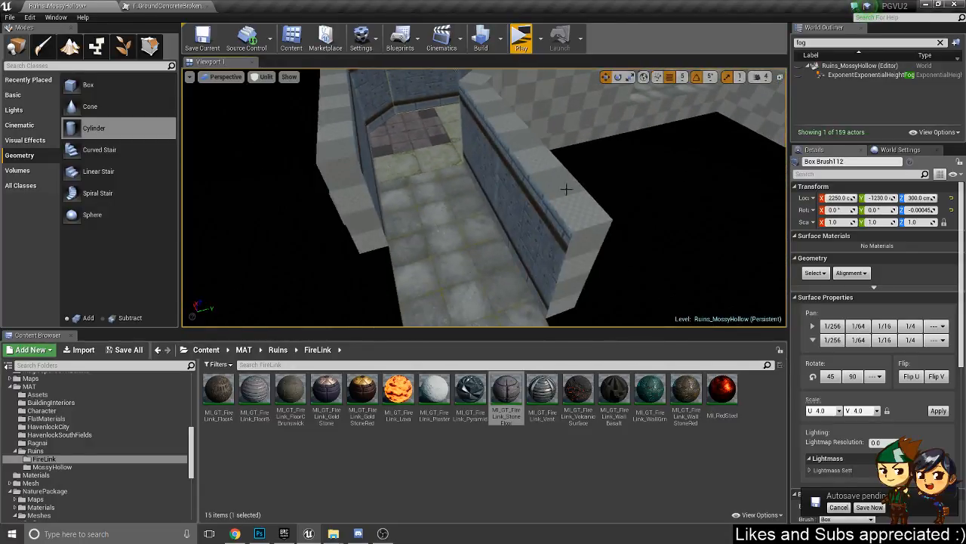
# - Play-test the level and take the character through the green double door into the corridor
pyautogui.click(526, 48)
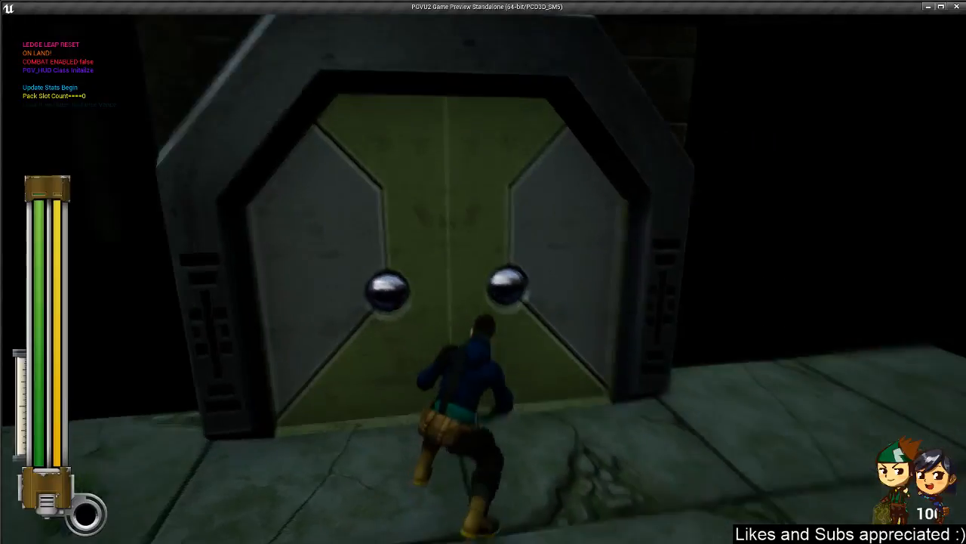
pyautogui.press('w')
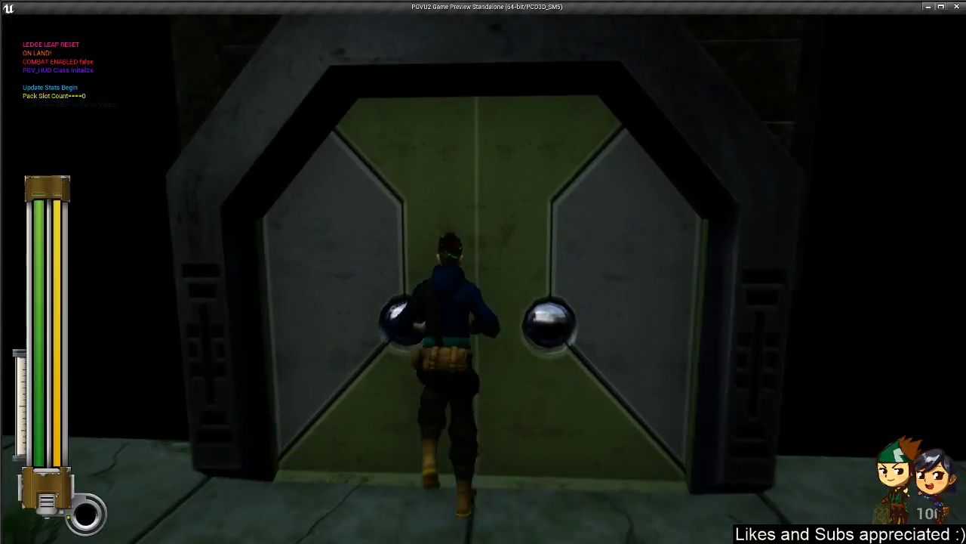
pyautogui.press('w')
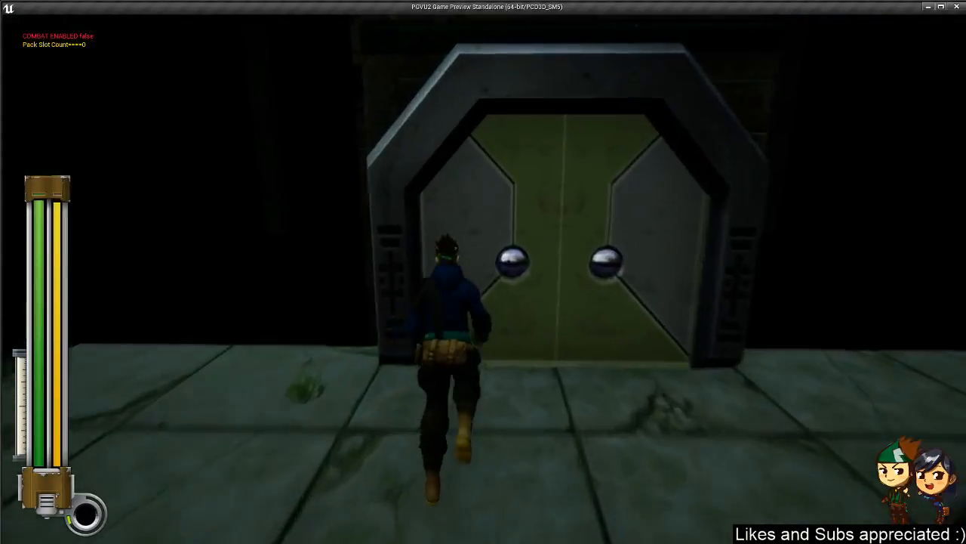
pyautogui.press('e')
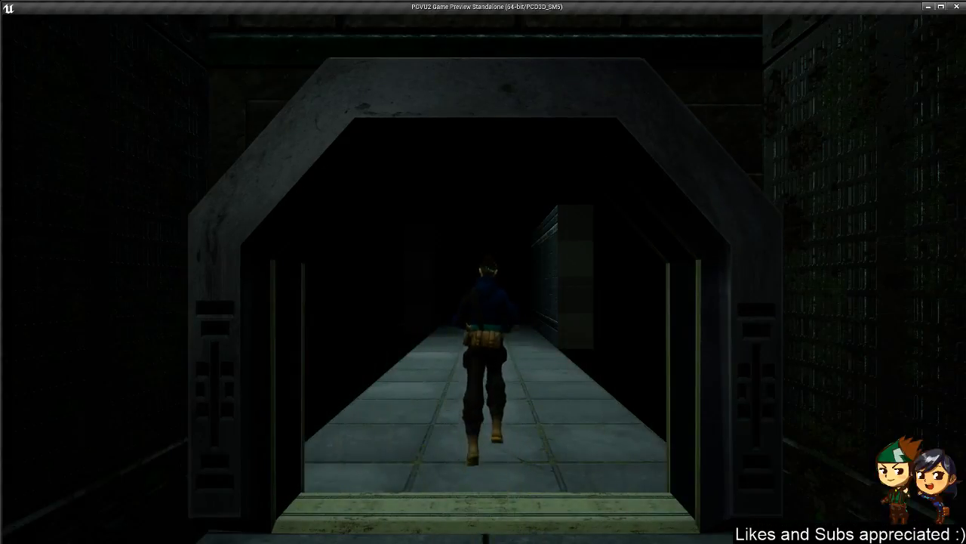
pyautogui.press('w')
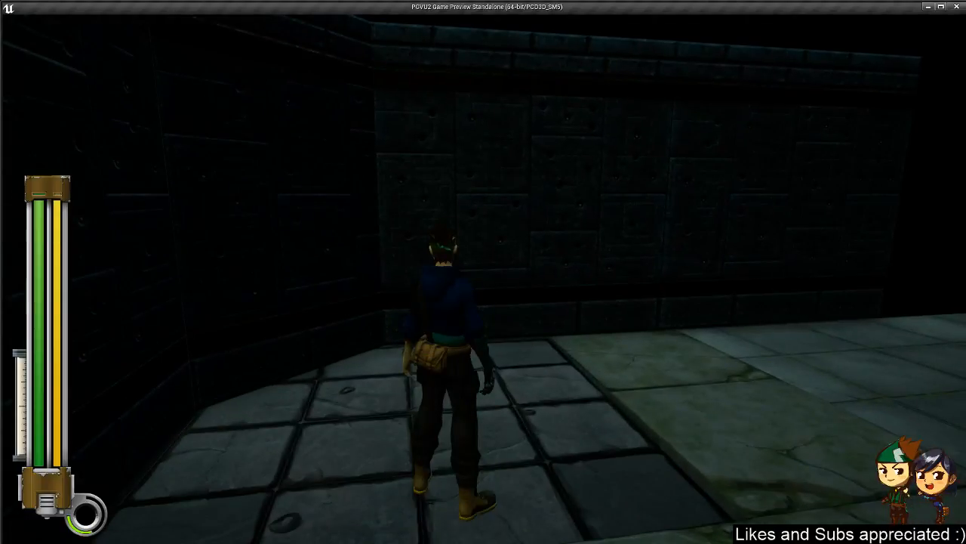
# - Walk around the corridor corner and examine how the outer diagonal wall meets the straight walls and floor tiles
pyautogui.press('w')
pyautogui.press('a')
pyautogui.press('s')
pyautogui.press('w')
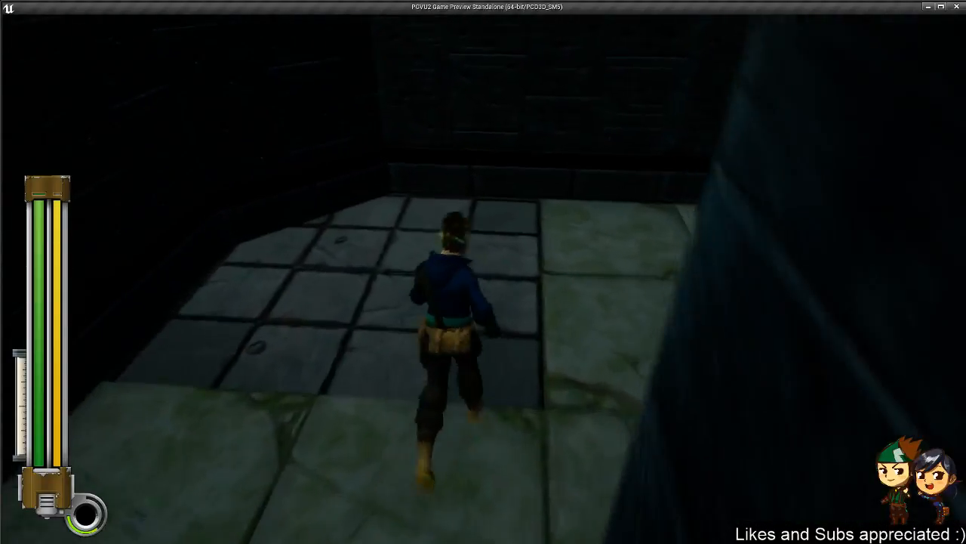
pyautogui.press('s')
pyautogui.press('d')
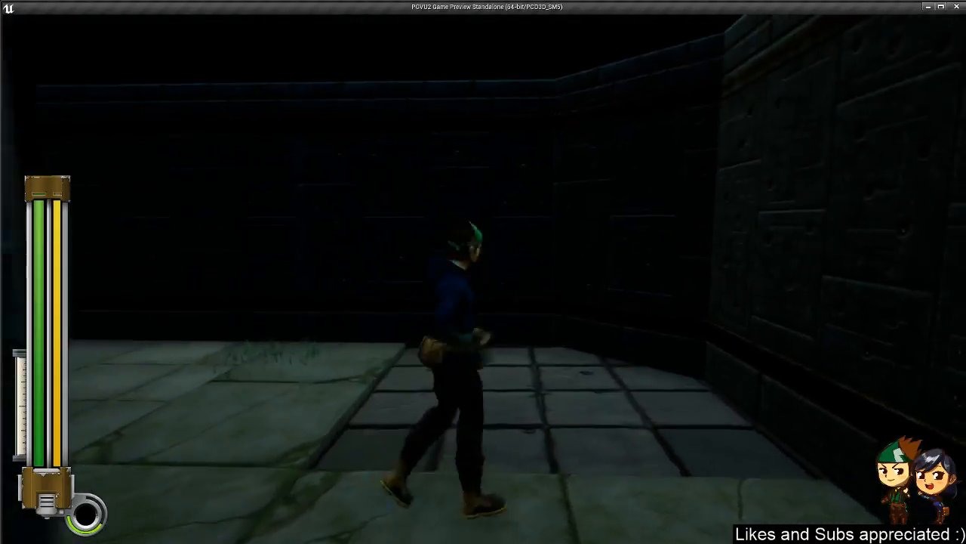
pyautogui.press('a')
pyautogui.press('w')
pyautogui.press('s')
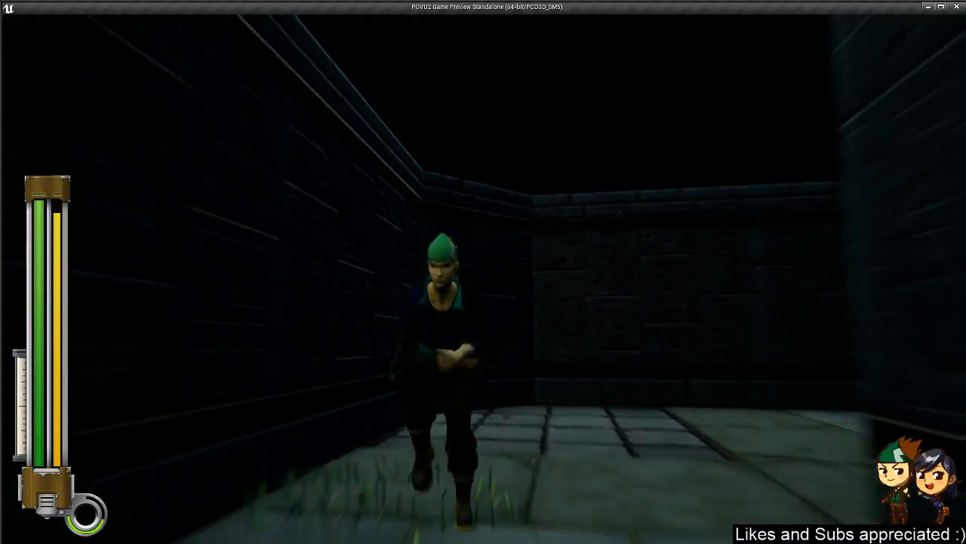
# - Run along the corridor beyond the corner and return, checking the inner walls on the way
pyautogui.press('w')
pyautogui.press('a')
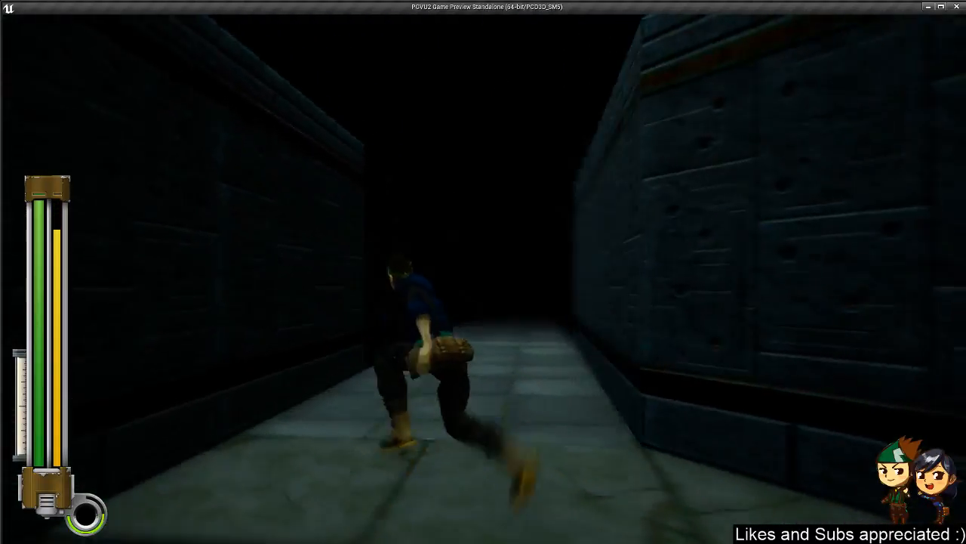
pyautogui.press('s')
pyautogui.press('d')
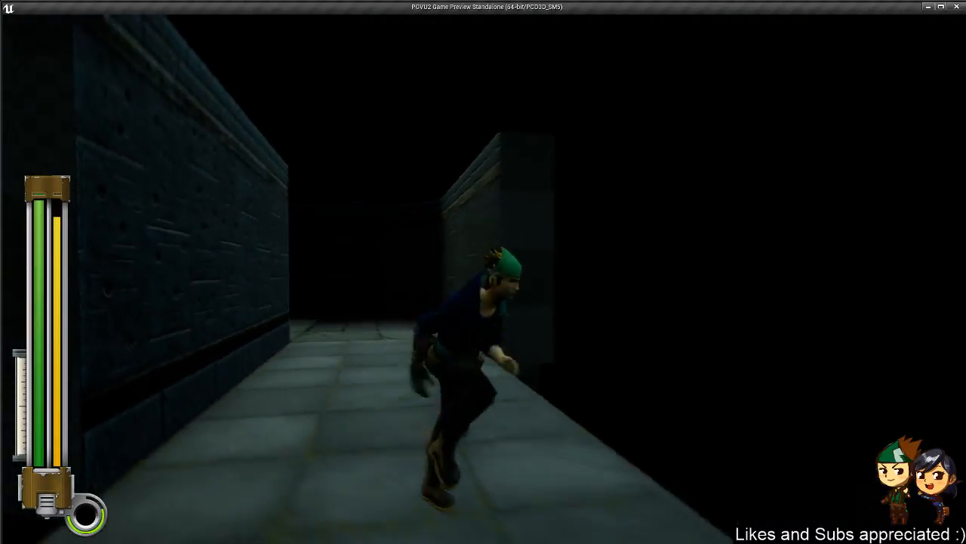
pyautogui.press('a')
pyautogui.press('w')
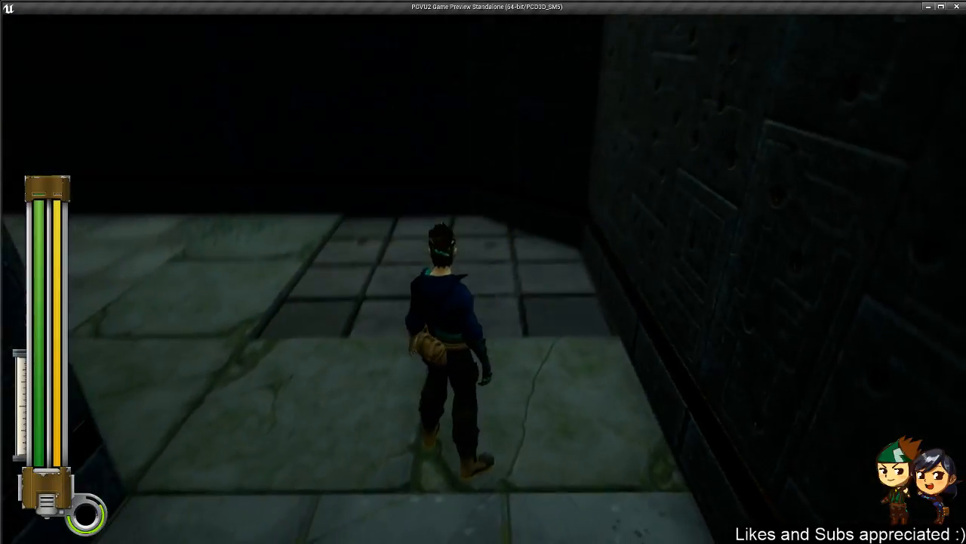
# - Examine the dark stone floor tiles, mossy border and diagonal wall of the corner from several angles
pyautogui.press('w')
pyautogui.press('w')
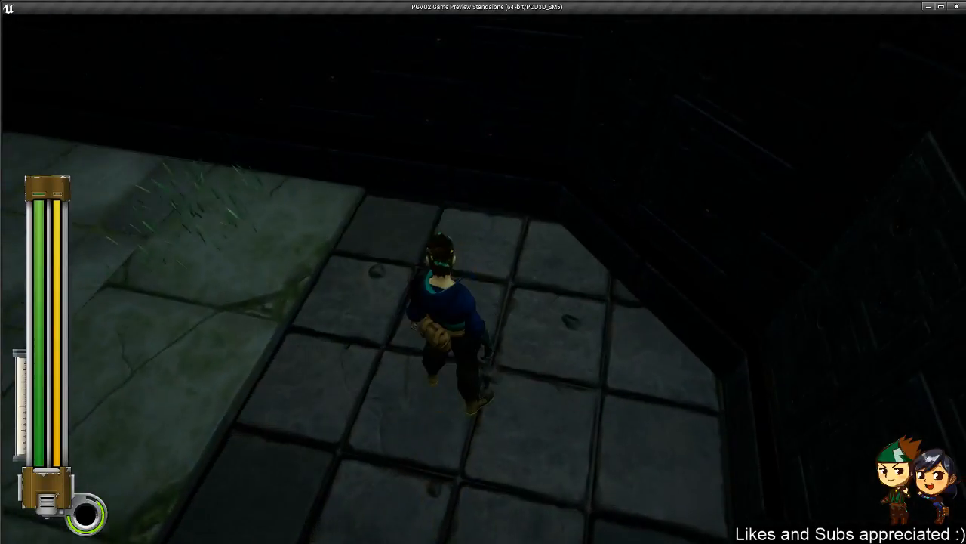
pyautogui.press('w')
pyautogui.press('d')
pyautogui.press('s')
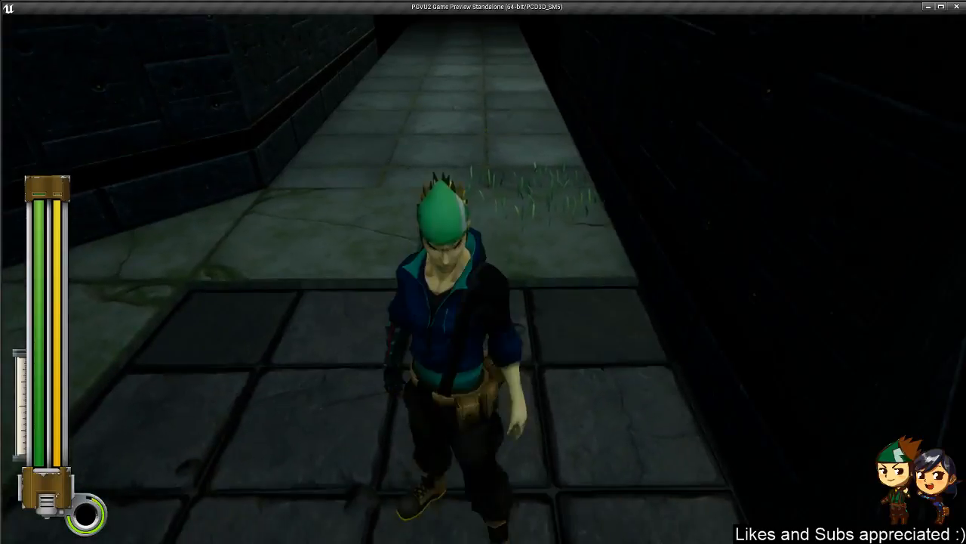
pyautogui.press('s')
pyautogui.press('w')
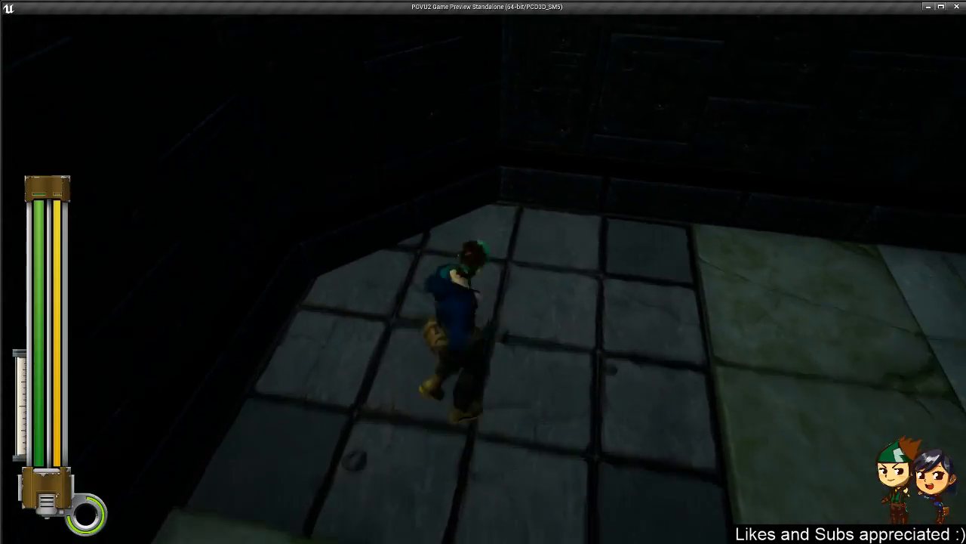
pyautogui.press('d')
pyautogui.press('a')
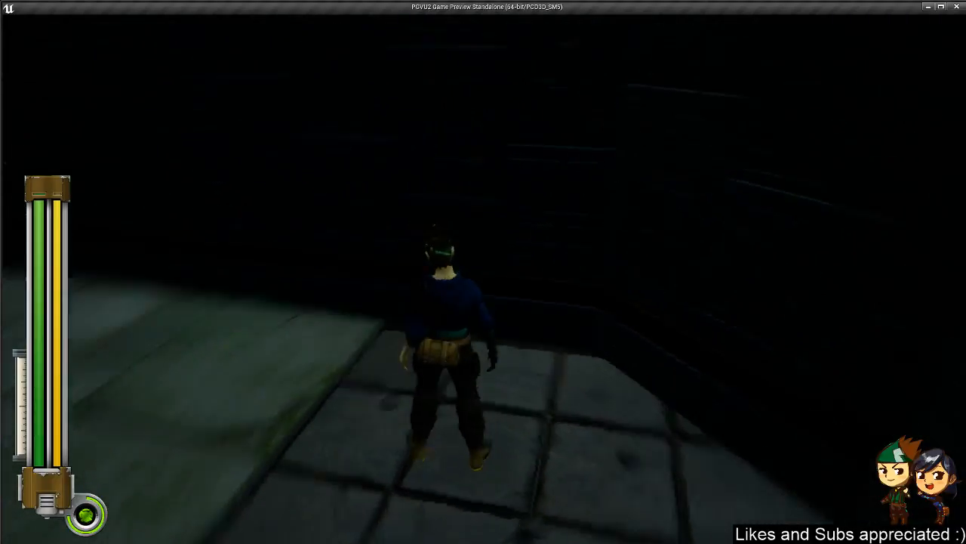
# - Run through the large tiled room and back into the walled corridor
pyautogui.press('w')
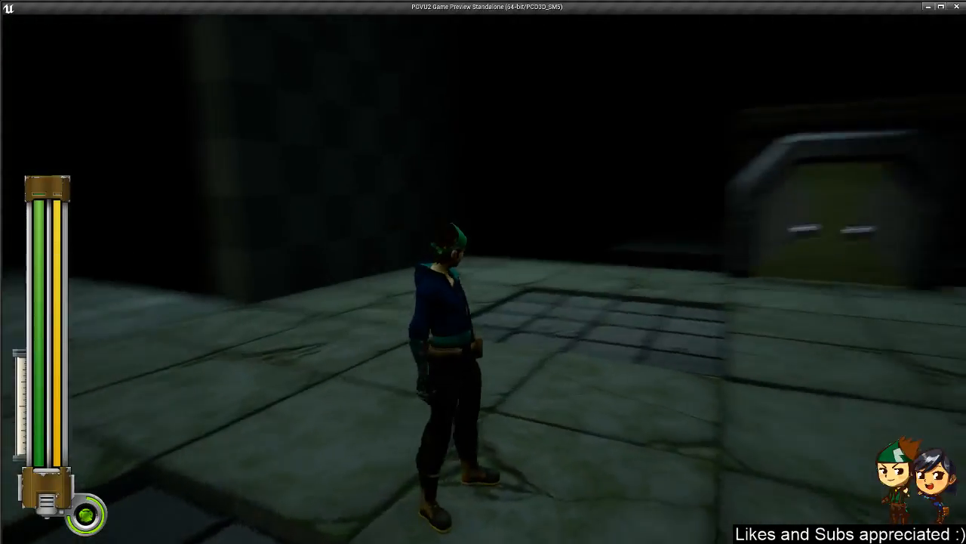
pyautogui.press('w')
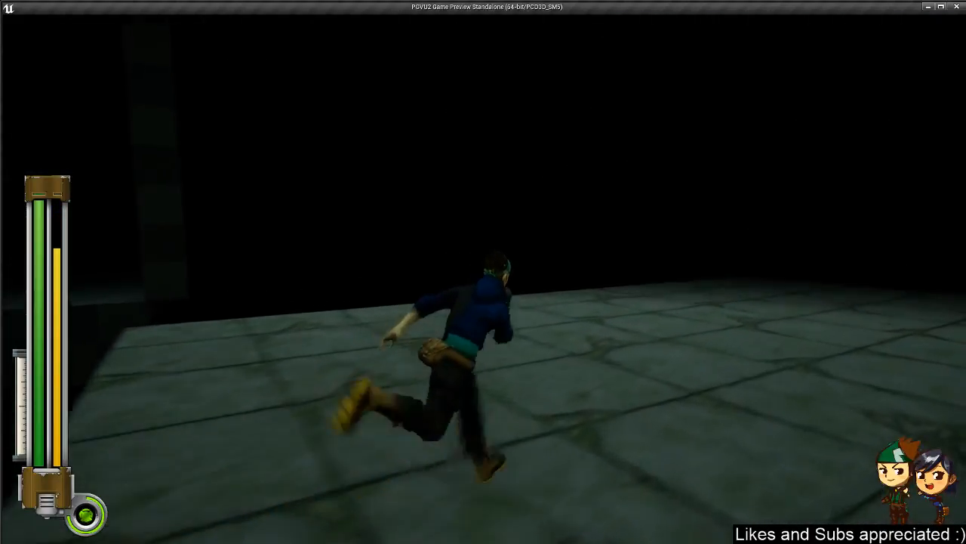
pyautogui.press('w')
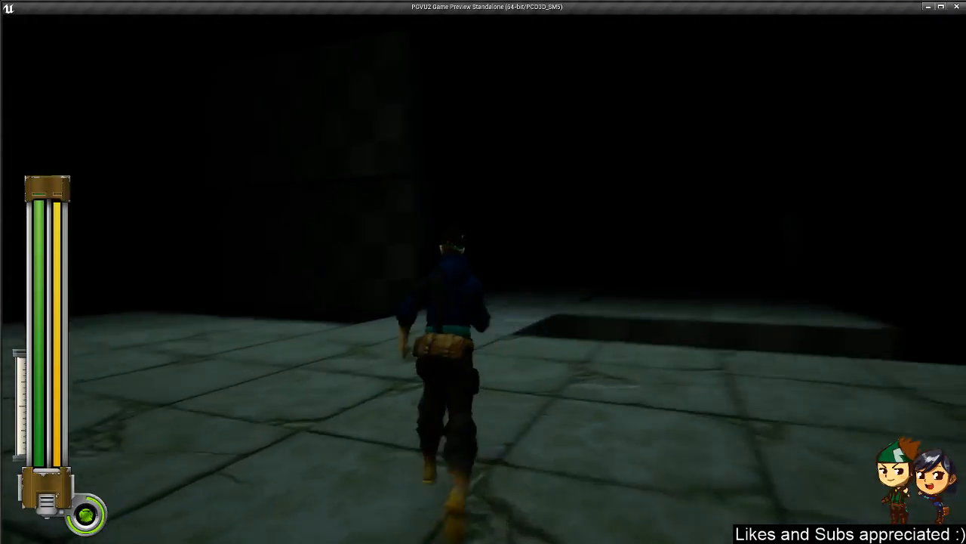
pyautogui.press('shift')
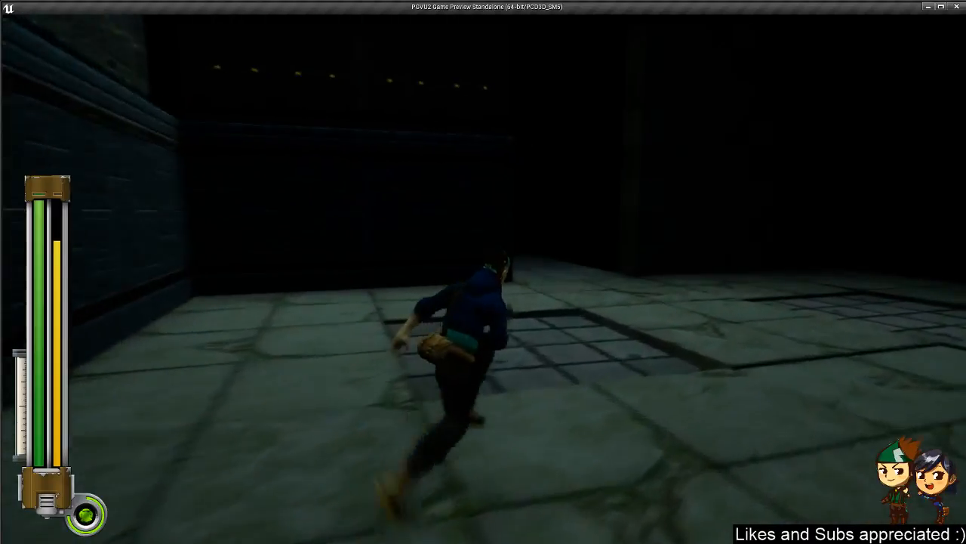
pyautogui.press('w')
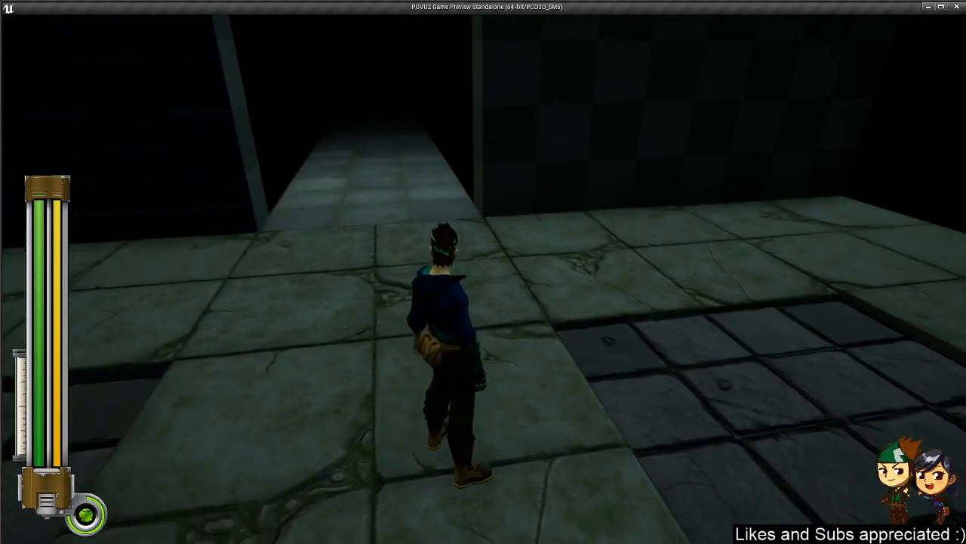
pyautogui.press('w')
pyautogui.press('w')
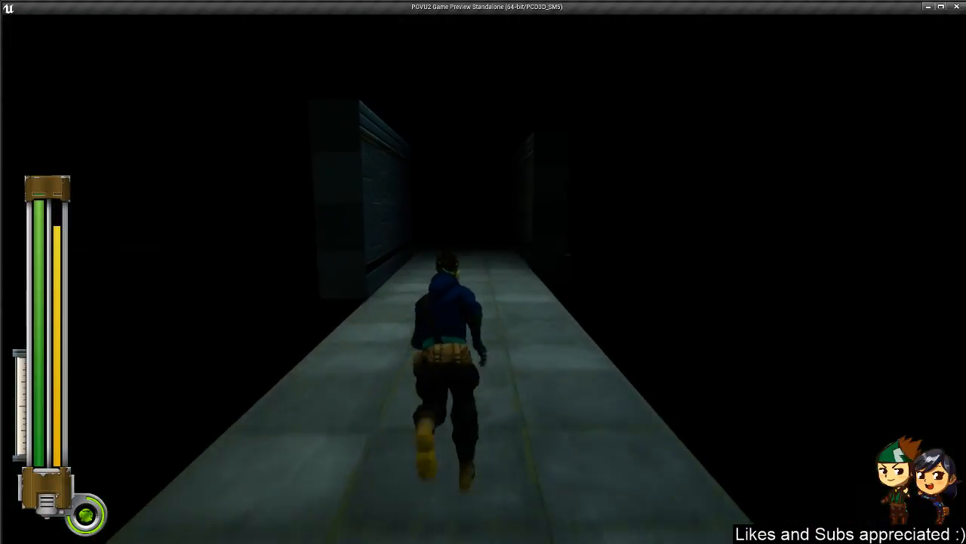
# - Revisit the corridor corner and inspect the trim and joints of the outer diagonal wall
pyautogui.press('w')
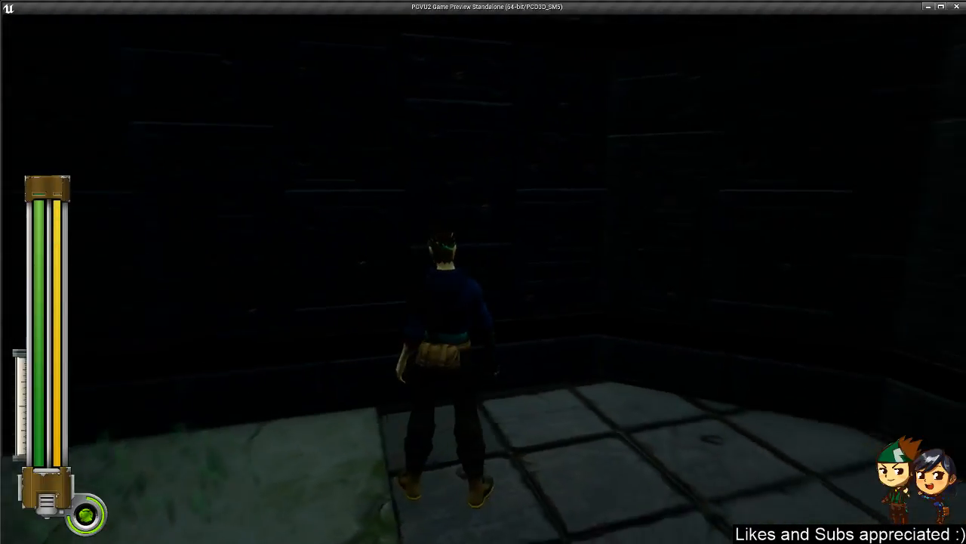
pyautogui.press('w')
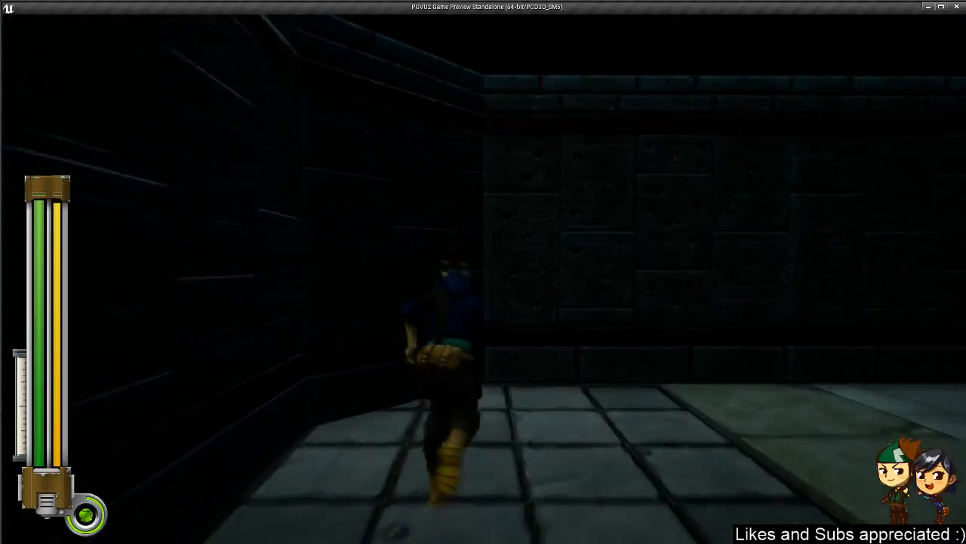
pyautogui.press('d')
pyautogui.press('s')
pyautogui.press('w')
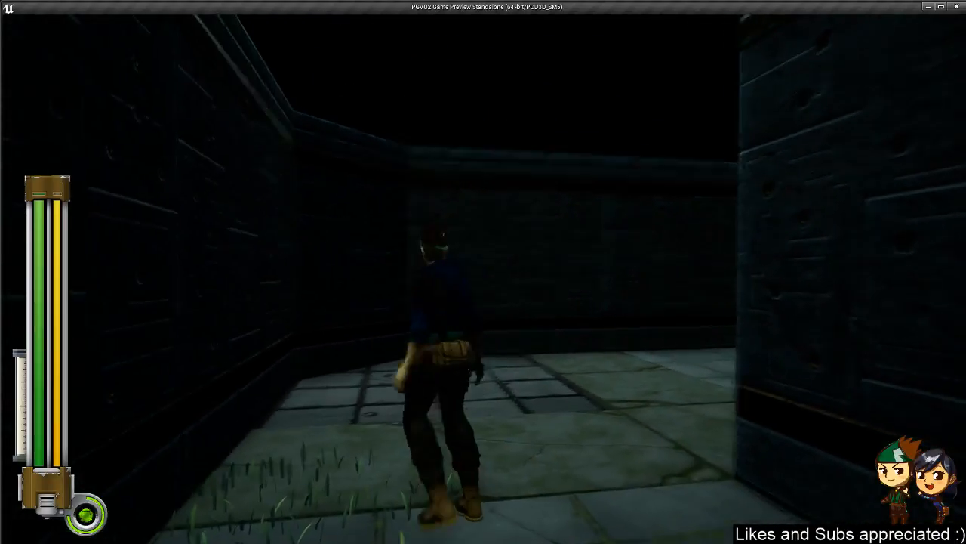
pyautogui.press('w')
pyautogui.press('w')
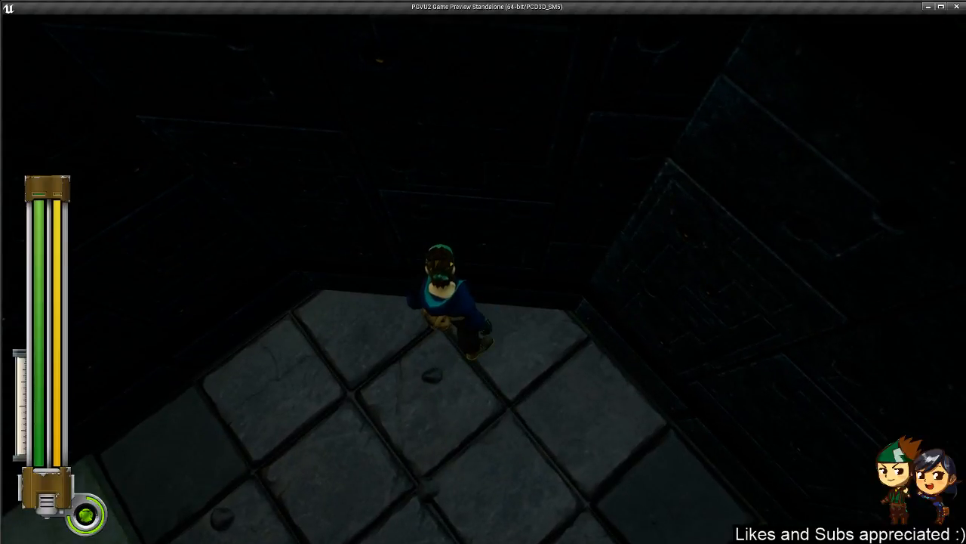
# - Check the passage around the corner's inner diagonal wall in the game, and end the play-test
pyautogui.press('s')
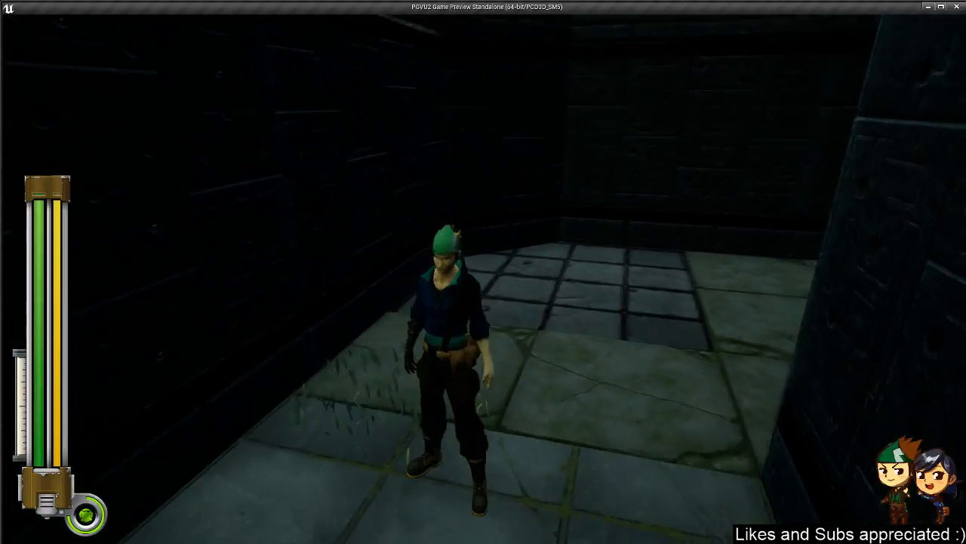
pyautogui.press('s')
pyautogui.press('w')
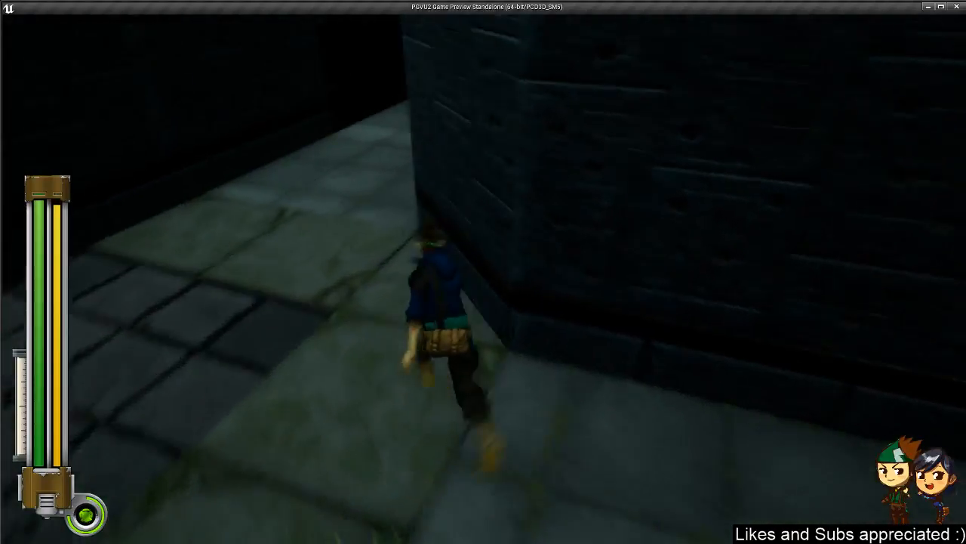
pyautogui.press('w')
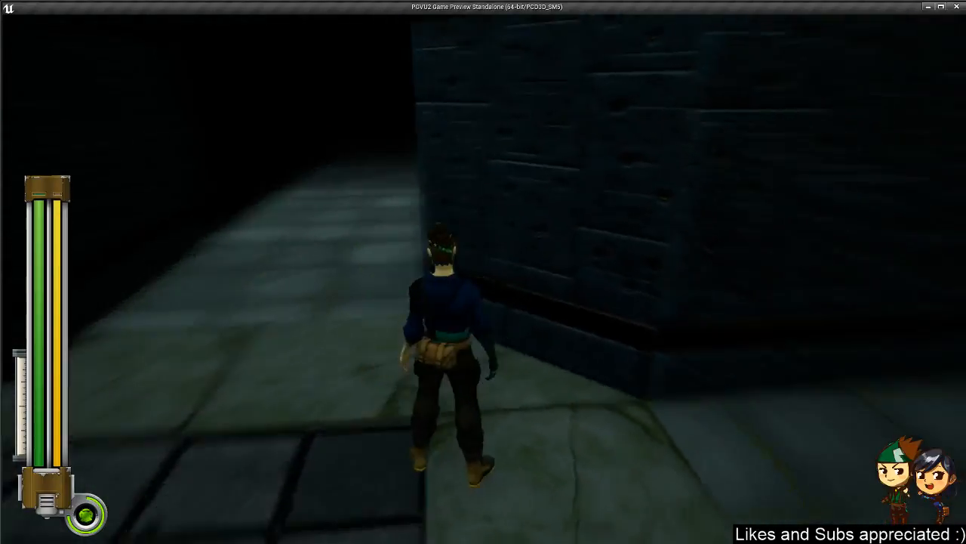
pyautogui.press('w')
pyautogui.press('s')
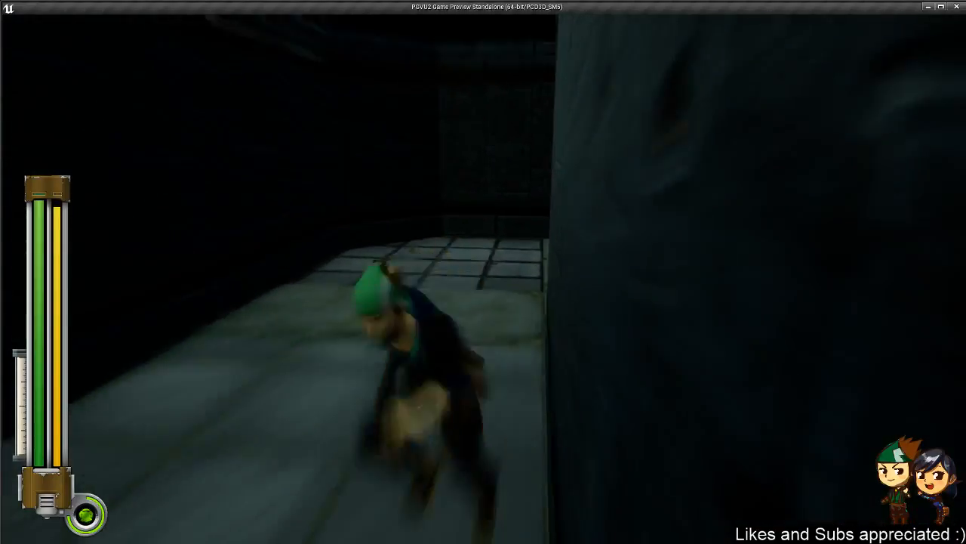
pyautogui.press('Escape')
# - Try sliding corridor wall Box Brush61 along X to 1315, and undo the move
pyautogui.moveTo(386, 281); pyautogui.dragTo(432, 302, button='right')
pyautogui.moveTo(484, 198)
pyautogui.mouseDown(button='right')
pyautogui.moveTo(408, 204)
pyautogui.moveTo(363, 242)
pyautogui.moveTo(378, 227)
pyautogui.moveTo(198, 204)
pyautogui.mouseUp(button='right')
pyautogui.click(370, 224)
pyautogui.moveTo(526, 222); pyautogui.dragTo(520, 225, button='right')
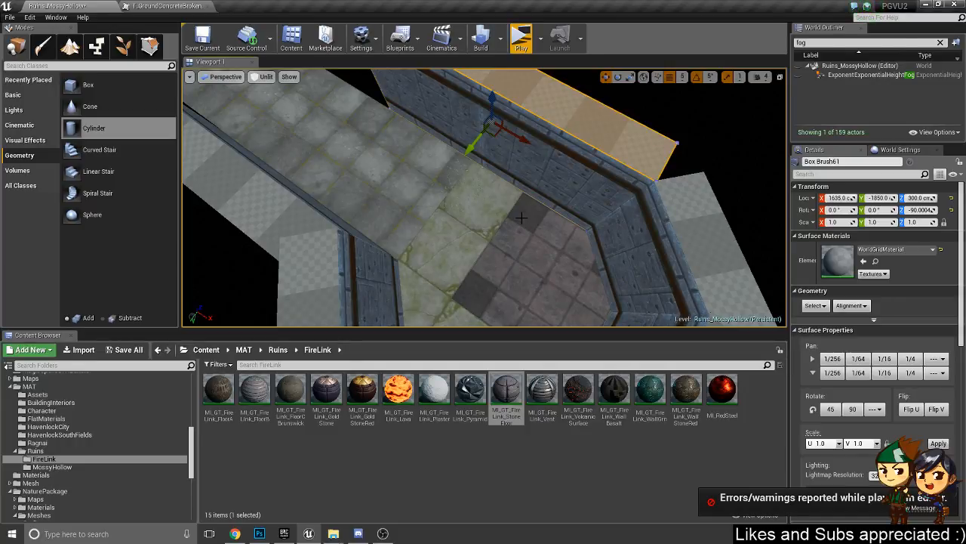
pyautogui.moveTo(414, 93); pyautogui.dragTo(412, 92)
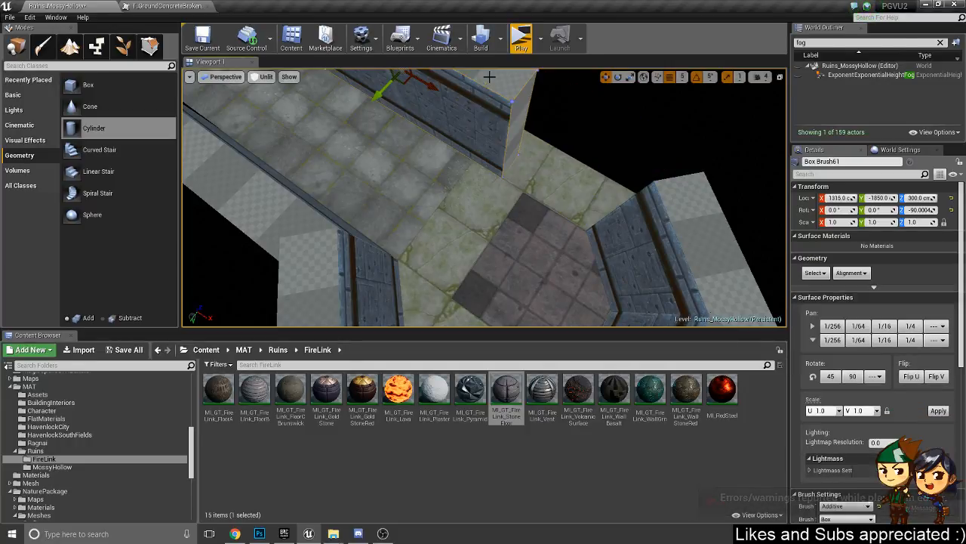
pyautogui.hotkey('ctrl', 'z')
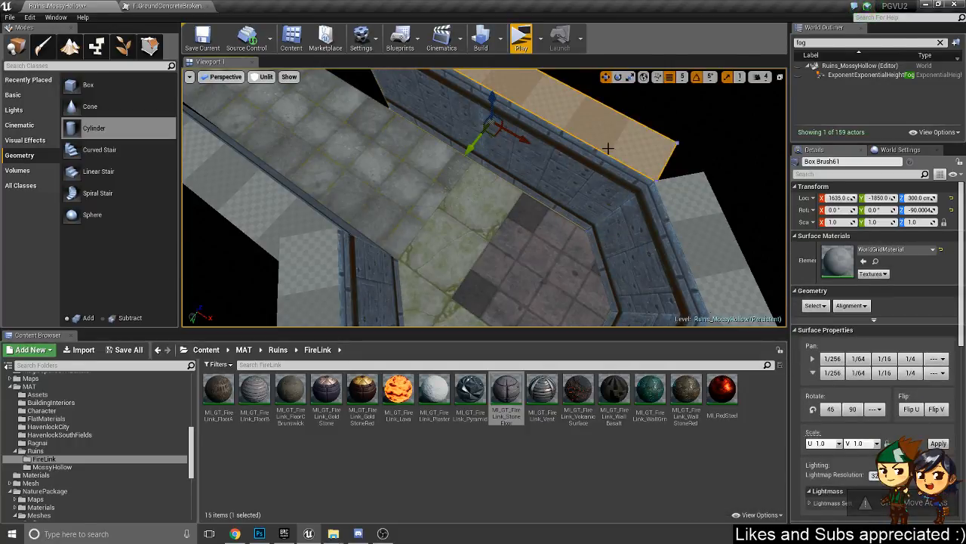
# - Set the position grid snap to 10 and move the selected long wall brush along X to about 1185 cm
pyautogui.click(681, 79)
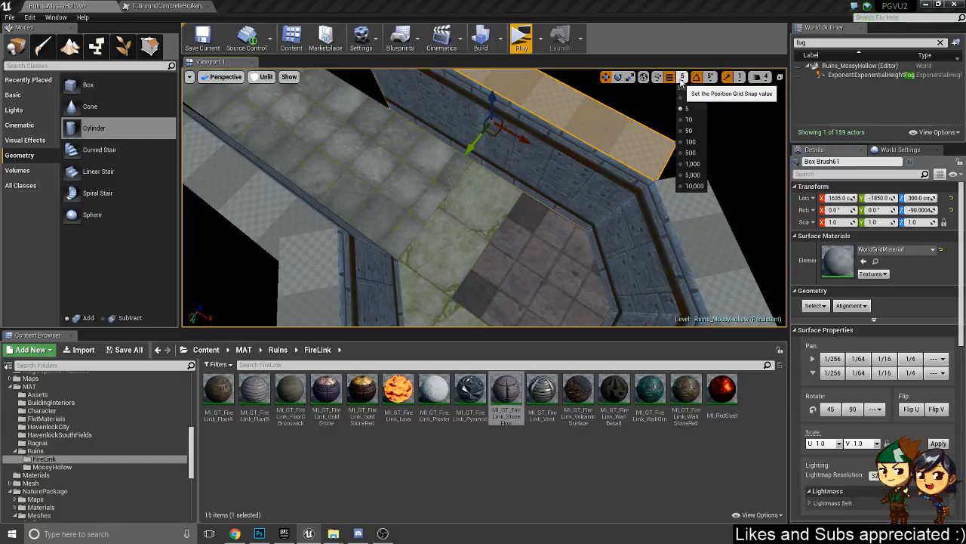
pyautogui.click(693, 120)
pyautogui.moveTo(521, 140); pyautogui.dragTo(428, 110)
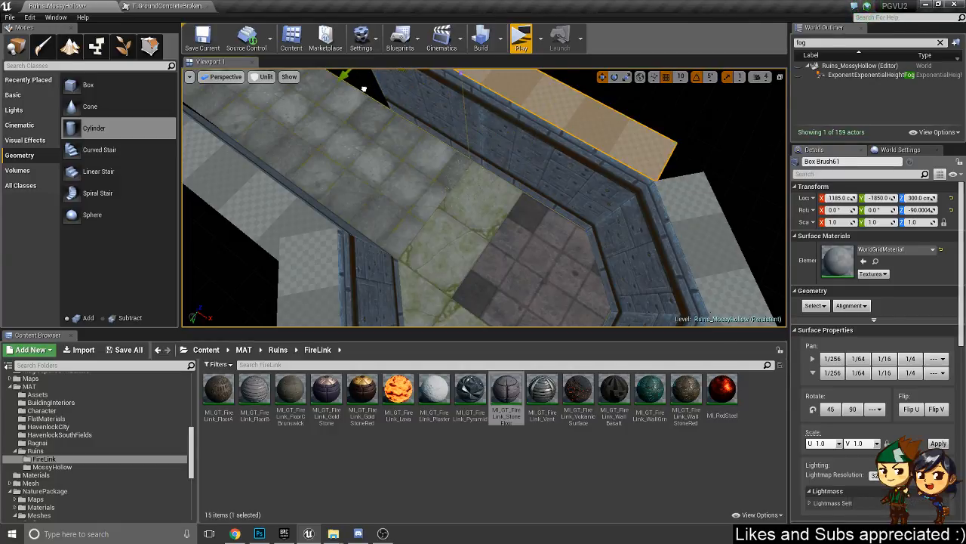
pyautogui.moveTo(371, 91); pyautogui.dragTo(370, 91)
# - Duplicate the near angled corner wall onto the opposite side of the corridor entrance and rotate it about 90 degrees to mirror the original
pyautogui.moveTo(435, 146); pyautogui.dragTo(511, 146, button='right')
pyautogui.click(612, 193)
pyautogui.keyDown('alt'); pyautogui.moveTo(612, 201); pyautogui.dragTo(358, 180); pyautogui.keyUp('alt')
pyautogui.press('e')
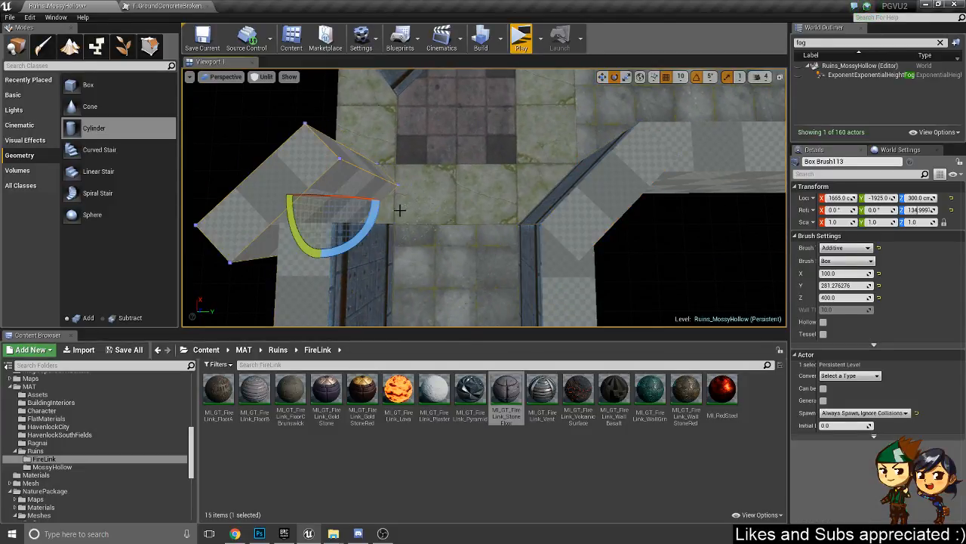
pyautogui.moveTo(375, 219); pyautogui.dragTo(365, 230)
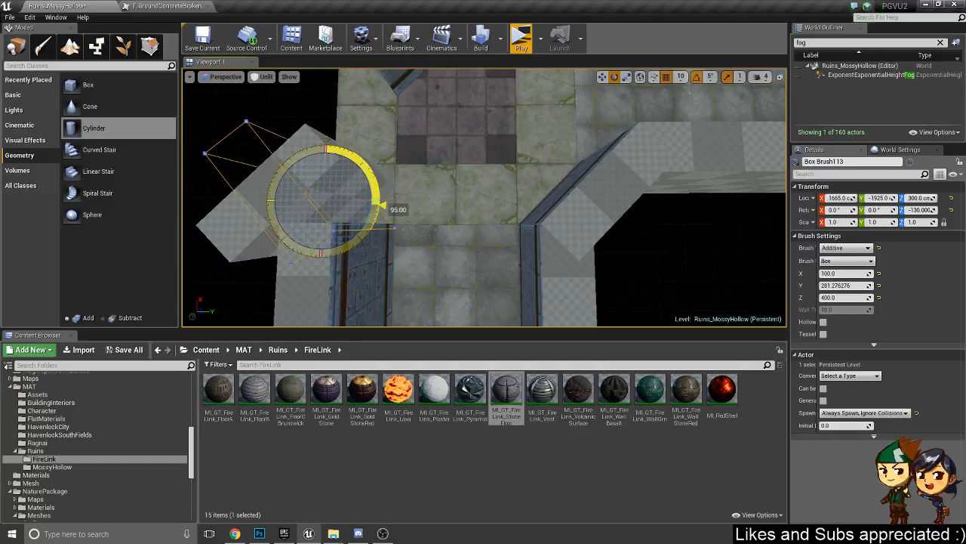
pyautogui.moveTo(372, 224); pyautogui.dragTo(373, 224)
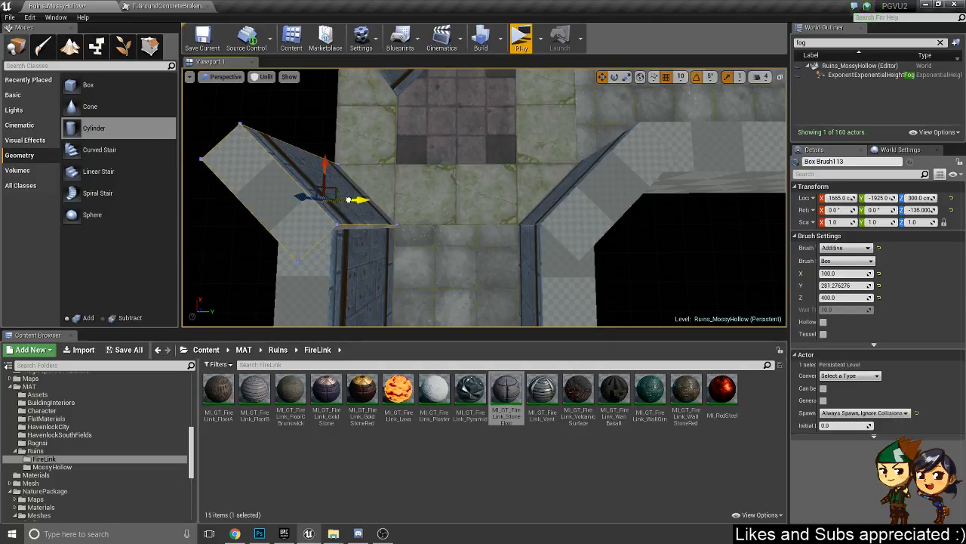
# - Delete the angled wall at the far corner of the room
pyautogui.moveTo(476, 184)
pyautogui.mouseDown(button='right')
pyautogui.moveTo(490, 159)
pyautogui.moveTo(496, 179)
pyautogui.mouseUp(button='right')
pyautogui.click(496, 179)
pyautogui.moveTo(466, 236); pyautogui.dragTo(466, 236, button='right')
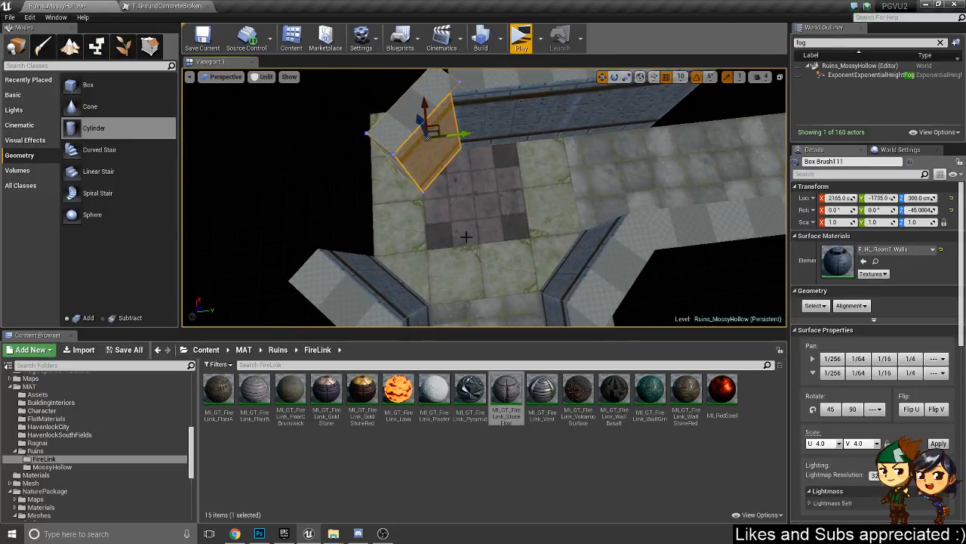
pyautogui.press('Delete')
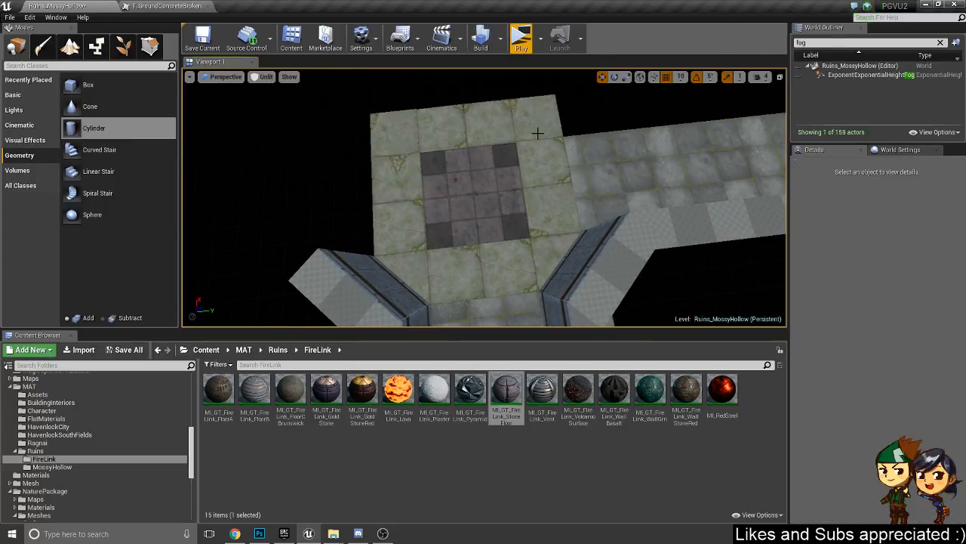
# - Restore the deleted long straight wall and move it along Y to -800 cm
pyautogui.hotkey('ctrl', 'z')
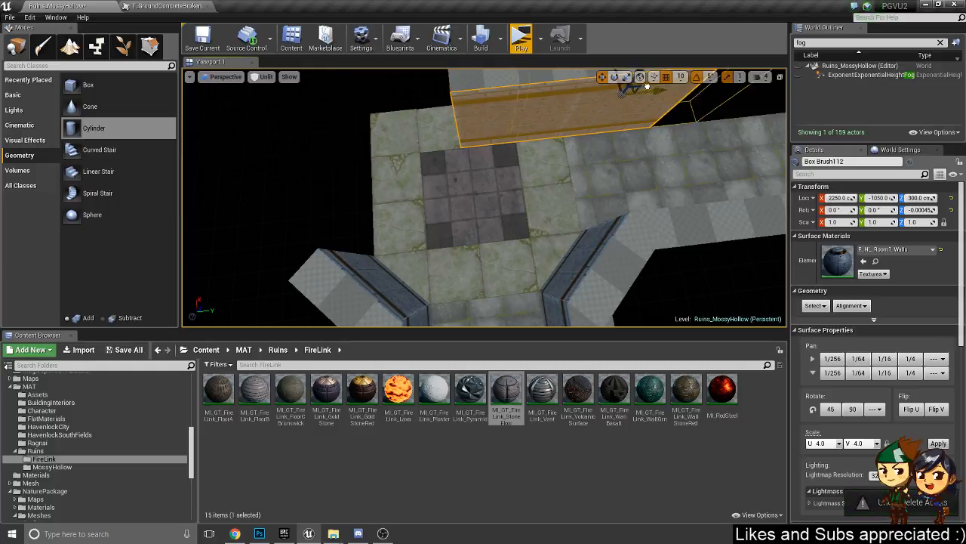
pyautogui.moveTo(712, 89); pyautogui.dragTo(712, 90)
pyautogui.moveTo(547, 166); pyautogui.dragTo(546, 166, button='right')
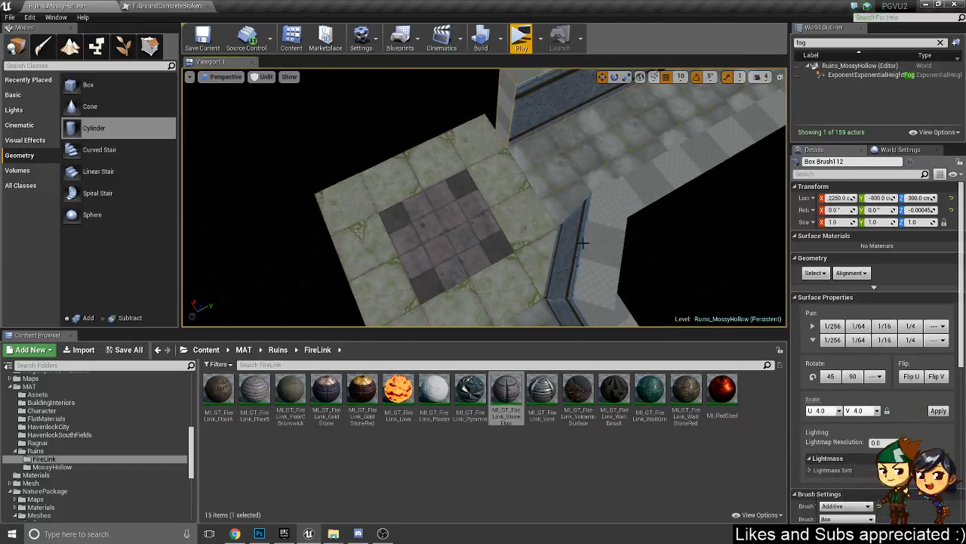
# - Duplicate both near angled corner walls with a 180-degree rotation and fit the copies at the room's far corners
pyautogui.click(585, 243)
pyautogui.moveTo(507, 210); pyautogui.dragTo(518, 197, button='right')
pyautogui.keyDown('ctrl'); pyautogui.click(383, 220); pyautogui.keyUp('ctrl')
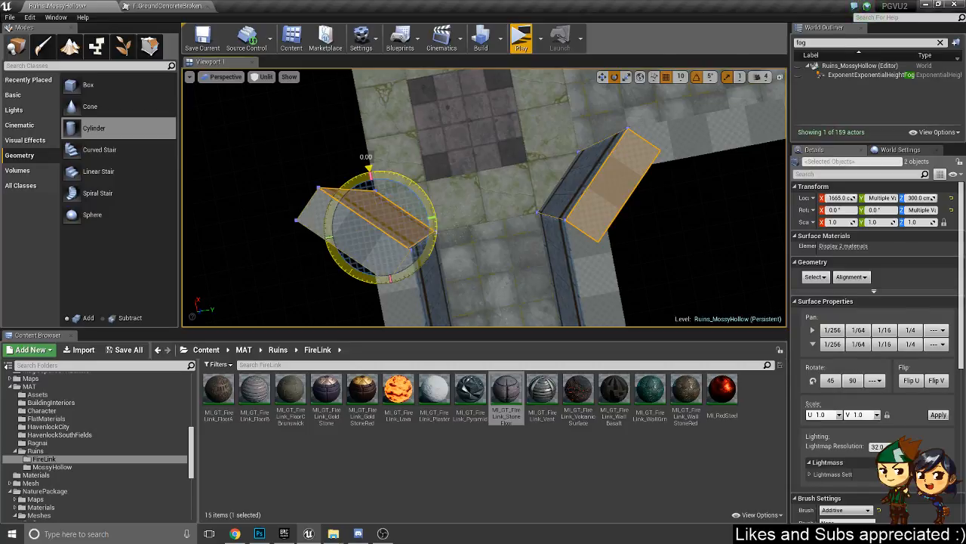
pyautogui.keyDown('alt'); pyautogui.moveTo(370, 172); pyautogui.dragTo(438, 216); pyautogui.keyUp('alt')
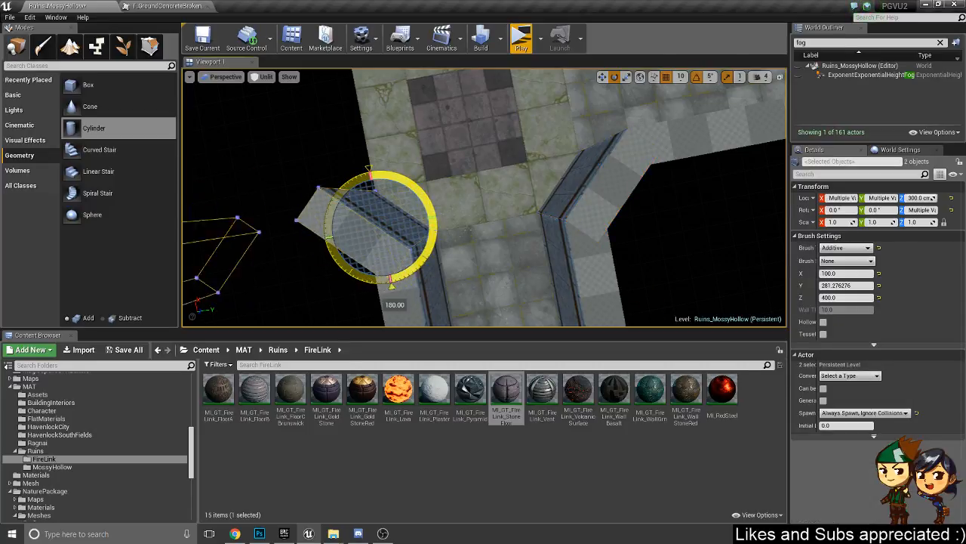
pyautogui.keyDown('alt'); pyautogui.moveTo(391, 284); pyautogui.dragTo(414, 182); pyautogui.keyUp('alt')
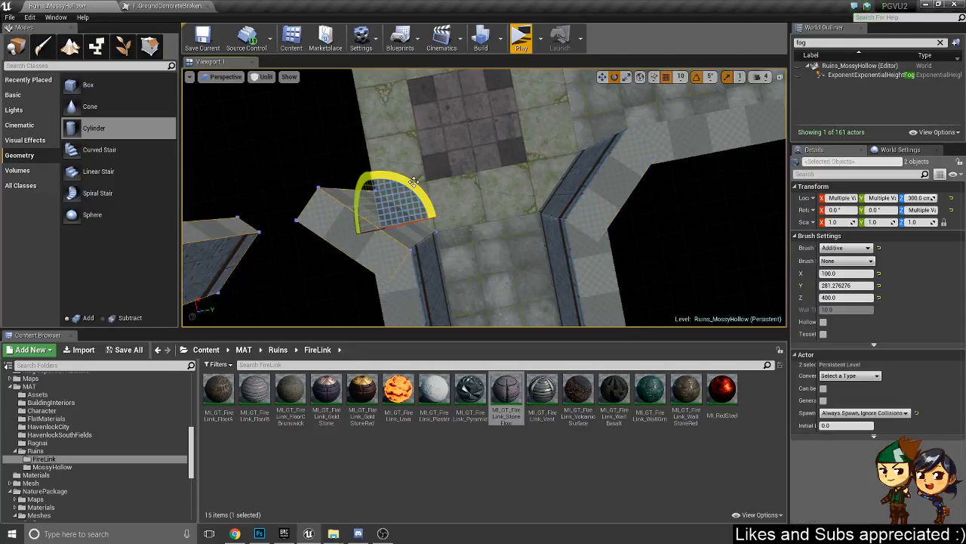
pyautogui.moveTo(387, 212)
pyautogui.mouseDown()
pyautogui.moveTo(409, 190)
pyautogui.moveTo(396, 169)
pyautogui.moveTo(408, 200)
pyautogui.mouseUp()
pyautogui.moveTo(408, 199)
pyautogui.mouseDown(button='right')
pyautogui.moveTo(306, 179)
pyautogui.moveTo(386, 169)
pyautogui.moveTo(353, 171)
pyautogui.moveTo(414, 181)
pyautogui.mouseUp(button='right')
# - Duplicate the long straight wall and move the copy to X 2440, Y -1400 to close the gap between the far angled walls
pyautogui.click(537, 141)
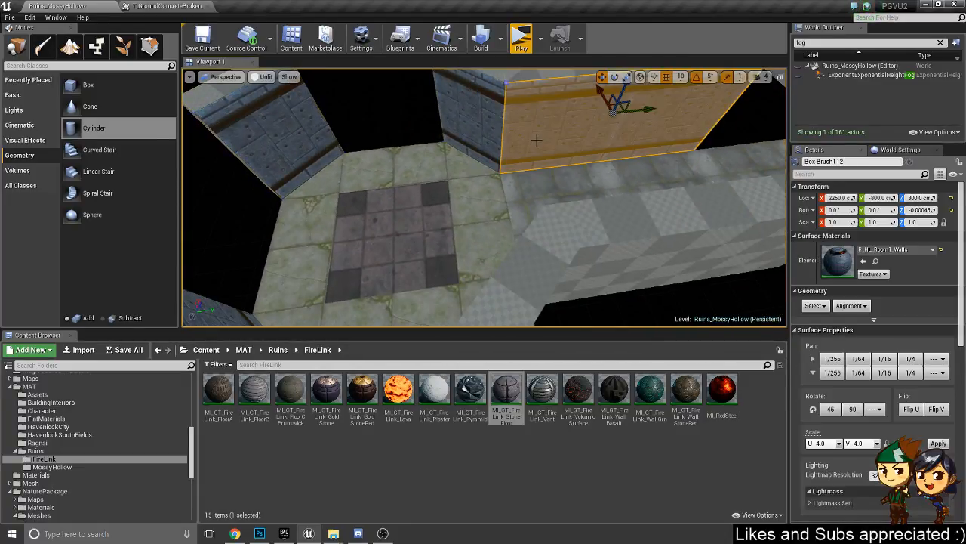
pyautogui.moveTo(537, 141)
pyautogui.mouseDown(button='right')
pyautogui.moveTo(545, 130)
pyautogui.moveTo(508, 123)
pyautogui.mouseUp(button='right')
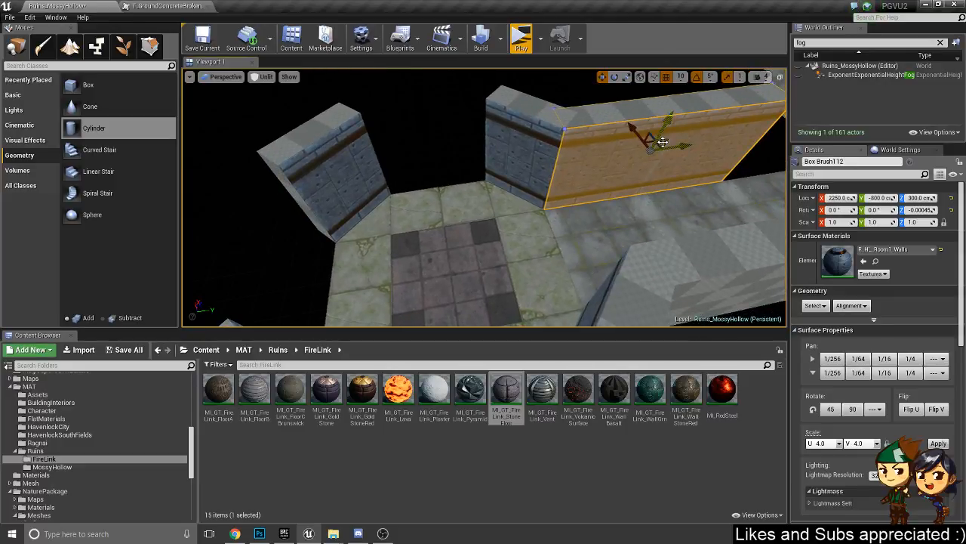
pyautogui.moveTo(659, 147)
pyautogui.keyDown('alt'); pyautogui.mouseDown()
pyautogui.moveTo(482, 133)
pyautogui.moveTo(493, 140)
pyautogui.mouseUp(); pyautogui.keyUp('alt')
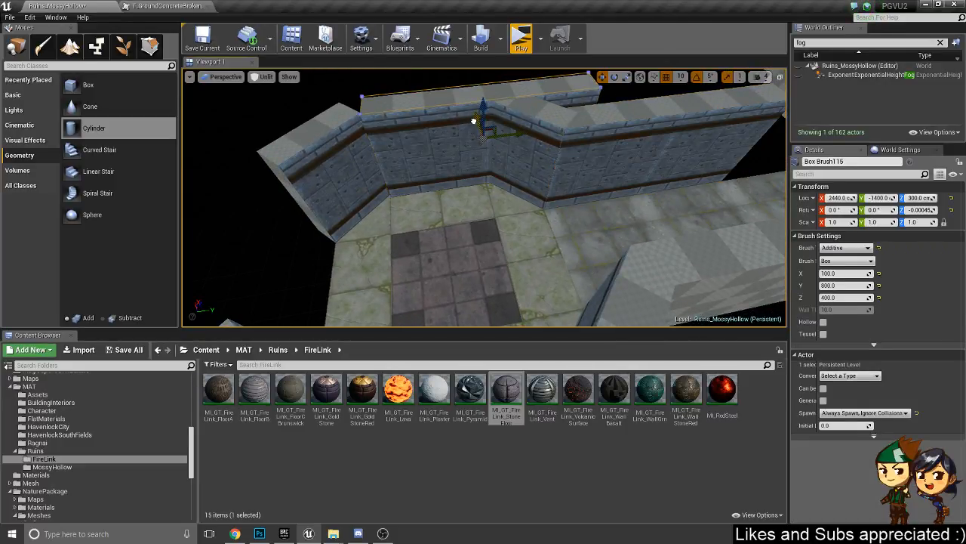
pyautogui.moveTo(474, 120)
pyautogui.mouseDown(button='right')
pyautogui.moveTo(318, 257)
pyautogui.moveTo(339, 273)
pyautogui.moveTo(264, 272)
pyautogui.moveTo(273, 253)
pyautogui.moveTo(291, 273)
pyautogui.moveTo(314, 257)
pyautogui.mouseUp(button='right')
# - Duplicate the new far wall rotated -90 degrees and move the copy to X 2160, Y -2050 across the remaining opening
pyautogui.click(445, 186)
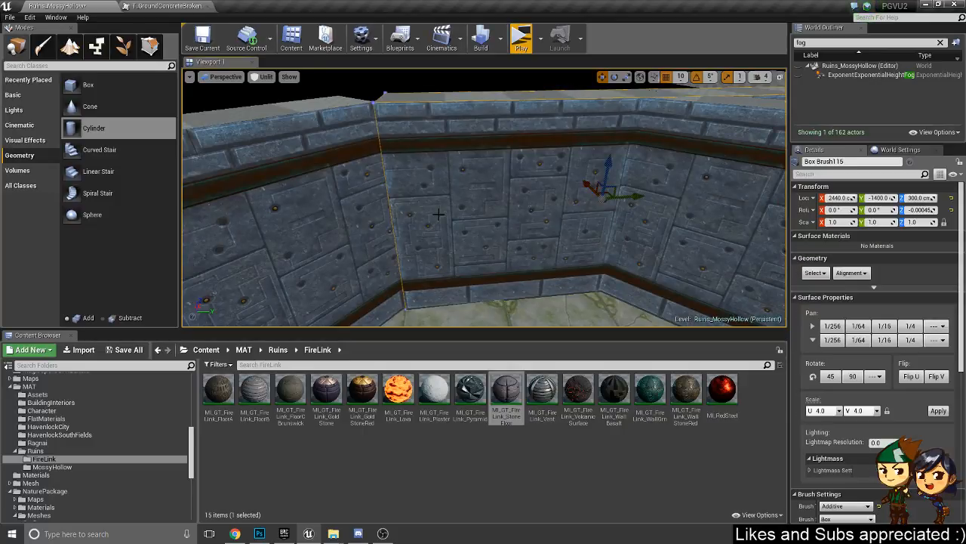
pyautogui.click(473, 208)
pyautogui.moveTo(473, 207); pyautogui.dragTo(519, 251, button='right')
pyautogui.moveTo(601, 255); pyautogui.dragTo(641, 239, button='right')
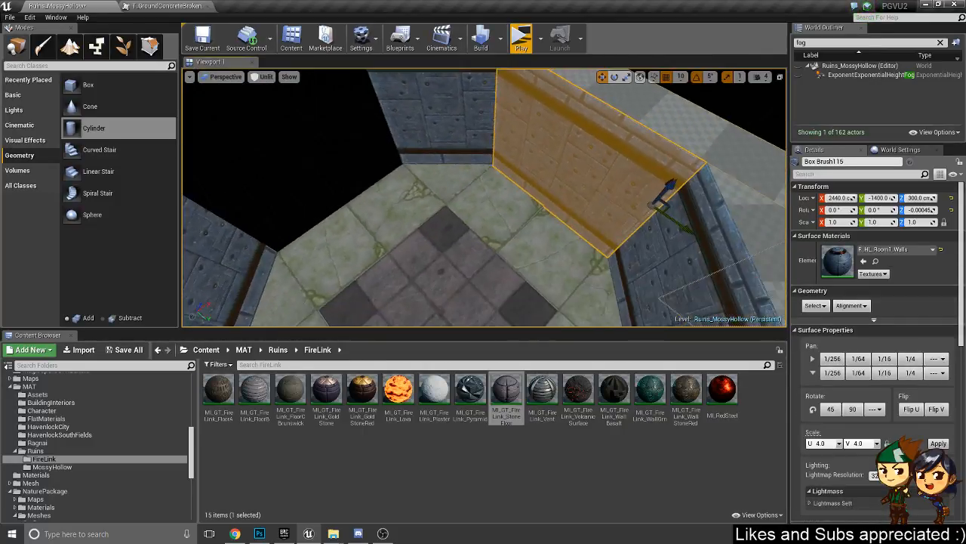
pyautogui.press('e')
pyautogui.moveTo(608, 217)
pyautogui.keyDown('alt'); pyautogui.mouseDown()
pyautogui.moveTo(578, 155)
pyautogui.moveTo(586, 168)
pyautogui.mouseUp(); pyautogui.keyUp('alt')
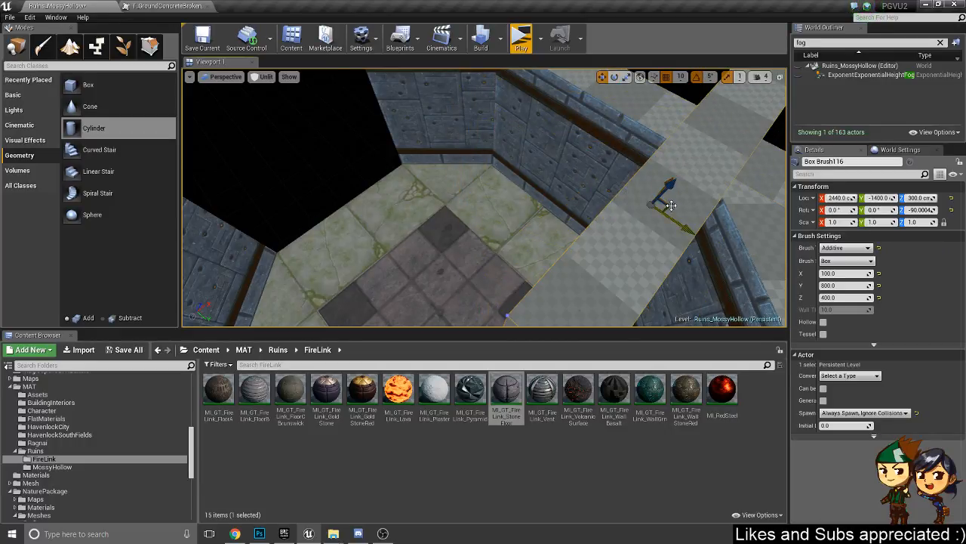
pyautogui.moveTo(671, 205)
pyautogui.mouseDown()
pyautogui.moveTo(504, 143)
pyautogui.moveTo(375, 112)
pyautogui.mouseUp()
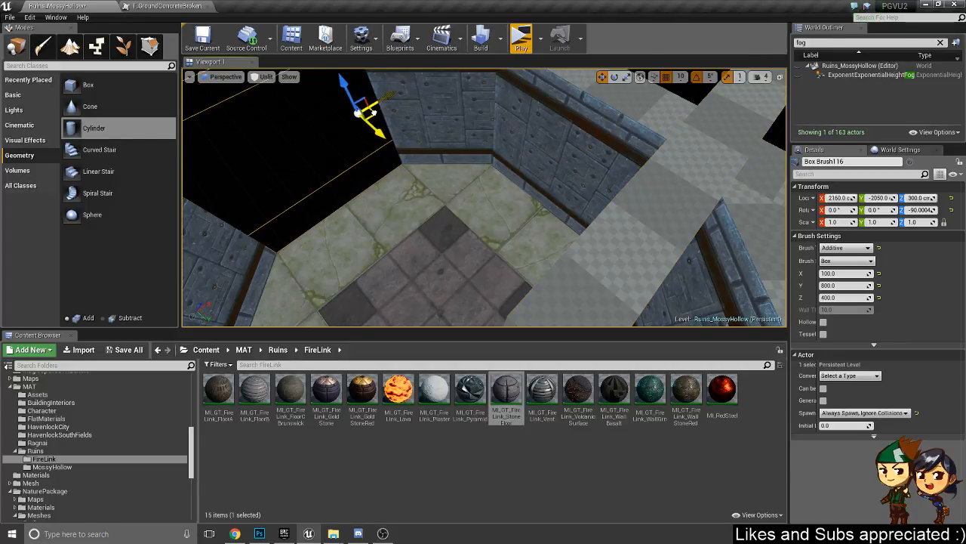
# - Move the rotated wall copy out of the opening along X to 2960 cm
pyautogui.moveTo(374, 112)
pyautogui.mouseDown(button='right')
pyautogui.moveTo(325, 95)
pyautogui.moveTo(287, 106)
pyautogui.moveTo(400, 139)
pyautogui.moveTo(340, 130)
pyautogui.moveTo(370, 138)
pyautogui.mouseUp(button='right')
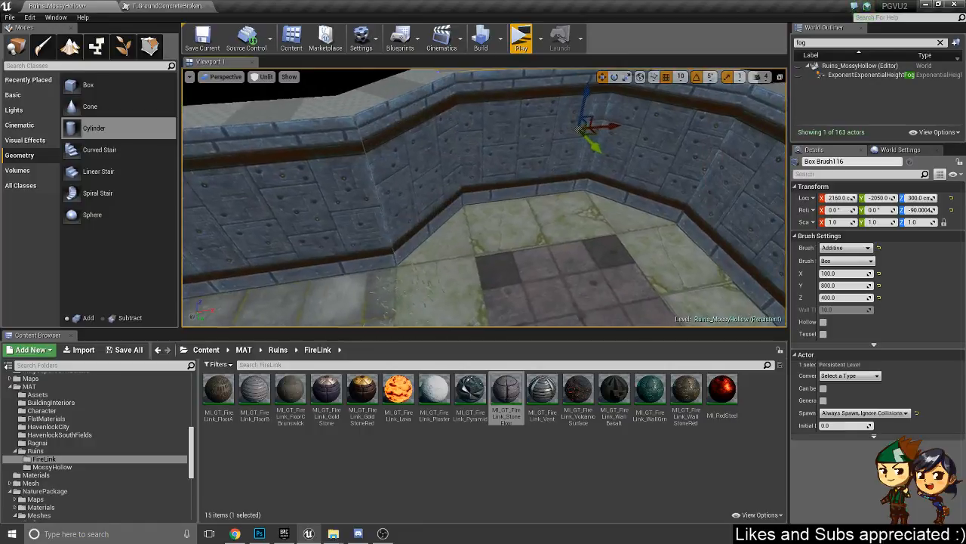
pyautogui.moveTo(315, 254); pyautogui.dragTo(344, 254, button='right')
pyautogui.scroll(5, 63, 405)
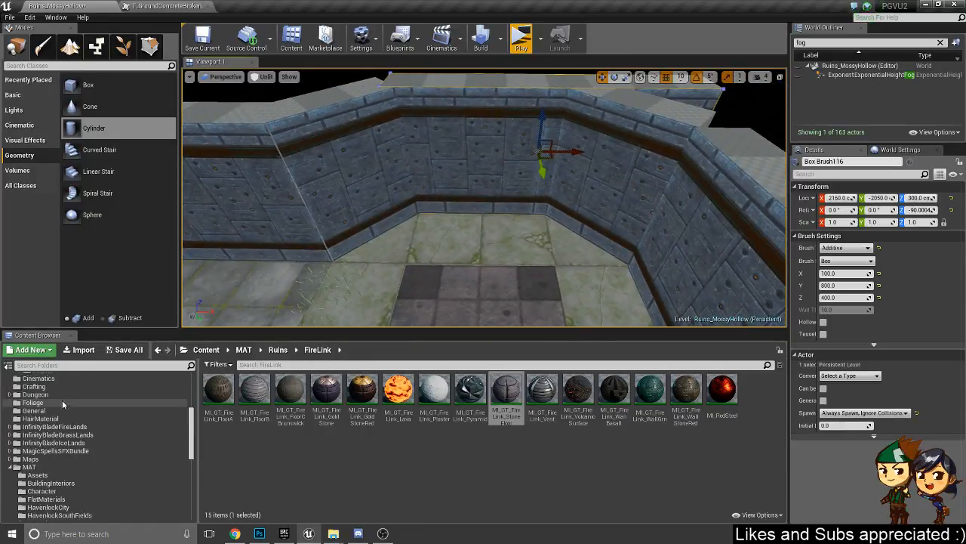
pyautogui.scroll(5, 63, 405)
pyautogui.moveTo(209, 184); pyautogui.dragTo(263, 175, button='right')
pyautogui.click(392, 202)
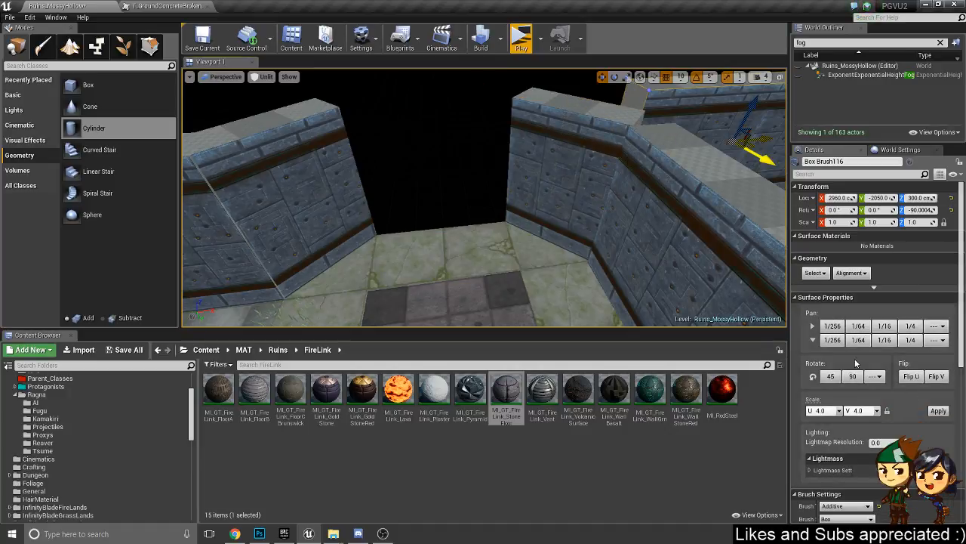
# - Set the moved wall brush's Y size to 400 and apply a surface scale of 4.0 to its face
pyautogui.scroll(-2, 860, 445)
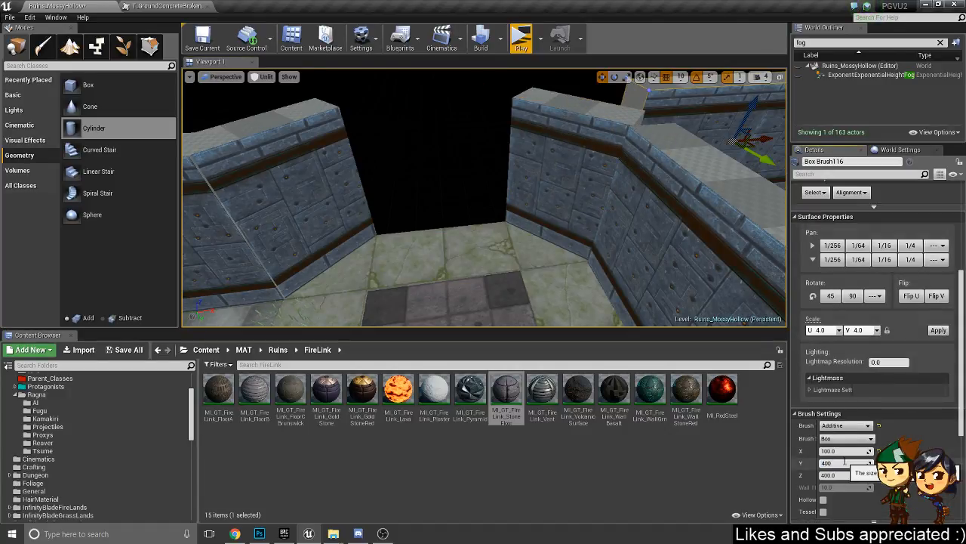
pyautogui.press('Return')
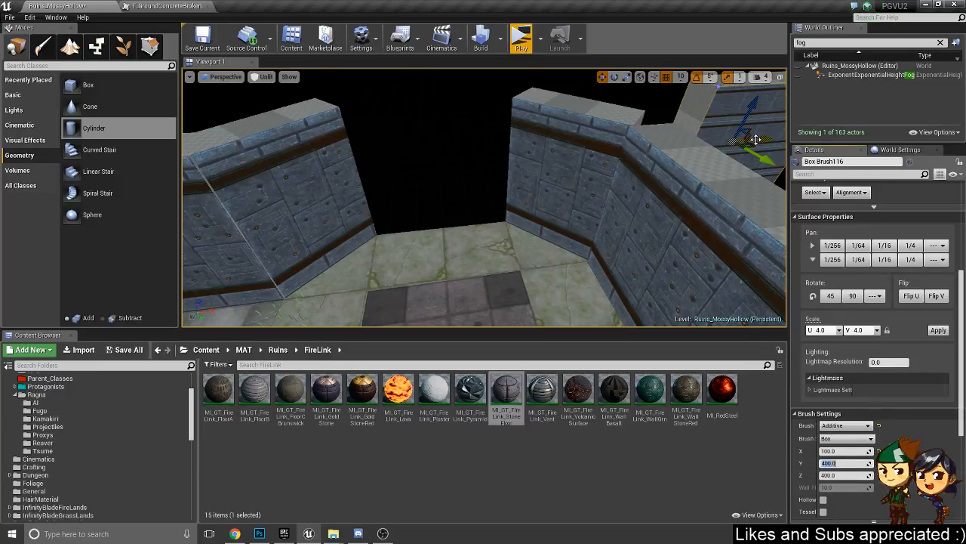
pyautogui.click(761, 122)
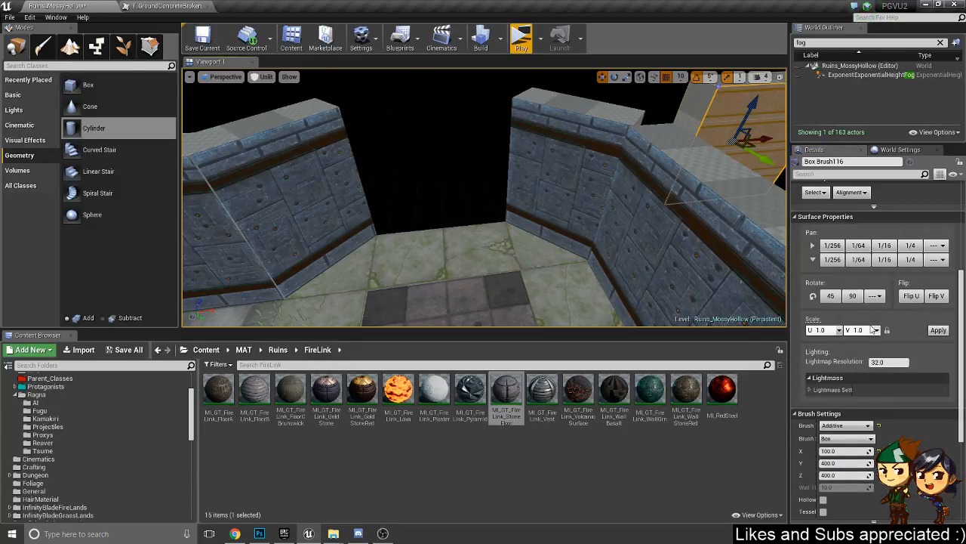
pyautogui.click(863, 382)
pyautogui.click(938, 330)
# - Try to fit the shortened wall into the opening between the angled walls and undo the move
pyautogui.moveTo(766, 137); pyautogui.dragTo(457, 173)
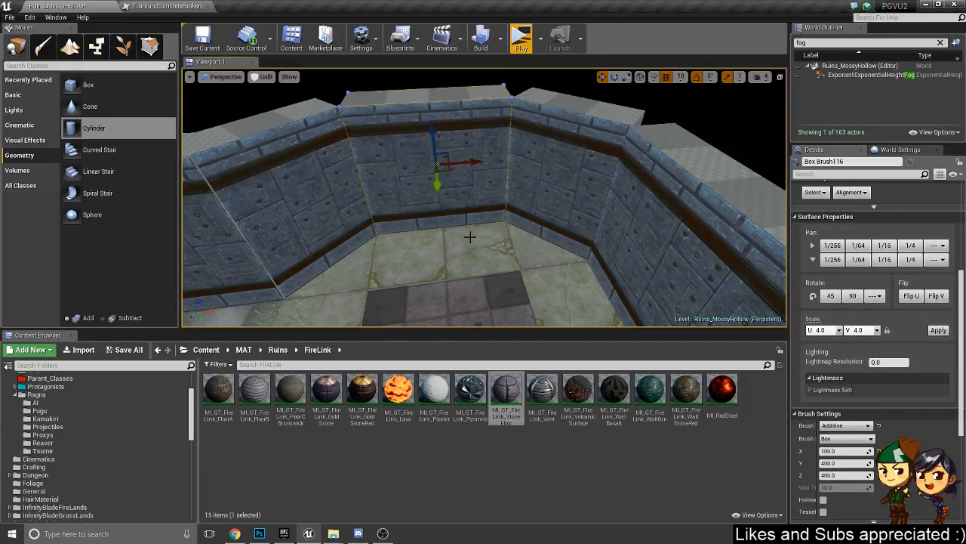
pyautogui.hotkey('ctrl', 'z')
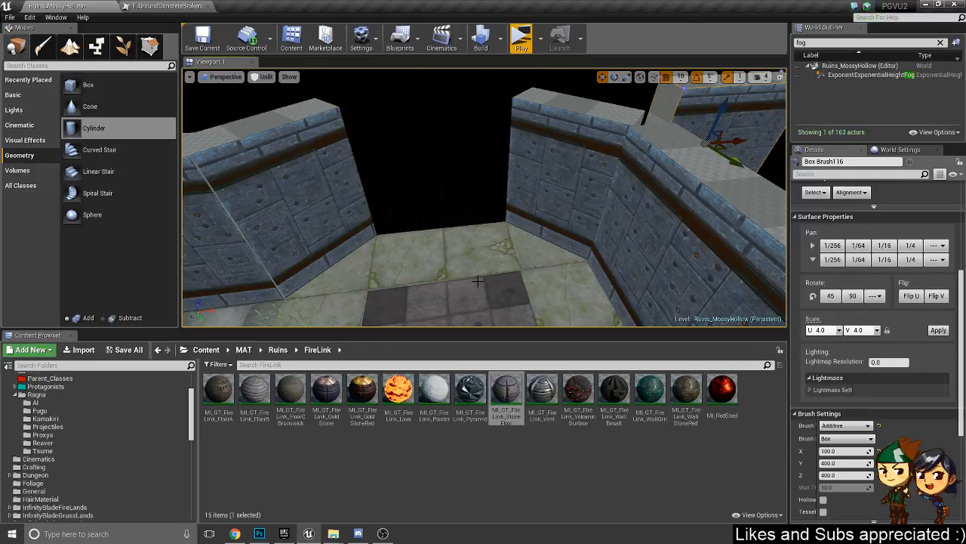
# - Find the asset of the existing ruin corridor actor and place another A_RuinCorridorA at the opening between the angled walls
pyautogui.moveTo(504, 133); pyautogui.dragTo(408, 133, button='right')
pyautogui.click(480, 119)
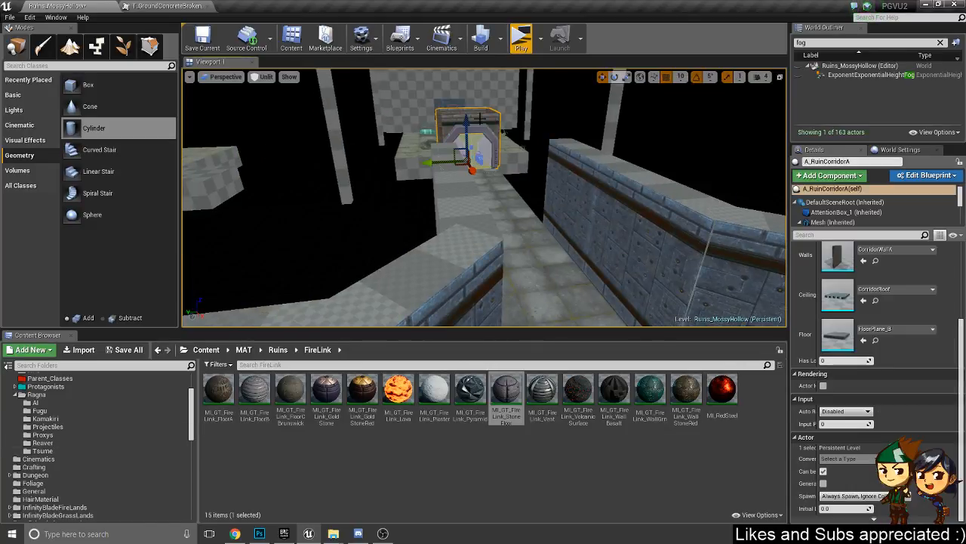
pyautogui.hotkey('ctrl', 'b')
pyautogui.moveTo(504, 133); pyautogui.dragTo(627, 170, button='right')
pyautogui.moveTo(295, 393); pyautogui.dragTo(433, 342)
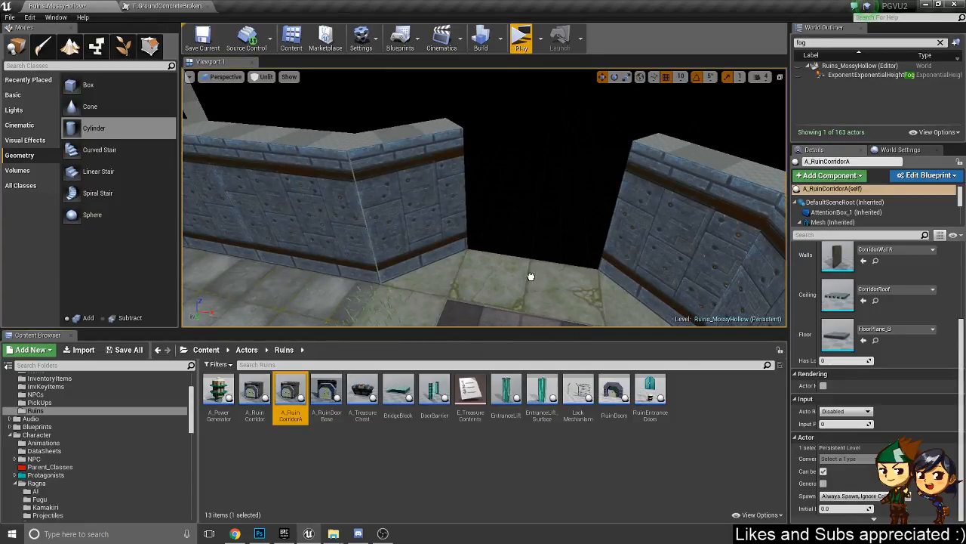
pyautogui.moveTo(531, 276); pyautogui.dragTo(537, 234)
# - Align the new A_RuinCorridorA so its door fills the opening between the angled walls
pyautogui.moveTo(600, 251); pyautogui.dragTo(404, 198, button='right')
pyautogui.moveTo(669, 209); pyautogui.dragTo(637, 206, button='right')
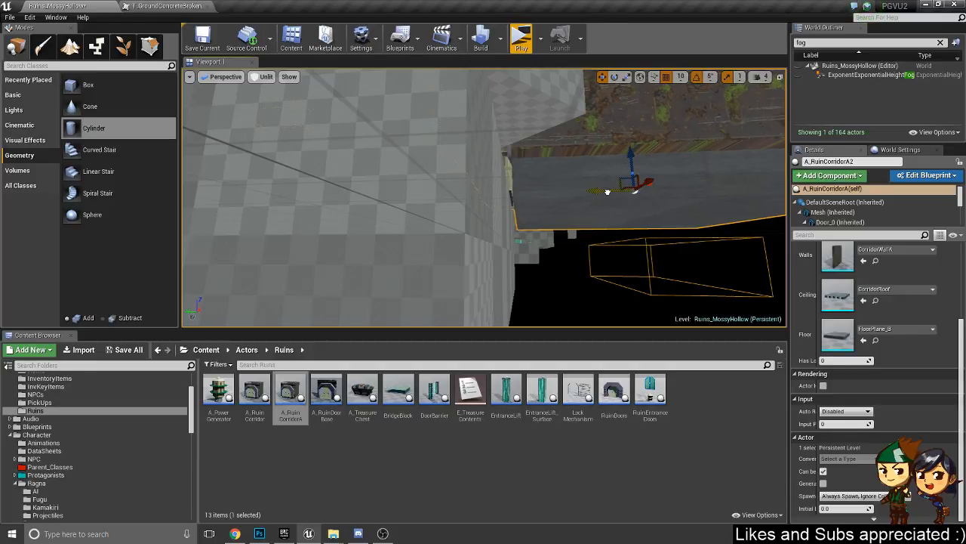
pyautogui.moveTo(643, 249); pyautogui.dragTo(687, 278, button='right')
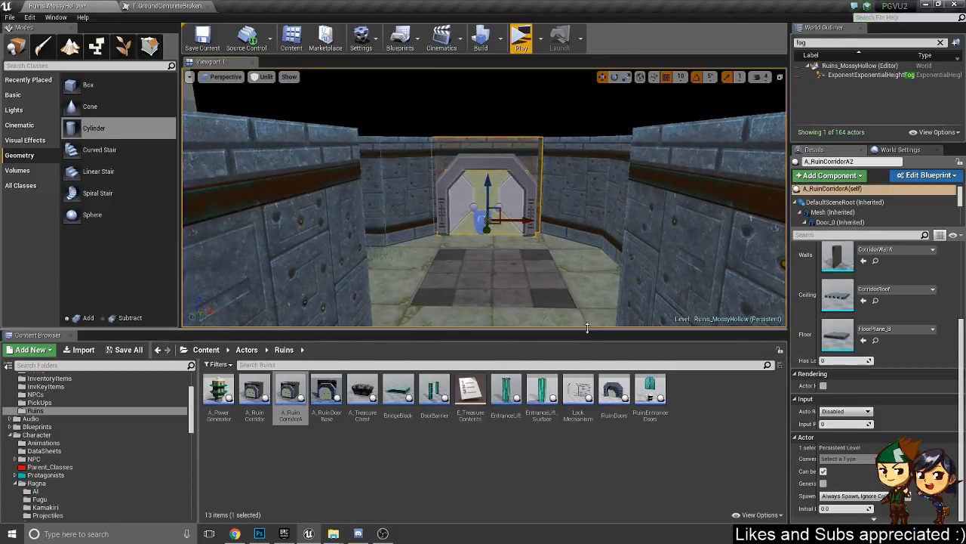
# - Playtest the level from the room's floor and run the character up to the new corridor door
pyautogui.rightClick(571, 280)
pyautogui.click(612, 494)
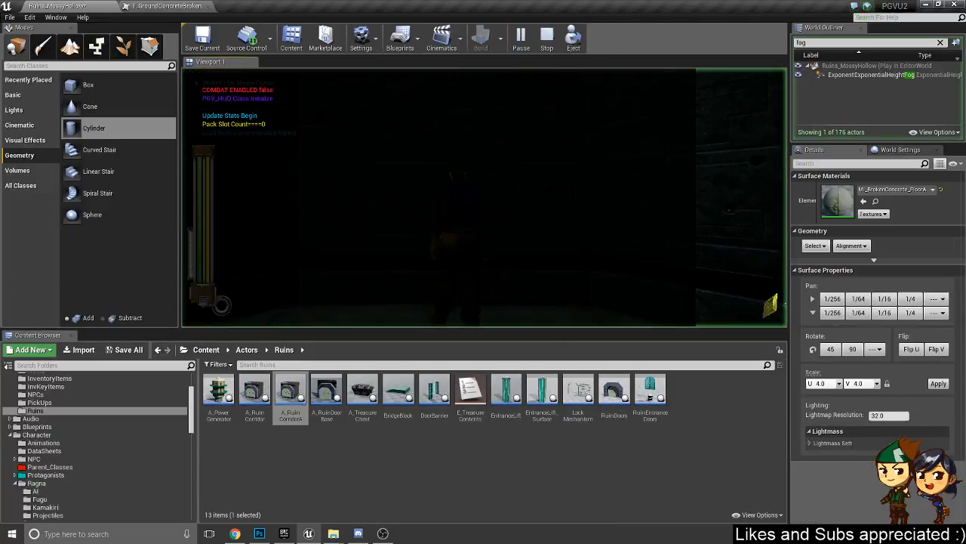
pyautogui.press('w')
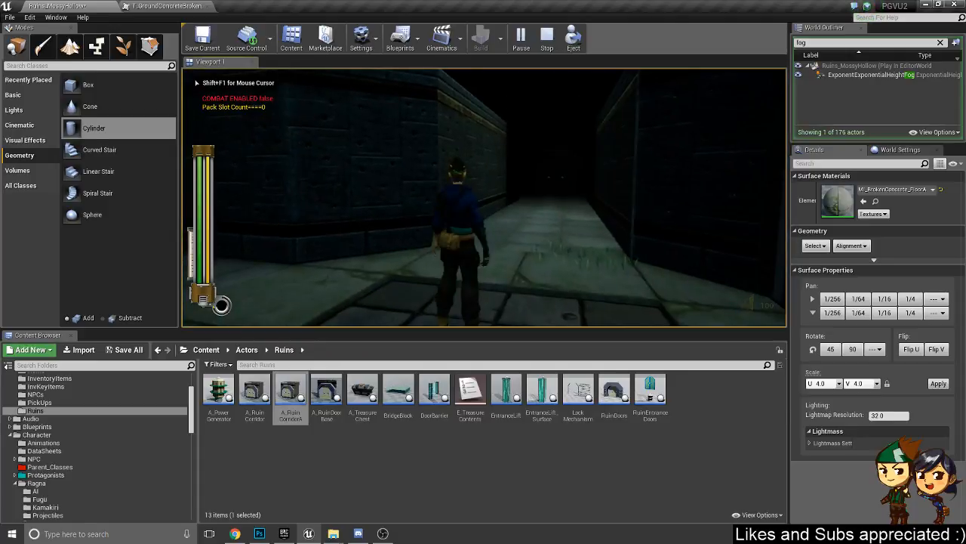
pyautogui.press('w')
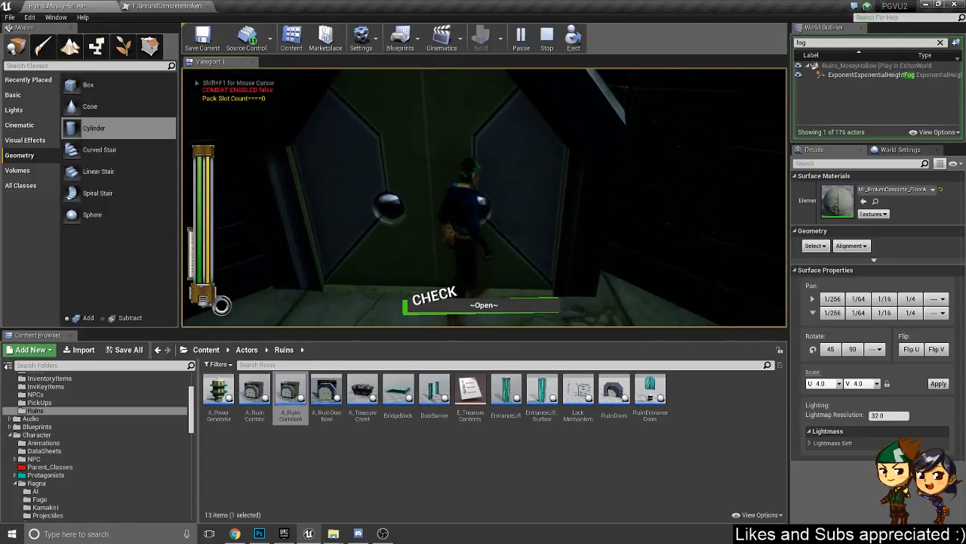
pyautogui.press('w')
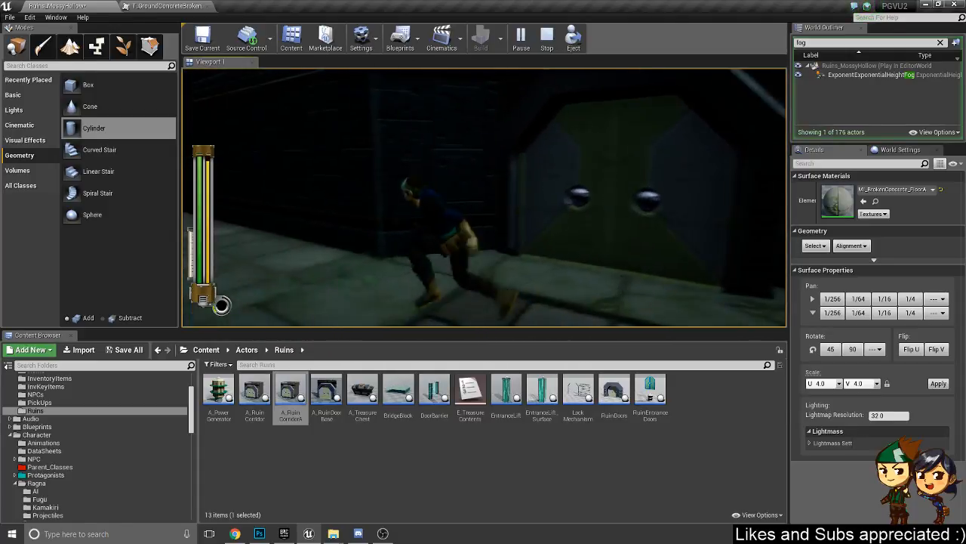
# - Run the character around the new corridor door in the playtest, open the door and end the play session
pyautogui.press('w')
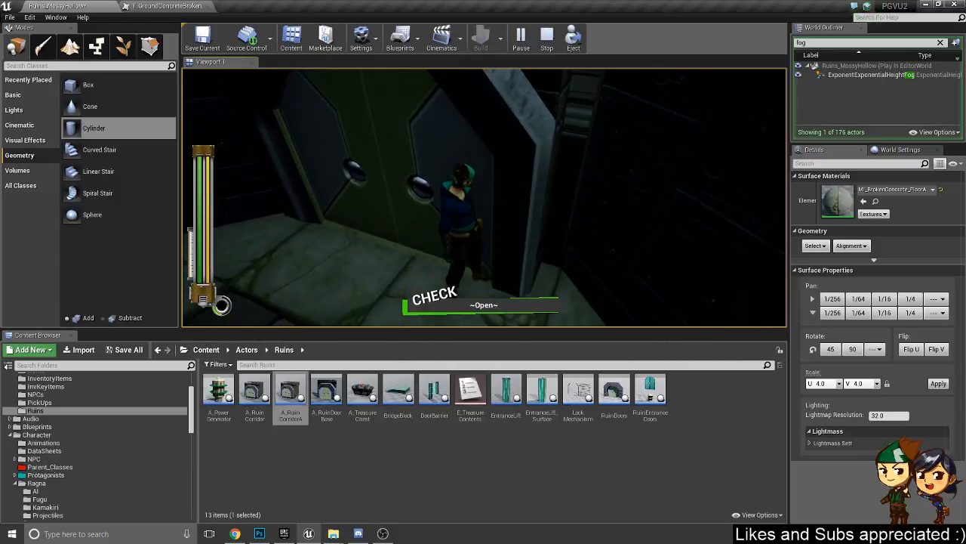
pyautogui.press('s')
pyautogui.press('w')
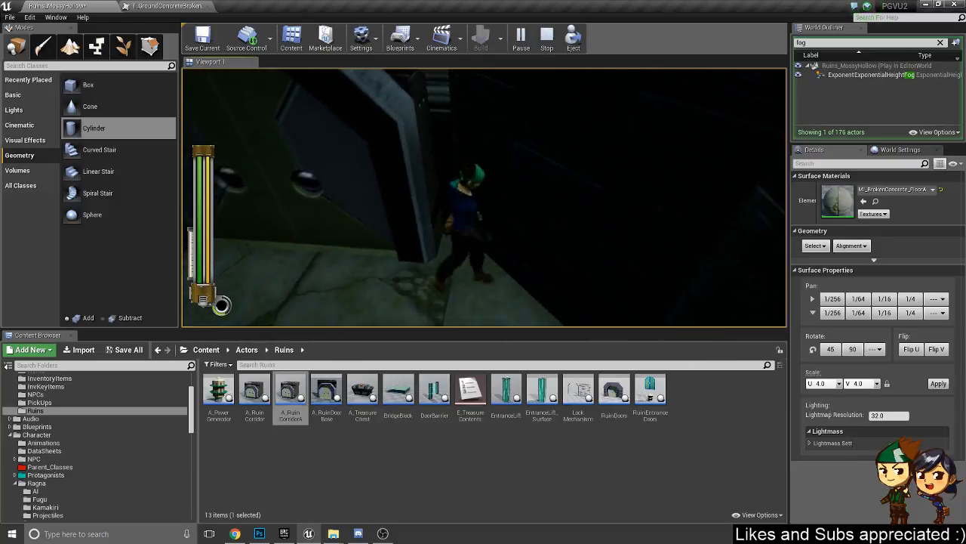
pyautogui.press('w')
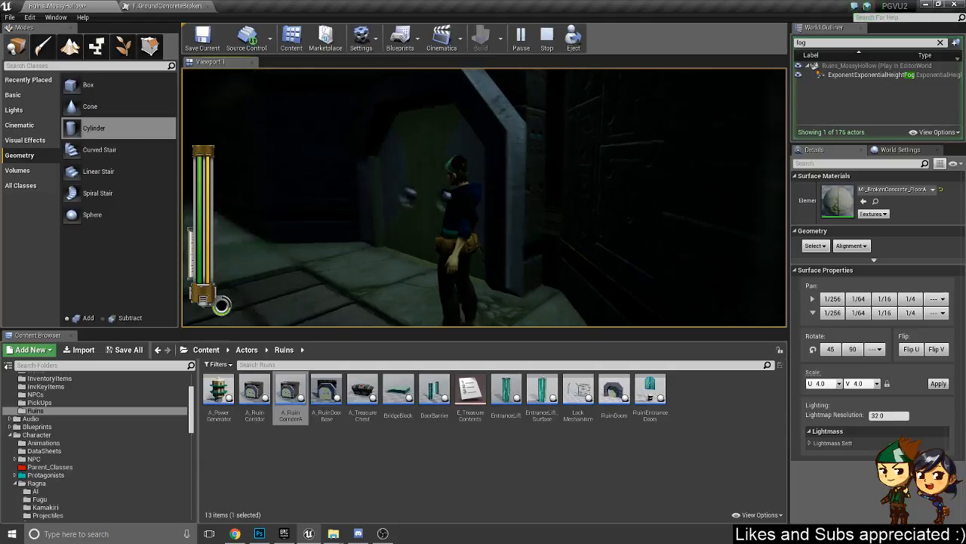
pyautogui.press('w')
pyautogui.press('e')
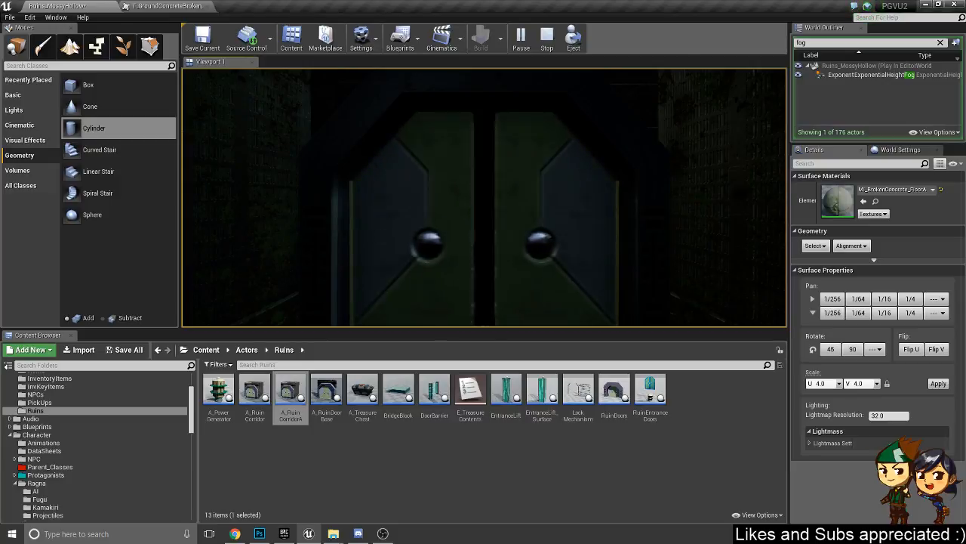
pyautogui.press('Escape')
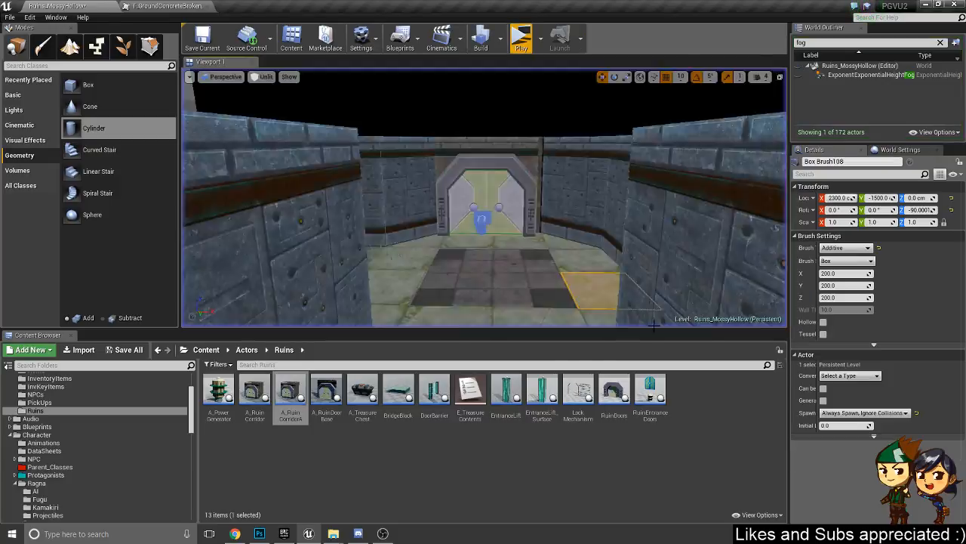
# - Delete the newly placed A_RuinCorridorA from the opening between the angled walls
pyautogui.moveTo(483, 198); pyautogui.dragTo(419, 258, button='right')
pyautogui.click(420, 259)
pyautogui.moveTo(447, 212); pyautogui.dragTo(450, 249, button='right')
pyautogui.press('Delete')
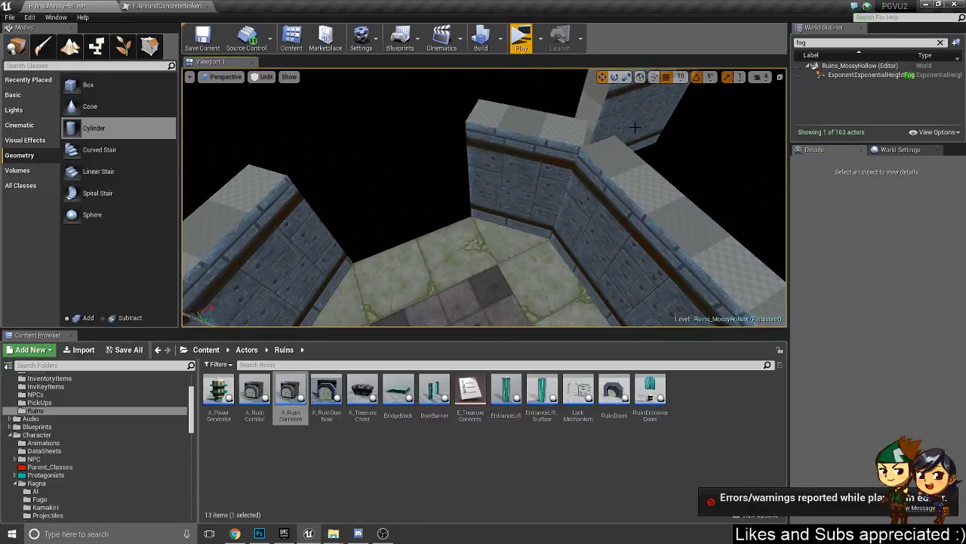
# - Move the spare wall brush standing outside the room into the opening between the angled walls, at X 2000, Y -2050
pyautogui.click(613, 133)
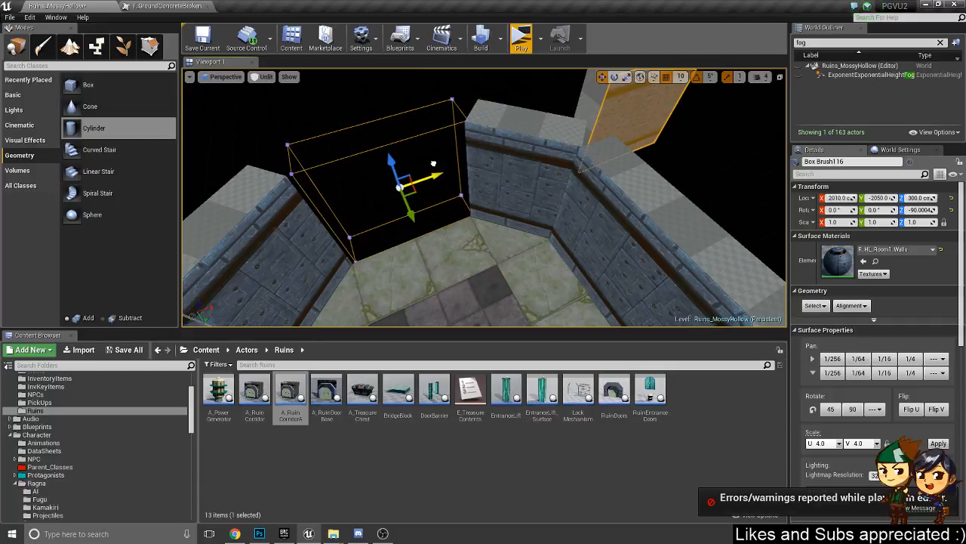
pyautogui.moveTo(432, 164); pyautogui.dragTo(427, 165)
pyautogui.moveTo(473, 239); pyautogui.dragTo(715, 237, button='right')
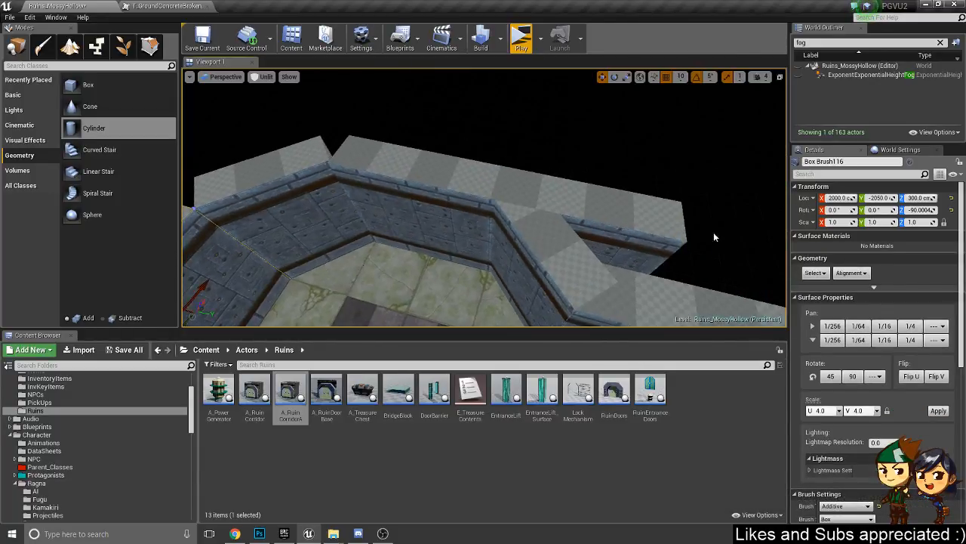
# - Delete the overlong wall brush that spans the room's neighbouring side and extends past the angled wall
pyautogui.click(432, 204)
pyautogui.moveTo(431, 226); pyautogui.dragTo(431, 250, button='right')
pyautogui.press('Delete')
# - Duplicate the fitted wall brush, rotate the copy 90 degrees and fit it into the neighbouring opening at X 2440, Y -1500
pyautogui.click(299, 229)
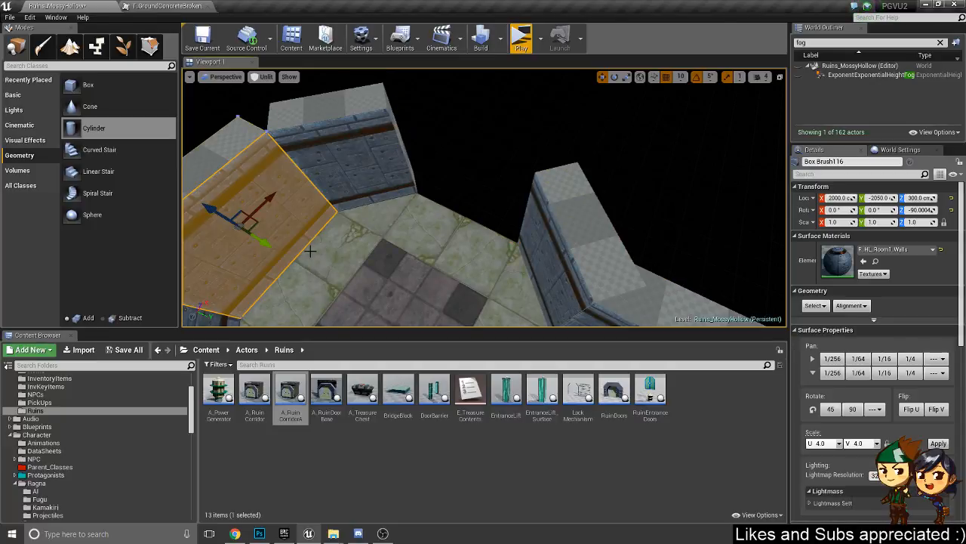
pyautogui.hotkey('ctrl', 'z')
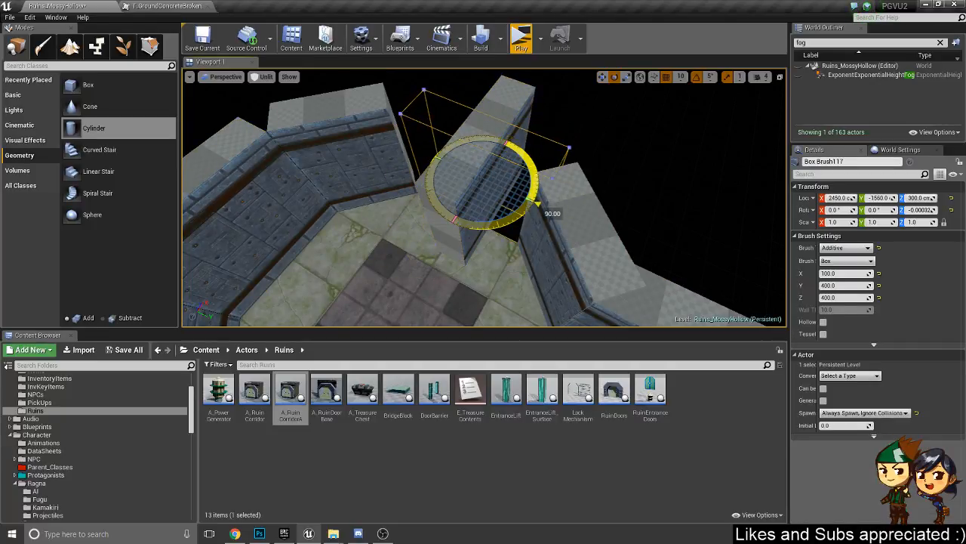
pyautogui.press('w')
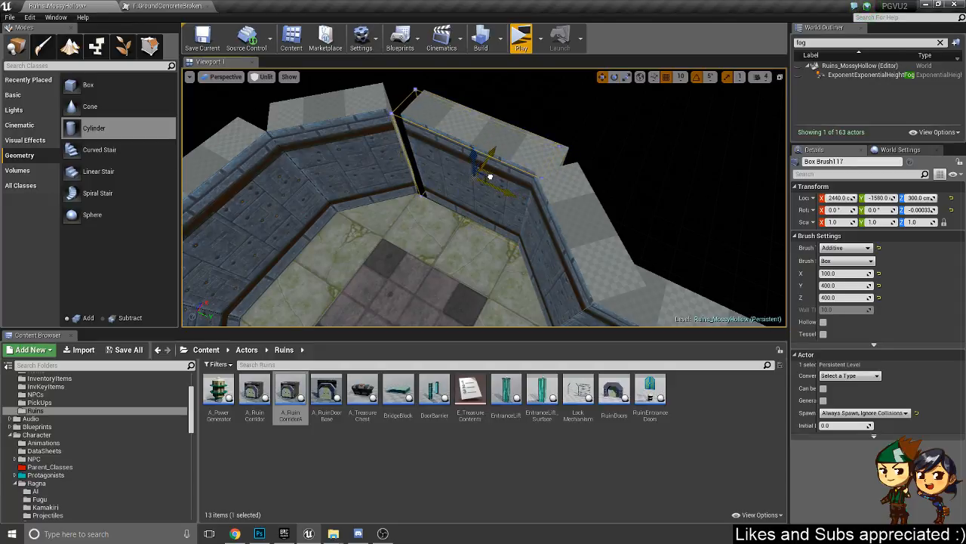
pyautogui.moveTo(483, 200); pyautogui.dragTo(489, 191, button='right')
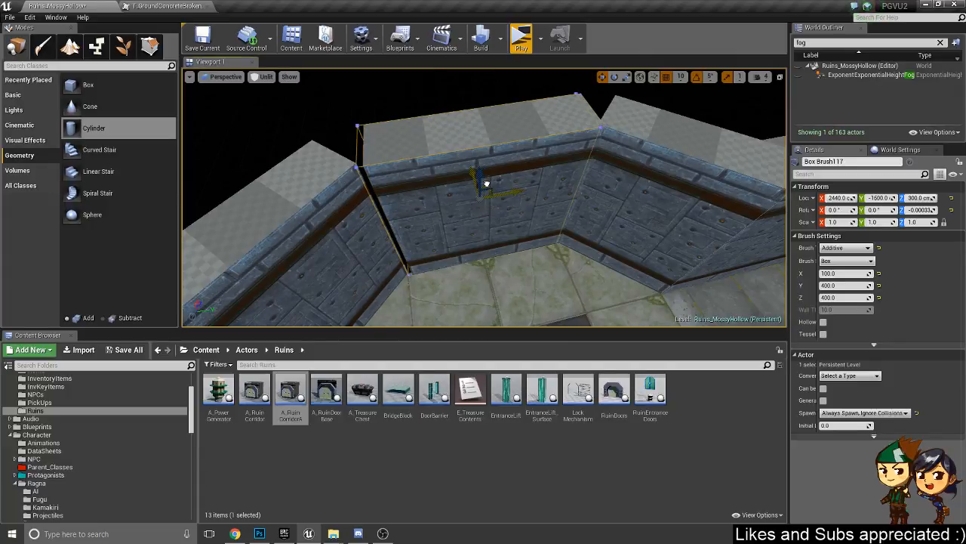
pyautogui.click(512, 265)
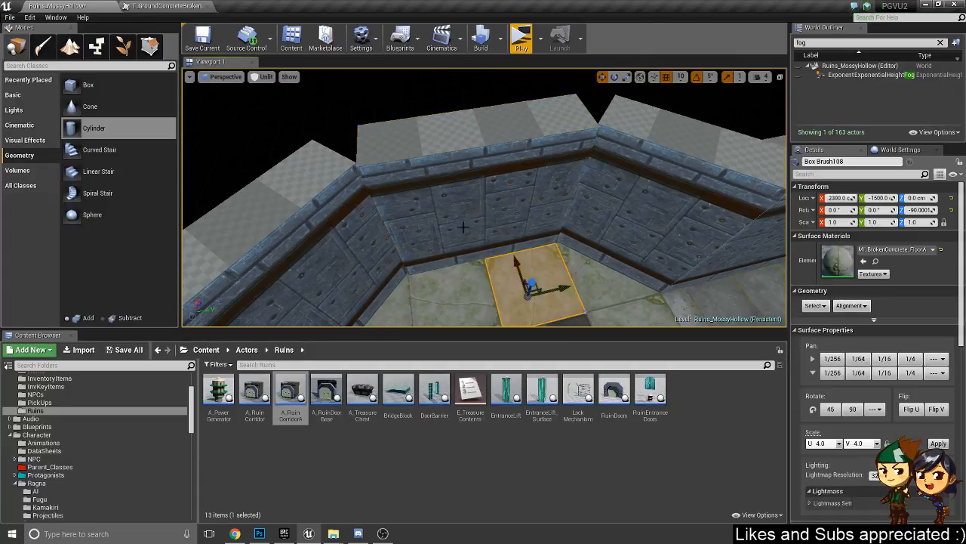
# - Locate the existing A_RuinCorridorA in the level, then check out the A_RuinCorridor blueprint from source control and open it
pyautogui.moveTo(463, 226); pyautogui.dragTo(589, 227, button='right')
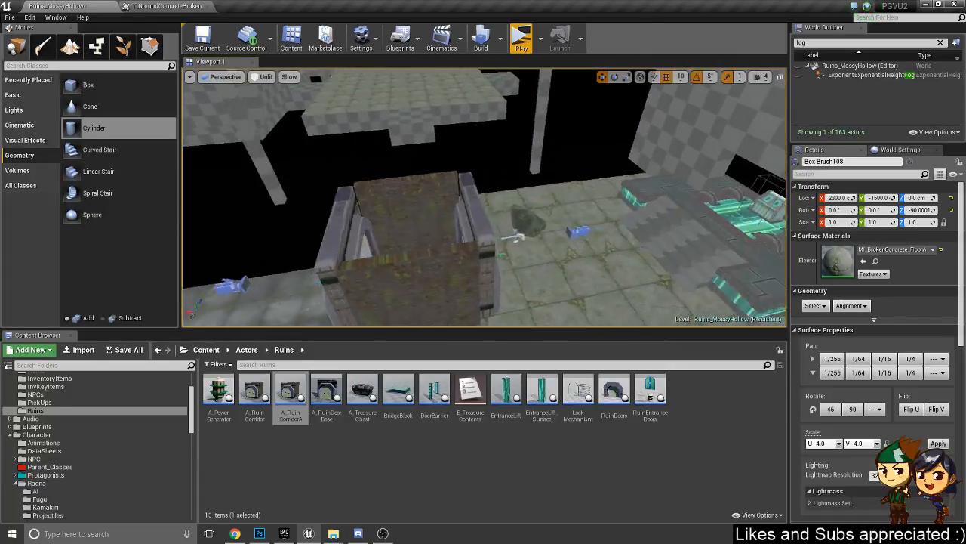
pyautogui.moveTo(496, 278); pyautogui.dragTo(415, 291, button='right')
pyautogui.click(495, 278)
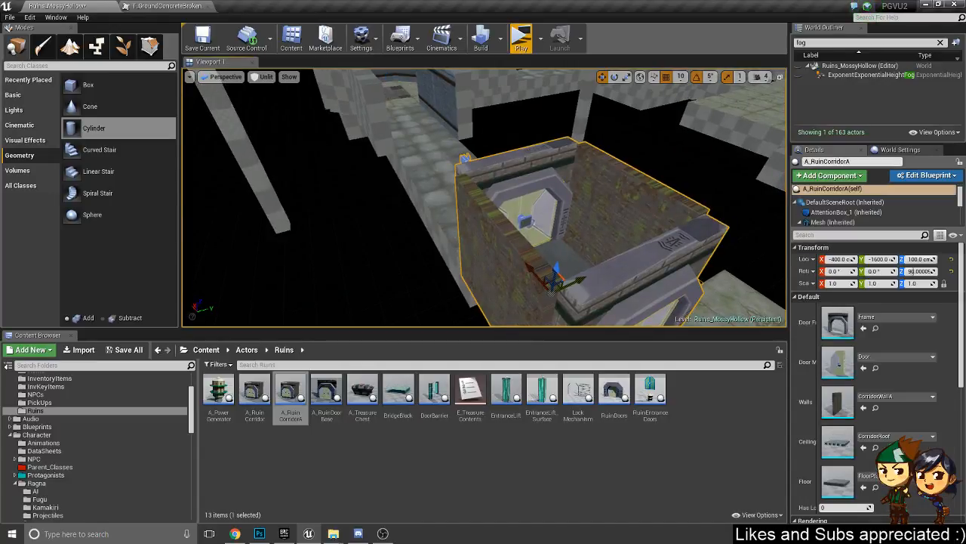
pyautogui.moveTo(495, 278); pyautogui.dragTo(431, 268, button='right')
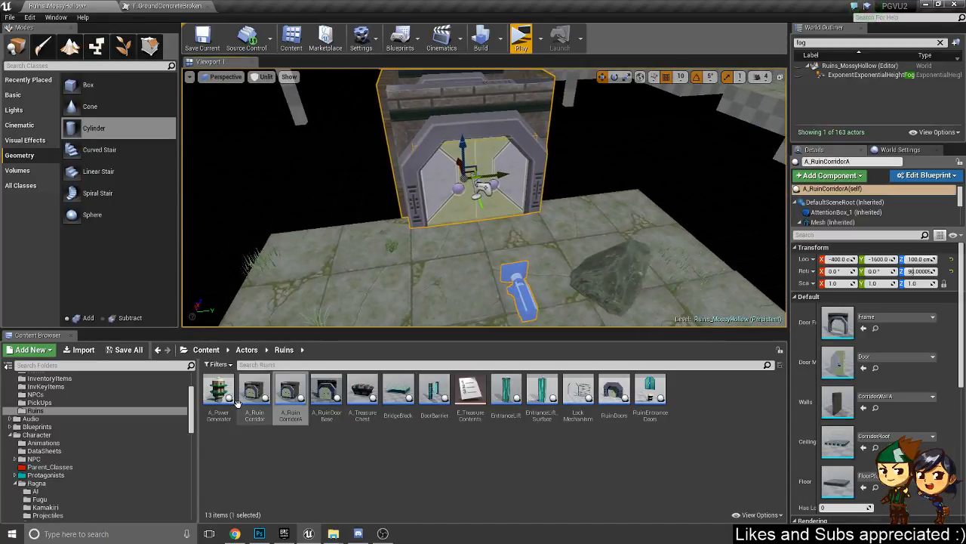
pyautogui.rightClick(254, 395)
pyautogui.moveTo(318, 391)
pyautogui.click(385, 394)
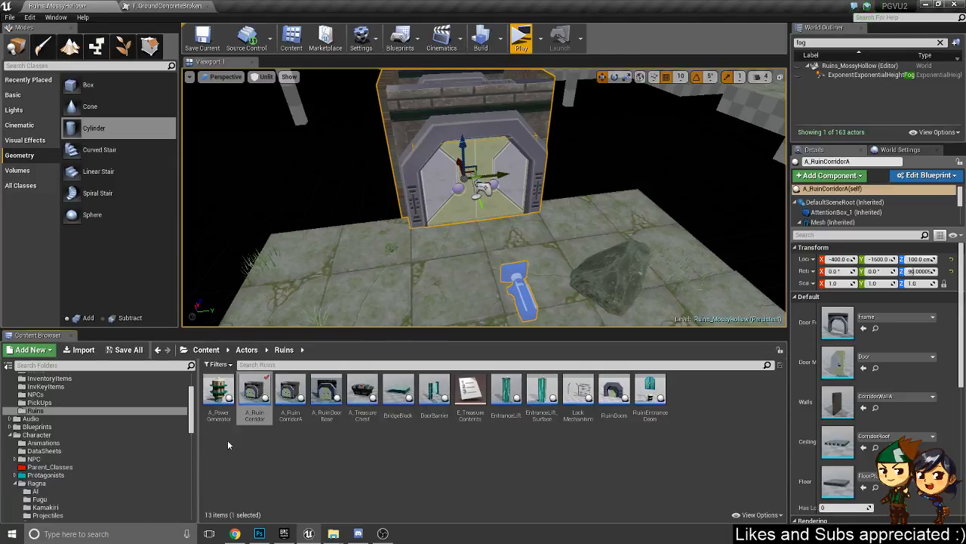
pyautogui.doubleClick(254, 394)
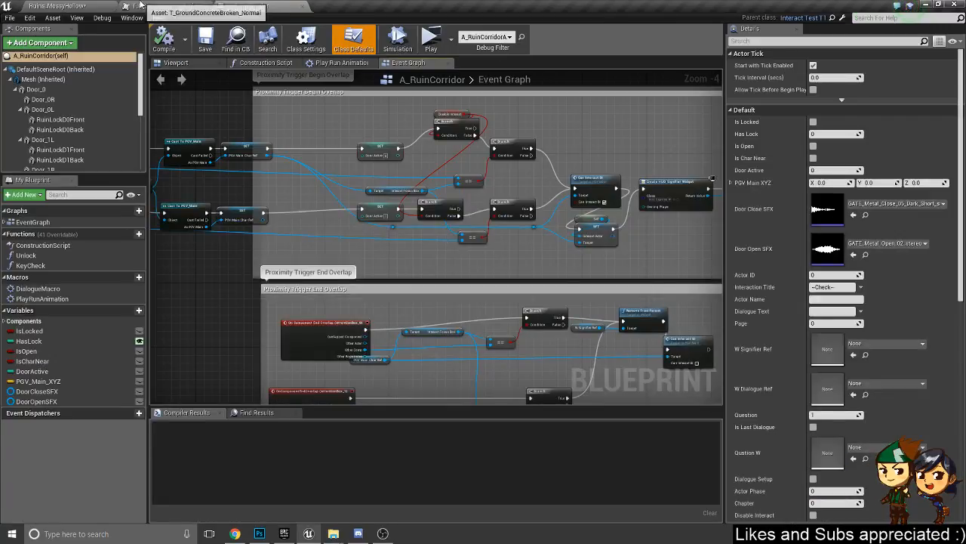
# - Survey the A_RuinCorridor event graph from the proximity triggers to the interaction, door and character movement sections
pyautogui.scroll(-8, 460, 270)
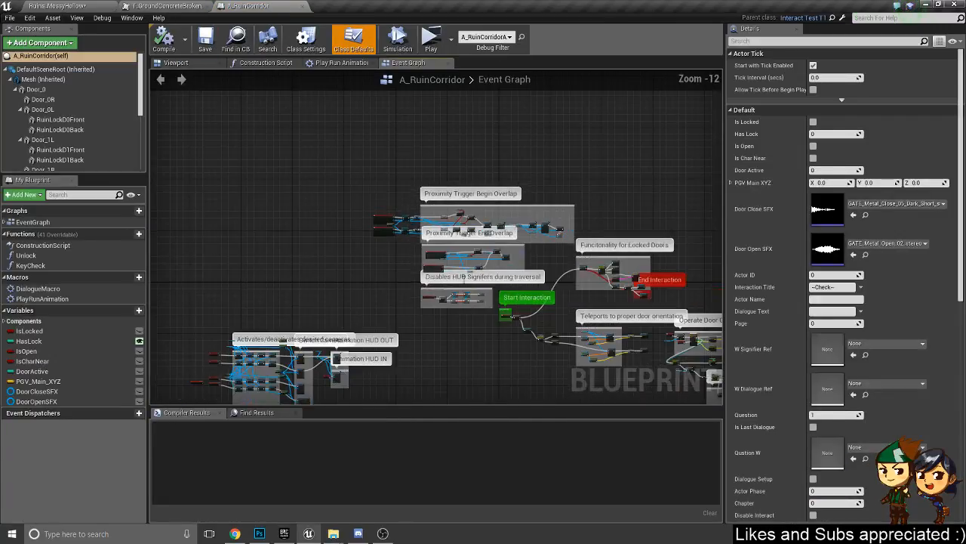
pyautogui.moveTo(464, 244); pyautogui.dragTo(352, 202, button='right')
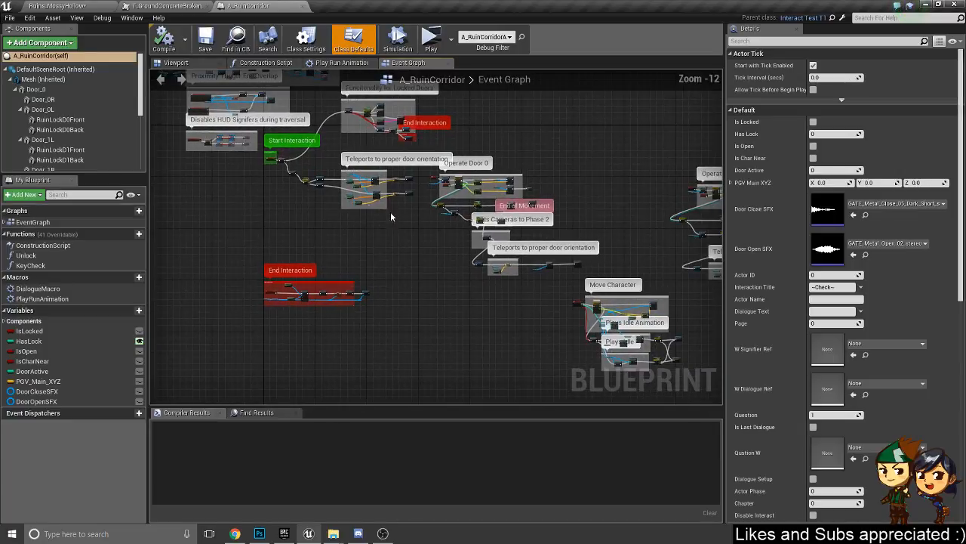
pyautogui.moveTo(571, 153); pyautogui.dragTo(609, 257, button='right')
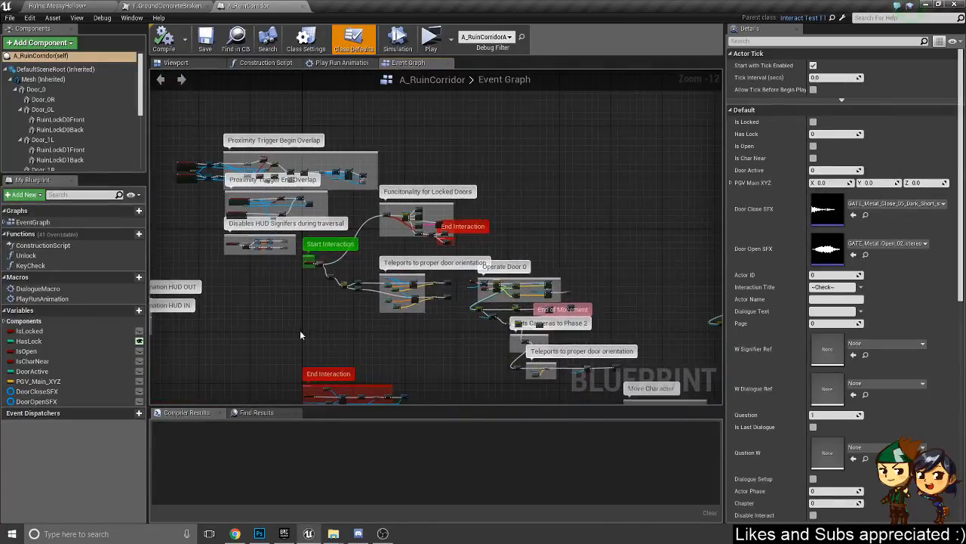
pyautogui.scroll(5, 300, 335)
pyautogui.moveTo(481, 178); pyautogui.dragTo(659, 308, button='right')
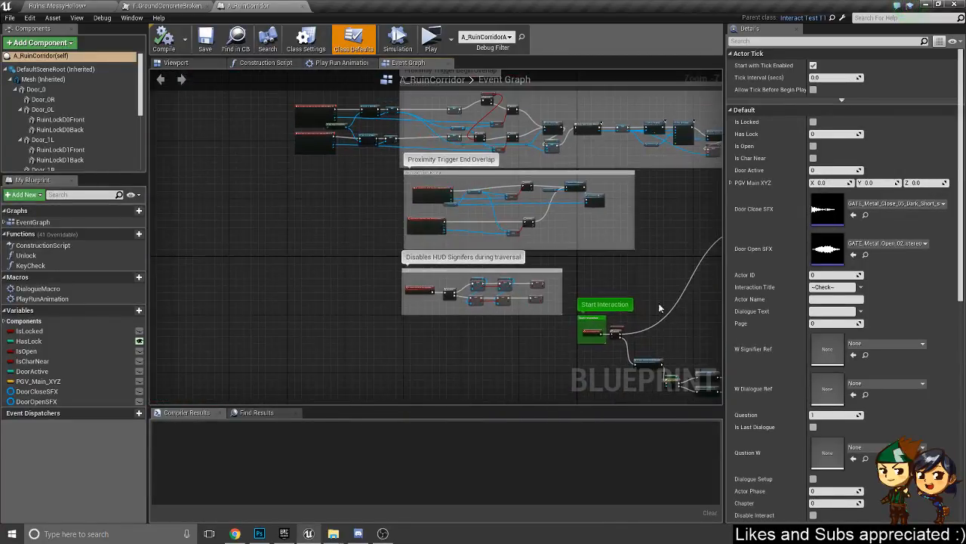
pyautogui.moveTo(614, 248); pyautogui.dragTo(494, 154, button='right')
pyautogui.moveTo(187, 364); pyautogui.dragTo(372, 84, button='right')
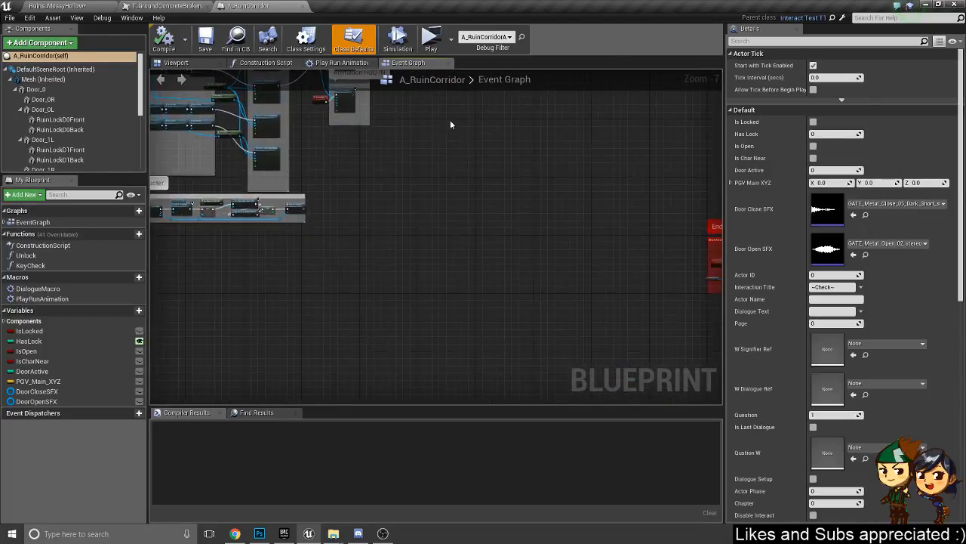
pyautogui.scroll(-3, 450, 120)
pyautogui.moveTo(546, 162); pyautogui.dragTo(132, 228, button='right')
pyautogui.moveTo(475, 231); pyautogui.dragTo(317, 279, button='right')
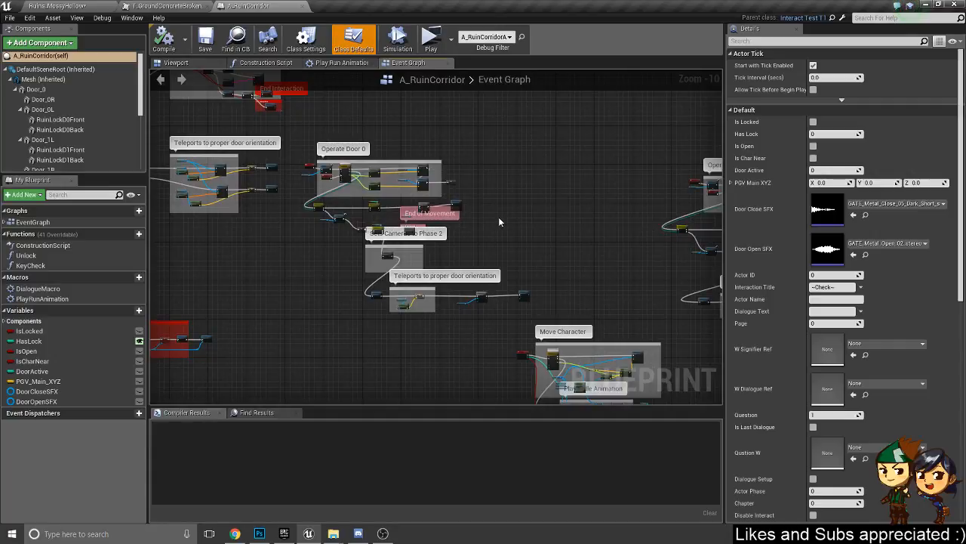
# - Examine the Operate Door 0 section of the event graph, including its Timeline_Door0 node
pyautogui.scroll(10, 287, 155)
pyautogui.scroll(-3, 476, 243)
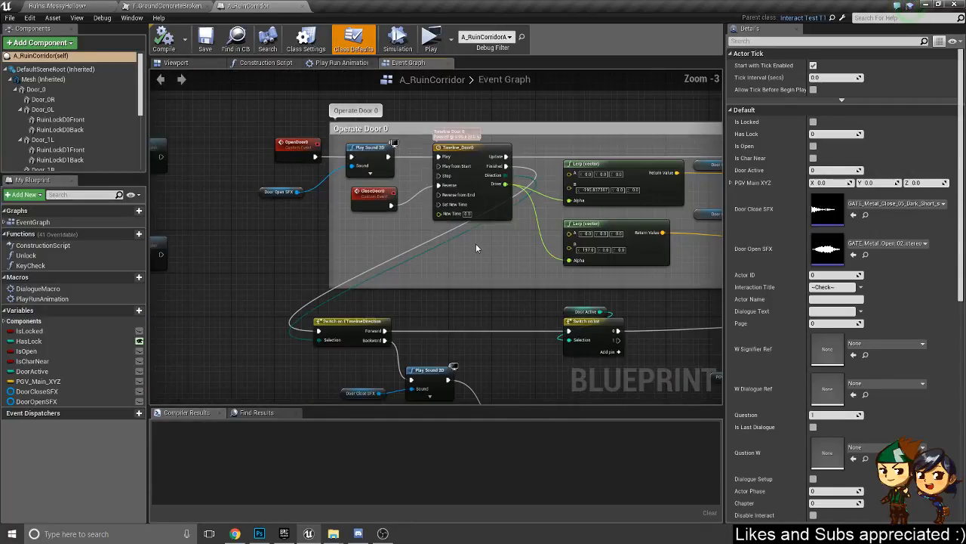
pyautogui.scroll(3, 500, 178)
pyautogui.click(501, 223)
pyautogui.scroll(-2, 497, 244)
pyautogui.moveTo(504, 264); pyautogui.dragTo(336, 159, button='right')
# - Examine the Operate Door 1 section and select the PlayRunAnimation node near its End of Movement comment
pyautogui.scroll(-3, 359, 163)
pyautogui.moveTo(471, 180); pyautogui.dragTo(451, 226, button='right')
pyautogui.scroll(-6, 451, 228)
pyautogui.moveTo(559, 243); pyautogui.dragTo(333, 177, button='right')
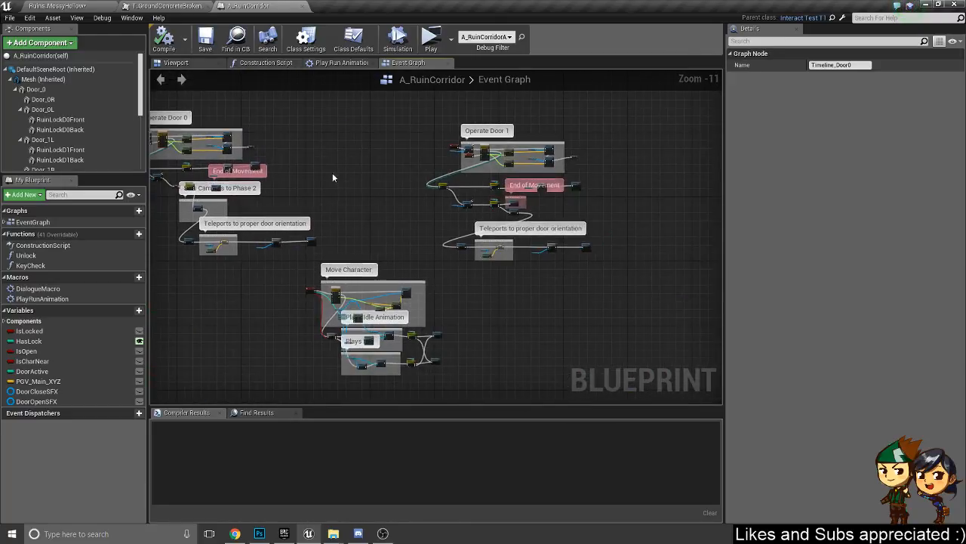
pyautogui.scroll(8, 516, 204)
pyautogui.scroll(-5, 558, 197)
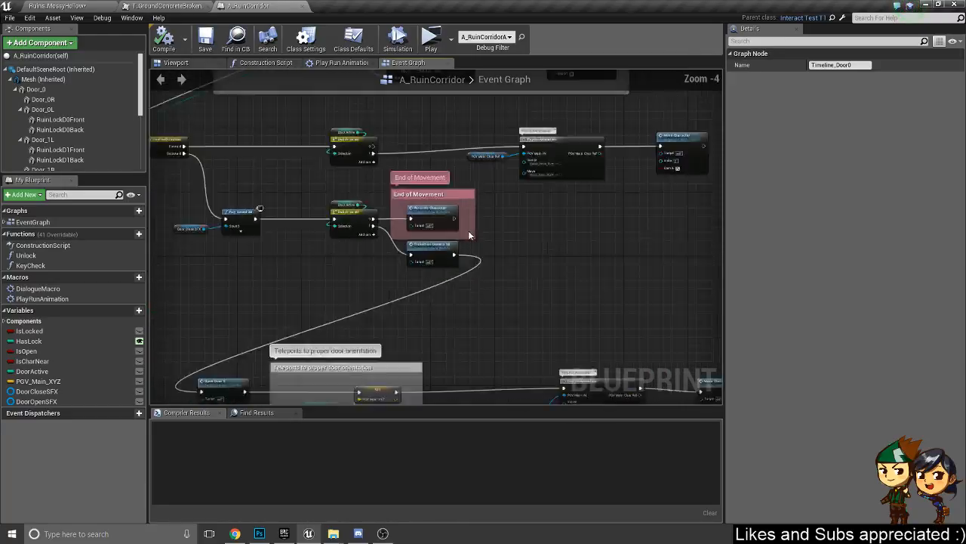
pyautogui.scroll(3, 513, 217)
pyautogui.scroll(4, 541, 219)
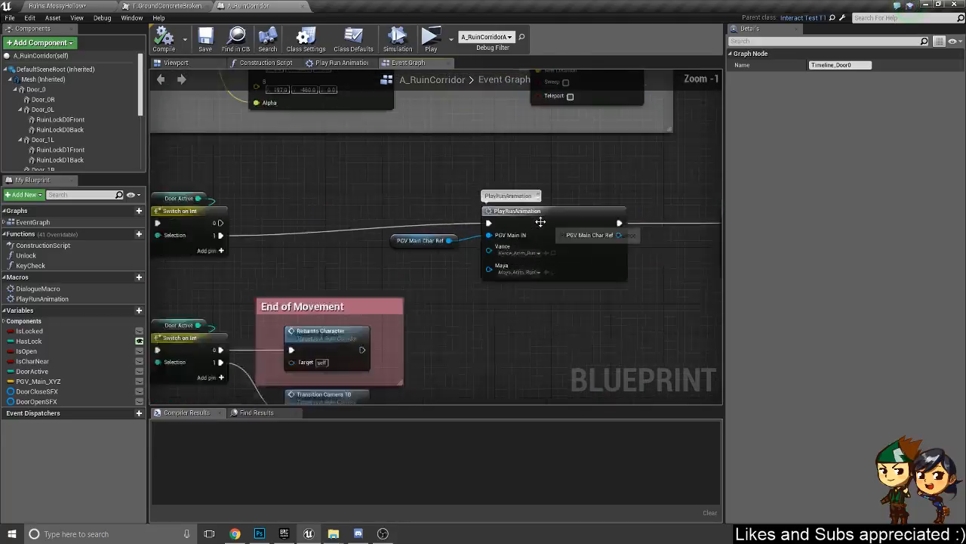
pyautogui.click(542, 221)
pyautogui.scroll(-1, 542, 239)
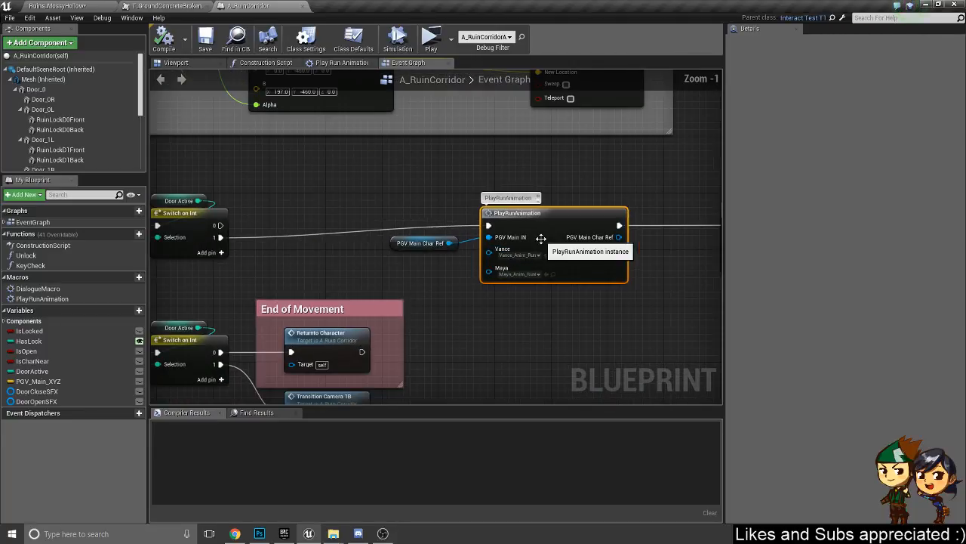
# - Open the PlayRunAnimation macro and inspect its Set Animation Mode node
pyautogui.doubleClick(42, 299)
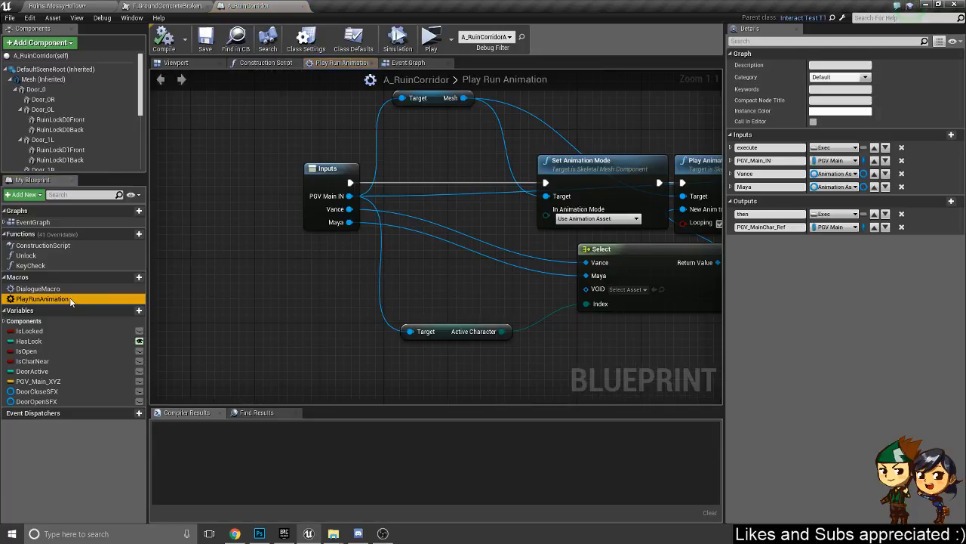
pyautogui.moveTo(427, 225); pyautogui.dragTo(292, 265, button='right')
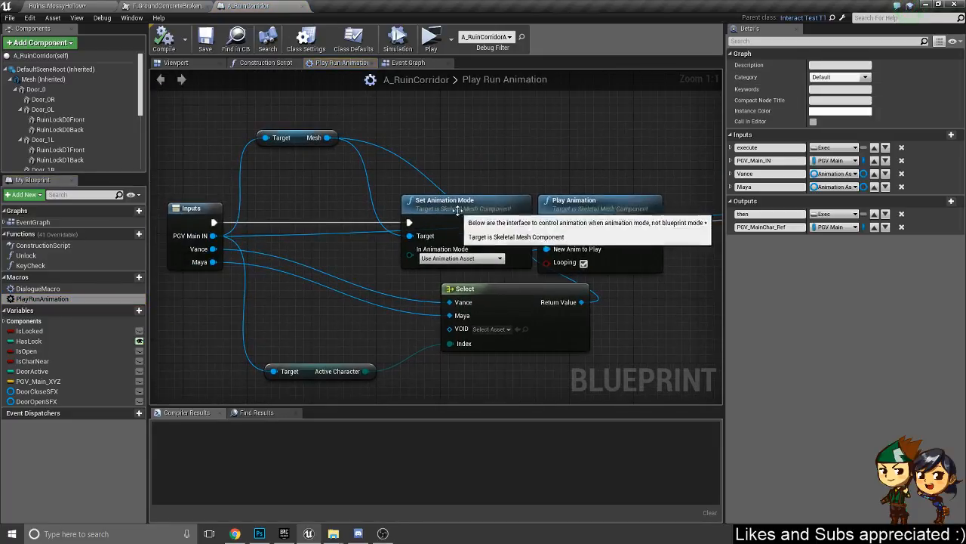
pyautogui.click(461, 218)
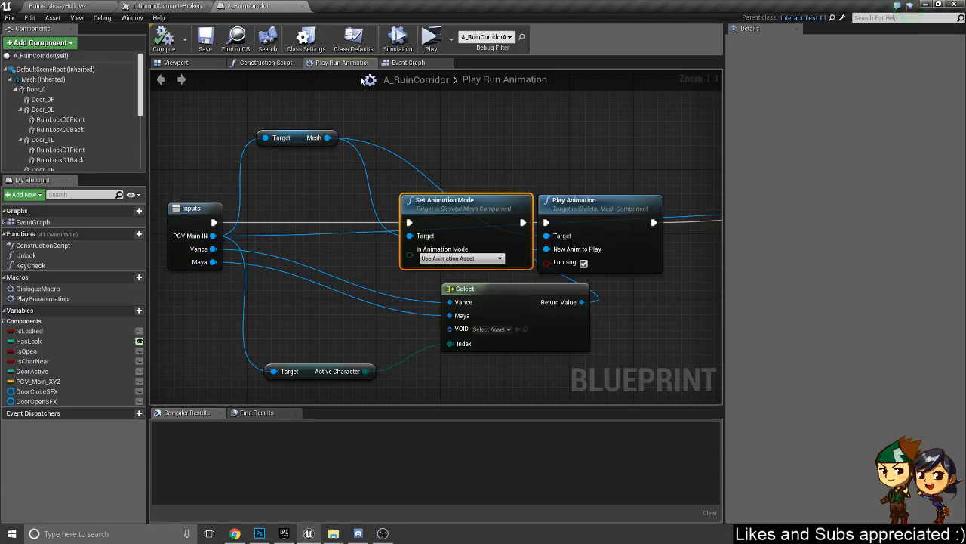
# - Return to the event graph, find all references to the PlayRunAnimation macro and go to the first result
pyautogui.click(414, 63)
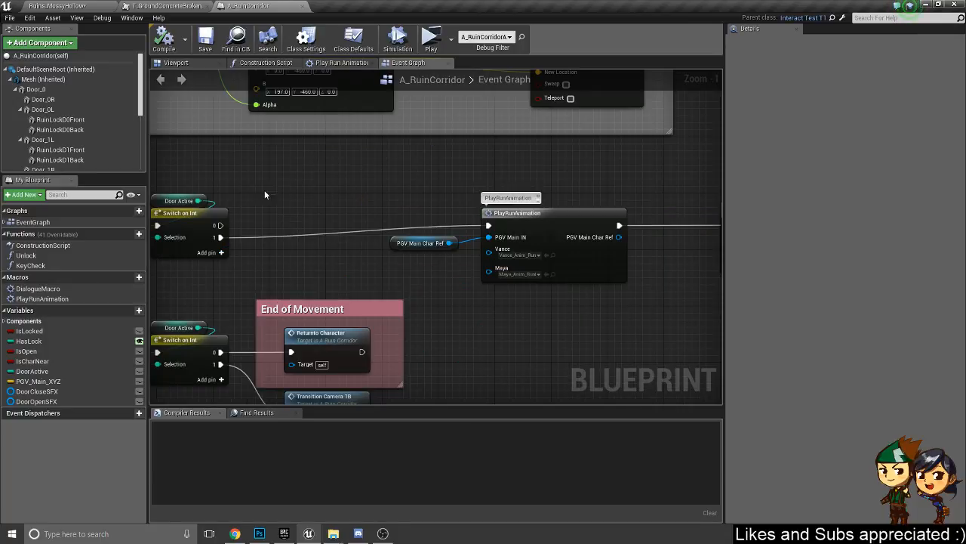
pyautogui.rightClick(71, 299)
pyautogui.click(96, 339)
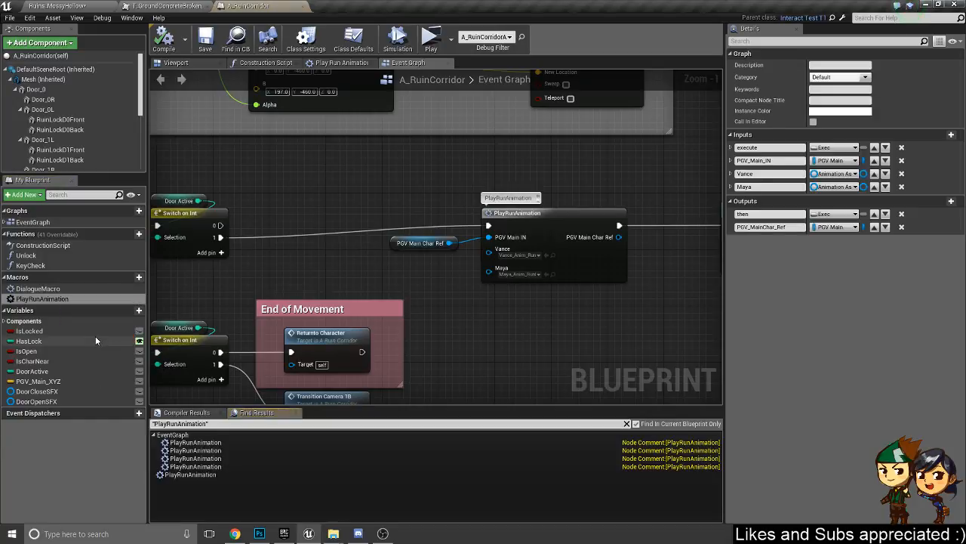
pyautogui.click(254, 442)
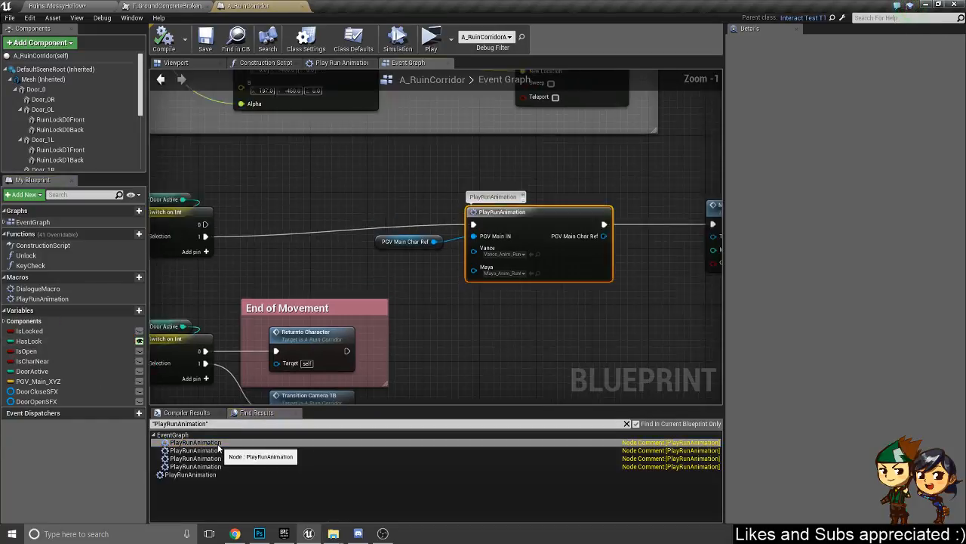
# - Set the Vance animation of the first PlayRunAnimation node, near End of Movement, to Vance_Anim_Sprint
pyautogui.moveTo(408, 320); pyautogui.dragTo(491, 317, button='right')
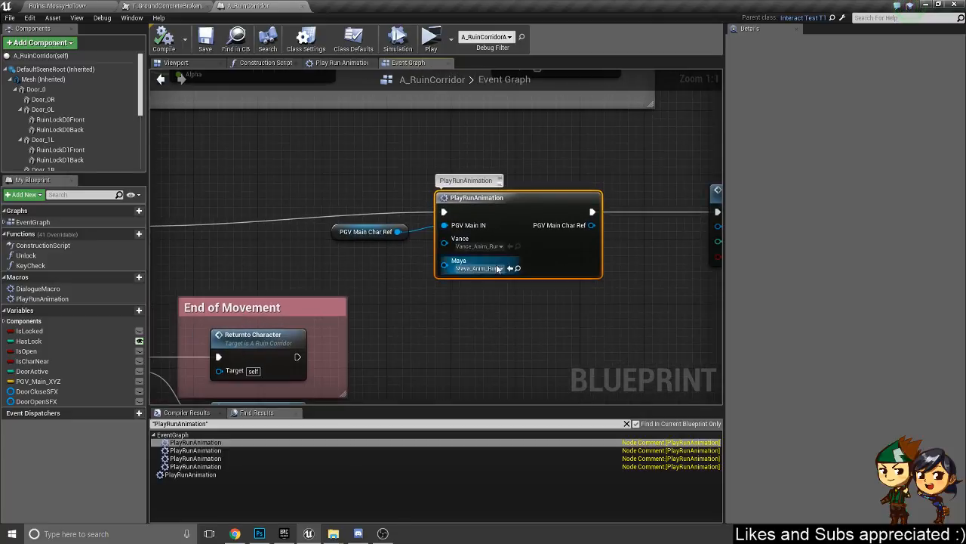
pyautogui.click(501, 247)
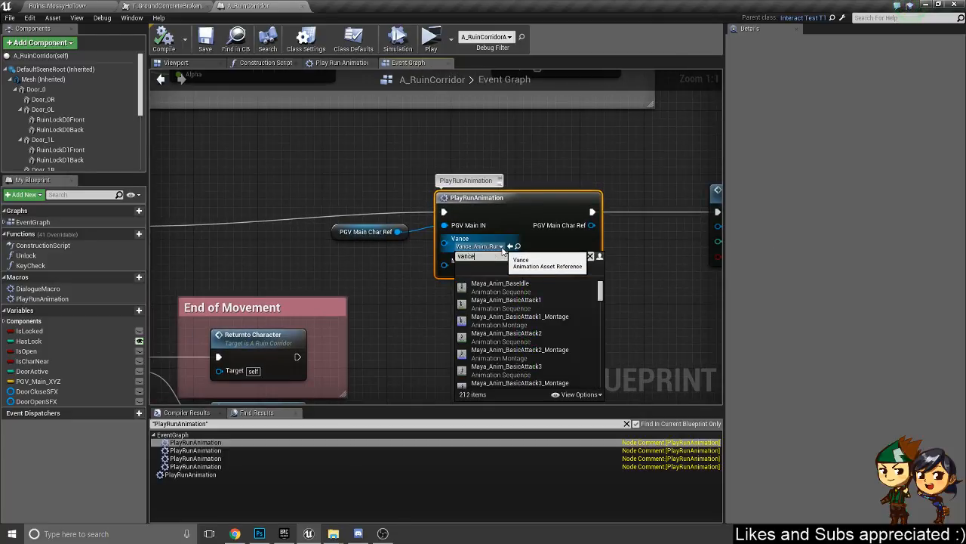
pyautogui.write('vance sprint')
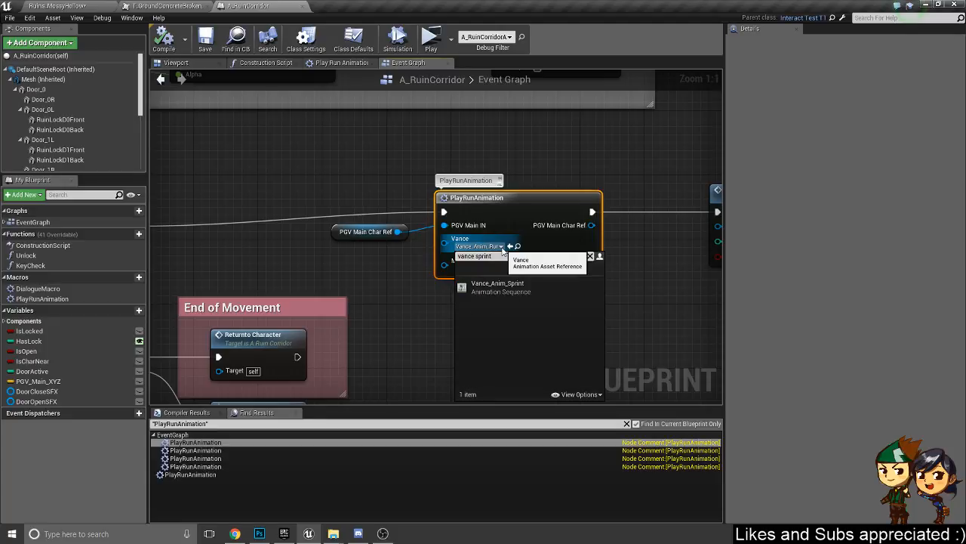
pyautogui.click(533, 285)
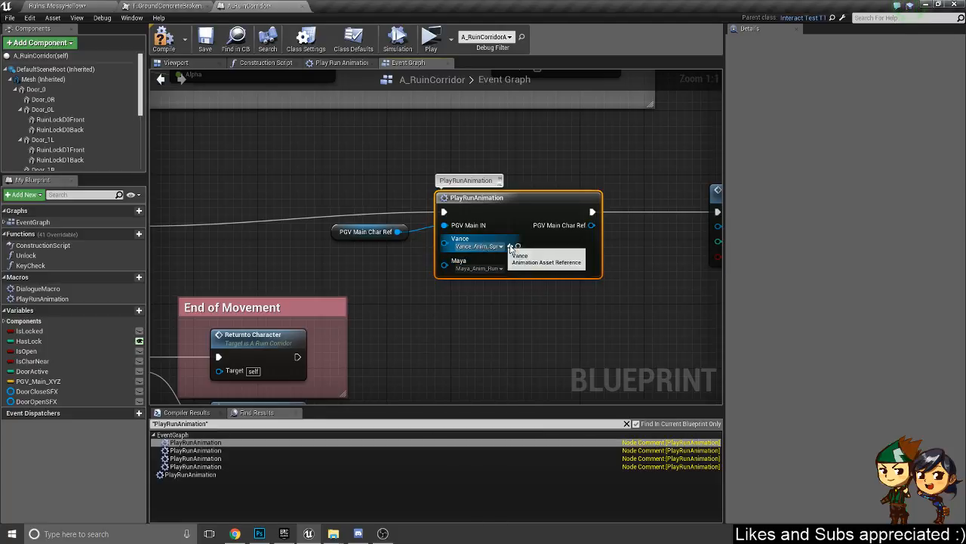
# - Go to the second and third PlayRunAnimation references and set their Vance animations to Vance_Anim_Sprint
pyautogui.click(218, 451)
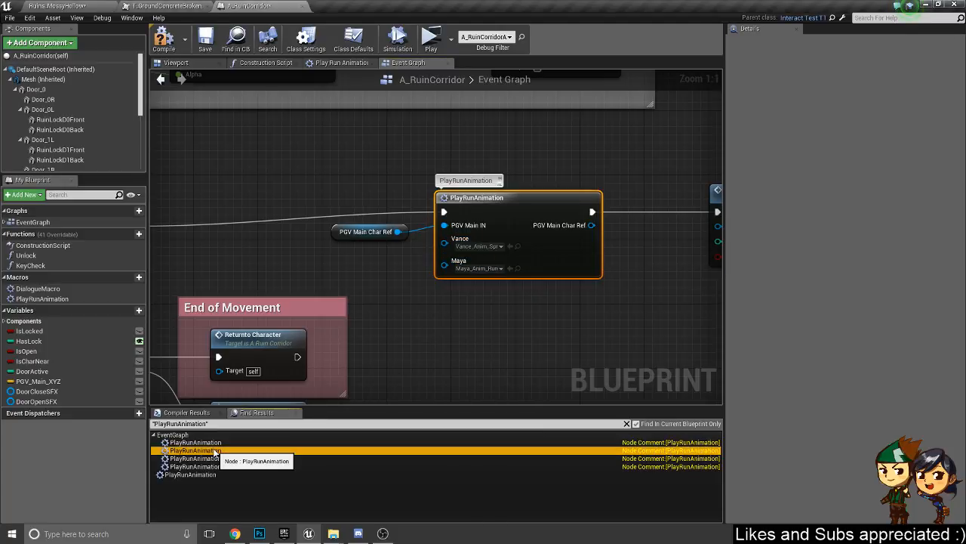
pyautogui.click(501, 293)
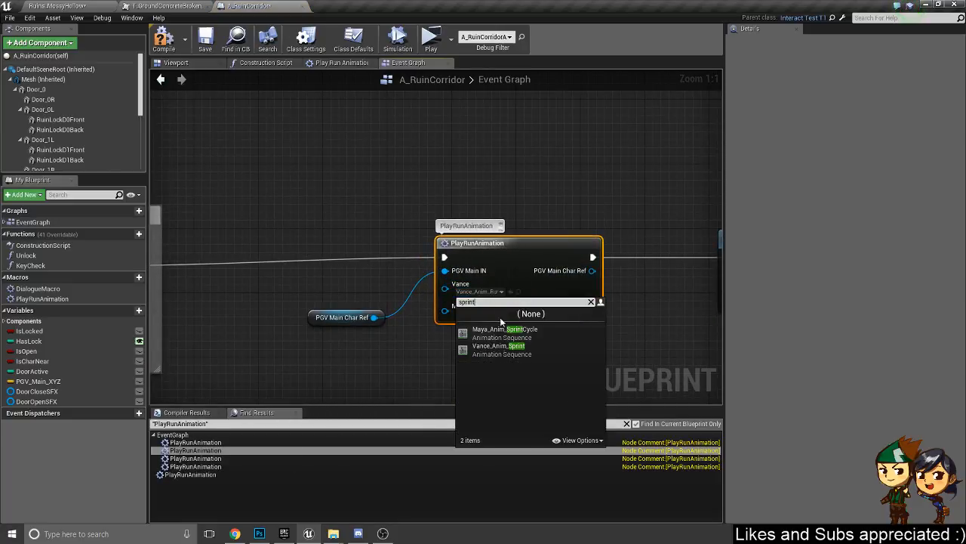
pyautogui.click(501, 347)
pyautogui.click(194, 459)
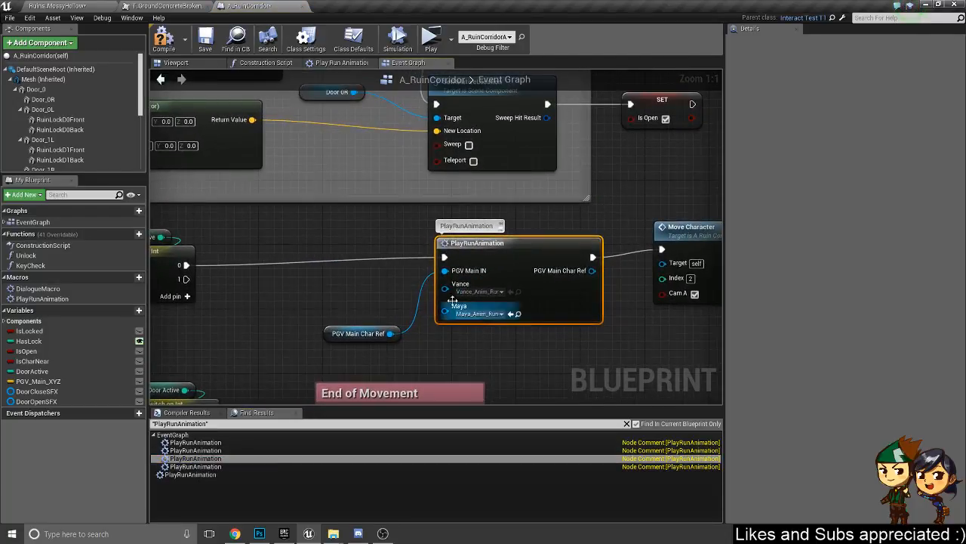
pyautogui.click(504, 292)
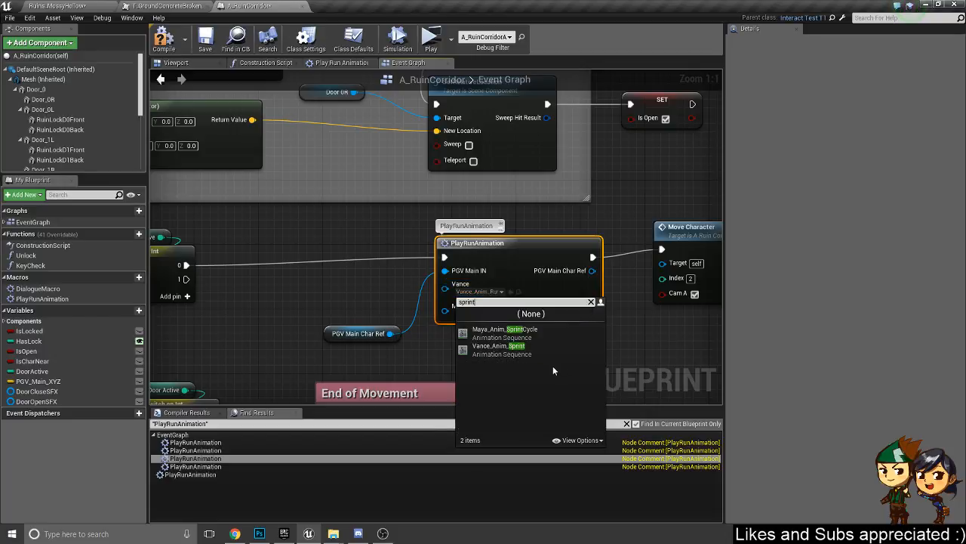
pyautogui.click(531, 351)
# - Set the Vance animation of the fourth PlayRunAnimation reference to Vance_Anim_Sprint and save the blueprint
pyautogui.click(193, 468)
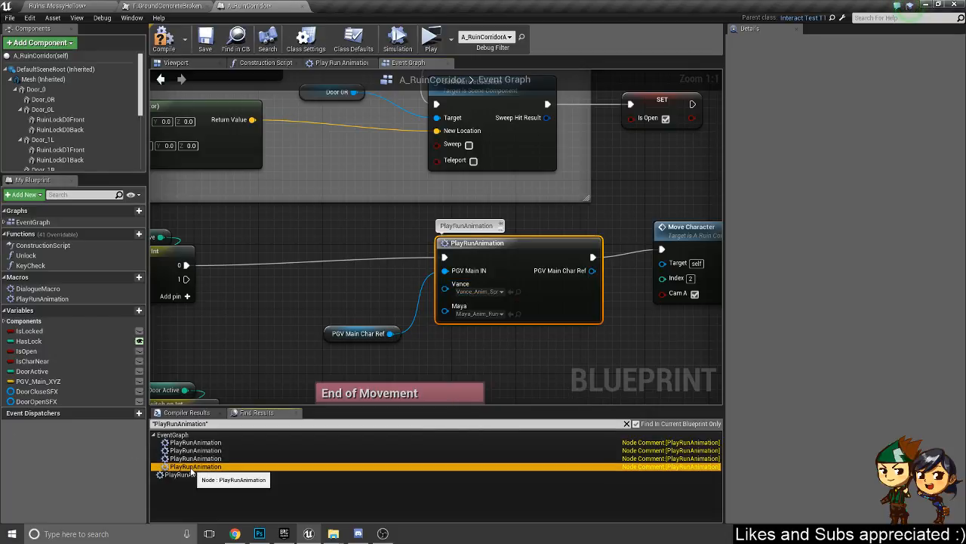
pyautogui.click(501, 291)
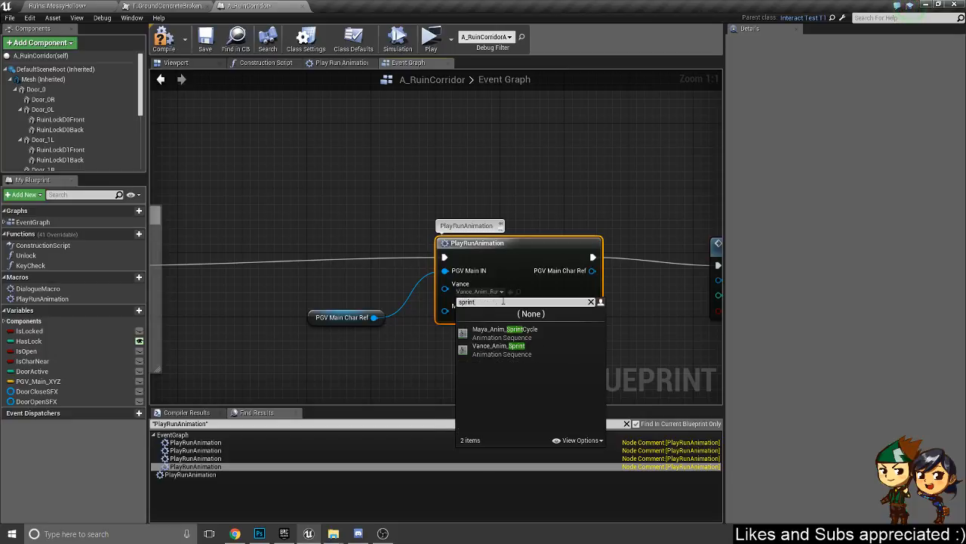
pyautogui.click(498, 350)
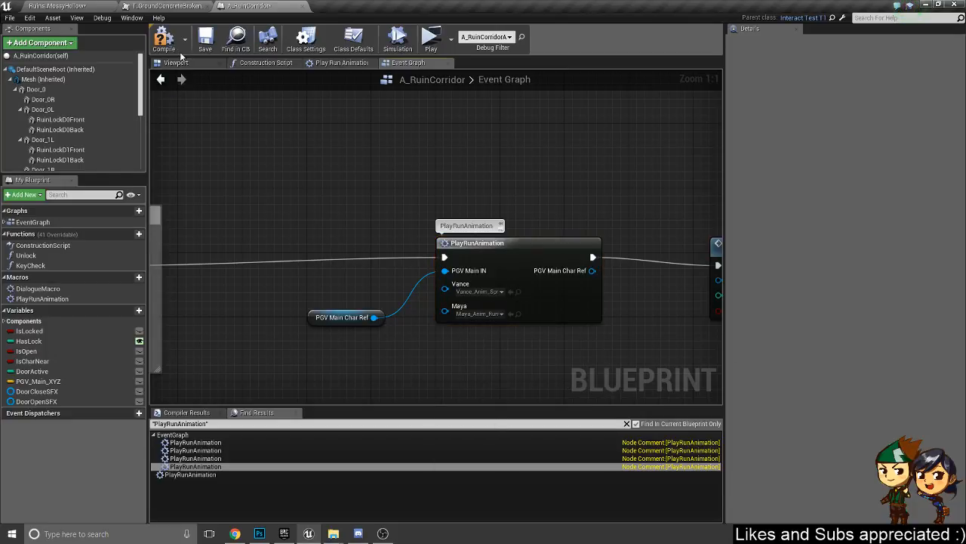
pyautogui.click(205, 42)
# - Playtest the Ruins_MossyHollow level, run the character through the corridor doors in both directions, and end the play session
pyautogui.click(67, 6)
pyautogui.click(521, 38)
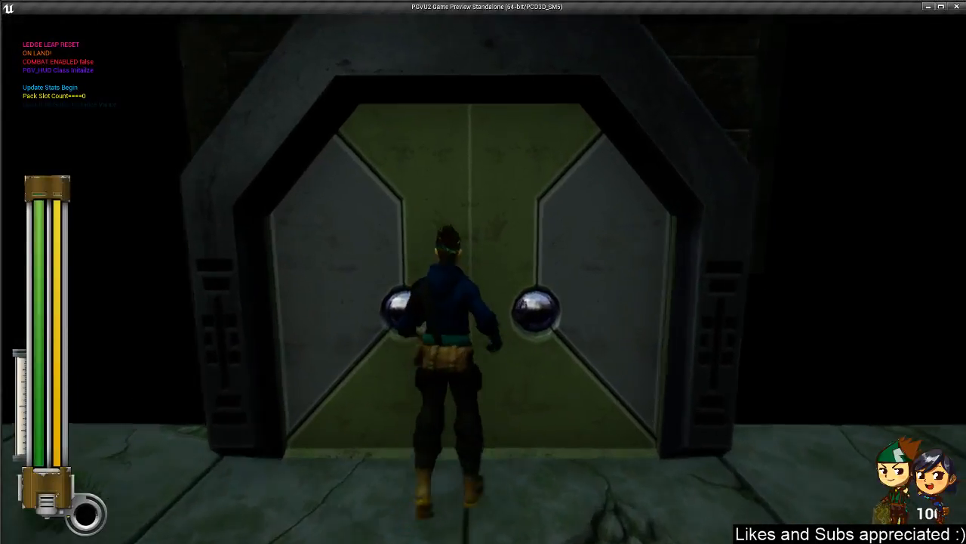
pyautogui.press('s')
pyautogui.press('w')
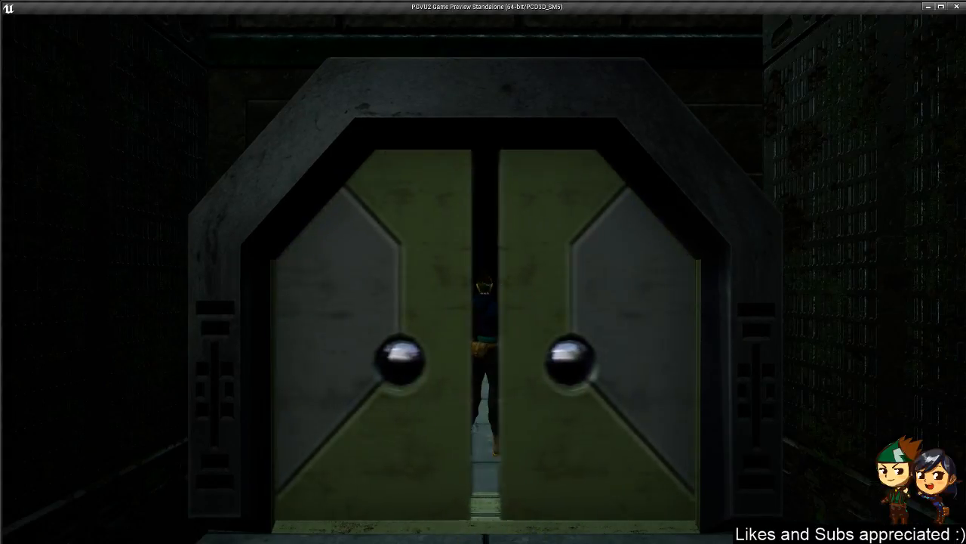
pyautogui.press('d')
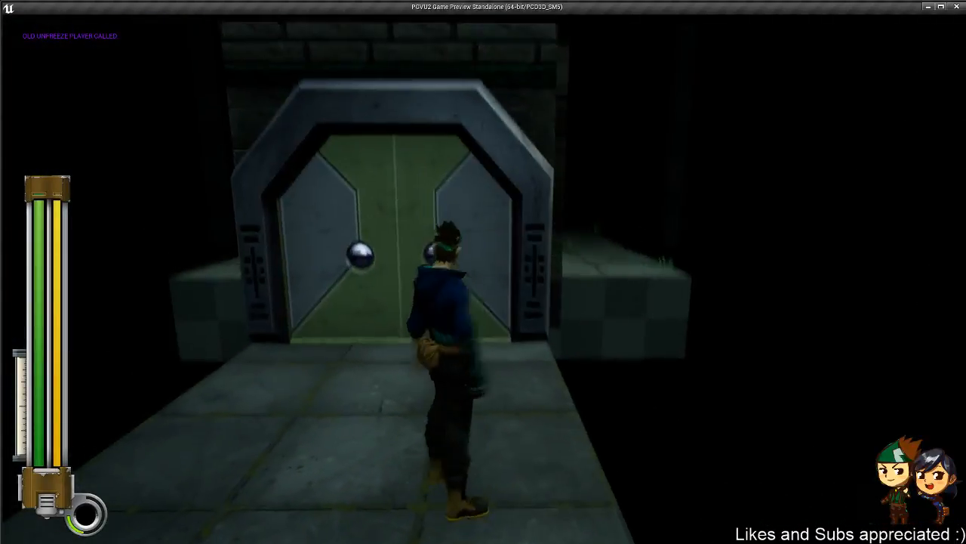
pyautogui.press('w')
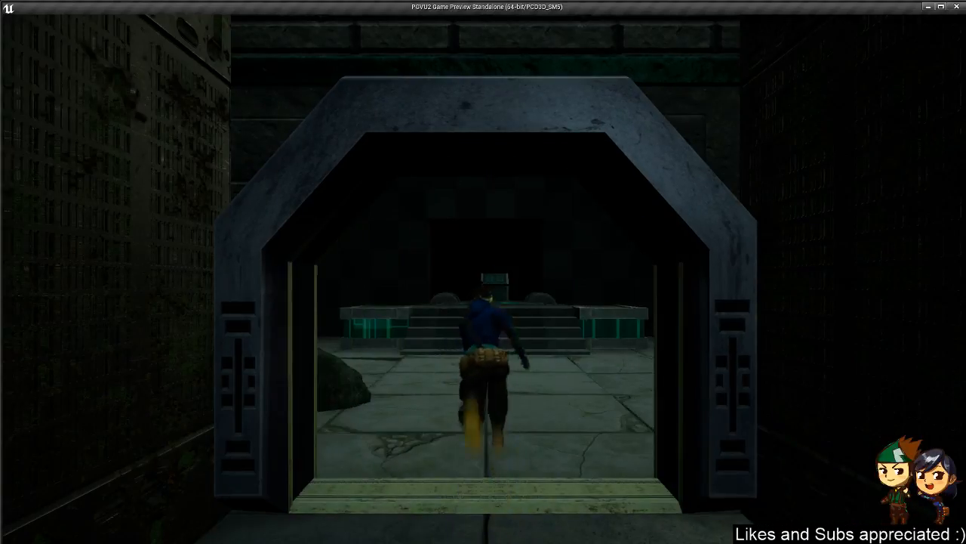
pyautogui.press('w')
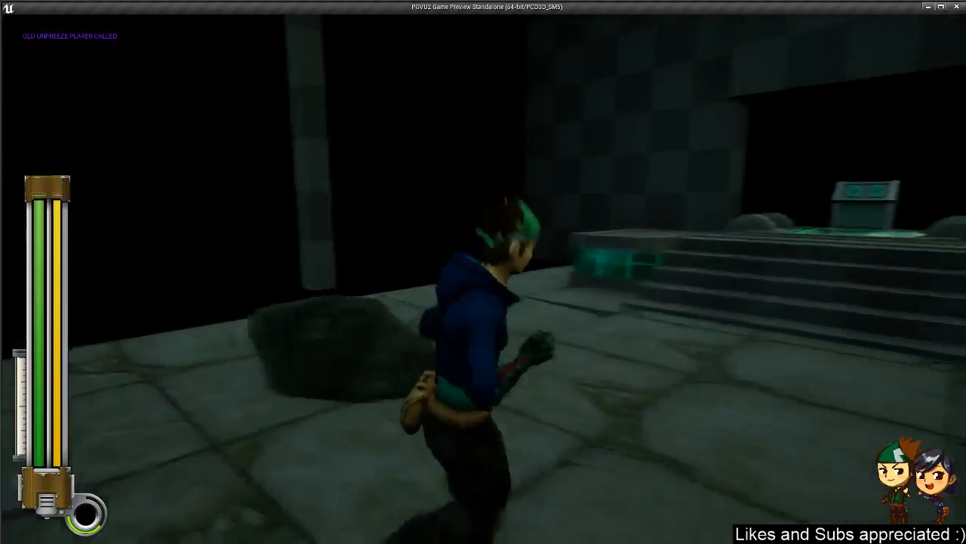
pyautogui.press('Escape')
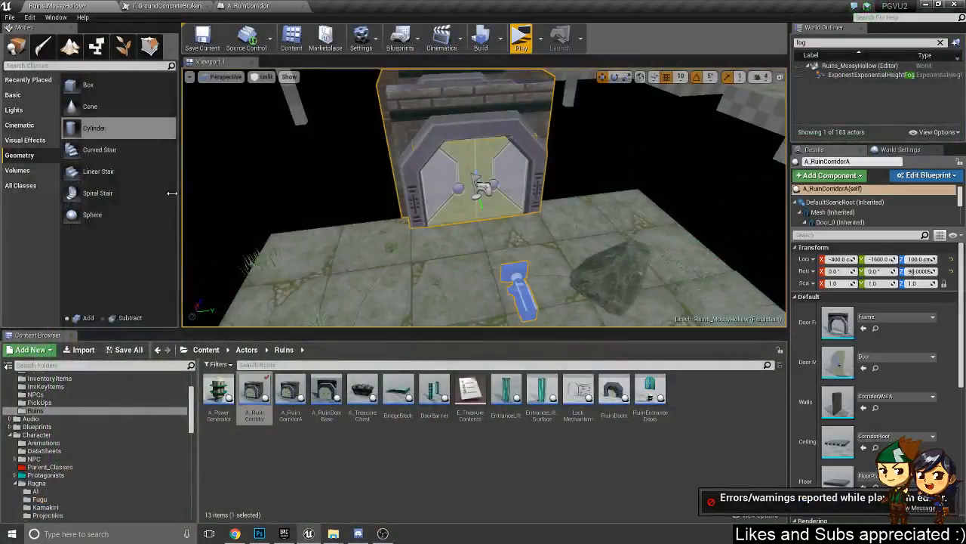
# - Return to the A_RuinCorridor event graph and select the Move Character node that follows the last PlayRunAnimation node
pyautogui.click(161, 5)
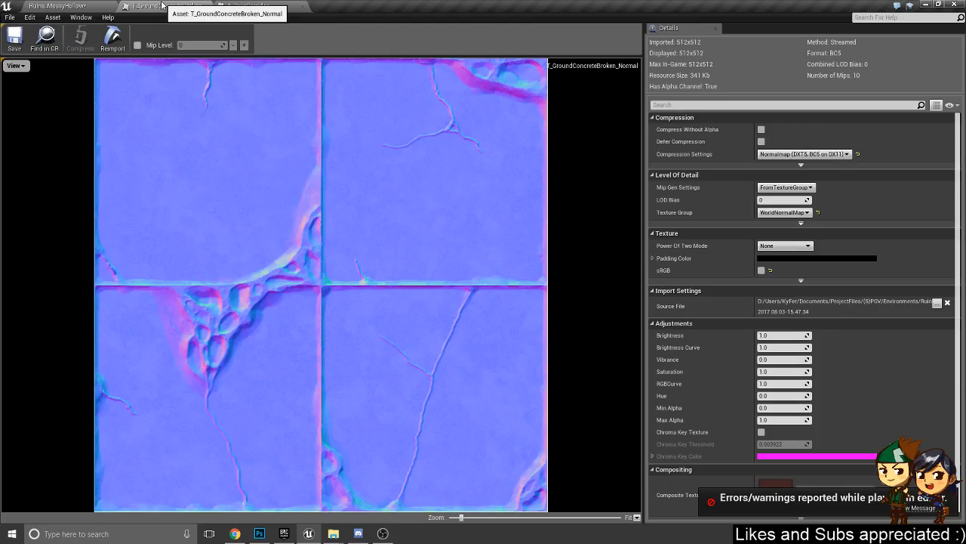
pyautogui.click(89, 5)
pyautogui.click(249, 5)
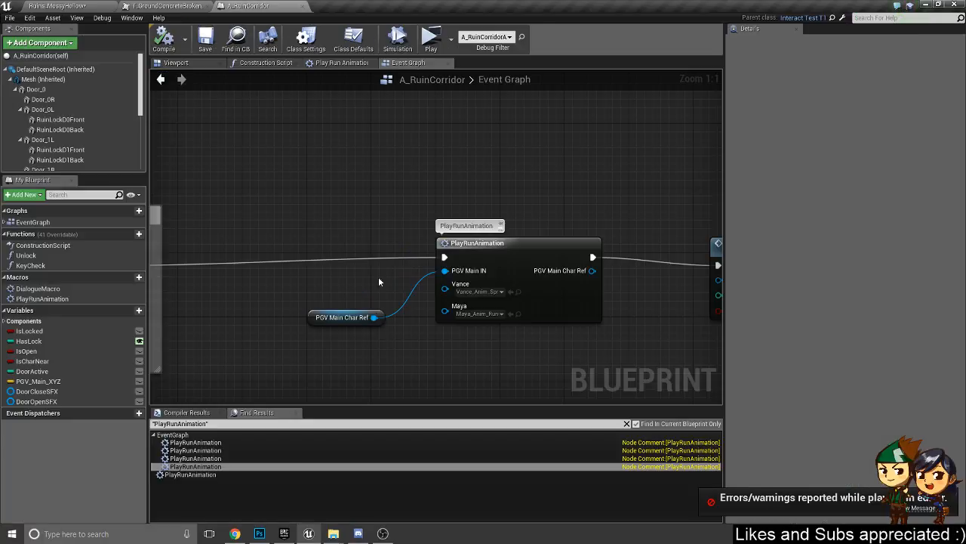
pyautogui.scroll(-5, 419, 281)
pyautogui.moveTo(334, 240); pyautogui.dragTo(543, 255, button='right')
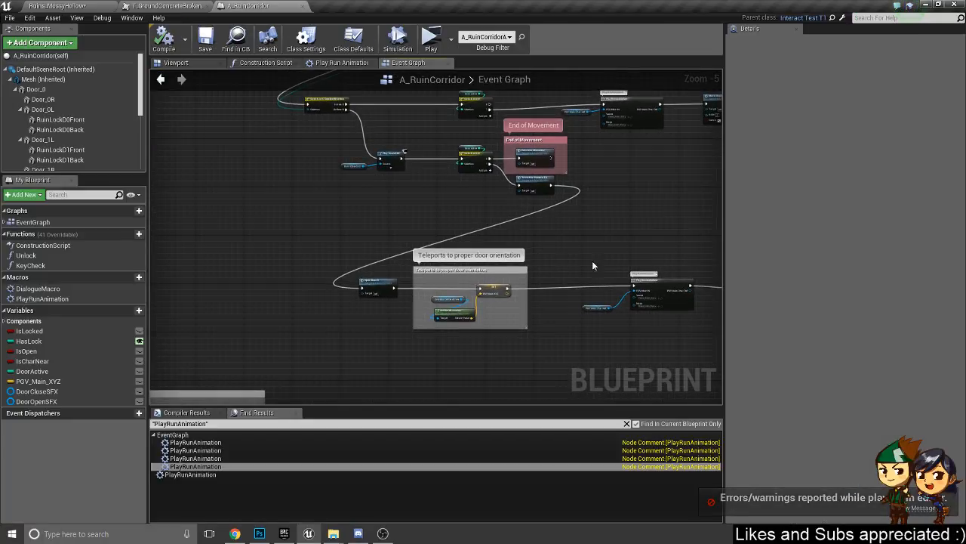
pyautogui.moveTo(635, 294); pyautogui.dragTo(498, 276, button='right')
pyautogui.scroll(4, 512, 285)
pyautogui.scroll(-1, 634, 215)
pyautogui.moveTo(636, 214); pyautogui.dragTo(368, 172, button='right')
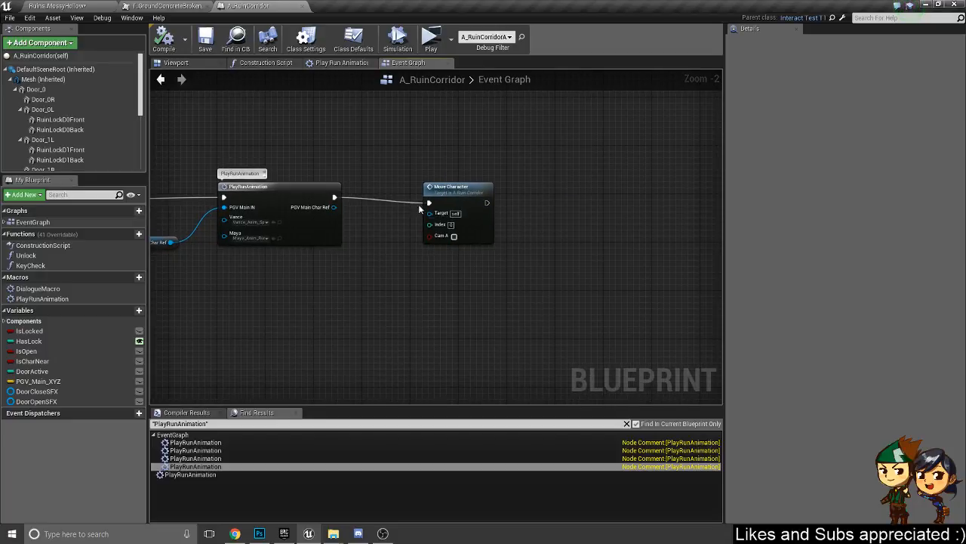
pyautogui.scroll(2, 452, 216)
pyautogui.scroll(-2, 444, 216)
pyautogui.scroll(2, 423, 213)
pyautogui.click(470, 206)
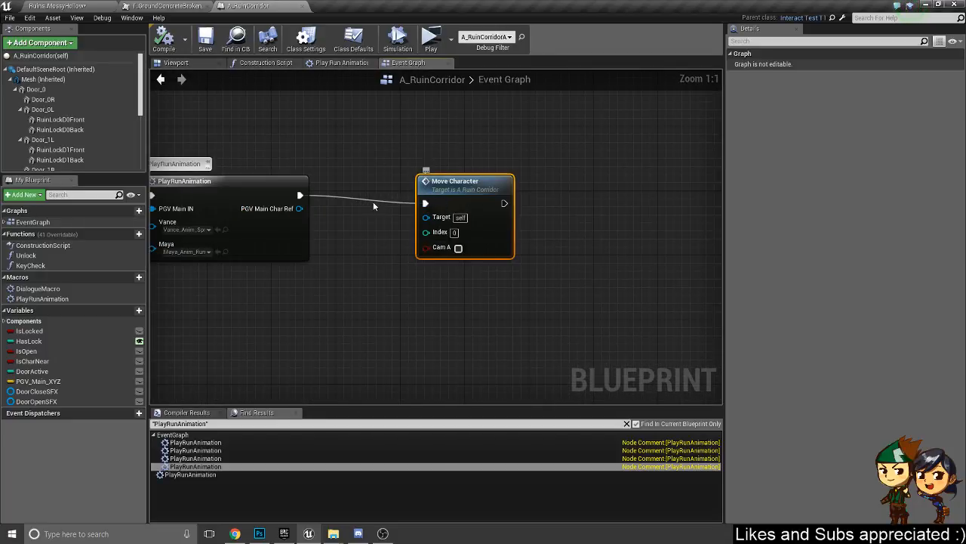
# - Examine the Teleports to proper door orientation section and the End of Movement nodes that lead into it
pyautogui.scroll(-2, 348, 192)
pyautogui.moveTo(308, 142); pyautogui.dragTo(555, 207, button='right')
pyautogui.scroll(-2, 556, 206)
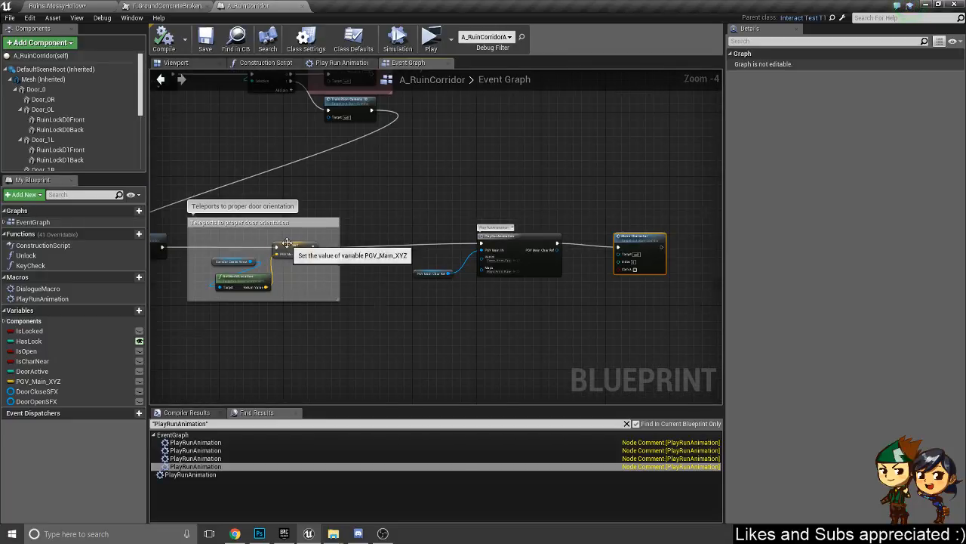
pyautogui.scroll(4, 287, 242)
pyautogui.moveTo(225, 266); pyautogui.dragTo(471, 271, button='right')
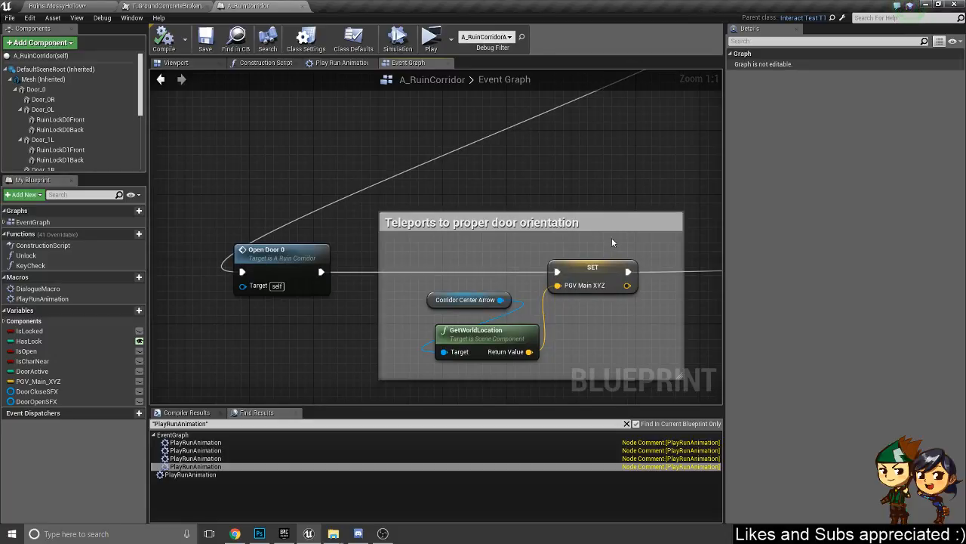
pyautogui.scroll(-2, 595, 246)
pyautogui.moveTo(616, 198); pyautogui.dragTo(396, 375, button='right')
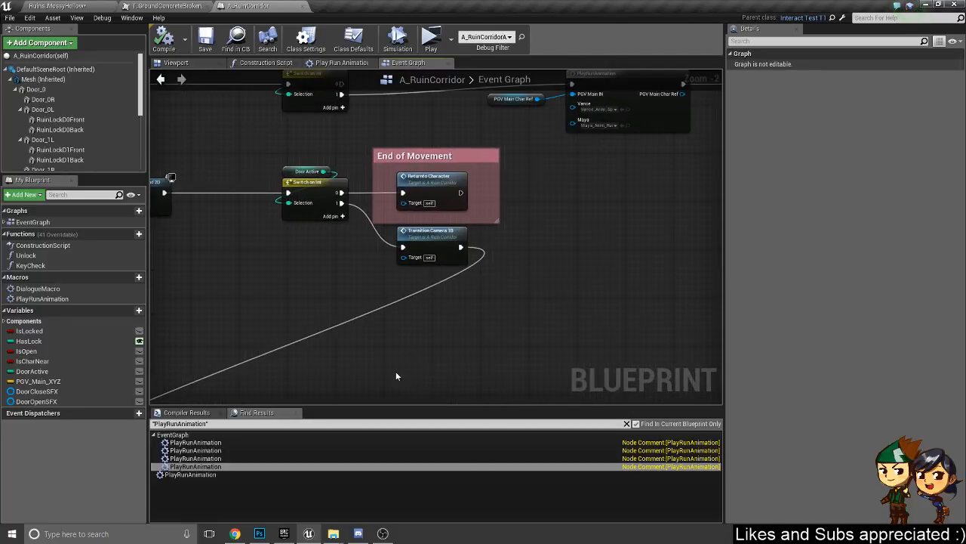
pyautogui.scroll(-2, 306, 243)
pyautogui.moveTo(276, 254); pyautogui.dragTo(221, 352, button='right')
pyautogui.scroll(4, 548, 303)
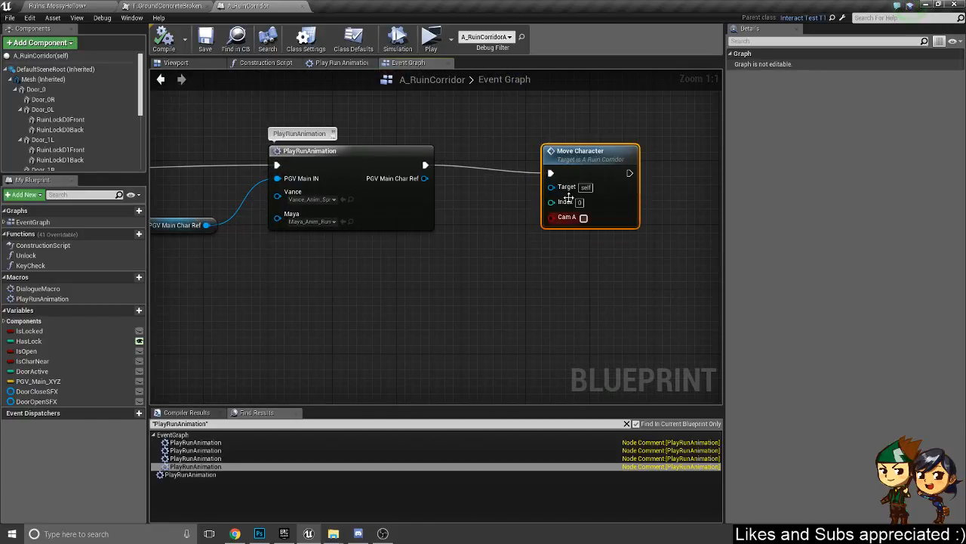
# - Go to the MoveCharacter custom event and examine its Move Character and Plays Idle Animation sections
pyautogui.doubleClick(580, 164)
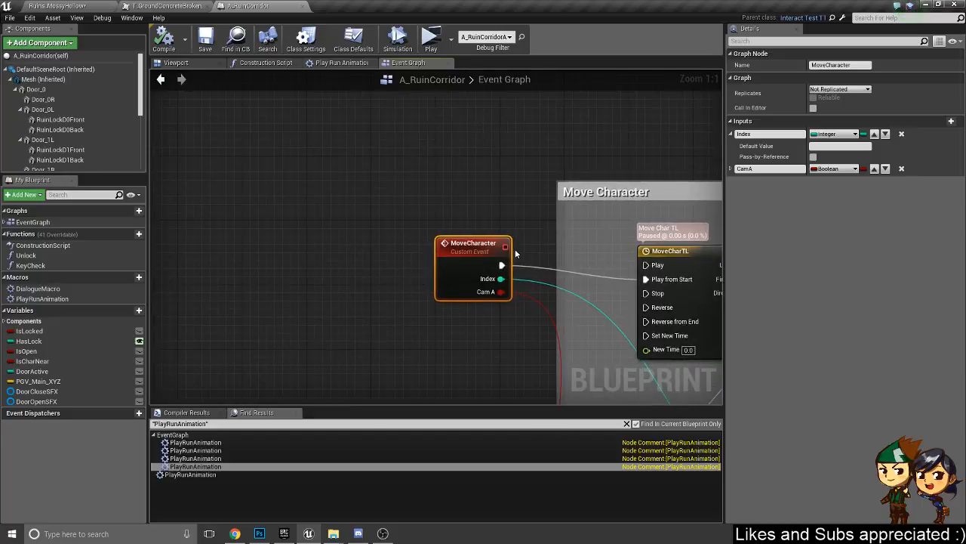
pyautogui.scroll(-5, 527, 239)
pyautogui.moveTo(592, 258); pyautogui.dragTo(525, 328, button='right')
pyautogui.scroll(10, 472, 331)
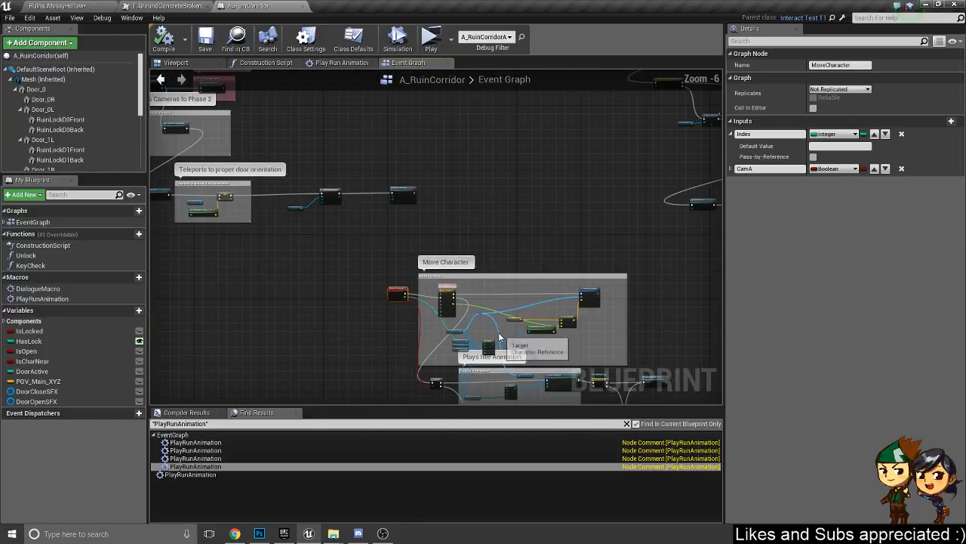
pyautogui.scroll(-2, 460, 319)
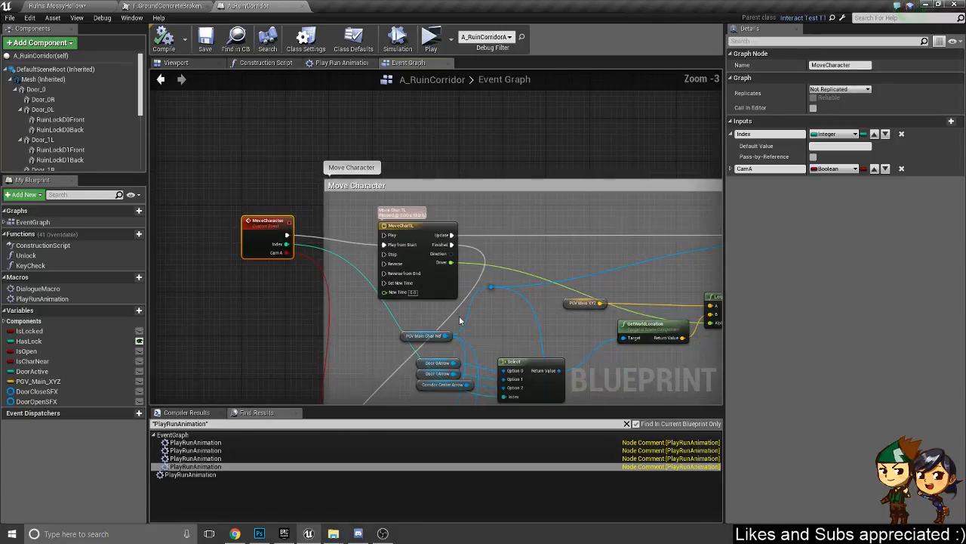
pyautogui.moveTo(460, 319); pyautogui.dragTo(296, 56, button='right')
pyautogui.scroll(3, 487, 254)
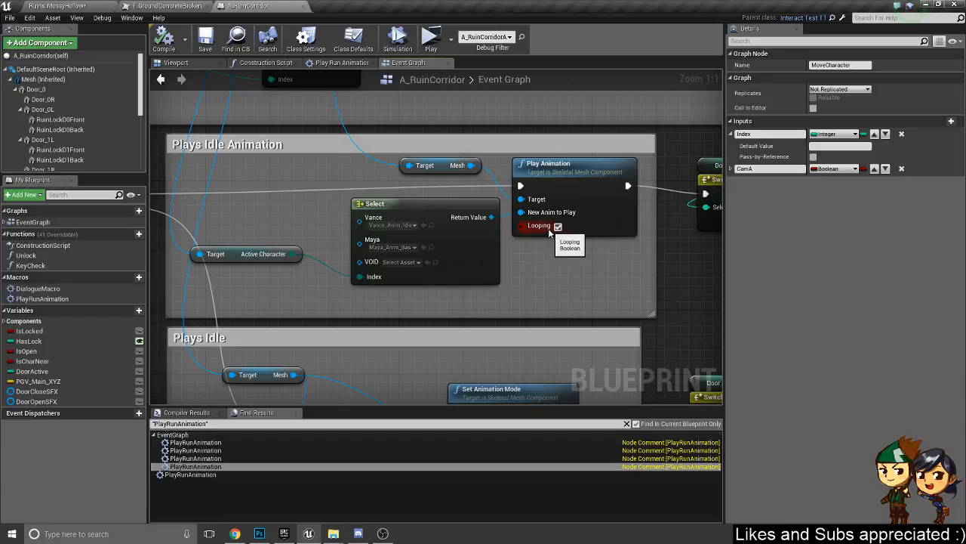
pyautogui.scroll(-5, 579, 206)
pyautogui.moveTo(397, 134); pyautogui.dragTo(347, 230, button='right')
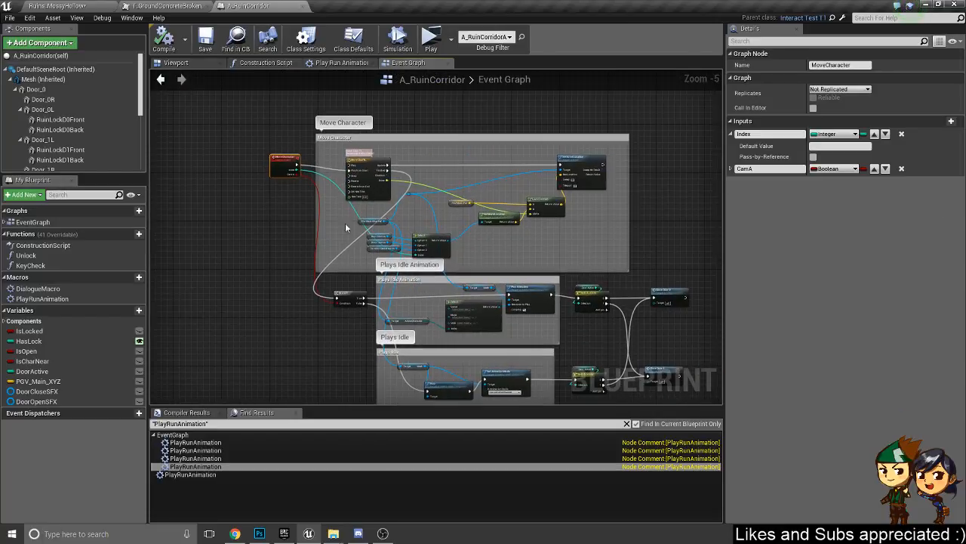
# - Inspect the MoveCharTL timeline node in the Move Character section, leaving it deselected
pyautogui.scroll(5, 368, 149)
pyautogui.click(413, 262)
pyautogui.scroll(-10, 438, 241)
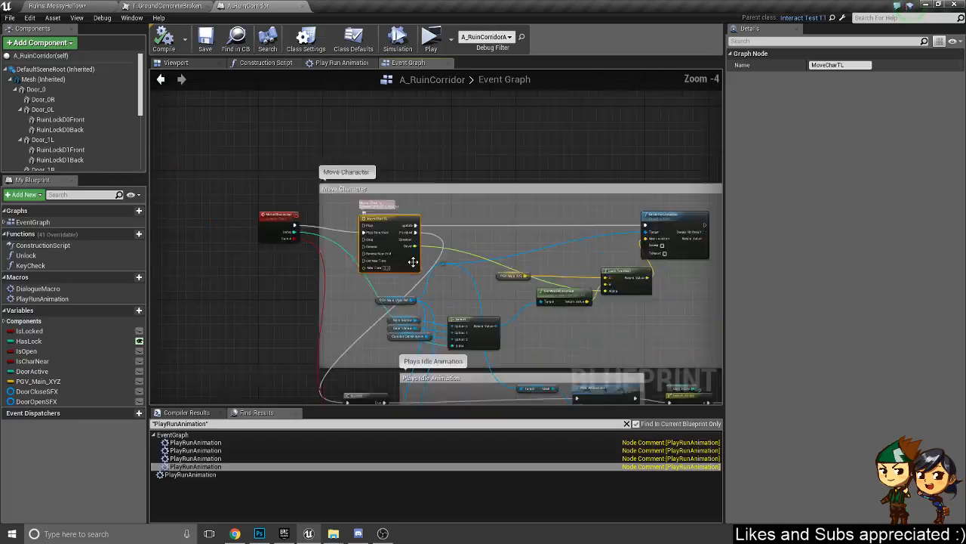
pyautogui.scroll(9, 438, 241)
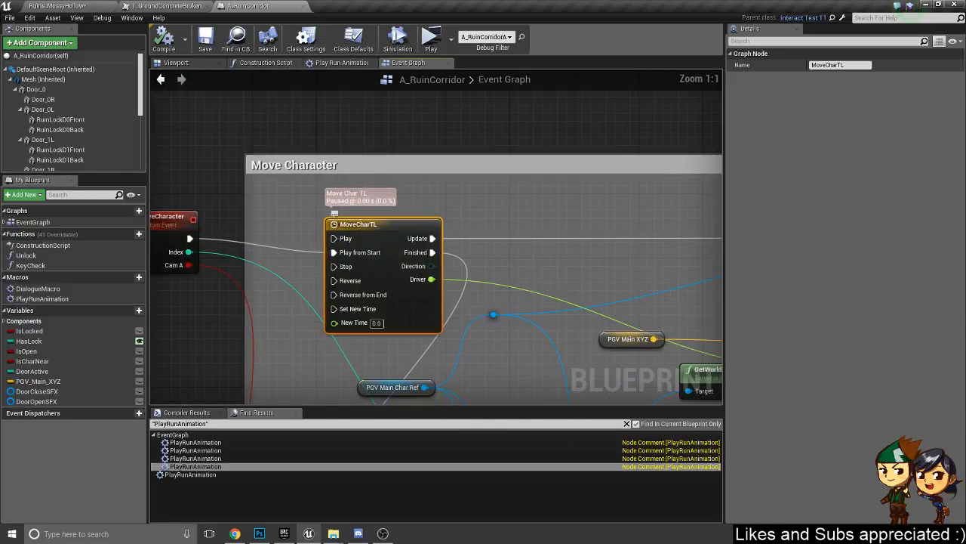
pyautogui.rightClick(394, 234)
pyautogui.click(500, 193)
# - Examine the Operate Door 0 and Operate Door 1 sections and their End of Movement nodes
pyautogui.scroll(-7, 500, 198)
pyautogui.moveTo(459, 117); pyautogui.dragTo(460, 228, button='right')
pyautogui.scroll(-4, 554, 272)
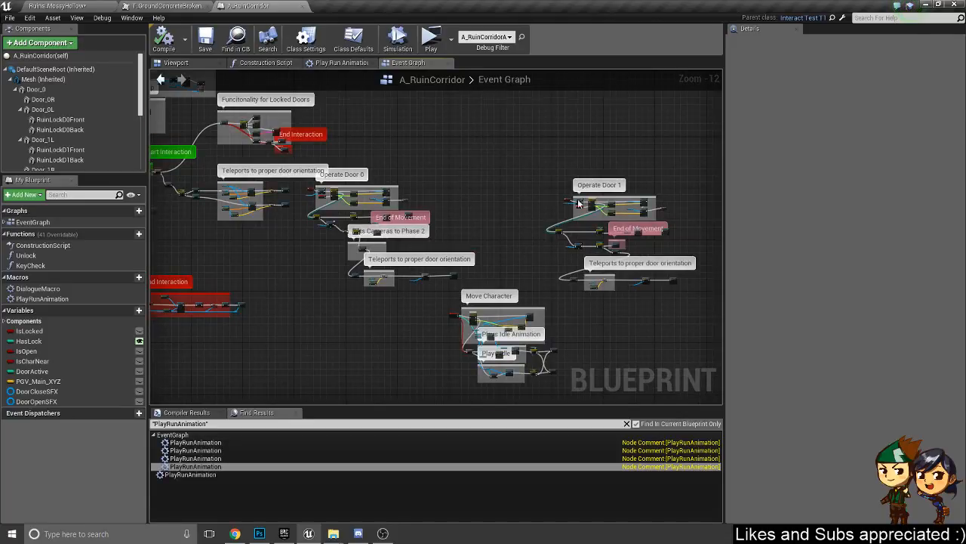
pyautogui.scroll(10, 578, 204)
pyautogui.scroll(-7, 624, 223)
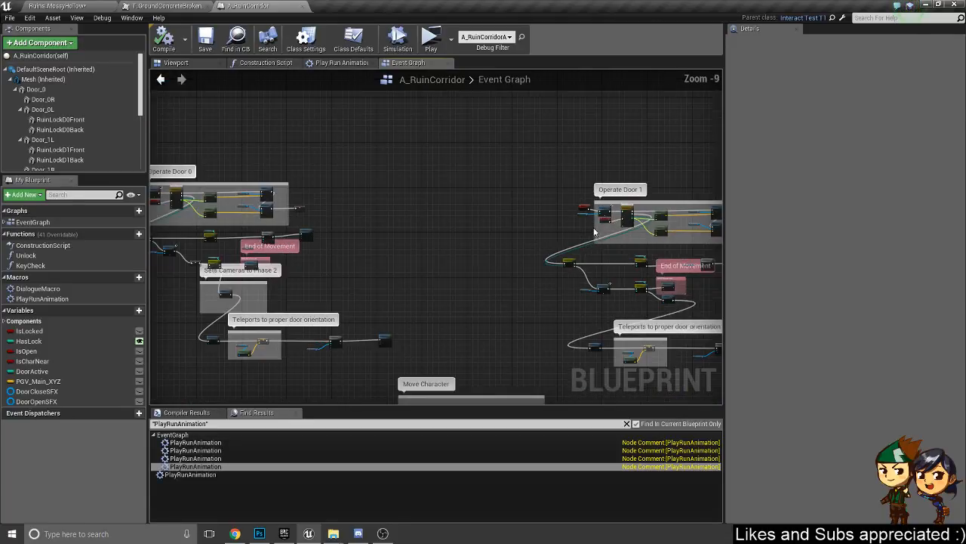
pyautogui.moveTo(409, 266); pyautogui.dragTo(618, 266, button='right')
pyautogui.scroll(6, 457, 271)
pyautogui.scroll(-5, 456, 272)
pyautogui.moveTo(457, 272)
pyautogui.mouseDown(button='right')
pyautogui.moveTo(443, 95)
pyautogui.moveTo(445, 266)
pyautogui.mouseUp(button='right')
# - Set the MoveCharTL timeline length to 0.50, place the Driver curve's end key at time 0.5, value 1.0, and compile
pyautogui.scroll(8, 500, 186)
pyautogui.doubleClick(393, 237)
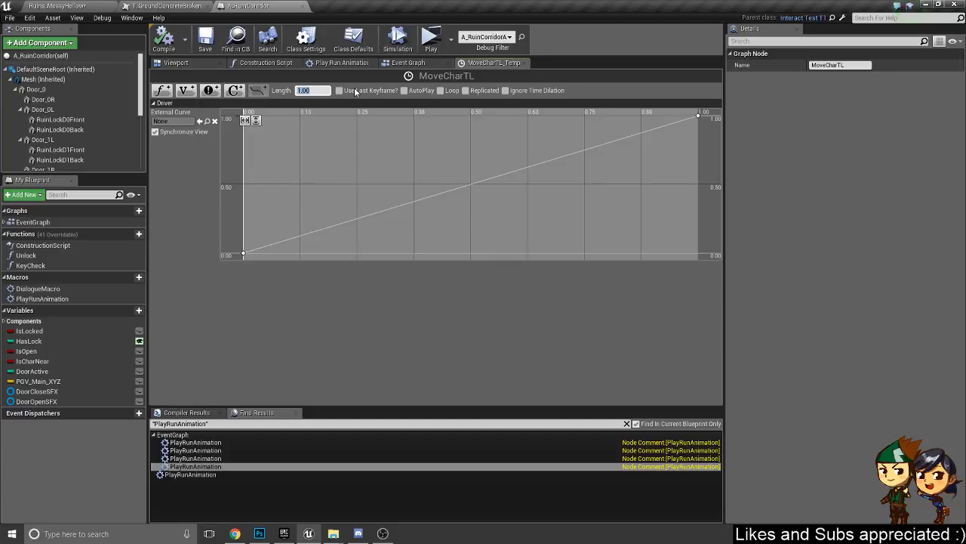
pyautogui.press('Return')
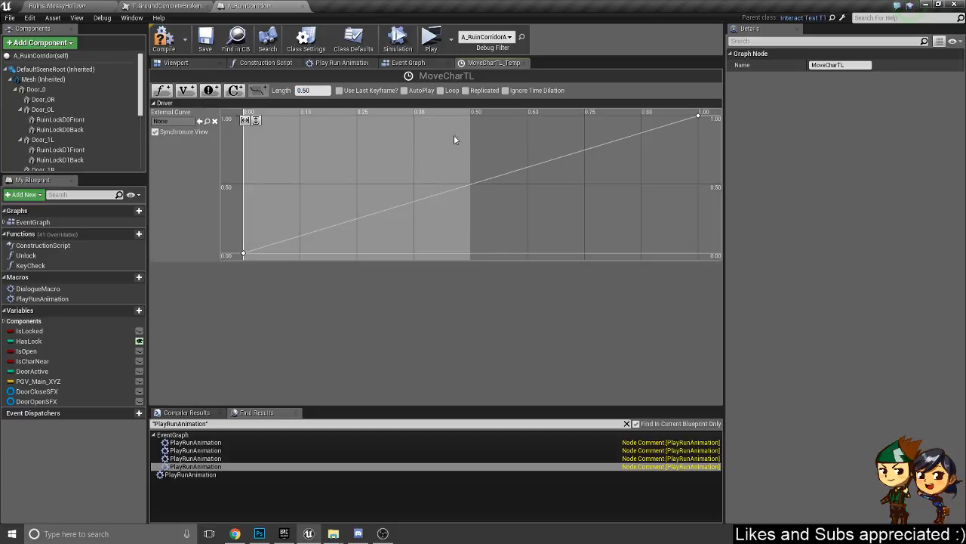
pyautogui.click(155, 131)
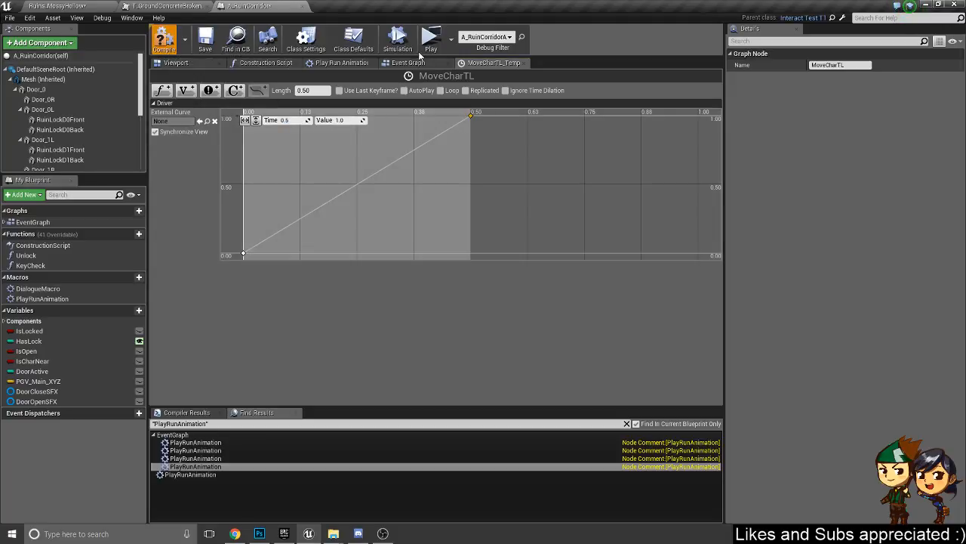
# - Playtest the level and take the character through the corridor doors and back into the room
pyautogui.click(430, 38)
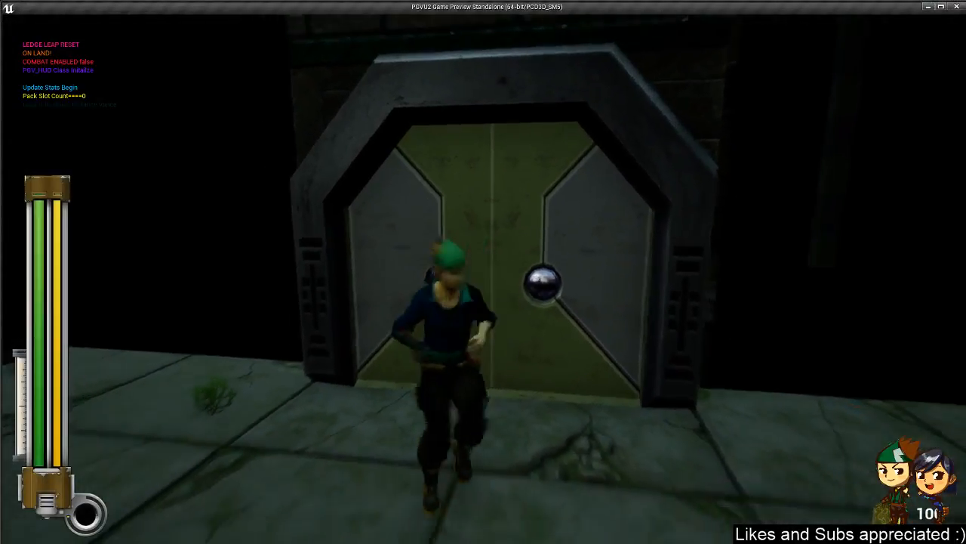
pyautogui.press('w')
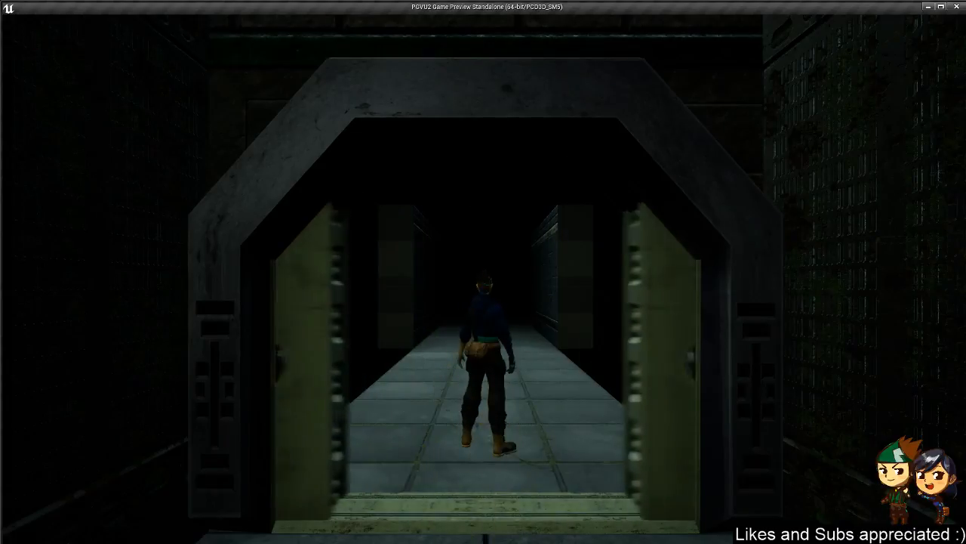
pyautogui.press('s')
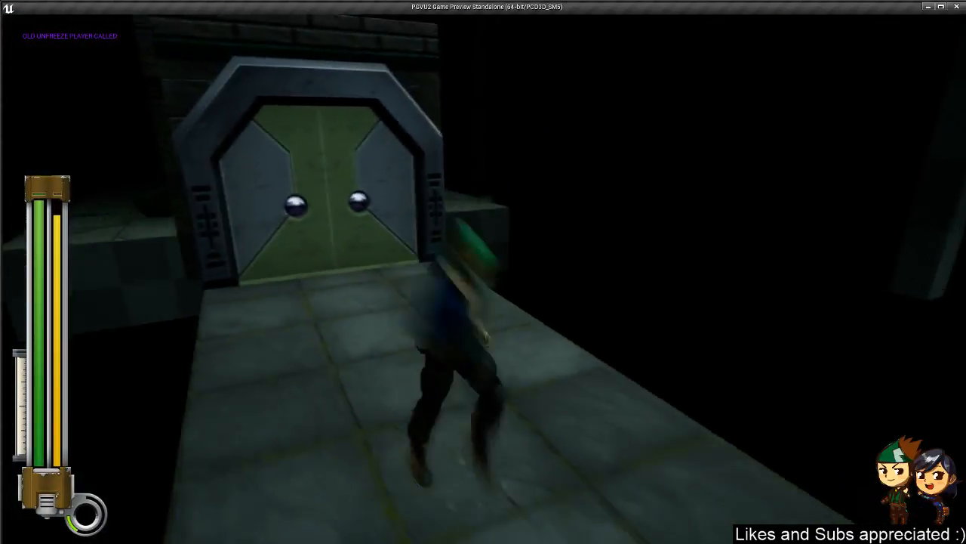
pyautogui.press('w')
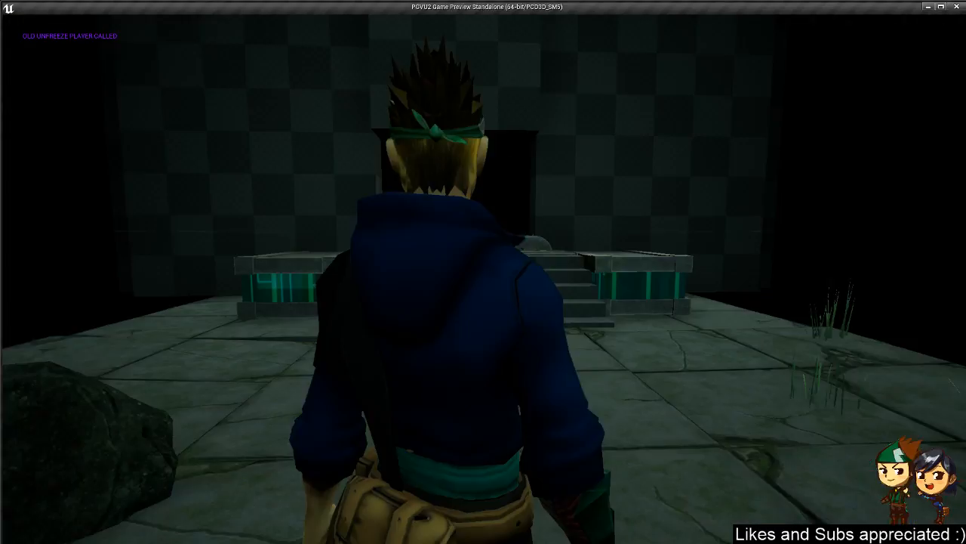
# - Run across the room to the double door and go through it into the corridor again
pyautogui.press('d')
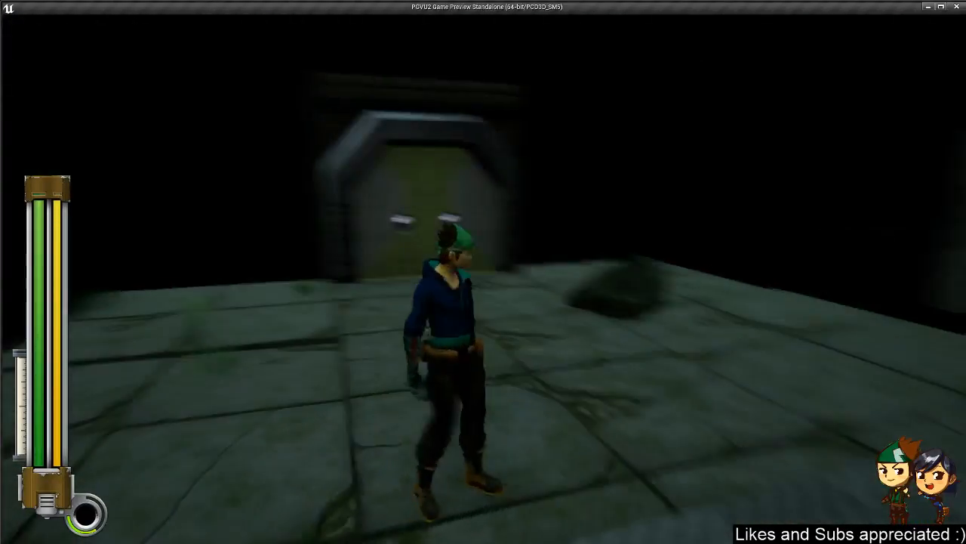
pyautogui.press('w')
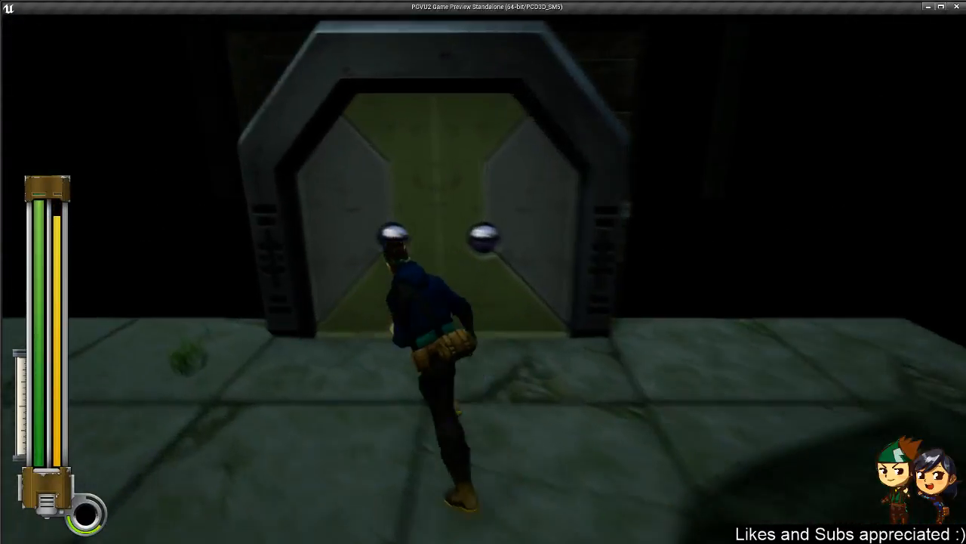
pyautogui.press('a')
pyautogui.press('d')
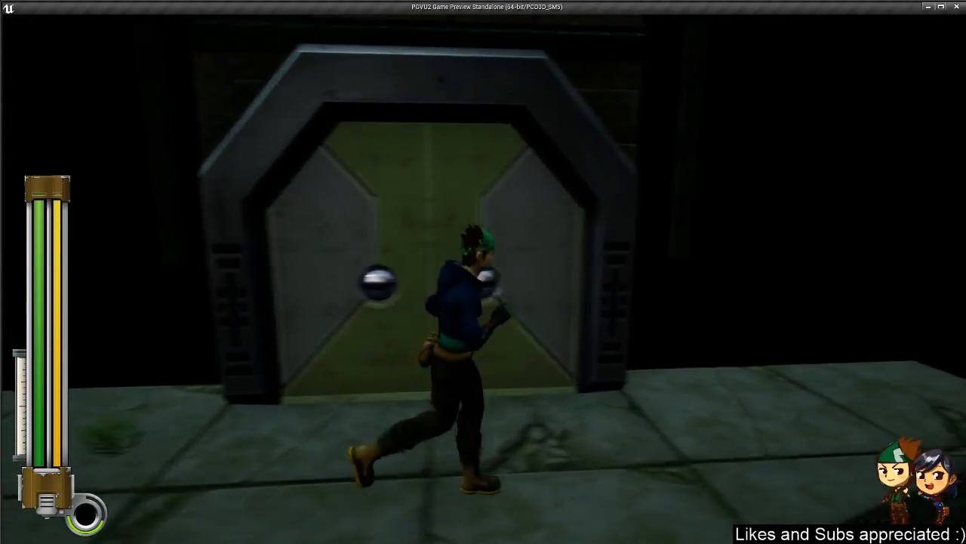
pyautogui.press('w')
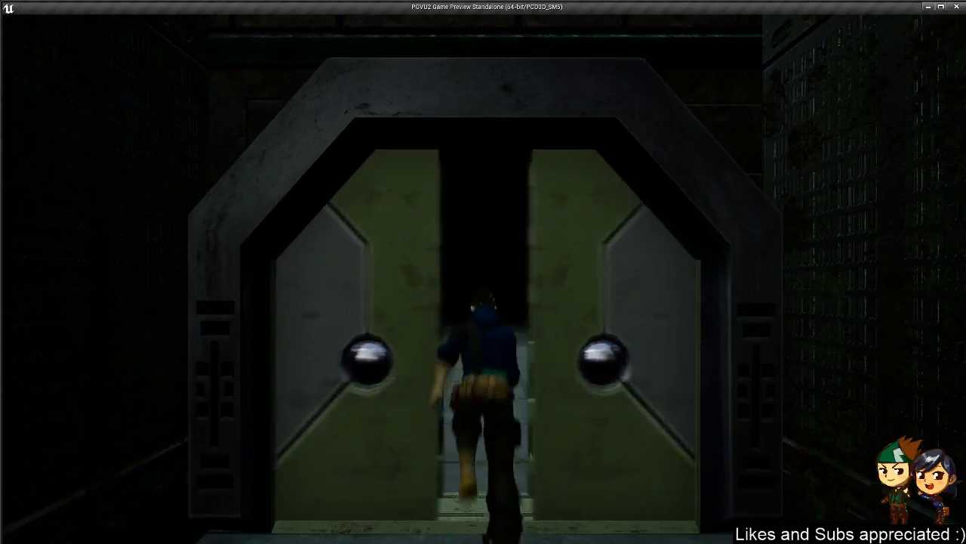
pyautogui.press('s')
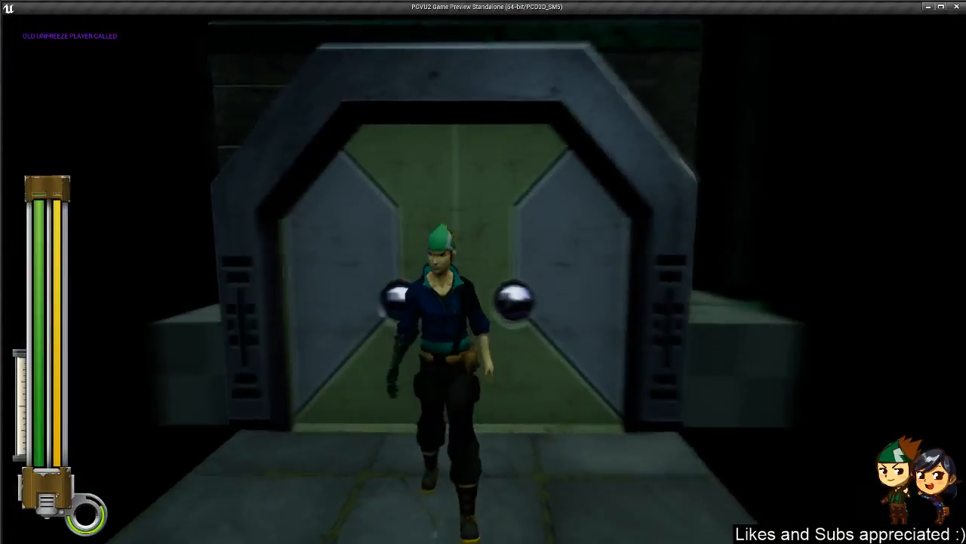
# - Return through the corridor door to the room with the stairs, look around, and end the playtest
pyautogui.press('w')
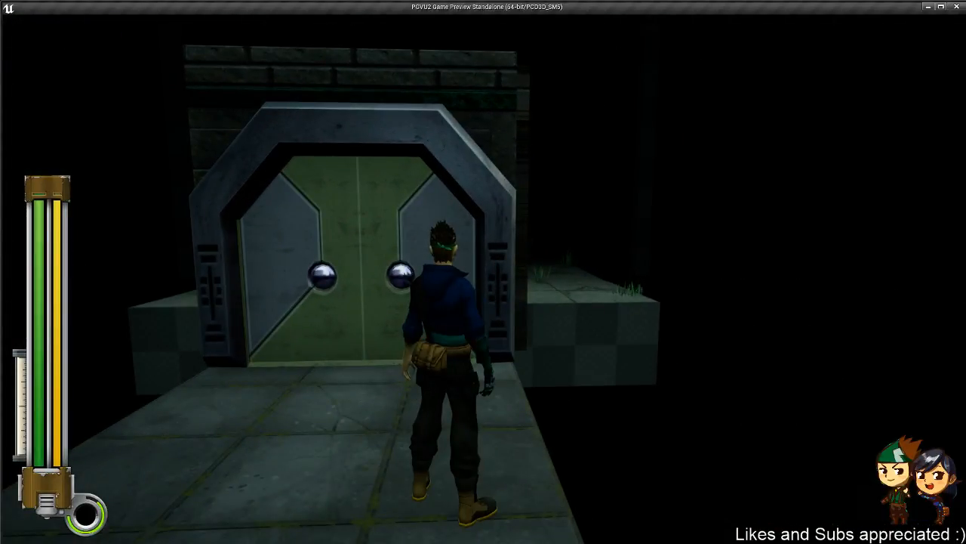
pyautogui.press('w')
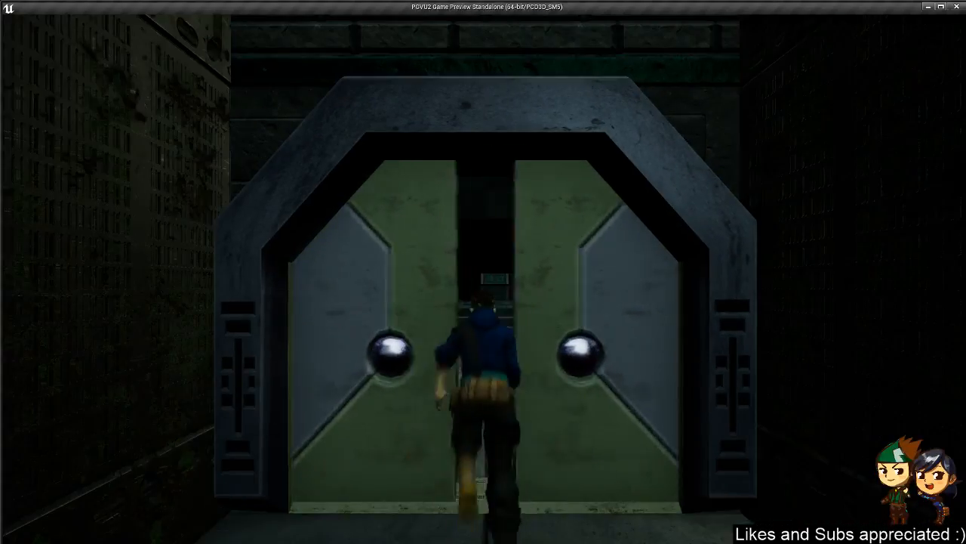
pyautogui.press('d')
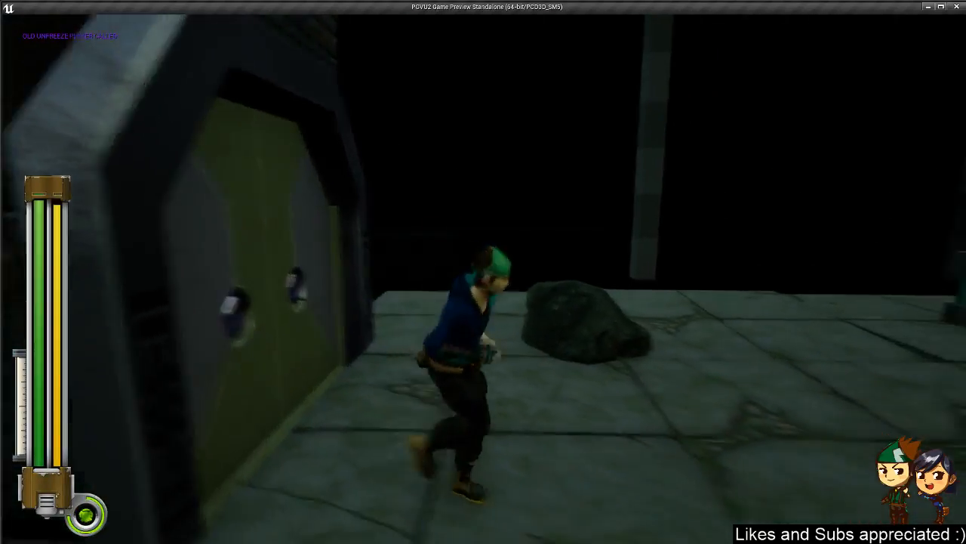
pyautogui.press('s')
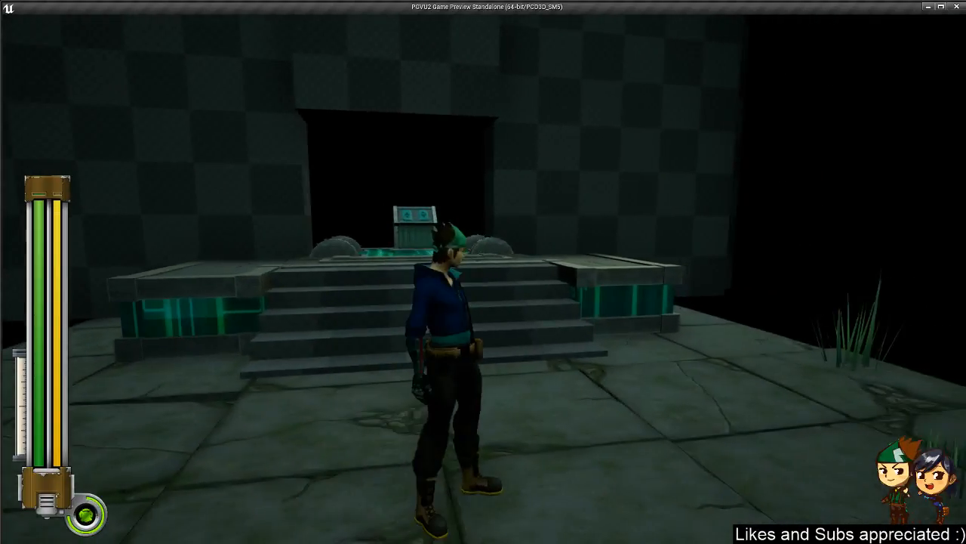
pyautogui.press('w')
pyautogui.press('Escape')
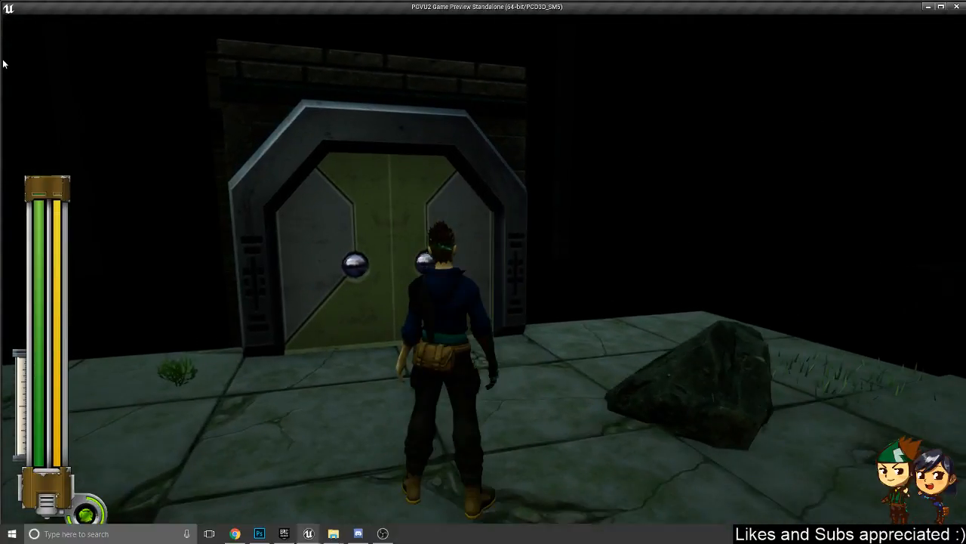
# - Return to the A_RuinCorridor event graph, examine the switch and Close Door nodes after Plays Idle Animation, and save the blueprint
pyautogui.click(160, 5)
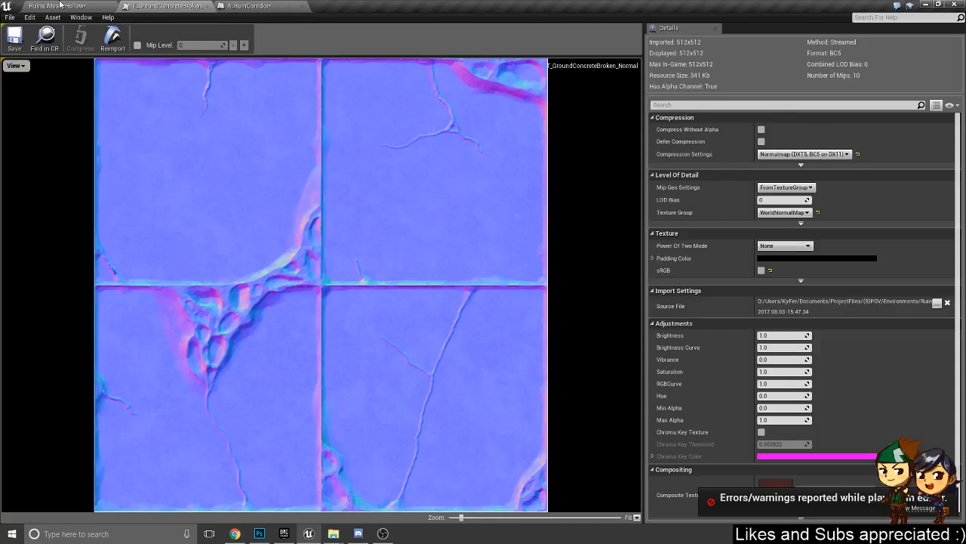
pyautogui.click(59, 5)
pyautogui.click(145, 5)
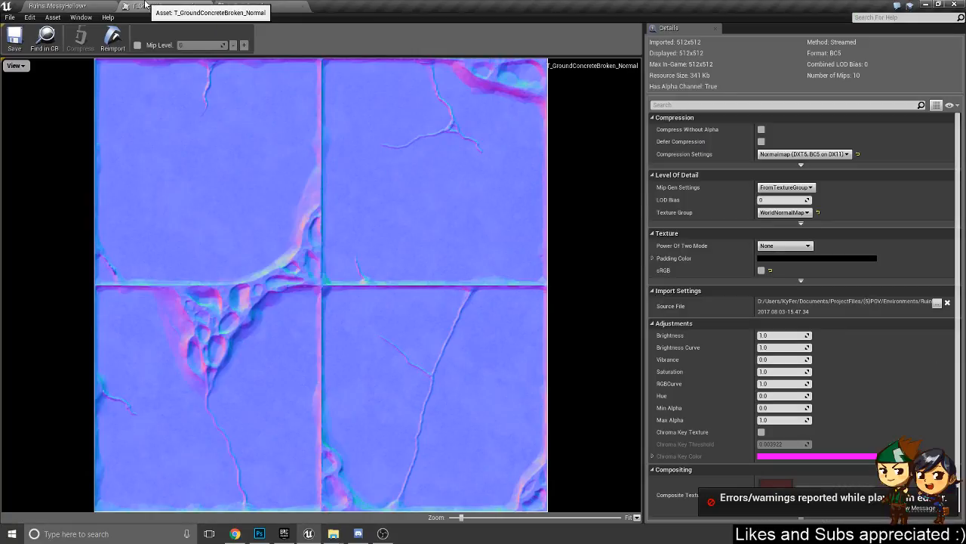
pyautogui.click(290, 5)
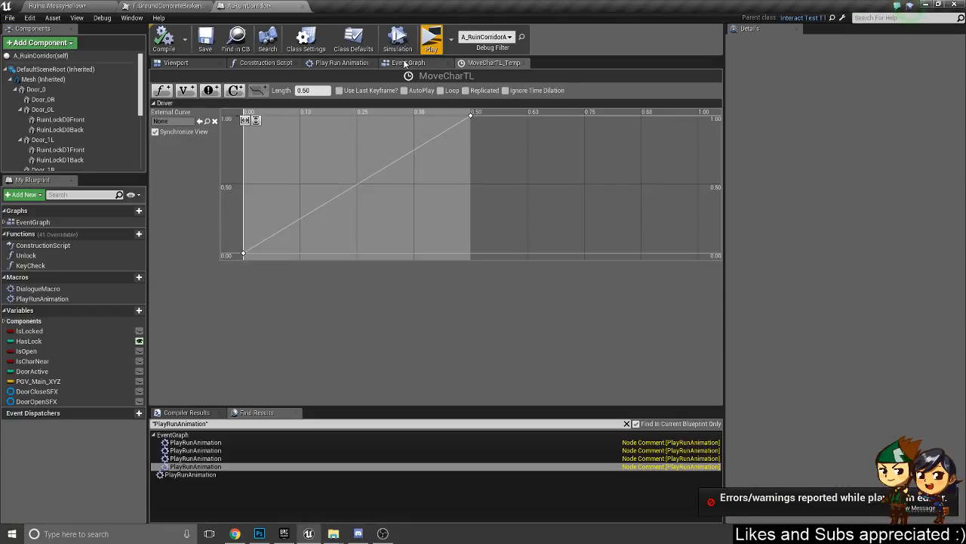
pyautogui.click(406, 63)
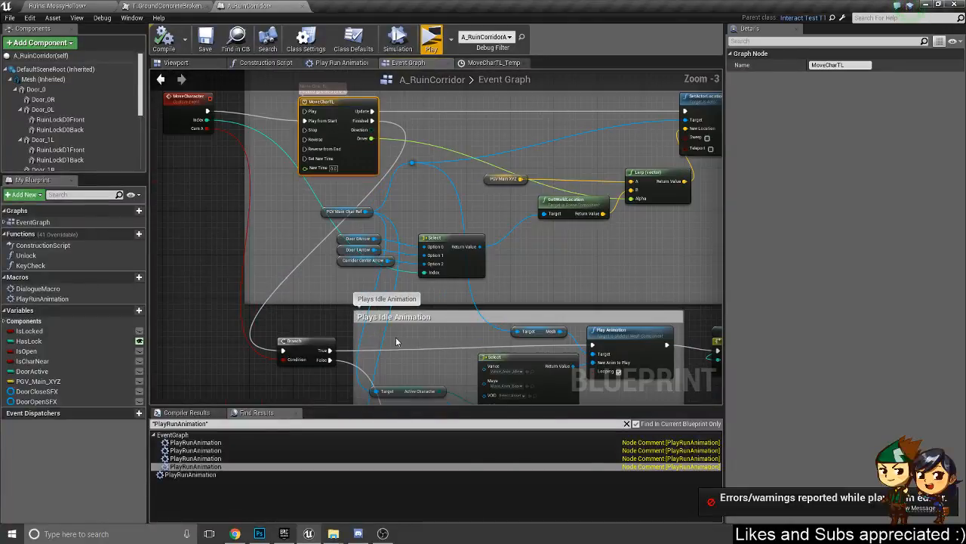
pyautogui.moveTo(385, 369); pyautogui.dragTo(307, 234, button='right')
pyautogui.moveTo(644, 254); pyautogui.dragTo(420, 265, button='right')
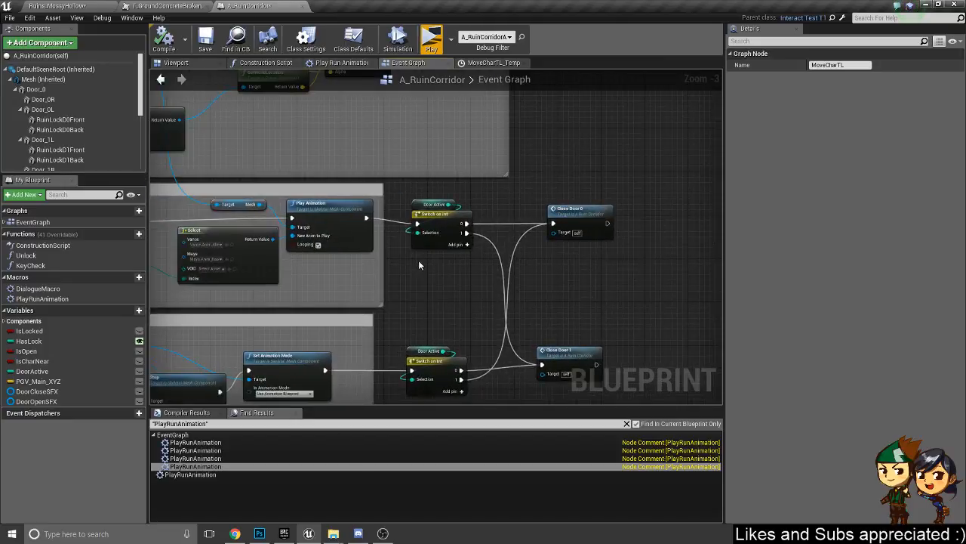
pyautogui.scroll(-8, 457, 221)
pyautogui.scroll(2, 461, 246)
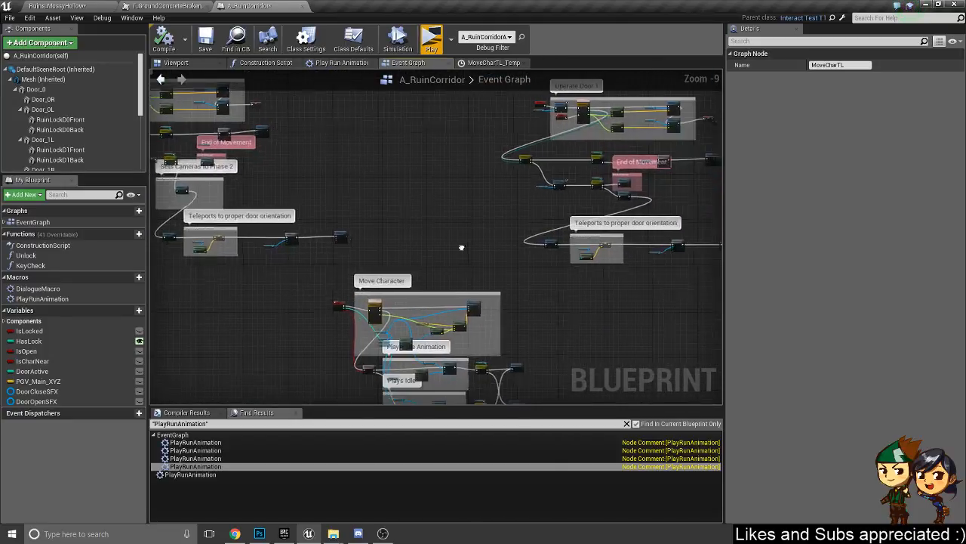
pyautogui.click(204, 44)
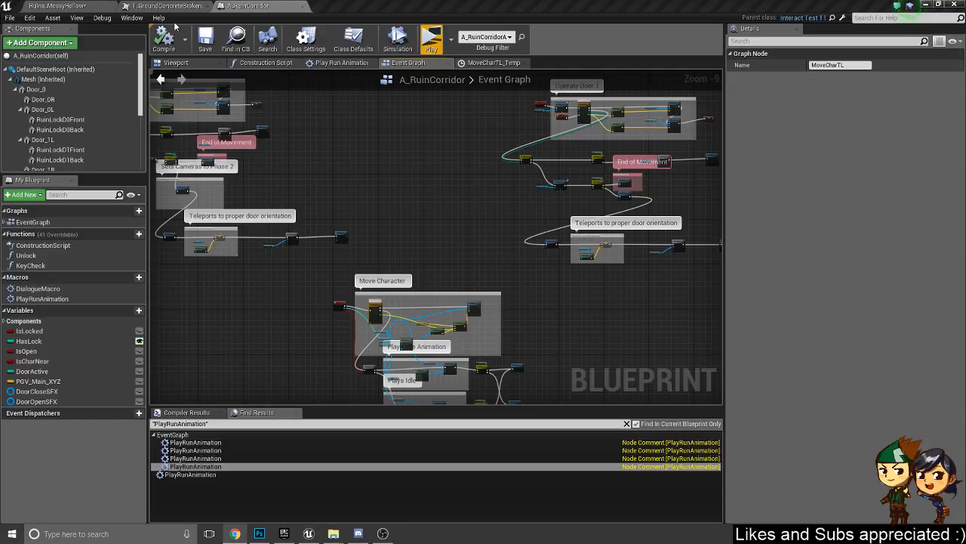
# - In the Ruins_MossyHollow level, select the six wall brushes on the corridor side of the room and shift them along X toward the corridor door
pyautogui.click(74, 5)
pyautogui.moveTo(208, 296); pyautogui.dragTo(279, 280, button='right')
pyautogui.moveTo(488, 93); pyautogui.dragTo(514, 117, button='right')
pyautogui.click(642, 188)
pyautogui.moveTo(544, 176)
pyautogui.mouseDown(button='right')
pyautogui.moveTo(506, 181)
pyautogui.moveTo(545, 176)
pyautogui.mouseUp(button='right')
pyautogui.keyDown('ctrl'); pyautogui.click(479, 158); pyautogui.keyUp('ctrl')
pyautogui.moveTo(479, 158); pyautogui.dragTo(423, 173, button='right')
pyautogui.moveTo(447, 207); pyautogui.dragTo(487, 214, button='right')
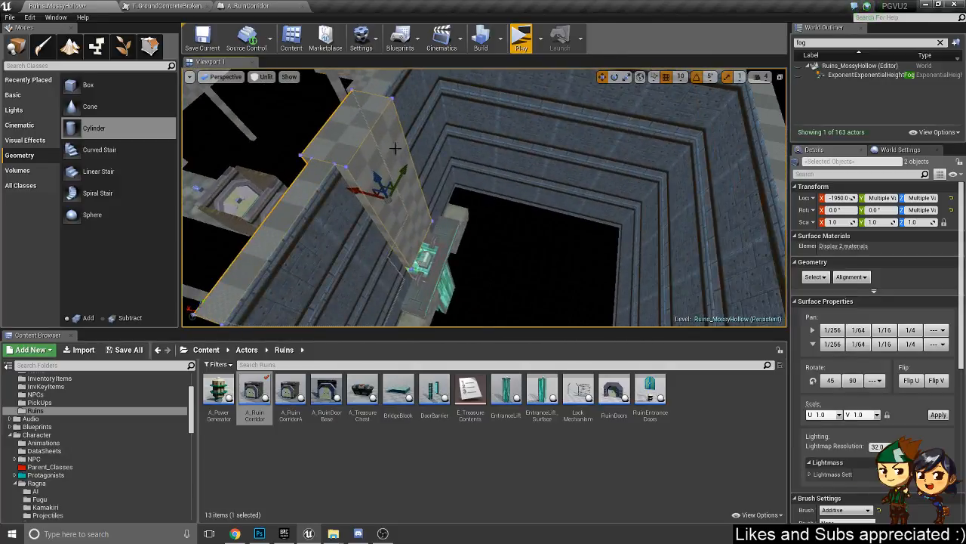
pyautogui.keyDown('ctrl'); pyautogui.click(418, 110); pyautogui.keyUp('ctrl')
pyautogui.moveTo(451, 159); pyautogui.dragTo(471, 169, button='right')
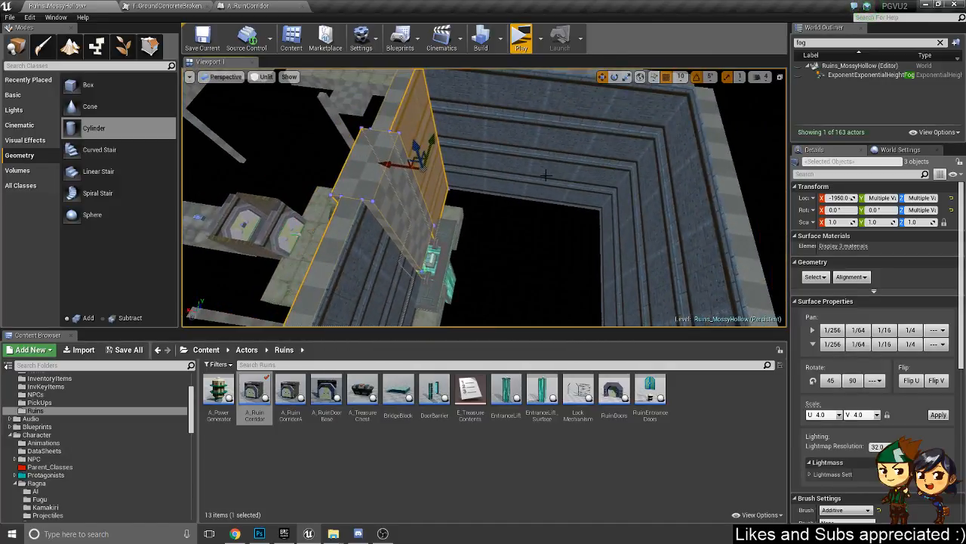
pyautogui.keyDown('ctrl'); pyautogui.click(543, 171); pyautogui.keyUp('ctrl')
pyautogui.keyDown('ctrl'); pyautogui.click(657, 207); pyautogui.keyUp('ctrl')
pyautogui.moveTo(657, 207); pyautogui.dragTo(660, 256, button='right')
pyautogui.moveTo(593, 239)
pyautogui.mouseDown(button='right')
pyautogui.moveTo(566, 212)
pyautogui.moveTo(585, 273)
pyautogui.mouseUp(button='right')
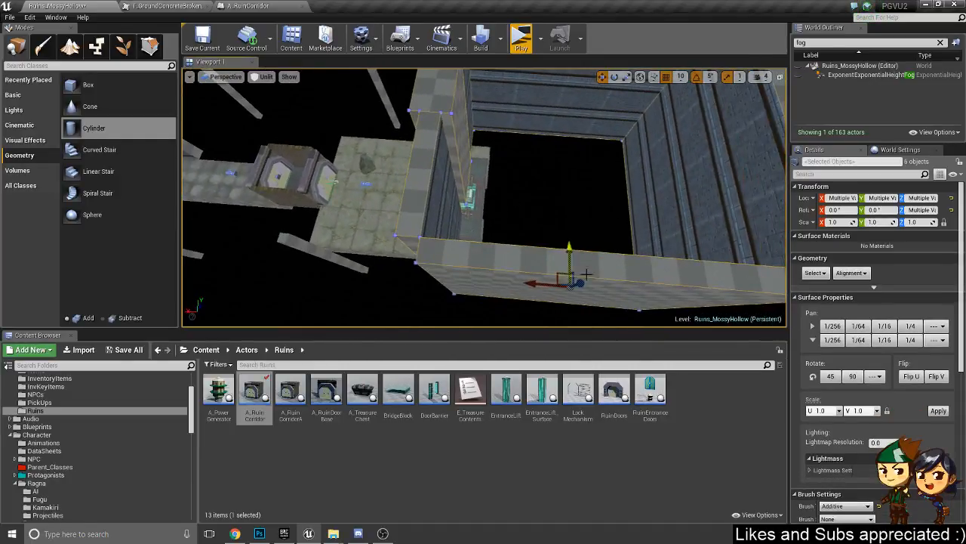
pyautogui.moveTo(554, 286); pyautogui.dragTo(349, 275)
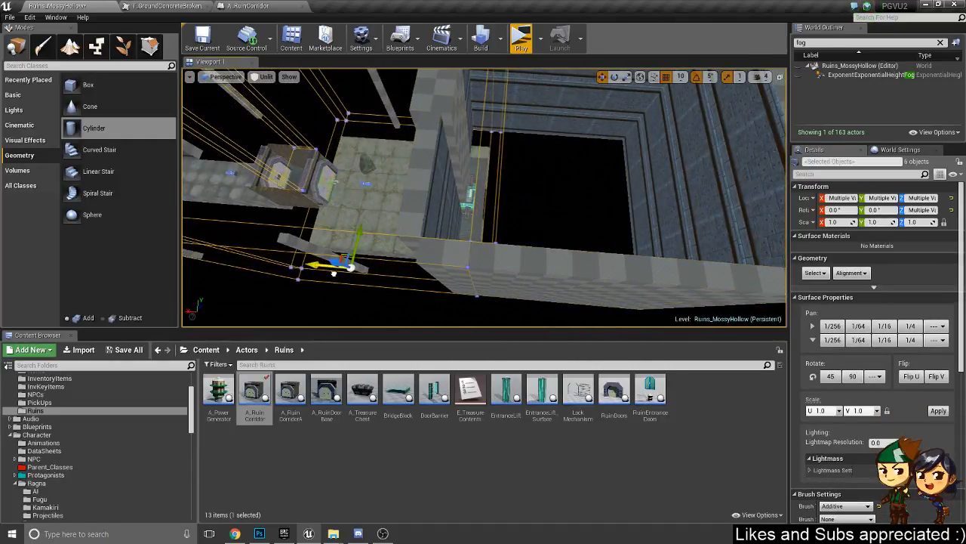
# - Move the side wall Box Brush57 inward along Y to the edge of the tiled floor
pyautogui.moveTo(386, 185); pyautogui.dragTo(422, 198, button='right')
pyautogui.press('w')
pyautogui.moveTo(424, 155); pyautogui.dragTo(420, 260, button='right')
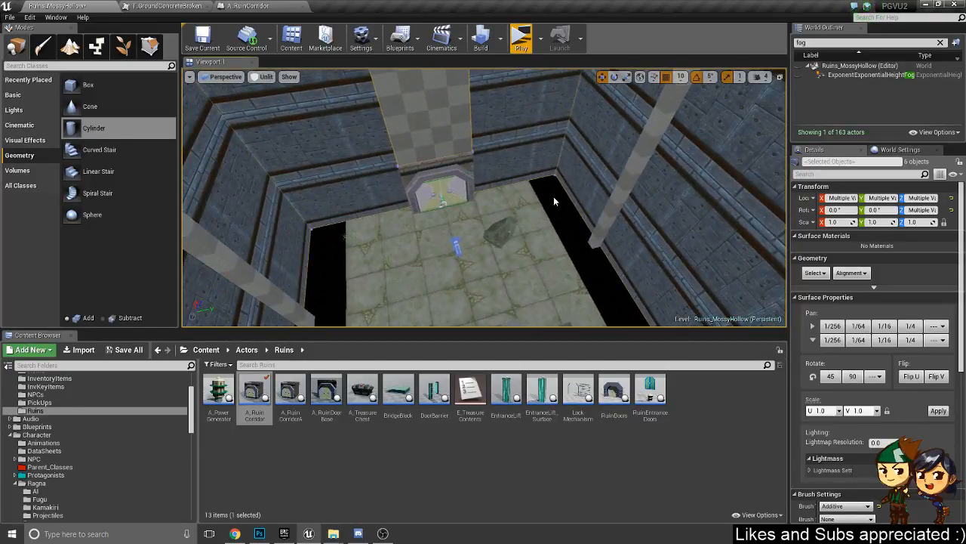
pyautogui.moveTo(555, 201); pyautogui.dragTo(682, 190, button='right')
pyautogui.click(591, 220)
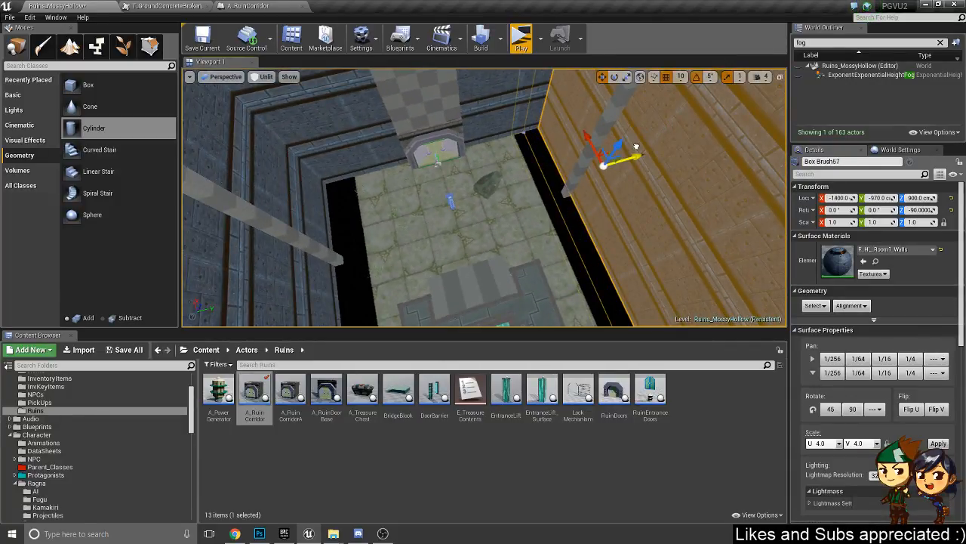
pyautogui.moveTo(641, 145); pyautogui.dragTo(640, 145)
# - Move the opposite side wall, Box Brush55, inward along Y toward the floor's edge
pyautogui.click(296, 208)
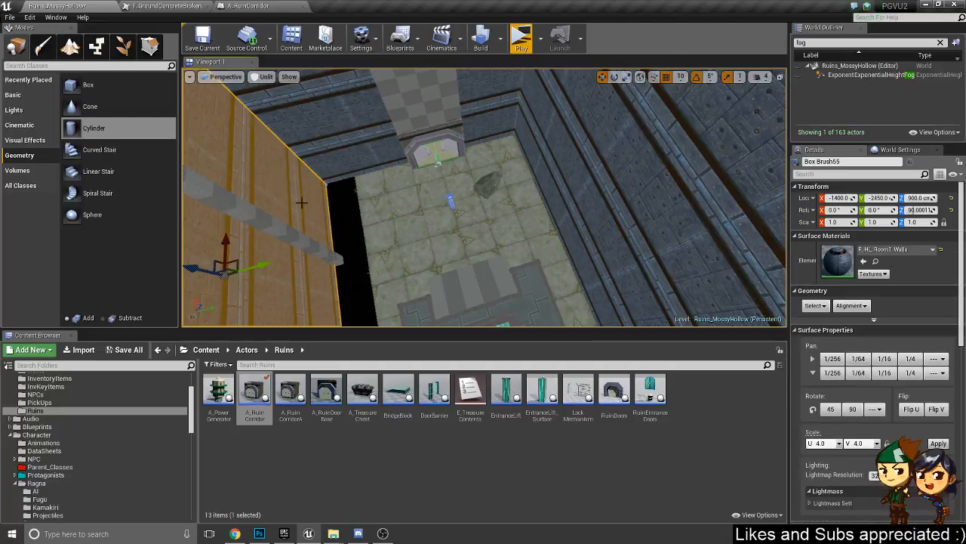
pyautogui.moveTo(296, 208); pyautogui.dragTo(364, 213, button='right')
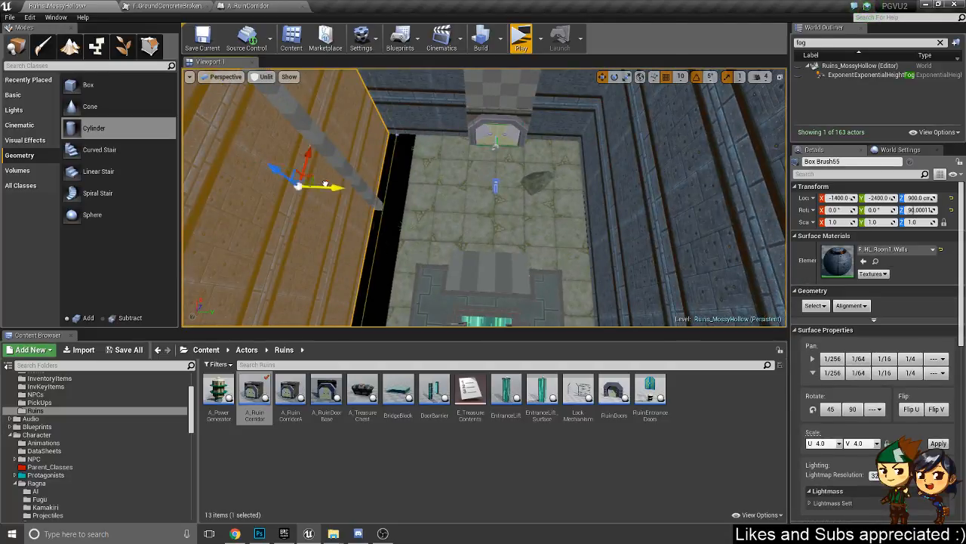
pyautogui.moveTo(360, 185); pyautogui.dragTo(360, 186)
# - Select the four corner pillar brushes around the ruins room and shift them together along X to line up with its end walls
pyautogui.moveTo(386, 143); pyautogui.dragTo(411, 160, button='right')
pyautogui.click(487, 215)
pyautogui.click(475, 209)
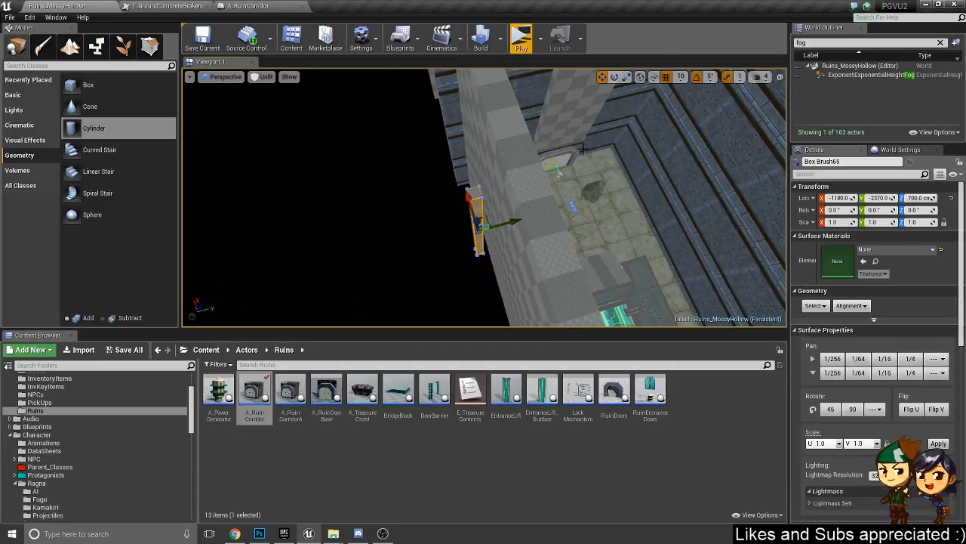
pyautogui.moveTo(472, 205)
pyautogui.mouseDown(button='right')
pyautogui.moveTo(517, 230)
pyautogui.moveTo(562, 162)
pyautogui.moveTo(615, 193)
pyautogui.moveTo(632, 180)
pyautogui.mouseUp(button='right')
pyautogui.press('f')
pyautogui.keyDown('alt'); pyautogui.moveTo(564, 204); pyautogui.dragTo(510, 247); pyautogui.keyUp('alt')
pyautogui.moveTo(511, 247)
pyautogui.mouseDown(button='right')
pyautogui.moveTo(484, 291)
pyautogui.moveTo(559, 291)
pyautogui.moveTo(487, 287)
pyautogui.mouseUp(button='right')
pyautogui.moveTo(560, 201)
pyautogui.mouseDown(button='right')
pyautogui.moveTo(651, 205)
pyautogui.moveTo(642, 211)
pyautogui.mouseUp(button='right')
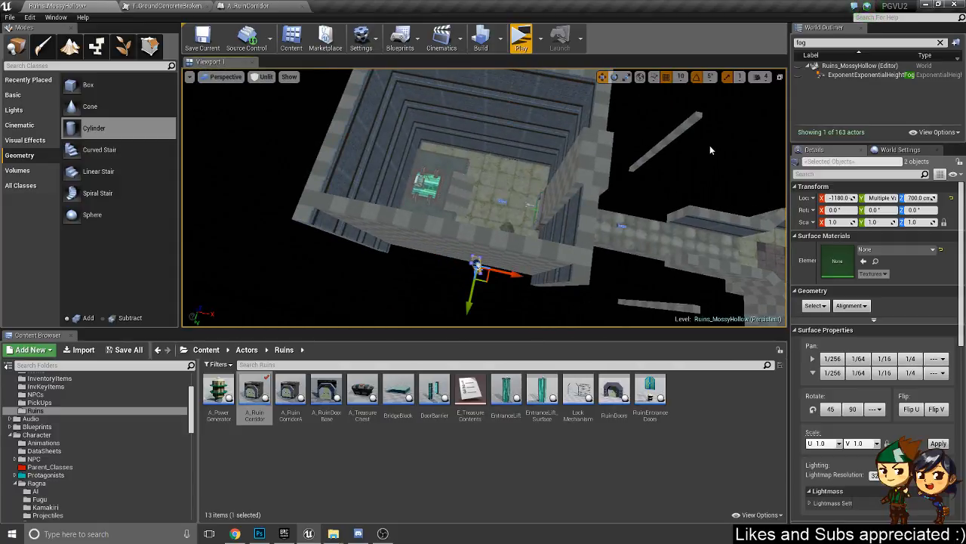
pyautogui.keyDown('ctrl'); pyautogui.click(666, 142); pyautogui.keyUp('ctrl')
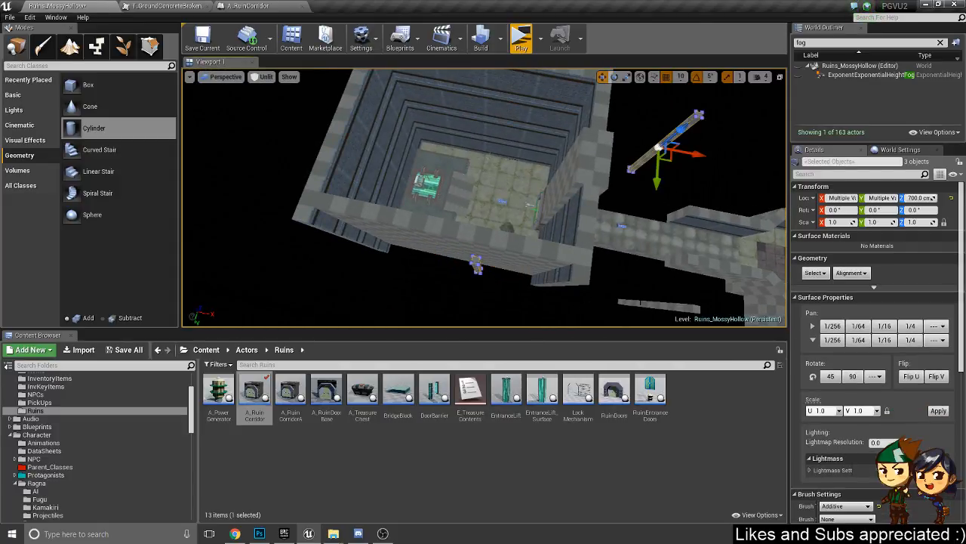
pyautogui.keyDown('ctrl'); pyautogui.click(643, 304); pyautogui.keyUp('ctrl')
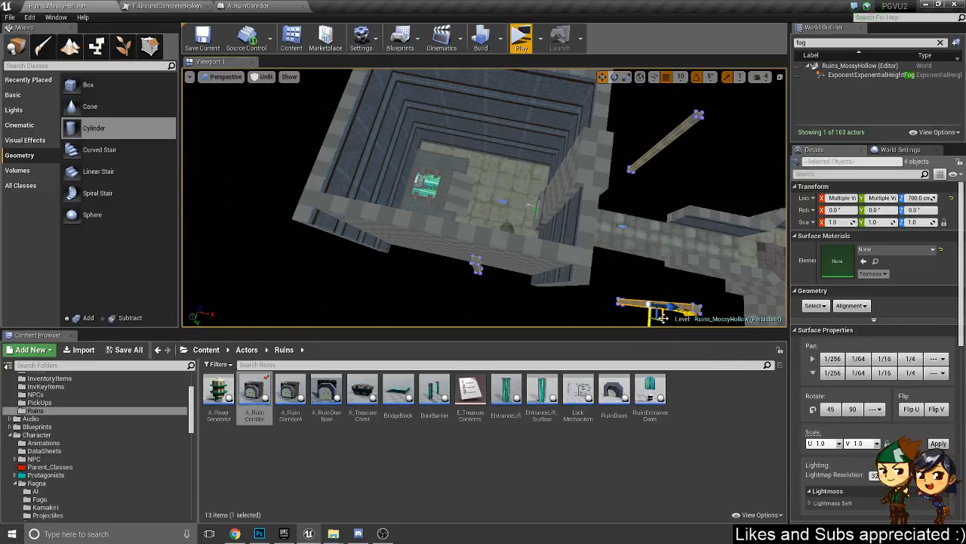
pyautogui.moveTo(662, 318); pyautogui.dragTo(542, 321)
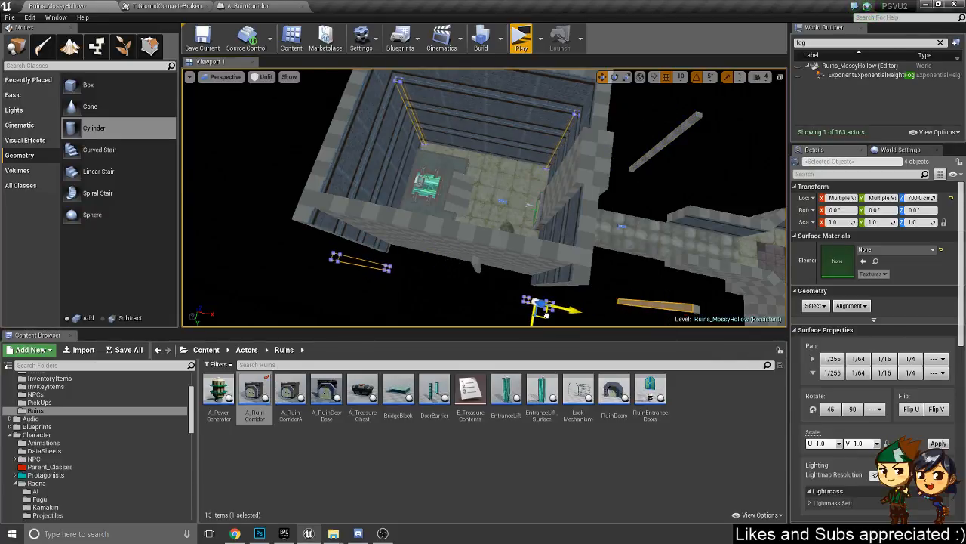
pyautogui.moveTo(545, 315); pyautogui.dragTo(545, 314)
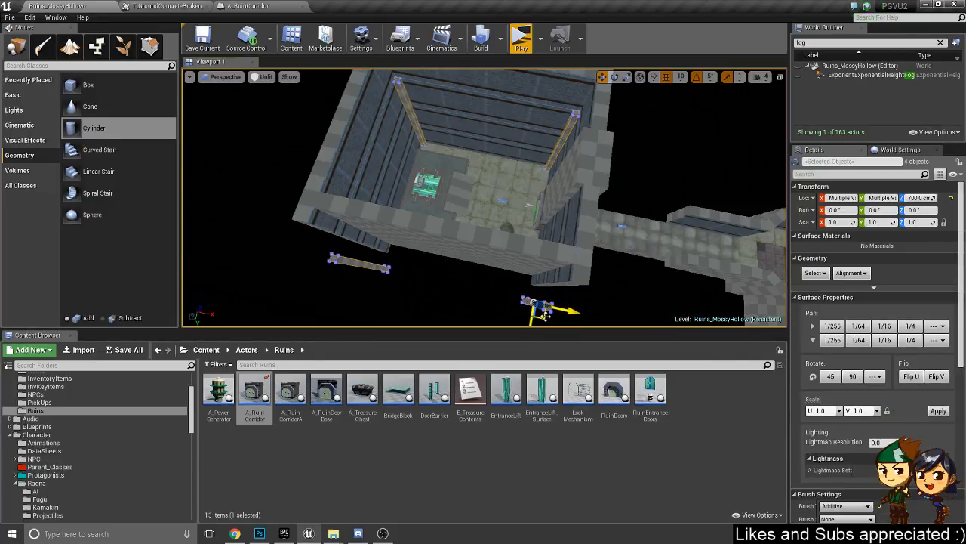
# - Move the corner pillar Box Brush64 inward along Y into the room's corner beside the teal platform
pyautogui.moveTo(545, 314)
pyautogui.mouseDown(button='right')
pyautogui.moveTo(332, 308)
pyautogui.moveTo(362, 302)
pyautogui.moveTo(367, 267)
pyautogui.mouseUp(button='right')
pyautogui.press('w')
pyautogui.press('d')
pyautogui.press('a')
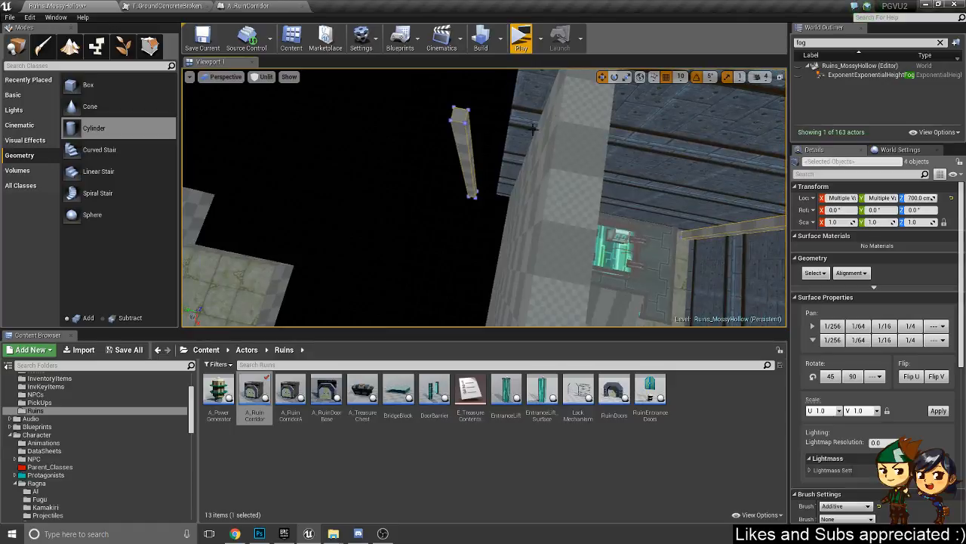
pyautogui.click(472, 163)
pyautogui.moveTo(461, 178); pyautogui.dragTo(377, 208, button='right')
pyautogui.press('d')
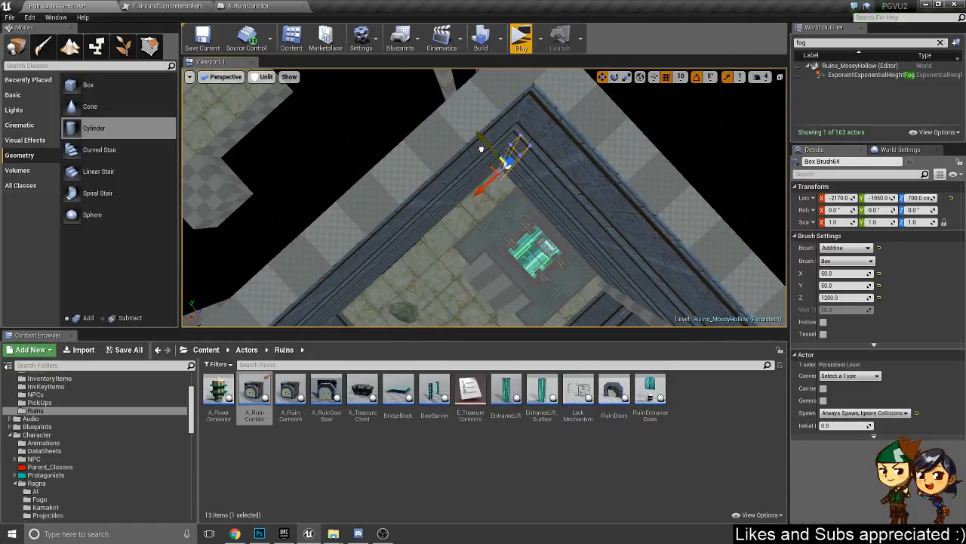
# - Move the corner pillar Box Brush62 inward along Y to about -990 cm, into the room's corner on the door side
pyautogui.moveTo(475, 161); pyautogui.dragTo(460, 182, button='right')
pyautogui.click(387, 154)
pyautogui.moveTo(387, 154); pyautogui.dragTo(283, 191, button='right')
pyautogui.moveTo(453, 182); pyautogui.dragTo(465, 182, button='right')
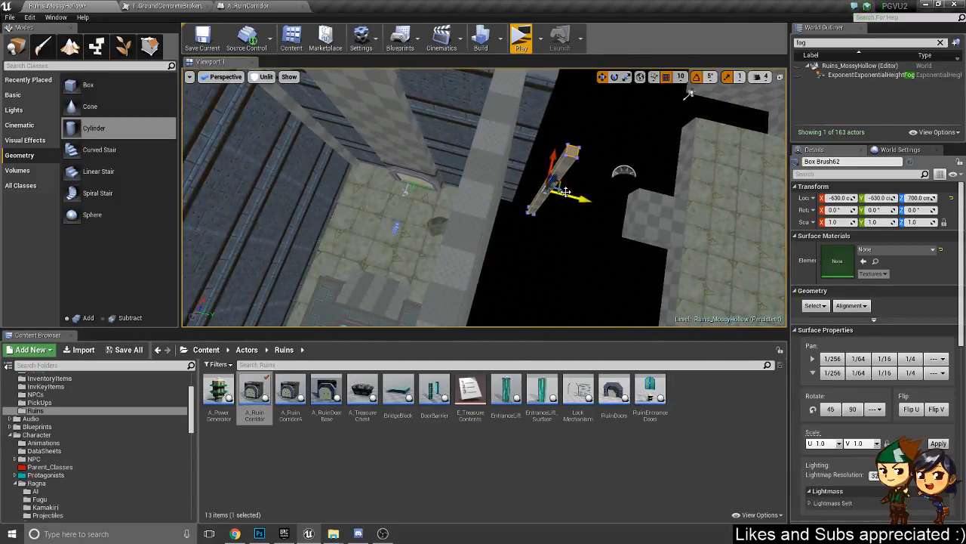
pyautogui.press('f')
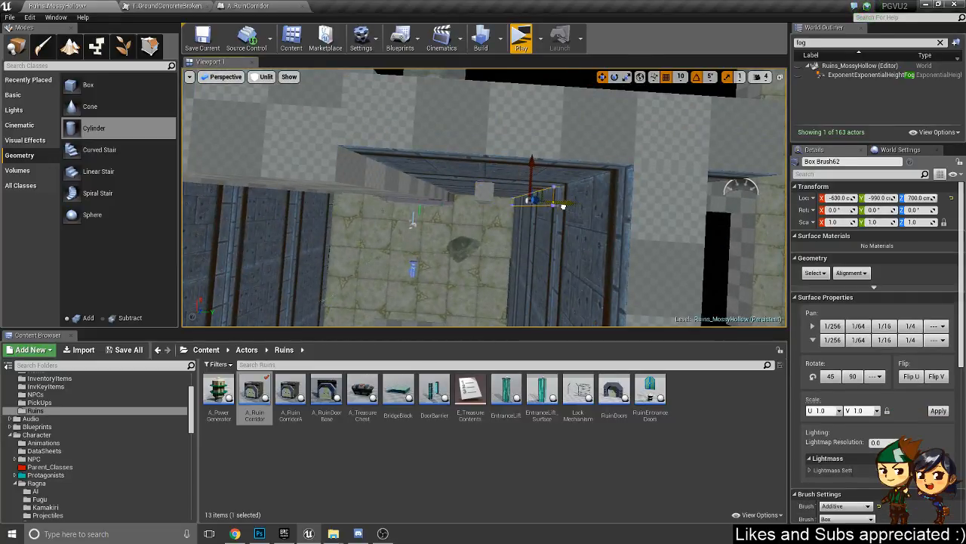
# - Start a playtest from the room's tiled floor and run the character around the platform and past the ruin doors
pyautogui.moveTo(492, 260)
pyautogui.mouseDown(button='right')
pyautogui.moveTo(489, 227)
pyautogui.moveTo(476, 220)
pyautogui.moveTo(474, 260)
pyautogui.moveTo(456, 264)
pyautogui.moveTo(466, 265)
pyautogui.moveTo(490, 227)
pyautogui.moveTo(582, 235)
pyautogui.moveTo(604, 302)
pyautogui.moveTo(655, 290)
pyautogui.moveTo(405, 236)
pyautogui.mouseUp(button='right')
pyautogui.rightClick(453, 194)
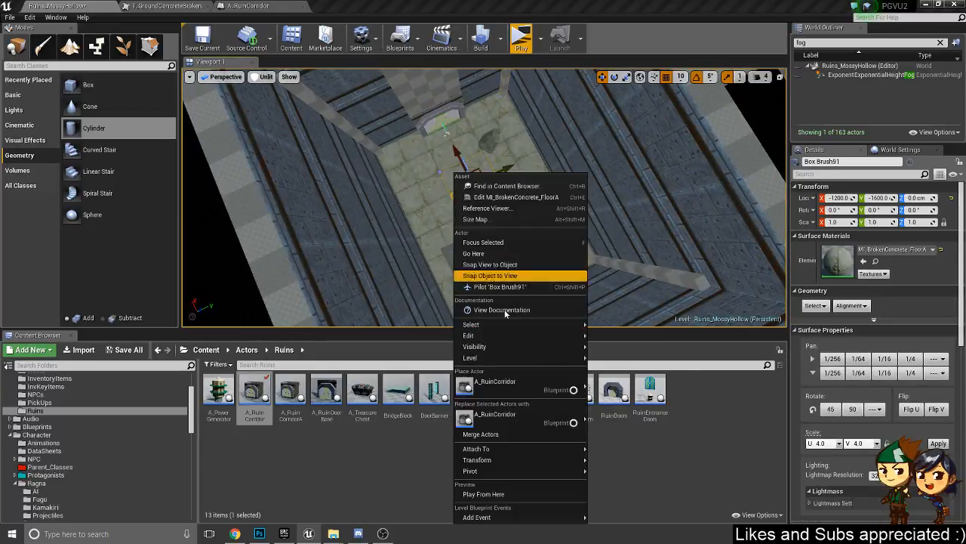
pyautogui.click(502, 492)
pyautogui.press('w')
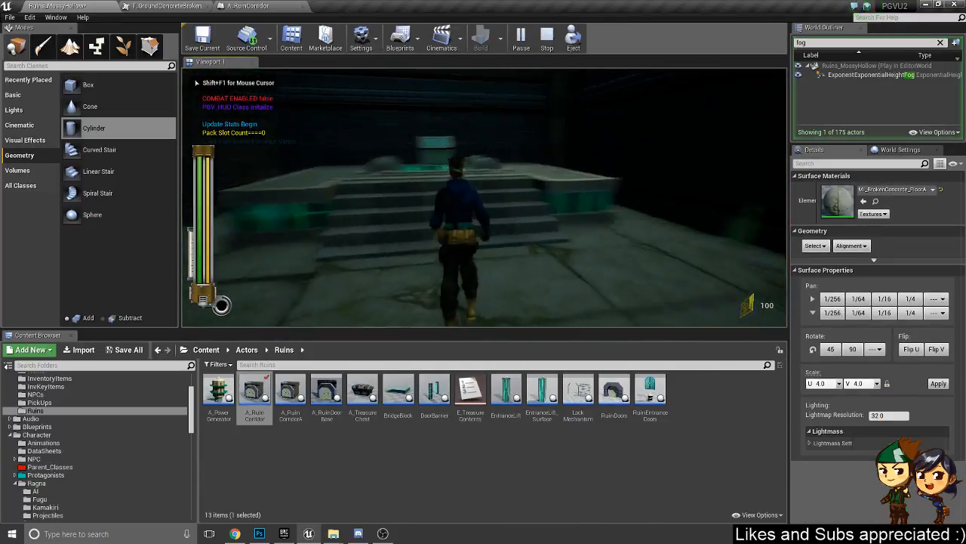
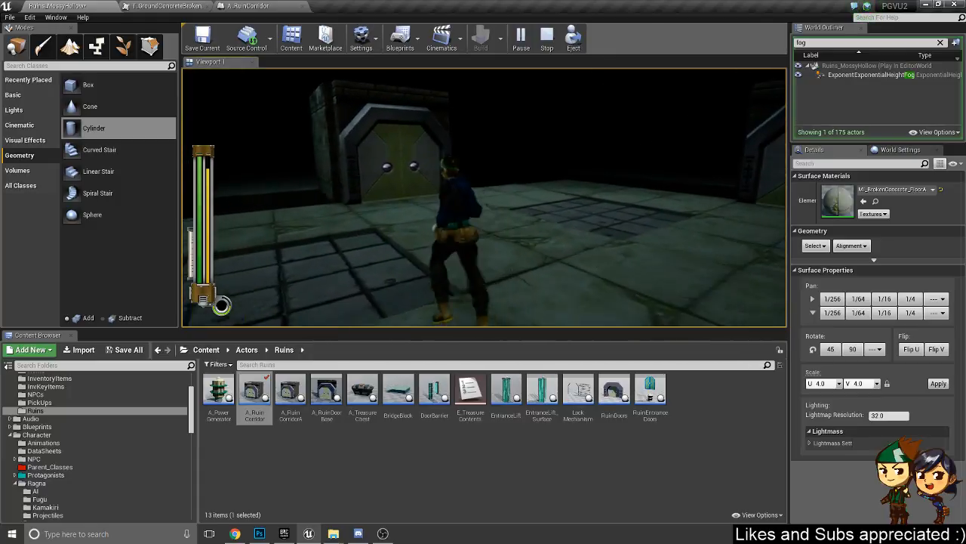
pyautogui.press('w')
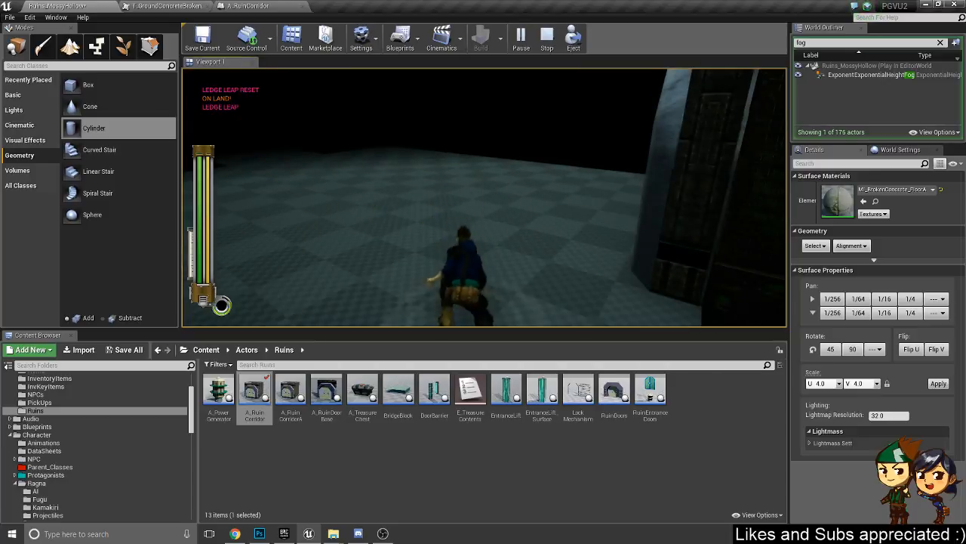
pyautogui.press('w')
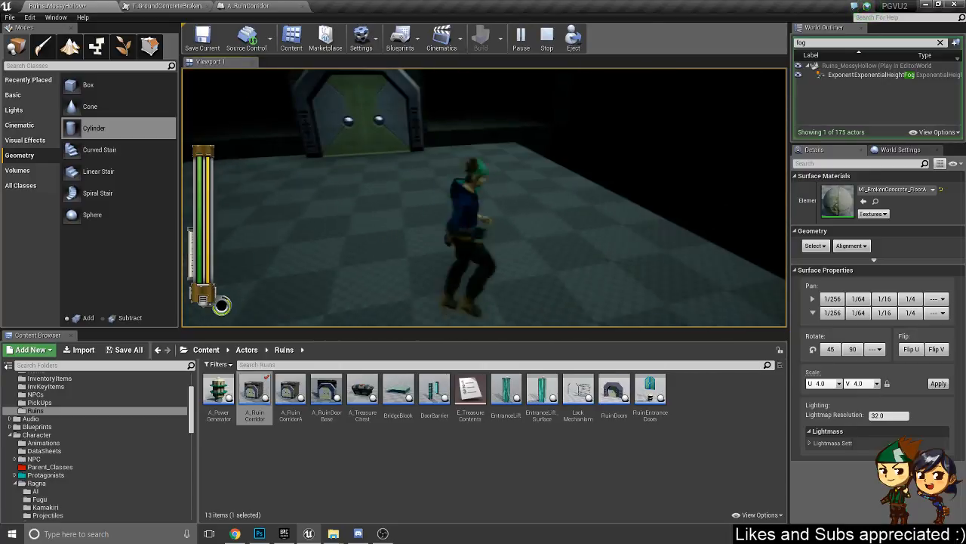
pyautogui.press('s')
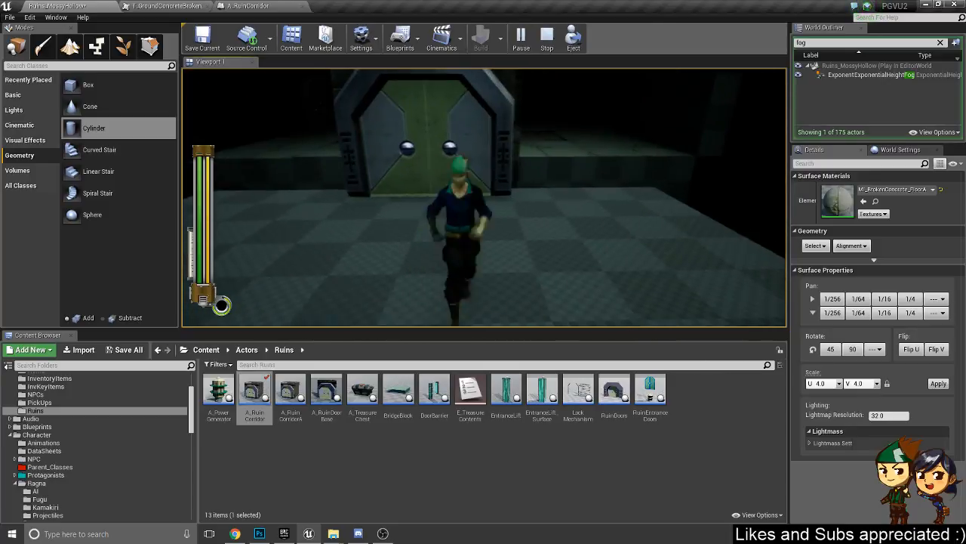
pyautogui.press('w')
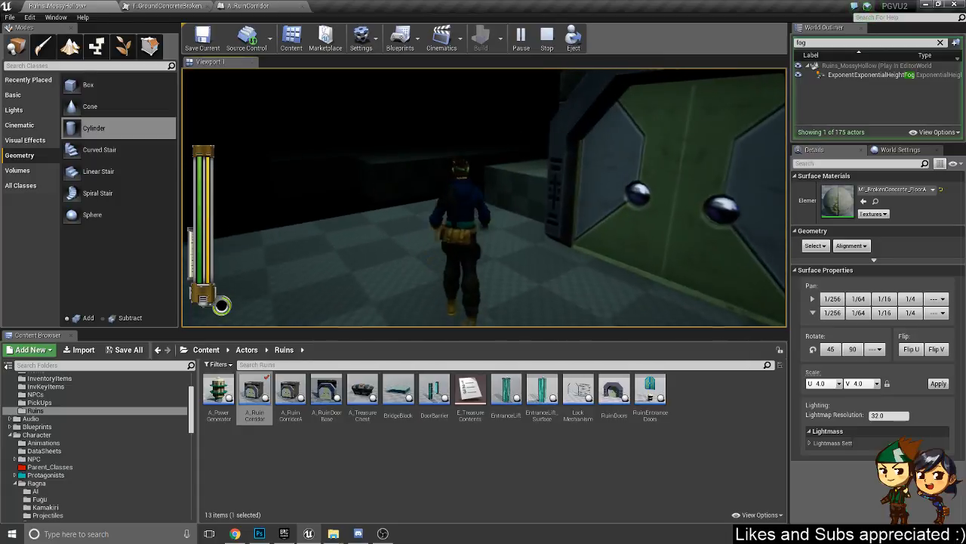
# - Jump ahead and run through the pillared hall to inspect its size and doors, and end the playtest
pyautogui.press('space')
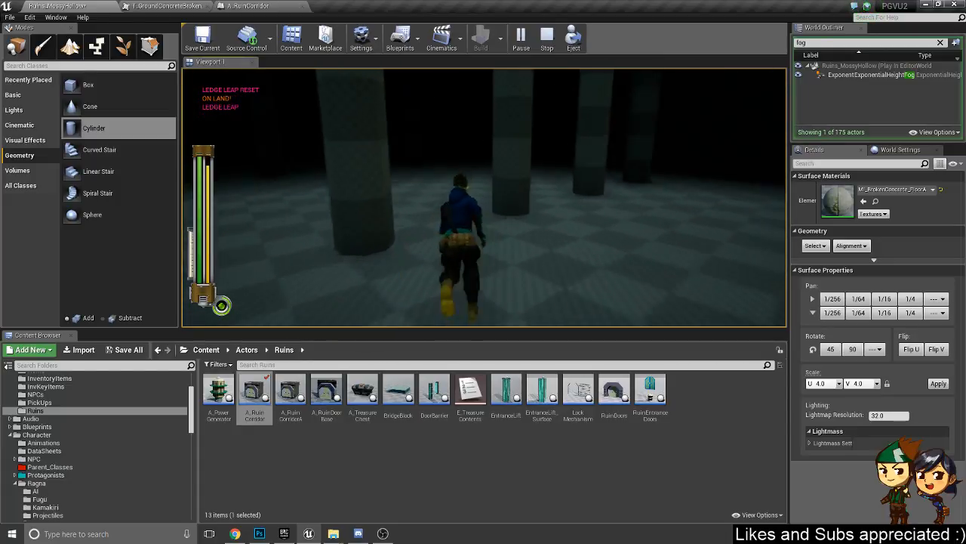
pyautogui.press('d')
pyautogui.press('d')
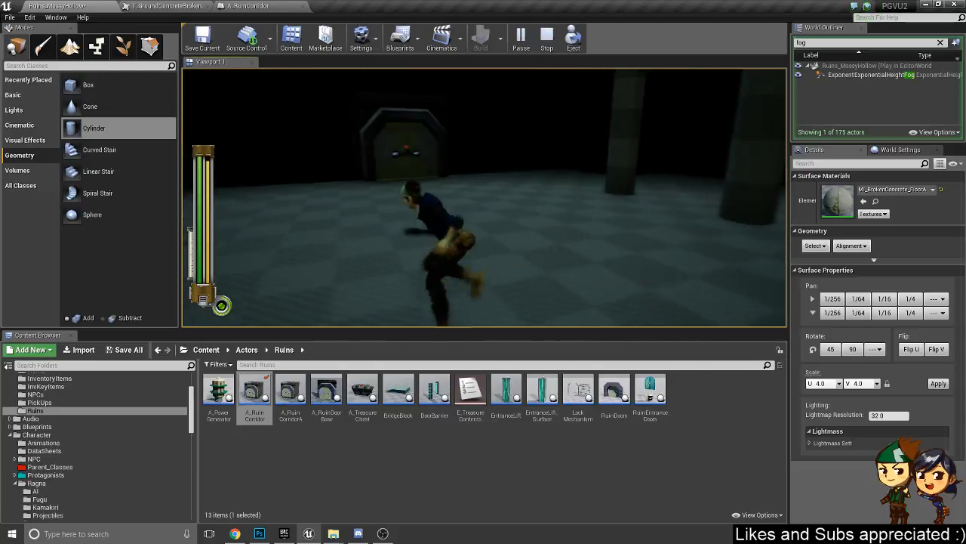
pyautogui.press('s')
pyautogui.press('w')
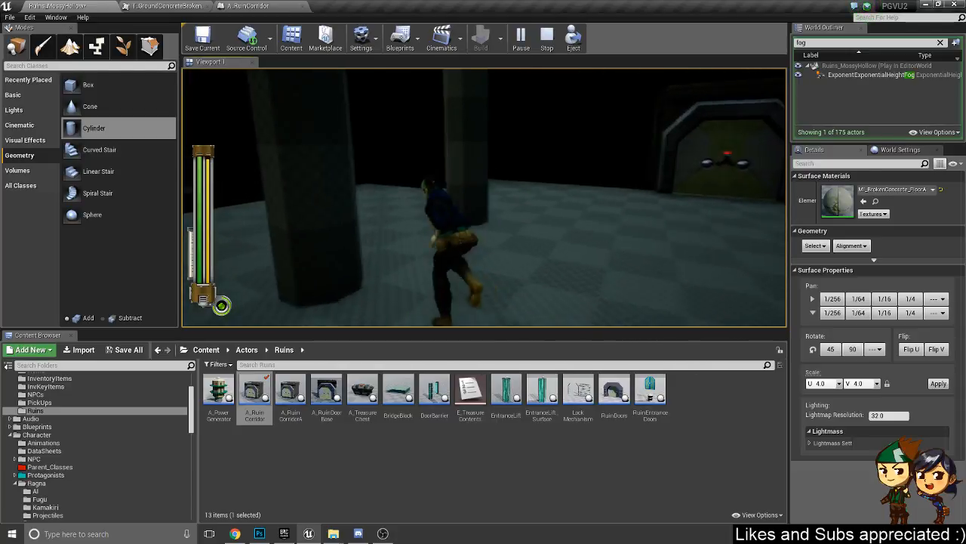
pyautogui.press('d')
pyautogui.press('Escape')
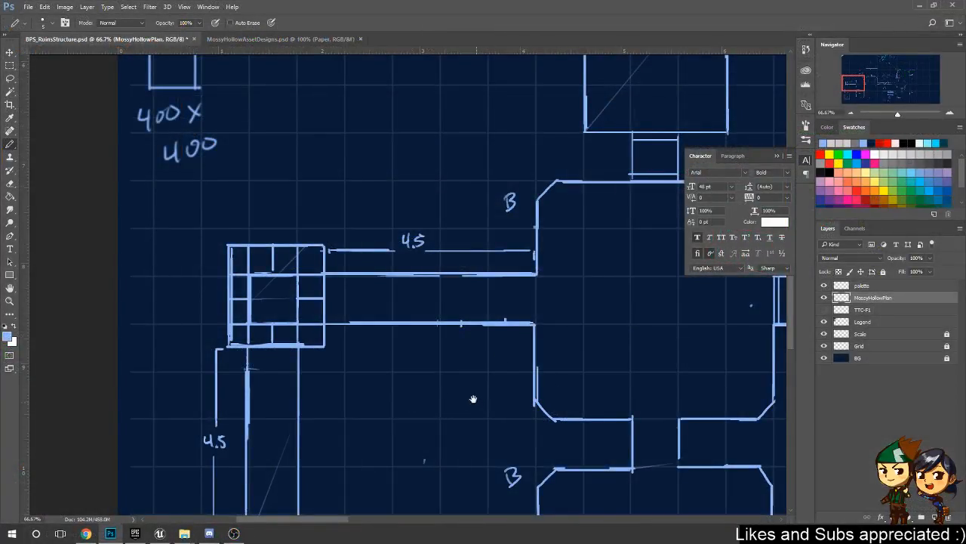
# - In Photoshop's MossyHollowPlan drawing, review the corridors around the B rooms and redraw the end tick of the horizontal 4.5 dimension line
pyautogui.moveTo(473, 399); pyautogui.dragTo(356, 251)
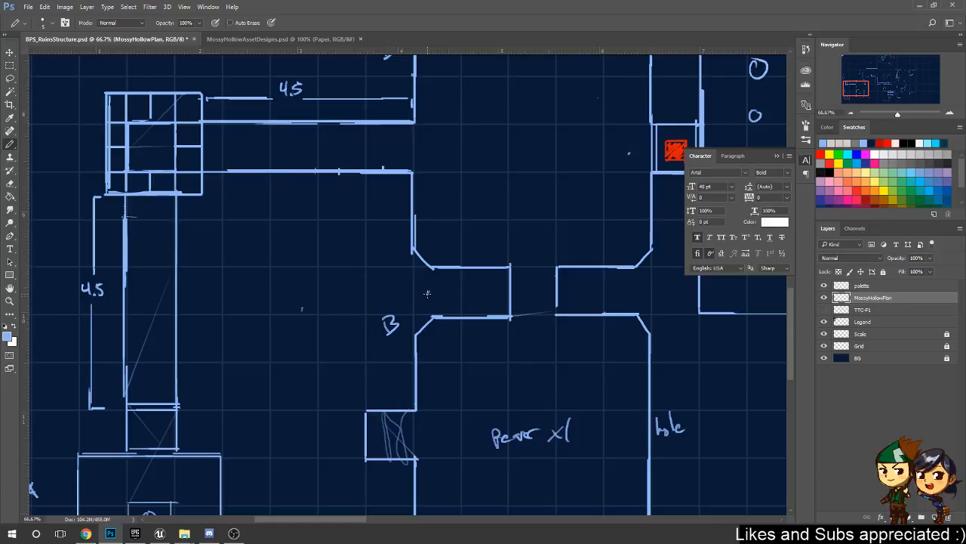
pyautogui.moveTo(427, 293); pyautogui.dragTo(430, 290)
pyautogui.moveTo(373, 309)
pyautogui.mouseDown()
pyautogui.moveTo(401, 244)
pyautogui.moveTo(461, 246)
pyautogui.moveTo(450, 356)
pyautogui.mouseUp()
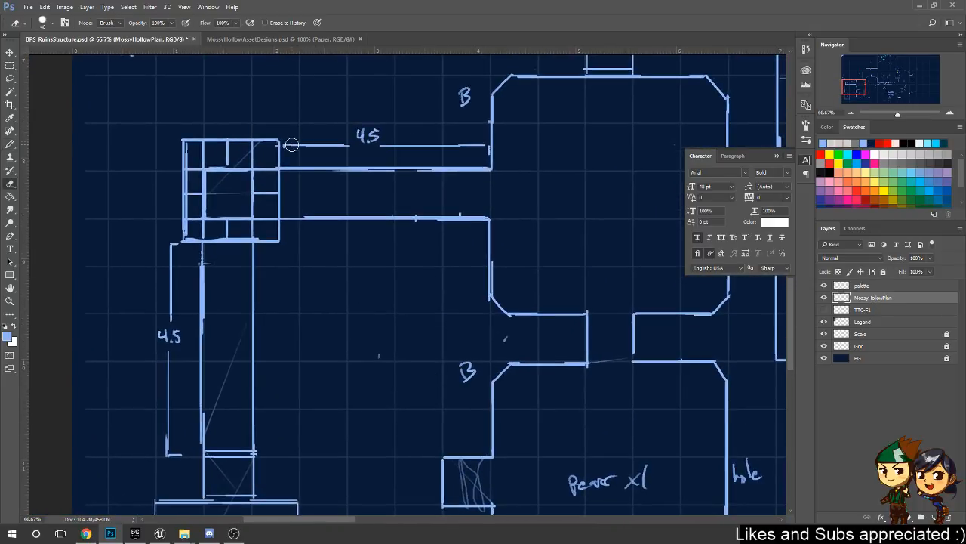
pyautogui.moveTo(506, 124); pyautogui.dragTo(487, 225)
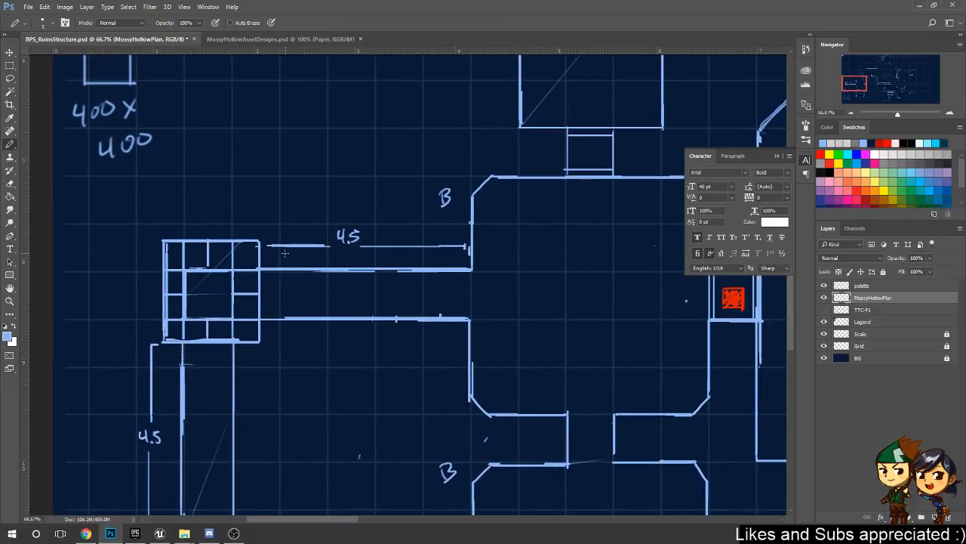
# - Erase both side walls of the Reaver x2 room, then redraw its lower wall and right wall one grid square wider
pyautogui.moveTo(586, 197); pyautogui.dragTo(481, 381)
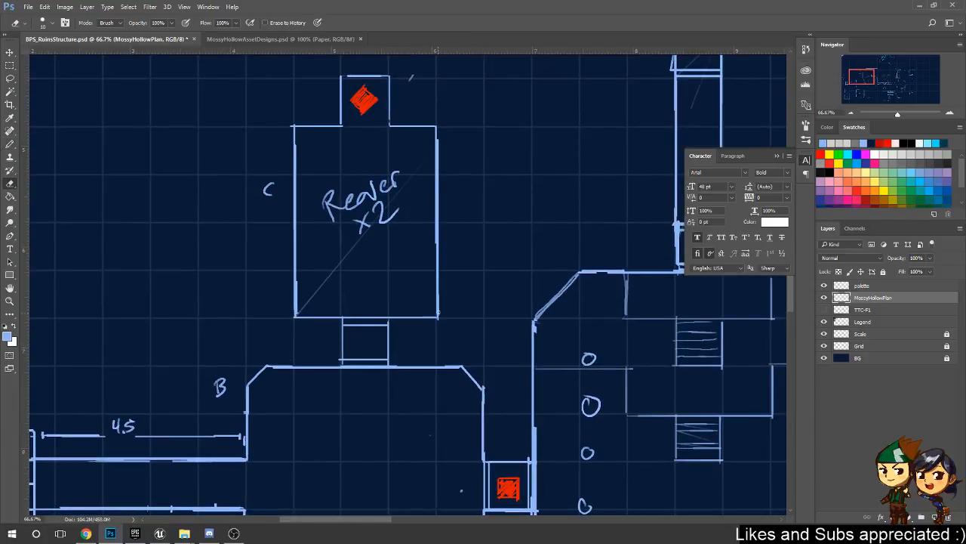
pyautogui.moveTo(437, 268); pyautogui.dragTo(448, 93)
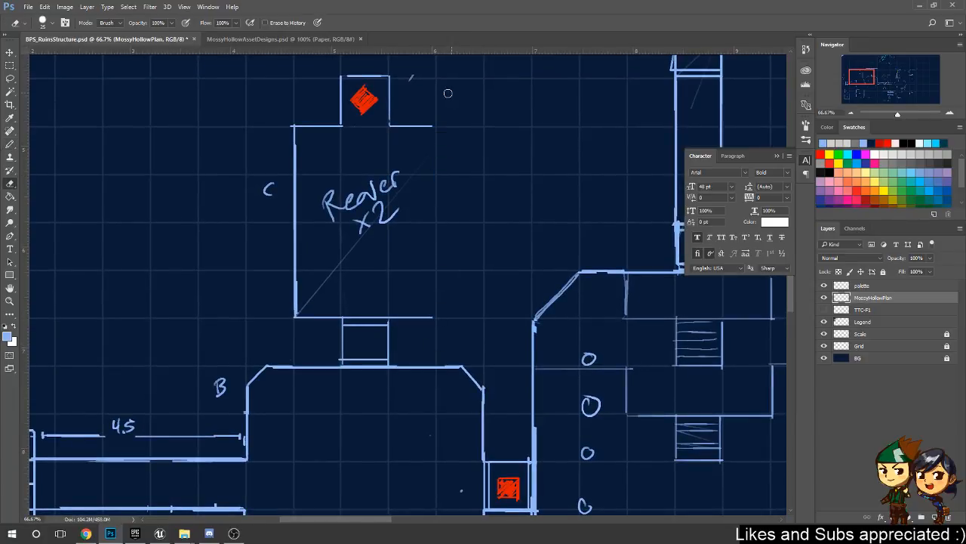
pyautogui.moveTo(291, 313); pyautogui.dragTo(292, 127)
pyautogui.press('b')
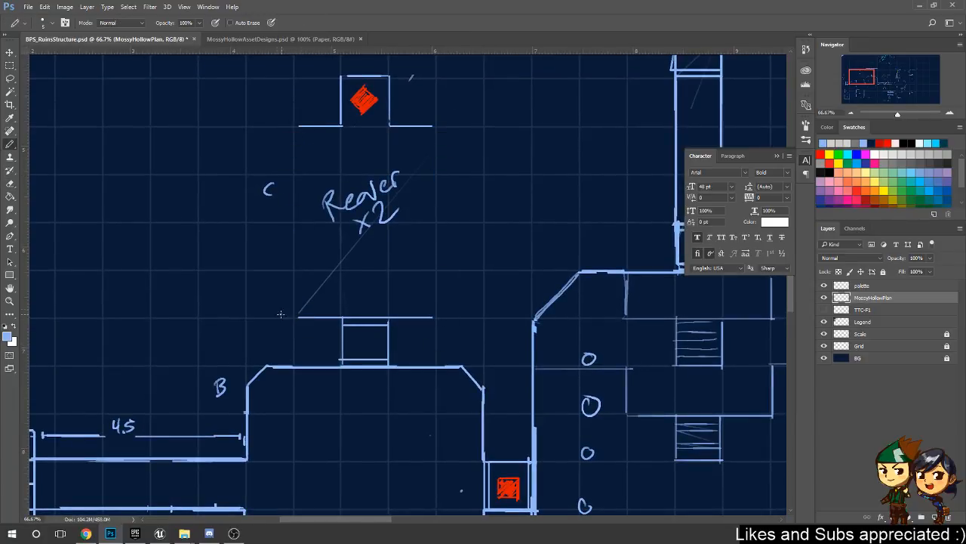
pyautogui.keyDown('shift'); pyautogui.moveTo(244, 316); pyautogui.dragTo(446, 316); pyautogui.keyUp('shift')
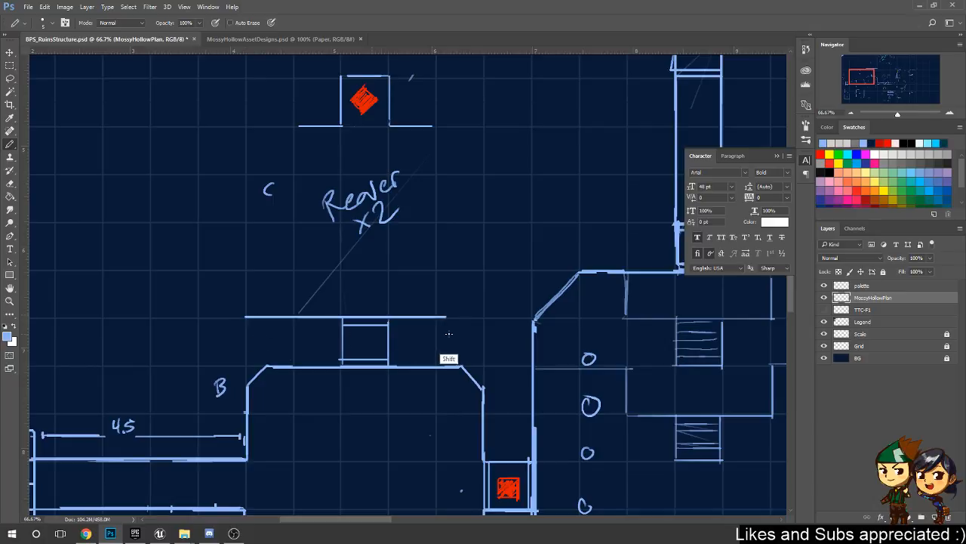
pyautogui.keyDown('shift'); pyautogui.click(487, 316); pyautogui.keyUp('shift')
pyautogui.scroll(5, 518, 320)
pyautogui.keyDown('shift'); pyautogui.moveTo(481, 433); pyautogui.dragTo(488, 194); pyautogui.keyUp('shift')
# - Lasso the alcove with the red marker, move it straight up one grid square, and deselect it
pyautogui.press('l')
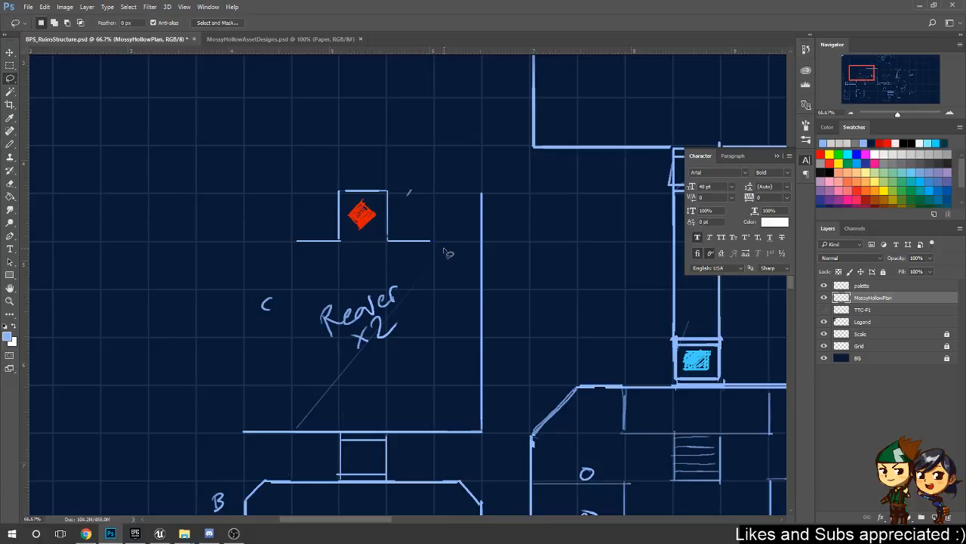
pyautogui.moveTo(446, 252)
pyautogui.mouseDown()
pyautogui.moveTo(341, 136)
pyautogui.moveTo(444, 247)
pyautogui.mouseUp()
pyautogui.press('v')
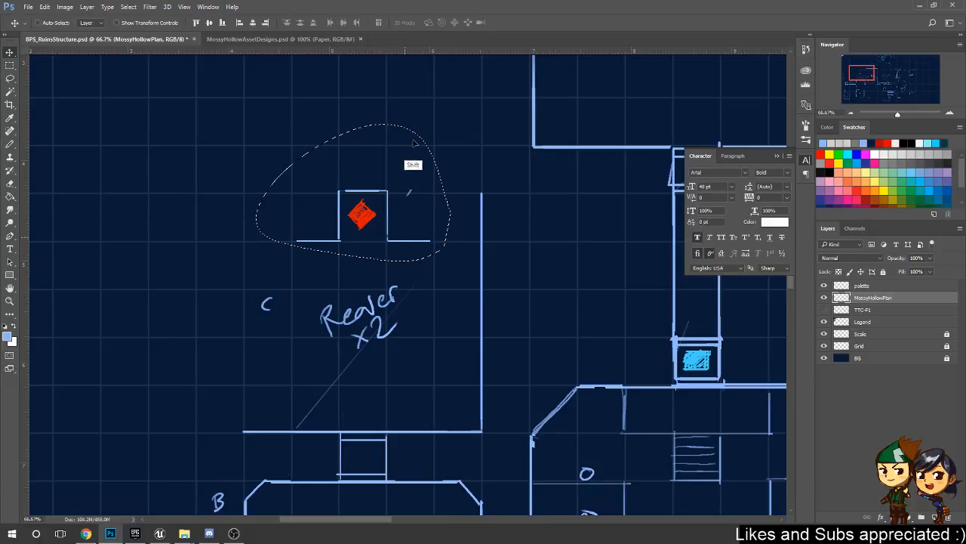
pyautogui.moveTo(412, 165)
pyautogui.keyDown('shift'); pyautogui.mouseDown()
pyautogui.moveTo(408, 143)
pyautogui.moveTo(409, 192)
pyautogui.mouseUp(); pyautogui.keyUp('shift')
pyautogui.press('e')
pyautogui.hotkey('ctrl', 'd')
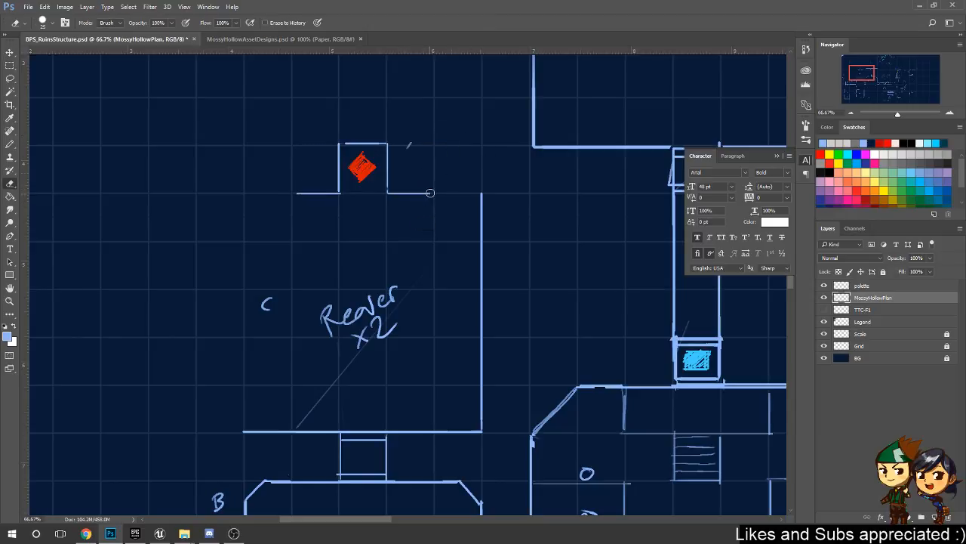
# - Draw a three-square-wide top wall for the alcove and erase its old narrow sides and the wall stubs beside them
pyautogui.press('b')
pyautogui.moveTo(388, 150); pyautogui.dragTo(287, 144)
pyautogui.press('e')
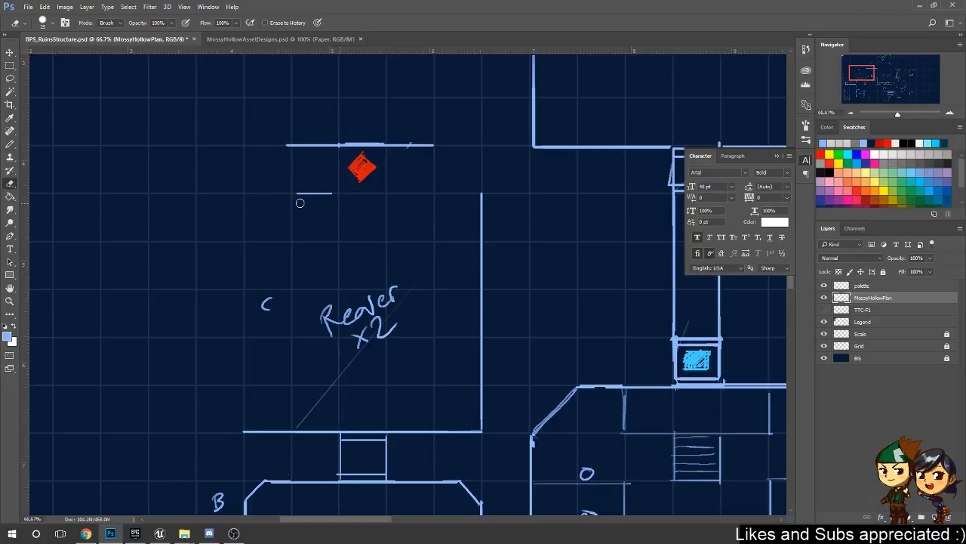
# - Draw the widened alcove's side walls and connect them to the Reaver x2 room's outline, closing the room with its left wall
pyautogui.press('b')
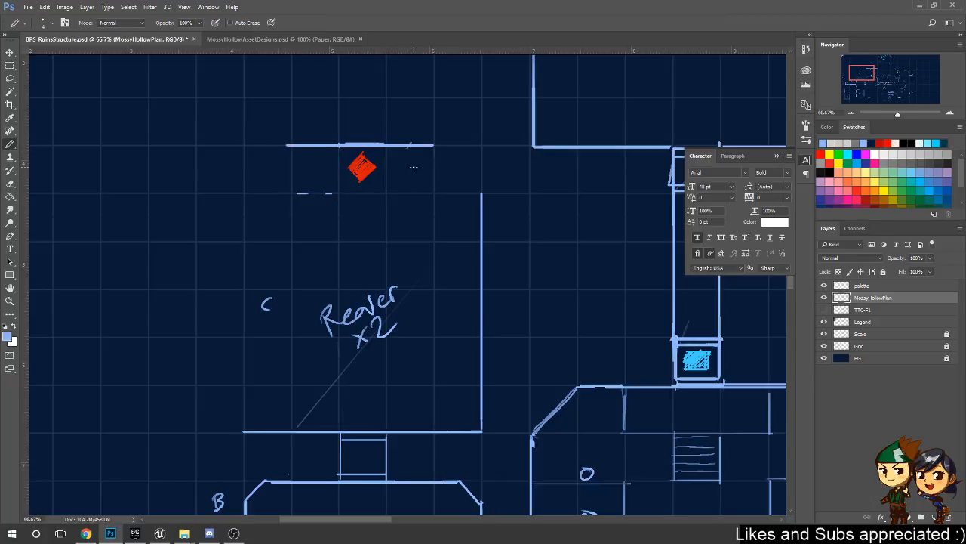
pyautogui.moveTo(431, 145)
pyautogui.keyDown('shift'); pyautogui.mouseDown()
pyautogui.moveTo(433, 199)
pyautogui.moveTo(478, 194)
pyautogui.mouseUp(); pyautogui.keyUp('shift')
pyautogui.keyDown('shift'); pyautogui.moveTo(293, 149); pyautogui.dragTo(293, 194); pyautogui.keyUp('shift')
pyautogui.keyDown('shift'); pyautogui.click(244, 193); pyautogui.keyUp('shift')
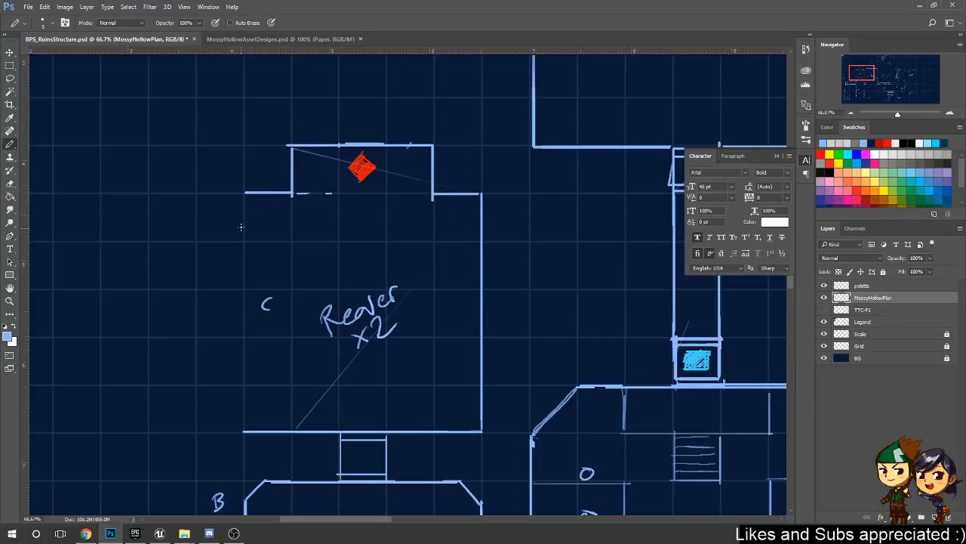
pyautogui.keyDown('shift'); pyautogui.click(244, 432); pyautogui.keyUp('shift')
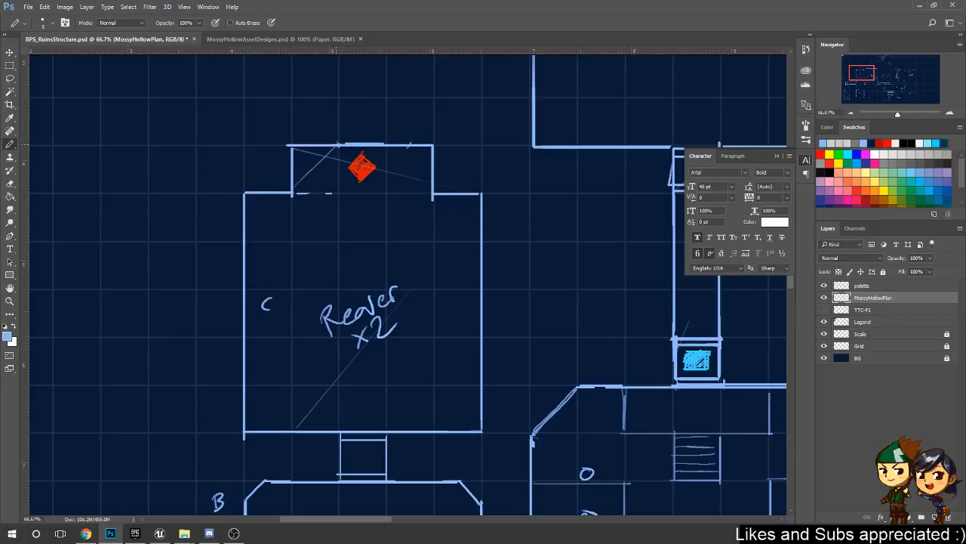
# - Replace the alcove's straight side walls with diagonal walls running from its top wall to the upper corners of the Reaver x2 room
pyautogui.hotkey('ctrl', 'z')
pyautogui.press('e')
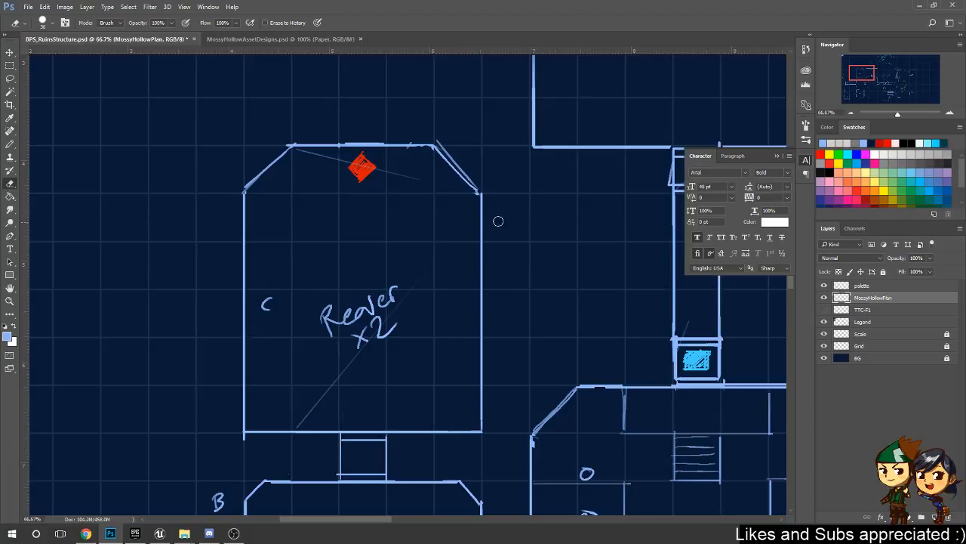
pyautogui.moveTo(470, 250)
pyautogui.mouseDown()
pyautogui.moveTo(481, 199)
pyautogui.moveTo(500, 206)
pyautogui.mouseUp()
pyautogui.press('b')
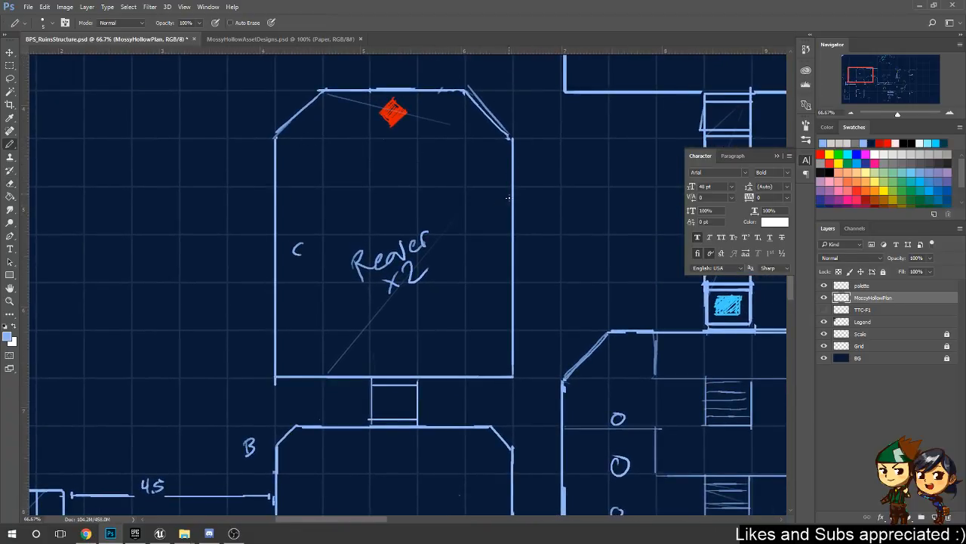
pyautogui.moveTo(528, 250); pyautogui.dragTo(509, 245)
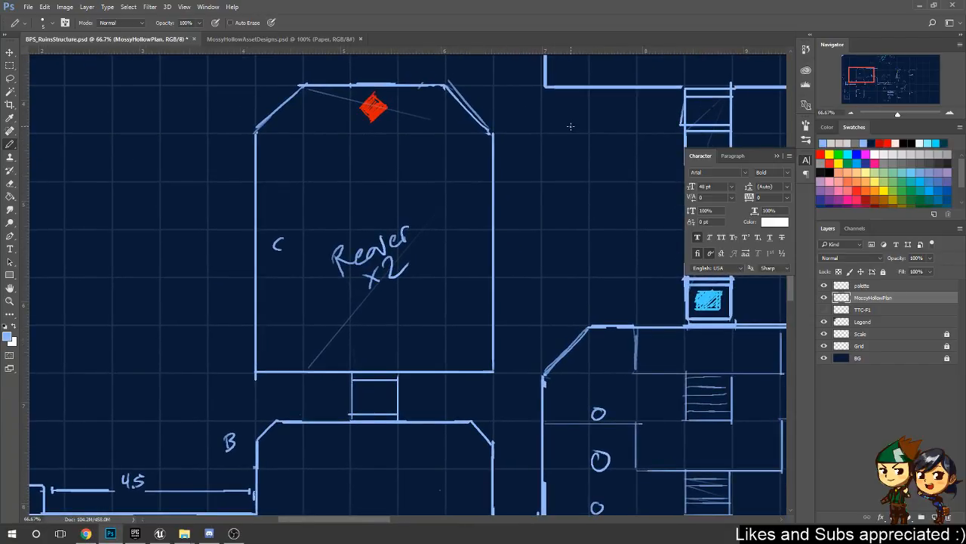
# - Draw a horizontal ledge line across the base of the angled alcove and label it "Ledge 200" beside the alcove
pyautogui.click(260, 132)
pyautogui.keyDown('shift'); pyautogui.click(489, 132); pyautogui.keyUp('shift')
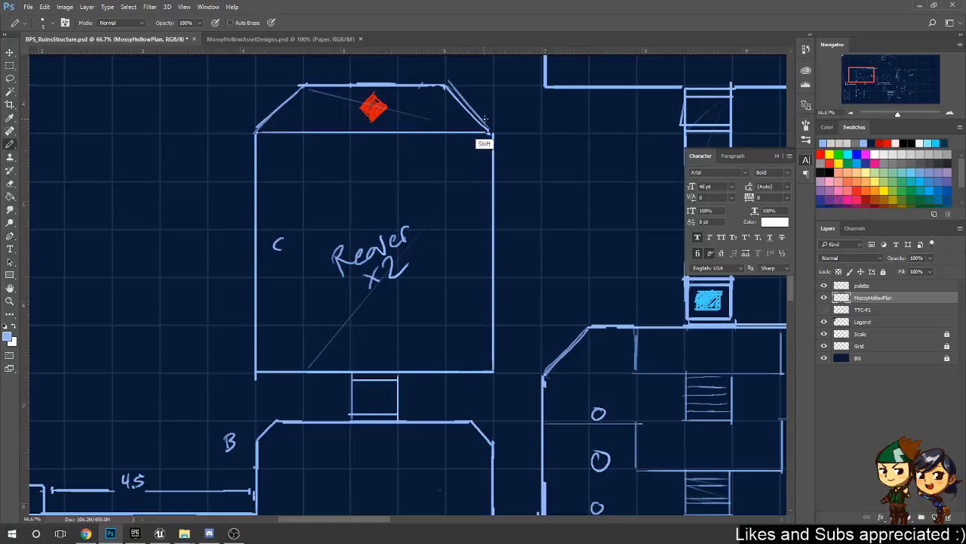
pyautogui.moveTo(518, 95); pyautogui.dragTo(529, 183)
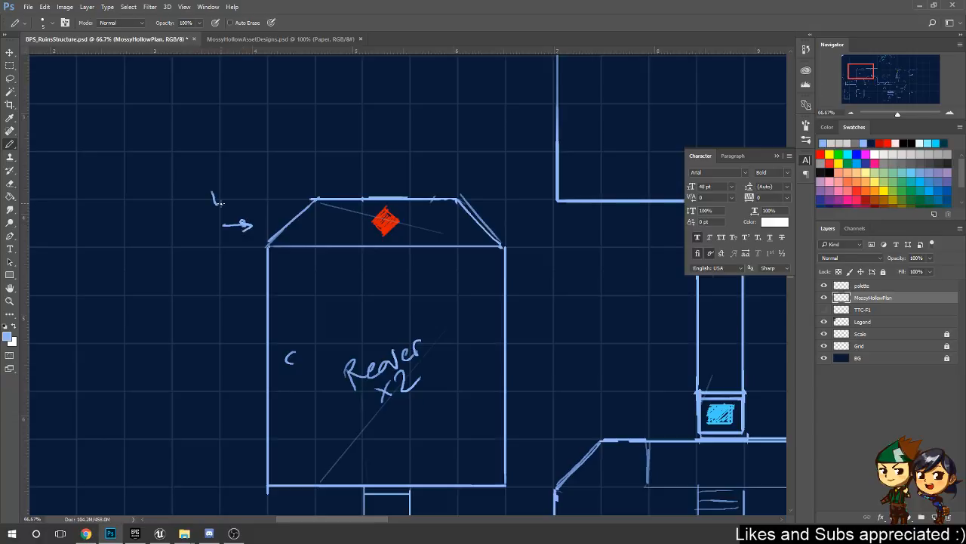
pyautogui.press('e')
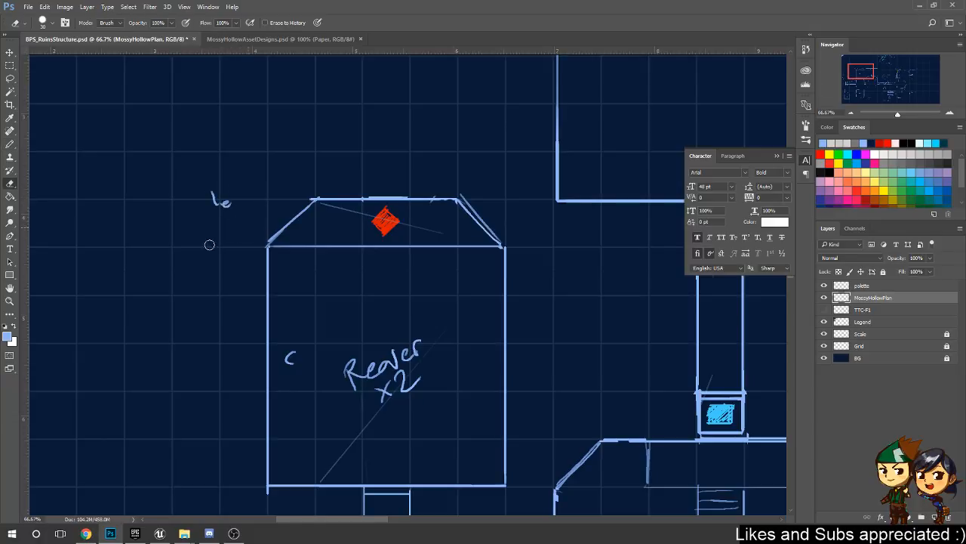
pyautogui.press('b')
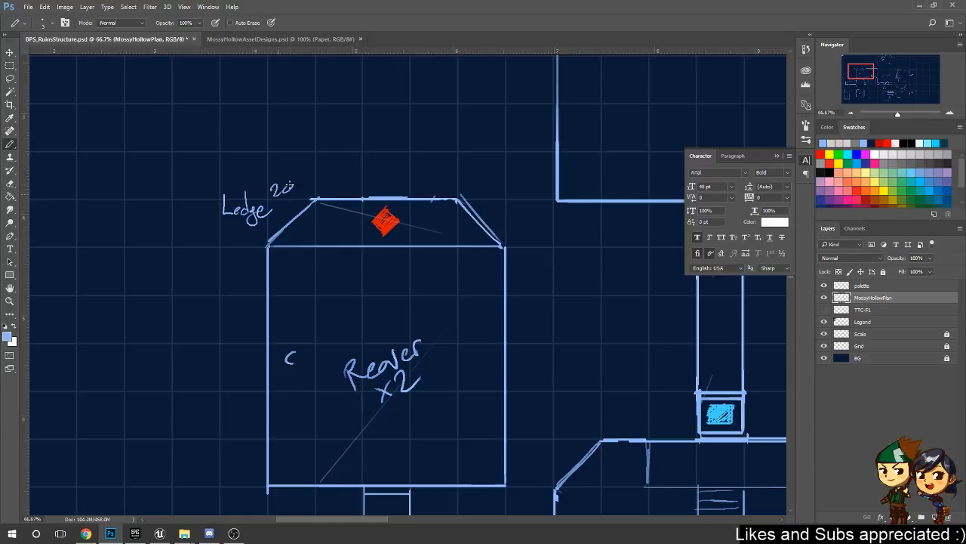
pyautogui.moveTo(533, 282); pyautogui.dragTo(404, 199)
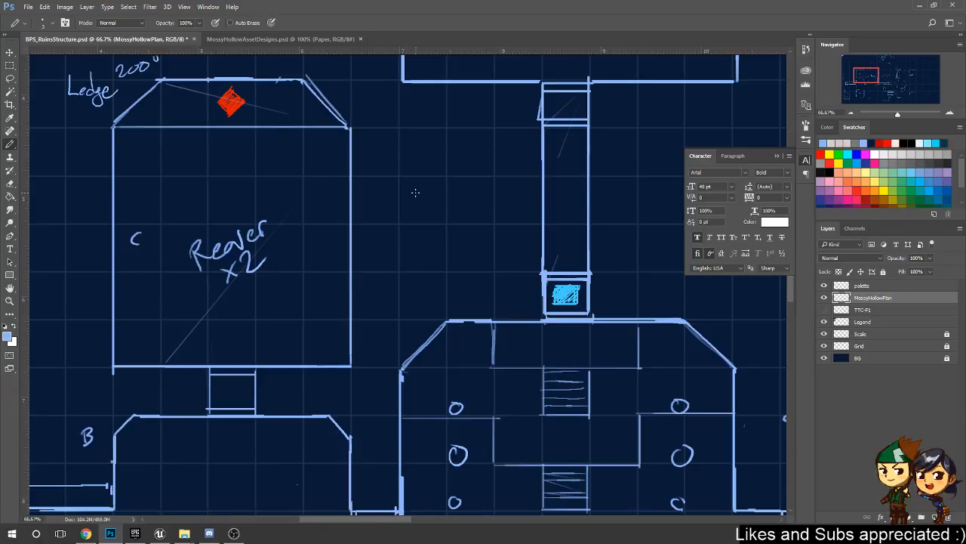
pyautogui.moveTo(415, 193); pyautogui.dragTo(503, 290)
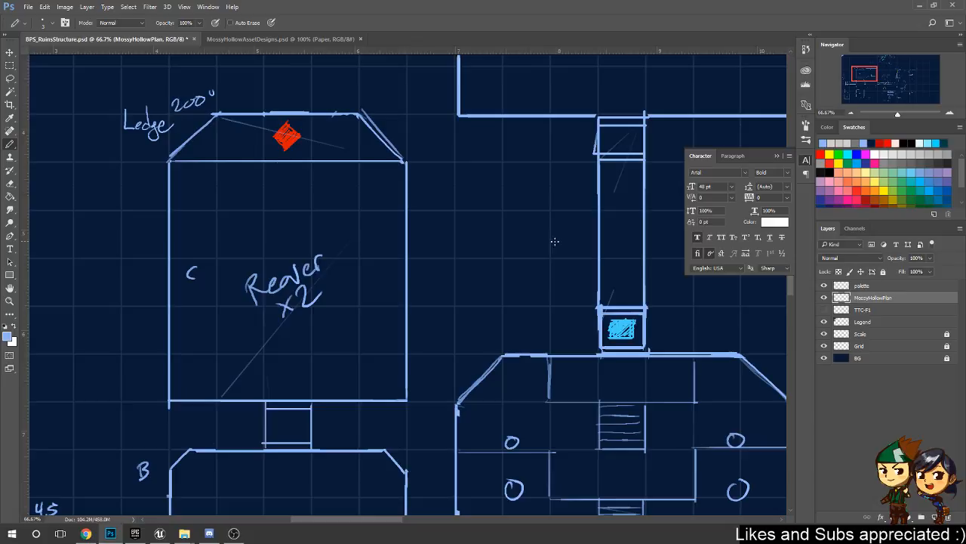
# - Write the height 300 on the topmost platform and on the side platform below it in the large pillared room
pyautogui.moveTo(589, 157); pyautogui.dragTo(456, 167)
pyautogui.moveTo(499, 246); pyautogui.dragTo(472, 278)
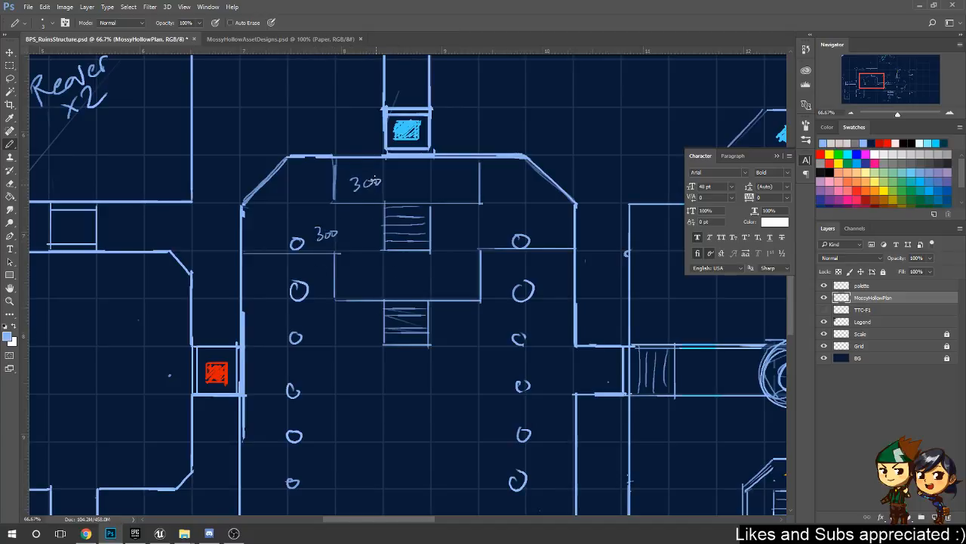
pyautogui.moveTo(314, 264); pyautogui.dragTo(436, 361)
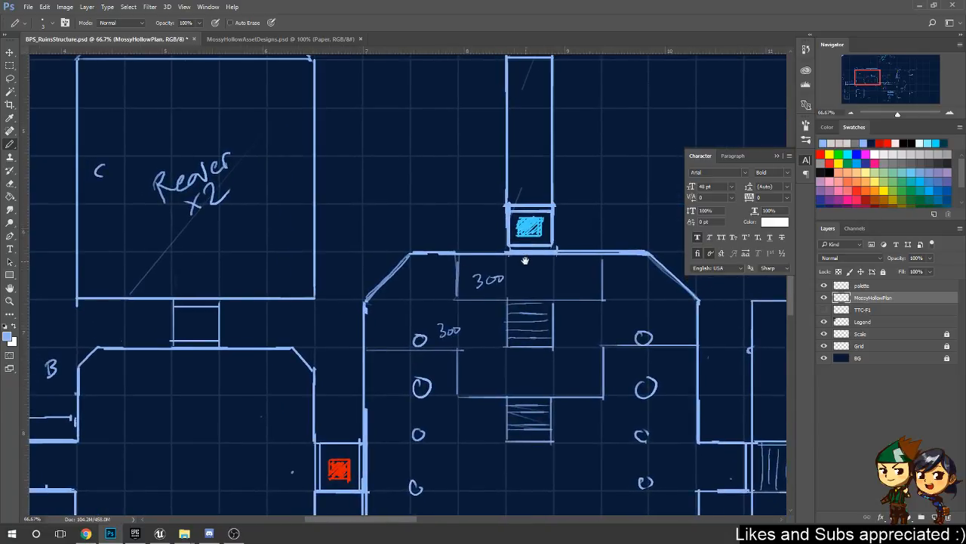
pyautogui.moveTo(525, 261); pyautogui.dragTo(473, 220)
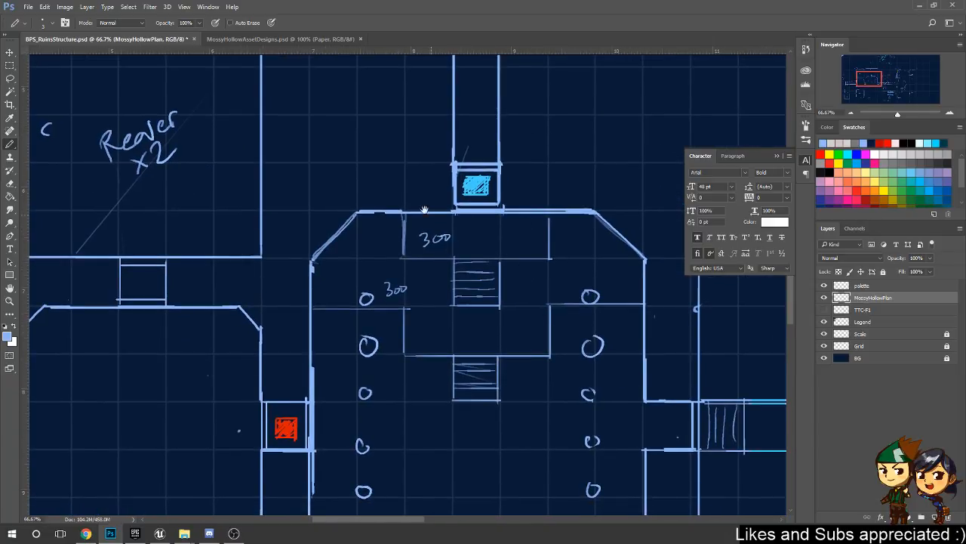
# - Move the letter C outside the Reaver x2 room and letter the large pillared room D outside its angled corner
pyautogui.moveTo(334, 164); pyautogui.dragTo(479, 324)
pyautogui.moveTo(377, 408); pyautogui.dragTo(488, 116)
pyautogui.moveTo(377, 340)
pyautogui.mouseDown()
pyautogui.moveTo(541, 267)
pyautogui.moveTo(554, 332)
pyautogui.moveTo(475, 483)
pyautogui.mouseUp()
pyautogui.moveTo(434, 242); pyautogui.dragTo(439, 355)
pyautogui.press('e')
pyautogui.moveTo(358, 272)
pyautogui.mouseDown()
pyautogui.moveTo(360, 245)
pyautogui.moveTo(361, 262)
pyautogui.mouseUp()
pyautogui.press('b')
pyautogui.moveTo(530, 332); pyautogui.dragTo(326, 233)
pyautogui.moveTo(551, 191); pyautogui.dragTo(533, 160)
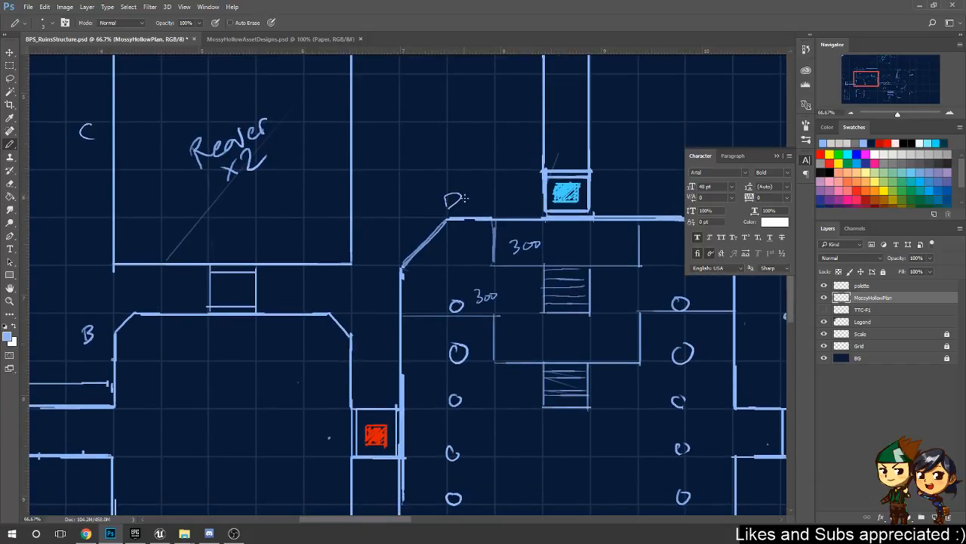
# - Zoom the floor plan out to 50% and review the layout around rooms C and D
pyautogui.moveTo(558, 295); pyautogui.dragTo(467, 191)
pyautogui.moveTo(533, 274); pyautogui.dragTo(420, 341)
pyautogui.moveTo(560, 325); pyautogui.dragTo(580, 288)
pyautogui.click(853, 112)
pyautogui.moveTo(468, 382); pyautogui.dragTo(533, 291)
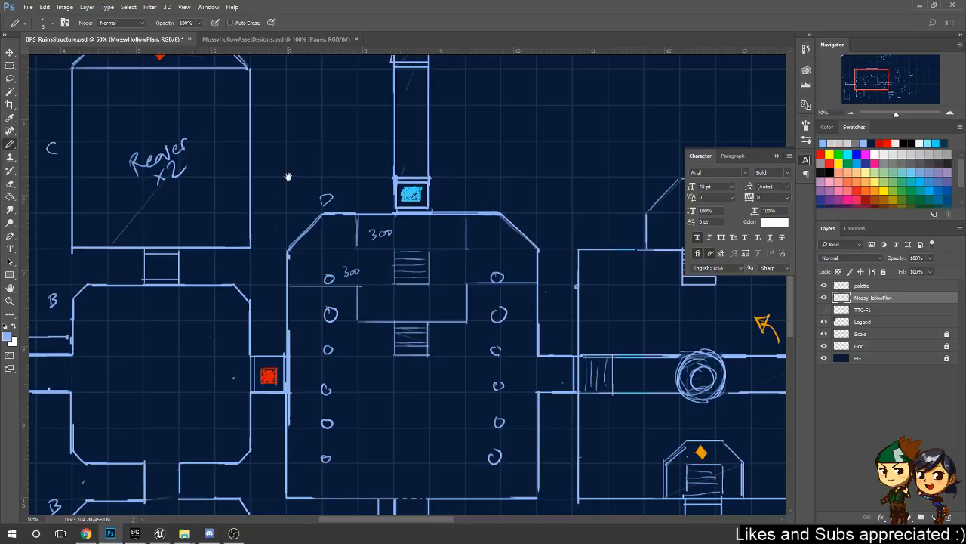
pyautogui.moveTo(287, 177); pyautogui.dragTo(328, 244)
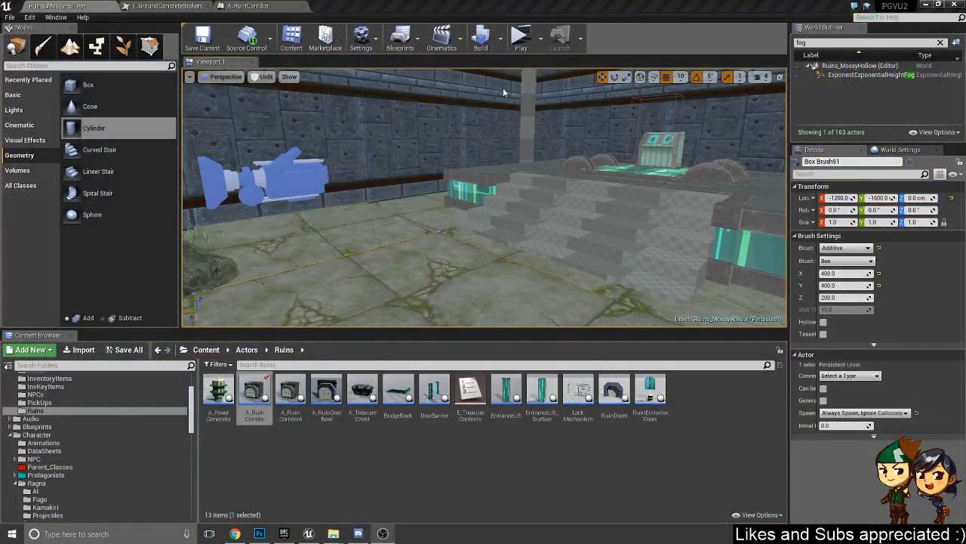
# - Switch to the Unreal level editor, select the ruin corridor and examine its doors and side wall from outside and inside the room
pyautogui.moveTo(601, 244); pyautogui.dragTo(366, 302, button='right')
pyautogui.click(621, 175)
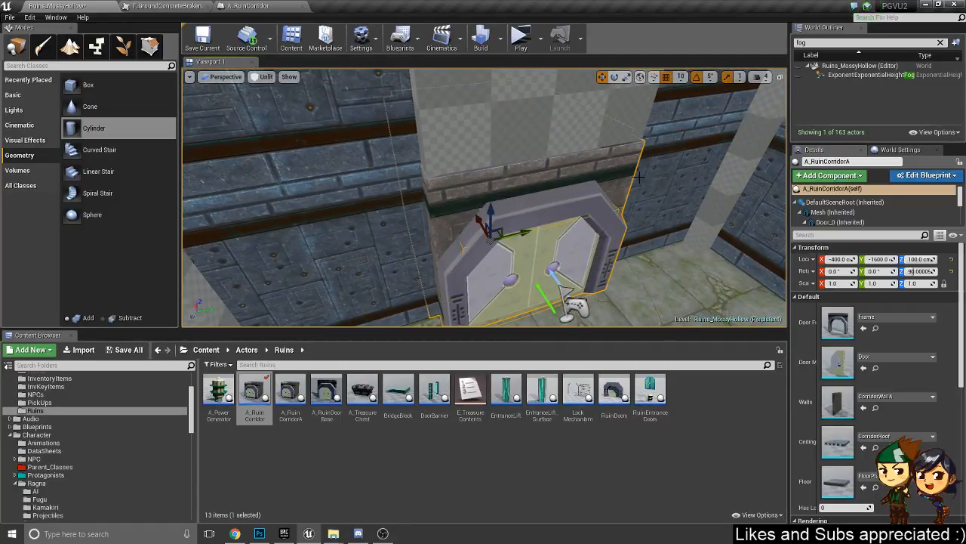
pyautogui.keyDown('alt'); pyautogui.moveTo(640, 177); pyautogui.dragTo(747, 215); pyautogui.keyUp('alt')
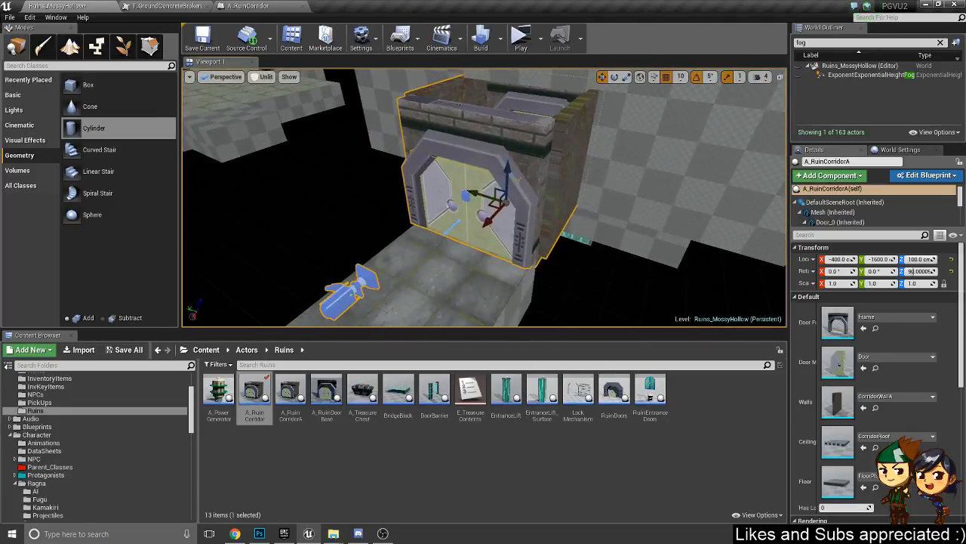
pyautogui.moveTo(639, 177); pyautogui.dragTo(664, 188, button='right')
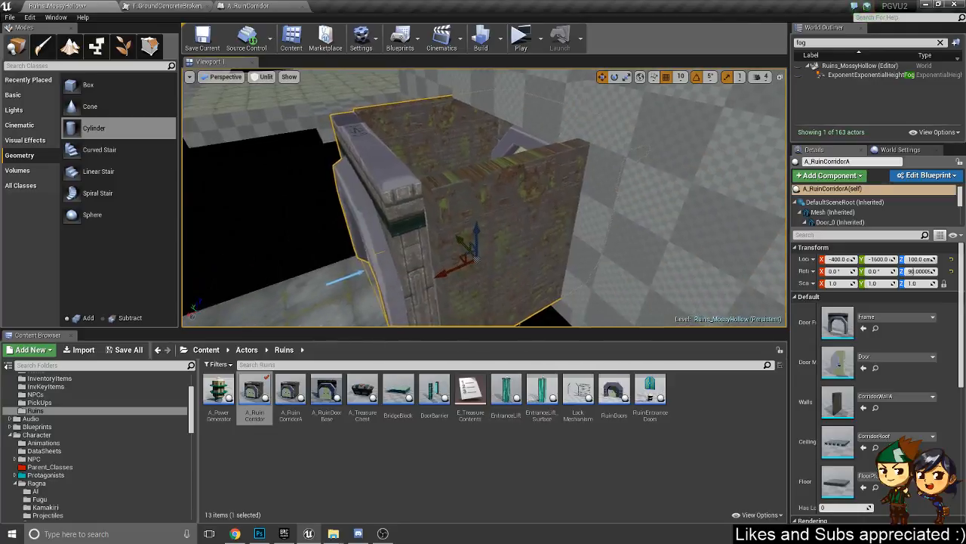
pyautogui.moveTo(528, 221)
pyautogui.keyDown('alt'); pyautogui.mouseDown()
pyautogui.moveTo(649, 212)
pyautogui.moveTo(672, 230)
pyautogui.moveTo(528, 220)
pyautogui.mouseUp(); pyautogui.keyUp('alt')
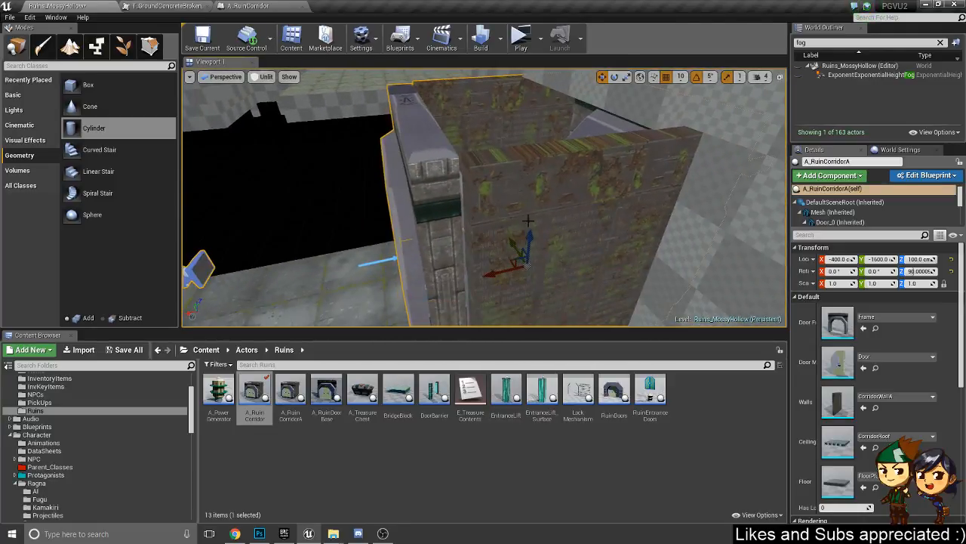
pyautogui.keyDown('alt'); pyautogui.moveTo(425, 272); pyautogui.dragTo(451, 279); pyautogui.keyUp('alt')
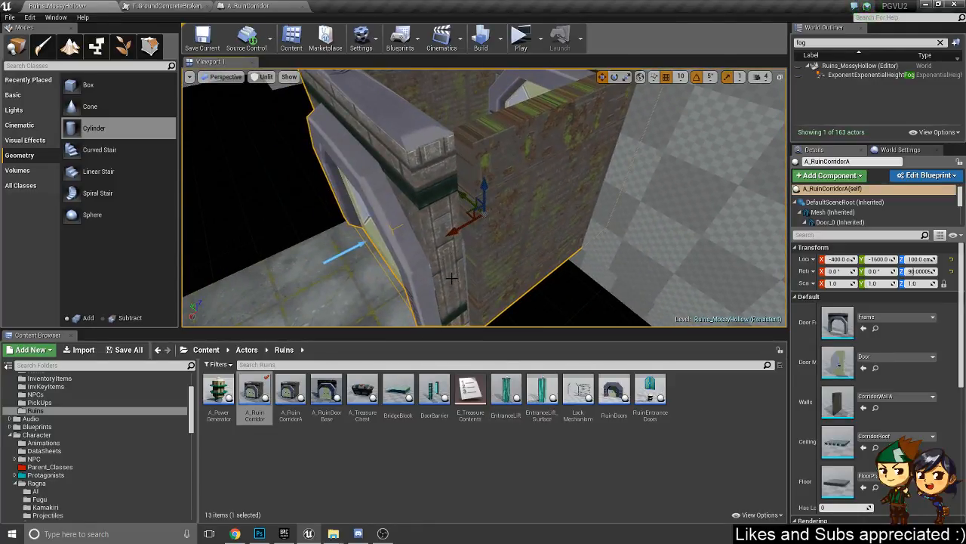
pyautogui.keyDown('alt'); pyautogui.moveTo(409, 229); pyautogui.dragTo(509, 229); pyautogui.keyUp('alt')
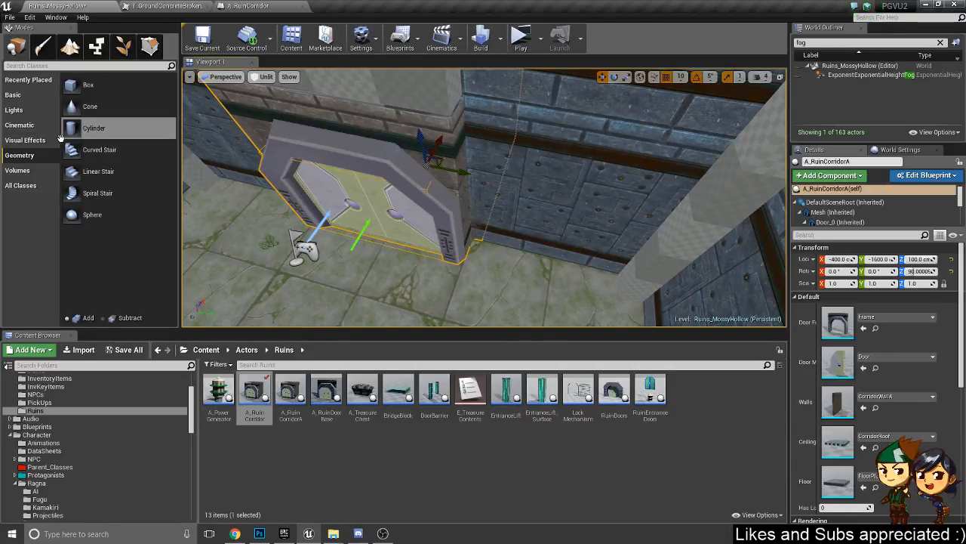
# - Place an additive cylinder brush beside the corridor door, set its outer radius to 50, and position it at X -650, Y -1350
pyautogui.moveTo(94, 128)
pyautogui.mouseDown()
pyautogui.moveTo(401, 257)
pyautogui.moveTo(495, 266)
pyautogui.mouseUp()
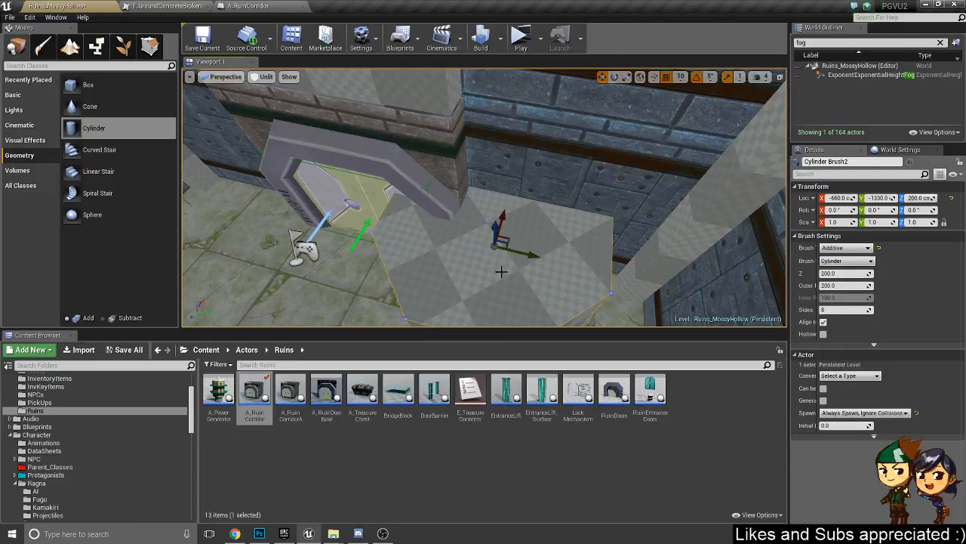
pyautogui.click(835, 285)
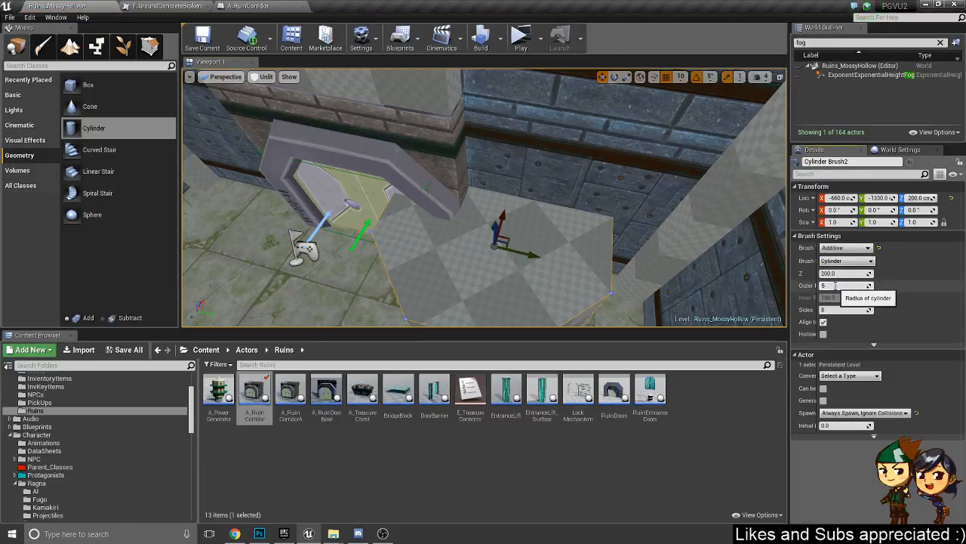
pyautogui.write('50')
pyautogui.press('Return')
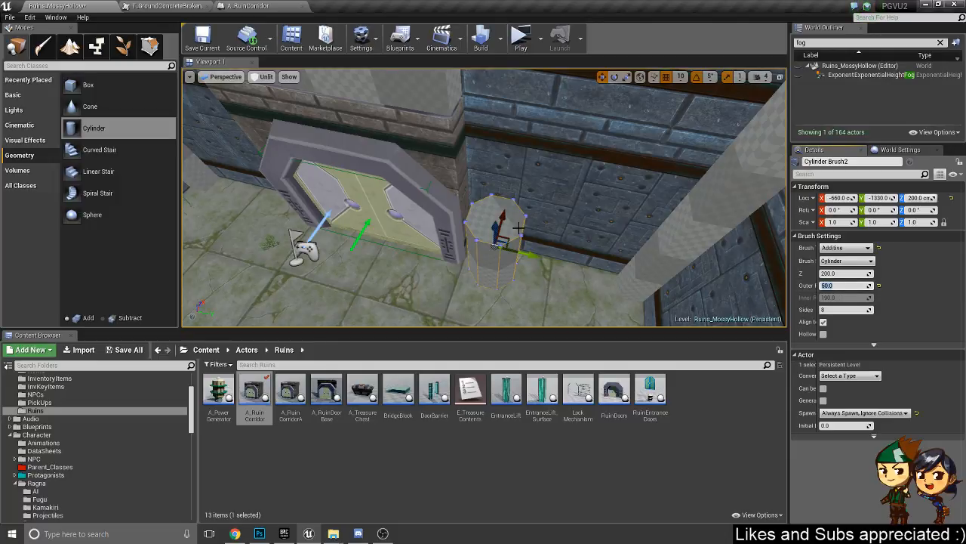
pyautogui.moveTo(498, 235); pyautogui.dragTo(498, 228)
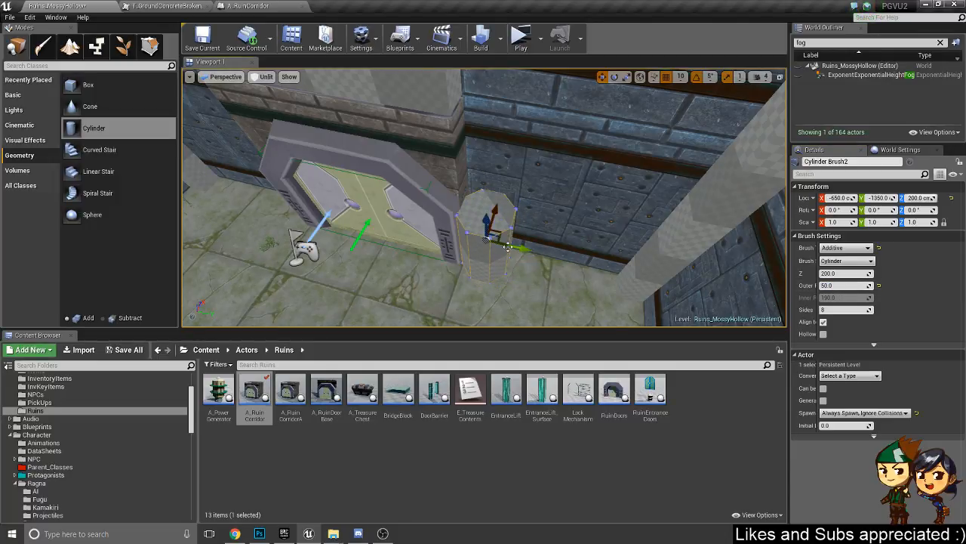
# - Set the cylinder brush's height to 400 and raise it to Z 300 so it stands as a pillar beside the door
pyautogui.moveTo(429, 233); pyautogui.dragTo(424, 183, button='right')
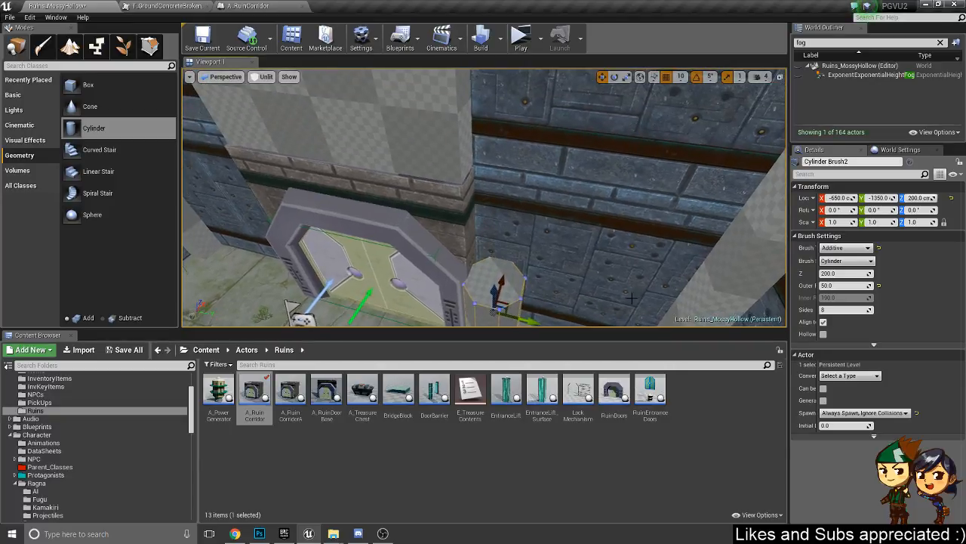
pyautogui.click(851, 287)
pyautogui.click(844, 274)
pyautogui.write('4')
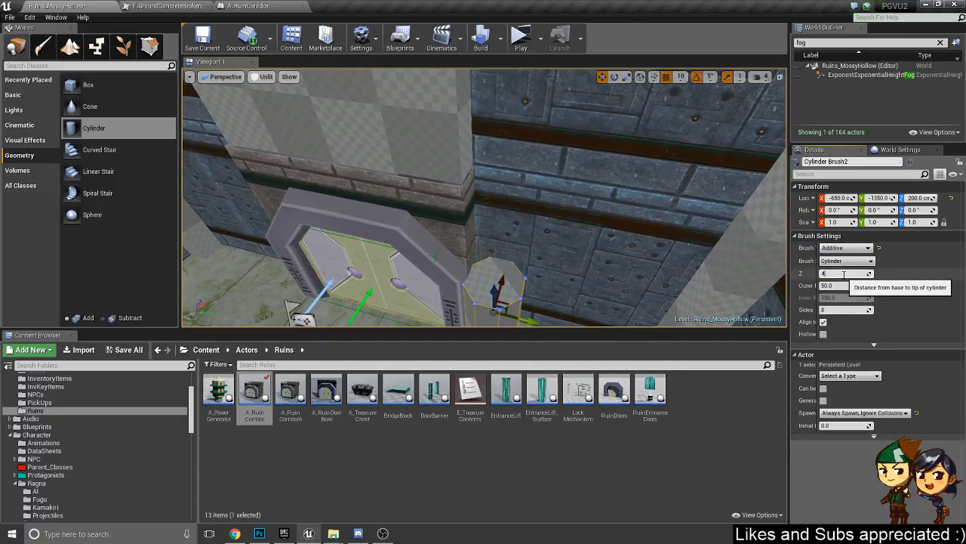
pyautogui.write('00')
pyautogui.press('Return')
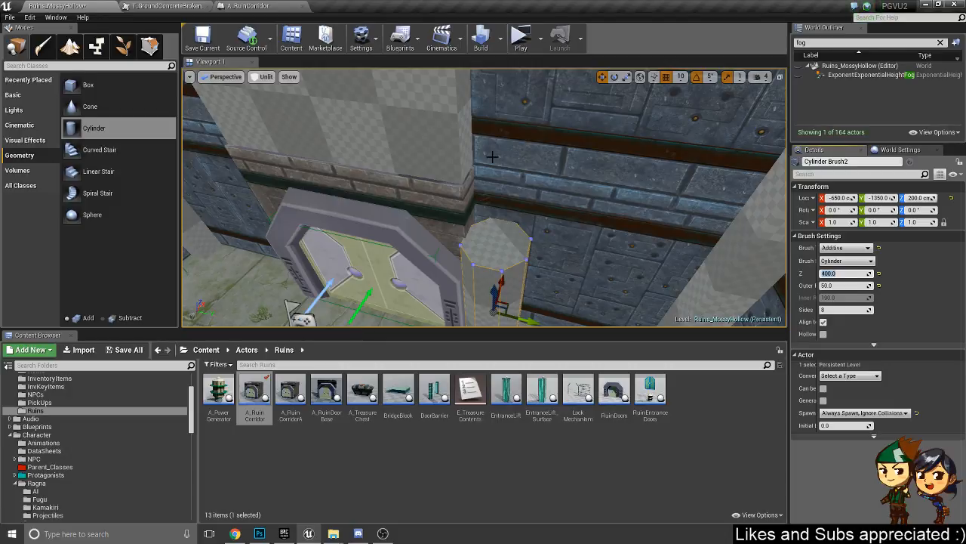
pyautogui.moveTo(424, 235); pyautogui.dragTo(424, 166, button='right')
pyautogui.moveTo(537, 215)
pyautogui.mouseDown(button='right')
pyautogui.moveTo(517, 226)
pyautogui.moveTo(536, 215)
pyautogui.mouseUp(button='right')
pyautogui.moveTo(551, 220); pyautogui.dragTo(550, 172)
# - Move the player start away from the corridor door onto the raised platform with the stairs
pyautogui.moveTo(436, 277)
pyautogui.mouseDown(button='right')
pyautogui.moveTo(460, 298)
pyautogui.moveTo(370, 302)
pyautogui.moveTo(429, 235)
pyautogui.moveTo(366, 204)
pyautogui.mouseUp(button='right')
pyautogui.click(444, 204)
pyautogui.moveTo(565, 190); pyautogui.dragTo(205, 175)
# - Playtest the level by running to the corridor door, opening it and going through, and end the session
pyautogui.click(519, 41)
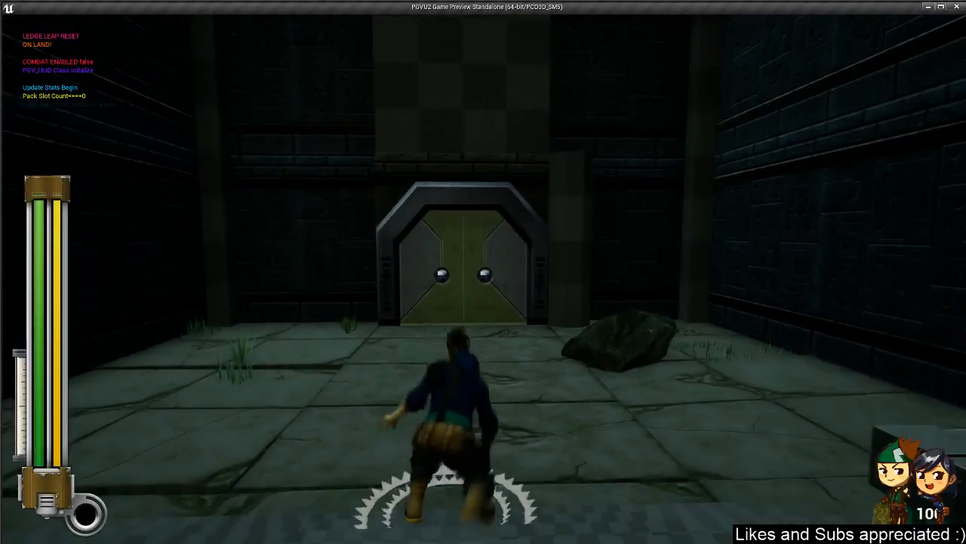
pyautogui.press('w')
pyautogui.press('e')
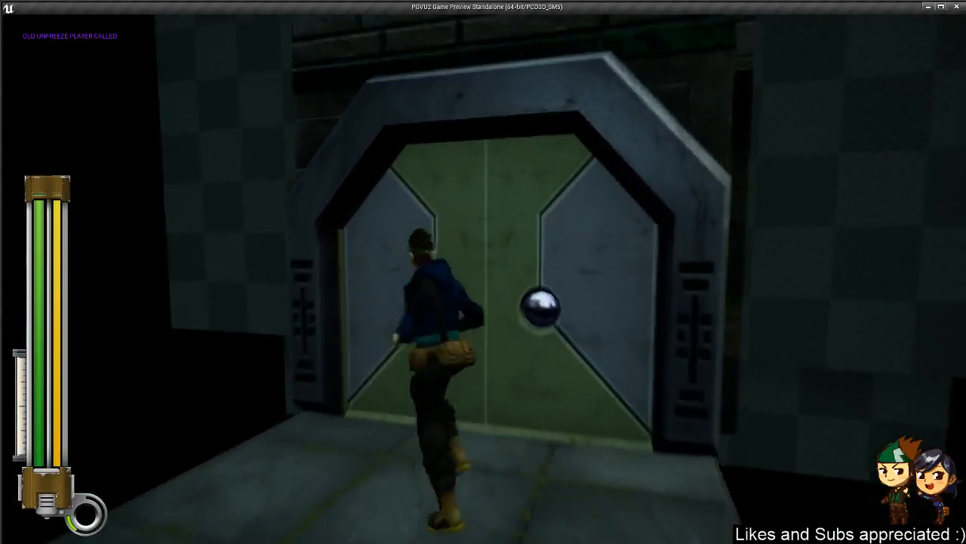
pyautogui.press('w')
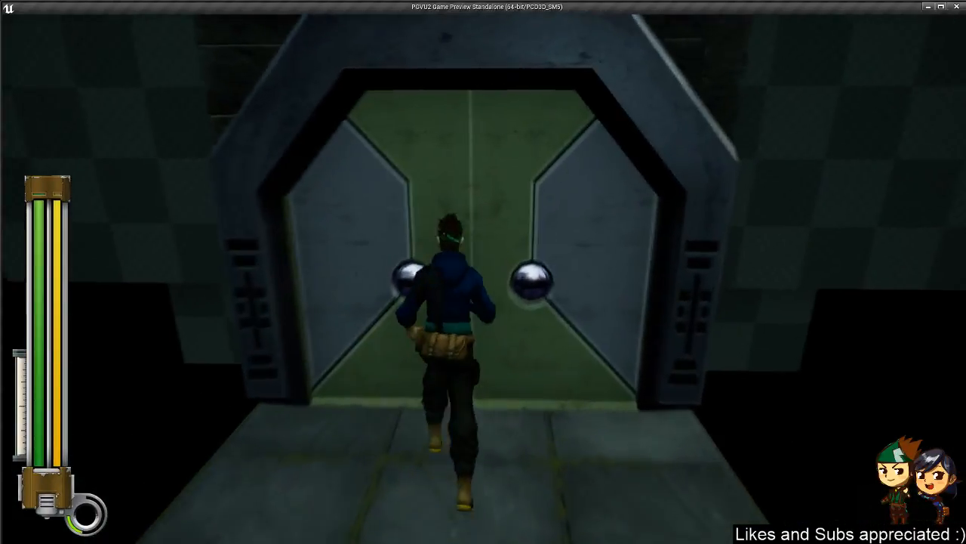
pyautogui.press('s')
pyautogui.press('Escape')
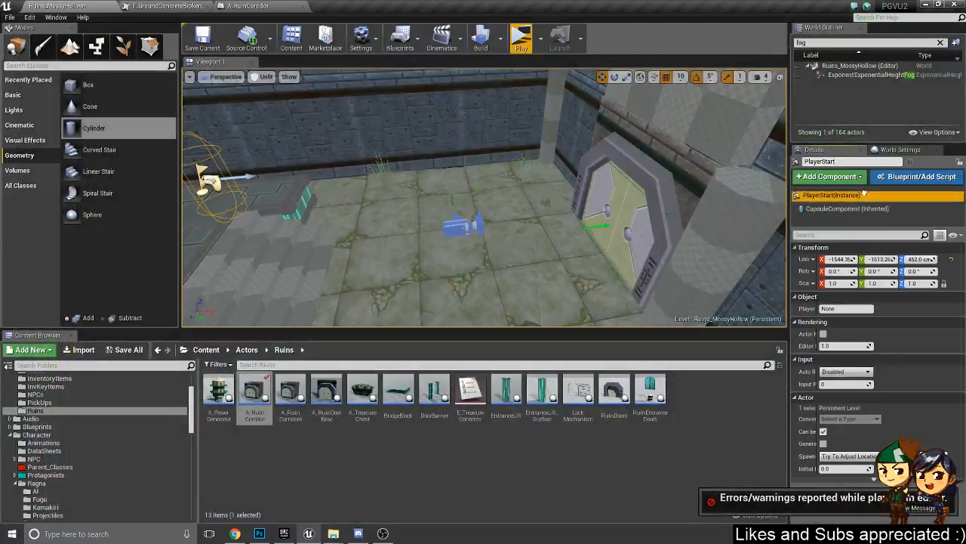
# - Playtest the level again by running from the platform past the rock and pillar, then opening and passing through the corridor's doors
pyautogui.moveTo(562, 183); pyautogui.dragTo(626, 201, button='right')
pyautogui.click(562, 183)
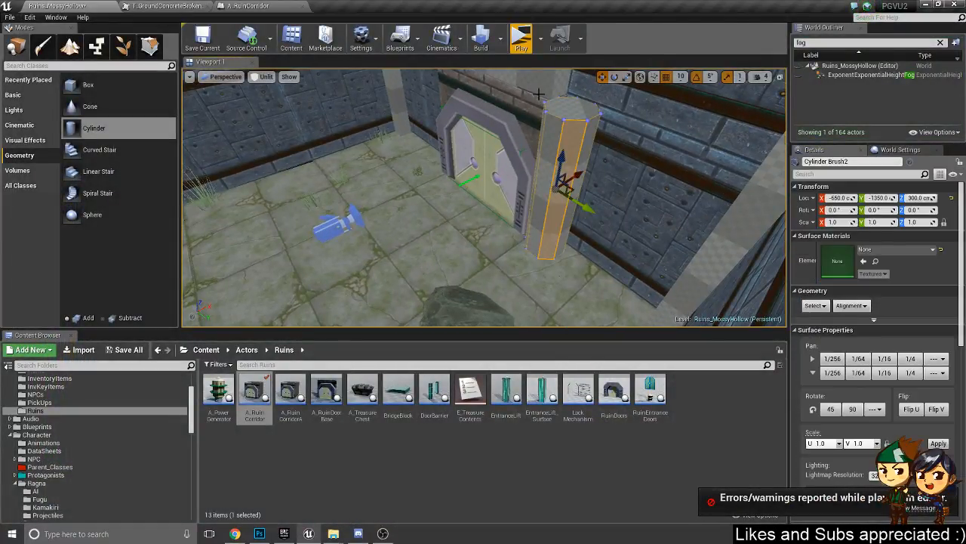
pyautogui.click(521, 39)
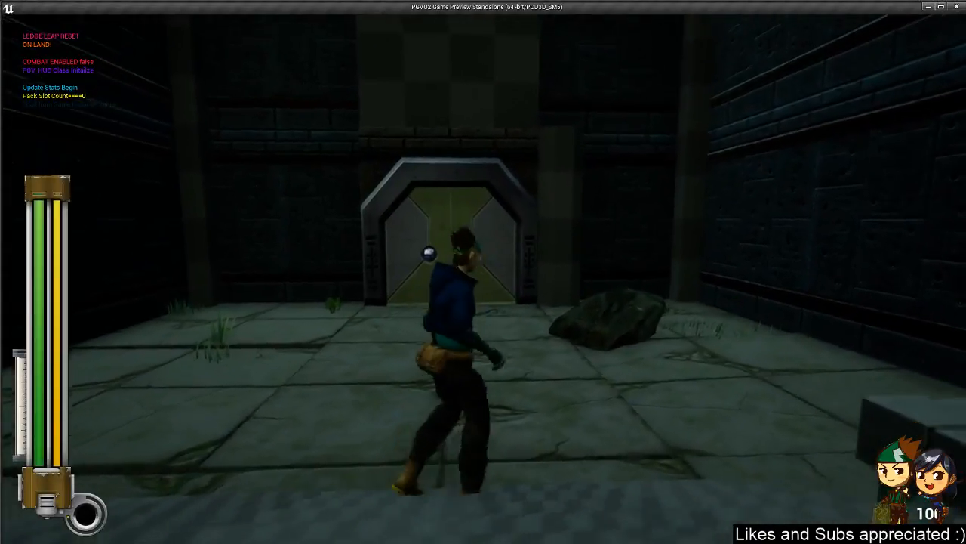
pyautogui.press('w')
pyautogui.press('d')
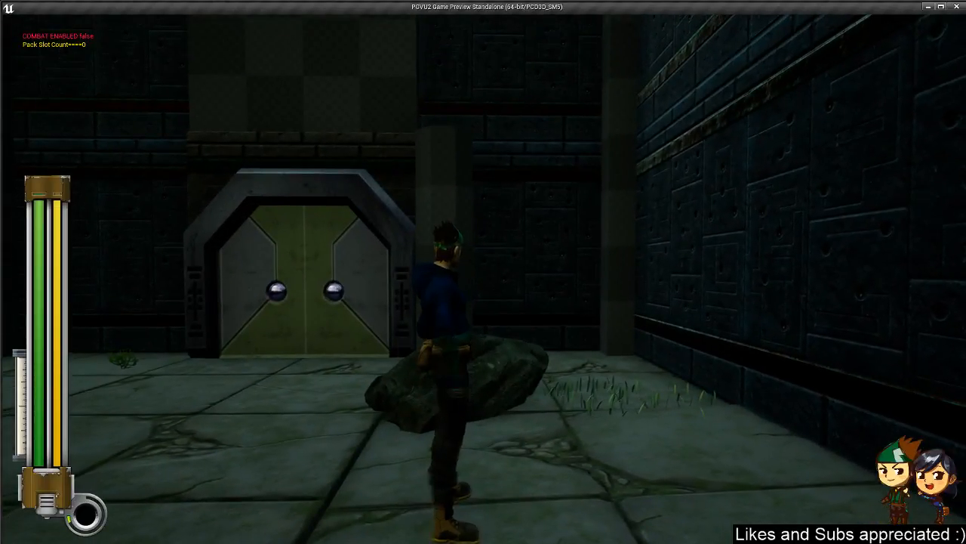
pyautogui.press('w')
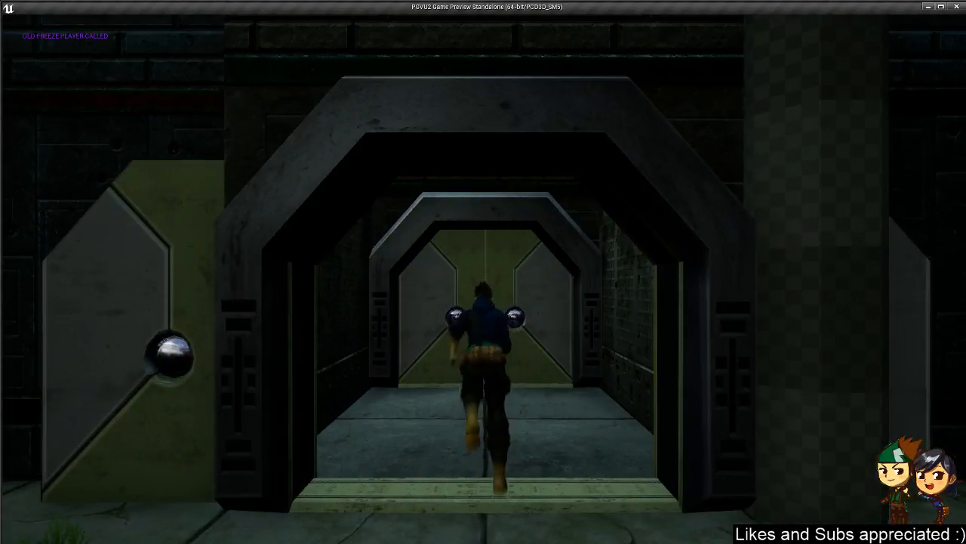
pyautogui.press('w')
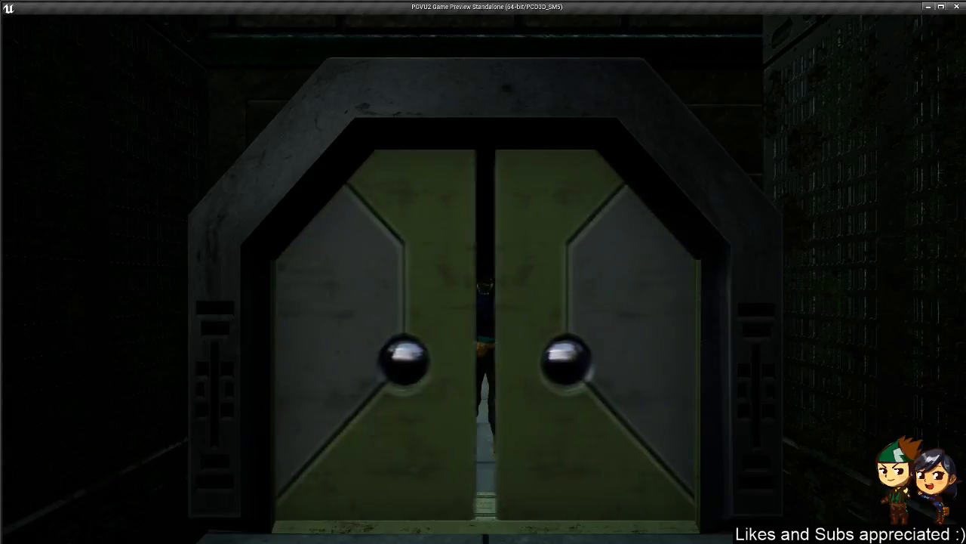
# - Continue the playtest down the hallway into the large room with grated floor sections and closed doors, and end the session
pyautogui.press('w')
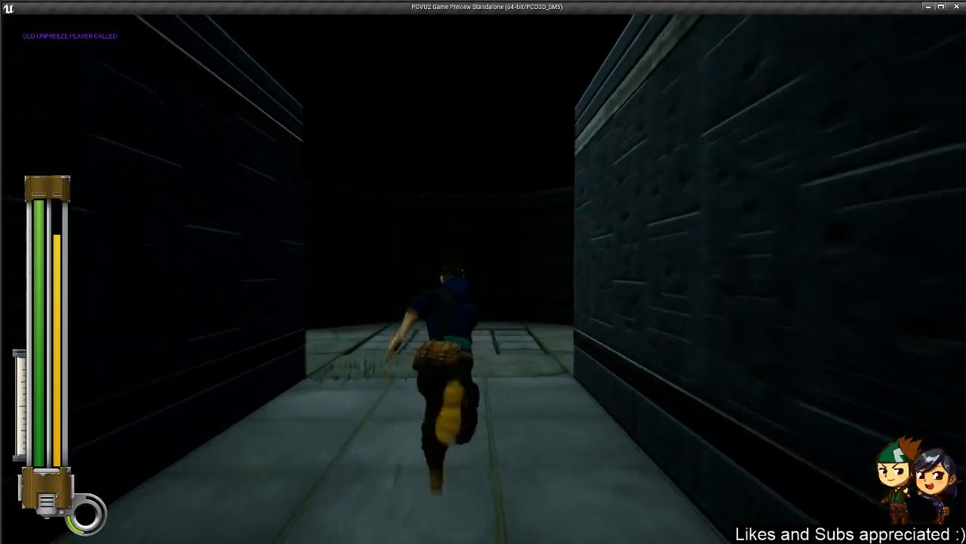
pyautogui.press('w')
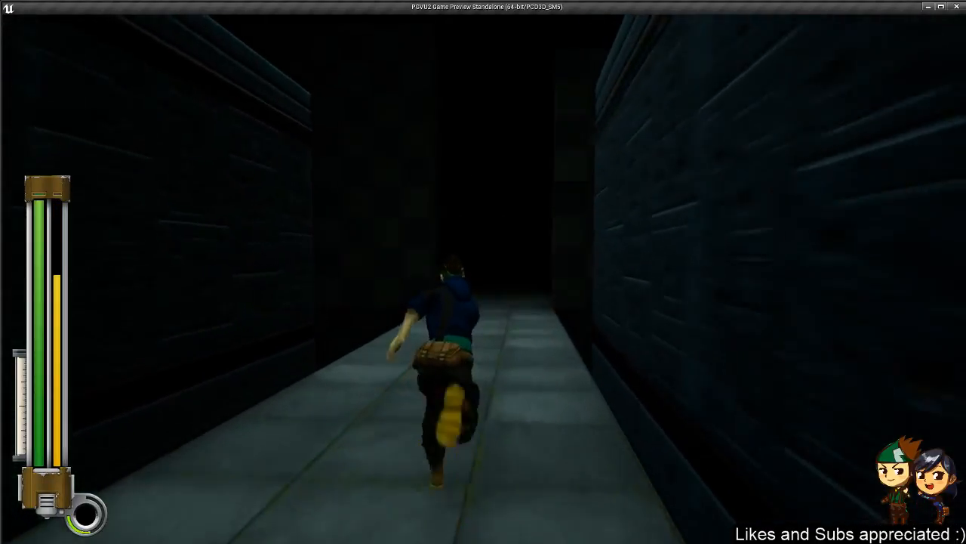
pyautogui.press('w')
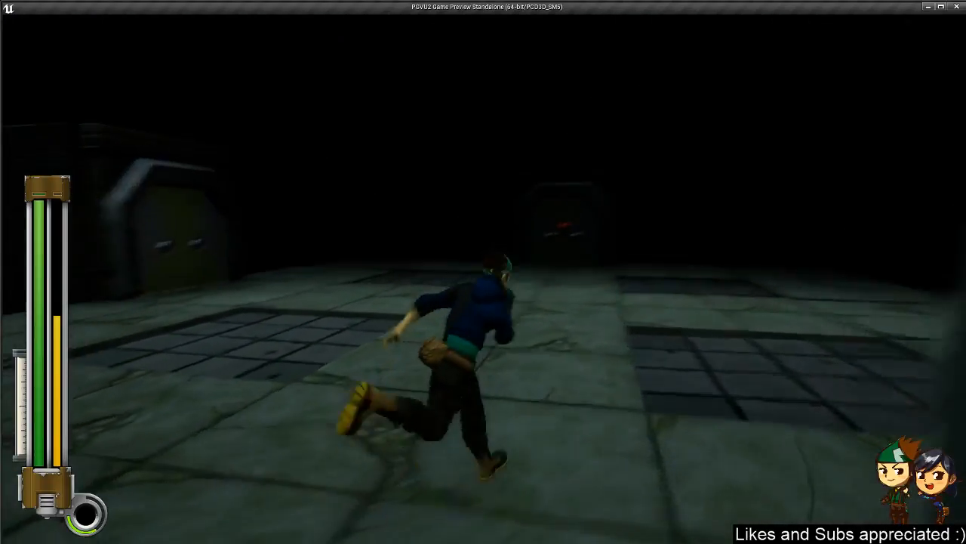
pyautogui.press('w')
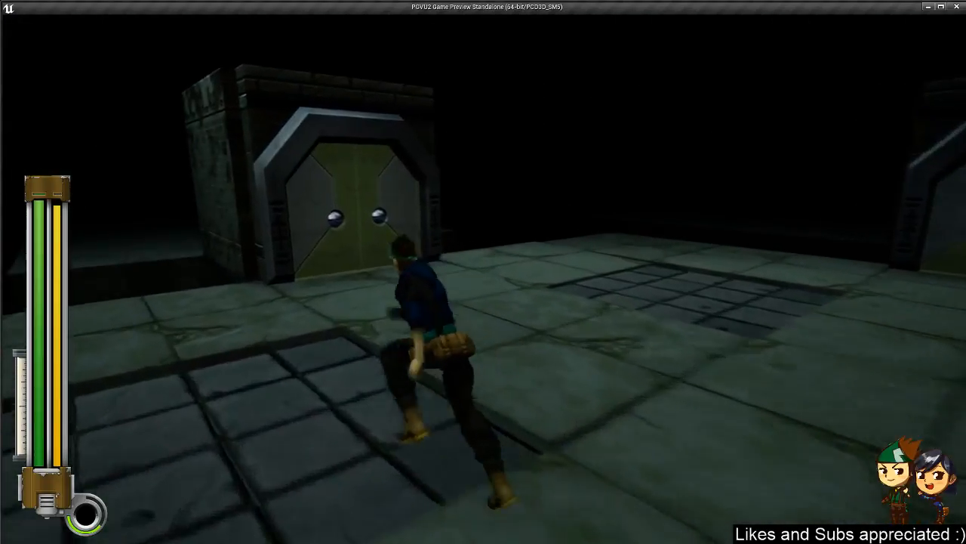
pyautogui.press('w')
pyautogui.press('Escape')
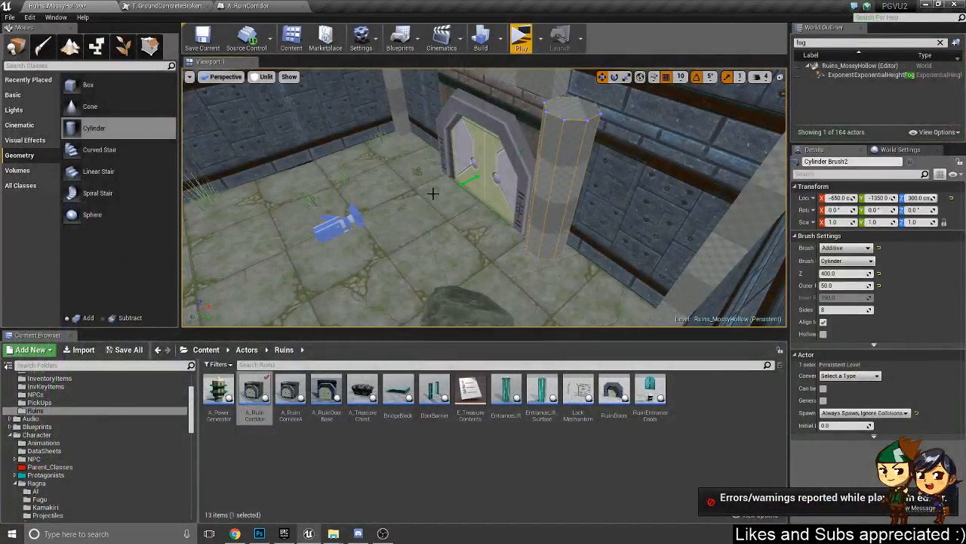
# - Resize the untextured floor box brush beyond the corridor to Y 2000 and X 2000
pyautogui.press('w')
pyautogui.moveTo(483, 198); pyautogui.dragTo(758, 212, button='right')
pyautogui.keyDown('alt'); pyautogui.moveTo(480, 149); pyautogui.dragTo(522, 238); pyautogui.keyUp('alt')
pyautogui.moveTo(522, 238)
pyautogui.mouseDown(button='right')
pyautogui.moveTo(501, 232)
pyautogui.moveTo(503, 265)
pyautogui.mouseUp(button='right')
pyautogui.moveTo(585, 236)
pyautogui.mouseDown(button='right')
pyautogui.moveTo(558, 235)
pyautogui.moveTo(587, 251)
pyautogui.mouseUp(button='right')
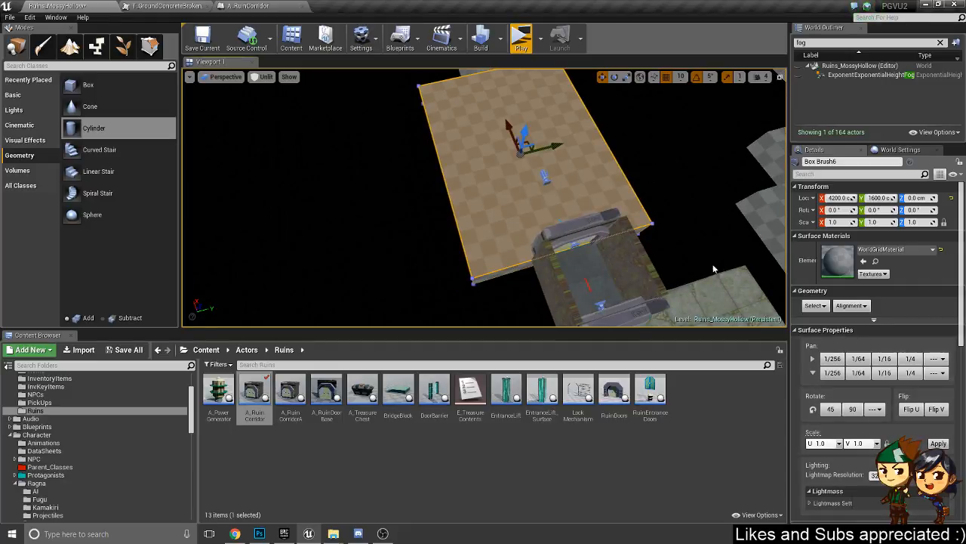
pyautogui.scroll(-5, 838, 438)
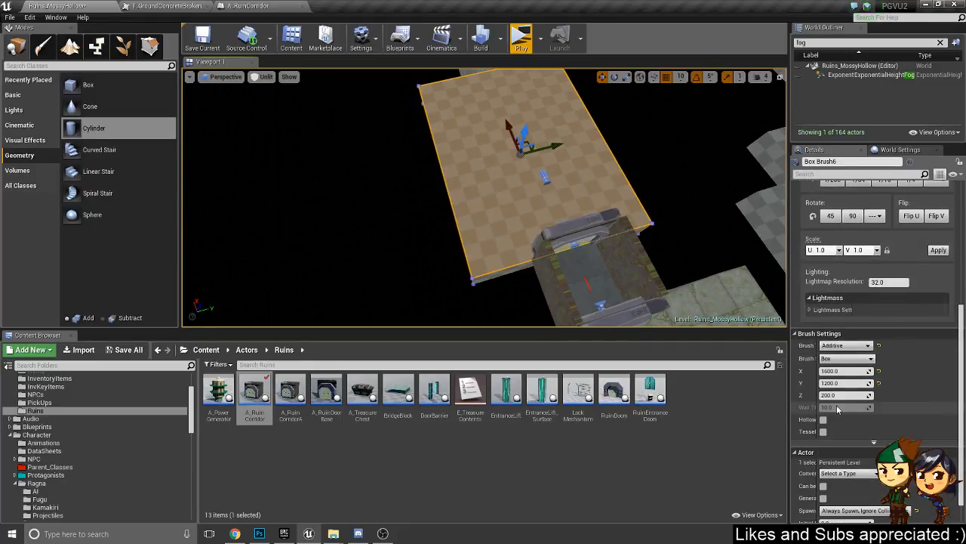
pyautogui.click(841, 382)
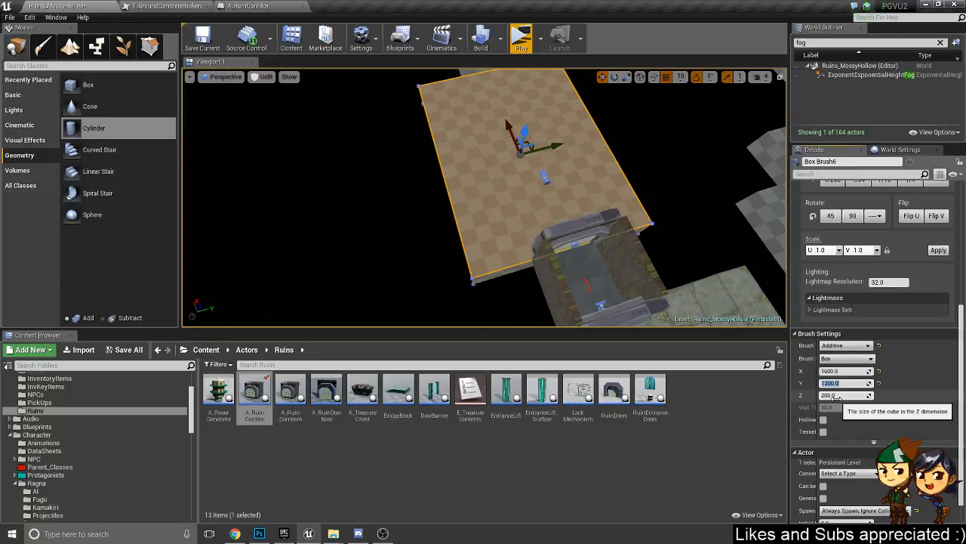
pyautogui.write('2000')
pyautogui.press('Return')
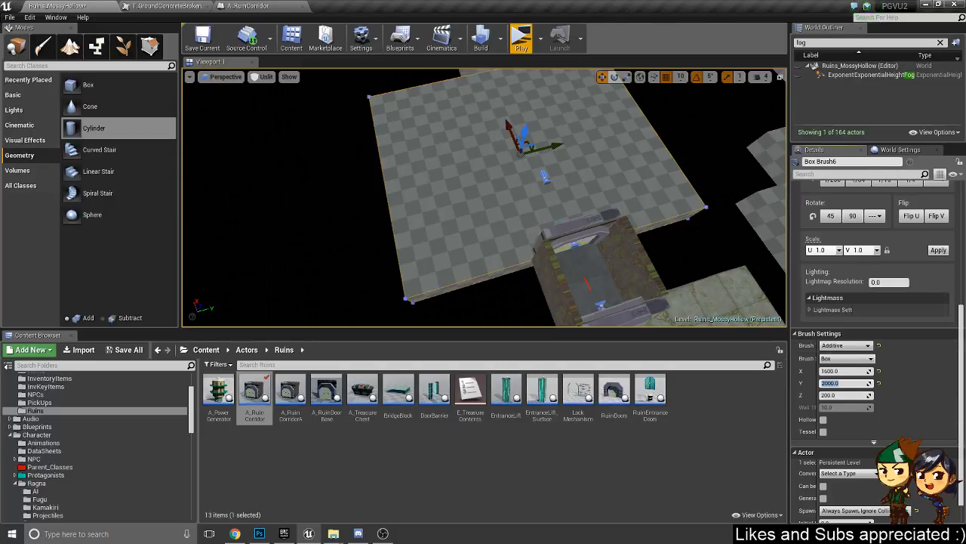
pyautogui.click(832, 382)
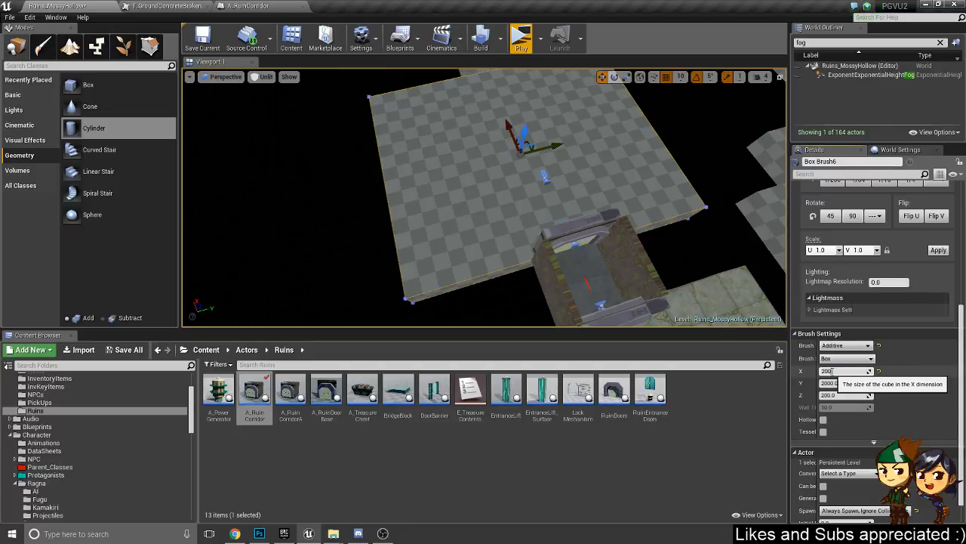
pyautogui.click(833, 371)
pyautogui.write('2000')
pyautogui.press('Return')
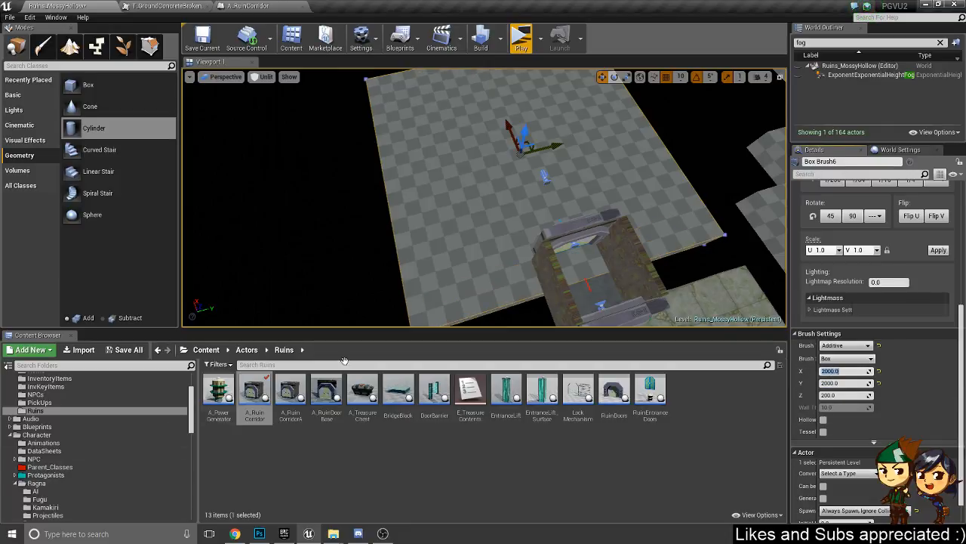
# - Pull the small box brush clear of the enlarged floor's far edge, and shift the floor away from the corridor to about X 4390
pyautogui.moveTo(545, 149); pyautogui.dragTo(630, 153, button='right')
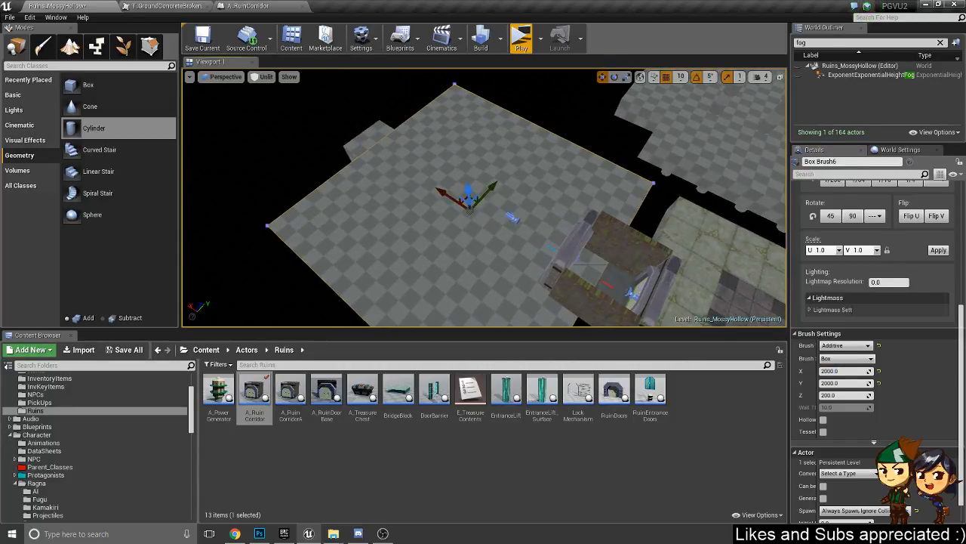
pyautogui.click(367, 148)
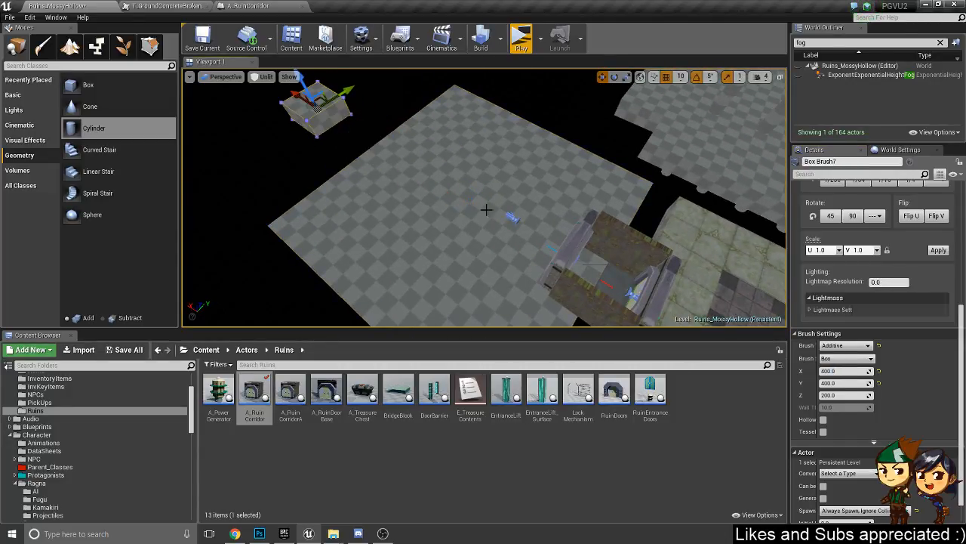
pyautogui.click(537, 258)
pyautogui.press('f')
pyautogui.moveTo(424, 157); pyautogui.dragTo(403, 148)
pyautogui.press('s')
pyautogui.moveTo(504, 227)
pyautogui.mouseDown(button='right')
pyautogui.moveTo(511, 246)
pyautogui.moveTo(511, 226)
pyautogui.moveTo(544, 261)
pyautogui.moveTo(547, 207)
pyautogui.moveTo(585, 234)
pyautogui.moveTo(566, 246)
pyautogui.moveTo(545, 228)
pyautogui.moveTo(491, 249)
pyautogui.moveTo(471, 238)
pyautogui.moveTo(441, 245)
pyautogui.moveTo(456, 240)
pyautogui.mouseUp(button='right')
pyautogui.press('w')
pyautogui.press('w')
pyautogui.press('w')
pyautogui.press('s')
# - Raise the small 400 by 400 box brush to Z 200 and move it back toward the enlarged floor's far edge
pyautogui.click(402, 83)
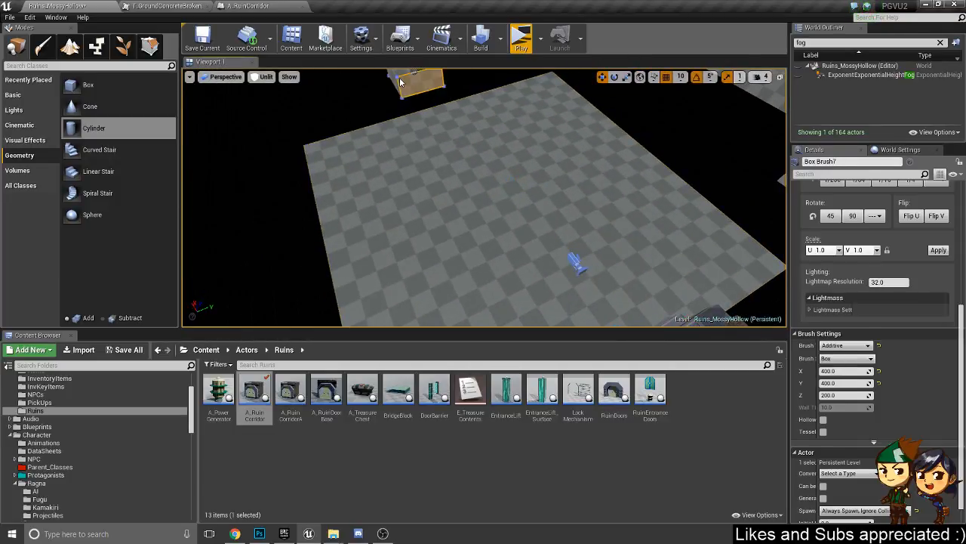
pyautogui.press('f')
pyautogui.keyDown('alt'); pyautogui.moveTo(376, 164); pyautogui.dragTo(452, 304); pyautogui.keyUp('alt')
pyautogui.scroll(-5, 451, 304)
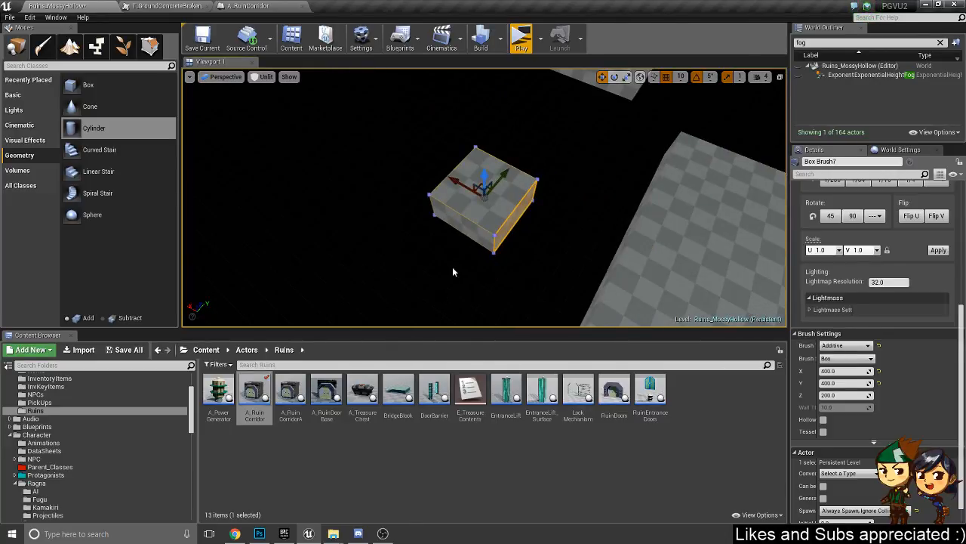
pyautogui.moveTo(453, 271)
pyautogui.mouseDown(button='right')
pyautogui.moveTo(529, 219)
pyautogui.moveTo(521, 236)
pyautogui.moveTo(604, 230)
pyautogui.moveTo(490, 228)
pyautogui.mouseUp(button='right')
pyautogui.press('s')
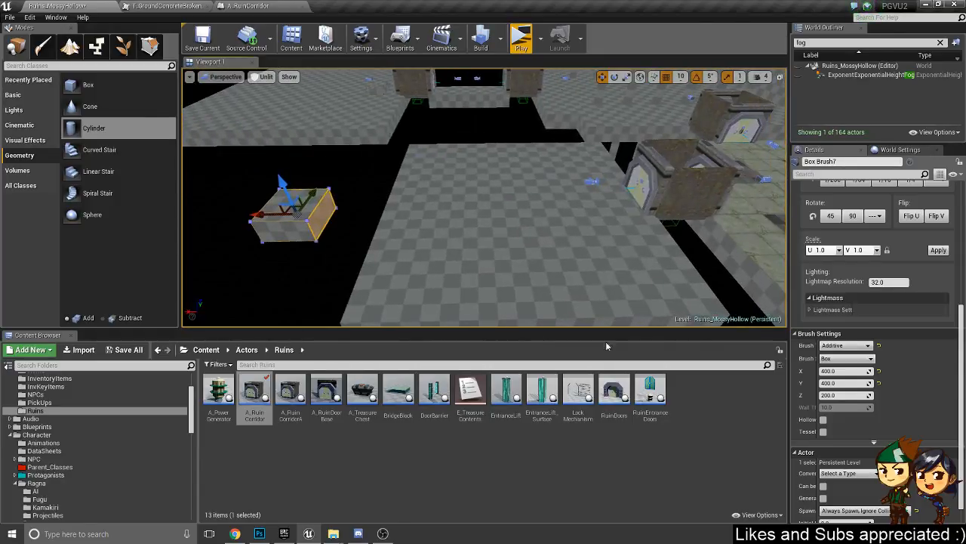
pyautogui.click(845, 383)
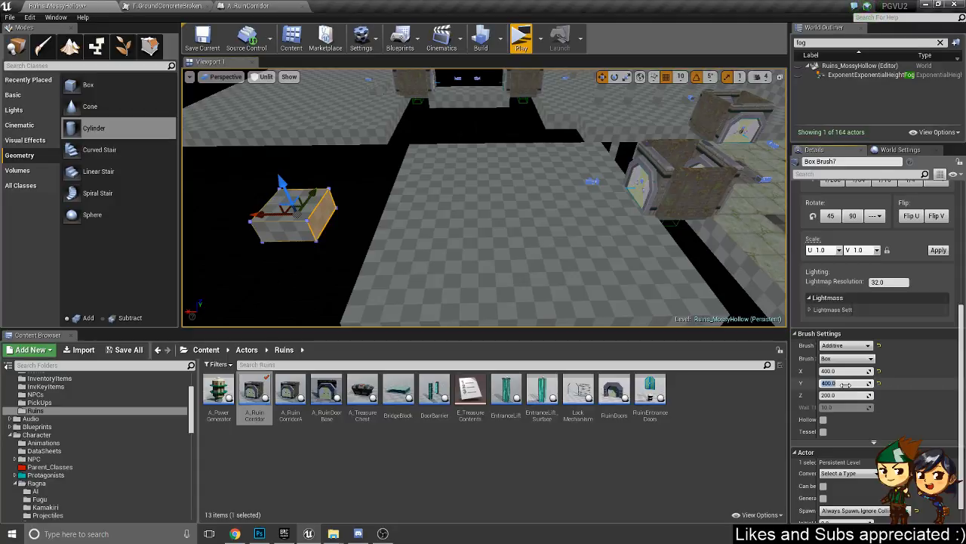
pyautogui.moveTo(367, 244); pyautogui.dragTo(321, 276, button='right')
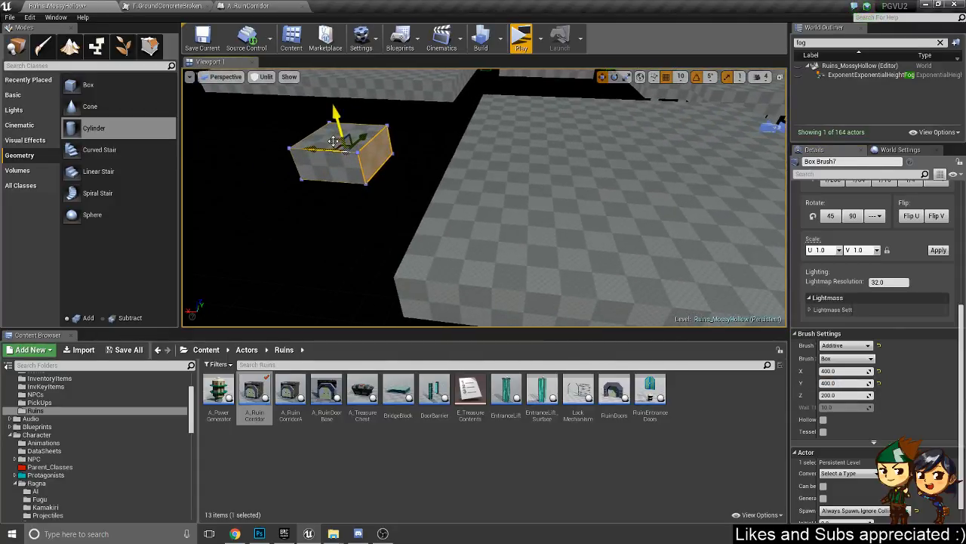
pyautogui.moveTo(333, 141)
pyautogui.mouseDown()
pyautogui.moveTo(413, 105)
pyautogui.moveTo(401, 108)
pyautogui.moveTo(420, 114)
pyautogui.mouseUp()
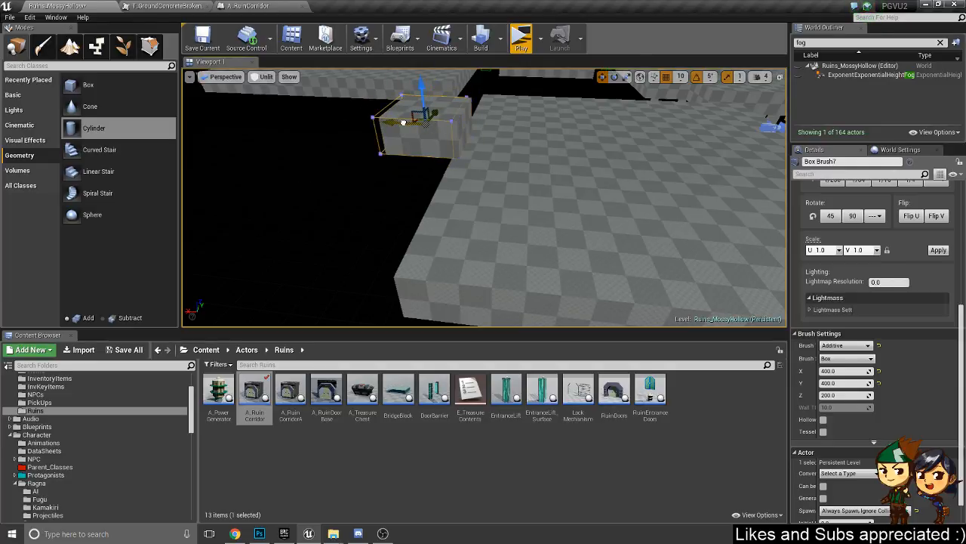
# - Align the small box brush flush against the enlarged floor's far edge at X 5590
pyautogui.press('f')
pyautogui.keyDown('alt'); pyautogui.moveTo(651, 205); pyautogui.dragTo(646, 206); pyautogui.keyUp('alt')
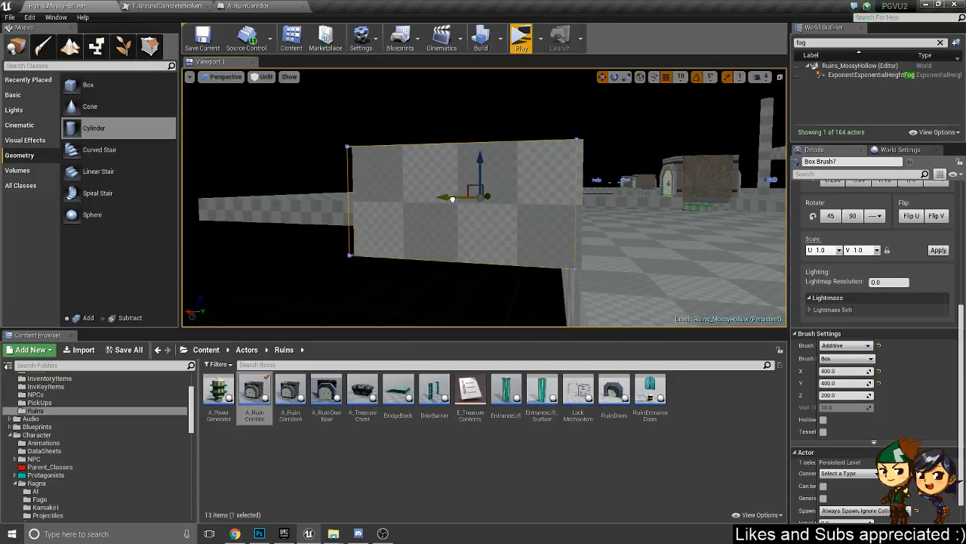
pyautogui.moveTo(452, 199); pyautogui.dragTo(452, 198)
pyautogui.keyDown('alt'); pyautogui.moveTo(621, 243); pyautogui.dragTo(633, 272); pyautogui.keyUp('alt')
pyautogui.scroll(-4, 632, 272)
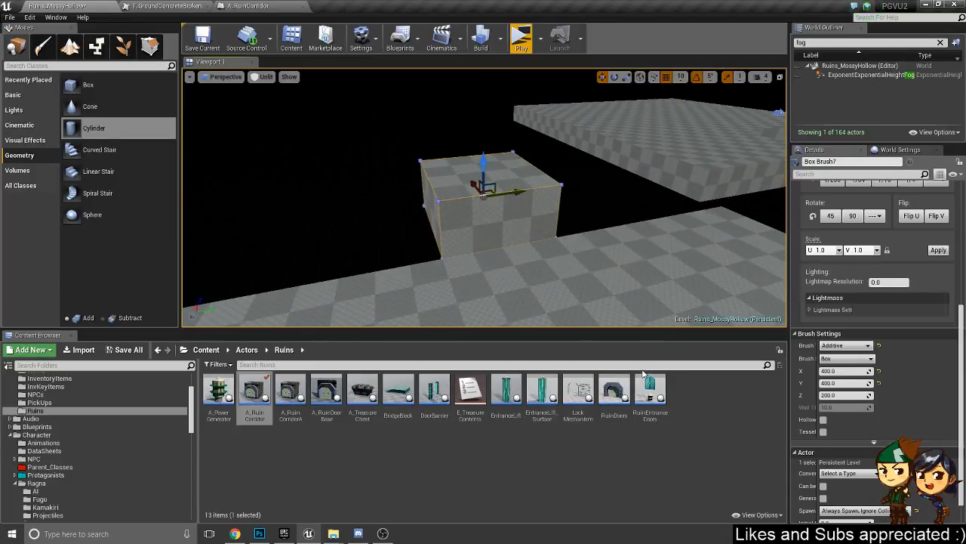
# - Check the enlarged floor's join with the corridor's underside and move the floor brush to X 4400
pyautogui.click(647, 292)
pyautogui.scroll(5, 856, 300)
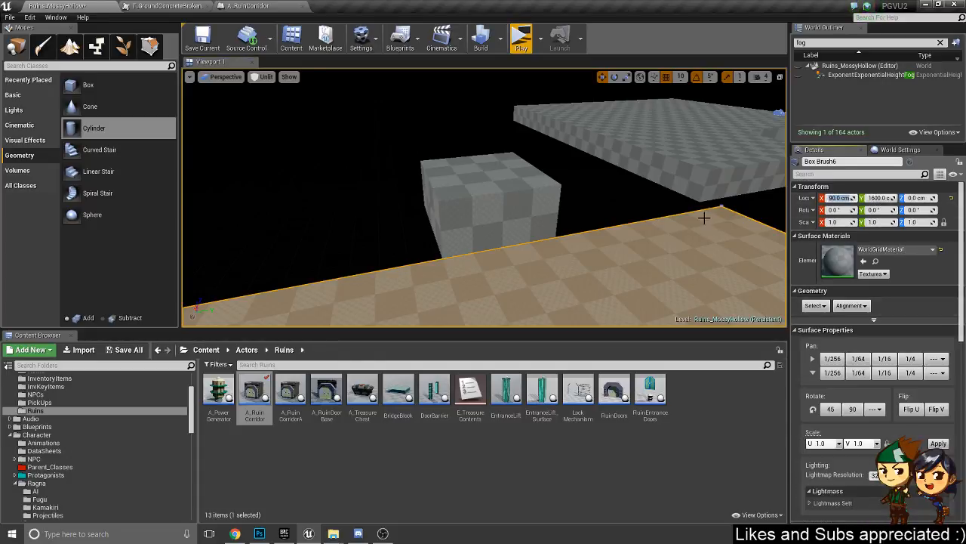
pyautogui.press('w')
pyautogui.moveTo(703, 217)
pyautogui.mouseDown(button='right')
pyautogui.moveTo(777, 227)
pyautogui.moveTo(766, 203)
pyautogui.mouseUp(button='right')
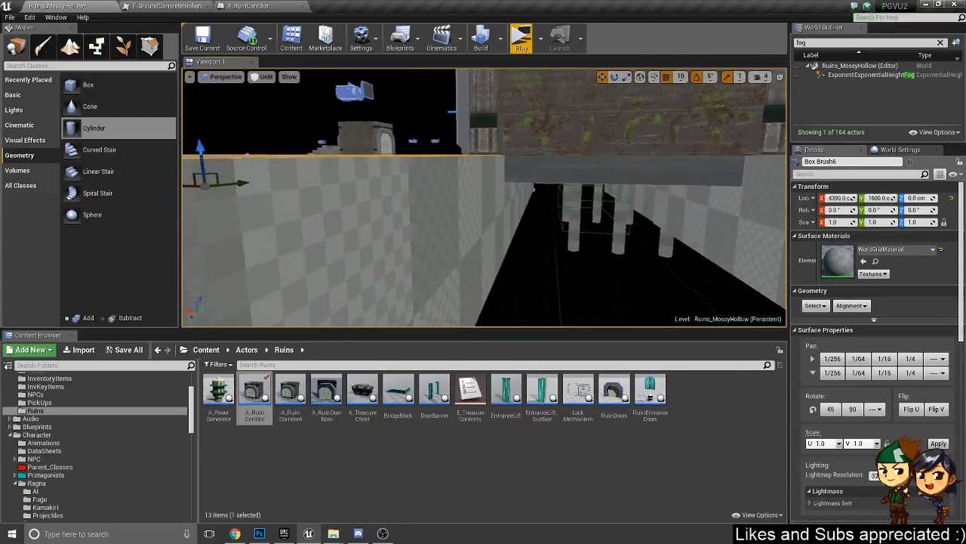
pyautogui.press('w')
pyautogui.moveTo(615, 202); pyautogui.dragTo(622, 197, button='right')
pyautogui.click(587, 175)
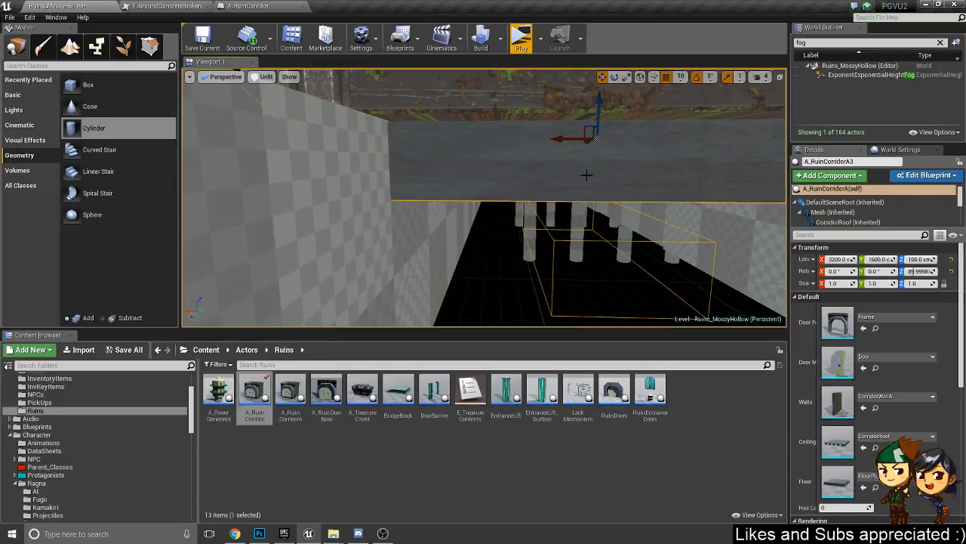
pyautogui.moveTo(379, 253); pyautogui.dragTo(384, 258, button='right')
pyautogui.click(304, 267)
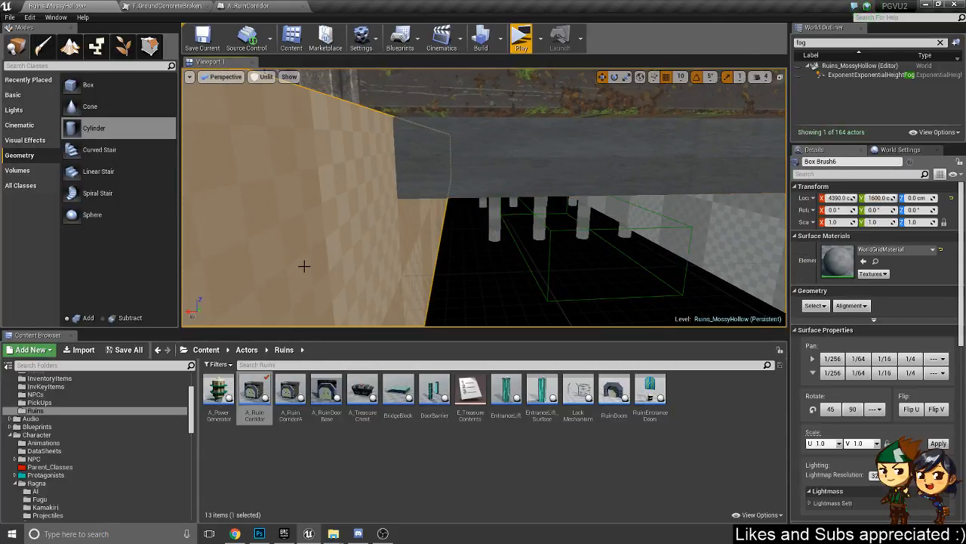
pyautogui.moveTo(436, 169)
pyautogui.mouseDown(button='right')
pyautogui.moveTo(412, 200)
pyautogui.moveTo(438, 198)
pyautogui.mouseUp(button='right')
pyautogui.press('s')
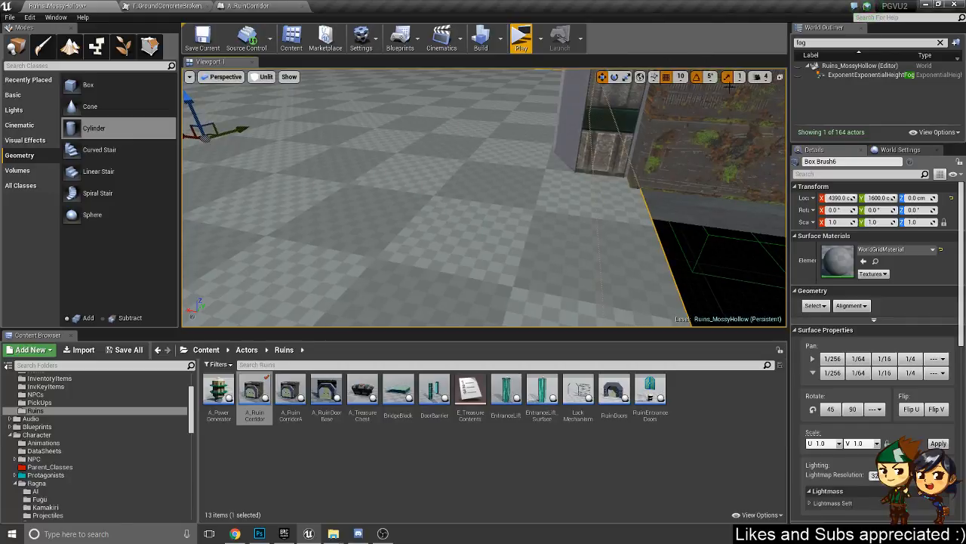
pyautogui.moveTo(218, 144); pyautogui.dragTo(203, 137, button='right')
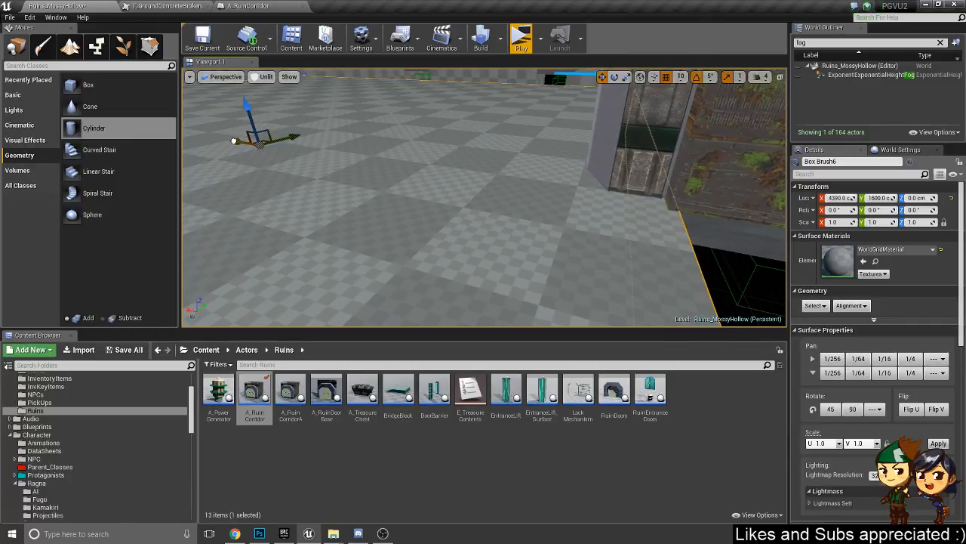
pyautogui.moveTo(232, 141); pyautogui.dragTo(231, 141)
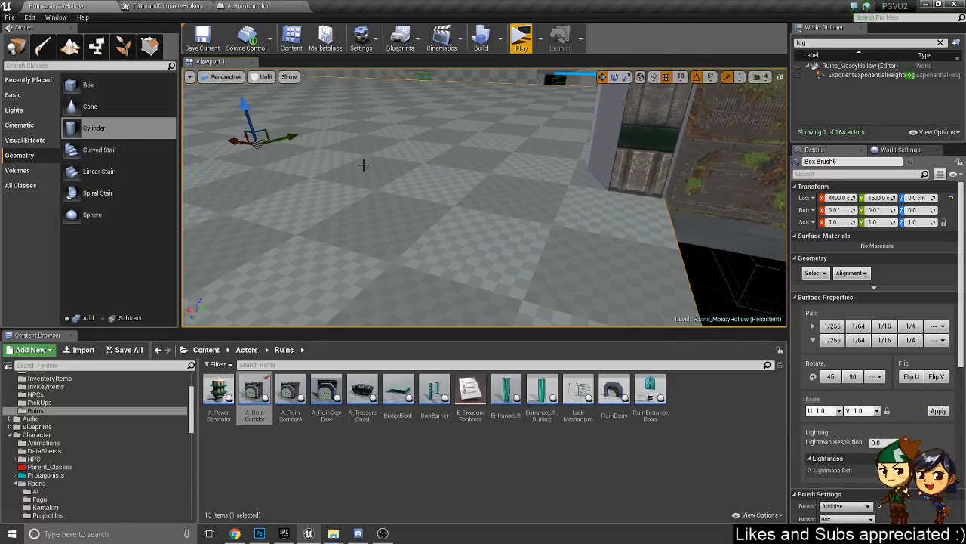
# - Set the position grid snapping to 50 and select the small box brush at the floor's far edge
pyautogui.click(683, 78)
pyautogui.click(689, 132)
pyautogui.moveTo(497, 108); pyautogui.dragTo(497, 108, button='right')
pyautogui.click(243, 241)
pyautogui.moveTo(562, 229); pyautogui.dragTo(563, 228, button='right')
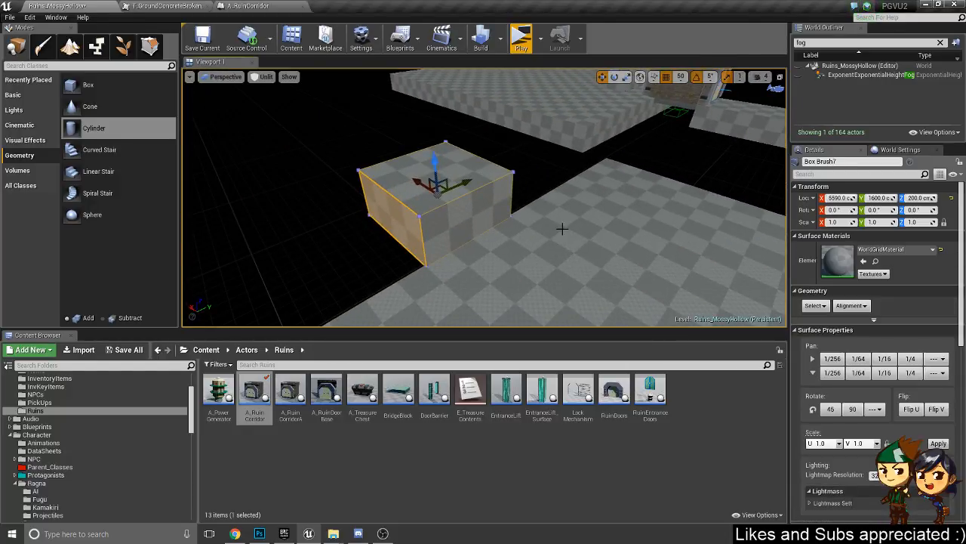
# - Playtest from the enlarged floor beside the small box brush, running between the ruin door and the box, and end the session
pyautogui.moveTo(545, 270); pyautogui.dragTo(545, 270, button='right')
pyautogui.rightClick(545, 270)
pyautogui.moveTo(565, 473)
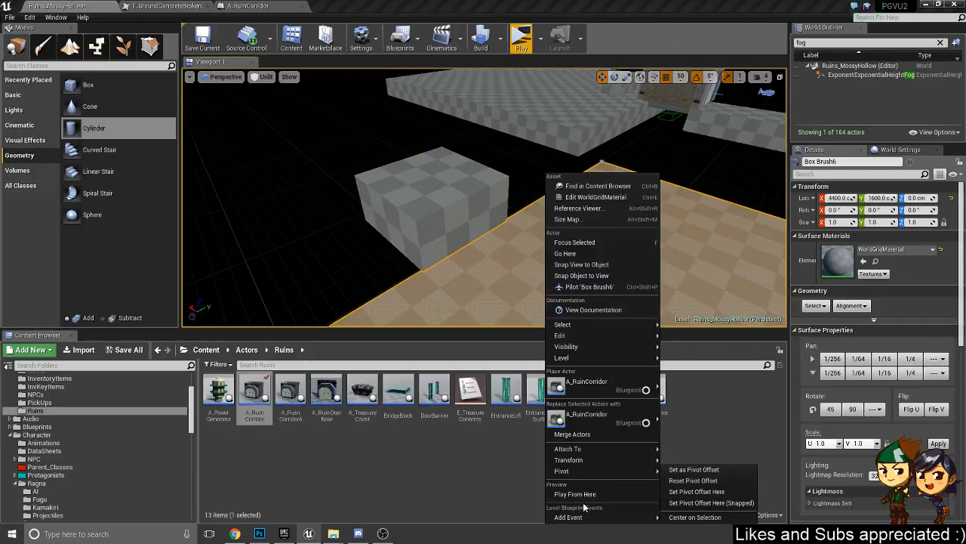
pyautogui.click(580, 495)
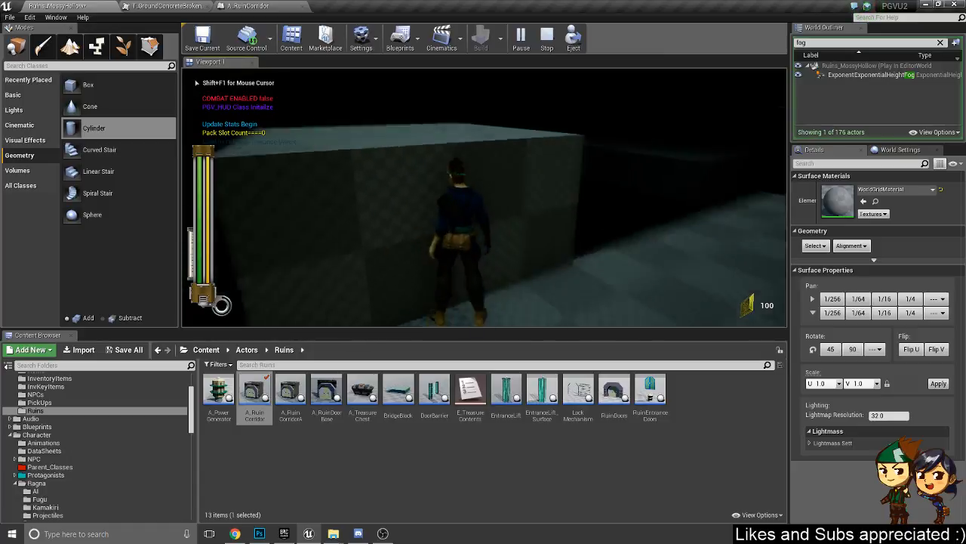
pyautogui.press('w')
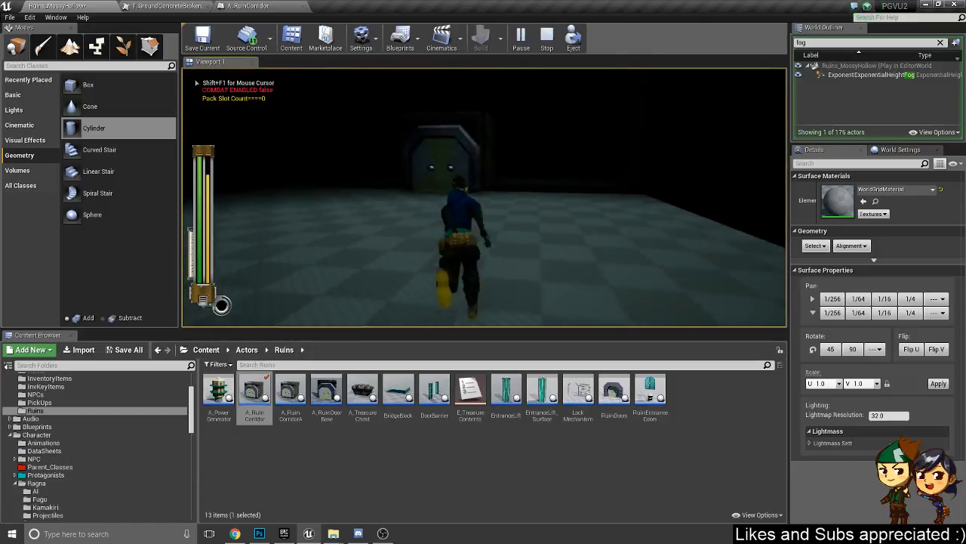
pyautogui.press('w')
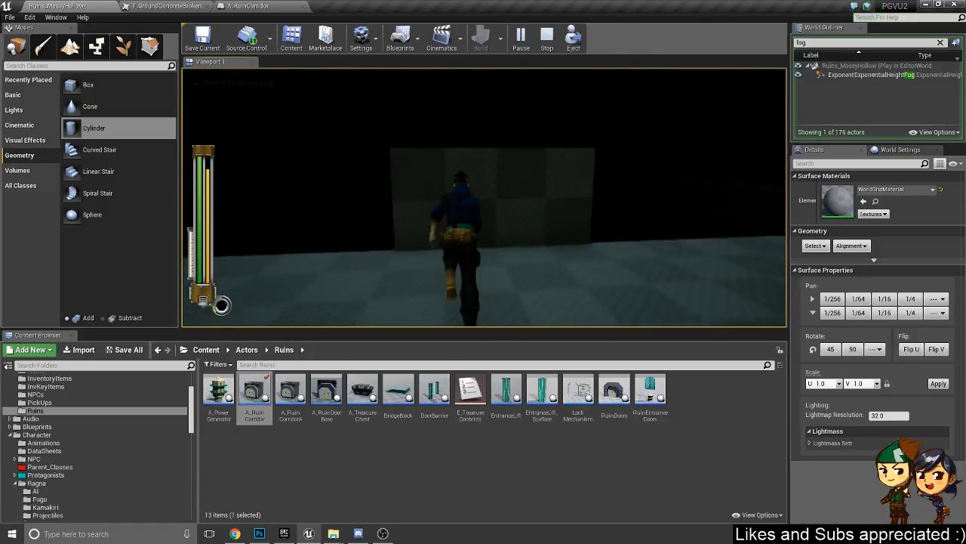
pyautogui.press('Escape')
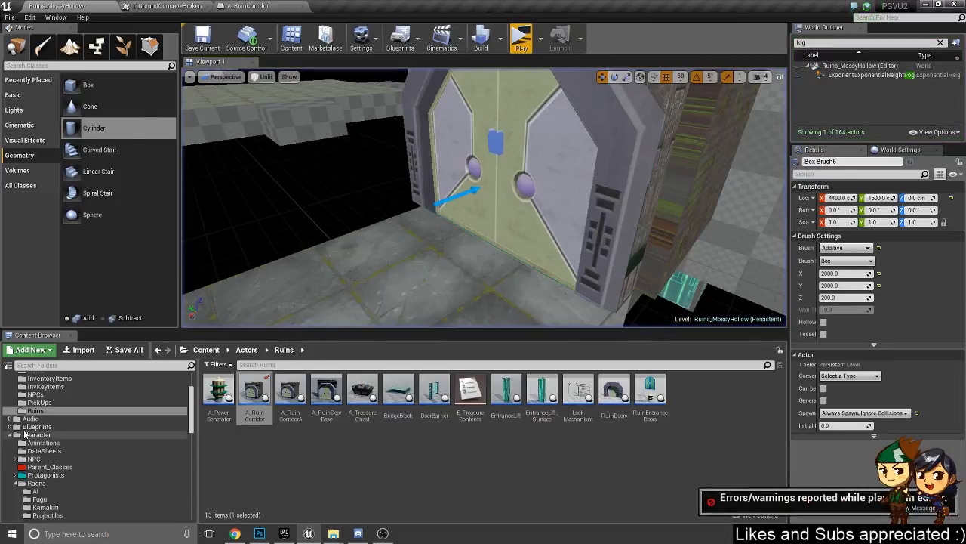
# - Browse to the Assets folder inside Actors and pick the LedgeClimbActor_T1 asset
pyautogui.scroll(3, 25, 434)
pyautogui.click(32, 387)
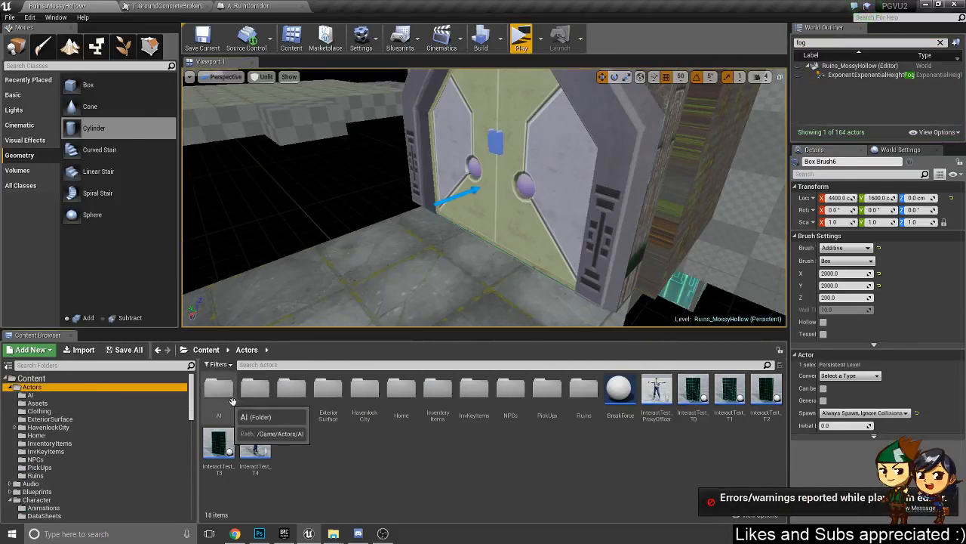
pyautogui.doubleClick(255, 391)
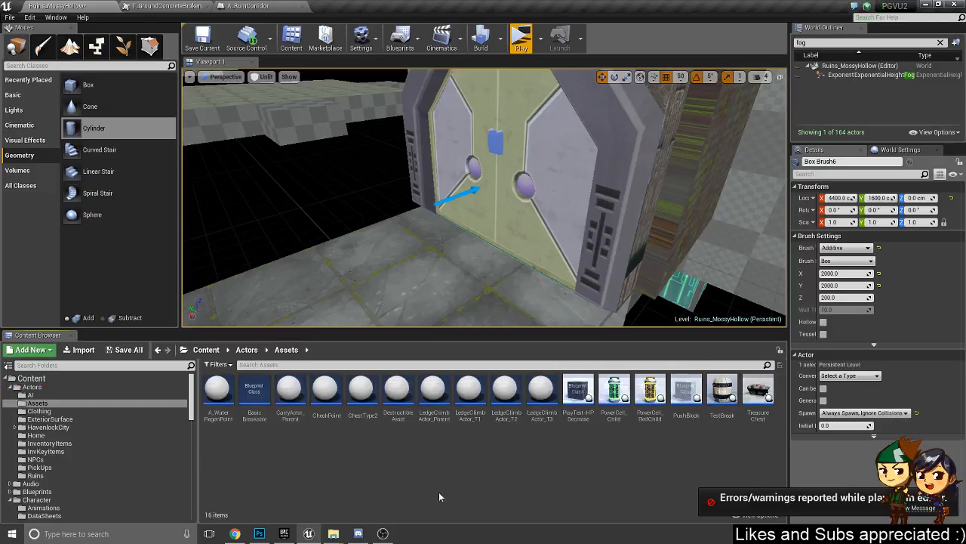
pyautogui.click(471, 394)
# - Try a LedgeClimbActor_T1 on the floor near the small box brush and remove it
pyautogui.moveTo(440, 273)
pyautogui.mouseDown(button='right')
pyautogui.moveTo(513, 253)
pyautogui.moveTo(641, 253)
pyautogui.moveTo(377, 253)
pyautogui.mouseUp(button='right')
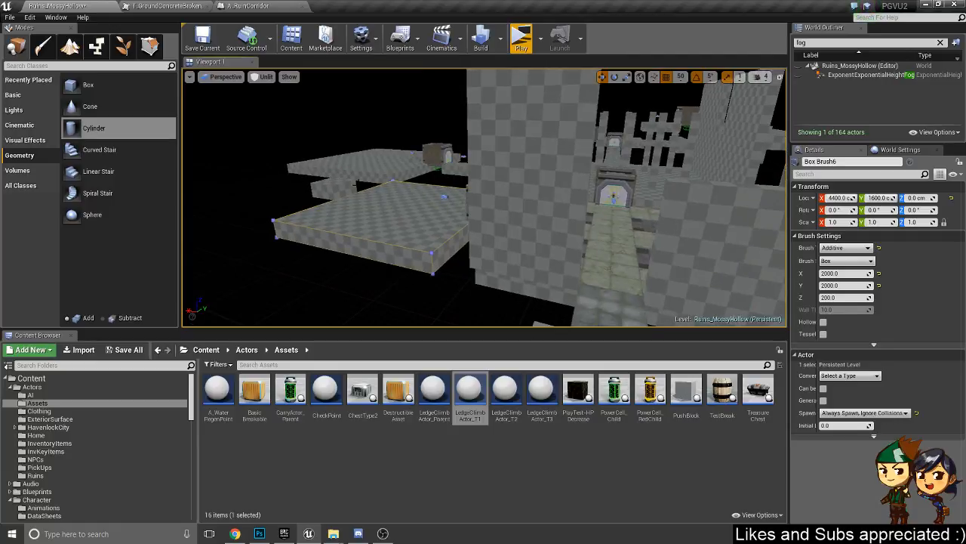
pyautogui.click(563, 219)
pyautogui.moveTo(562, 219)
pyautogui.mouseDown(button='right')
pyautogui.moveTo(536, 238)
pyautogui.moveTo(626, 230)
pyautogui.moveTo(645, 203)
pyautogui.mouseUp(button='right')
pyautogui.moveTo(469, 392); pyautogui.dragTo(527, 262)
pyautogui.press('Delete')
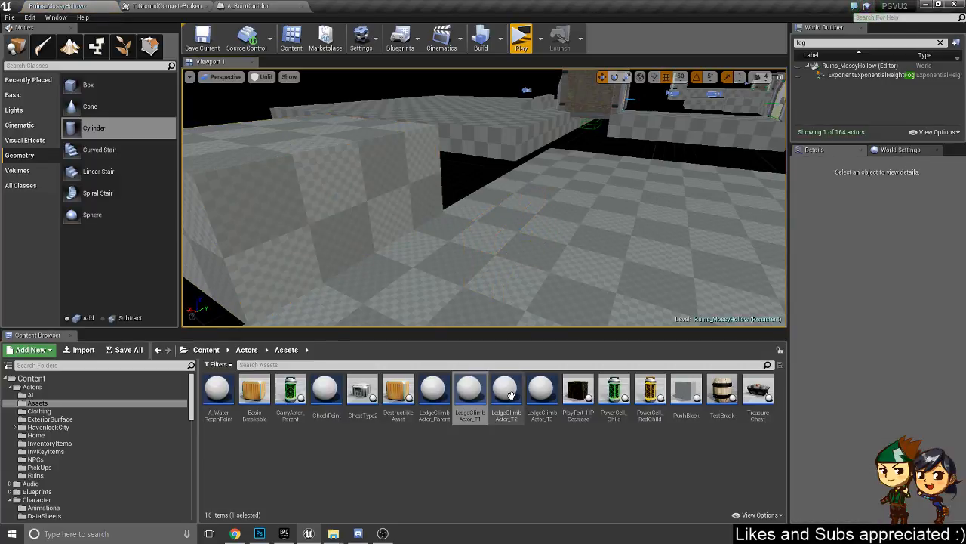
# - Place a LedgeClimbActor_T2 at the small box brush's front face at X 5400, Y 1650, Z 100
pyautogui.moveTo(510, 395); pyautogui.dragTo(411, 253)
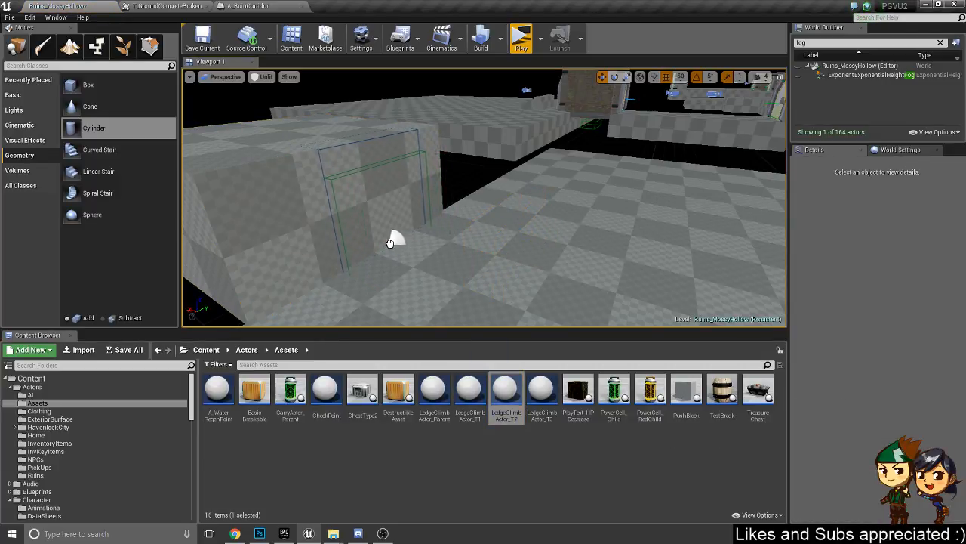
pyautogui.moveTo(388, 244); pyautogui.dragTo(388, 243)
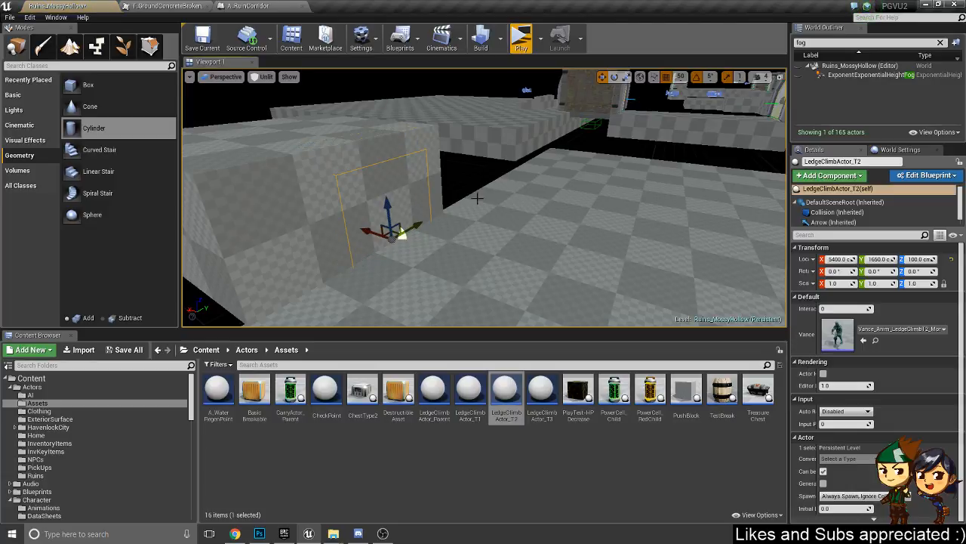
# - Playtest from the enlarged floor and climb onto the small box brush using the ledge climb actor
pyautogui.rightClick(559, 180)
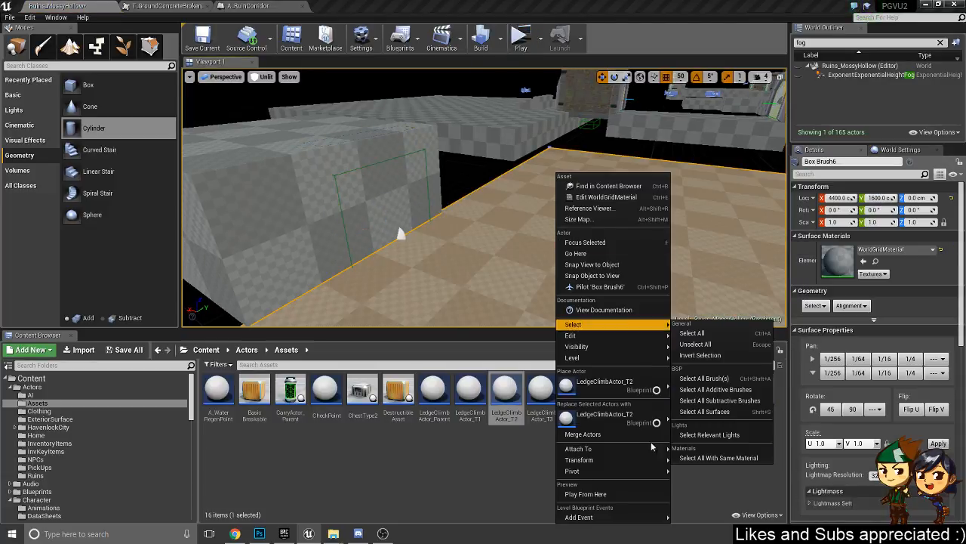
pyautogui.click(644, 487)
pyautogui.press('w')
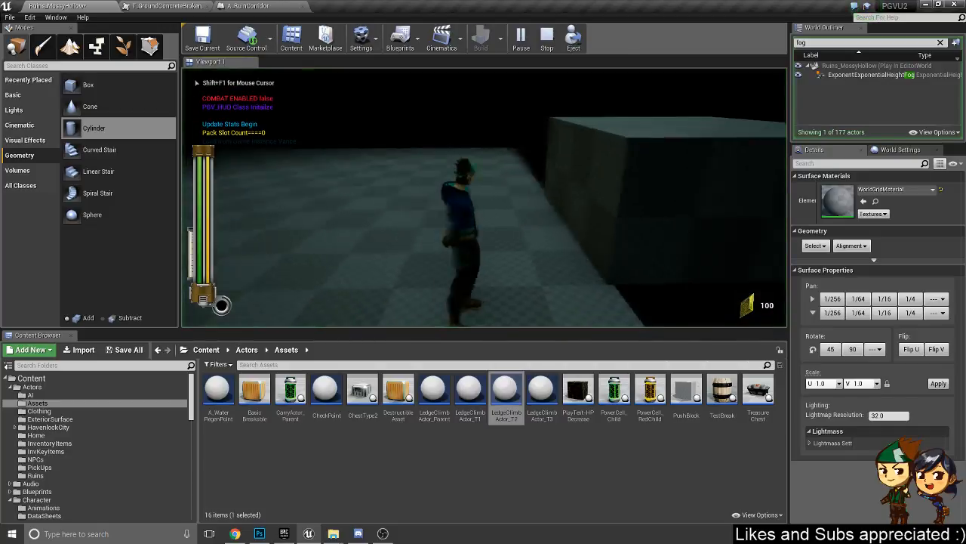
pyautogui.press('e')
pyautogui.press('w')
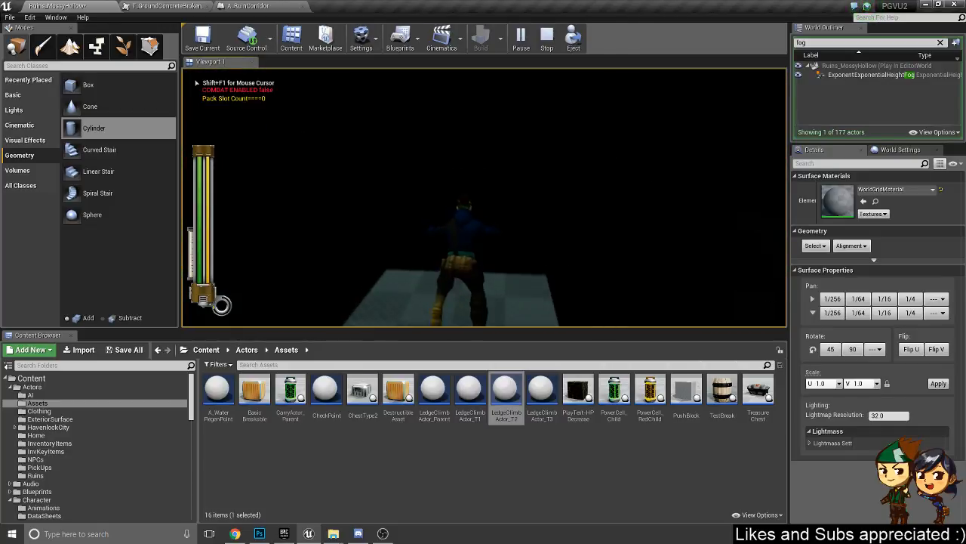
pyautogui.press('space')
pyautogui.press('w')
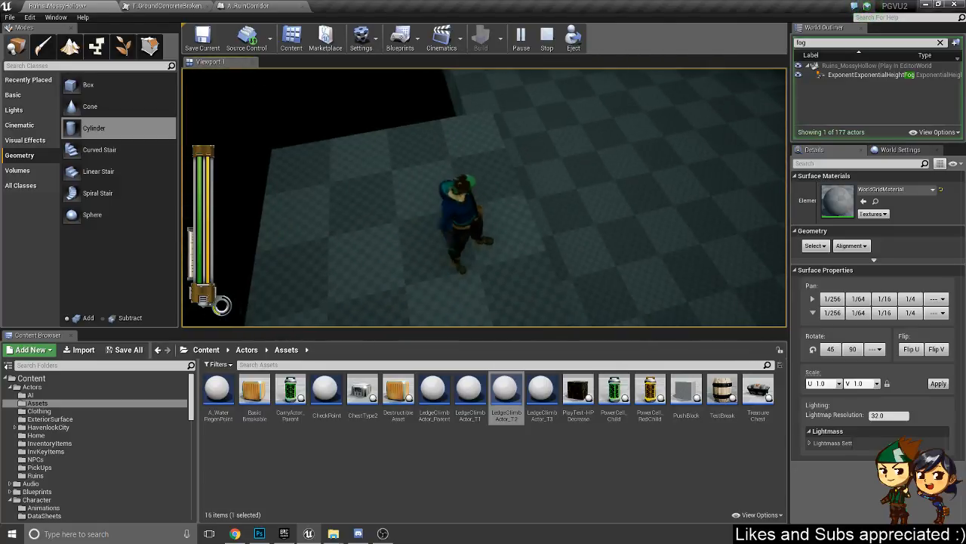
# - Walk around the box's top, return to the floor, climb the box again and end the playtest
pyautogui.press('w')
pyautogui.press('w')
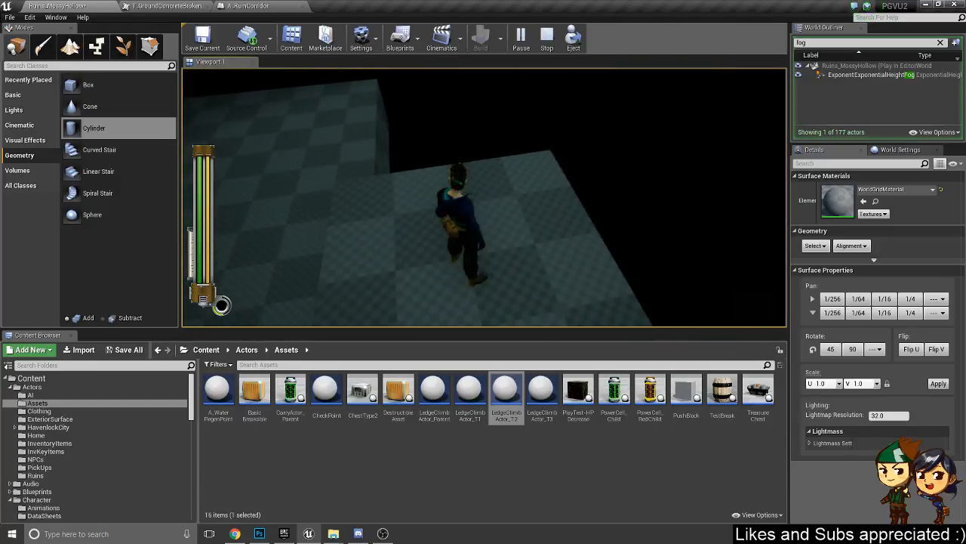
pyautogui.press('a')
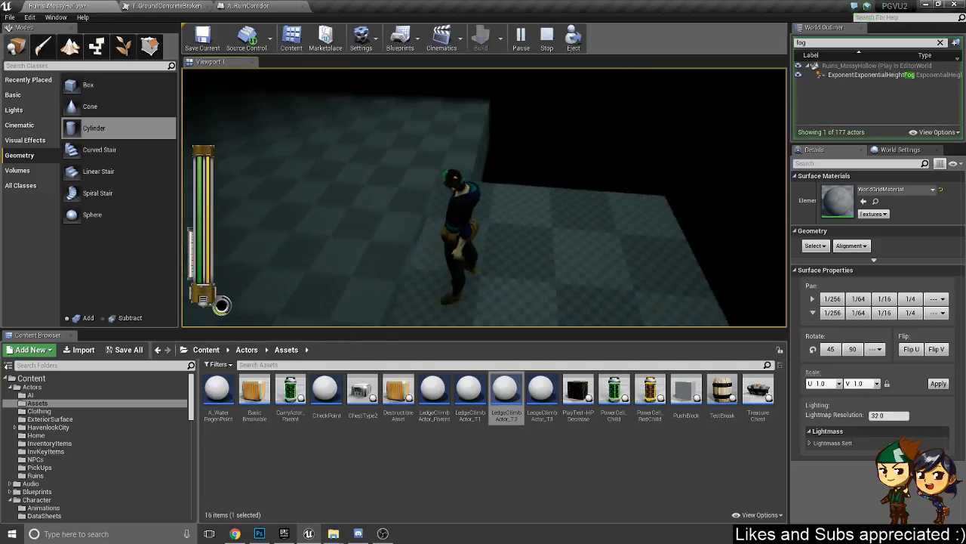
pyautogui.press('w')
pyautogui.press('d')
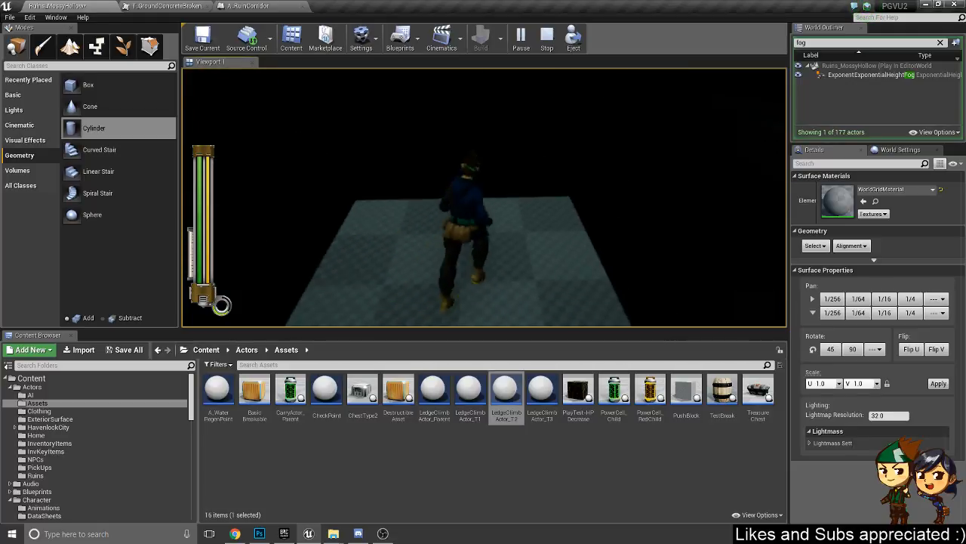
pyautogui.press('w')
pyautogui.press('d')
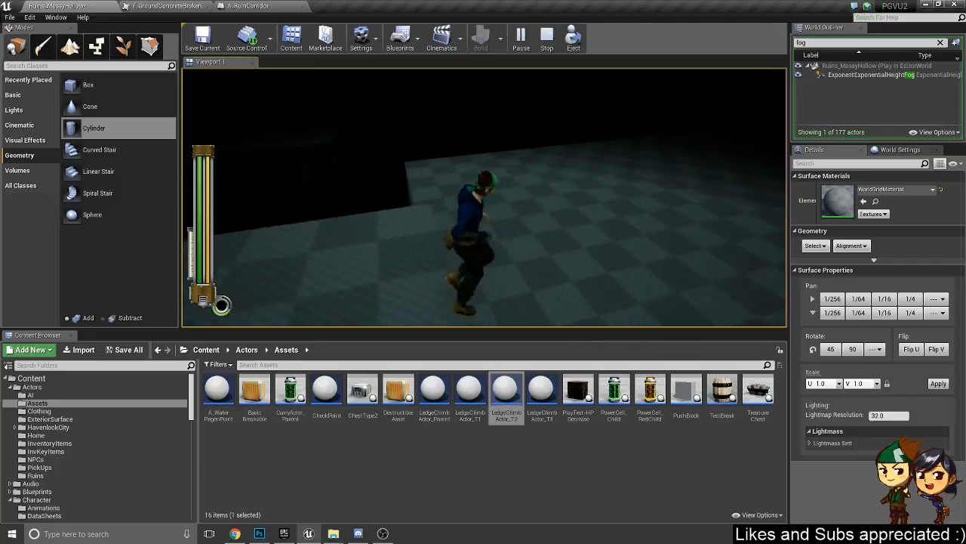
pyautogui.press('w')
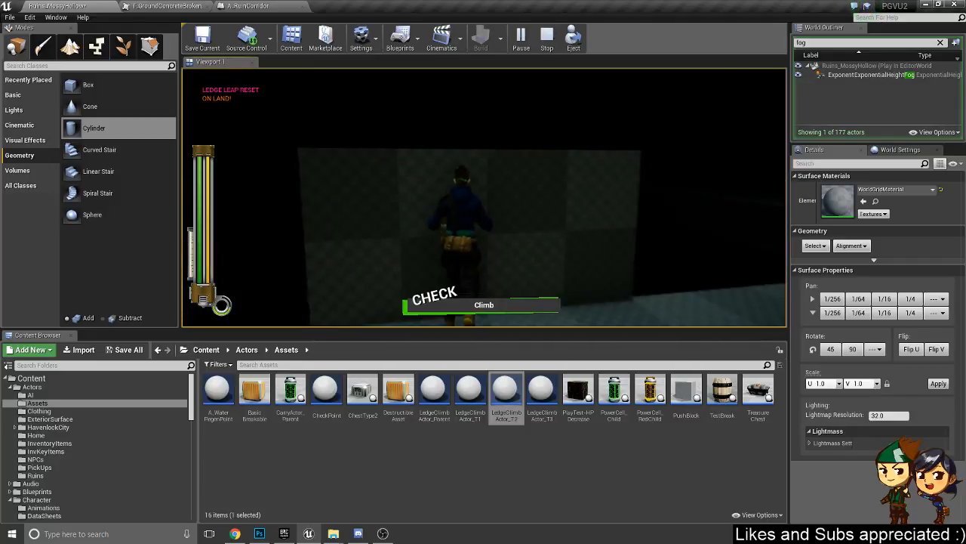
pyautogui.press('e')
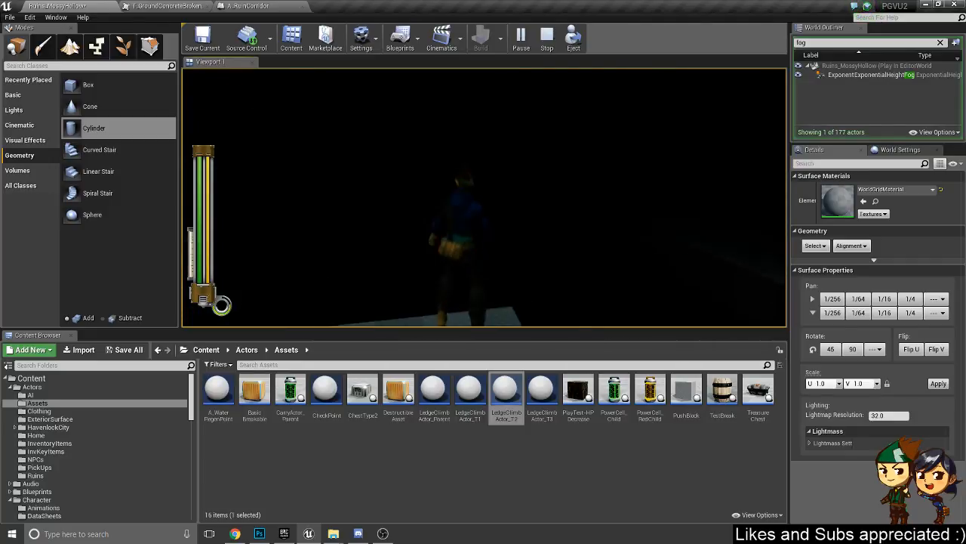
pyautogui.press('Escape')
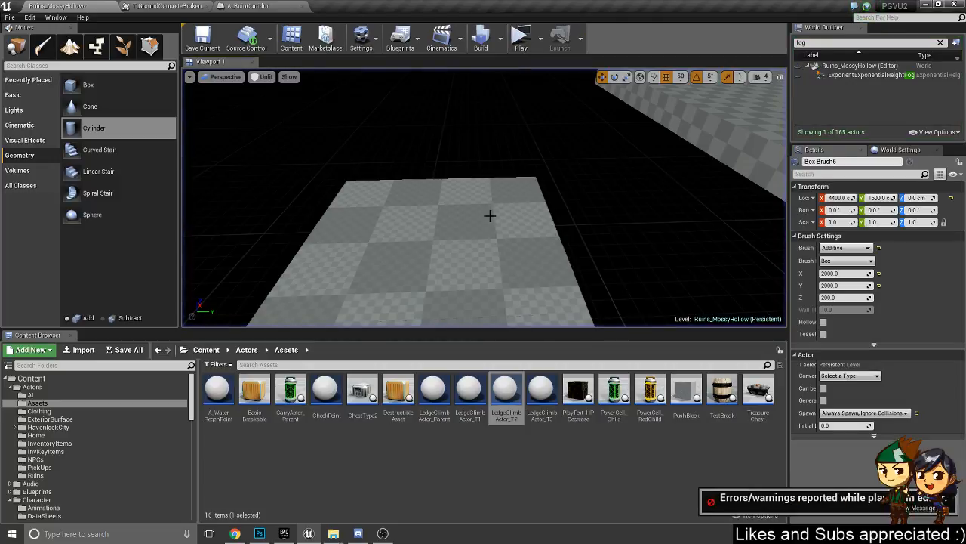
# - Move the LedgeClimbActor_T2 away from the box's front face to X 5250
pyautogui.moveTo(490, 216)
pyautogui.mouseDown(button='right')
pyautogui.moveTo(596, 226)
pyautogui.moveTo(491, 217)
pyautogui.mouseUp(button='right')
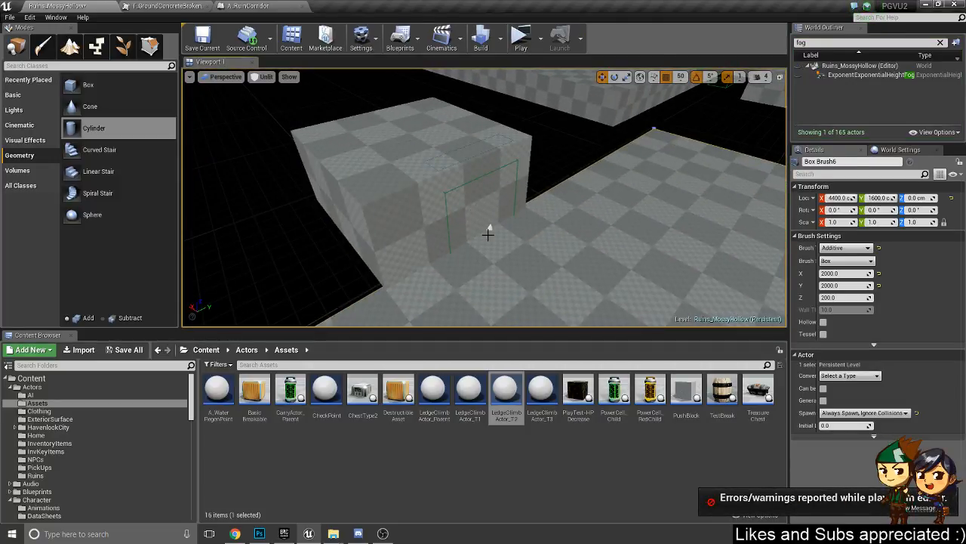
pyautogui.click(481, 230)
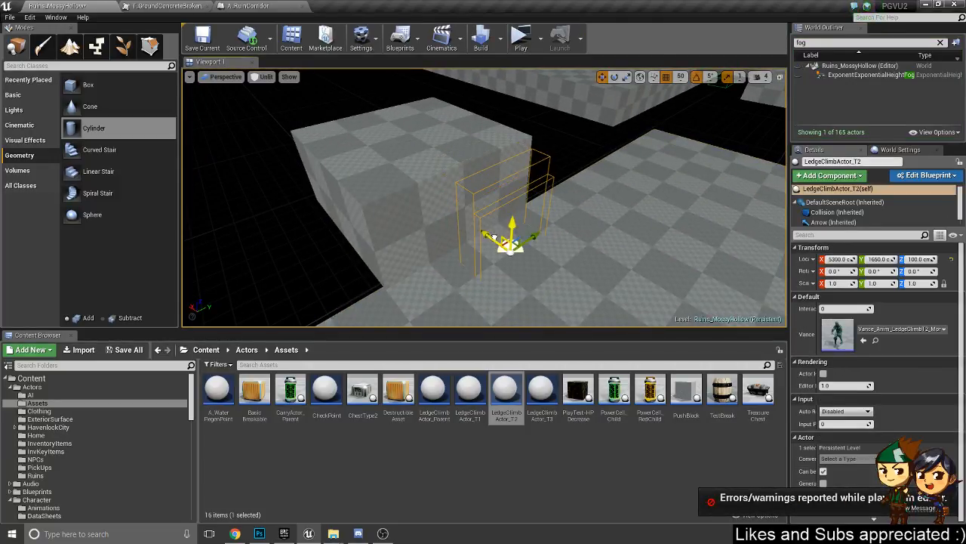
pyautogui.moveTo(475, 221); pyautogui.dragTo(430, 222, button='right')
pyautogui.moveTo(456, 152)
pyautogui.mouseDown(button='right')
pyautogui.moveTo(458, 163)
pyautogui.moveTo(456, 151)
pyautogui.mouseUp(button='right')
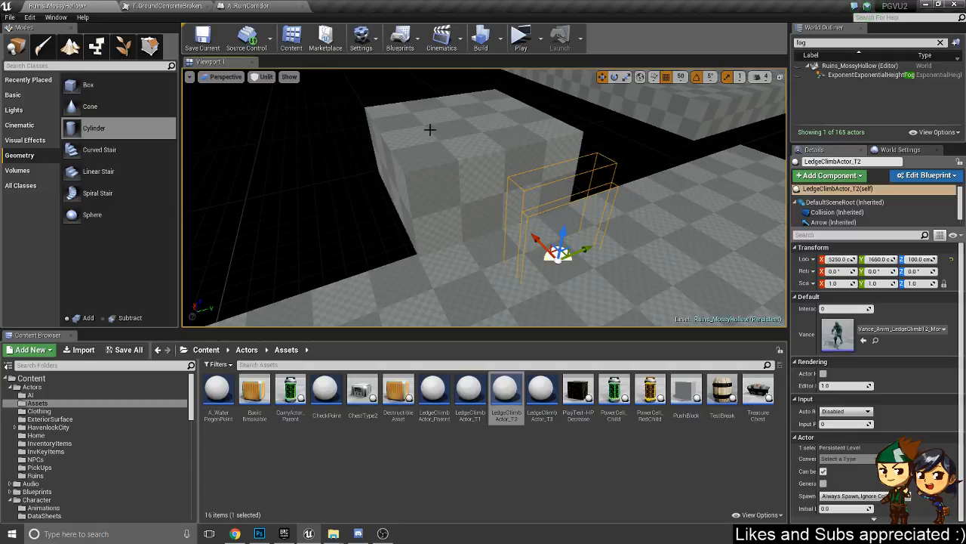
# - Delete the ledge climb actor and set the small box brush's Y size to 2000 to span the floor's far edge
pyautogui.click(468, 165)
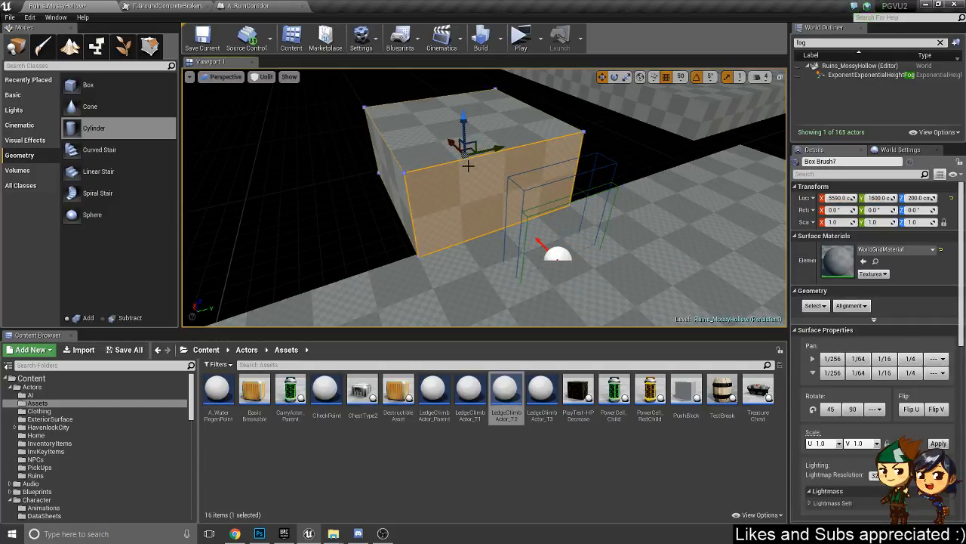
pyautogui.moveTo(468, 166)
pyautogui.mouseDown(button='right')
pyautogui.moveTo(505, 174)
pyautogui.moveTo(470, 173)
pyautogui.moveTo(490, 167)
pyautogui.moveTo(485, 144)
pyautogui.moveTo(425, 153)
pyautogui.moveTo(488, 143)
pyautogui.moveTo(522, 168)
pyautogui.moveTo(506, 177)
pyautogui.mouseUp(button='right')
pyautogui.moveTo(461, 216); pyautogui.dragTo(396, 212, button='right')
pyautogui.moveTo(548, 215); pyautogui.dragTo(544, 214, button='right')
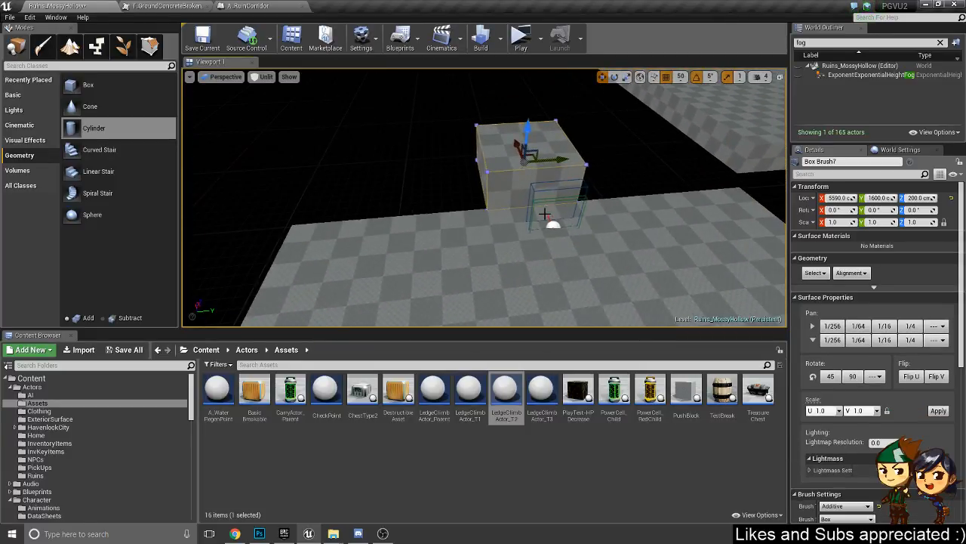
pyautogui.click(523, 170)
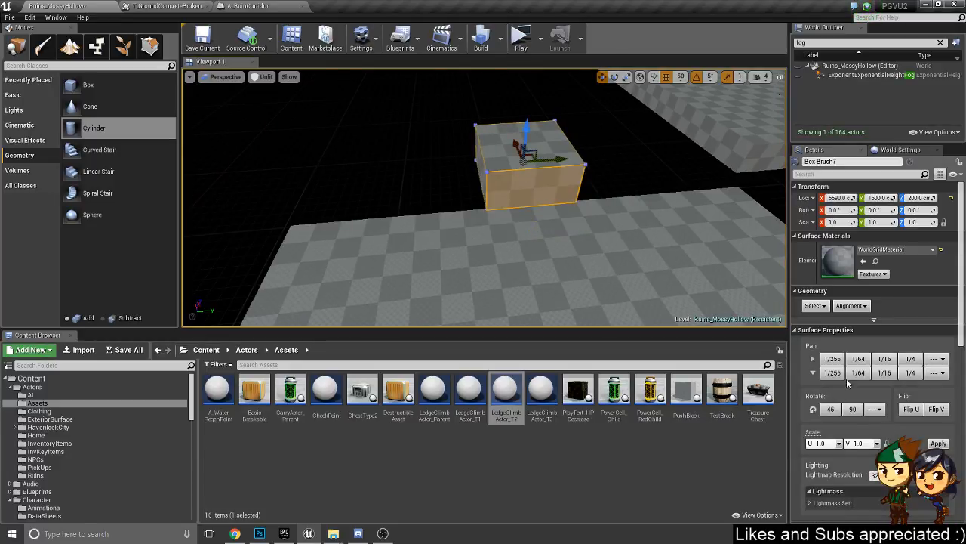
pyautogui.scroll(-5, 847, 393)
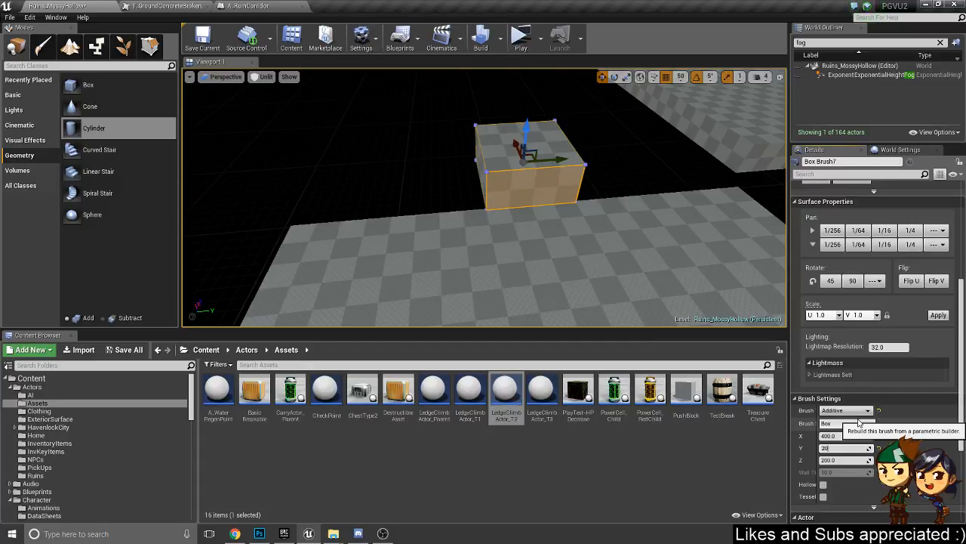
pyautogui.press('Return')
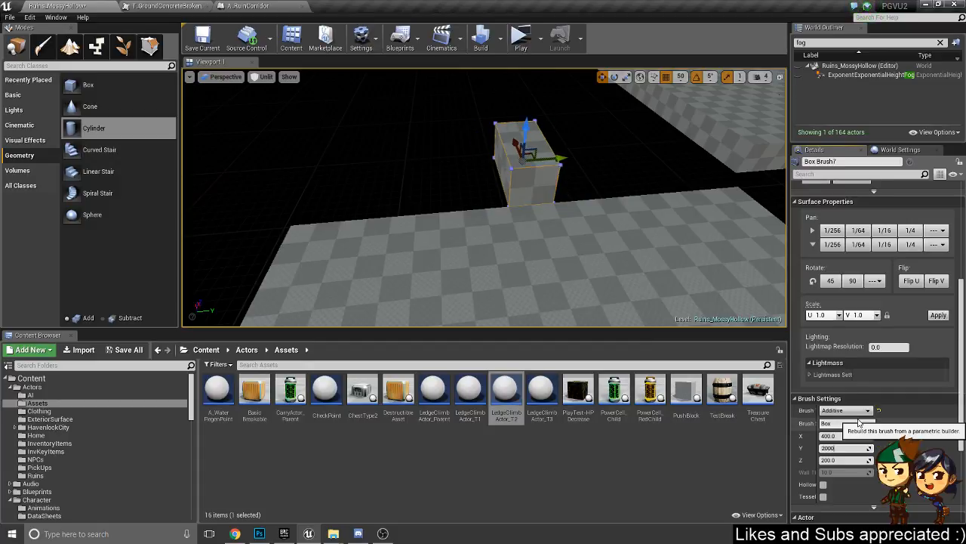
pyautogui.press('Return')
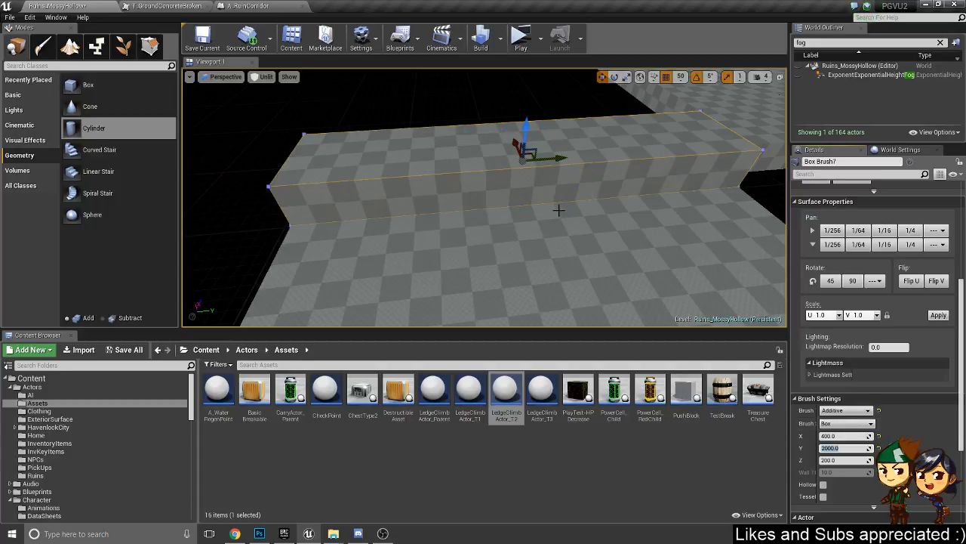
# - Duplicate the angled wall brush from the neighbouring tiled room and place the copy at the raised ledge's corner, at about X 5535, Y 665
pyautogui.moveTo(559, 210)
pyautogui.mouseDown(button='right')
pyautogui.moveTo(378, 227)
pyautogui.moveTo(412, 227)
pyautogui.mouseUp(button='right')
pyautogui.click(386, 198)
pyautogui.moveTo(474, 164); pyautogui.dragTo(545, 163, button='right')
pyautogui.keyDown('alt'); pyautogui.moveTo(308, 201); pyautogui.dragTo(724, 160); pyautogui.keyUp('alt')
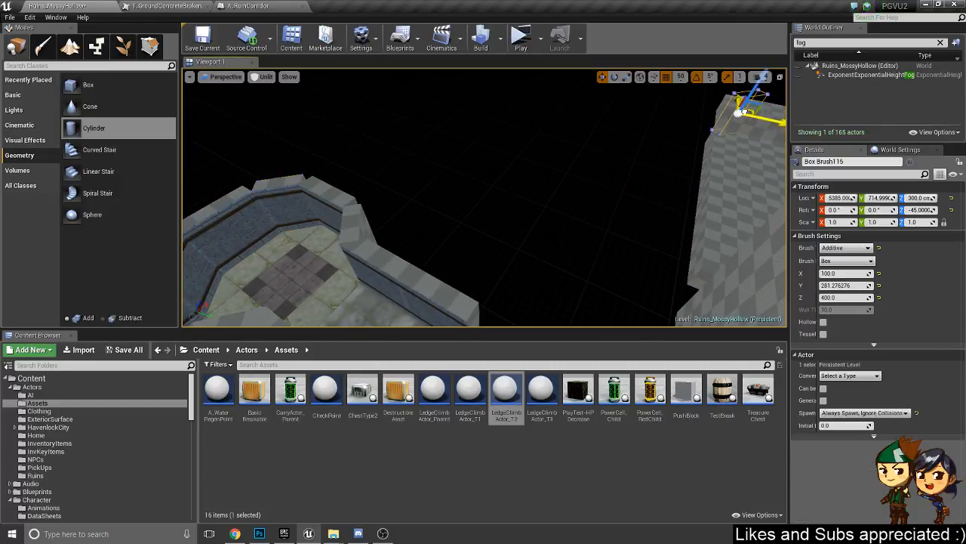
pyautogui.press('f')
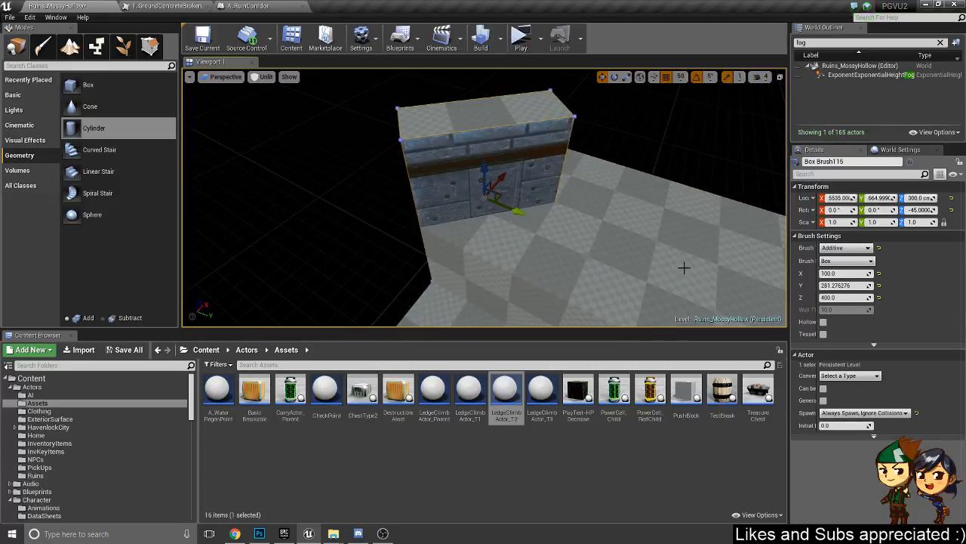
# - Lengthen the copied angled wall brush to a Y size of about 600
pyautogui.moveTo(685, 260)
pyautogui.mouseDown(button='right')
pyautogui.moveTo(668, 245)
pyautogui.moveTo(685, 260)
pyautogui.mouseUp(button='right')
pyautogui.moveTo(603, 180)
pyautogui.mouseDown(button='right')
pyautogui.moveTo(635, 173)
pyautogui.moveTo(604, 180)
pyautogui.mouseUp(button='right')
pyautogui.moveTo(828, 286)
pyautogui.mouseDown()
pyautogui.moveTo(875, 286)
pyautogui.moveTo(846, 286)
pyautogui.mouseUp()
# - Move the lengthened angled wall brush inward along the raised ledge to about Y 800
pyautogui.moveTo(355, 229); pyautogui.dragTo(453, 245, button='right')
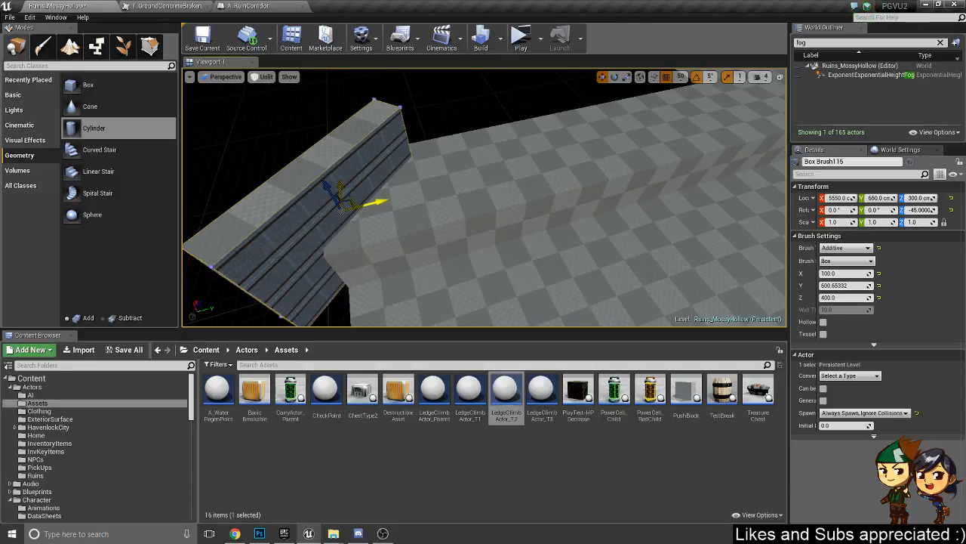
pyautogui.moveTo(353, 203)
pyautogui.mouseDown()
pyautogui.moveTo(402, 190)
pyautogui.moveTo(386, 187)
pyautogui.mouseUp()
pyautogui.moveTo(426, 214)
pyautogui.mouseDown(button='right')
pyautogui.moveTo(498, 217)
pyautogui.moveTo(391, 230)
pyautogui.mouseUp(button='right')
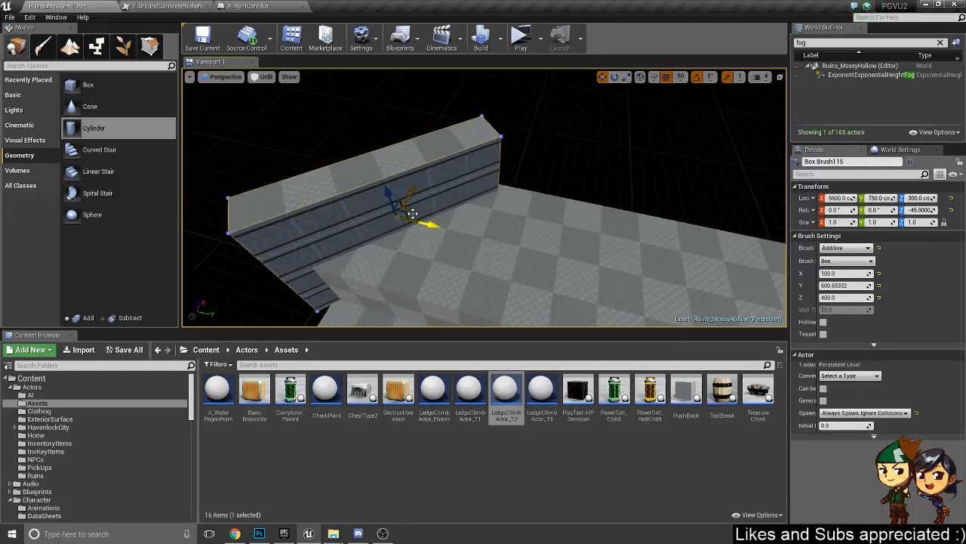
pyautogui.moveTo(418, 213); pyautogui.dragTo(425, 207)
pyautogui.moveTo(426, 207)
pyautogui.mouseDown(button='right')
pyautogui.moveTo(411, 211)
pyautogui.moveTo(498, 219)
pyautogui.moveTo(490, 224)
pyautogui.moveTo(515, 198)
pyautogui.mouseUp(button='right')
pyautogui.moveTo(422, 234)
pyautogui.mouseDown(button='right')
pyautogui.moveTo(400, 248)
pyautogui.moveTo(371, 240)
pyautogui.moveTo(445, 253)
pyautogui.mouseUp(button='right')
# - Try raising the full-width ledge brush to Z 250, and undo the move
pyautogui.click(572, 171)
pyautogui.moveTo(572, 171); pyautogui.dragTo(644, 142, button='right')
pyautogui.moveTo(644, 142); pyautogui.dragTo(643, 133)
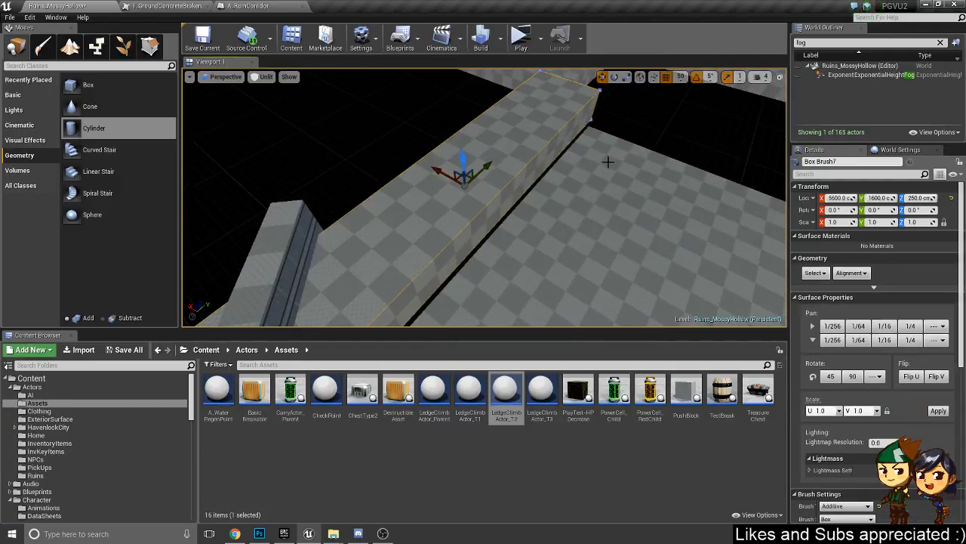
pyautogui.hotkey('ctrl', 'z')
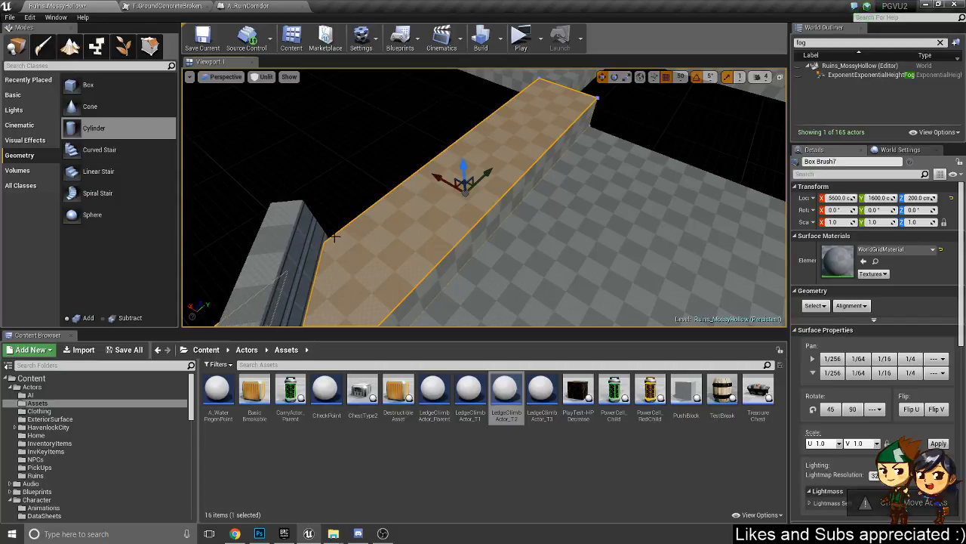
# - Duplicate the ledge brush as a second tier at X 6000, Z 400 and set the copy's Y size to 1200
pyautogui.moveTo(435, 173)
pyautogui.keyDown('alt'); pyautogui.mouseDown()
pyautogui.moveTo(375, 160)
pyautogui.moveTo(394, 91)
pyautogui.moveTo(401, 99)
pyautogui.mouseUp(); pyautogui.keyUp('alt')
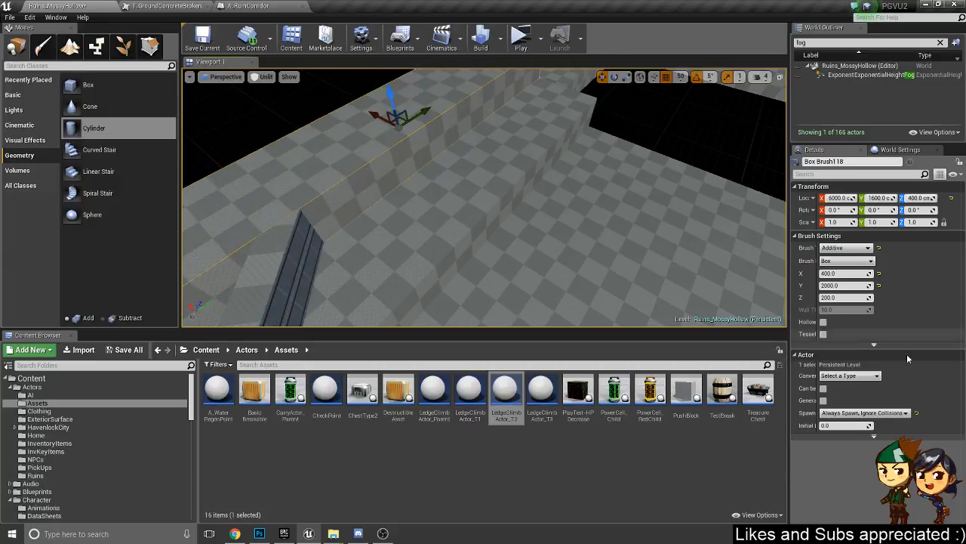
pyautogui.click(838, 285)
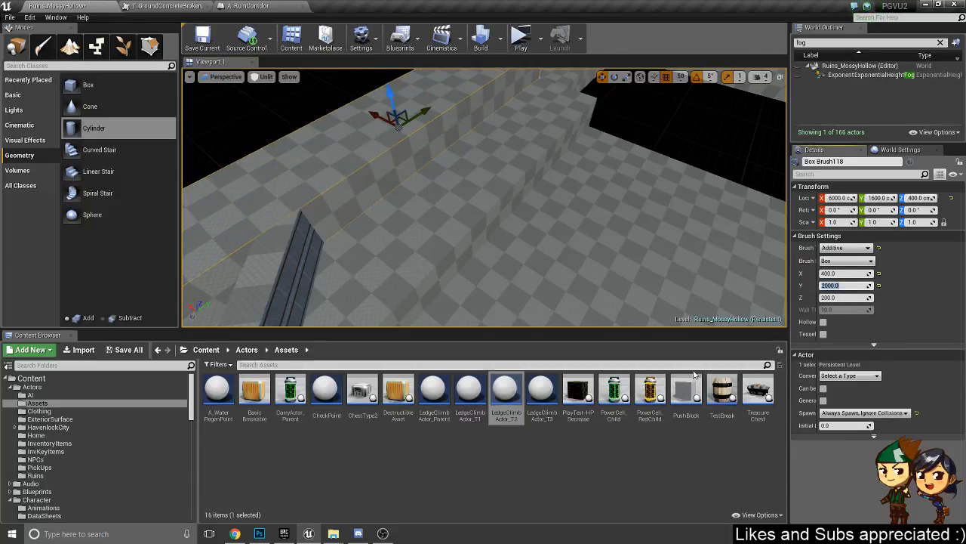
pyautogui.moveTo(346, 195)
pyautogui.mouseDown(button='right')
pyautogui.moveTo(264, 181)
pyautogui.moveTo(260, 216)
pyautogui.moveTo(226, 207)
pyautogui.moveTo(238, 198)
pyautogui.mouseUp(button='right')
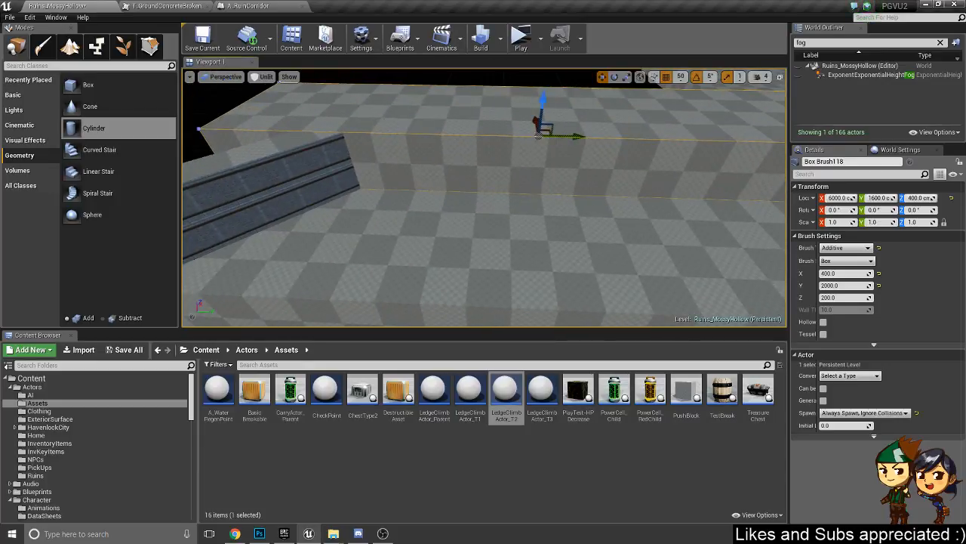
pyautogui.click(844, 283)
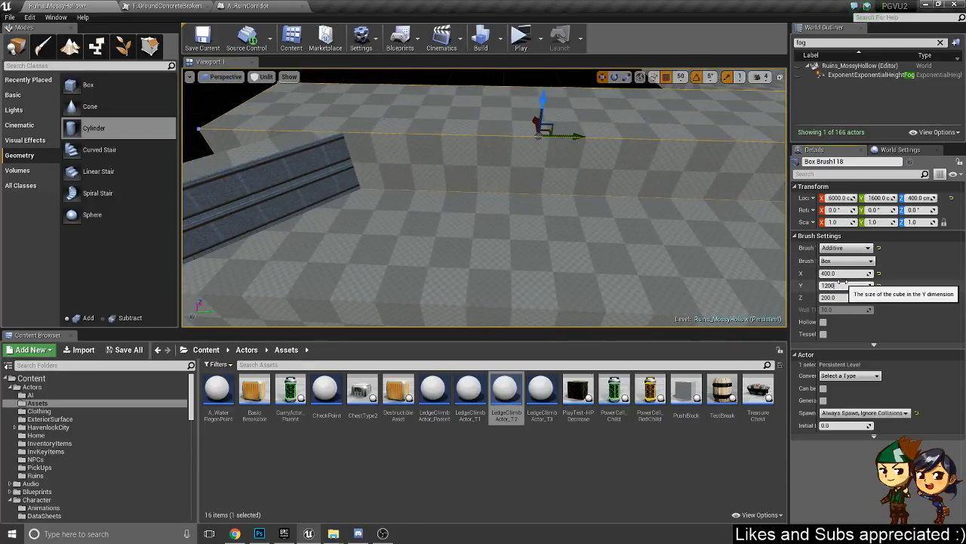
pyautogui.write('1200')
pyautogui.press('Return')
# - Shift the angled wall brush to X 5650, Y 750 so it meets the upper tier
pyautogui.moveTo(503, 167)
pyautogui.mouseDown(button='right')
pyautogui.moveTo(445, 196)
pyautogui.moveTo(490, 161)
pyautogui.mouseUp(button='right')
pyautogui.click(442, 133)
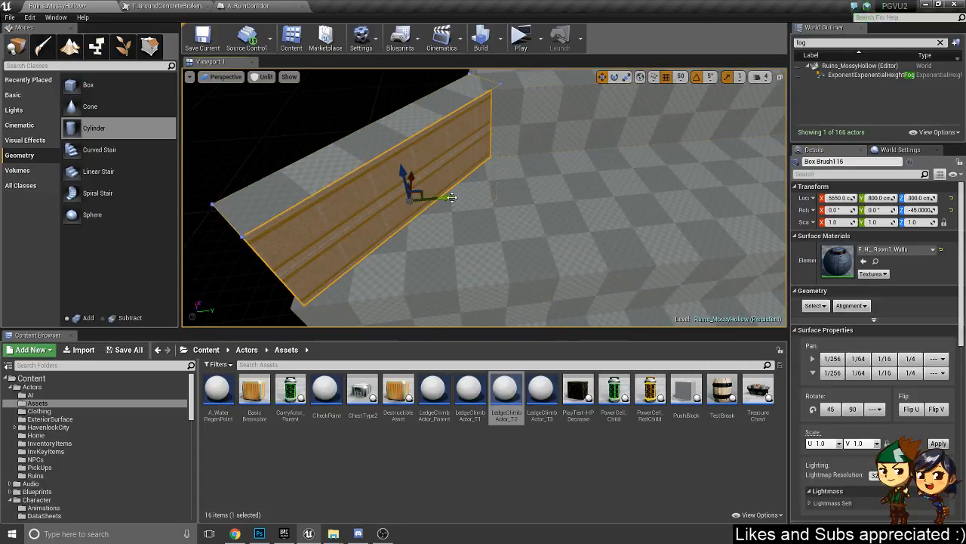
pyautogui.moveTo(436, 199); pyautogui.dragTo(434, 202)
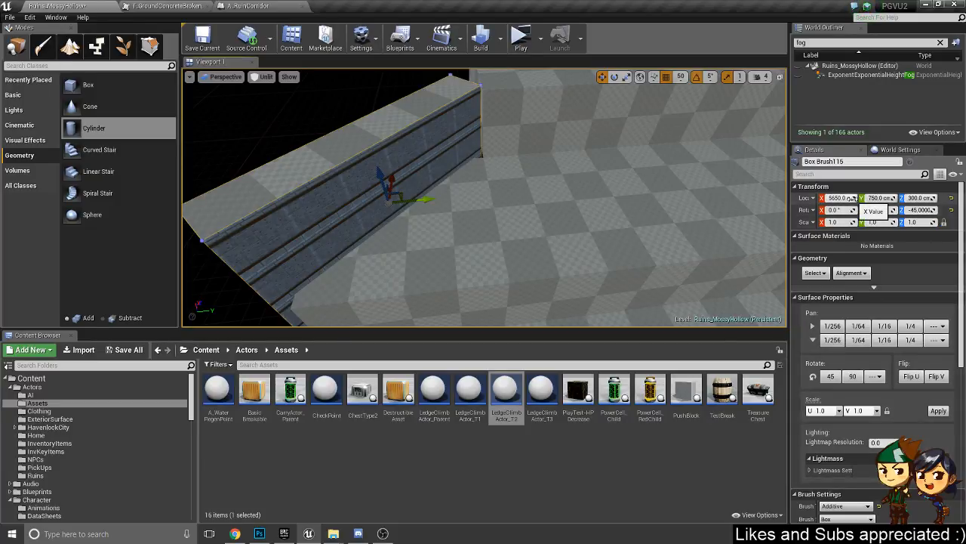
# - Set the position grid snap to 10 and fine-tune the angled wall brush to X 5620, Y 750
pyautogui.moveTo(589, 212); pyautogui.dragTo(577, 127, button='right')
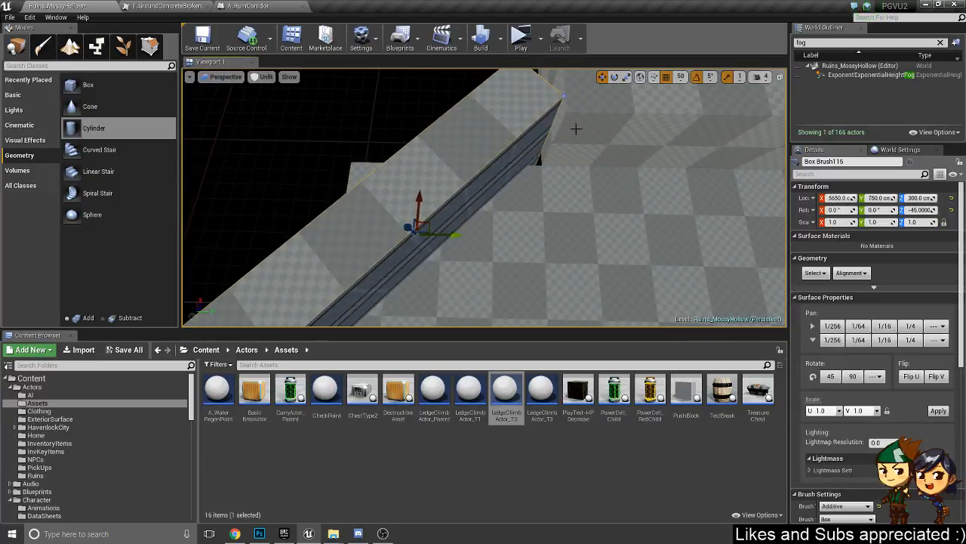
pyautogui.click(680, 76)
pyautogui.click(683, 119)
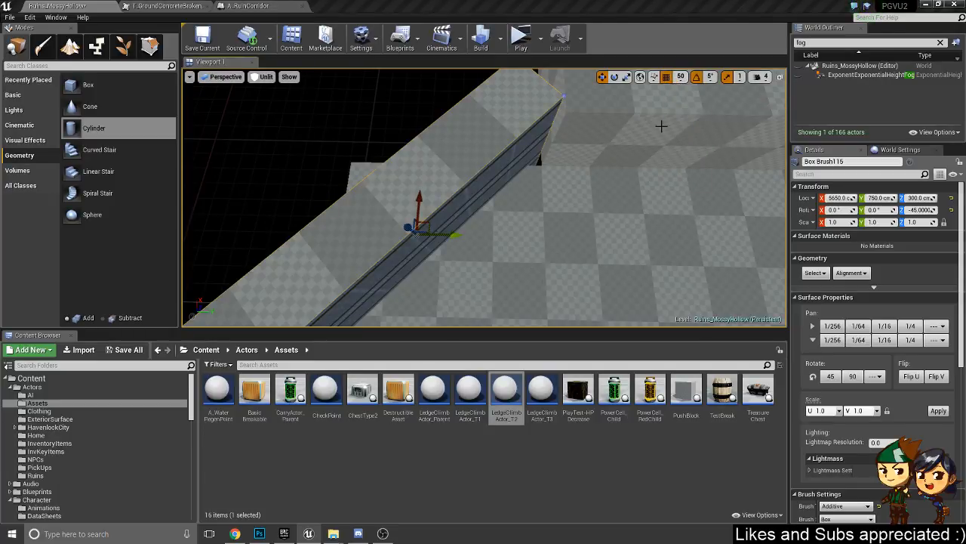
pyautogui.moveTo(456, 234); pyautogui.dragTo(458, 234)
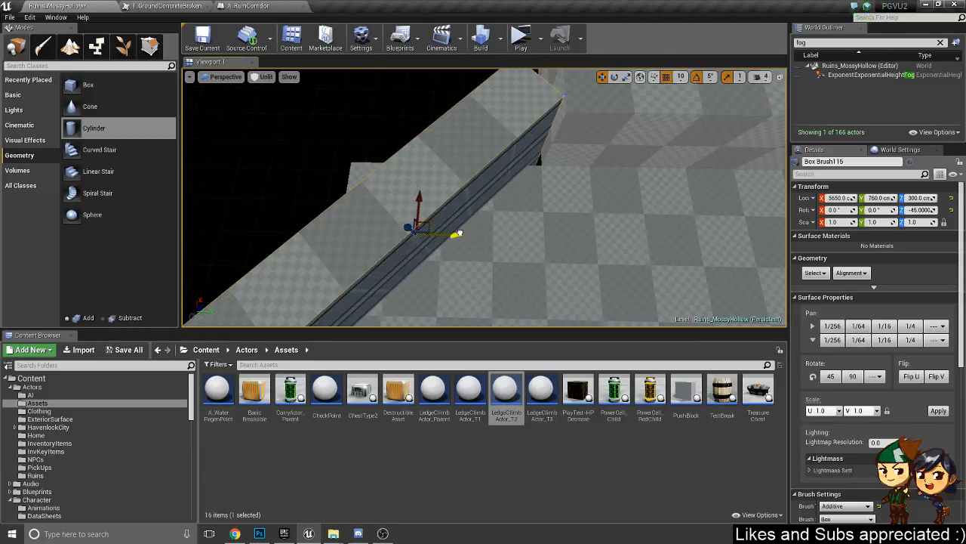
pyautogui.moveTo(419, 200); pyautogui.dragTo(420, 217)
pyautogui.moveTo(576, 224)
pyautogui.mouseDown(button='right')
pyautogui.moveTo(491, 226)
pyautogui.moveTo(495, 261)
pyautogui.moveTo(525, 245)
pyautogui.mouseUp(button='right')
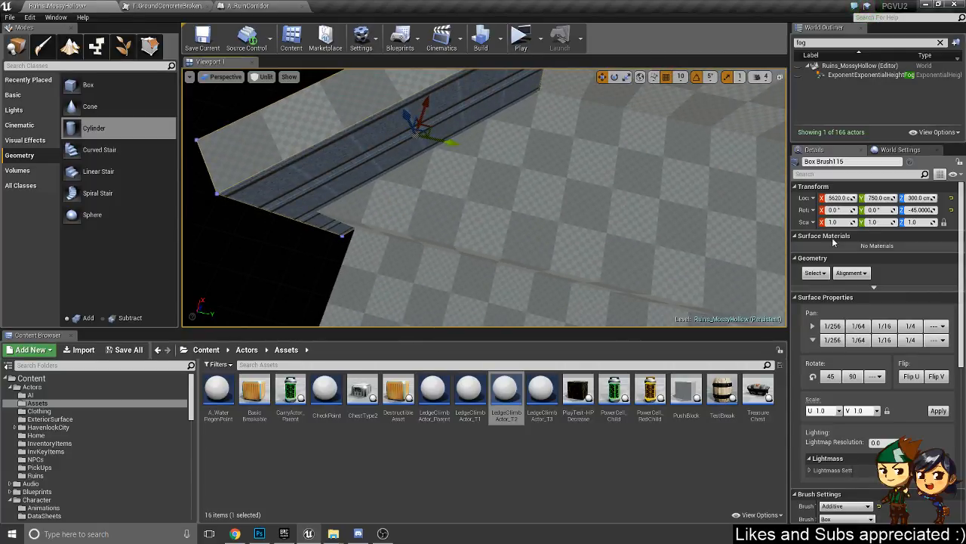
# - Try an X location of 5000 for the angled wall brush, and undo it
pyautogui.click(845, 199)
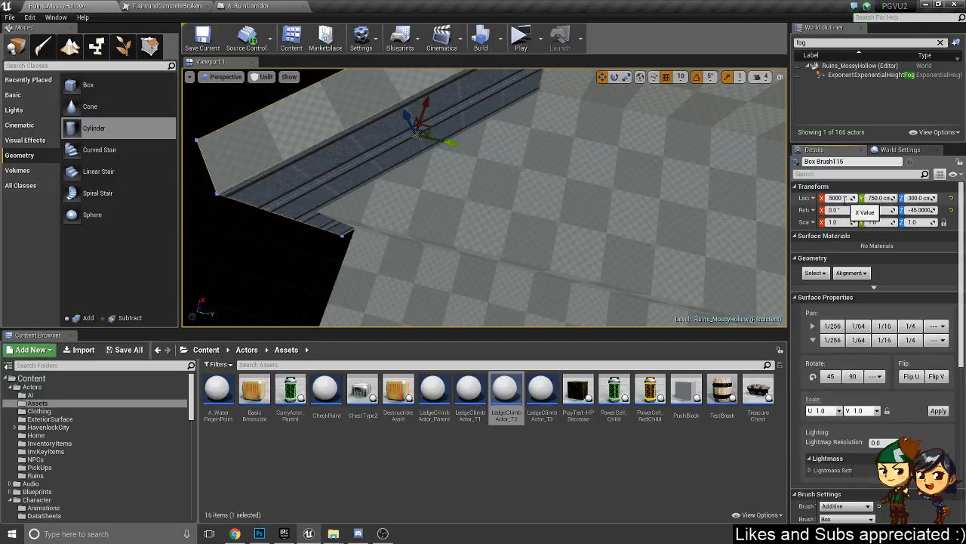
pyautogui.write('5000')
pyautogui.press('Return')
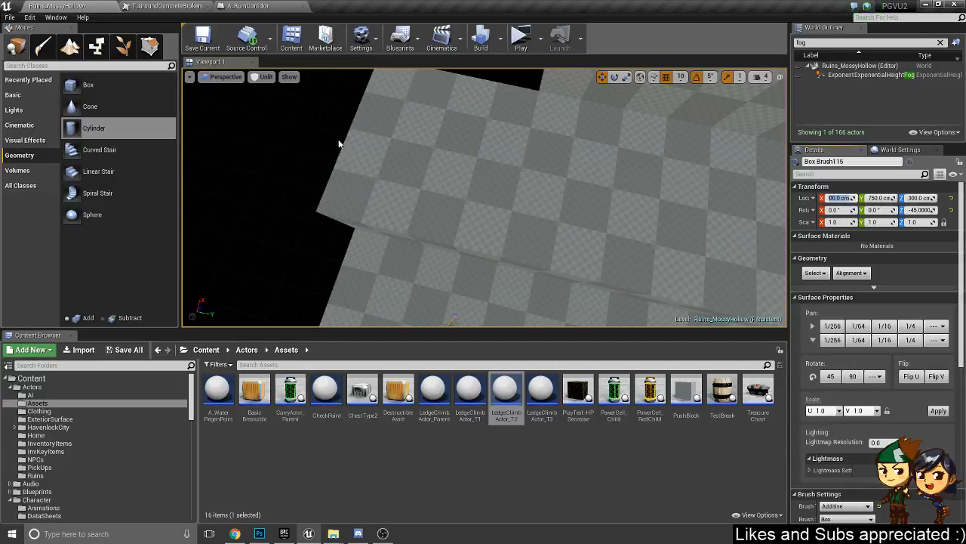
pyautogui.moveTo(339, 143); pyautogui.dragTo(330, 134, button='right')
pyautogui.hotkey('ctrl', 'z')
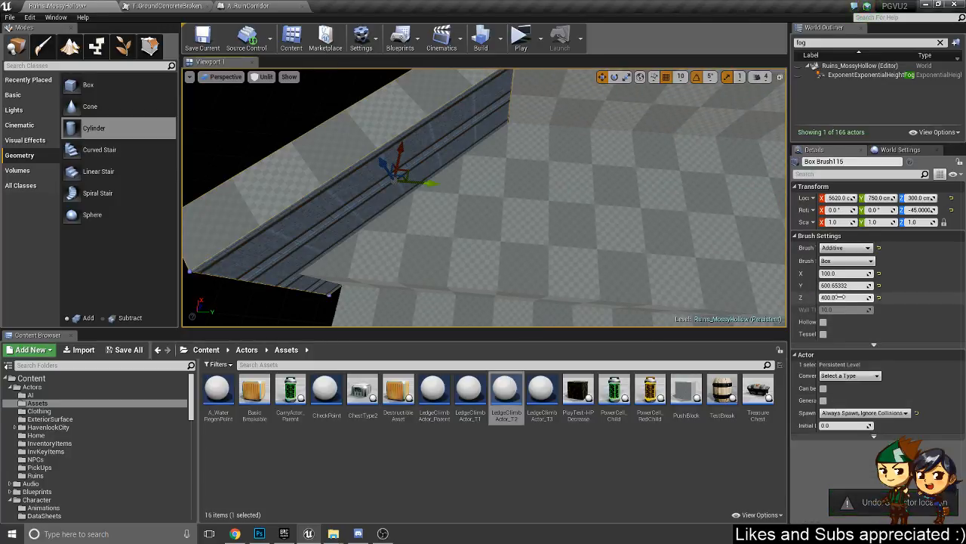
# - Try a Y size of 500 on the angled wall brush, and settle on 600
pyautogui.click(849, 285)
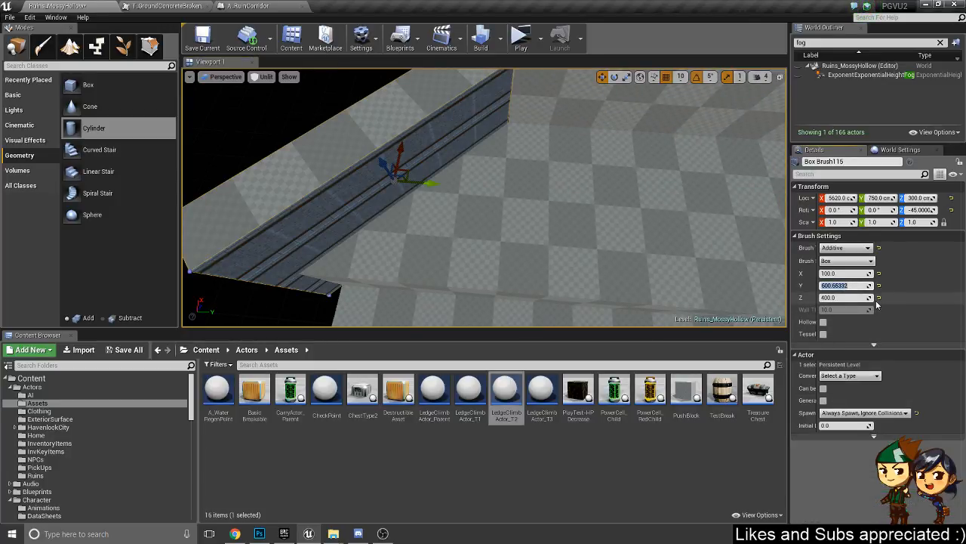
pyautogui.write('500')
pyautogui.press('Return')
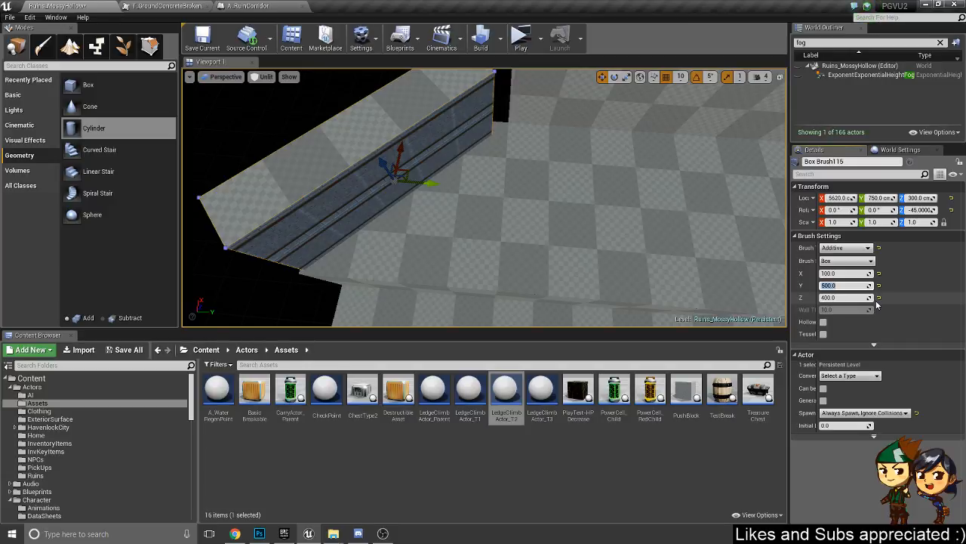
pyautogui.write('600')
pyautogui.press('Return')
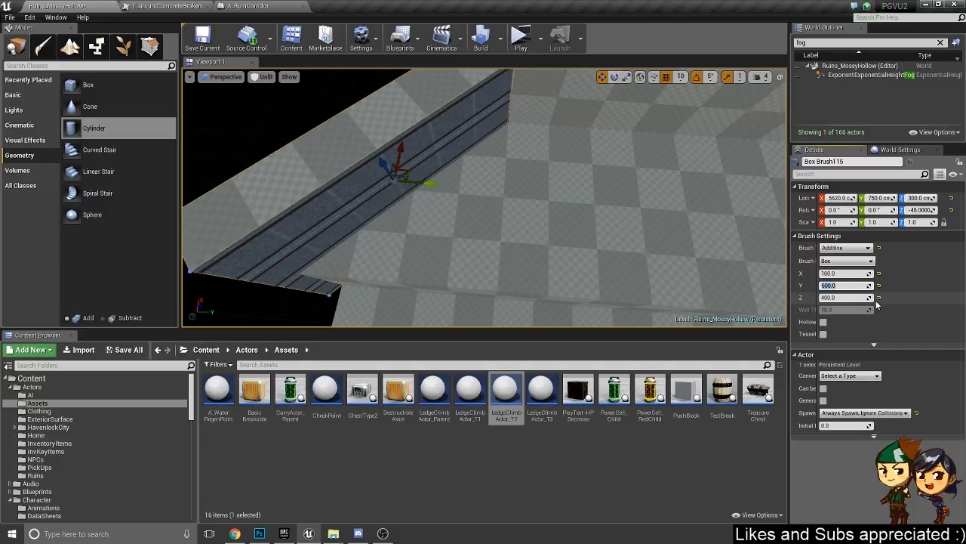
# - Duplicate the angled wall brush and rotate the copy to a Z rotation of 45°
pyautogui.moveTo(724, 171)
pyautogui.mouseDown(button='right')
pyautogui.moveTo(755, 147)
pyautogui.moveTo(815, 143)
pyautogui.moveTo(698, 193)
pyautogui.moveTo(664, 227)
pyautogui.moveTo(661, 193)
pyautogui.moveTo(679, 204)
pyautogui.mouseUp(button='right')
pyautogui.moveTo(538, 157)
pyautogui.mouseDown(button='right')
pyautogui.moveTo(573, 175)
pyautogui.moveTo(525, 193)
pyautogui.moveTo(529, 161)
pyautogui.moveTo(538, 157)
pyautogui.moveTo(521, 151)
pyautogui.mouseUp(button='right')
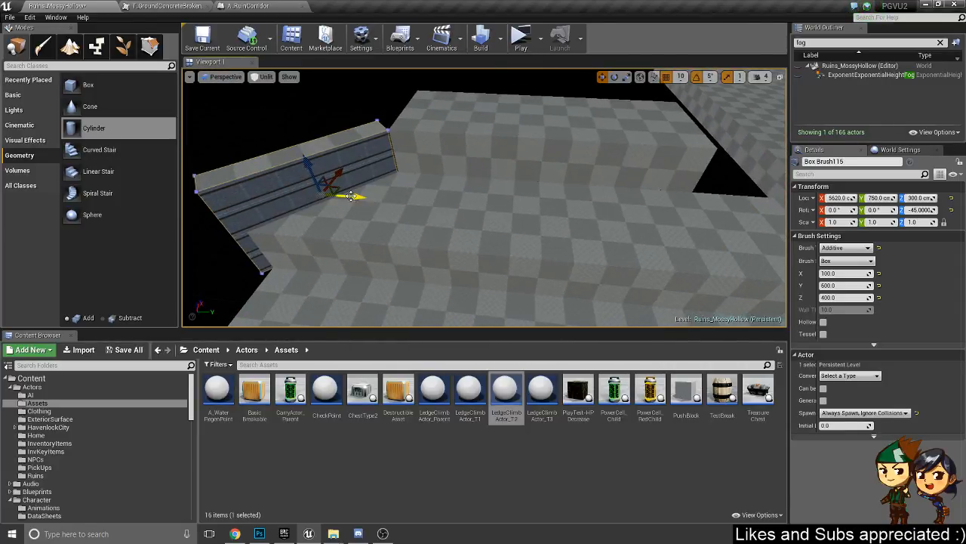
pyautogui.click(366, 169)
pyautogui.moveTo(387, 200); pyautogui.dragTo(281, 255, button='right')
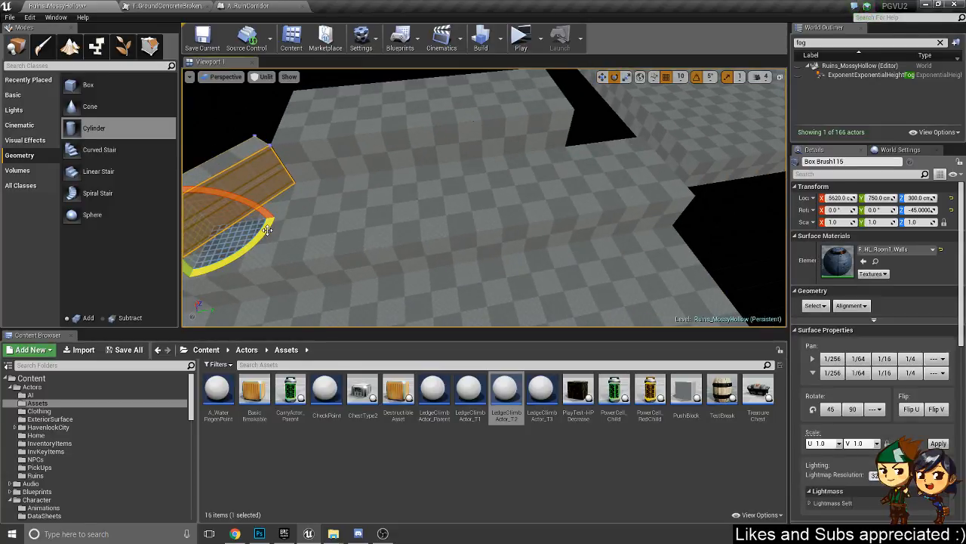
pyautogui.keyDown('alt'); pyautogui.moveTo(267, 230); pyautogui.dragTo(251, 253); pyautogui.keyUp('alt')
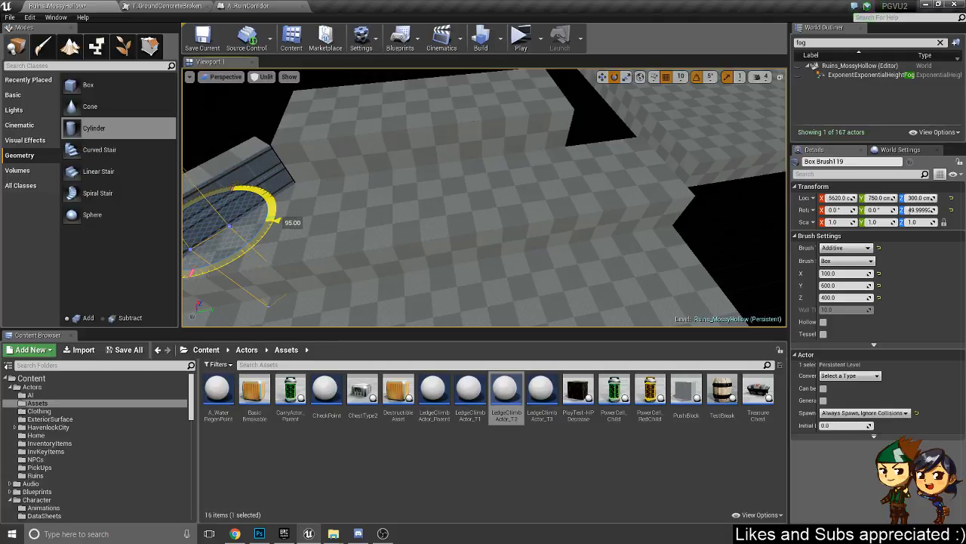
pyautogui.press('f')
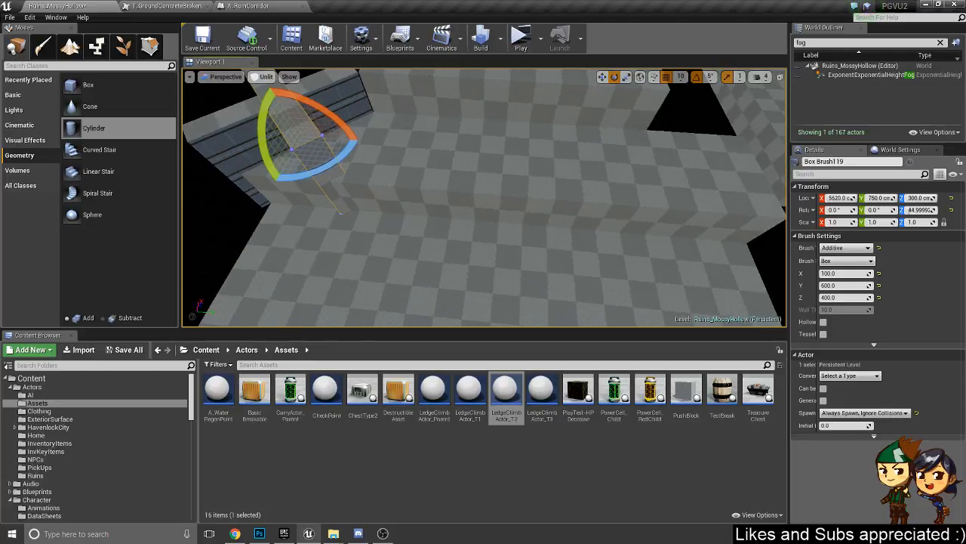
# - Move the rotated wall copy to the ledge's opposite end at Y 2440
pyautogui.moveTo(475, 195)
pyautogui.mouseDown()
pyautogui.moveTo(783, 215)
pyautogui.moveTo(793, 231)
pyautogui.mouseUp()
pyautogui.moveTo(681, 237)
pyautogui.mouseDown(button='right')
pyautogui.moveTo(755, 215)
pyautogui.moveTo(830, 211)
pyautogui.mouseUp(button='right')
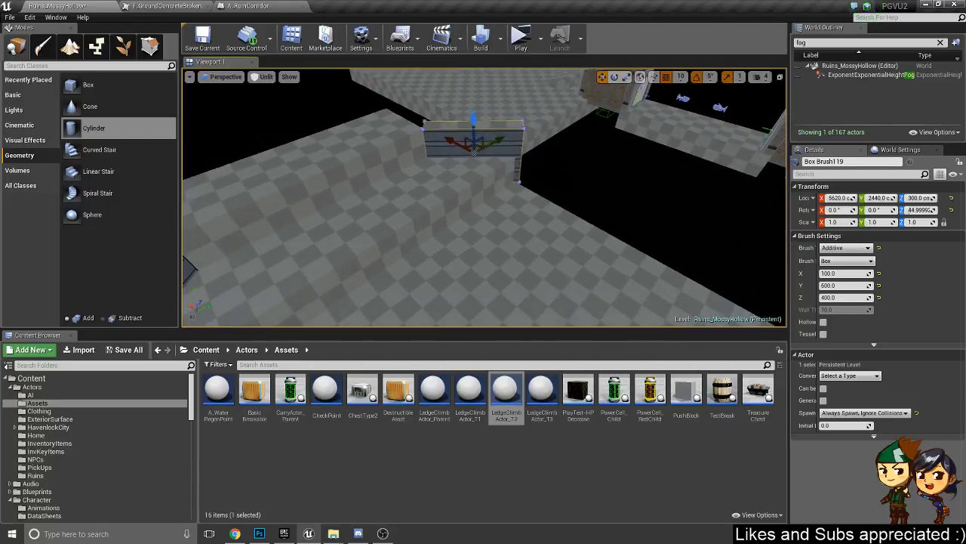
pyautogui.moveTo(483, 197)
pyautogui.mouseDown(button='right')
pyautogui.moveTo(558, 234)
pyautogui.moveTo(445, 193)
pyautogui.moveTo(529, 185)
pyautogui.moveTo(559, 208)
pyautogui.moveTo(423, 200)
pyautogui.moveTo(682, 237)
pyautogui.mouseUp(button='right')
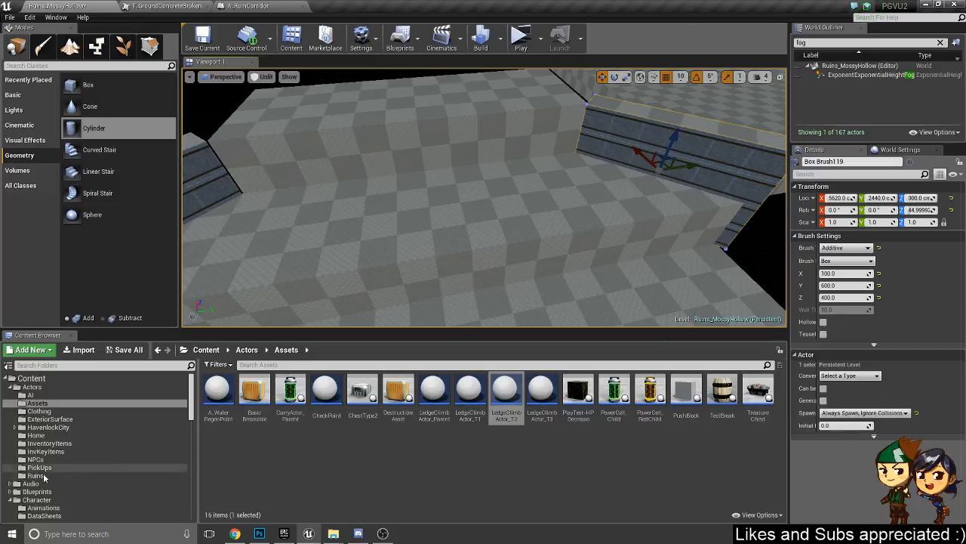
# - Place an A_TreasureChest from the Ruins folder on the lower ledge at X 5660, Y 1550, rotated about 90° around Z
pyautogui.click(36, 475)
pyautogui.moveTo(362, 393); pyautogui.dragTo(419, 229)
pyautogui.press('e')
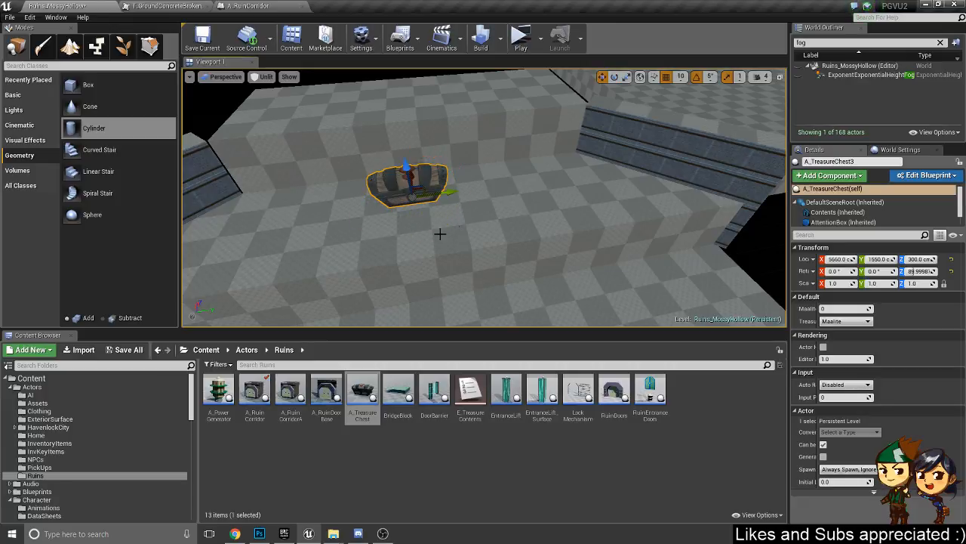
# - Set the chest's treasure type to Key and move the chest back to X 5700, closer to the upper tier
pyautogui.press('f')
pyautogui.keyDown('alt'); pyautogui.moveTo(388, 276); pyautogui.dragTo(506, 273); pyautogui.keyUp('alt')
pyautogui.click(851, 323)
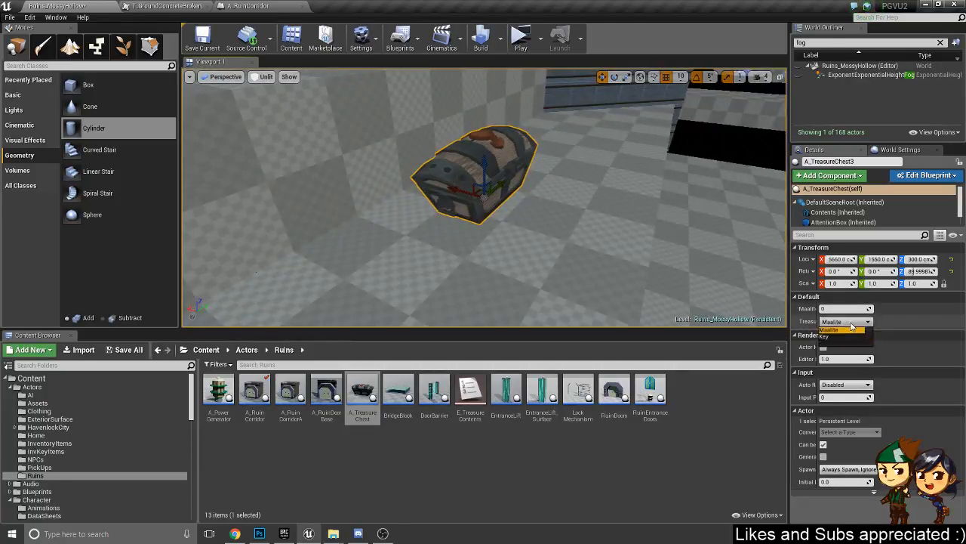
pyautogui.click(830, 336)
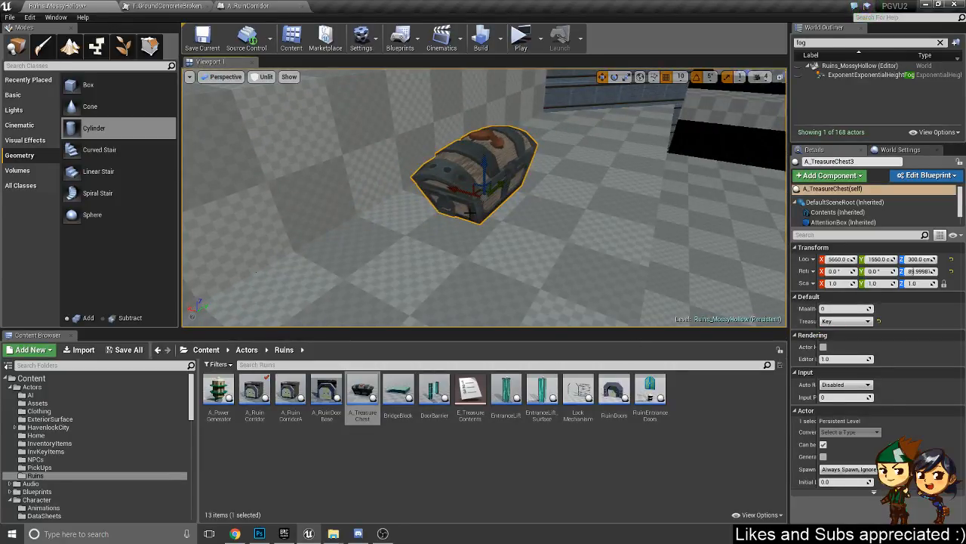
pyautogui.keyDown('alt'); pyautogui.moveTo(499, 227); pyautogui.dragTo(392, 279); pyautogui.keyUp('alt')
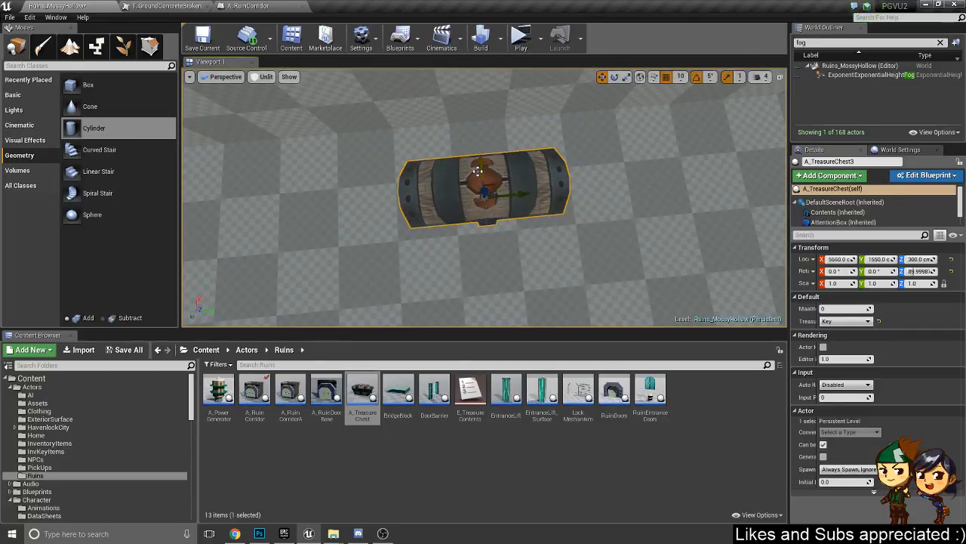
pyautogui.moveTo(477, 171); pyautogui.dragTo(475, 147)
# - Check the door areas and the pillared room's floor, and select the lower tier brush of the enlarged room's ledge
pyautogui.moveTo(475, 147); pyautogui.dragTo(649, 94, button='right')
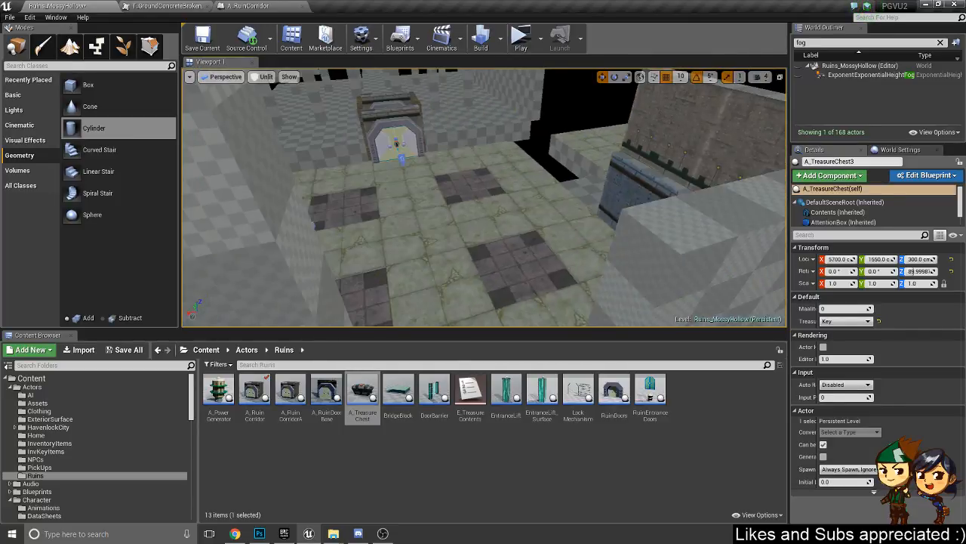
pyautogui.moveTo(483, 198); pyautogui.dragTo(453, 208, button='right')
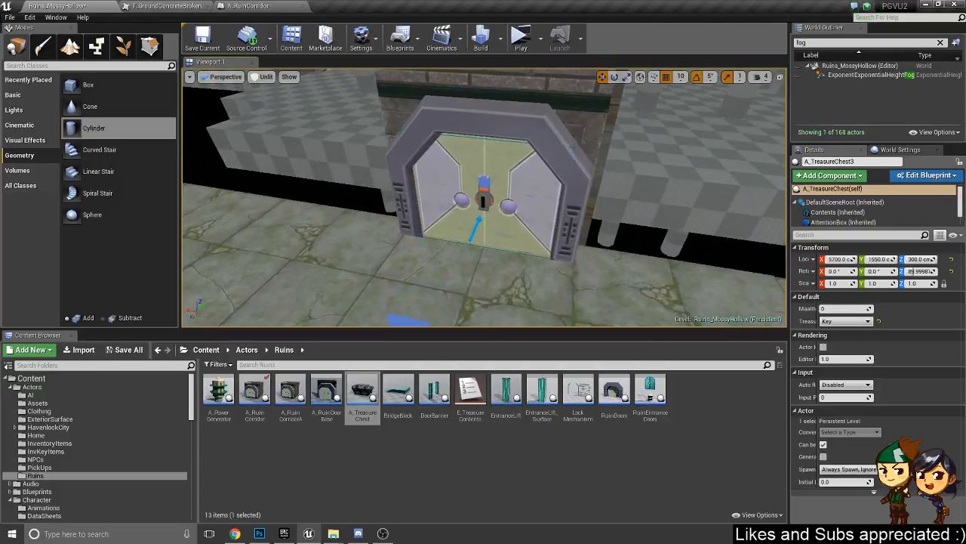
pyautogui.moveTo(554, 236); pyautogui.dragTo(585, 238, button='right')
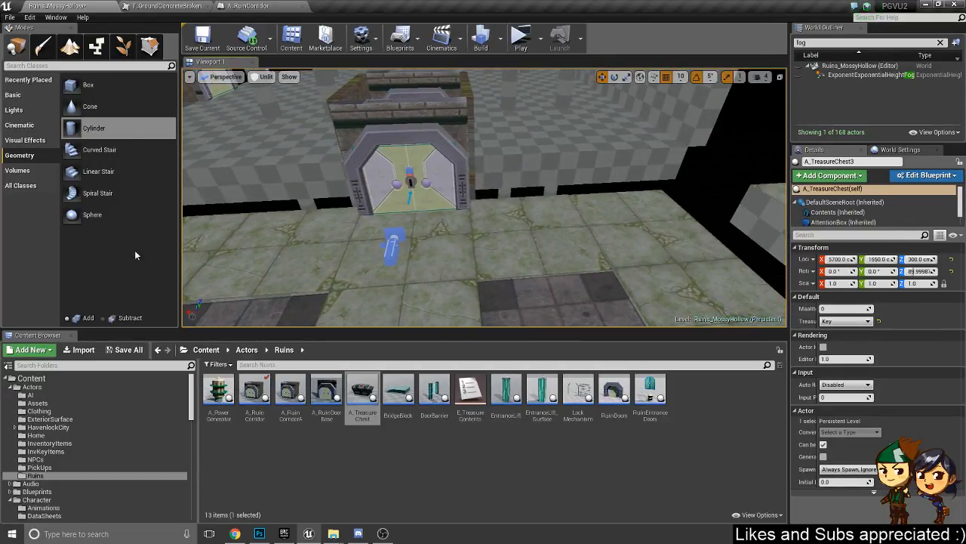
pyautogui.moveTo(345, 245); pyautogui.dragTo(316, 204, button='right')
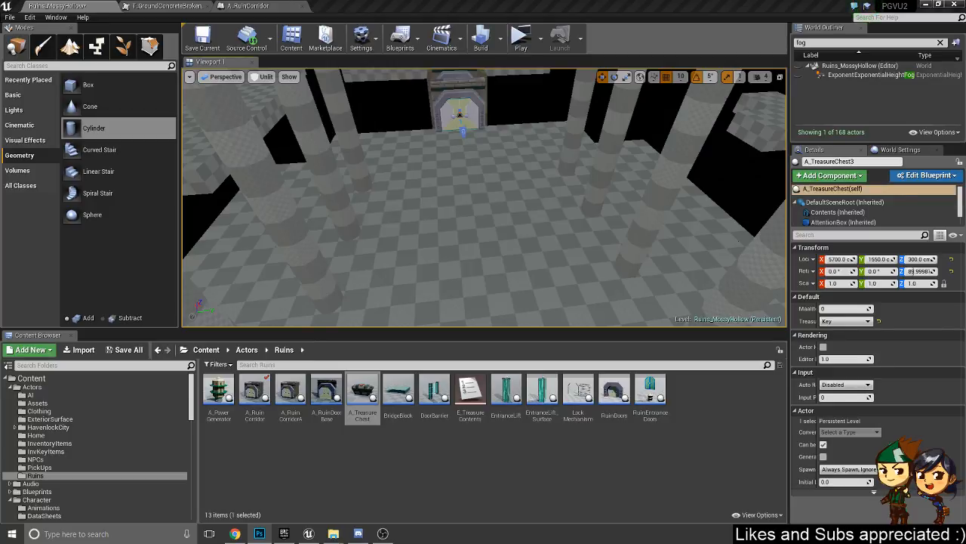
pyautogui.click(493, 197)
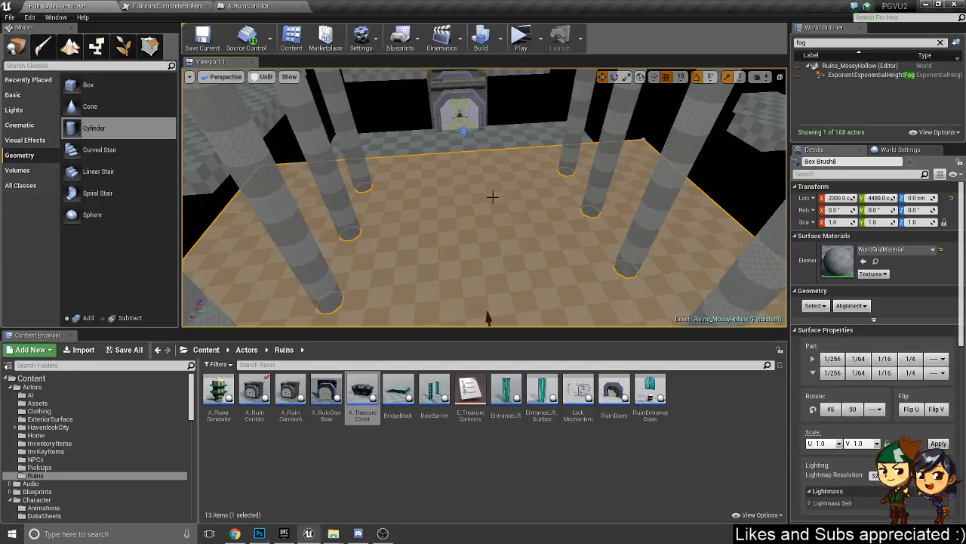
pyautogui.moveTo(493, 197); pyautogui.dragTo(360, 184, button='right')
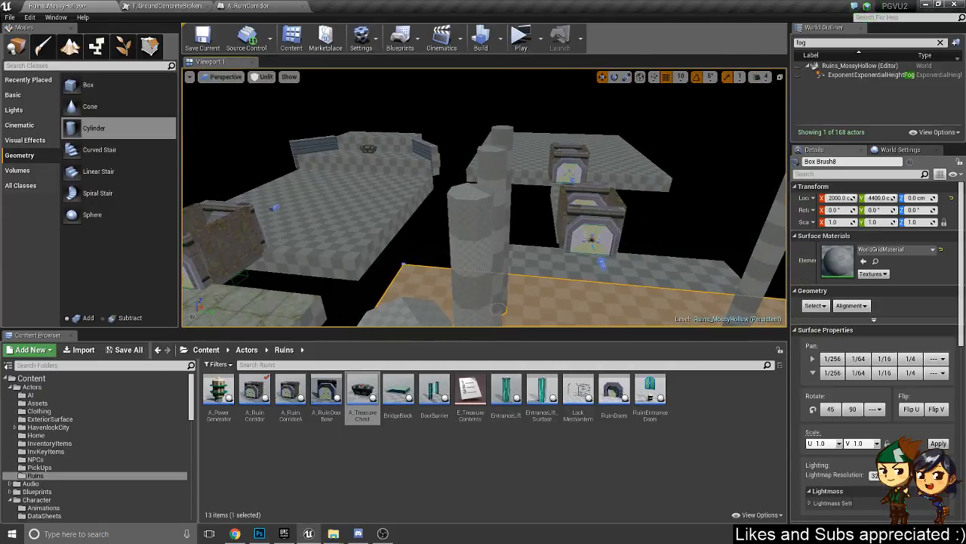
pyautogui.click(383, 166)
pyautogui.moveTo(386, 160)
pyautogui.keyDown('alt'); pyautogui.mouseDown()
pyautogui.moveTo(462, 217)
pyautogui.moveTo(642, 273)
pyautogui.moveTo(626, 273)
pyautogui.mouseUp(); pyautogui.keyUp('alt')
pyautogui.hotkey('ctrl', 'z')
pyautogui.hotkey('ctrl', 'z')
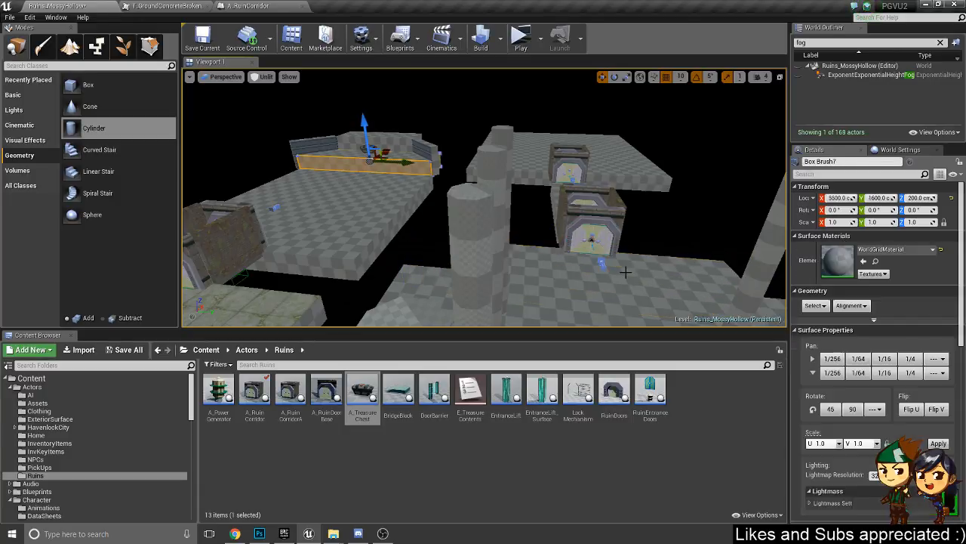
# - Set the position snap to 50 and duplicate the lower ledge brush into the pillared room at X 3050, Y 4400
pyautogui.click(679, 77)
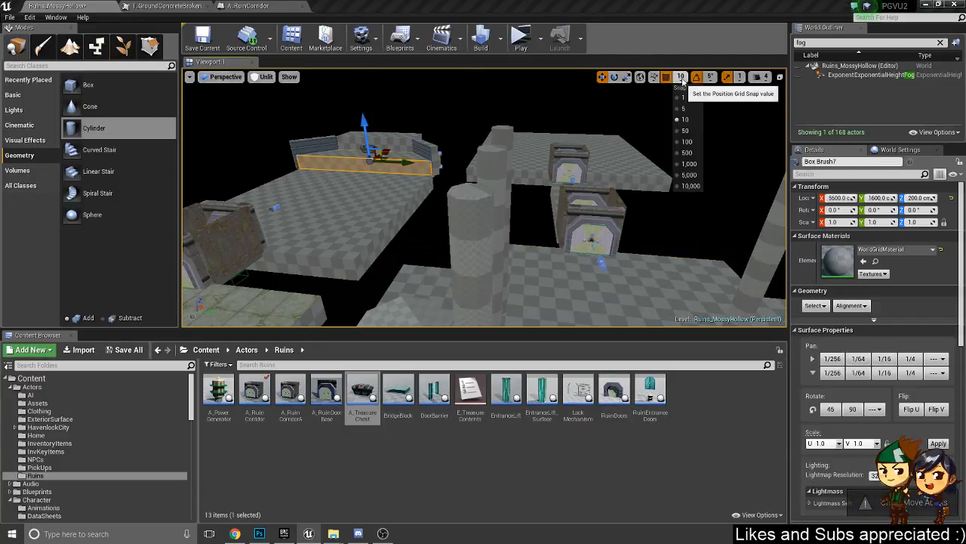
pyautogui.click(688, 128)
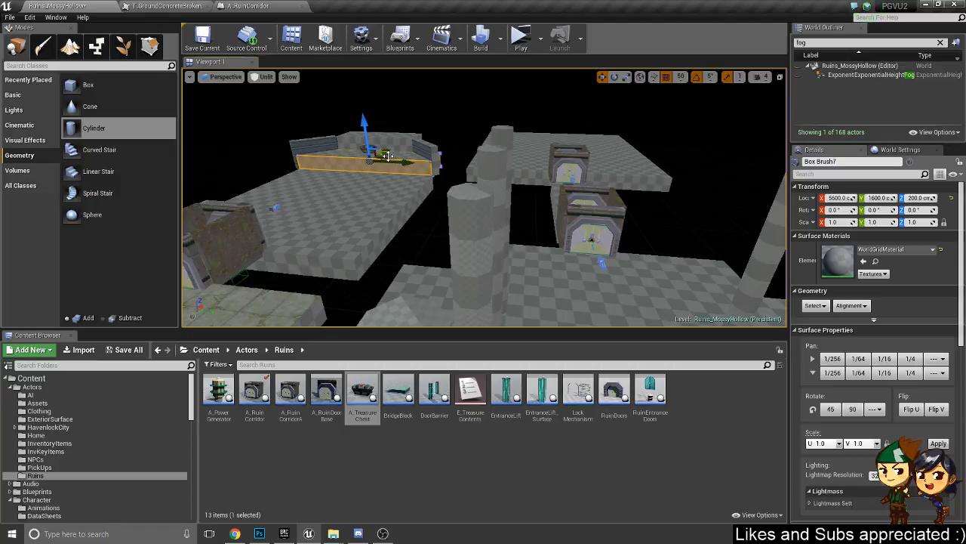
pyautogui.keyDown('alt'); pyautogui.moveTo(386, 156); pyautogui.dragTo(425, 305); pyautogui.keyUp('alt')
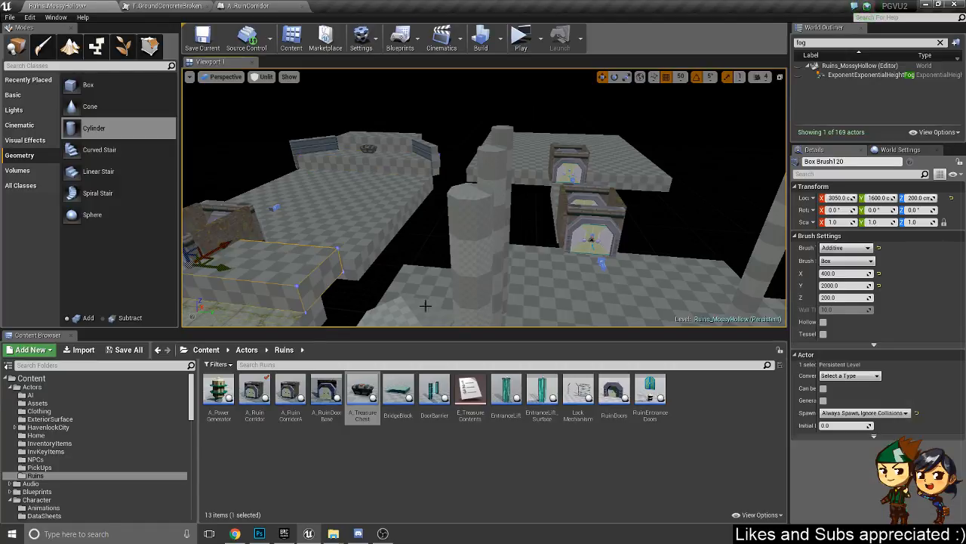
pyautogui.moveTo(230, 268); pyautogui.dragTo(712, 313)
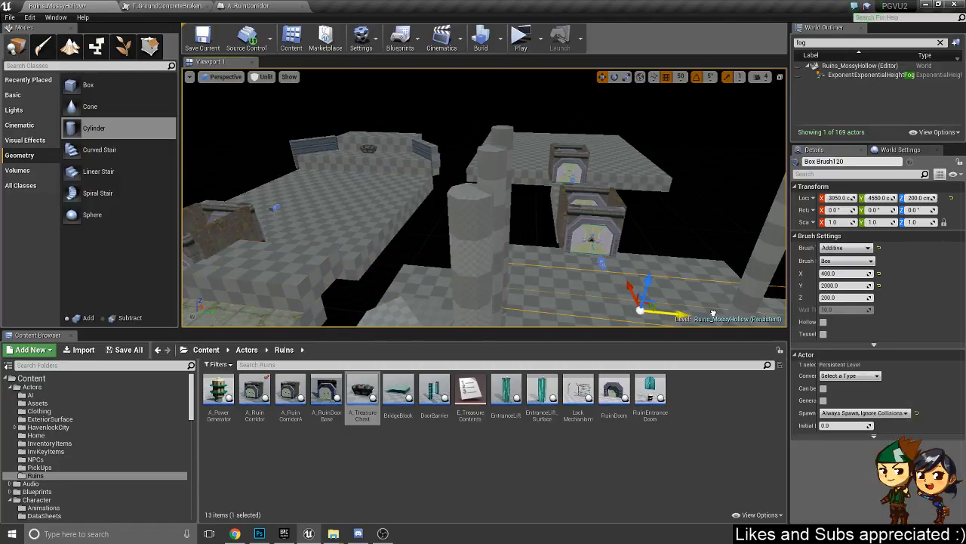
pyautogui.moveTo(712, 312)
pyautogui.mouseDown(button='right')
pyautogui.moveTo(763, 362)
pyautogui.moveTo(718, 359)
pyautogui.mouseUp(button='right')
pyautogui.moveTo(685, 202)
pyautogui.mouseDown(button='right')
pyautogui.moveTo(672, 198)
pyautogui.moveTo(685, 202)
pyautogui.mouseUp(button='right')
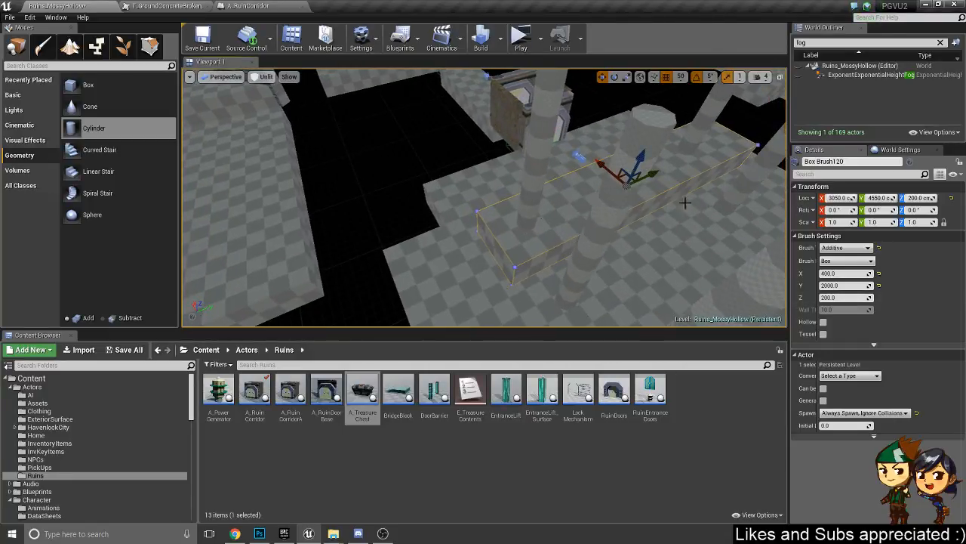
pyautogui.moveTo(650, 170); pyautogui.dragTo(635, 179)
# - Widen the copied platform brush in the pillared room to a Y size of 2800
pyautogui.moveTo(625, 249)
pyautogui.mouseDown(button='right')
pyautogui.moveTo(529, 252)
pyautogui.moveTo(559, 249)
pyautogui.mouseUp(button='right')
pyautogui.click(829, 285)
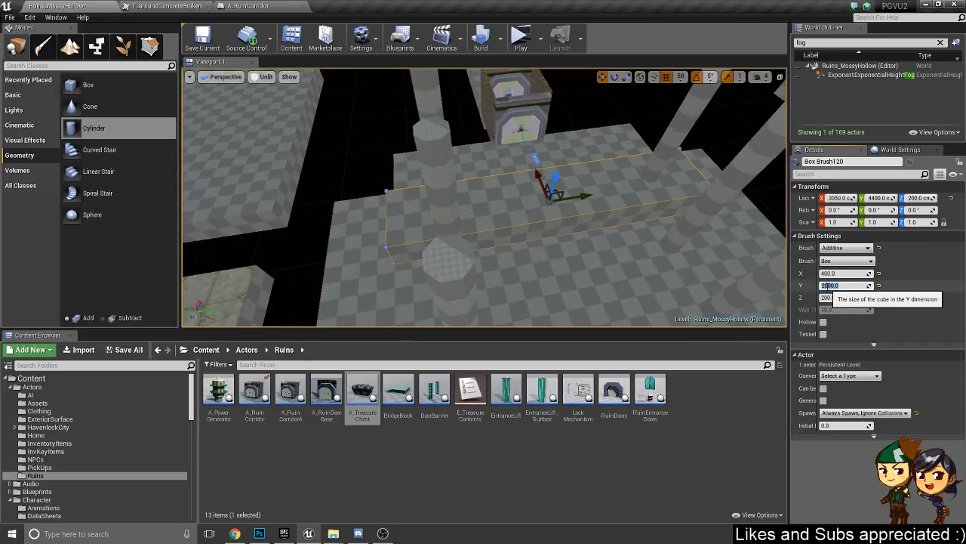
pyautogui.write('2400')
pyautogui.press('Return')
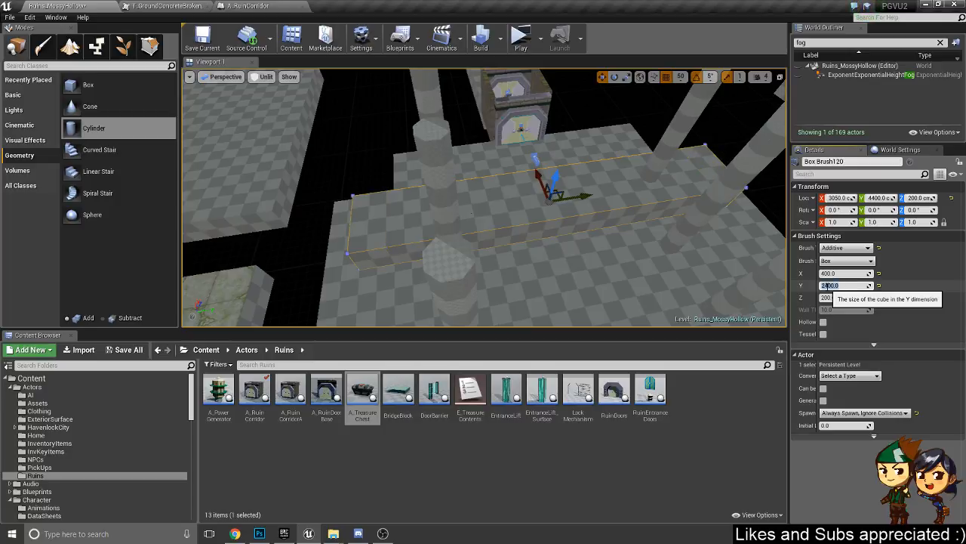
pyautogui.write('2800')
pyautogui.press('Return')
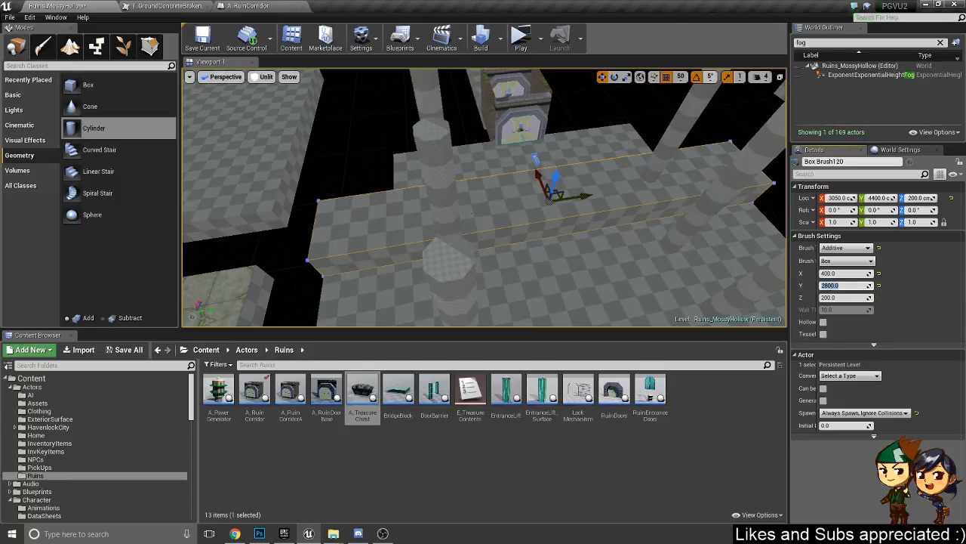
# - Move the widened platform brush toward the door to X 3200
pyautogui.moveTo(424, 237); pyautogui.dragTo(528, 219, button='right')
pyautogui.moveTo(411, 202); pyautogui.dragTo(400, 216, button='right')
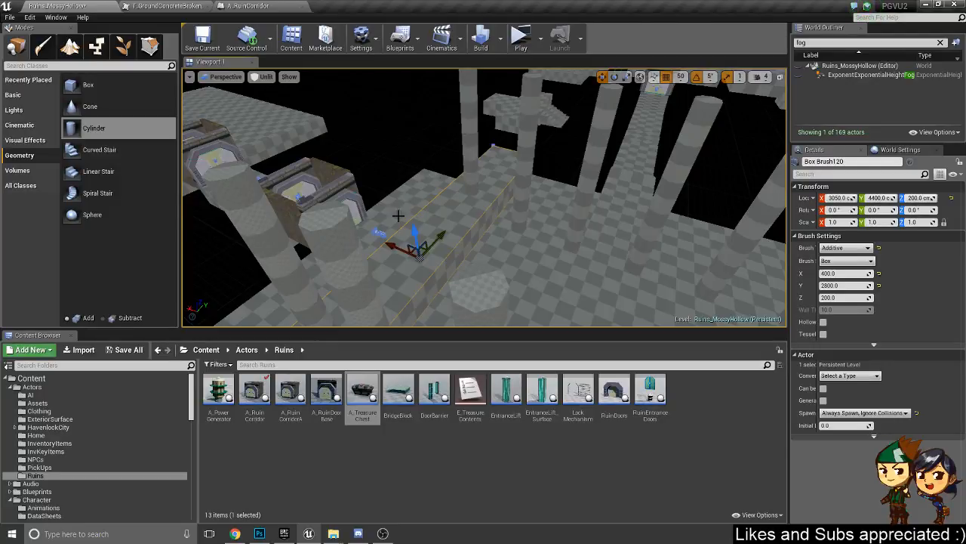
pyautogui.moveTo(476, 226)
pyautogui.mouseDown(button='right')
pyautogui.moveTo(487, 261)
pyautogui.moveTo(550, 271)
pyautogui.mouseUp(button='right')
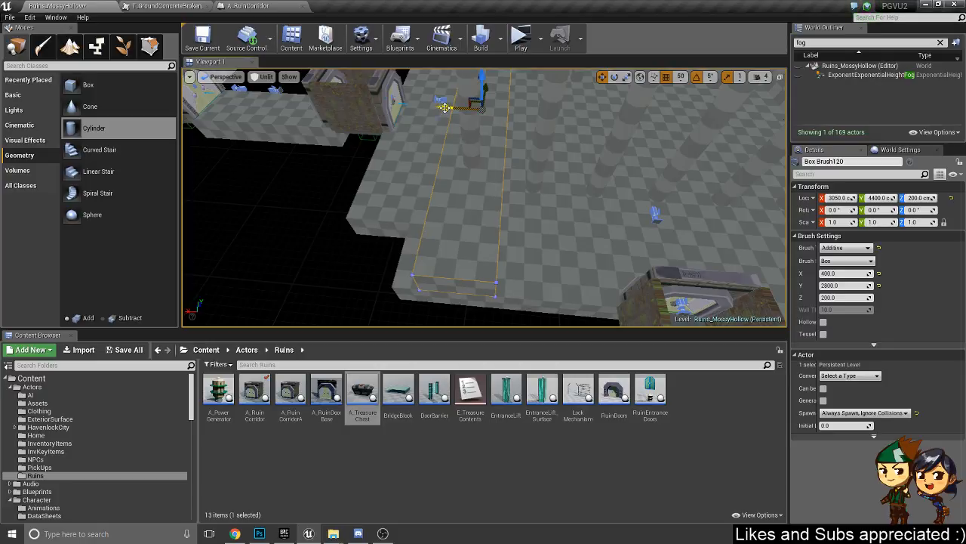
pyautogui.moveTo(445, 107); pyautogui.dragTo(427, 106)
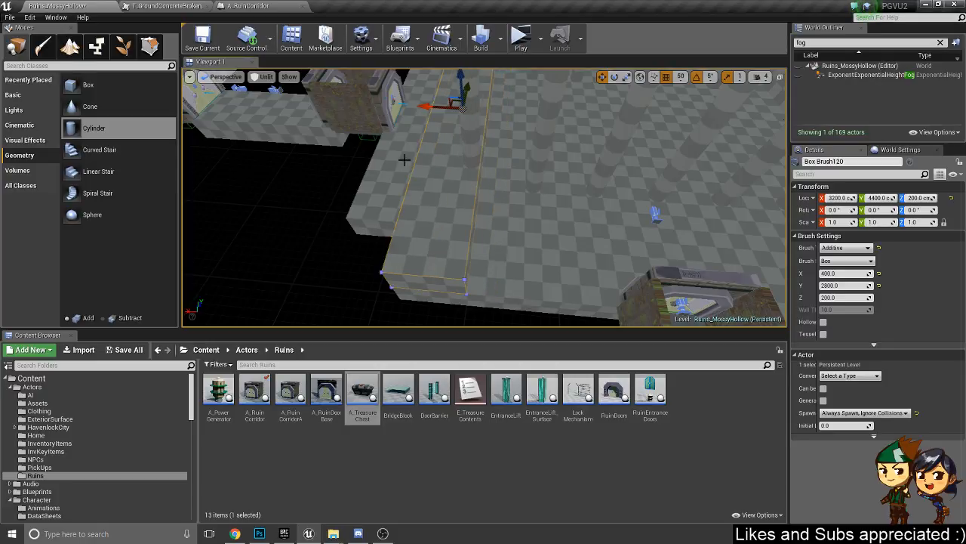
# - Raise the narrower floor brush in front of the pillared room's door to Z 200
pyautogui.click(377, 208)
pyautogui.moveTo(376, 209)
pyautogui.mouseDown(button='right')
pyautogui.moveTo(353, 168)
pyautogui.moveTo(332, 172)
pyautogui.moveTo(398, 178)
pyautogui.mouseUp(button='right')
pyautogui.moveTo(499, 150); pyautogui.dragTo(511, 130)
pyautogui.moveTo(567, 88)
pyautogui.mouseDown(button='right')
pyautogui.moveTo(577, 109)
pyautogui.moveTo(597, 110)
pyautogui.moveTo(592, 98)
pyautogui.moveTo(562, 98)
pyautogui.moveTo(557, 162)
pyautogui.mouseUp(button='right')
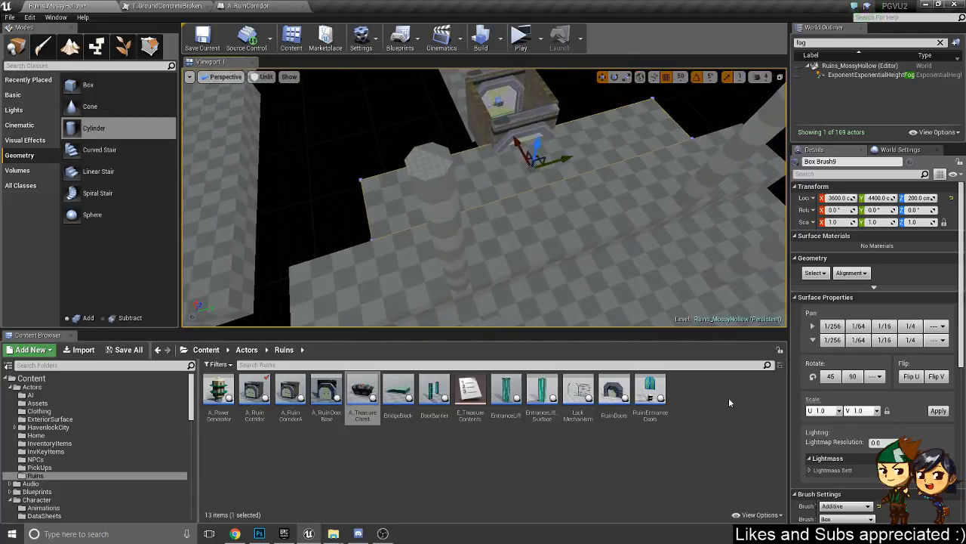
# - Set the wide platform brush's Z size to 300 and raise the brush to Z 250
pyautogui.scroll(-3, 851, 446)
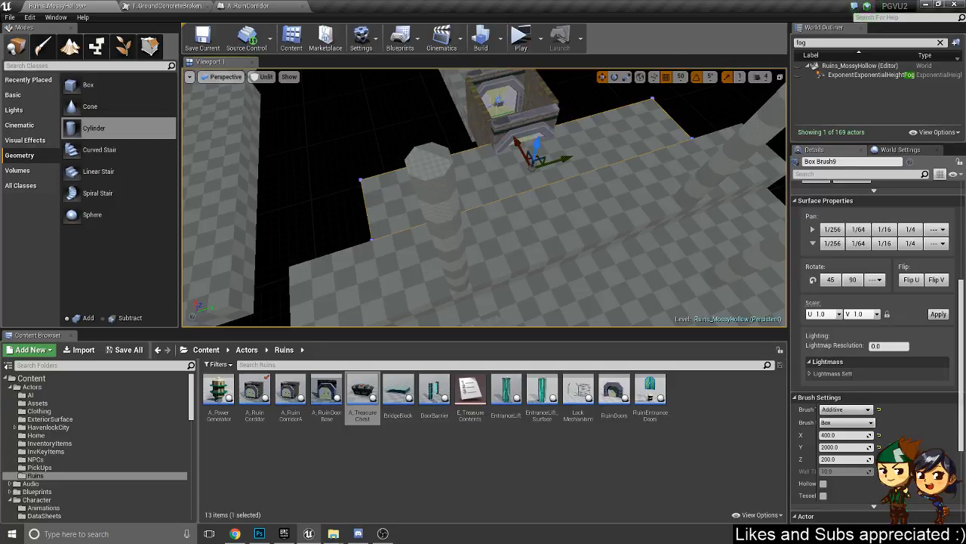
pyautogui.moveTo(528, 181)
pyautogui.mouseDown(button='right')
pyautogui.moveTo(529, 155)
pyautogui.moveTo(562, 121)
pyautogui.moveTo(539, 154)
pyautogui.moveTo(555, 147)
pyautogui.mouseUp(button='right')
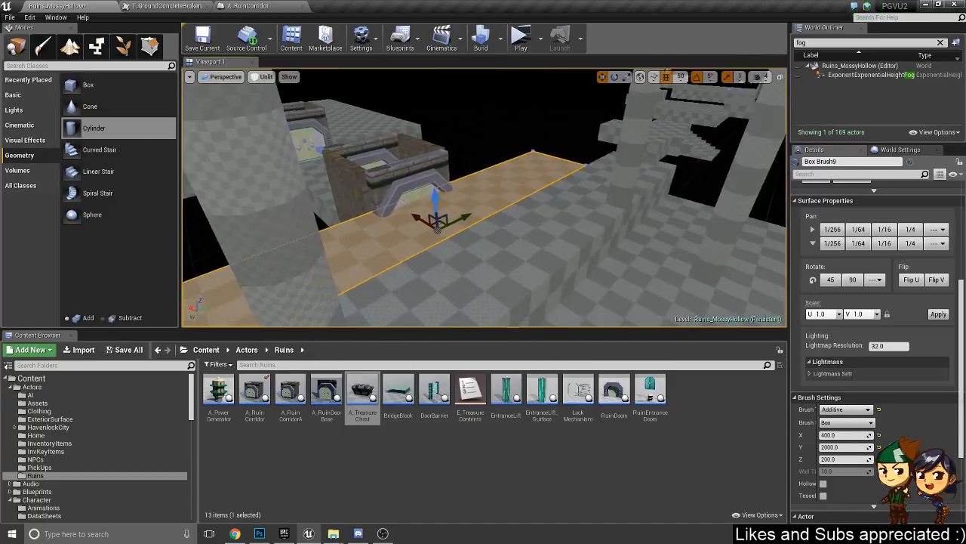
pyautogui.moveTo(513, 257); pyautogui.dragTo(562, 283, button='right')
pyautogui.click(419, 233)
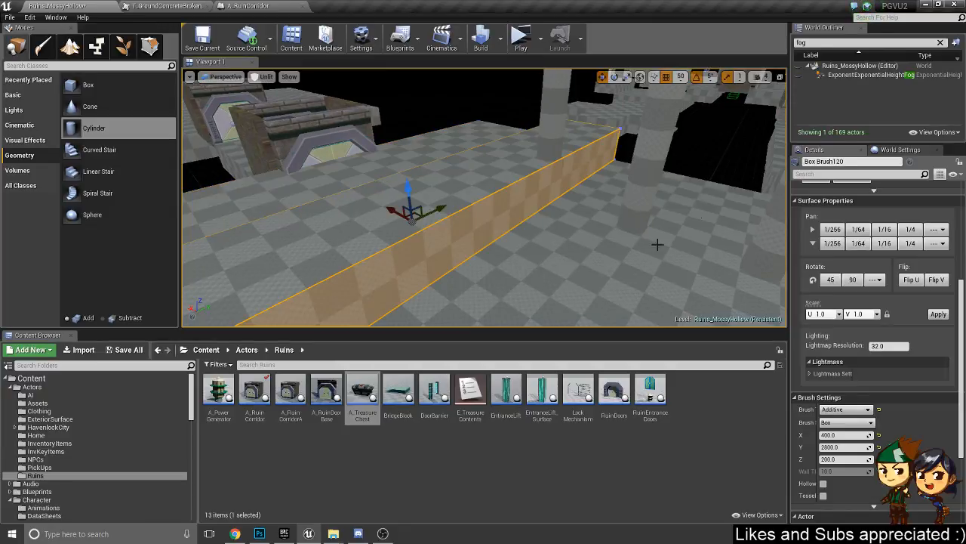
pyautogui.click(842, 458)
pyautogui.write('300')
pyautogui.press('Return')
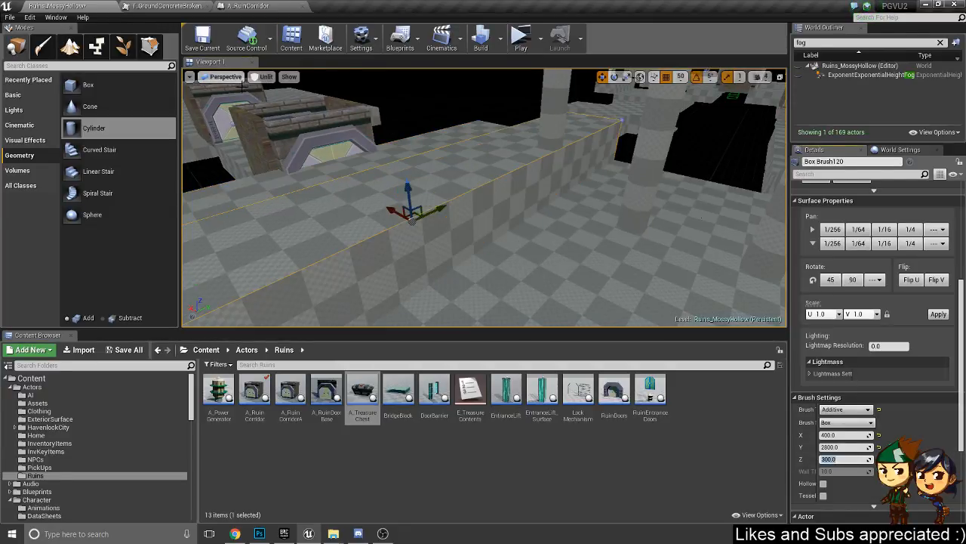
pyautogui.moveTo(407, 194); pyautogui.dragTo(405, 183)
# - Set the Z size of the narrower brush in front of the door to 300
pyautogui.moveTo(406, 183); pyautogui.dragTo(311, 200, button='right')
pyautogui.click(533, 199)
pyautogui.moveTo(533, 199); pyautogui.dragTo(533, 167, button='right')
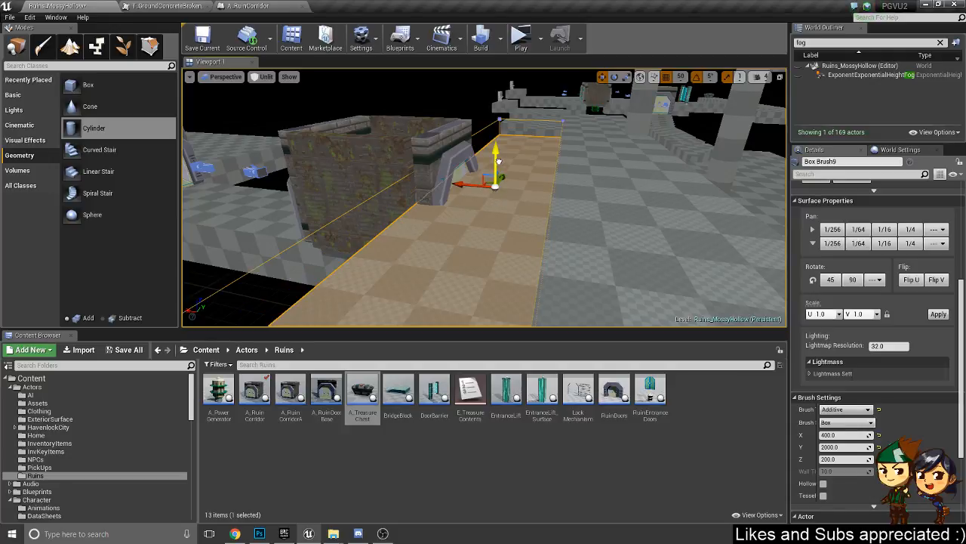
pyautogui.moveTo(495, 169); pyautogui.dragTo(512, 157)
pyautogui.hotkey('ctrl', 'z')
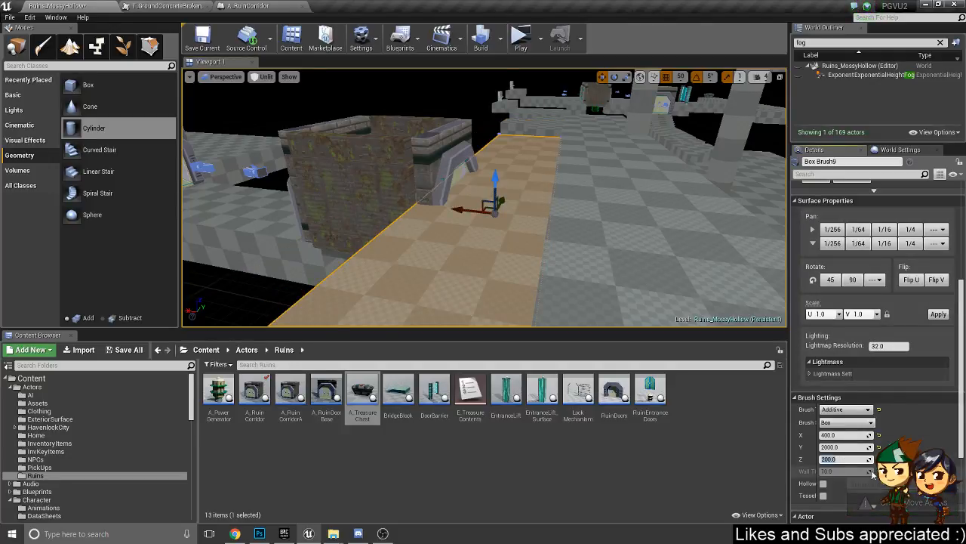
pyautogui.press('Return')
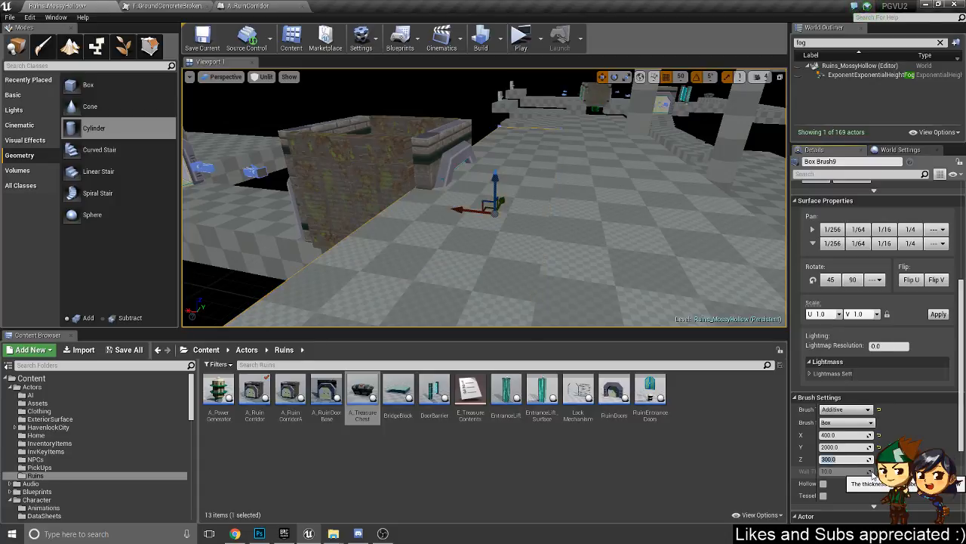
# - Raise the door-side brush to Z 300, above the neighbouring wide platform
pyautogui.moveTo(470, 249)
pyautogui.mouseDown(button='right')
pyautogui.moveTo(501, 252)
pyautogui.moveTo(446, 246)
pyautogui.moveTo(483, 243)
pyautogui.moveTo(460, 246)
pyautogui.mouseUp(button='right')
pyautogui.moveTo(528, 207); pyautogui.dragTo(488, 213, button='right')
pyautogui.click(393, 224)
pyautogui.moveTo(392, 224)
pyautogui.mouseDown(button='right')
pyautogui.moveTo(325, 227)
pyautogui.moveTo(385, 230)
pyautogui.moveTo(376, 226)
pyautogui.moveTo(403, 197)
pyautogui.mouseUp(button='right')
pyautogui.click(446, 166)
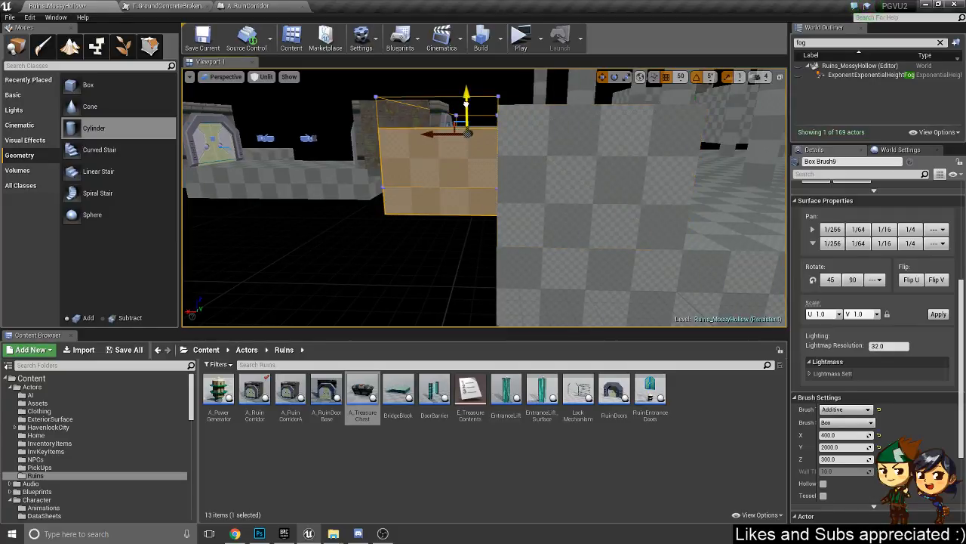
pyautogui.moveTo(467, 104); pyautogui.dragTo(466, 103)
pyautogui.moveTo(467, 102)
pyautogui.mouseDown(button='right')
pyautogui.moveTo(492, 124)
pyautogui.moveTo(465, 132)
pyautogui.mouseUp(button='right')
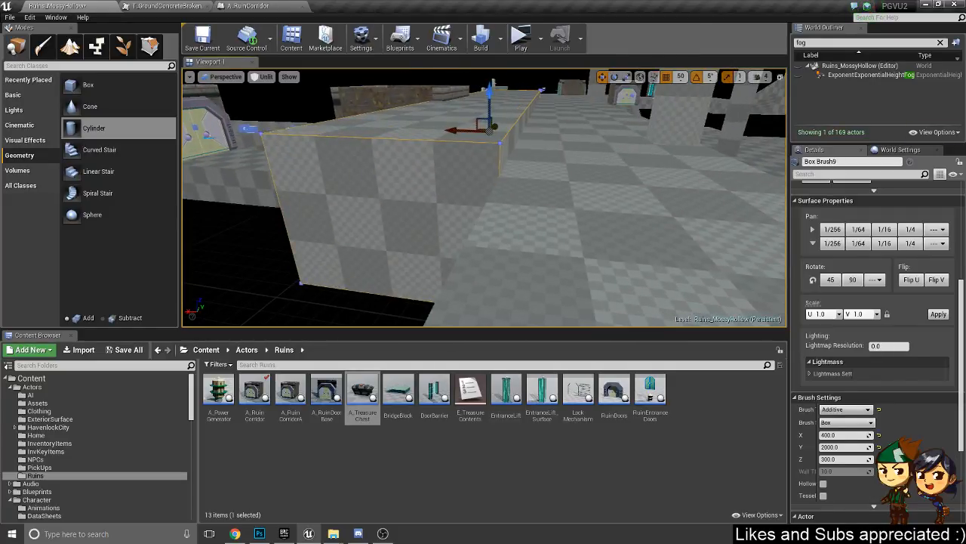
# - Compare the door-side and wide platform brushes' positions and sizes, and lower the door-side brush to Z 250
pyautogui.scroll(3, 896, 211)
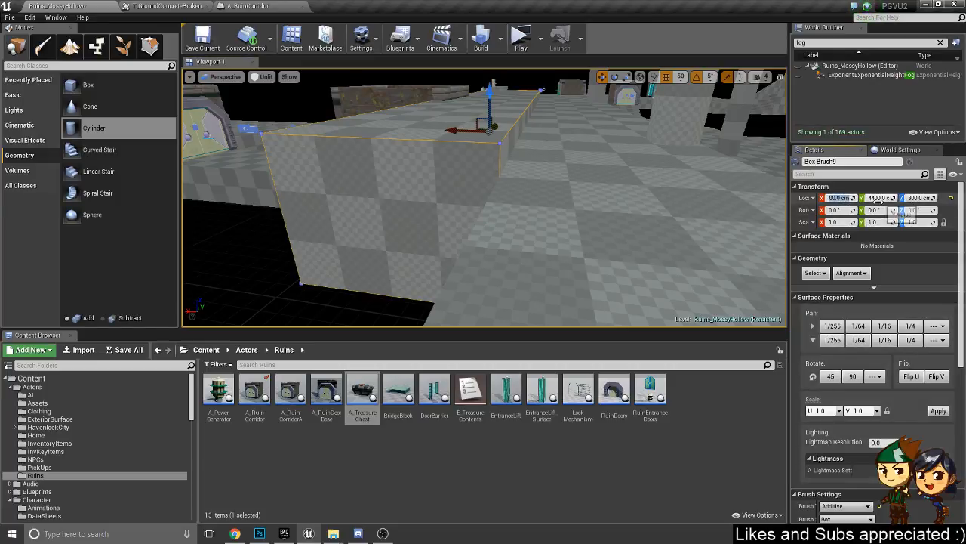
pyautogui.click(550, 184)
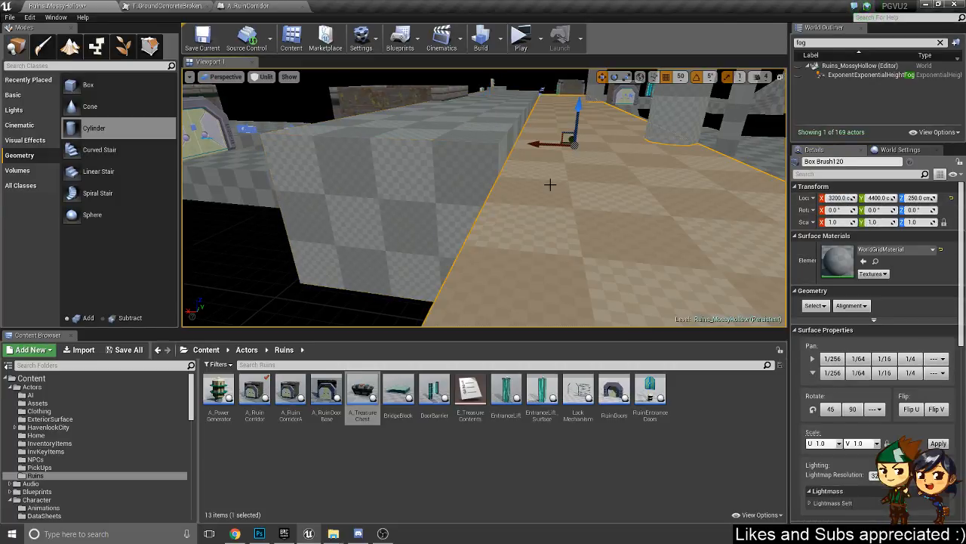
pyautogui.click(370, 208)
pyautogui.moveTo(370, 208)
pyautogui.mouseDown(button='right')
pyautogui.moveTo(423, 223)
pyautogui.moveTo(363, 225)
pyautogui.moveTo(378, 181)
pyautogui.moveTo(699, 271)
pyautogui.mouseUp(button='right')
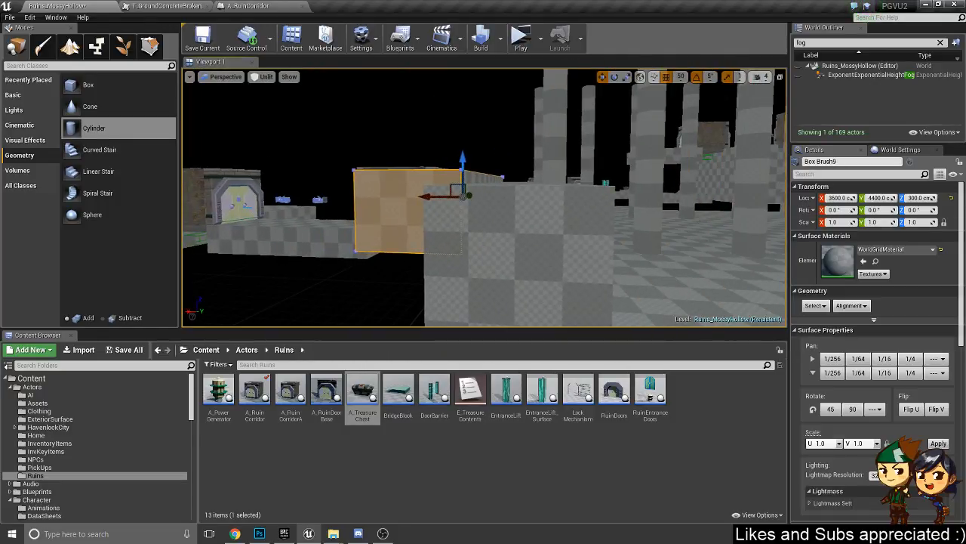
pyautogui.scroll(-3, 903, 408)
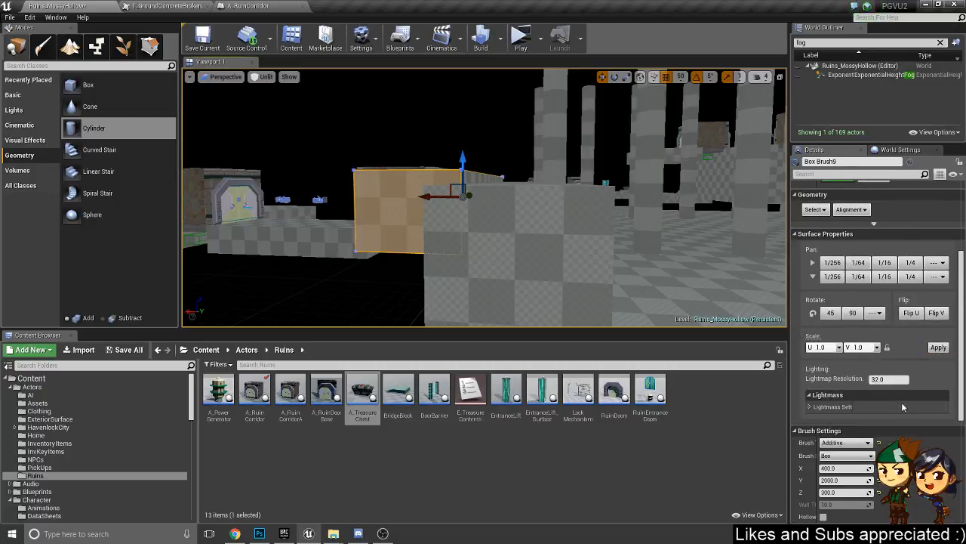
pyautogui.click(501, 227)
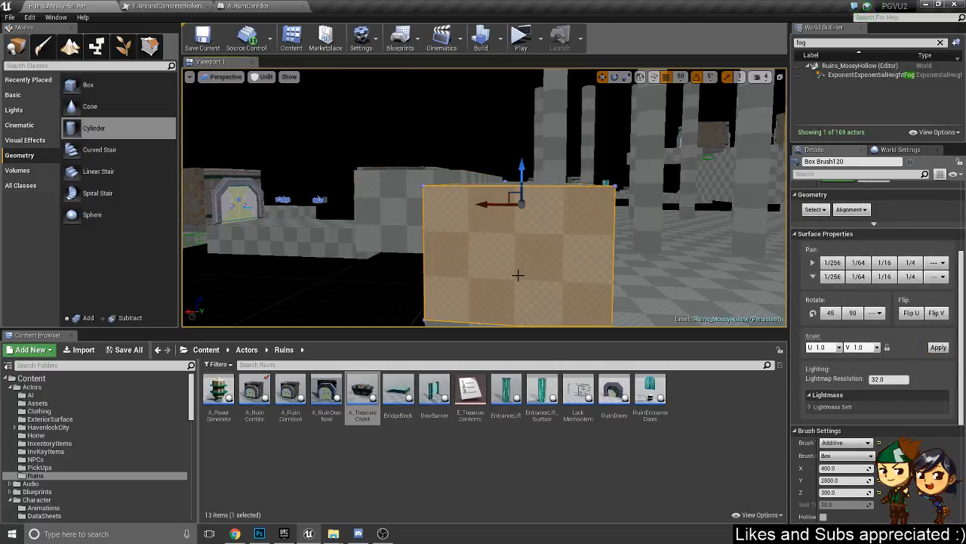
pyautogui.scroll(3, 893, 245)
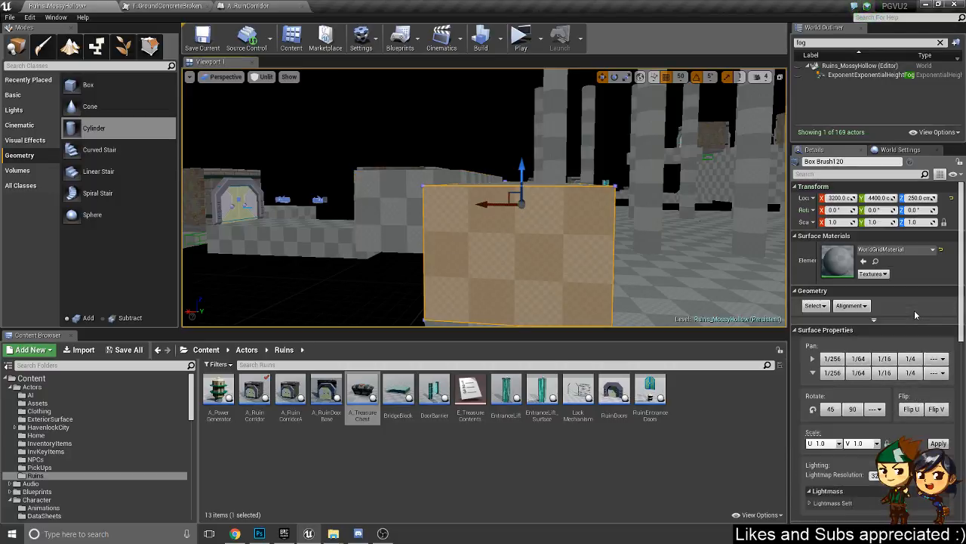
pyautogui.hotkey('ctrl', 'z')
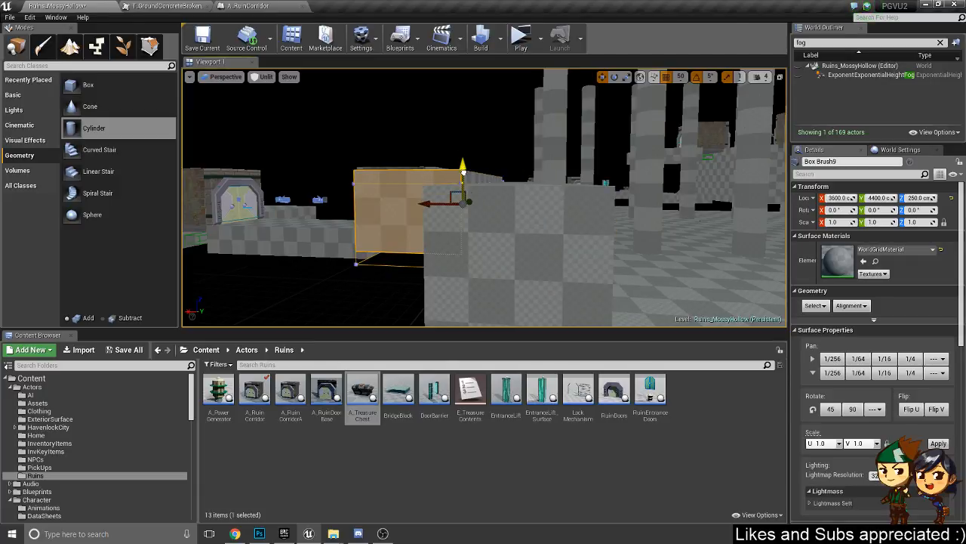
pyautogui.moveTo(464, 172); pyautogui.dragTo(463, 184)
pyautogui.moveTo(464, 184)
pyautogui.mouseDown(button='right')
pyautogui.moveTo(484, 197)
pyautogui.moveTo(452, 159)
pyautogui.mouseUp(button='right')
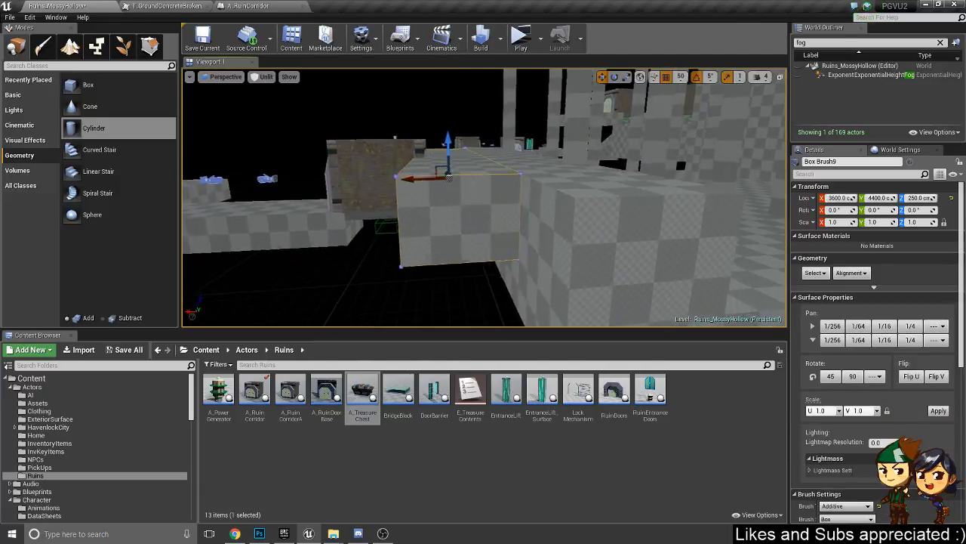
pyautogui.moveTo(451, 158); pyautogui.dragTo(452, 119)
pyautogui.moveTo(452, 85); pyautogui.dragTo(452, 76)
pyautogui.hotkey('ctrl', 'z')
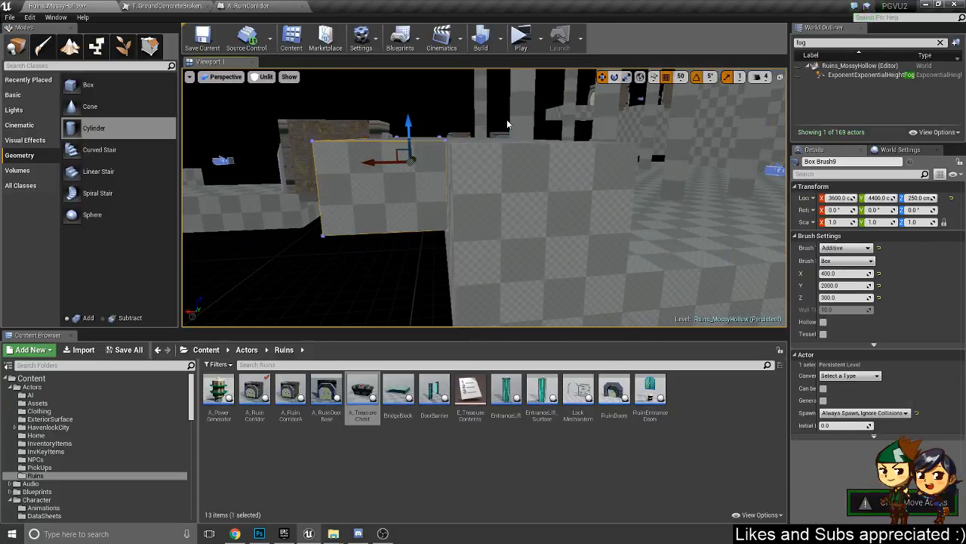
# - Duplicate the door-side brush upward to Z 550 and set the copy's Y size to 1200
pyautogui.moveTo(507, 123)
pyautogui.mouseDown(button='right')
pyautogui.moveTo(477, 162)
pyautogui.moveTo(593, 160)
pyautogui.moveTo(555, 219)
pyautogui.moveTo(521, 223)
pyautogui.moveTo(491, 211)
pyautogui.moveTo(535, 159)
pyautogui.mouseUp(button='right')
pyautogui.keyDown('alt'); pyautogui.moveTo(519, 151); pyautogui.dragTo(524, 78); pyautogui.keyUp('alt')
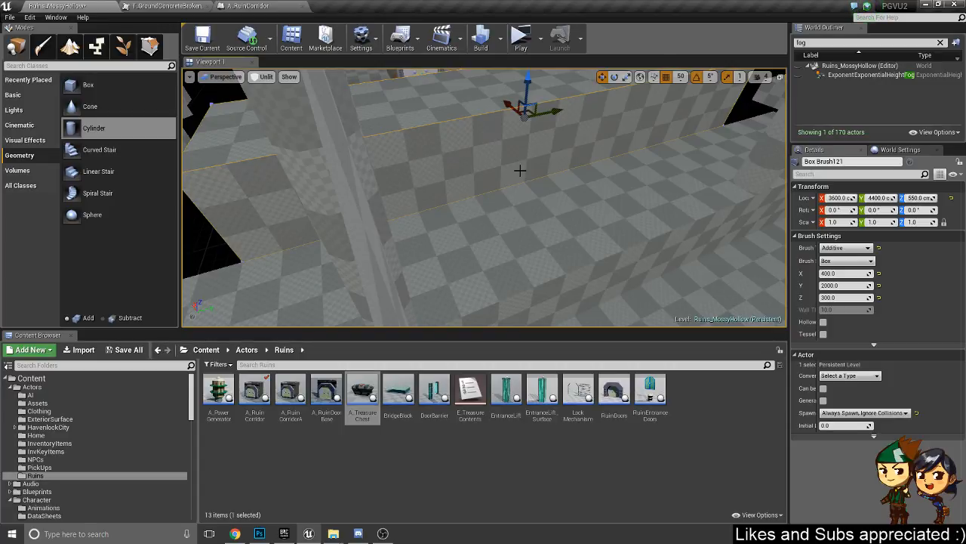
pyautogui.moveTo(569, 189); pyautogui.dragTo(553, 145, button='right')
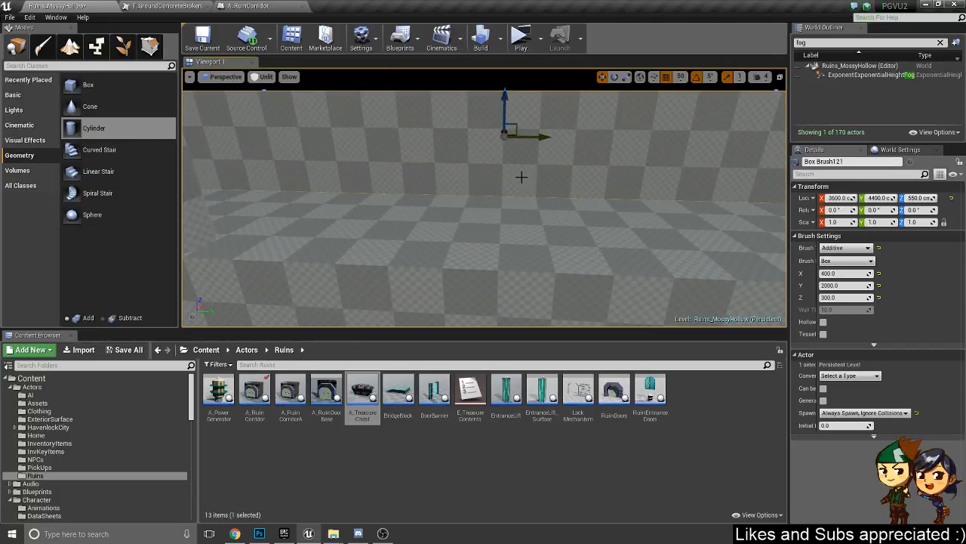
pyautogui.moveTo(394, 152); pyautogui.dragTo(400, 152, button='right')
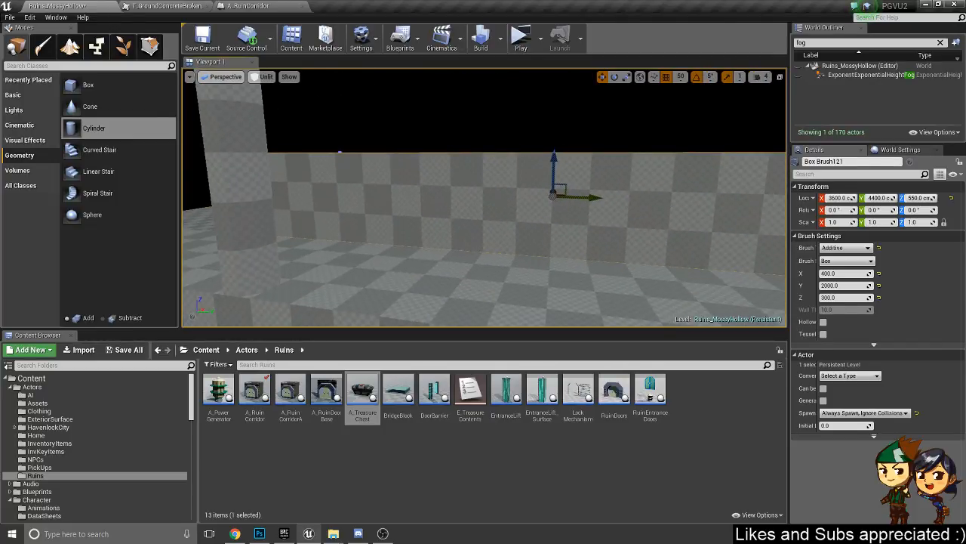
pyautogui.click(843, 285)
pyautogui.write('1200')
pyautogui.press('Return')
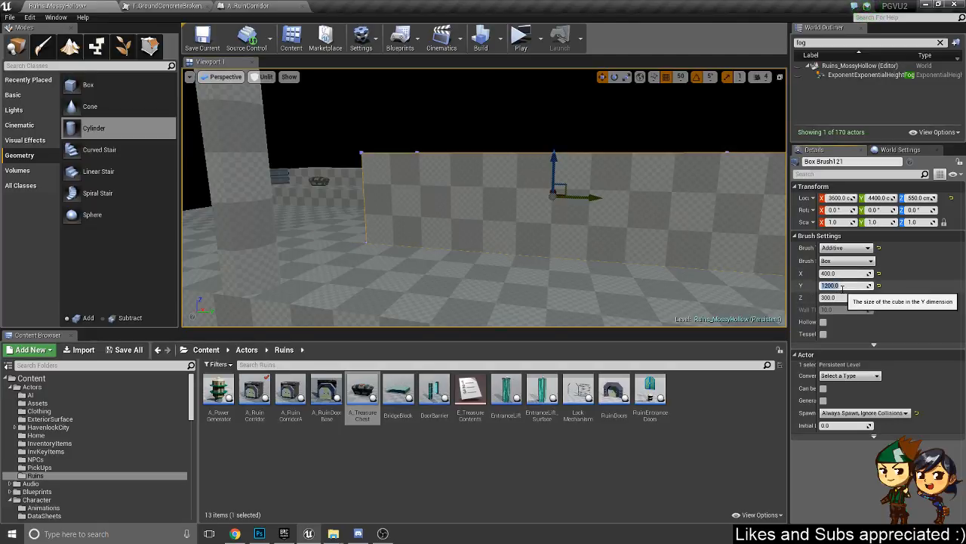
# - Play-test from the pillared room's floor, running the character through the room to judge the platform heights, and end the session
pyautogui.moveTo(526, 173)
pyautogui.mouseDown(button='right')
pyautogui.moveTo(563, 226)
pyautogui.moveTo(604, 234)
pyautogui.moveTo(679, 222)
pyautogui.moveTo(657, 246)
pyautogui.moveTo(717, 264)
pyautogui.moveTo(687, 253)
pyautogui.mouseUp(button='right')
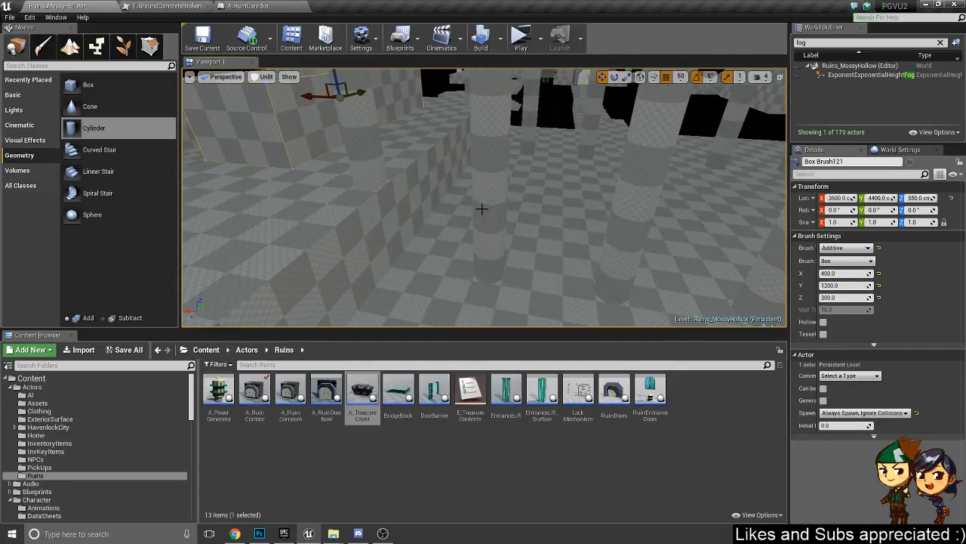
pyautogui.moveTo(456, 192)
pyautogui.mouseDown(button='right')
pyautogui.moveTo(434, 187)
pyautogui.moveTo(453, 192)
pyautogui.moveTo(407, 252)
pyautogui.mouseUp(button='right')
pyautogui.rightClick(442, 250)
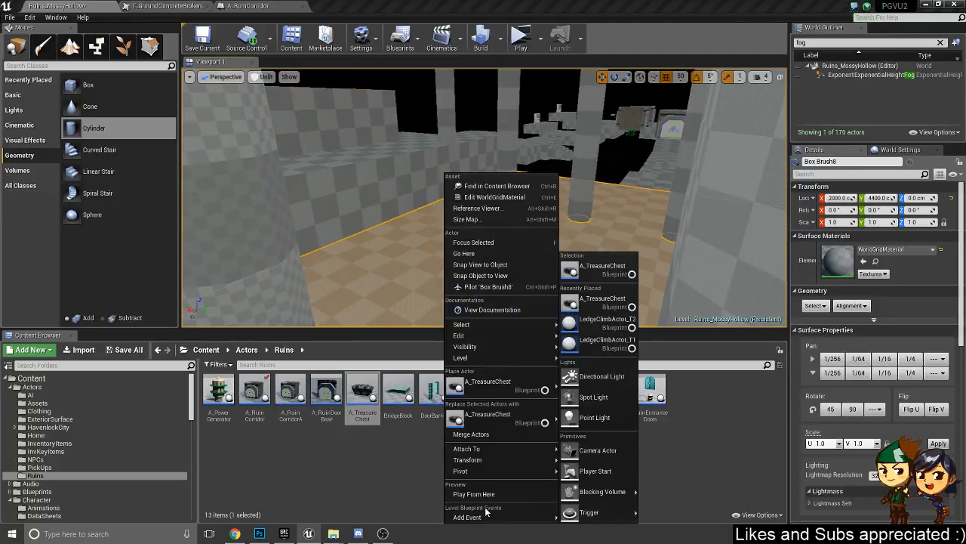
pyautogui.click(481, 501)
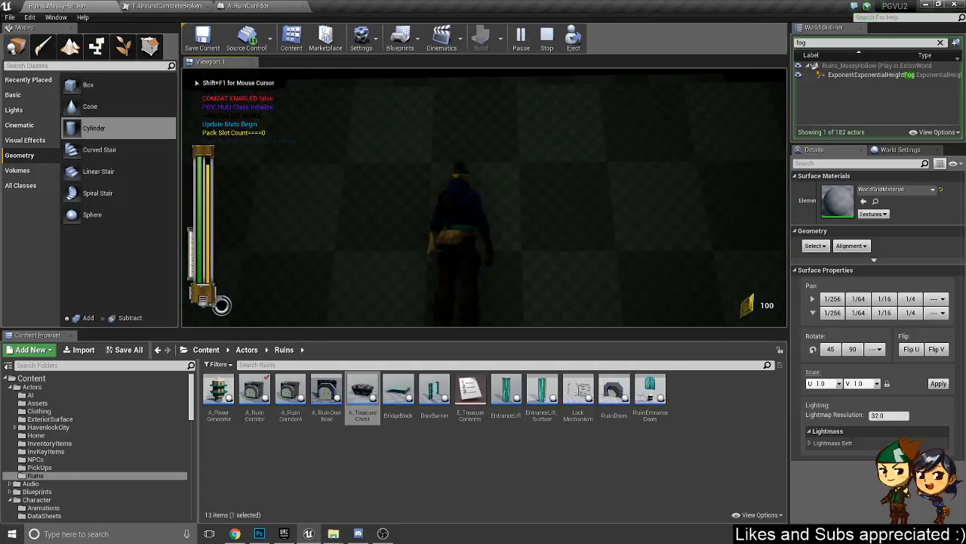
pyautogui.press('w')
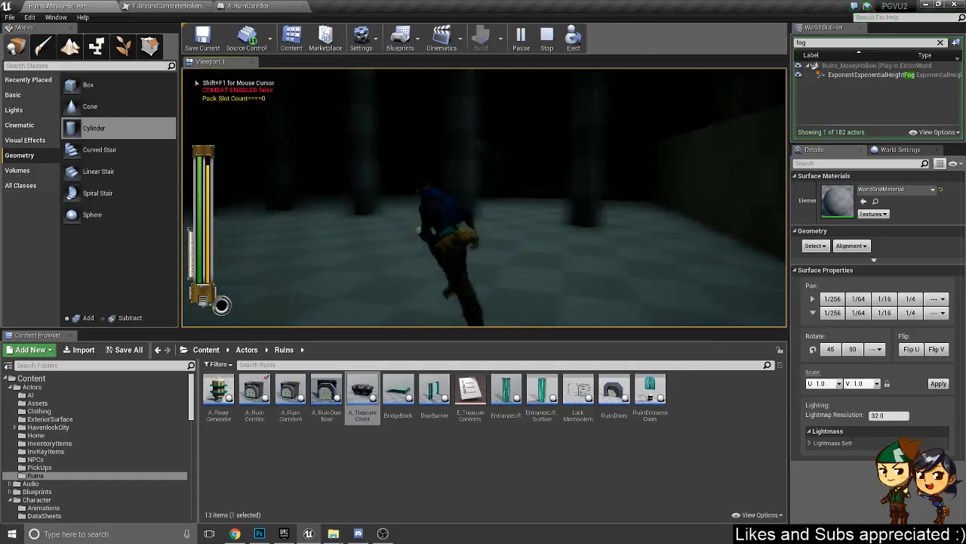
pyautogui.press('w')
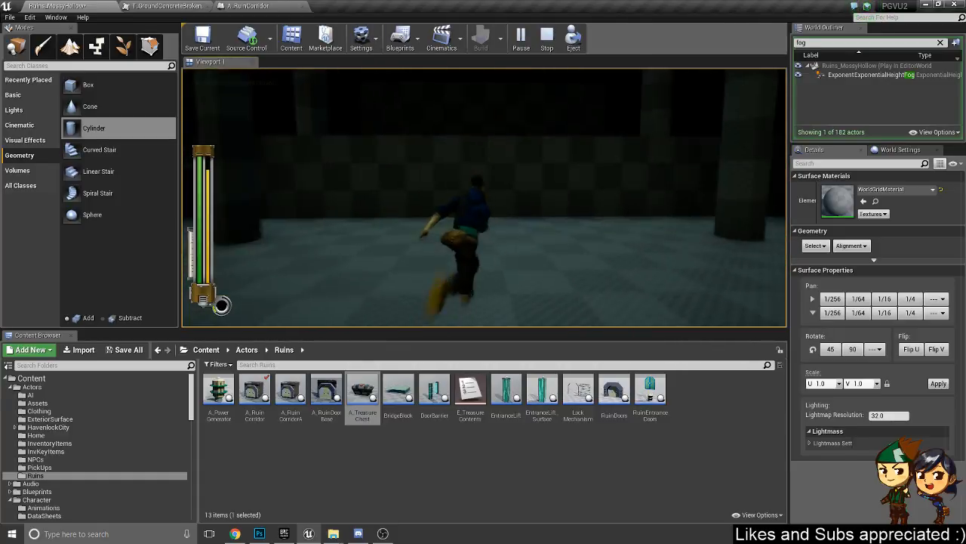
pyautogui.press('Escape')
# - Duplicate the upper 1200-wide brush and place the copy at X 2800, Z 250 against the front of the wide platform
pyautogui.press('w')
pyautogui.moveTo(384, 175); pyautogui.dragTo(380, 174, button='right')
pyautogui.click(358, 151)
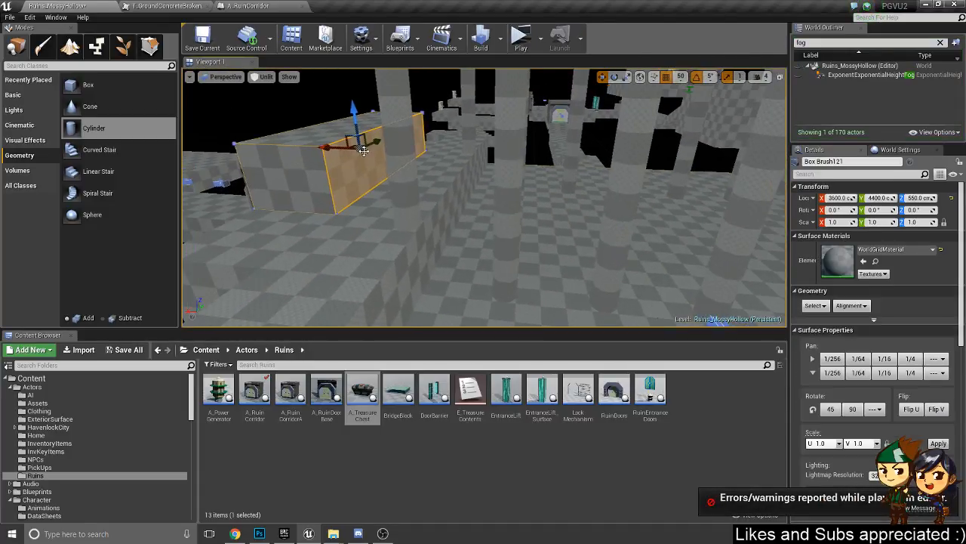
pyautogui.keyDown('alt'); pyautogui.moveTo(350, 134); pyautogui.dragTo(455, 176); pyautogui.keyUp('alt')
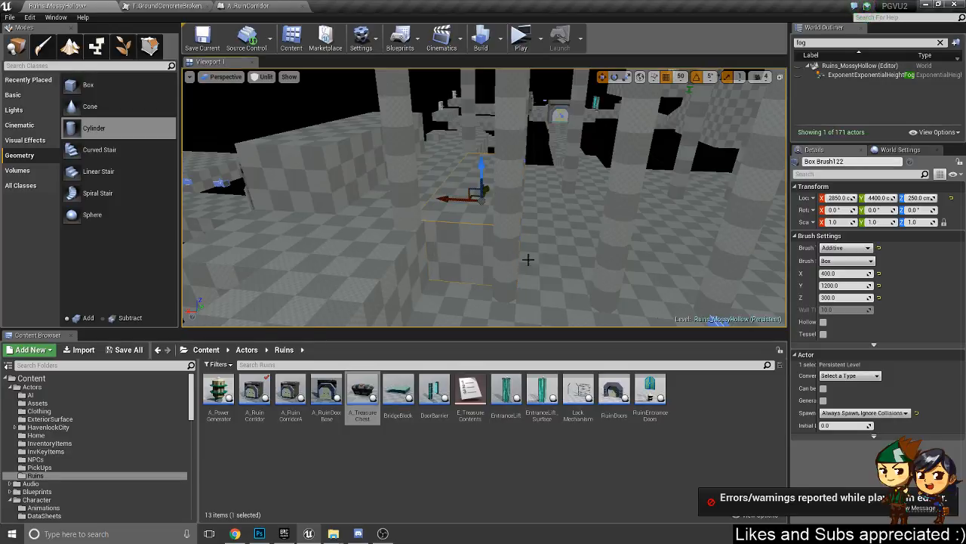
pyautogui.moveTo(529, 260); pyautogui.dragTo(528, 260, button='right')
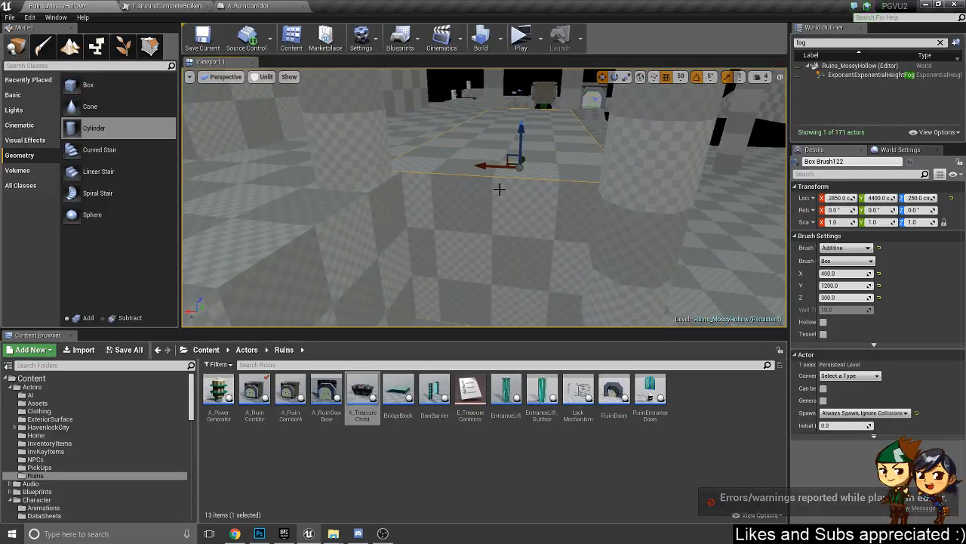
pyautogui.moveTo(500, 164); pyautogui.dragTo(509, 169)
# - Set the Y size of the door-side brush to 2800, matching the wide platform's width
pyautogui.moveTo(458, 232); pyautogui.dragTo(459, 232, button='right')
pyautogui.moveTo(553, 221); pyautogui.dragTo(554, 221, button='right')
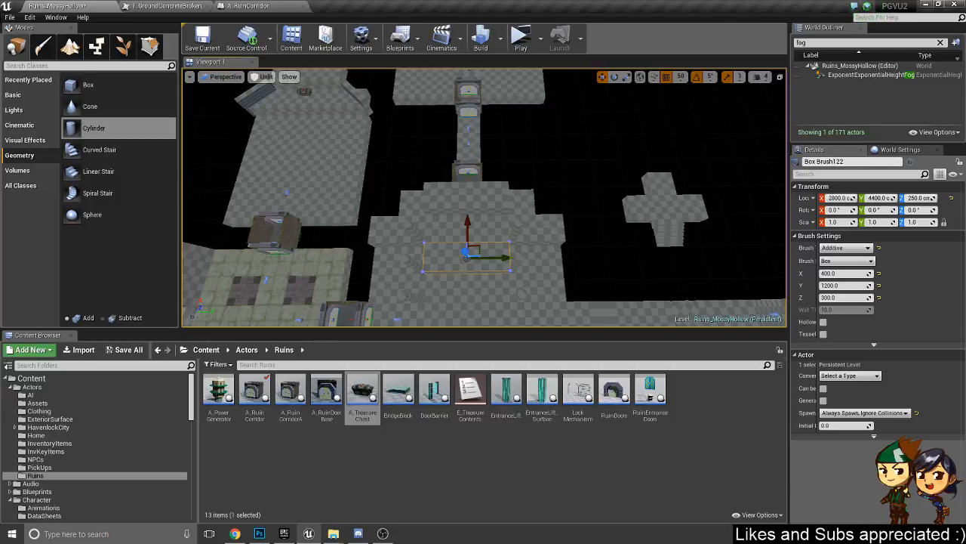
pyautogui.click(527, 205)
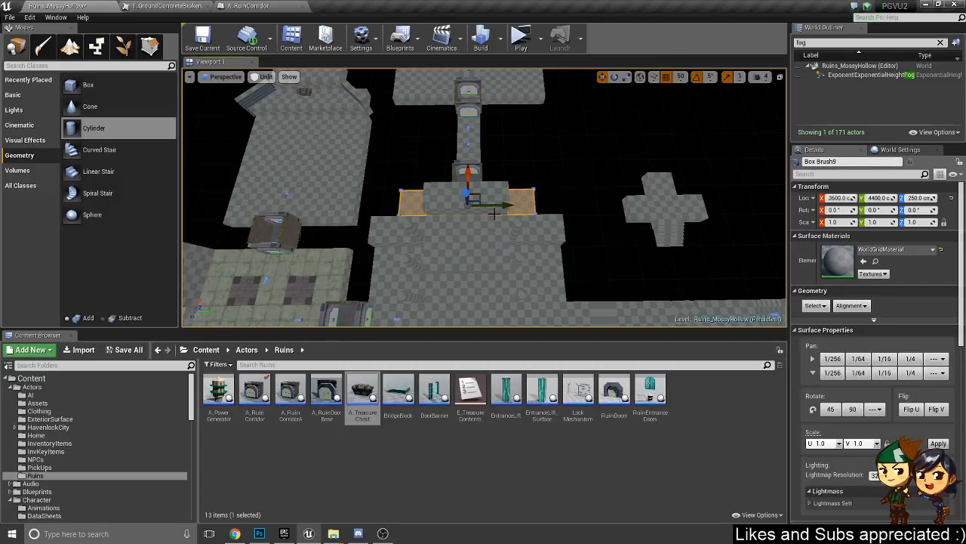
pyautogui.scroll(-3, 823, 400)
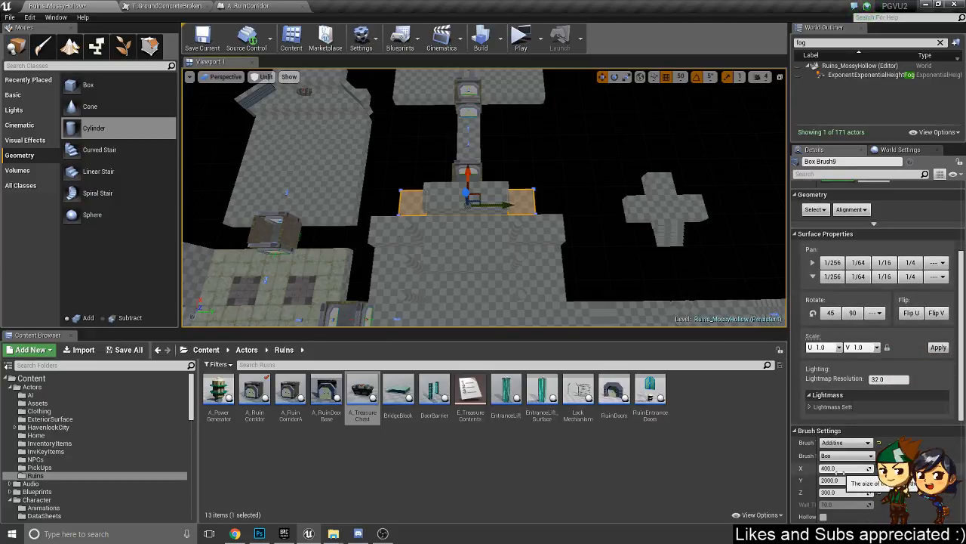
pyautogui.click(840, 480)
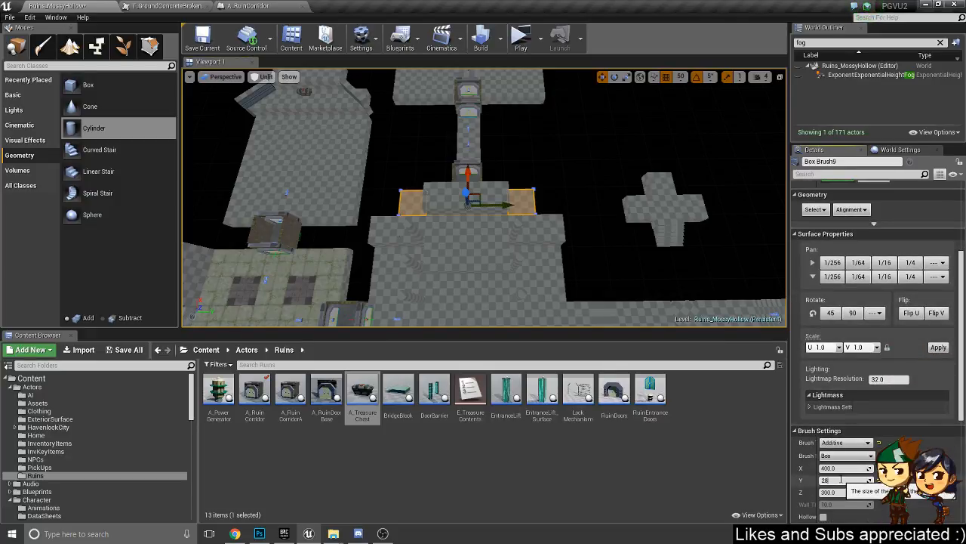
pyautogui.press('Return')
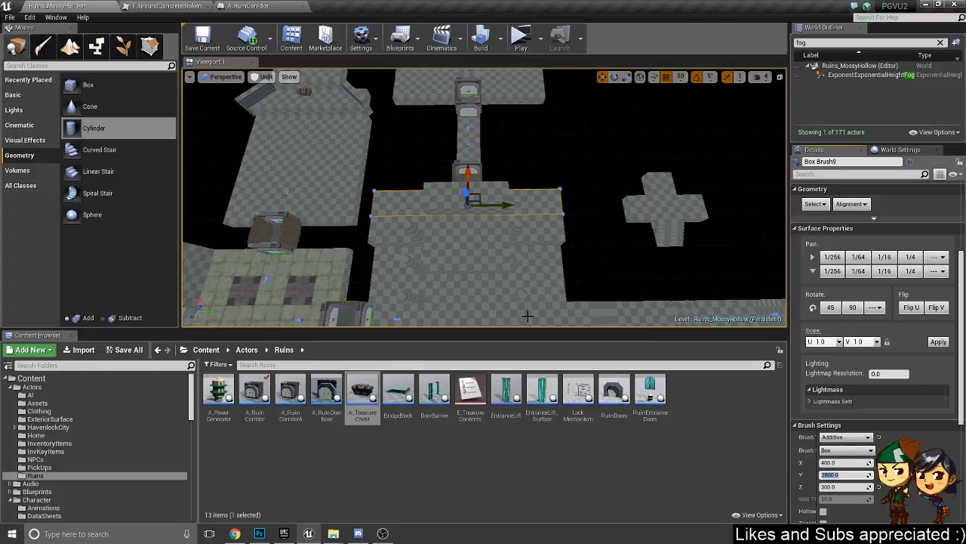
# - Duplicate the angled wall brush from the neighbouring room and place the copy on the platform's corner at X 3520, Y 3150, Z 600
pyautogui.click(266, 106)
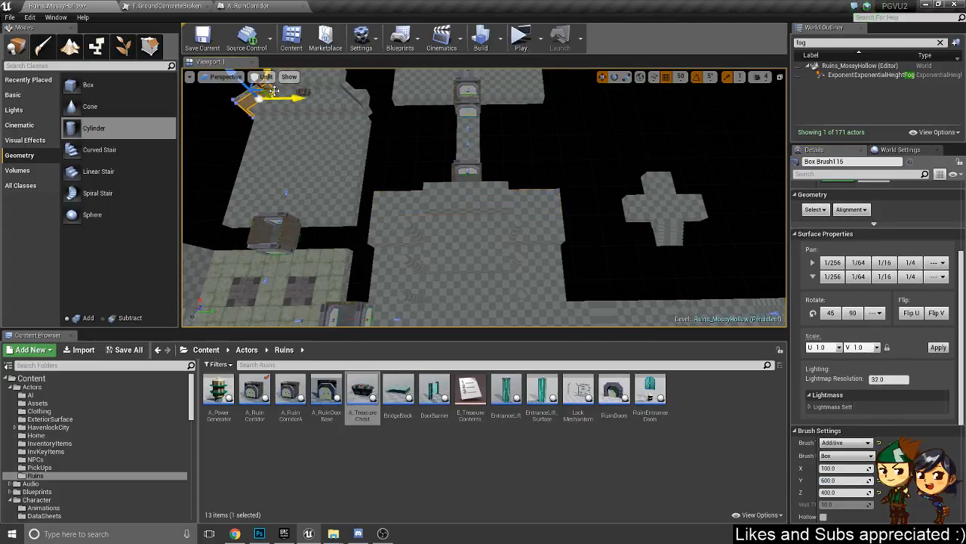
pyautogui.keyDown('alt'); pyautogui.moveTo(273, 91); pyautogui.dragTo(394, 191); pyautogui.keyUp('alt')
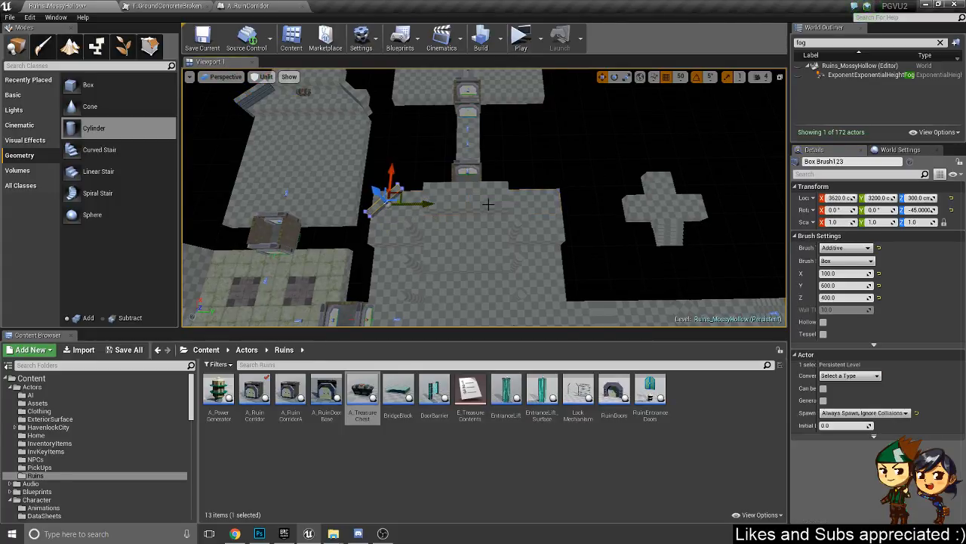
pyautogui.press('f')
pyautogui.moveTo(506, 222)
pyautogui.mouseDown(button='right')
pyautogui.moveTo(517, 170)
pyautogui.moveTo(547, 197)
pyautogui.moveTo(513, 200)
pyautogui.moveTo(527, 219)
pyautogui.mouseUp(button='right')
pyautogui.moveTo(467, 191); pyautogui.dragTo(455, 190)
pyautogui.moveTo(485, 218)
pyautogui.mouseDown(button='right')
pyautogui.moveTo(529, 199)
pyautogui.moveTo(521, 182)
pyautogui.moveTo(540, 198)
pyautogui.moveTo(547, 185)
pyautogui.mouseUp(button='right')
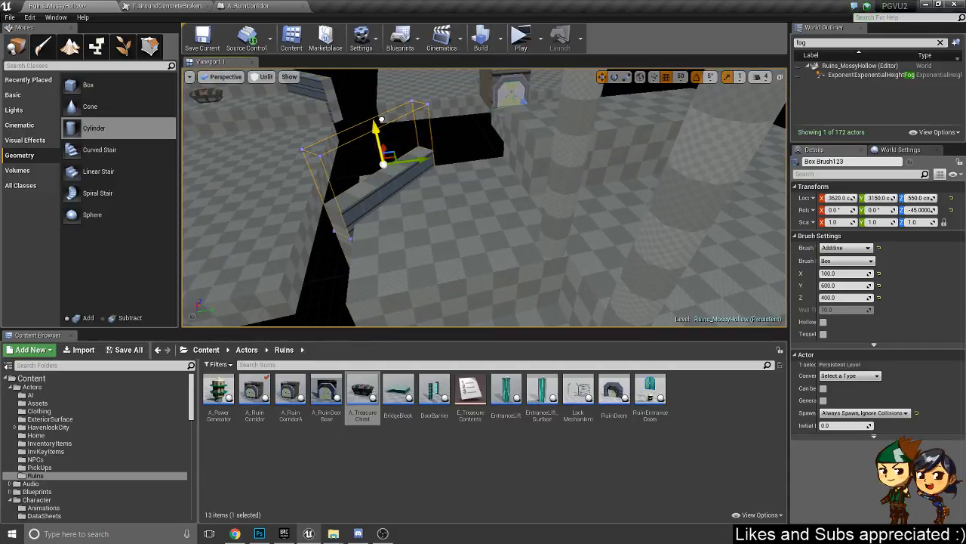
pyautogui.moveTo(456, 175); pyautogui.dragTo(337, 202, button='right')
# - Duplicate the angled wall with a 90-degree rotation and move the copy to the platform's opposite corner at Y 5600
pyautogui.press('e')
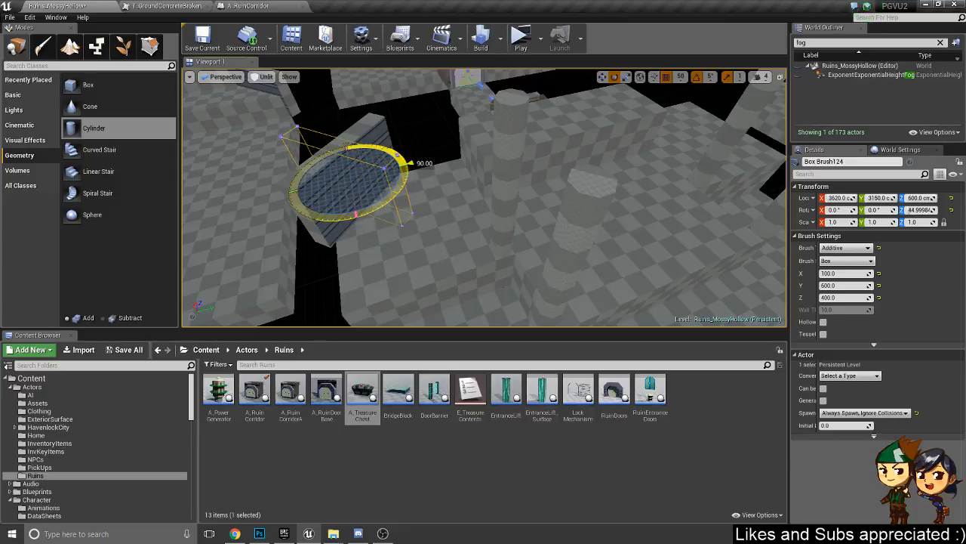
pyautogui.keyDown('shift'); pyautogui.moveTo(377, 174); pyautogui.dragTo(486, 181); pyautogui.keyUp('shift')
pyautogui.moveTo(361, 197)
pyautogui.mouseDown(button='right')
pyautogui.moveTo(219, 211)
pyautogui.moveTo(230, 188)
pyautogui.moveTo(215, 242)
pyautogui.moveTo(188, 249)
pyautogui.moveTo(193, 211)
pyautogui.moveTo(200, 204)
pyautogui.moveTo(296, 287)
pyautogui.mouseUp(button='right')
pyautogui.moveTo(456, 236); pyautogui.dragTo(487, 215, button='right')
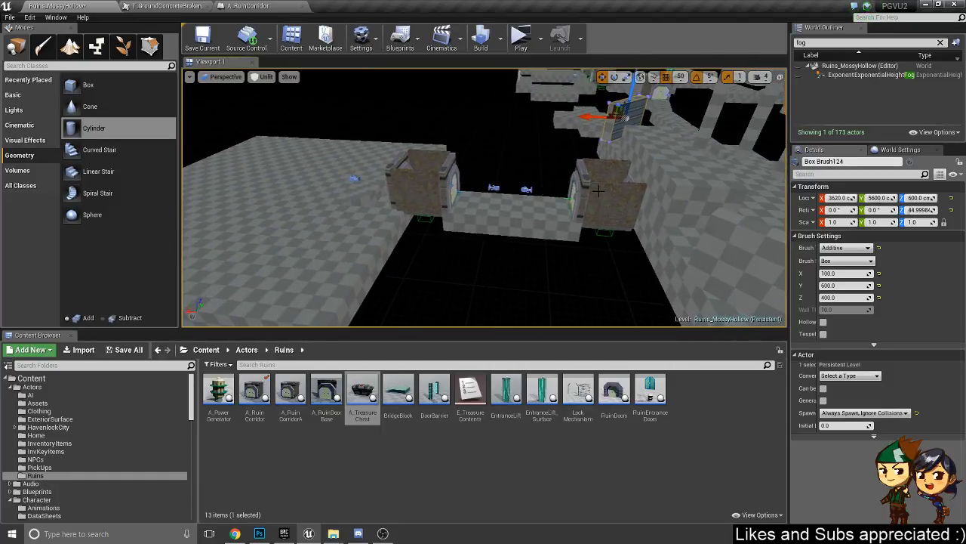
# - Select both corridor door blocks, the floor brush connecting them and the adjoining room's brushes, and raise all five together
pyautogui.click(610, 201)
pyautogui.keyDown('ctrl'); pyautogui.click(526, 220); pyautogui.keyUp('ctrl')
pyautogui.keyDown('ctrl'); pyautogui.click(414, 187); pyautogui.keyUp('ctrl')
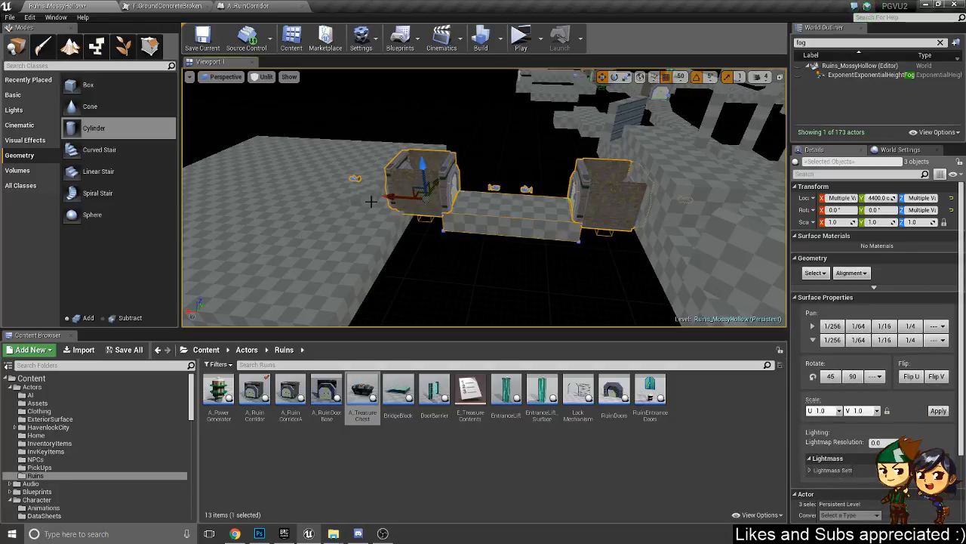
pyautogui.keyDown('ctrl'); pyautogui.click(370, 199); pyautogui.keyUp('ctrl')
pyautogui.keyDown('ctrl'); pyautogui.click(369, 219); pyautogui.keyUp('ctrl')
pyautogui.moveTo(369, 220)
pyautogui.mouseDown(button='right')
pyautogui.moveTo(384, 200)
pyautogui.moveTo(322, 176)
pyautogui.mouseUp(button='right')
pyautogui.moveTo(300, 168); pyautogui.dragTo(305, 116)
# - Duplicate the linear stair brush at the pillared room's side entrance and move the copy to Y 6300, Z 100
pyautogui.moveTo(512, 175); pyautogui.dragTo(302, 219, button='right')
pyautogui.press('w')
pyautogui.press('s')
pyautogui.moveTo(490, 173); pyautogui.dragTo(632, 190, button='right')
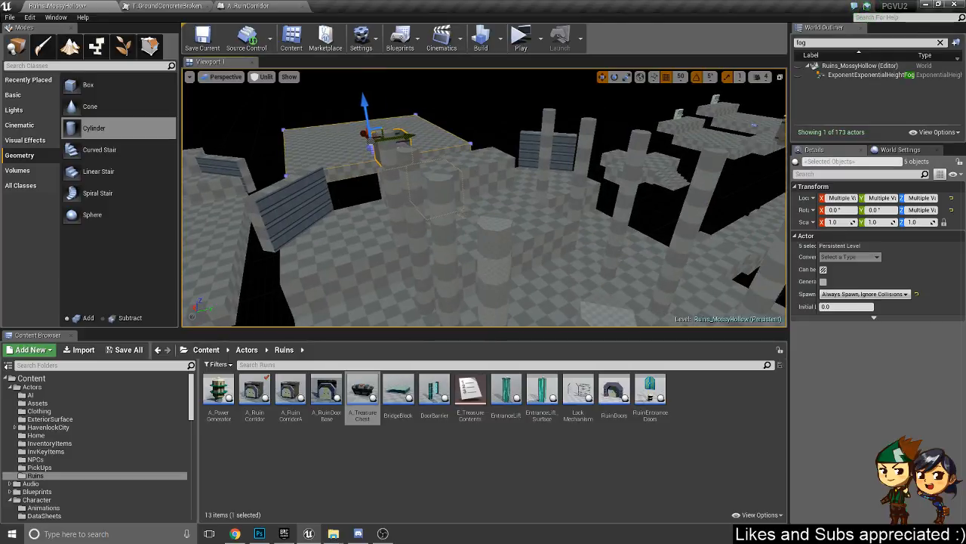
pyautogui.click(749, 258)
pyautogui.press('f')
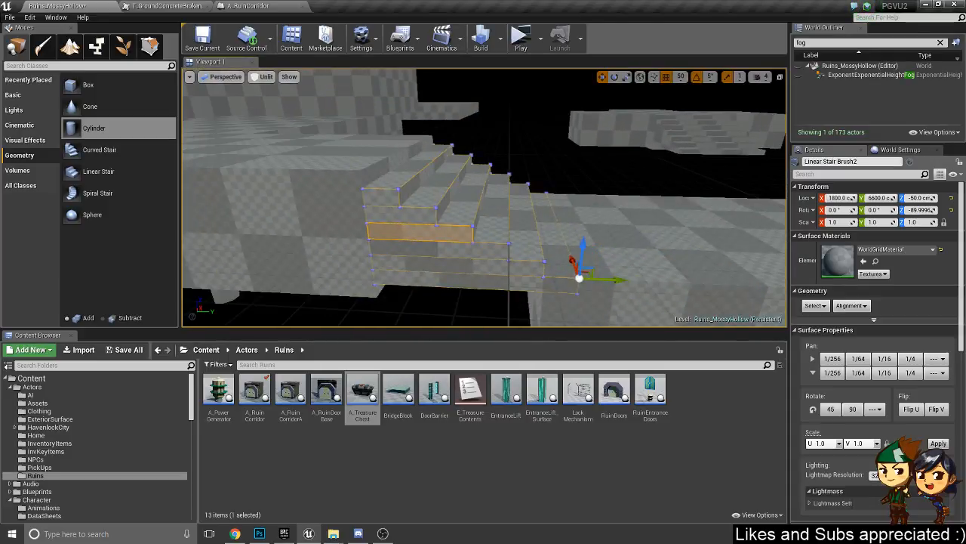
pyautogui.moveTo(590, 271)
pyautogui.keyDown('alt'); pyautogui.mouseDown()
pyautogui.moveTo(350, 143)
pyautogui.moveTo(374, 143)
pyautogui.mouseUp(); pyautogui.keyUp('alt')
pyautogui.moveTo(399, 143)
pyautogui.mouseDown(button='right')
pyautogui.moveTo(317, 155)
pyautogui.moveTo(423, 170)
pyautogui.moveTo(397, 149)
pyautogui.moveTo(423, 169)
pyautogui.moveTo(489, 168)
pyautogui.mouseUp(button='right')
pyautogui.press('s')
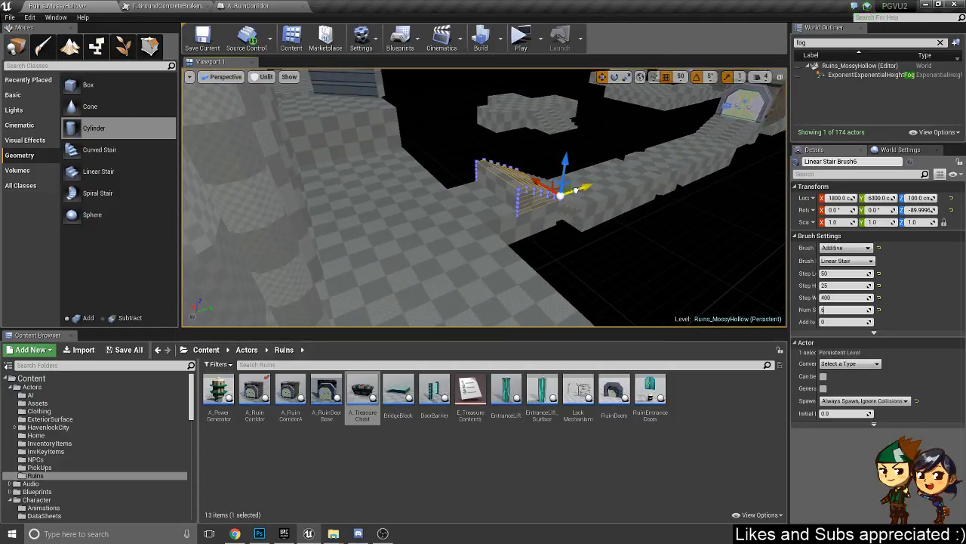
# - Move the copied stairs into the pillared room at Y 4650 and rotate them 90 degrees to face the platform, keeping Z at 100
pyautogui.press('f')
pyautogui.moveTo(352, 240)
pyautogui.keyDown('alt'); pyautogui.mouseDown()
pyautogui.moveTo(367, 219)
pyautogui.moveTo(394, 213)
pyautogui.mouseUp(); pyautogui.keyUp('alt')
pyautogui.moveTo(647, 238)
pyautogui.mouseDown()
pyautogui.moveTo(676, 257)
pyautogui.moveTo(598, 271)
pyautogui.mouseUp()
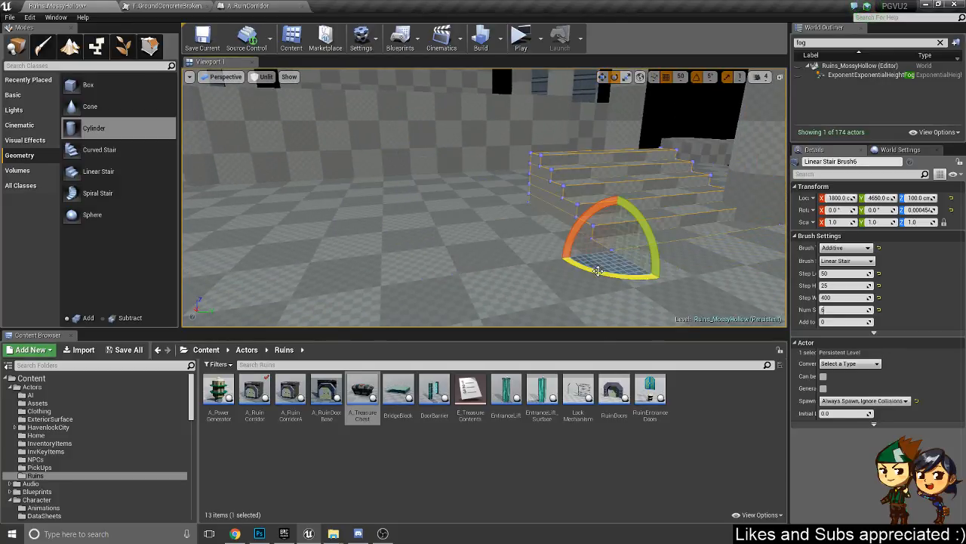
pyautogui.keyDown('alt'); pyautogui.moveTo(509, 246); pyautogui.dragTo(396, 255); pyautogui.keyUp('alt')
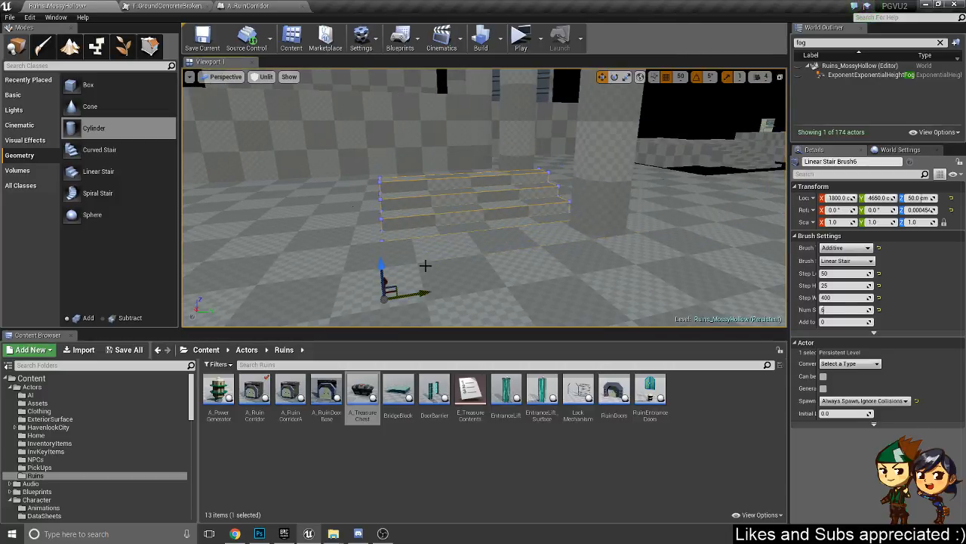
pyautogui.hotkey('ctrl', 'z')
# - Move the stairs up against the platform's front face at X 2150, Y 4200, Z 150
pyautogui.moveTo(503, 290)
pyautogui.mouseDown(button='right')
pyautogui.moveTo(468, 317)
pyautogui.moveTo(499, 318)
pyautogui.mouseUp(button='right')
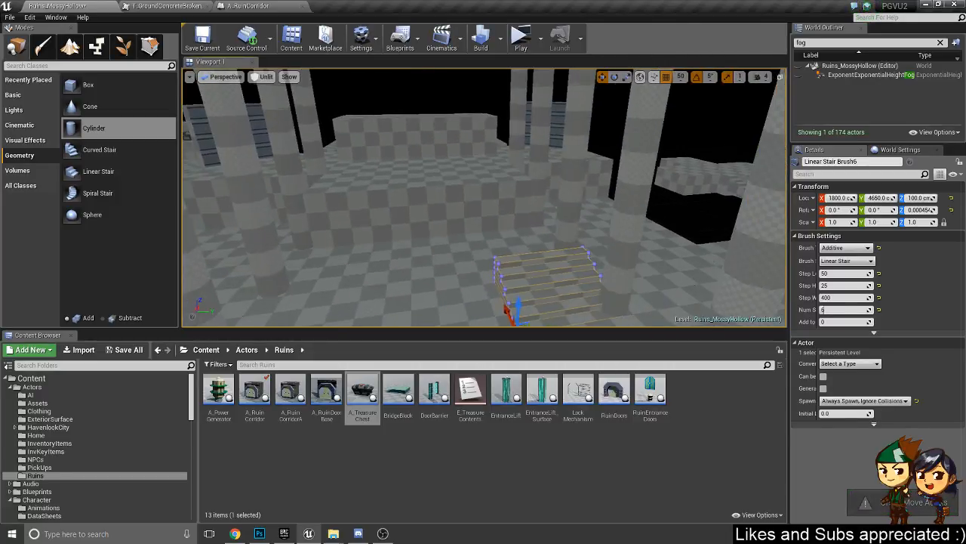
pyautogui.moveTo(503, 227); pyautogui.dragTo(510, 257, button='right')
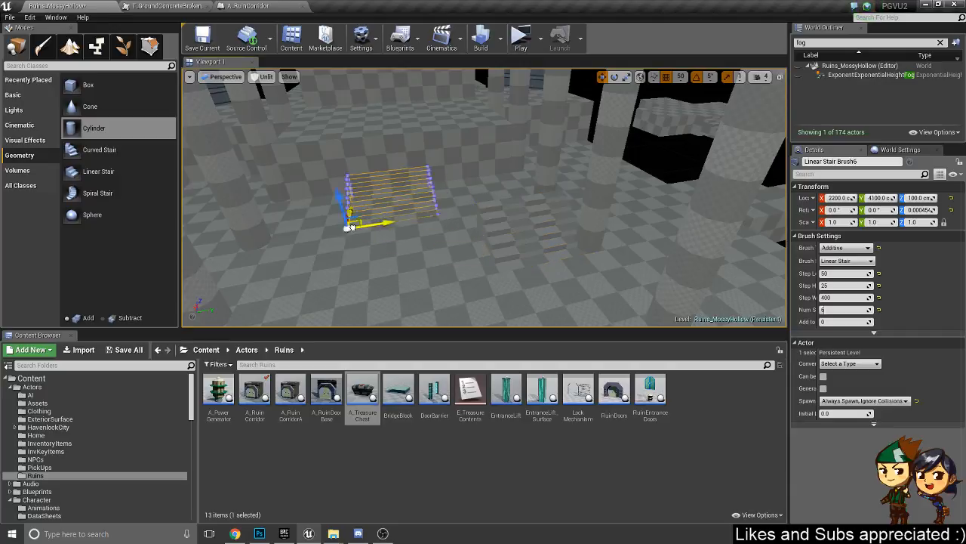
pyautogui.moveTo(379, 210)
pyautogui.mouseDown(button='right')
pyautogui.moveTo(381, 242)
pyautogui.moveTo(359, 257)
pyautogui.moveTo(362, 302)
pyautogui.moveTo(401, 261)
pyautogui.mouseUp(button='right')
pyautogui.moveTo(524, 134)
pyautogui.mouseDown(button='right')
pyautogui.moveTo(506, 174)
pyautogui.moveTo(499, 166)
pyautogui.mouseUp(button='right')
pyautogui.moveTo(560, 148)
pyautogui.mouseDown(button='right')
pyautogui.moveTo(566, 99)
pyautogui.moveTo(540, 110)
pyautogui.moveTo(563, 110)
pyautogui.moveTo(498, 255)
pyautogui.moveTo(456, 271)
pyautogui.mouseUp(button='right')
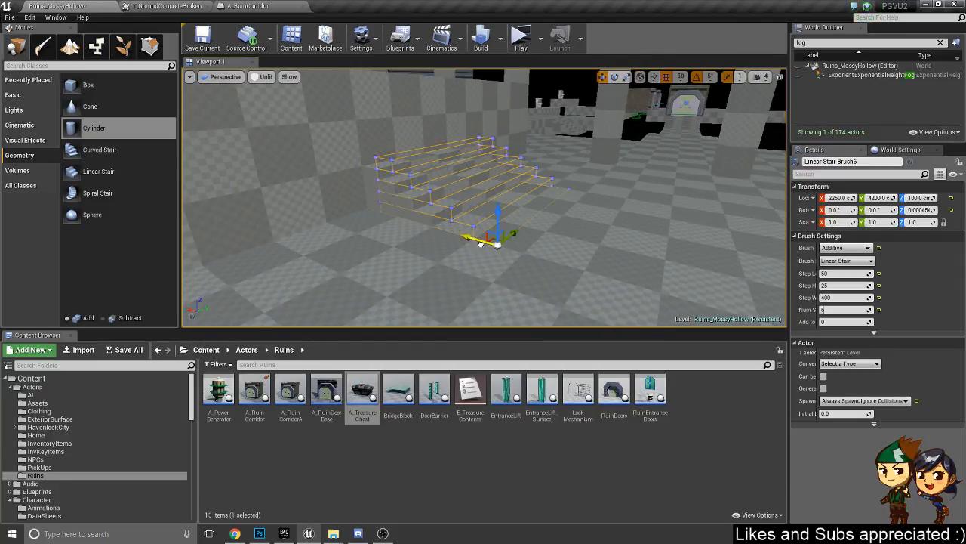
pyautogui.moveTo(516, 265); pyautogui.dragTo(517, 263)
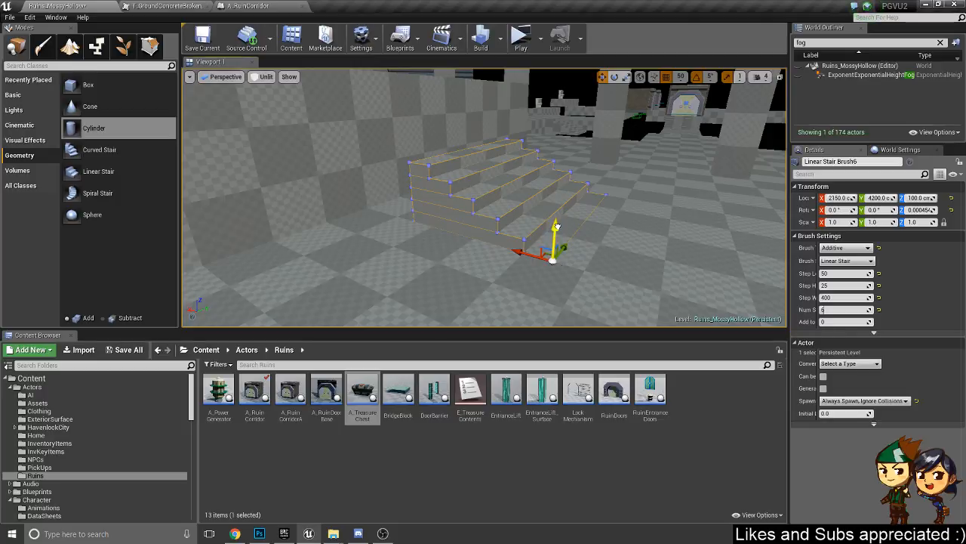
pyautogui.moveTo(555, 227)
pyautogui.mouseDown()
pyautogui.moveTo(553, 200)
pyautogui.moveTo(557, 253)
pyautogui.mouseUp()
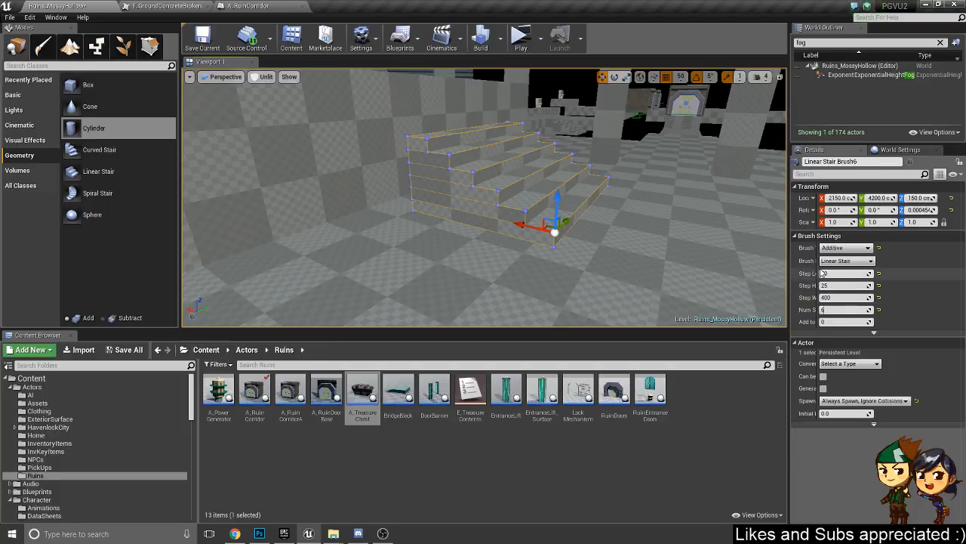
# - Set the stairs' number of steps to 11 and shift them away from the platform to X 2050
pyautogui.moveTo(823, 274); pyautogui.dragTo(850, 272)
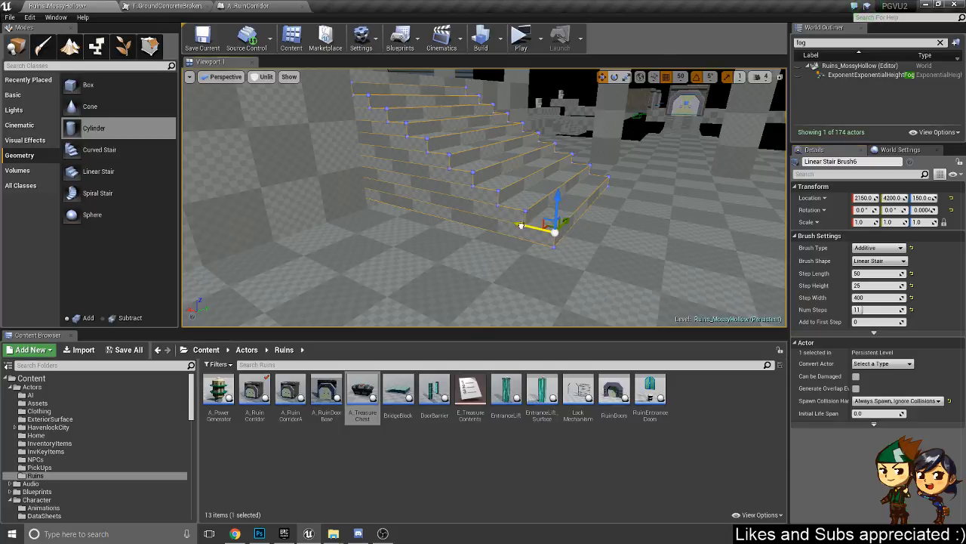
pyautogui.moveTo(521, 225); pyautogui.dragTo(566, 237)
pyautogui.moveTo(565, 237)
pyautogui.mouseDown(button='right')
pyautogui.moveTo(560, 198)
pyautogui.moveTo(545, 202)
pyautogui.moveTo(558, 208)
pyautogui.mouseUp(button='right')
pyautogui.press('e')
pyautogui.press('q')
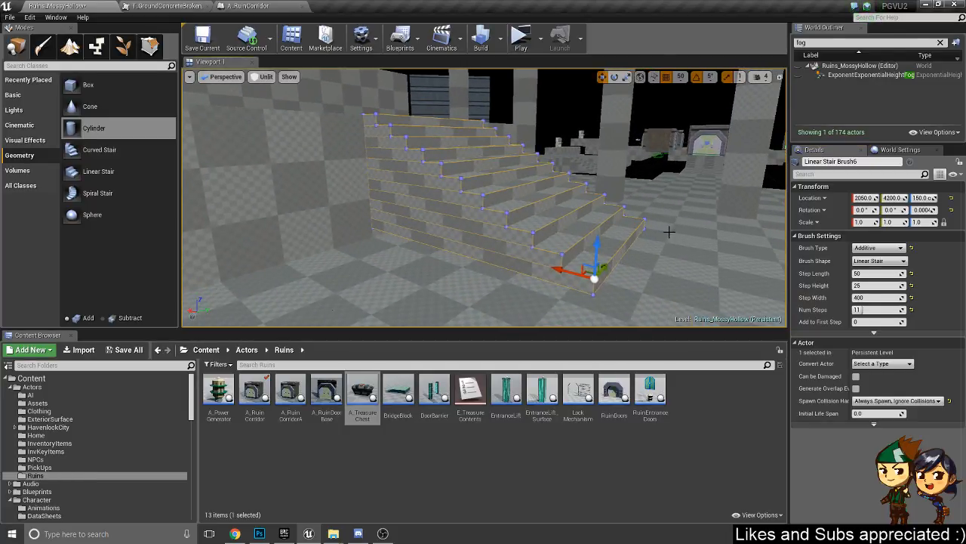
# - Change the position grid snap to 10 and lower the stairs to Z 120
pyautogui.click(680, 77)
pyautogui.click(687, 120)
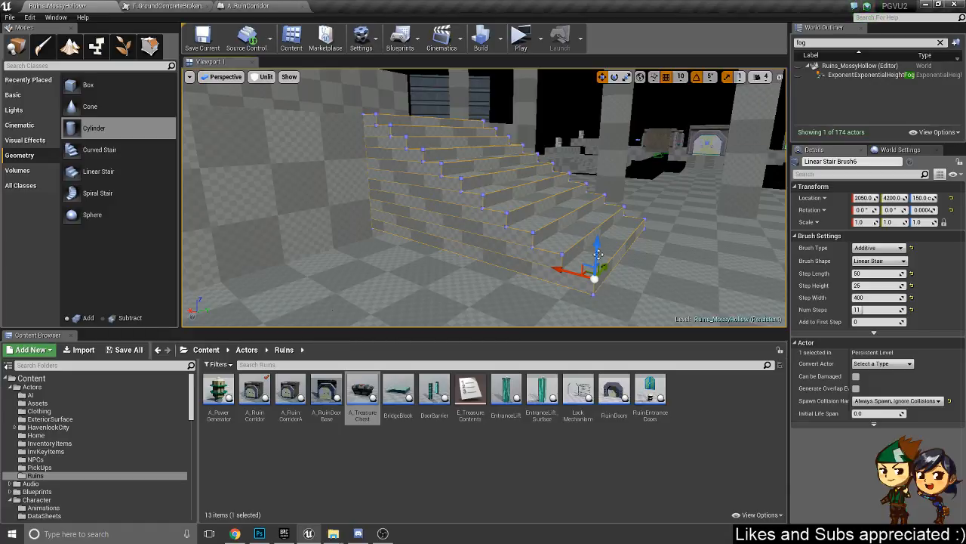
pyautogui.moveTo(596, 255); pyautogui.dragTo(596, 267)
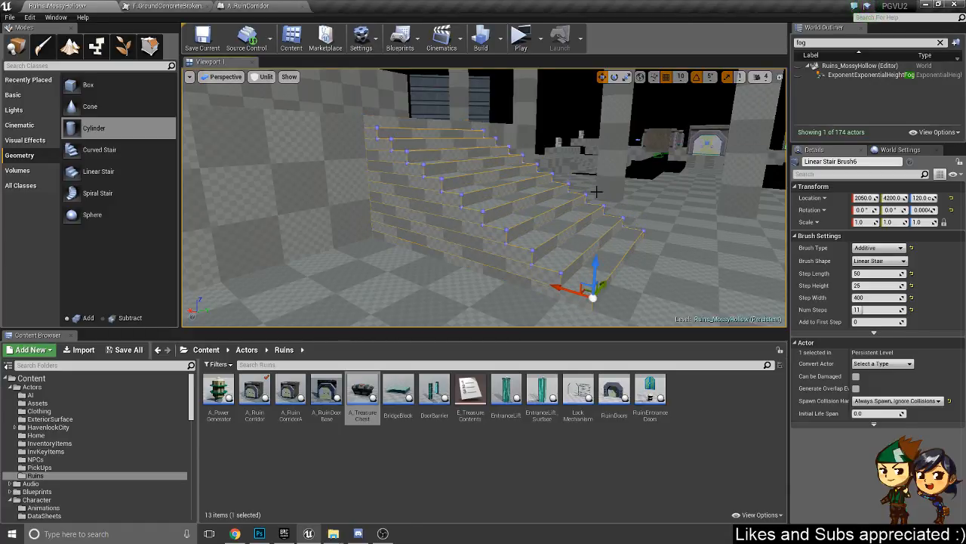
# - Select the platform box brush that the new stairs lead up to
pyautogui.press('d')
pyautogui.moveTo(596, 190)
pyautogui.mouseDown(button='right')
pyautogui.moveTo(483, 198)
pyautogui.moveTo(574, 208)
pyautogui.moveTo(603, 264)
pyautogui.moveTo(558, 260)
pyautogui.moveTo(596, 253)
pyautogui.mouseUp(button='right')
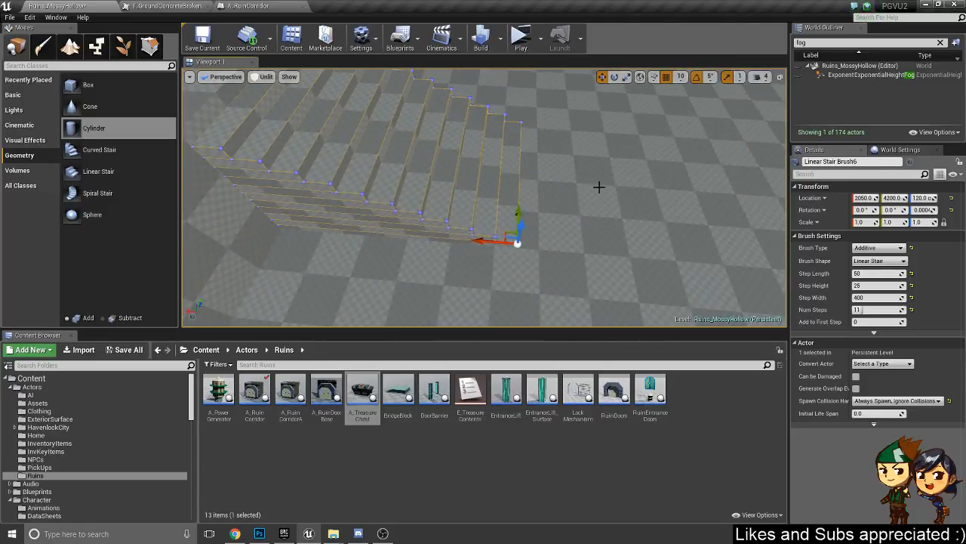
pyautogui.moveTo(598, 187); pyautogui.dragTo(521, 166, button='right')
pyautogui.click(323, 138)
pyautogui.moveTo(396, 189)
pyautogui.mouseDown(button='right')
pyautogui.moveTo(378, 181)
pyautogui.moveTo(445, 227)
pyautogui.moveTo(393, 234)
pyautogui.moveTo(468, 260)
pyautogui.moveTo(401, 222)
pyautogui.mouseUp(button='right')
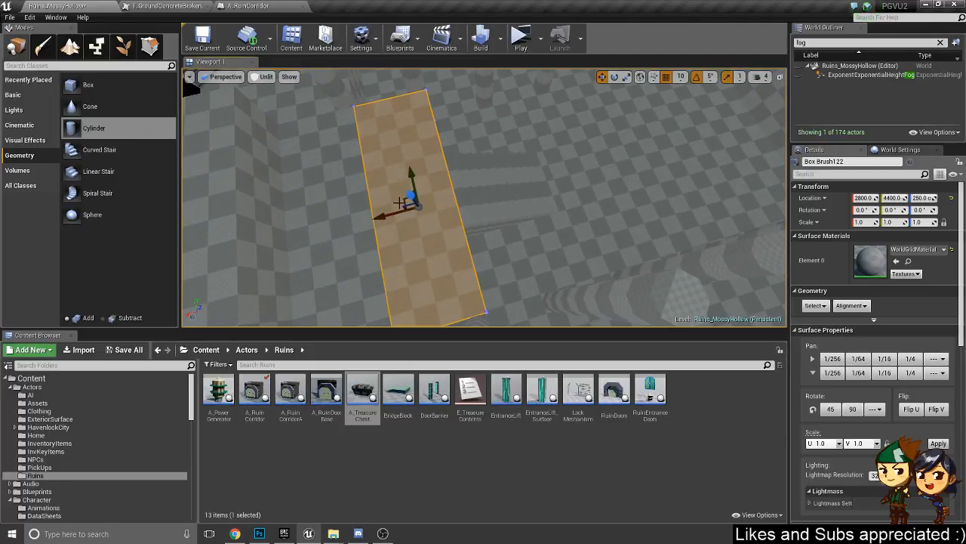
# - Duplicate the long box brush, place the copy at about X 2390, Y 5200, Z 250, and set the viewport to Lit shading
pyautogui.keyDown('alt'); pyautogui.moveTo(403, 203); pyautogui.dragTo(495, 145); pyautogui.keyUp('alt')
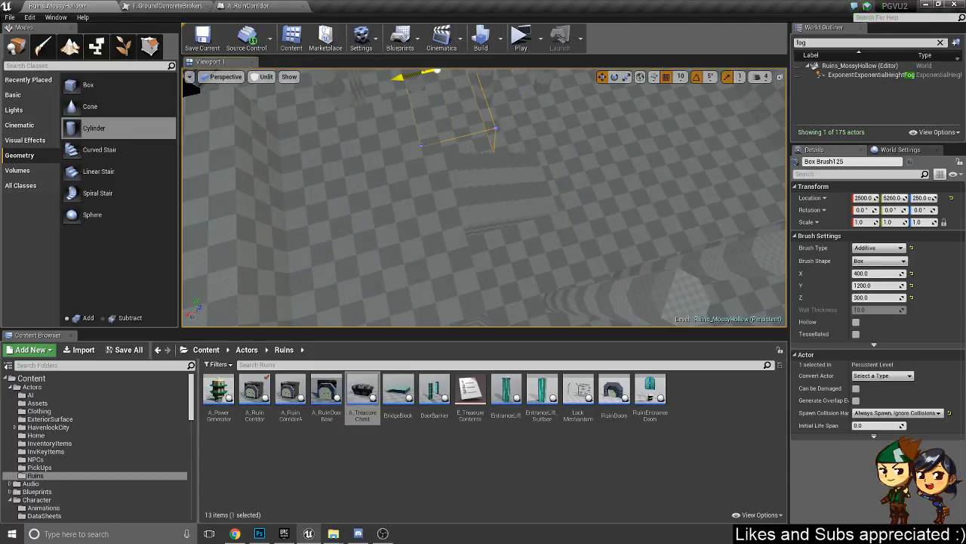
pyautogui.click(264, 77)
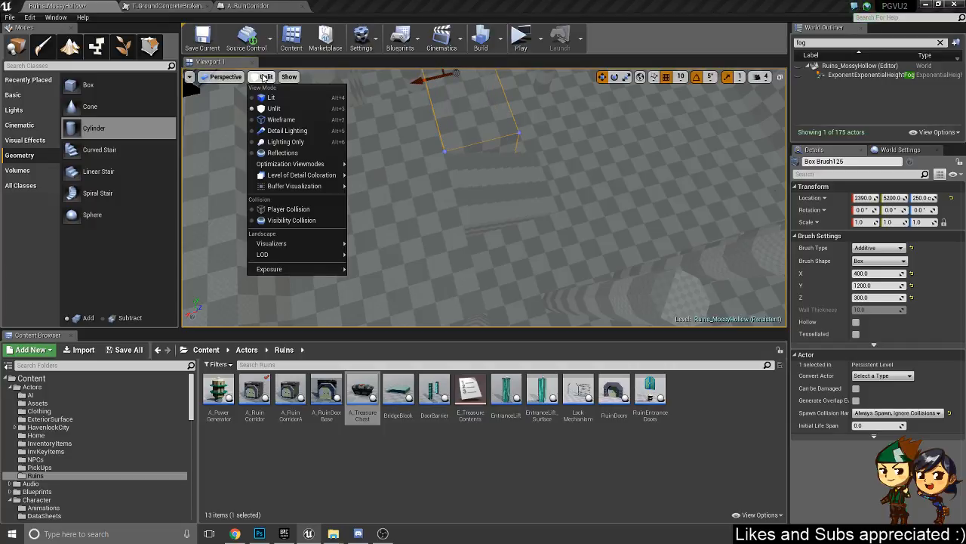
pyautogui.click(271, 98)
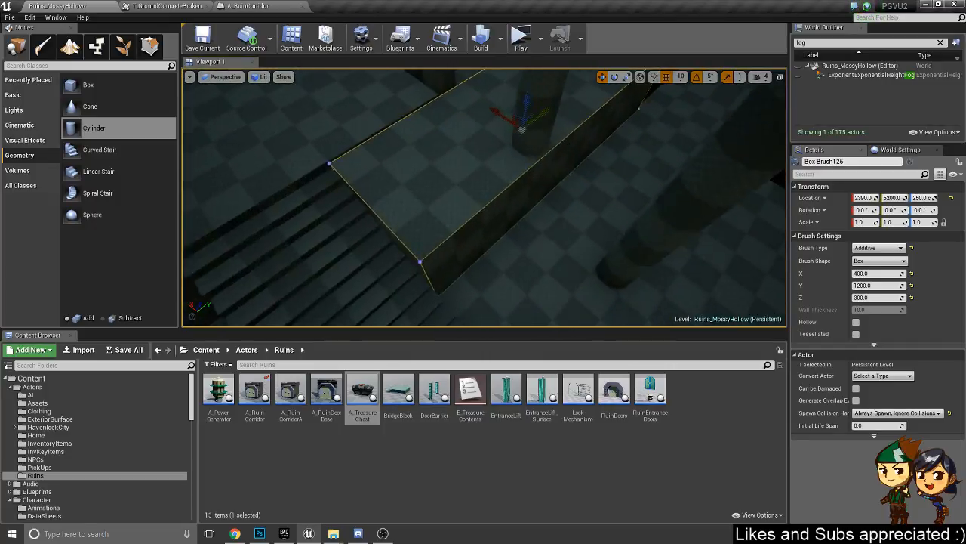
# - Delete the duplicated box brush behind the linear stair
pyautogui.moveTo(660, 193)
pyautogui.mouseDown(button='right')
pyautogui.moveTo(642, 191)
pyautogui.moveTo(709, 208)
pyautogui.moveTo(728, 178)
pyautogui.mouseUp(button='right')
pyautogui.moveTo(537, 211)
pyautogui.mouseDown(button='right')
pyautogui.moveTo(574, 219)
pyautogui.moveTo(580, 235)
pyautogui.moveTo(536, 210)
pyautogui.mouseUp(button='right')
pyautogui.moveTo(564, 163)
pyautogui.mouseDown(button='right')
pyautogui.moveTo(600, 136)
pyautogui.moveTo(581, 130)
pyautogui.moveTo(562, 170)
pyautogui.moveTo(555, 167)
pyautogui.moveTo(566, 160)
pyautogui.moveTo(536, 124)
pyautogui.moveTo(566, 127)
pyautogui.moveTo(481, 274)
pyautogui.moveTo(517, 299)
pyautogui.moveTo(505, 306)
pyautogui.moveTo(490, 296)
pyautogui.mouseUp(button='right')
pyautogui.click(482, 274)
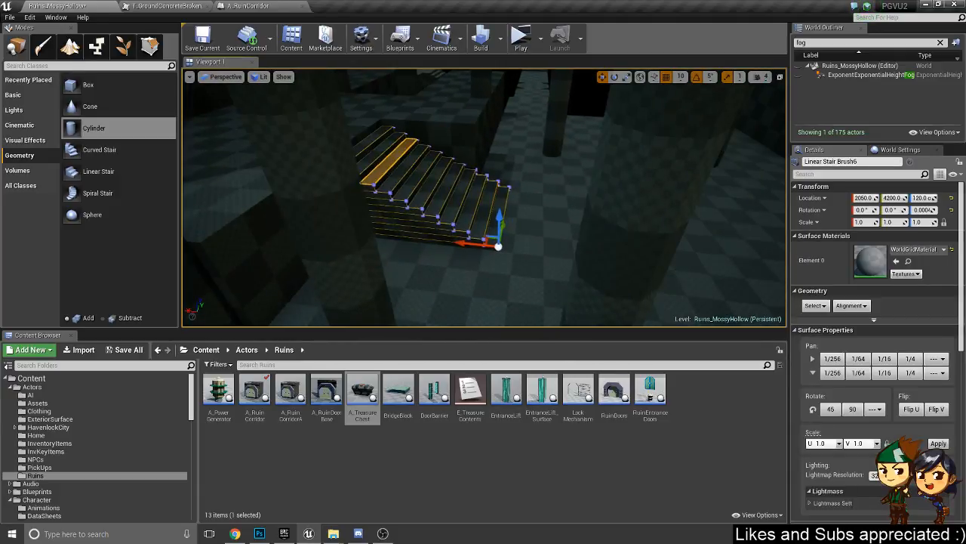
pyautogui.click(472, 294)
pyautogui.click(441, 145)
pyautogui.press('Delete')
# - Duplicate the linear stair brush and place the copy on the upper platform at about X 2850, Y 4200, Z 430
pyautogui.click(491, 212)
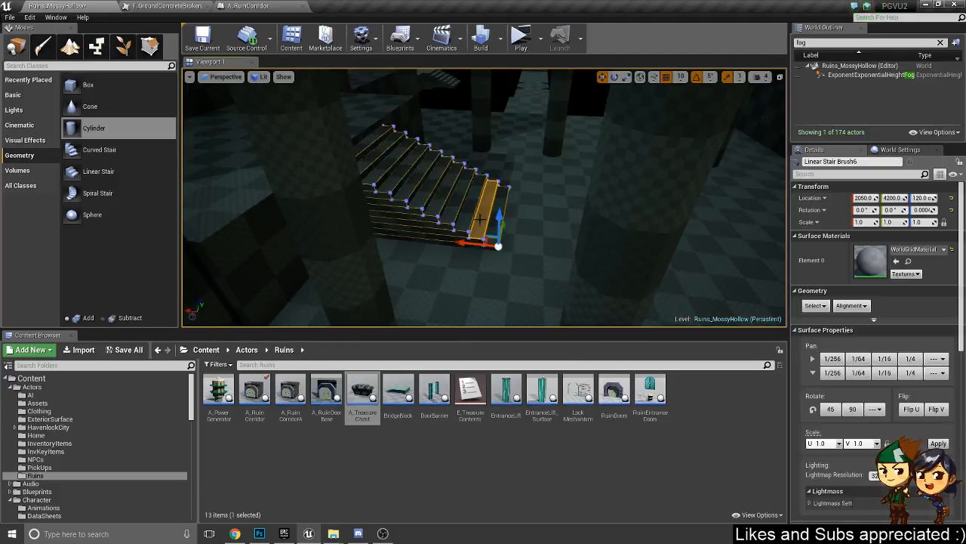
pyautogui.moveTo(490, 211); pyautogui.dragTo(529, 181, button='right')
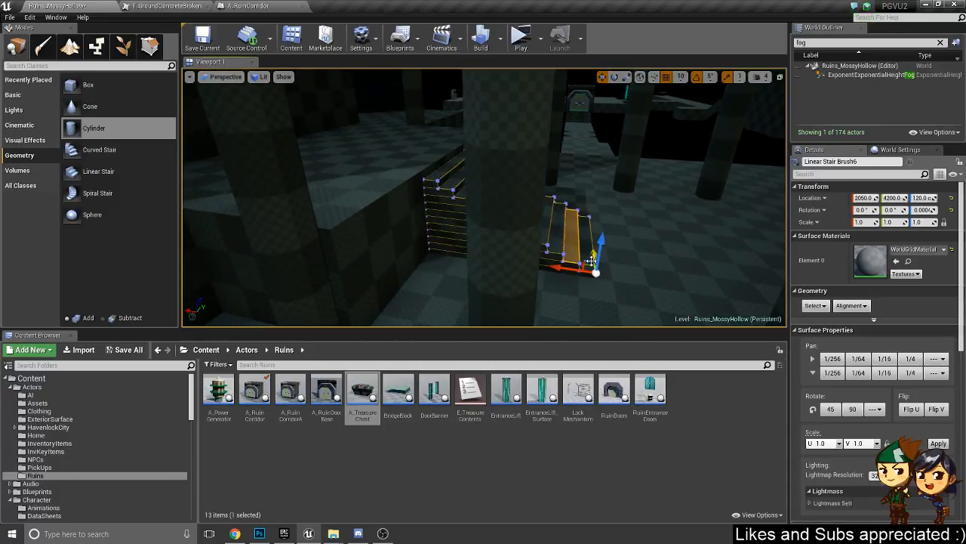
pyautogui.keyDown('alt'); pyautogui.moveTo(592, 261); pyautogui.dragTo(478, 140); pyautogui.keyUp('alt')
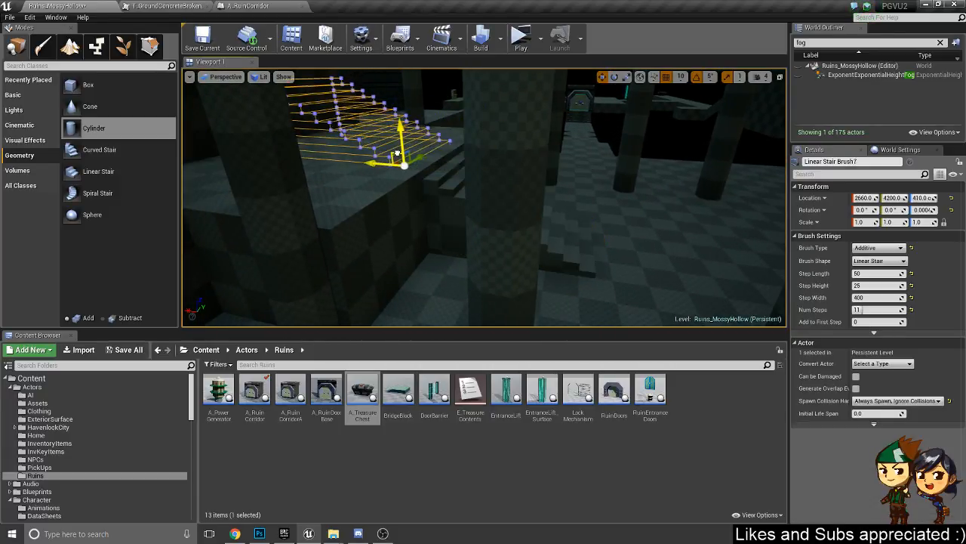
pyautogui.moveTo(474, 148)
pyautogui.mouseDown(button='right')
pyautogui.moveTo(548, 142)
pyautogui.moveTo(526, 145)
pyautogui.moveTo(560, 234)
pyautogui.moveTo(596, 254)
pyautogui.mouseUp(button='right')
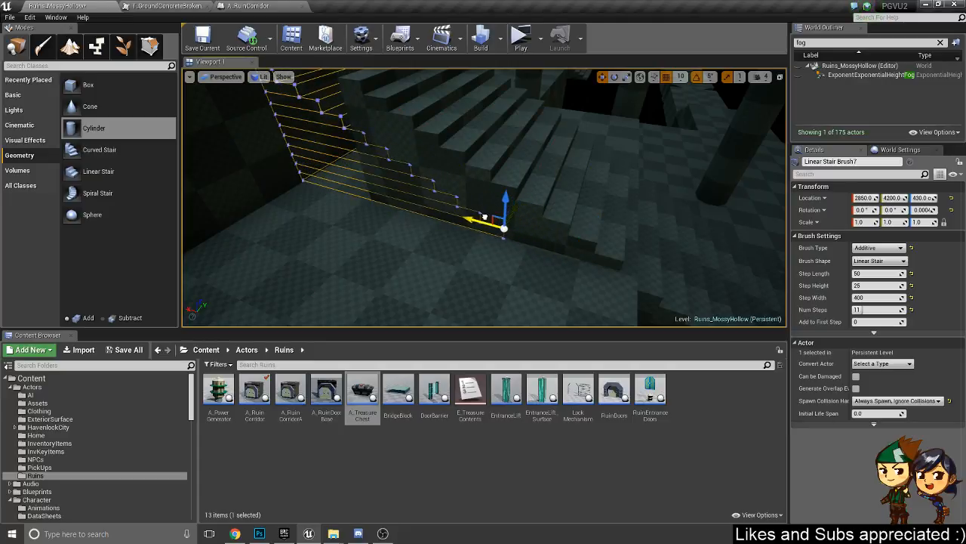
pyautogui.moveTo(483, 216)
pyautogui.mouseDown(button='right')
pyautogui.moveTo(490, 227)
pyautogui.moveTo(483, 234)
pyautogui.moveTo(476, 227)
pyautogui.moveTo(498, 219)
pyautogui.moveTo(462, 223)
pyautogui.moveTo(456, 243)
pyautogui.moveTo(500, 233)
pyautogui.moveTo(528, 240)
pyautogui.moveTo(499, 243)
pyautogui.moveTo(510, 230)
pyautogui.moveTo(495, 233)
pyautogui.moveTo(506, 227)
pyautogui.moveTo(498, 238)
pyautogui.moveTo(483, 227)
pyautogui.moveTo(476, 234)
pyautogui.moveTo(454, 177)
pyautogui.mouseUp(button='right')
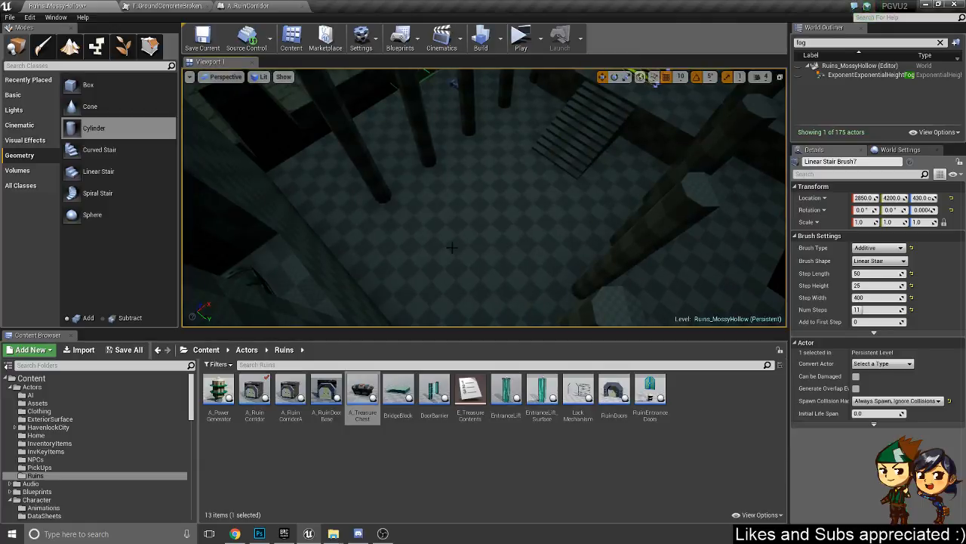
# - Play-test the level from the pillar hall floor, run up the stairs onto the upper platforms, and end the session
pyautogui.rightClick(454, 175)
pyautogui.moveTo(503, 472)
pyautogui.click(500, 492)
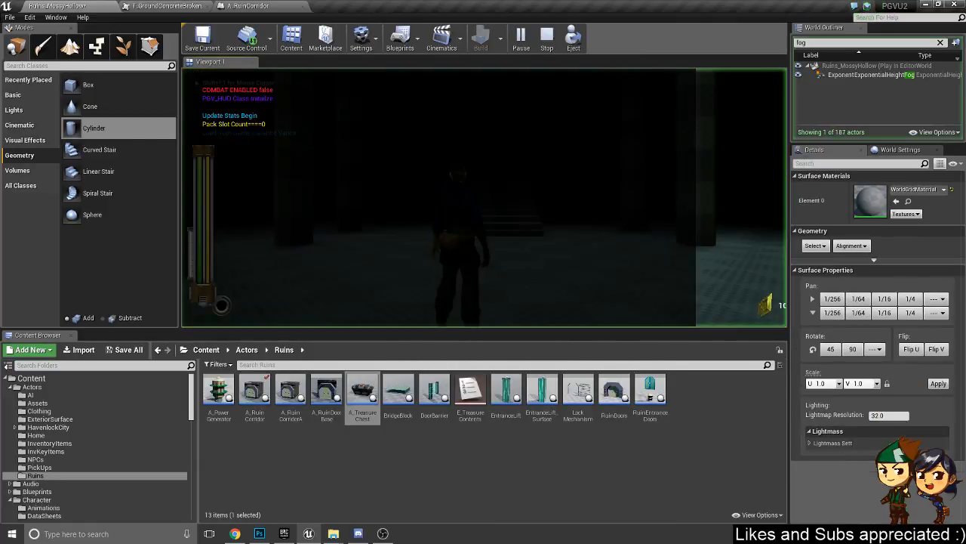
pyautogui.press('w')
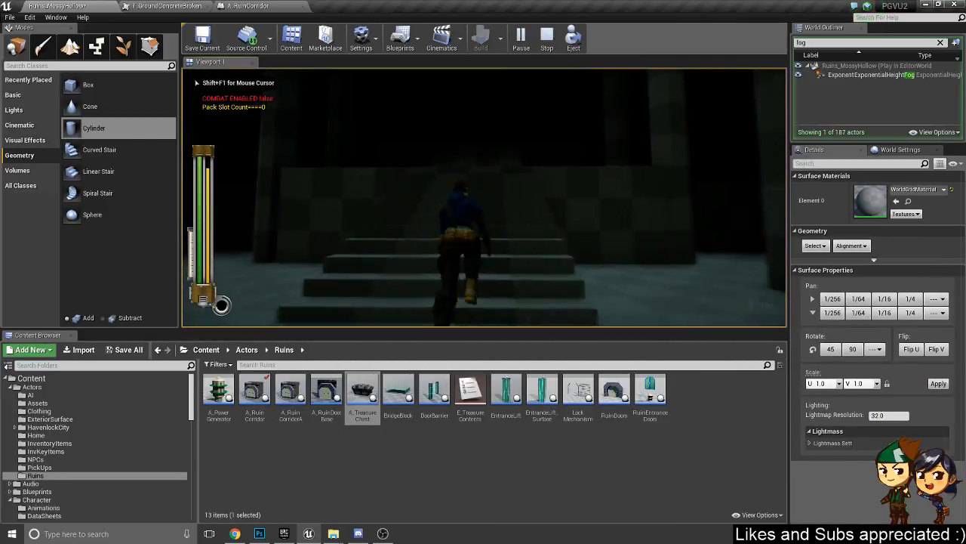
pyautogui.press('w')
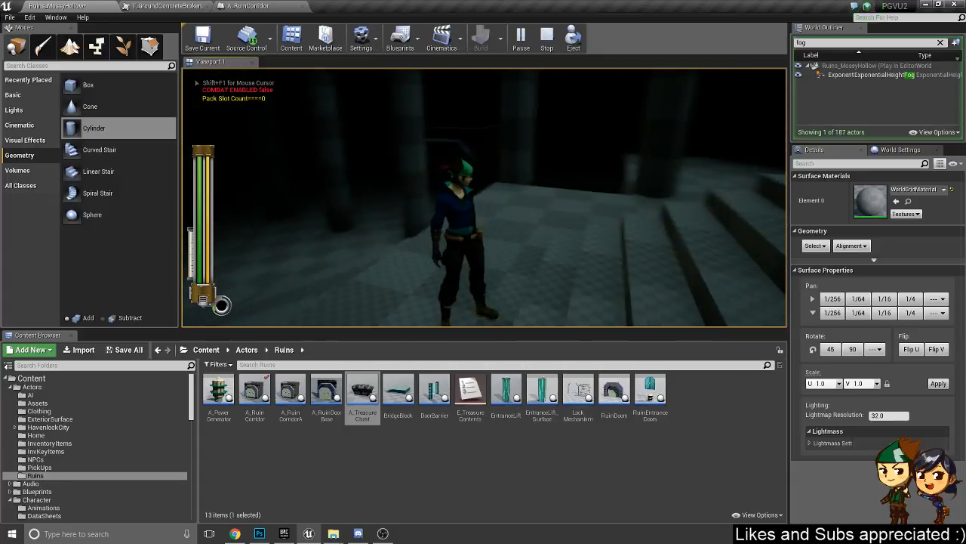
pyautogui.press('w')
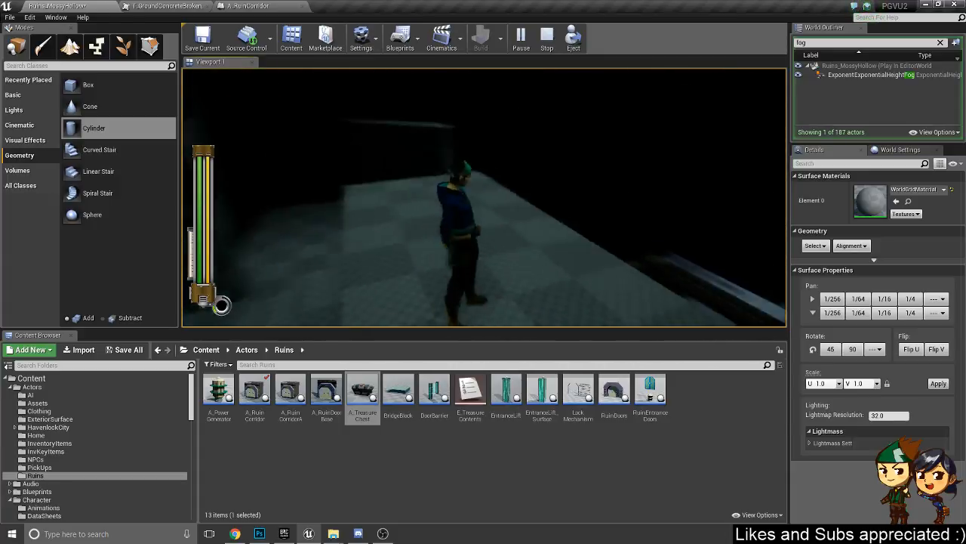
pyautogui.press('w')
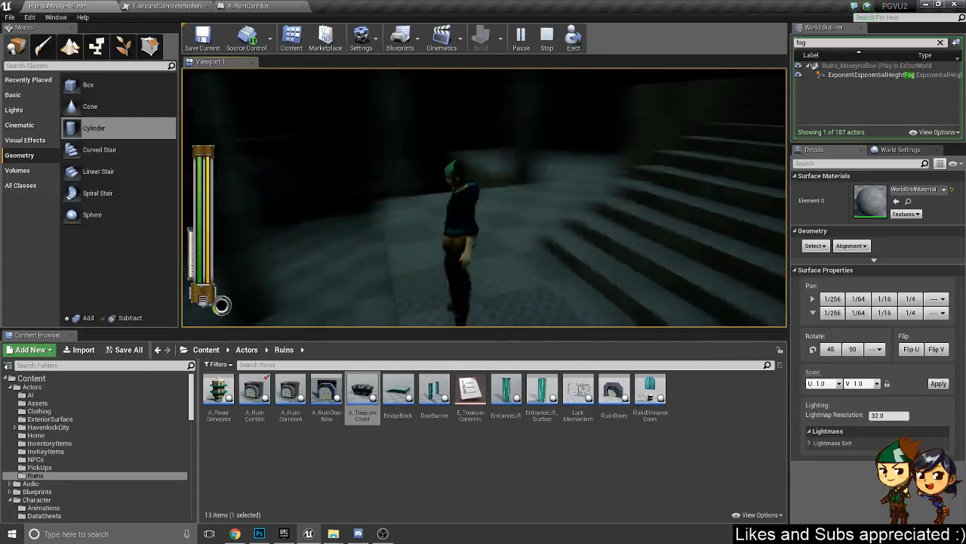
pyautogui.press('w')
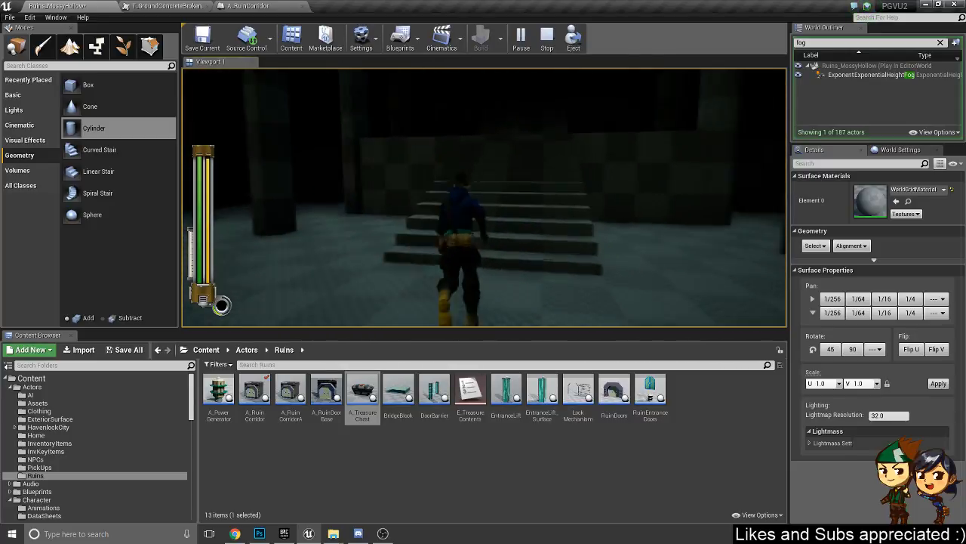
pyautogui.press('w')
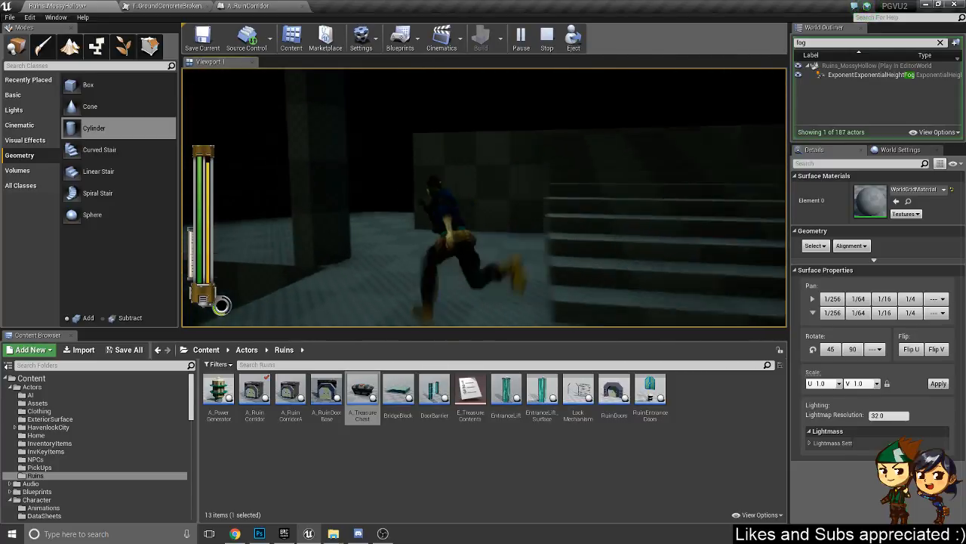
pyautogui.press('w')
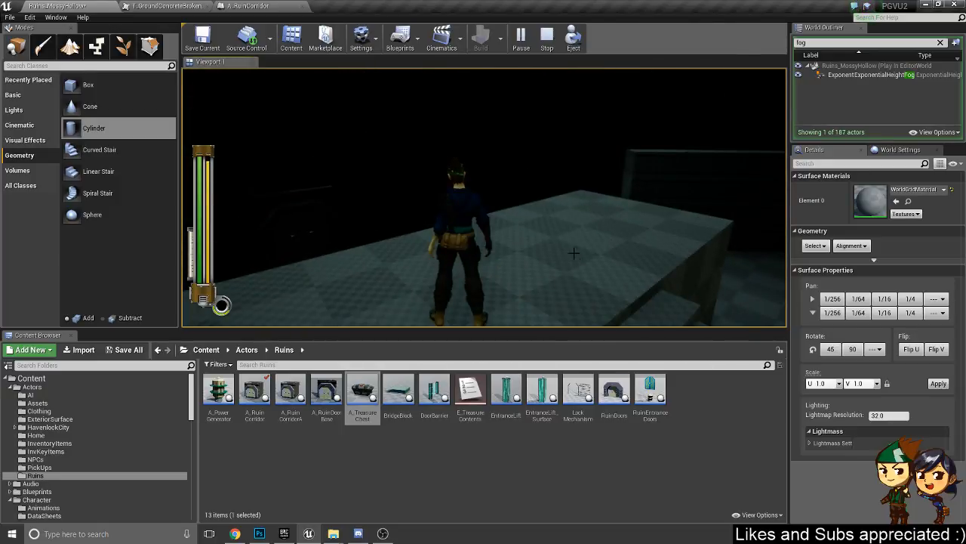
pyautogui.press('Escape')
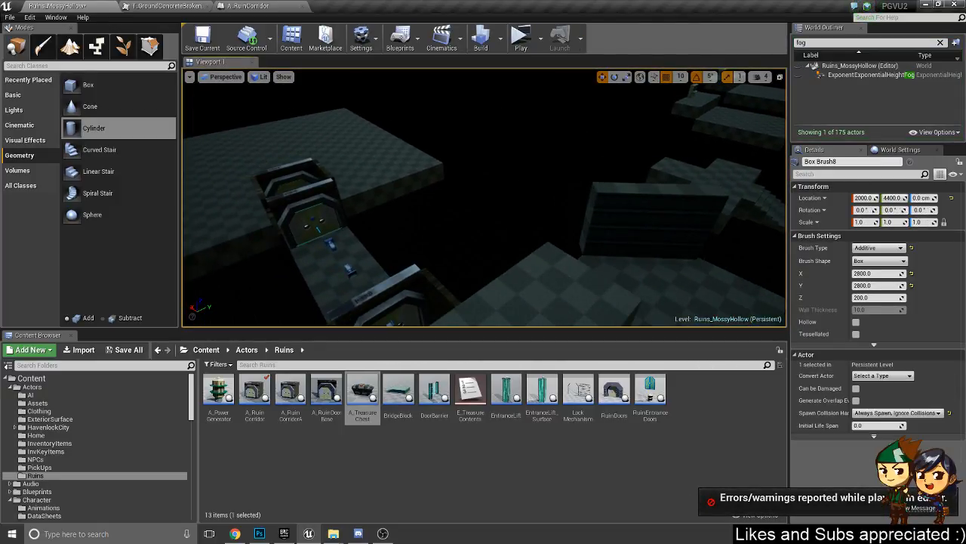
# - Select both ruin corridors, the bridge between them, the small stair and the large platform, and raise them together
pyautogui.moveTo(496, 228)
pyautogui.mouseDown(button='right')
pyautogui.moveTo(462, 252)
pyautogui.moveTo(498, 219)
pyautogui.moveTo(537, 230)
pyautogui.moveTo(521, 220)
pyautogui.moveTo(498, 227)
pyautogui.mouseUp(button='right')
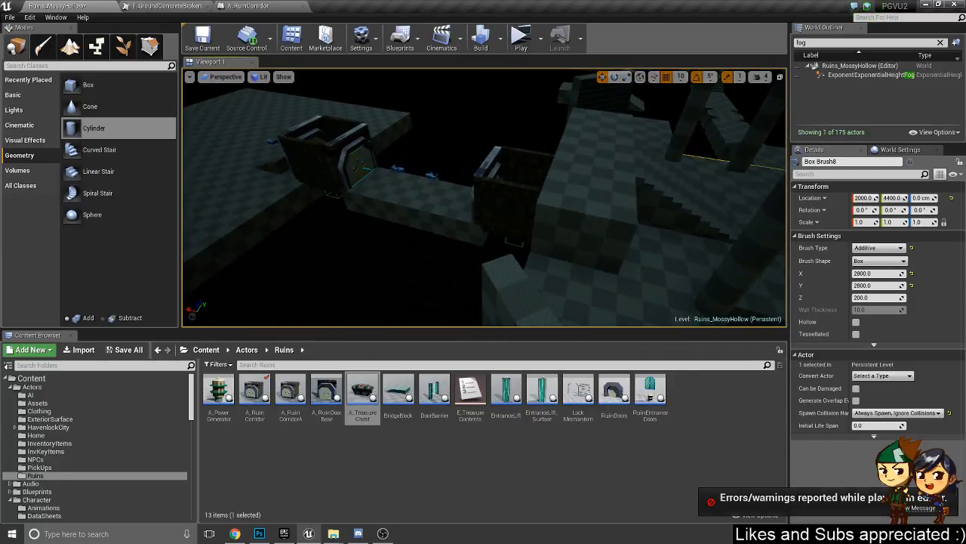
pyautogui.click(509, 201)
pyautogui.keyDown('ctrl'); pyautogui.click(450, 201); pyautogui.keyUp('ctrl')
pyautogui.keyDown('ctrl'); pyautogui.click(323, 157); pyautogui.keyUp('ctrl')
pyautogui.keyDown('ctrl'); pyautogui.click(265, 165); pyautogui.keyUp('ctrl')
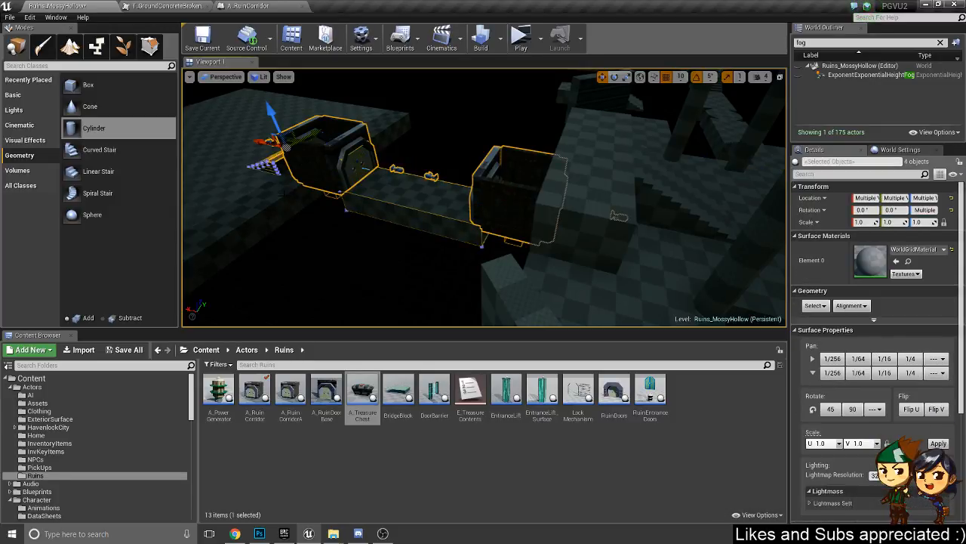
pyautogui.keyDown('ctrl'); pyautogui.click(236, 139); pyautogui.keyUp('ctrl')
pyautogui.moveTo(235, 139)
pyautogui.mouseDown(button='right')
pyautogui.moveTo(217, 117)
pyautogui.moveTo(227, 117)
pyautogui.mouseUp(button='right')
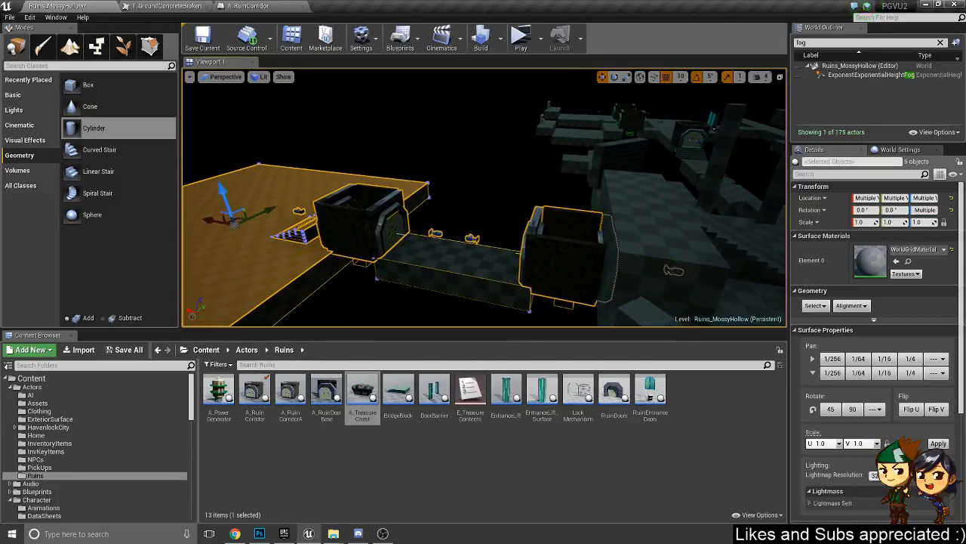
pyautogui.moveTo(228, 201); pyautogui.dragTo(243, 140)
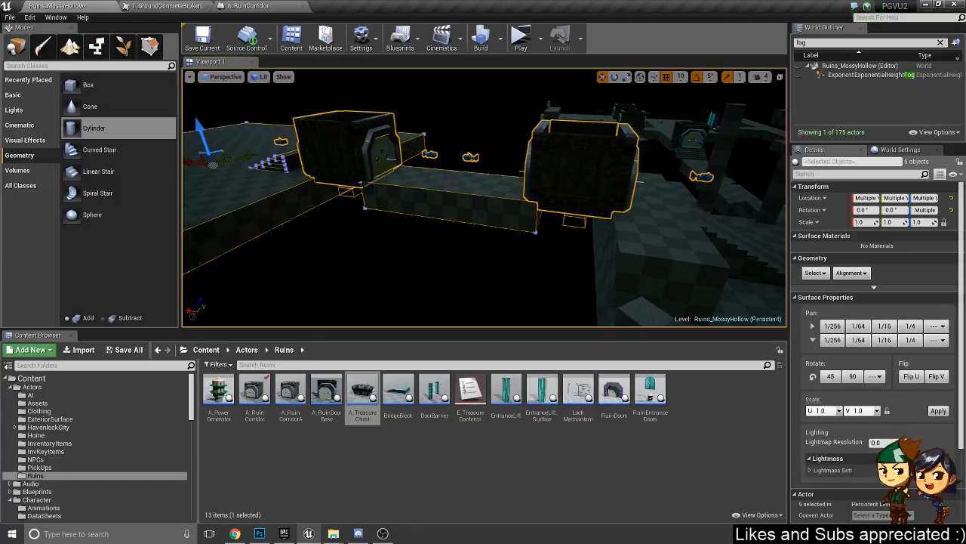
# - Fine-tune the height and horizontal position of the five selected corridor and platform pieces to line up with the adjoining upper ledge
pyautogui.press('f')
pyautogui.moveTo(486, 144); pyautogui.dragTo(453, 139, button='right')
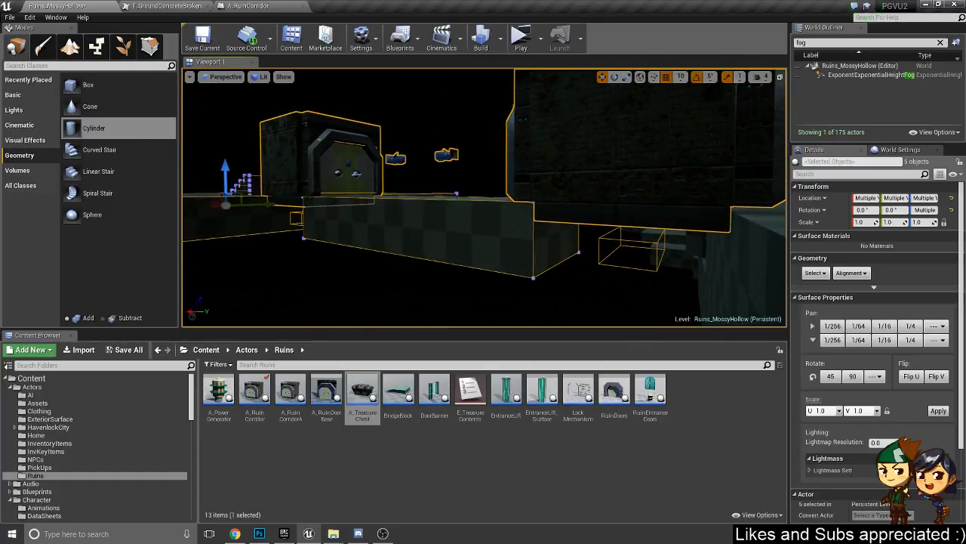
pyautogui.moveTo(226, 173); pyautogui.dragTo(228, 174)
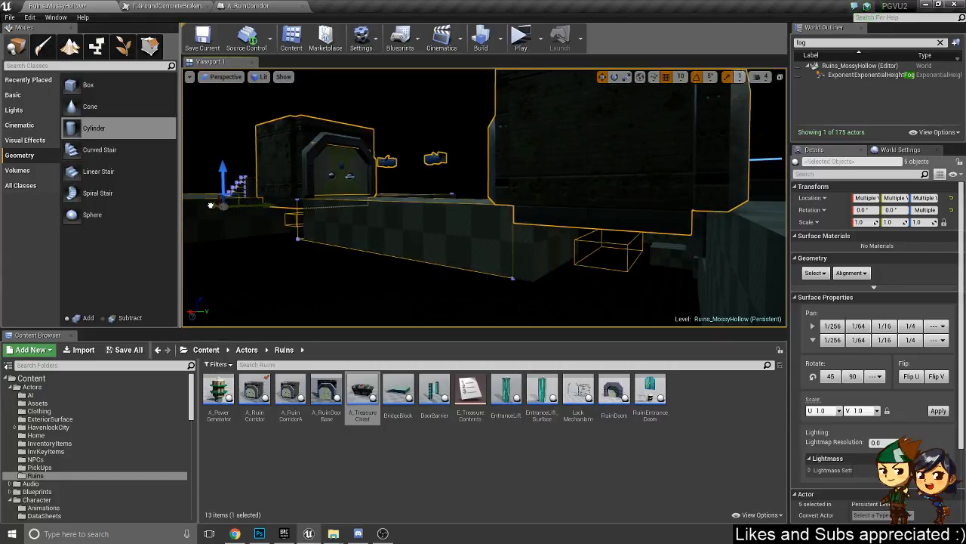
pyautogui.moveTo(212, 205); pyautogui.dragTo(214, 205)
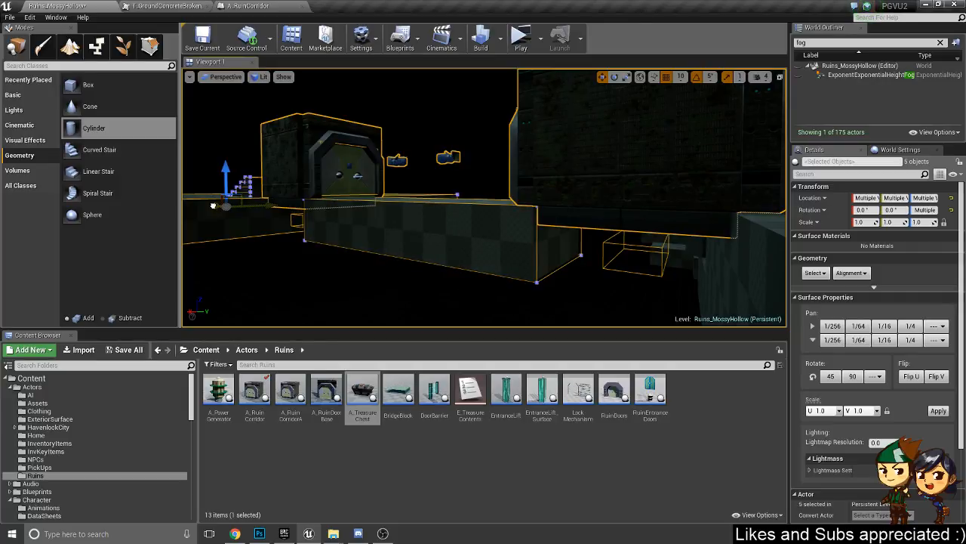
pyautogui.moveTo(213, 205); pyautogui.dragTo(212, 206)
pyautogui.press('f')
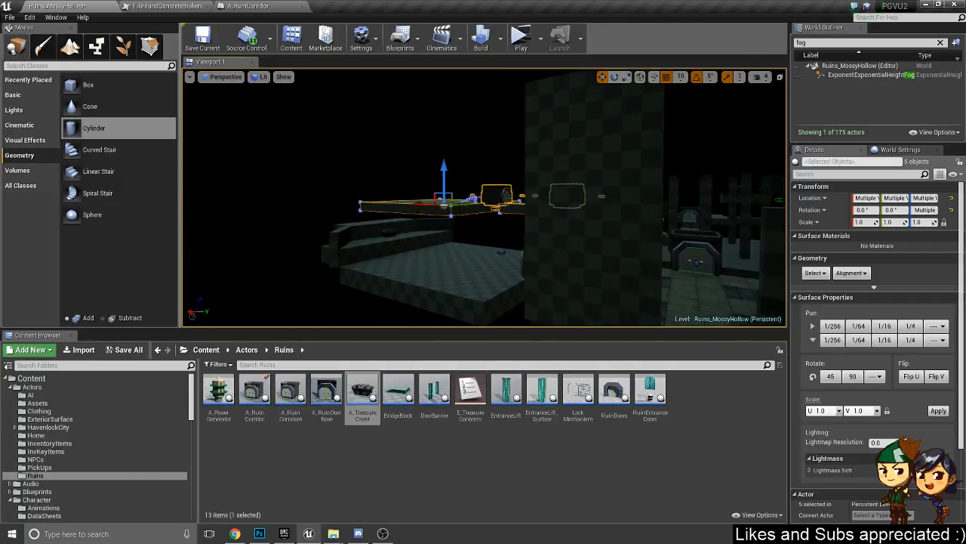
# - Duplicate the 400 × 100 × 200 box brush at the pillar hall's edge and place the copy above the large platform, about X 6070, Y 3730, Z 920
pyautogui.moveTo(349, 154); pyautogui.dragTo(445, 275, button='right')
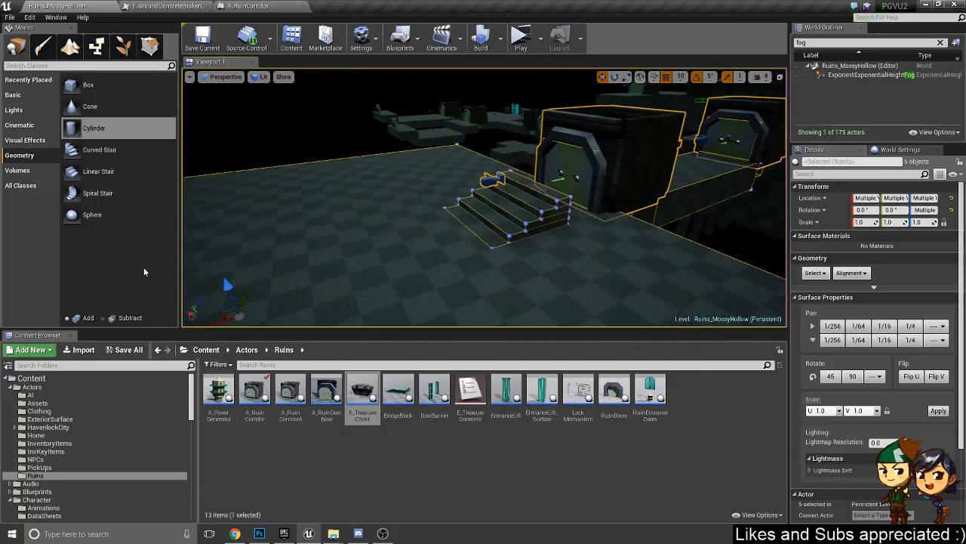
pyautogui.click(491, 225)
pyautogui.moveTo(490, 225)
pyautogui.mouseDown(button='right')
pyautogui.moveTo(562, 218)
pyautogui.moveTo(528, 219)
pyautogui.moveTo(589, 251)
pyautogui.mouseUp(button='right')
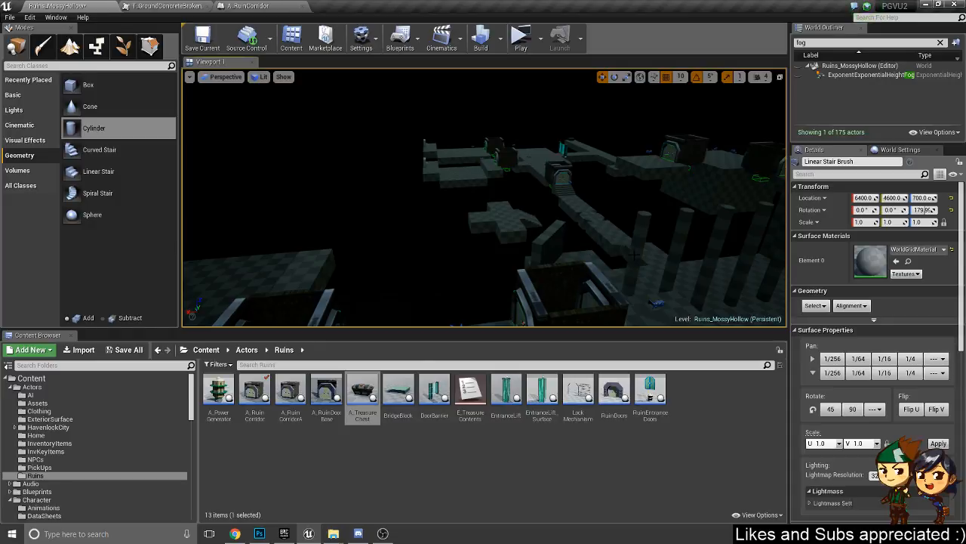
pyautogui.click(625, 252)
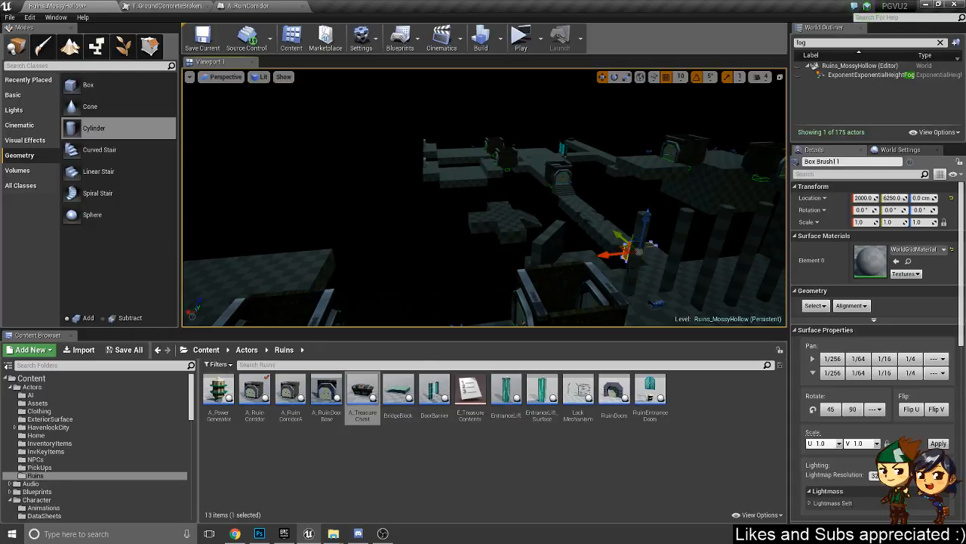
pyautogui.keyDown('alt'); pyautogui.moveTo(625, 249); pyautogui.dragTo(243, 285); pyautogui.keyUp('alt')
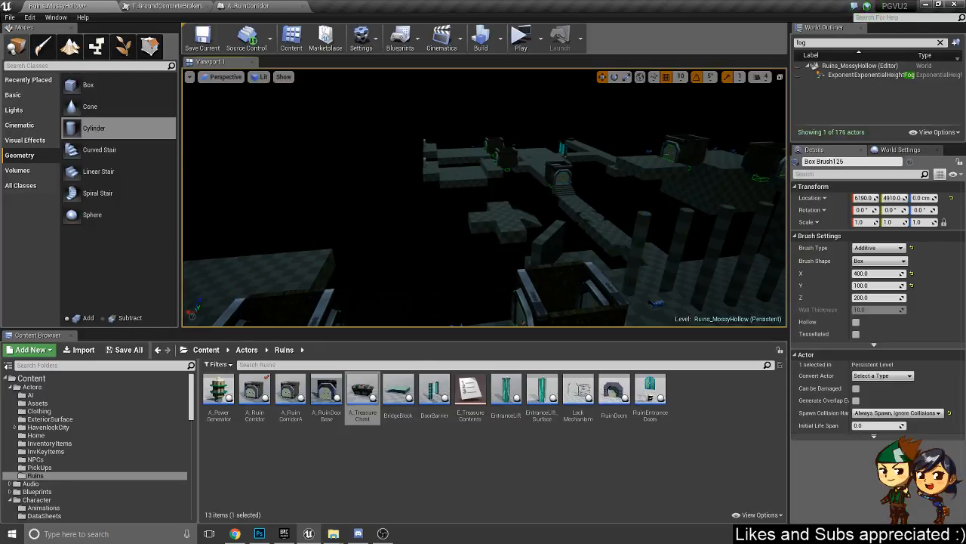
pyautogui.press('f')
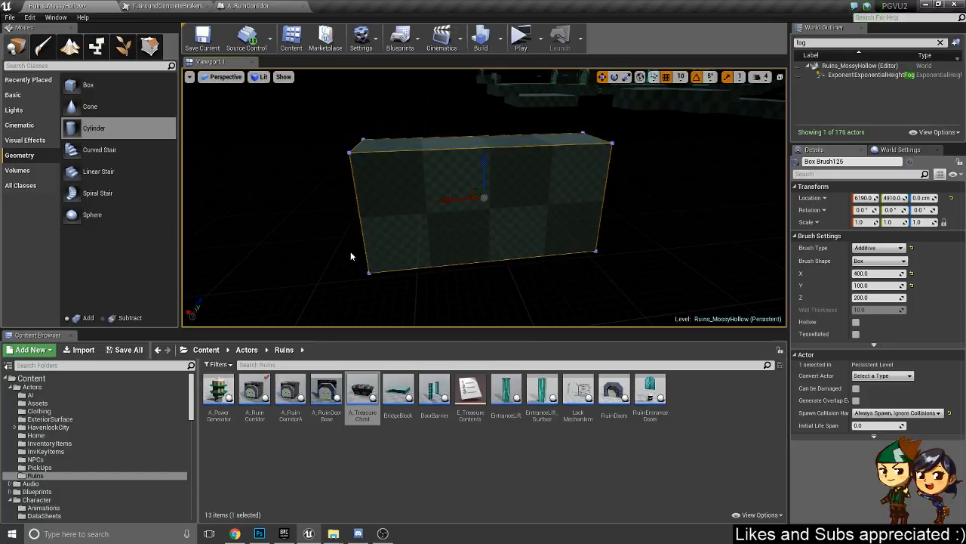
pyautogui.scroll(-7, 351, 252)
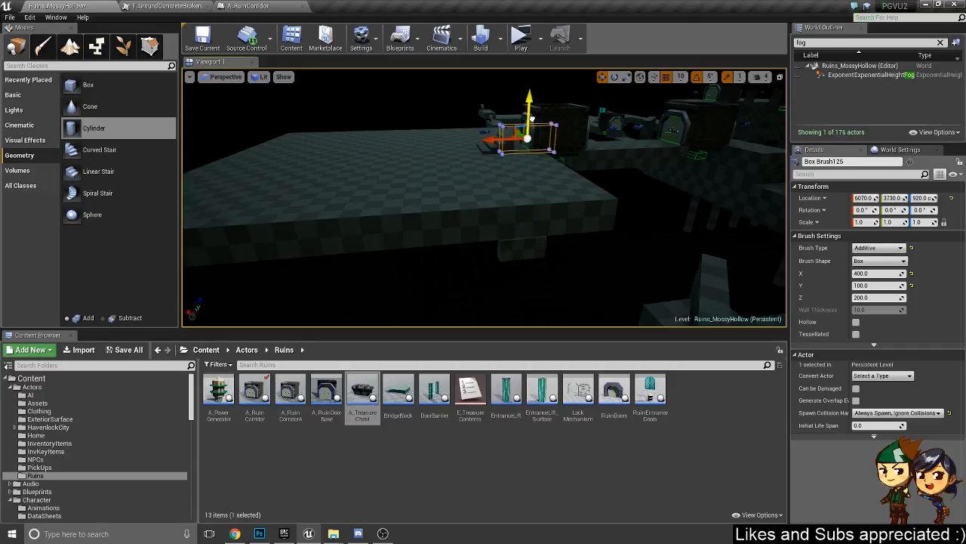
# - Rotate the copied box brush to about -90° around Z and move it beside the corridor entrance at X 6800, Y 4180, Z 600
pyautogui.press('f')
pyautogui.moveTo(461, 220); pyautogui.dragTo(470, 235)
pyautogui.keyDown('alt'); pyautogui.moveTo(531, 273); pyautogui.dragTo(377, 245); pyautogui.keyUp('alt')
pyautogui.scroll(-3, 532, 274)
pyautogui.keyDown('alt'); pyautogui.moveTo(532, 279); pyautogui.dragTo(499, 274); pyautogui.keyUp('alt')
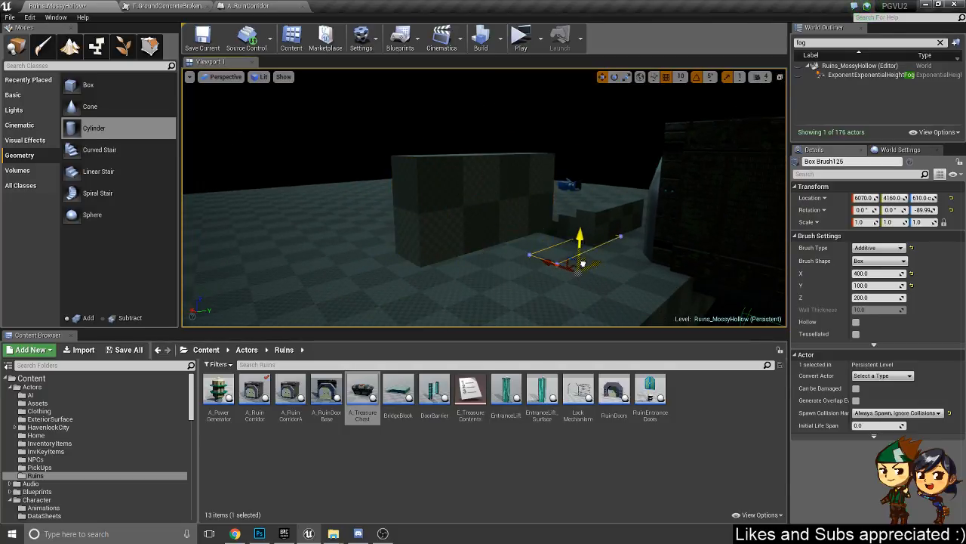
pyautogui.keyDown('alt'); pyautogui.moveTo(585, 266); pyautogui.dragTo(637, 272); pyautogui.keyUp('alt')
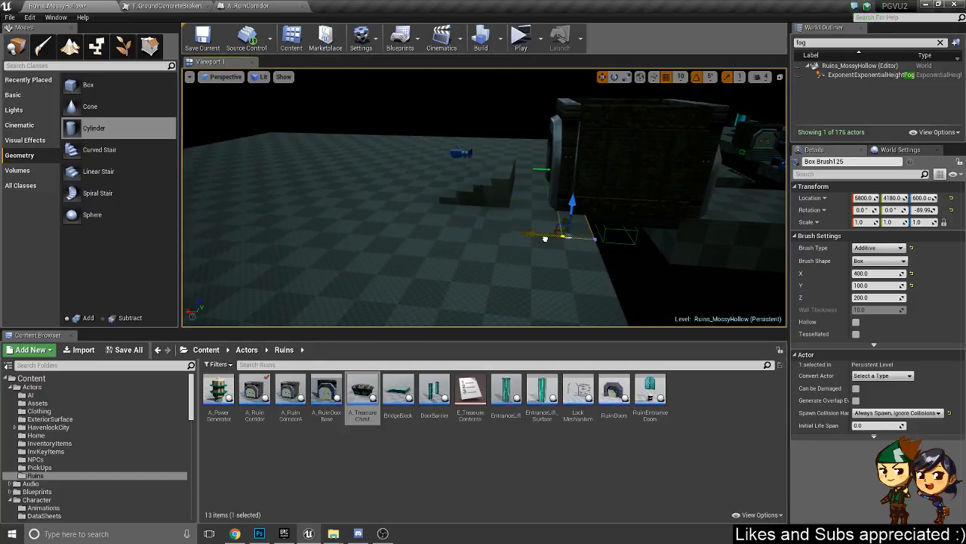
pyautogui.moveTo(663, 276)
pyautogui.mouseDown(button='right')
pyautogui.moveTo(615, 249)
pyautogui.moveTo(651, 287)
pyautogui.mouseUp(button='right')
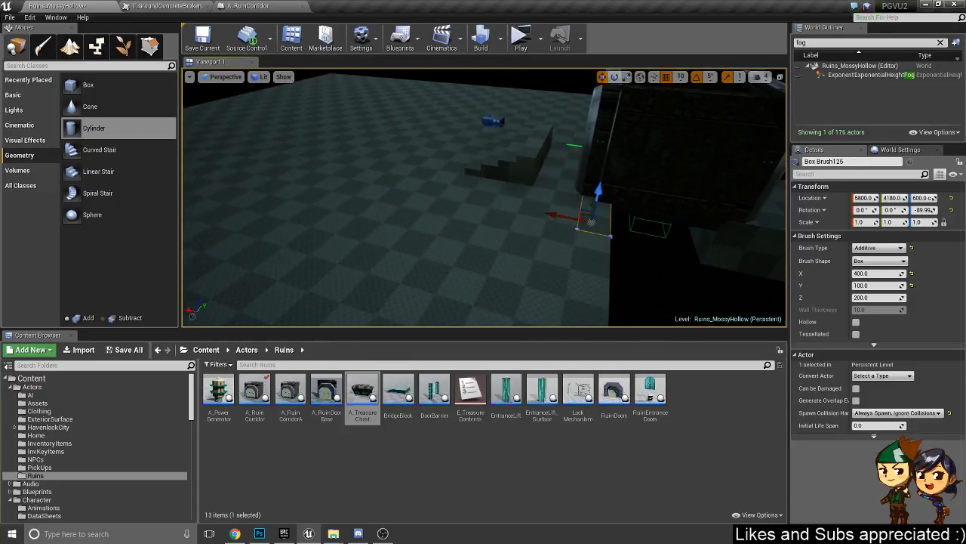
# - Pull the large platform back to X 7620 and fit the rotated box brush beneath the corridor entrance at X 5850, Y 4400, Z 600
pyautogui.click(497, 193)
pyautogui.moveTo(269, 142); pyautogui.dragTo(270, 143)
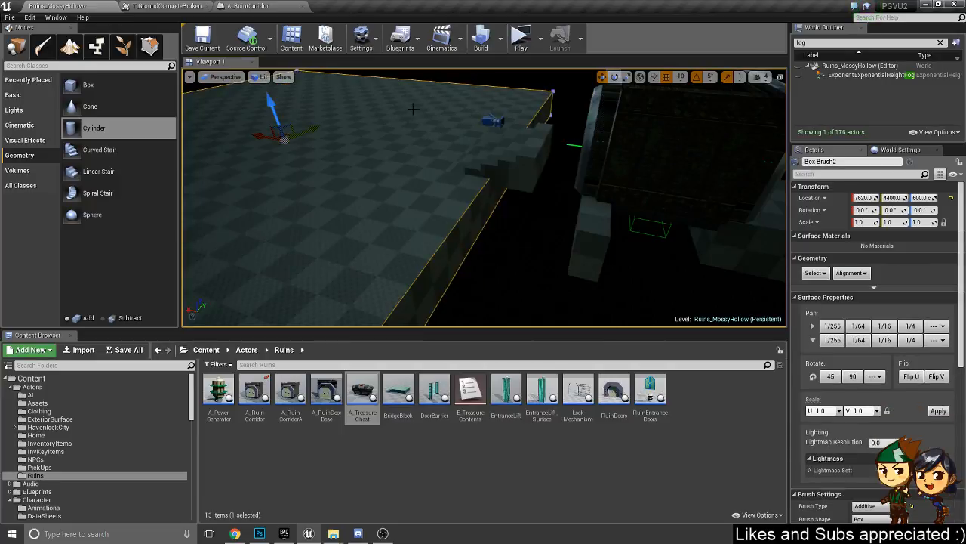
pyautogui.click(587, 224)
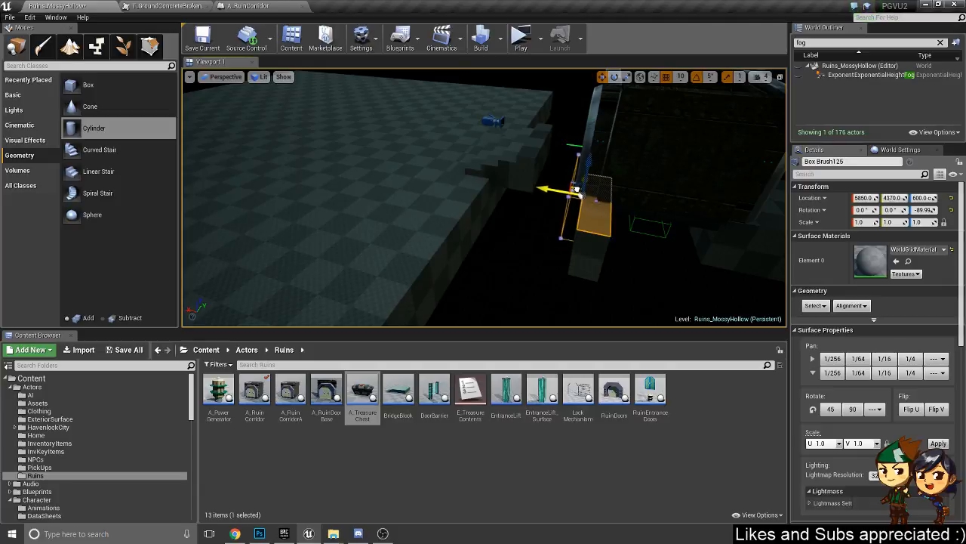
pyautogui.moveTo(576, 189); pyautogui.dragTo(575, 188)
pyautogui.moveTo(575, 189)
pyautogui.mouseDown(button='right')
pyautogui.moveTo(616, 192)
pyautogui.moveTo(627, 166)
pyautogui.moveTo(582, 155)
pyautogui.mouseUp(button='right')
pyautogui.click(596, 151)
pyautogui.moveTo(507, 232); pyautogui.dragTo(507, 268, button='right')
pyautogui.click(472, 249)
pyautogui.press('f')
pyautogui.moveTo(472, 249)
pyautogui.keyDown('alt'); pyautogui.mouseDown()
pyautogui.moveTo(548, 283)
pyautogui.moveTo(585, 230)
pyautogui.moveTo(582, 253)
pyautogui.mouseUp(); pyautogui.keyUp('alt')
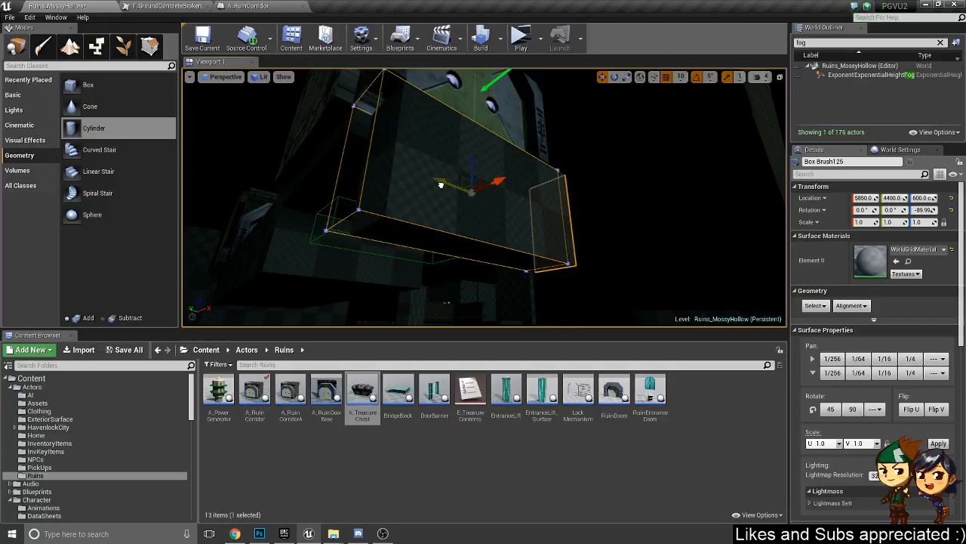
pyautogui.keyDown('alt'); pyautogui.moveTo(441, 185); pyautogui.dragTo(487, 221); pyautogui.keyUp('alt')
pyautogui.moveTo(454, 216); pyautogui.dragTo(415, 254, button='right')
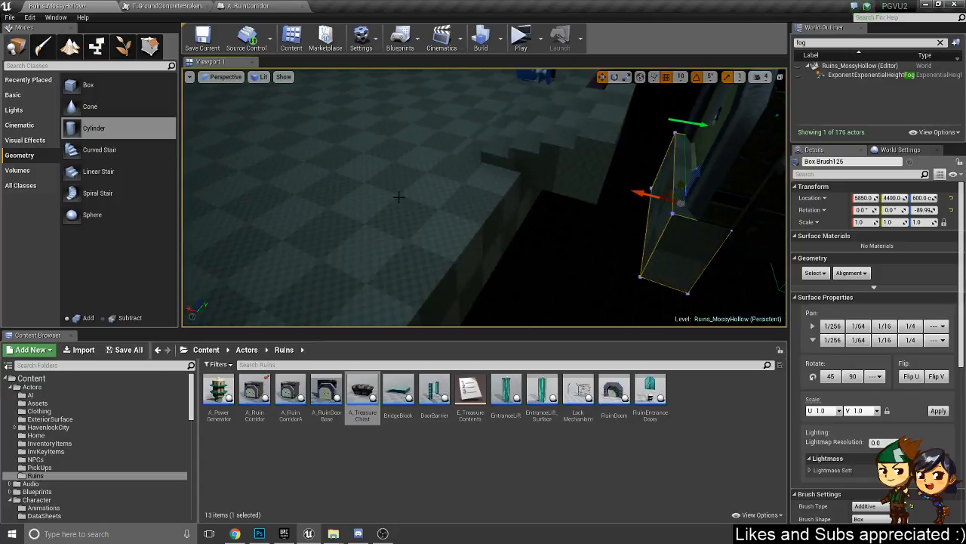
# - Shift the large platform toward the corridor to X 7300 and lower it to Z 440
pyautogui.click(408, 202)
pyautogui.moveTo(407, 202)
pyautogui.mouseDown(button='right')
pyautogui.moveTo(450, 150)
pyautogui.moveTo(436, 150)
pyautogui.mouseUp(button='right')
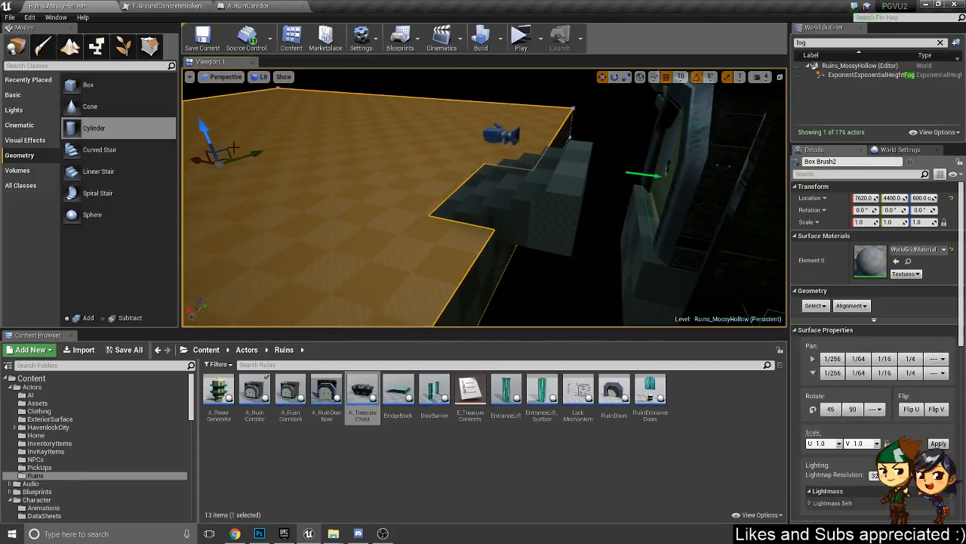
pyautogui.moveTo(200, 162); pyautogui.dragTo(246, 169)
pyautogui.moveTo(287, 121)
pyautogui.mouseDown(button='right')
pyautogui.moveTo(328, 149)
pyautogui.moveTo(334, 167)
pyautogui.moveTo(325, 166)
pyautogui.mouseUp(button='right')
pyautogui.moveTo(502, 167); pyautogui.dragTo(475, 170, button='right')
pyautogui.moveTo(298, 100); pyautogui.dragTo(299, 130)
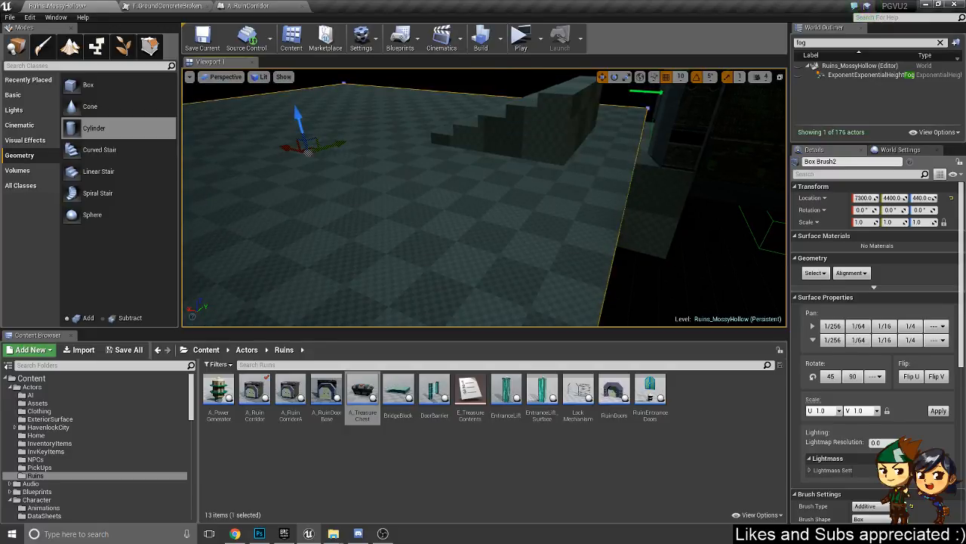
# - Move the small stair up against the box brush at the corridor entrance, above the lowered platform
pyautogui.click(530, 103)
pyautogui.moveTo(490, 99); pyautogui.dragTo(515, 130)
pyautogui.moveTo(515, 130); pyautogui.dragTo(536, 113, button='right')
pyautogui.moveTo(456, 253); pyautogui.dragTo(472, 273, button='right')
pyautogui.rightClick(455, 253)
# - Move the large platform away from the corridor to X 7650 so its edge meets the foot of the stair
pyautogui.click(415, 241)
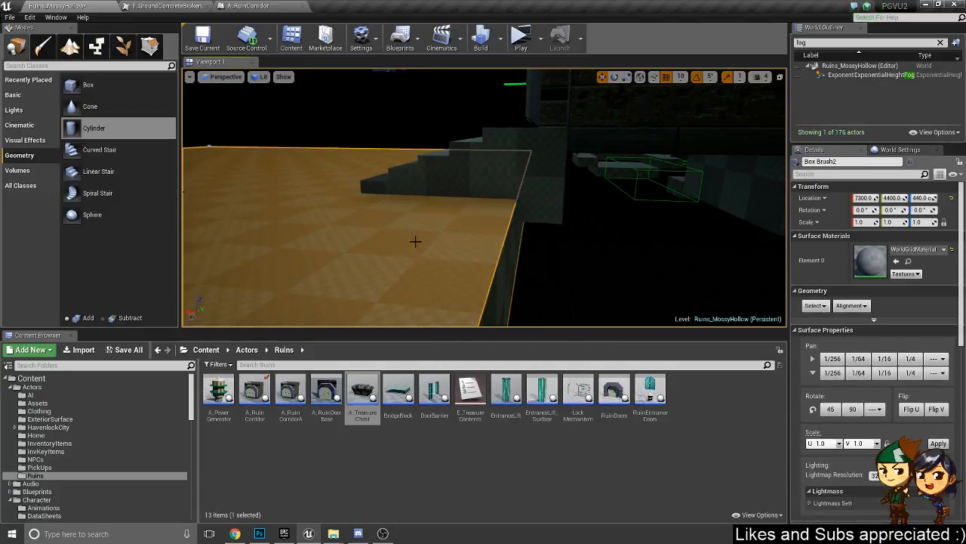
pyautogui.moveTo(396, 232); pyautogui.dragTo(343, 235, button='right')
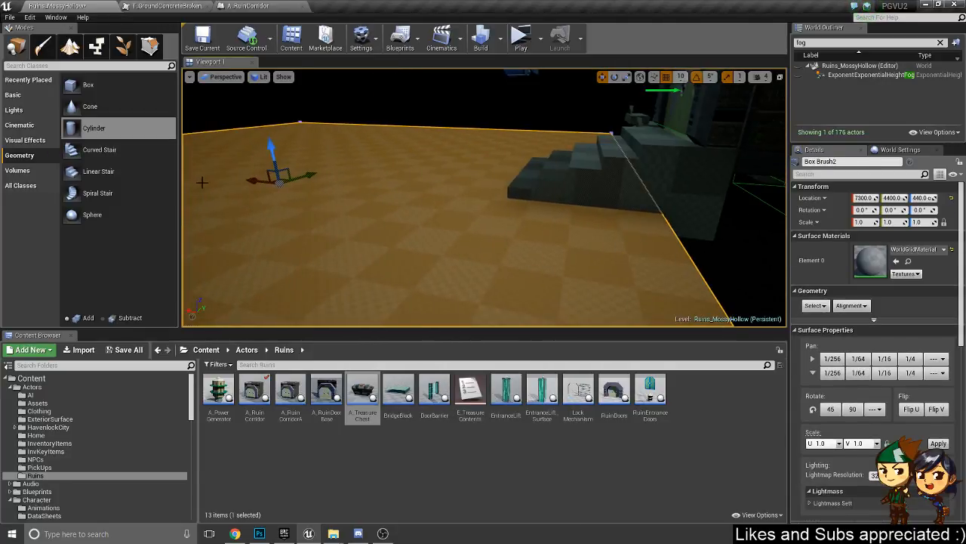
pyautogui.moveTo(258, 182)
pyautogui.mouseDown()
pyautogui.moveTo(250, 180)
pyautogui.moveTo(258, 182)
pyautogui.mouseUp()
pyautogui.moveTo(314, 150); pyautogui.dragTo(322, 130, button='right')
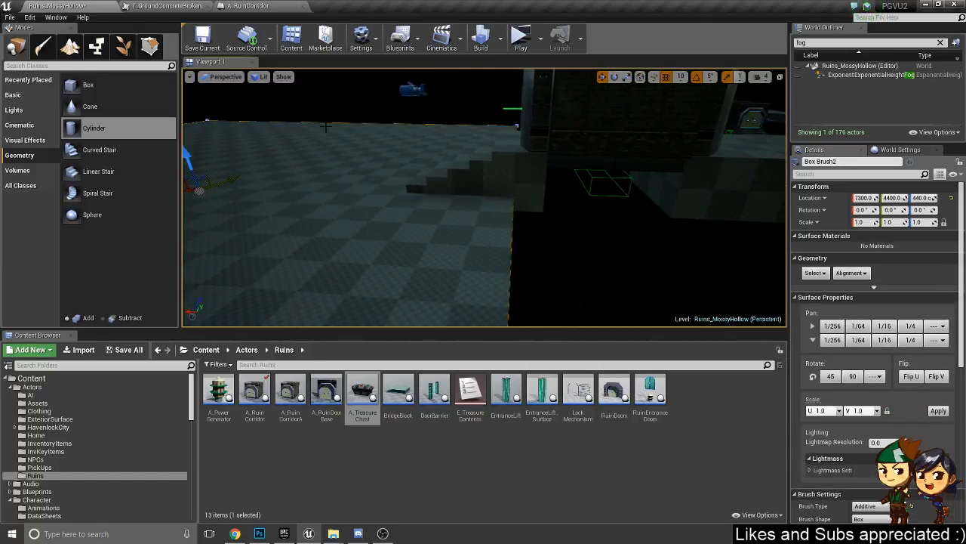
pyautogui.moveTo(417, 159); pyautogui.dragTo(417, 159, button='right')
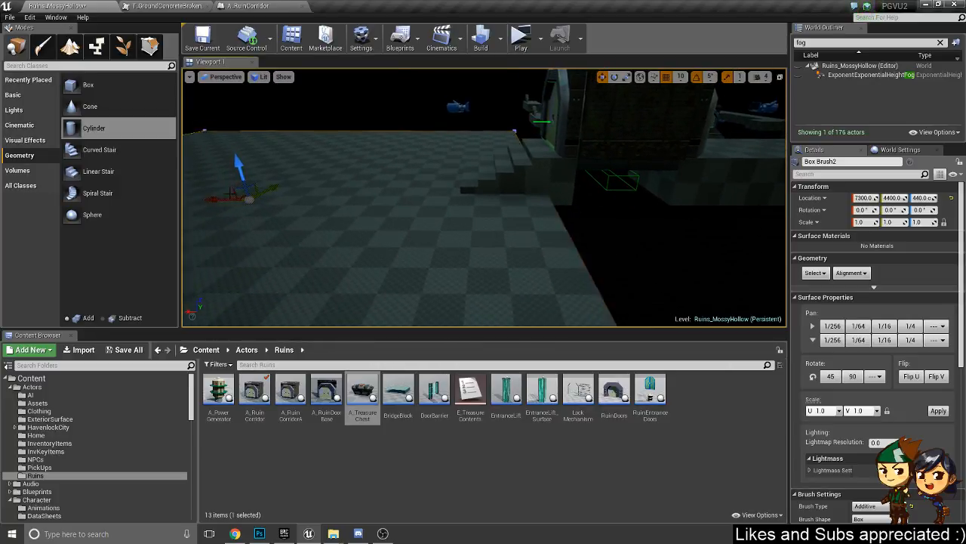
pyautogui.moveTo(232, 191); pyautogui.dragTo(223, 189, button='right')
pyautogui.moveTo(422, 159); pyautogui.dragTo(422, 158, button='right')
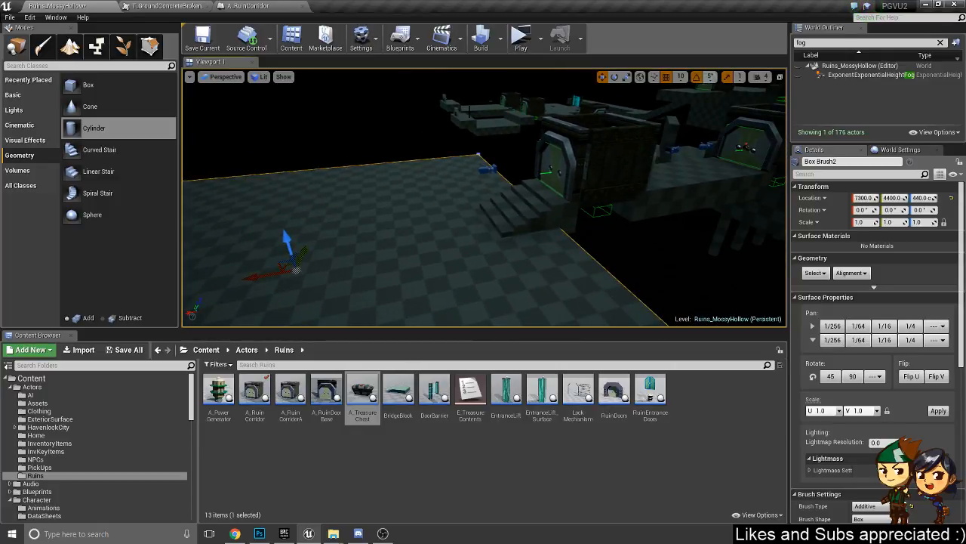
pyautogui.moveTo(465, 111)
pyautogui.mouseDown(button='right')
pyautogui.moveTo(456, 104)
pyautogui.moveTo(466, 111)
pyautogui.mouseUp(button='right')
pyautogui.moveTo(326, 184); pyautogui.dragTo(325, 183, button='right')
pyautogui.moveTo(325, 184)
pyautogui.mouseDown()
pyautogui.moveTo(266, 178)
pyautogui.moveTo(312, 175)
pyautogui.mouseUp()
pyautogui.hotkey('alt', 'Tab')
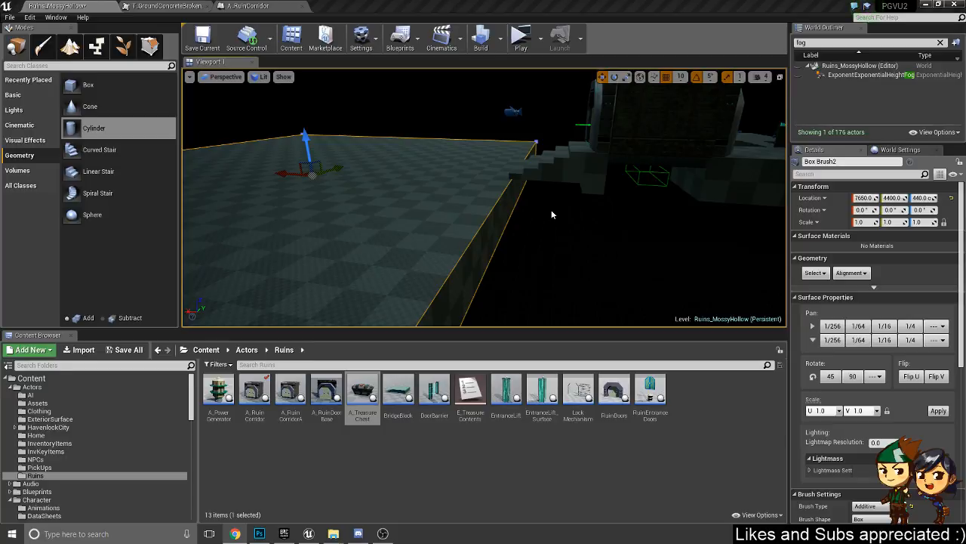
# - Inspect the joint between the large platform, the small stair and the box brush beneath the corridor entrance
pyautogui.click(490, 194)
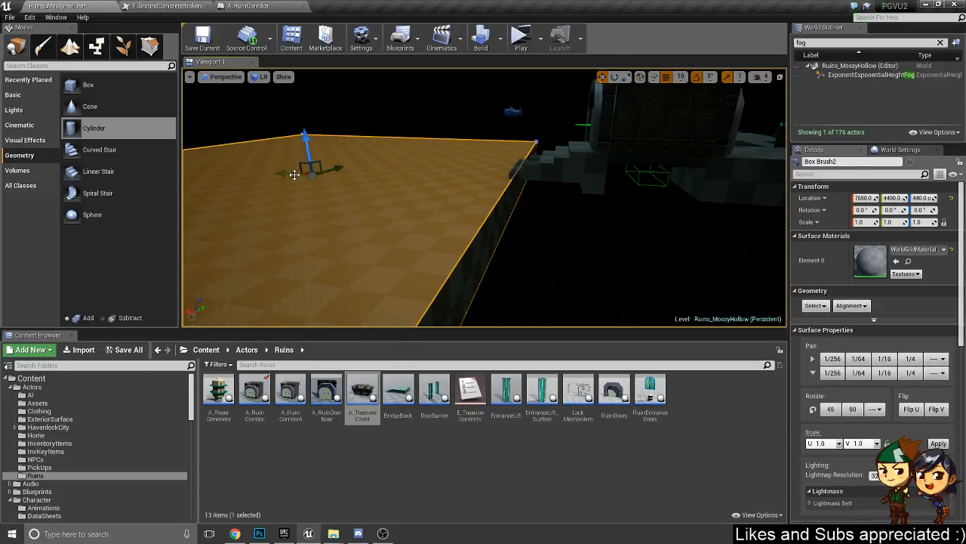
pyautogui.click(546, 177)
pyautogui.click(508, 171)
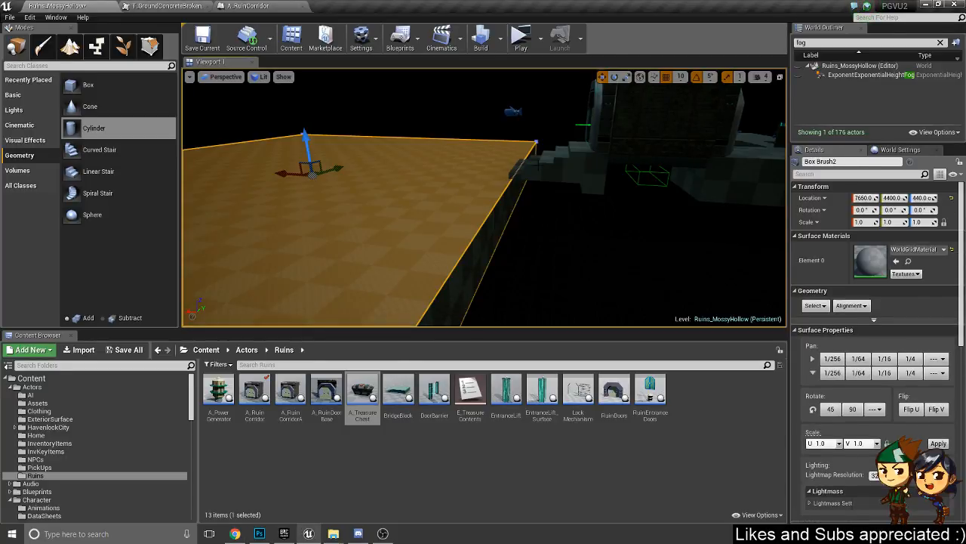
pyautogui.click(542, 168)
pyautogui.click(591, 177)
pyautogui.press('f')
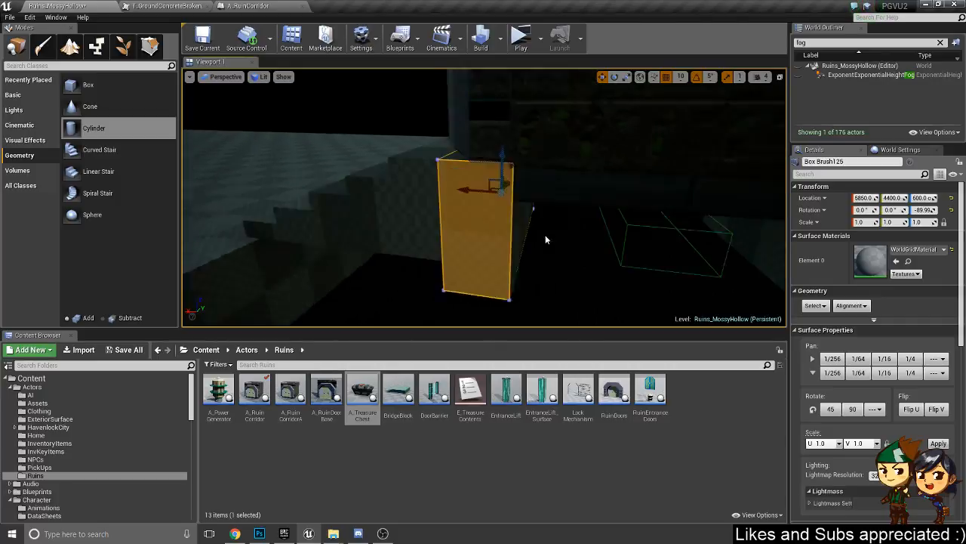
# - Play-test the level from the large platform near the stair, run the character around, and end the test
pyautogui.moveTo(455, 296); pyautogui.dragTo(440, 300, button='right')
pyautogui.press('s')
pyautogui.moveTo(455, 296)
pyautogui.mouseDown(button='middle')
pyautogui.moveTo(417, 264)
pyautogui.moveTo(430, 271)
pyautogui.moveTo(403, 278)
pyautogui.mouseUp(button='middle')
pyautogui.rightClick(391, 299)
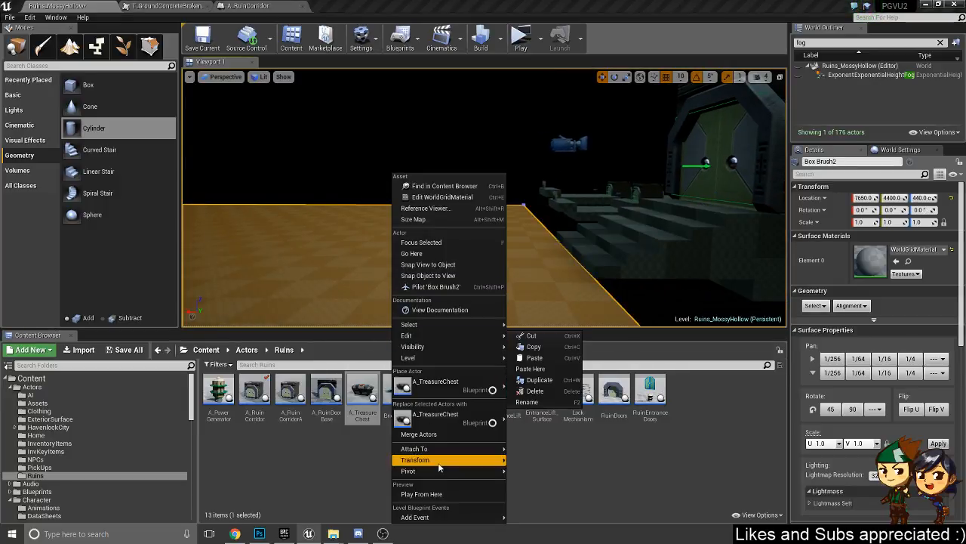
pyautogui.click(444, 493)
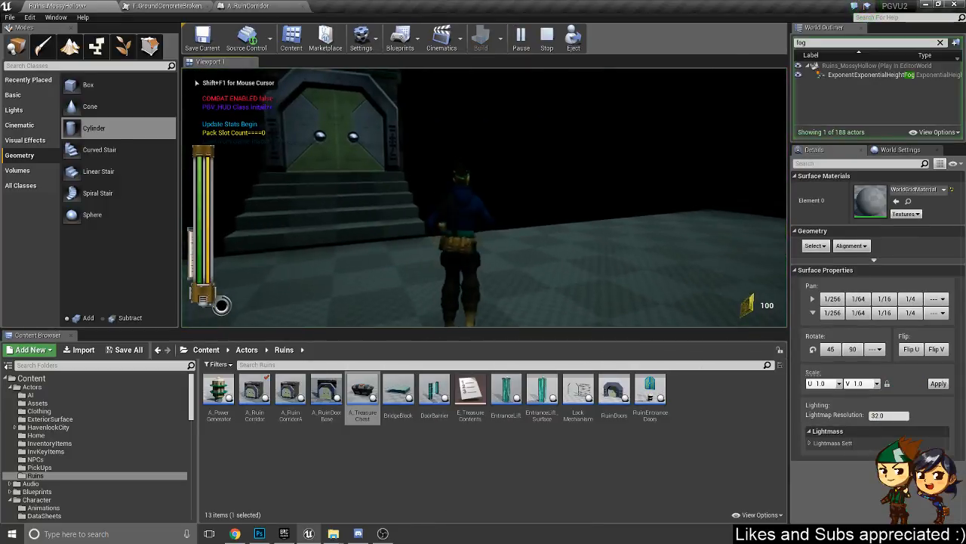
pyautogui.press('w')
pyautogui.press('s')
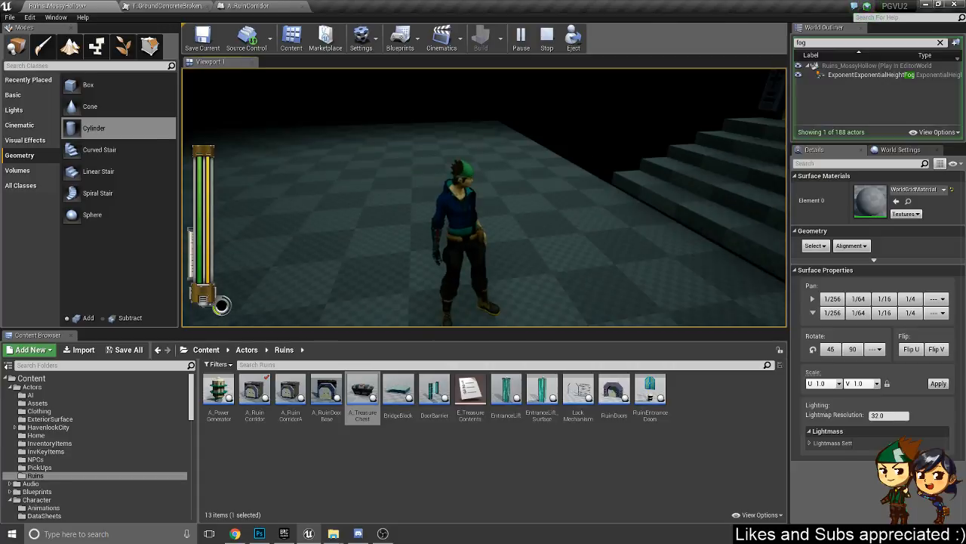
pyautogui.press('Escape')
pyautogui.press('w')
pyautogui.moveTo(485, 198); pyautogui.dragTo(593, 188, button='right')
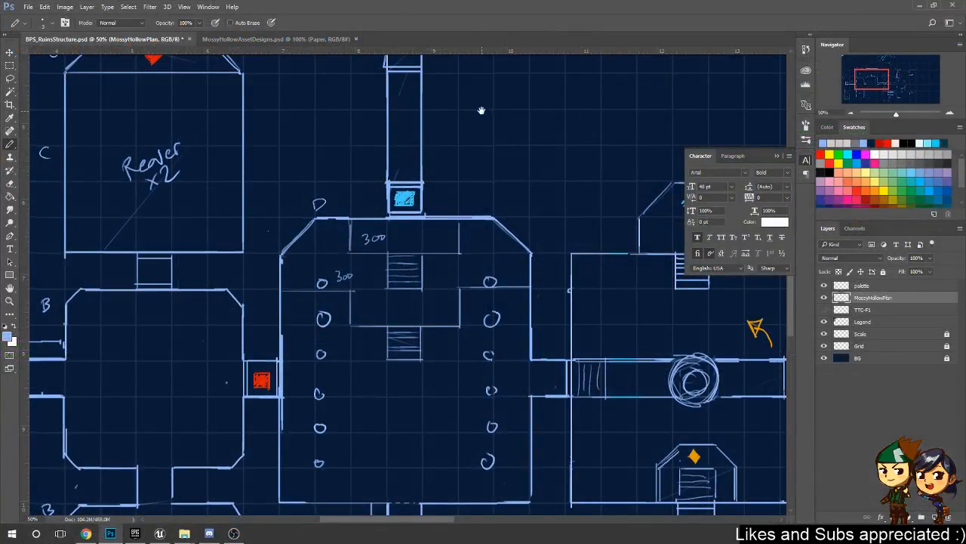
# - Switch to the BPS_RuinsStructure.psd plan in Photoshop and sketch a side view of a doorway and corridor left of the Boss room, erasing the overhanging line
pyautogui.moveTo(487, 104); pyautogui.dragTo(499, 242)
pyautogui.moveTo(493, 136); pyautogui.dragTo(510, 256)
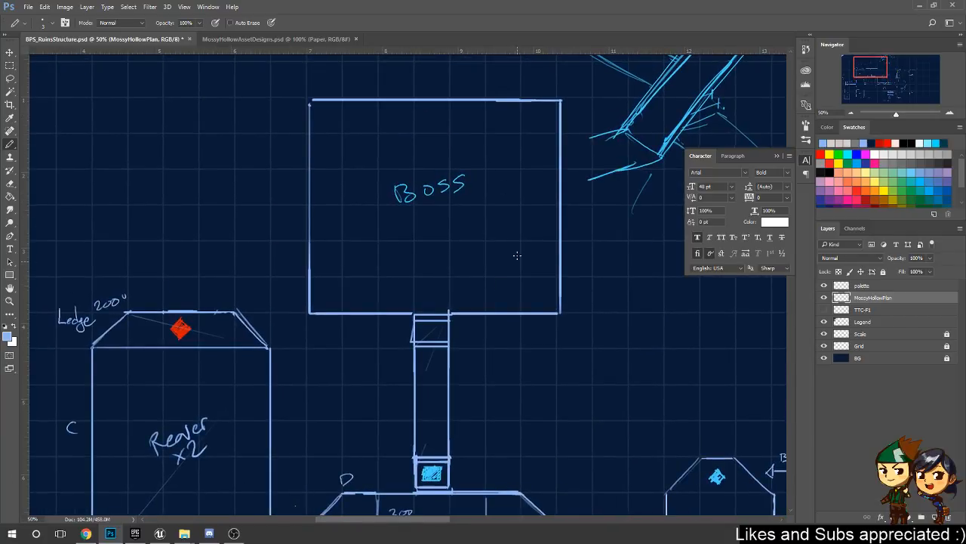
pyautogui.moveTo(533, 147); pyautogui.dragTo(533, 235)
pyautogui.moveTo(514, 296); pyautogui.dragTo(659, 268)
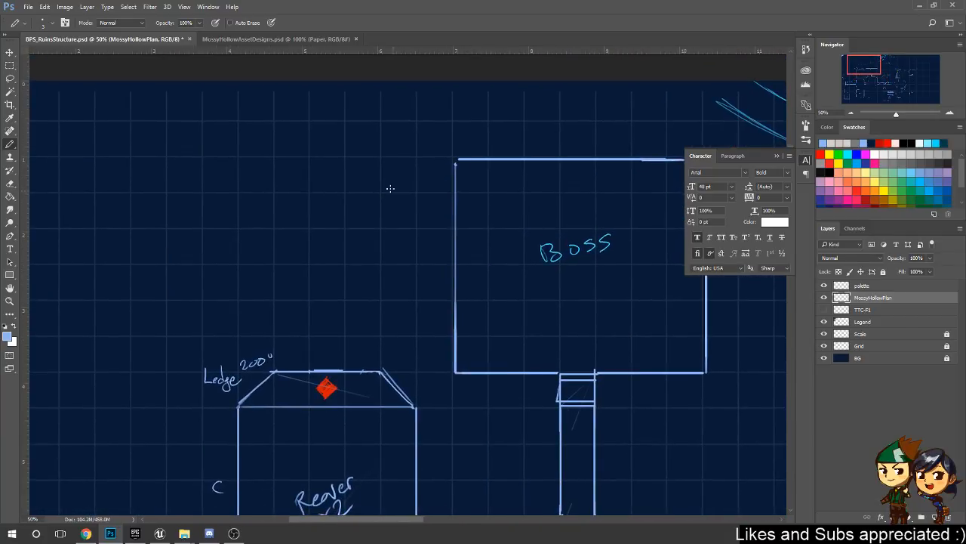
pyautogui.moveTo(690, 506); pyautogui.dragTo(634, 338)
pyautogui.moveTo(571, 214); pyautogui.dragTo(601, 346)
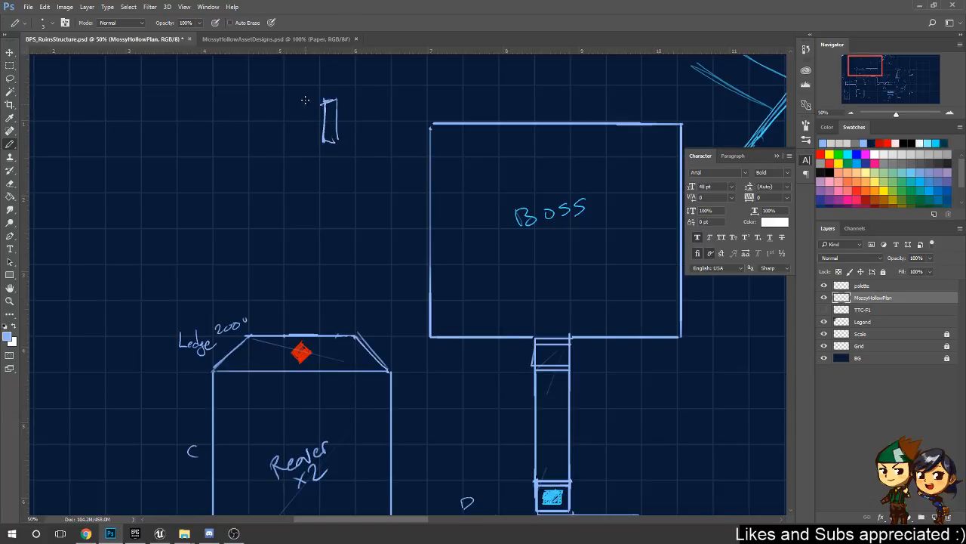
pyautogui.moveTo(336, 96); pyautogui.dragTo(401, 97)
pyautogui.moveTo(336, 142)
pyautogui.mouseDown()
pyautogui.moveTo(370, 141)
pyautogui.moveTo(362, 120)
pyautogui.moveTo(201, 140)
pyautogui.mouseUp()
pyautogui.moveTo(333, 105)
pyautogui.mouseDown()
pyautogui.moveTo(362, 127)
pyautogui.moveTo(236, 121)
pyautogui.mouseUp()
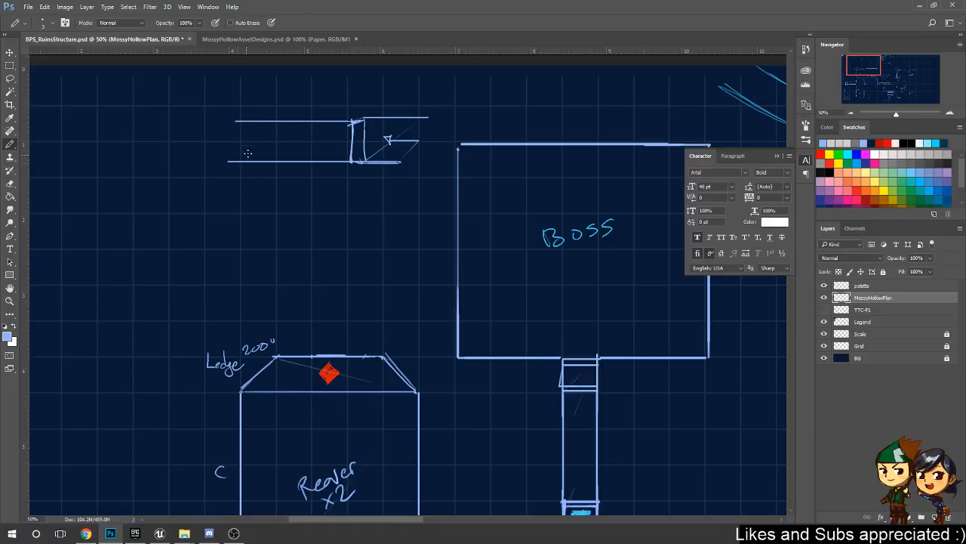
pyautogui.press('e')
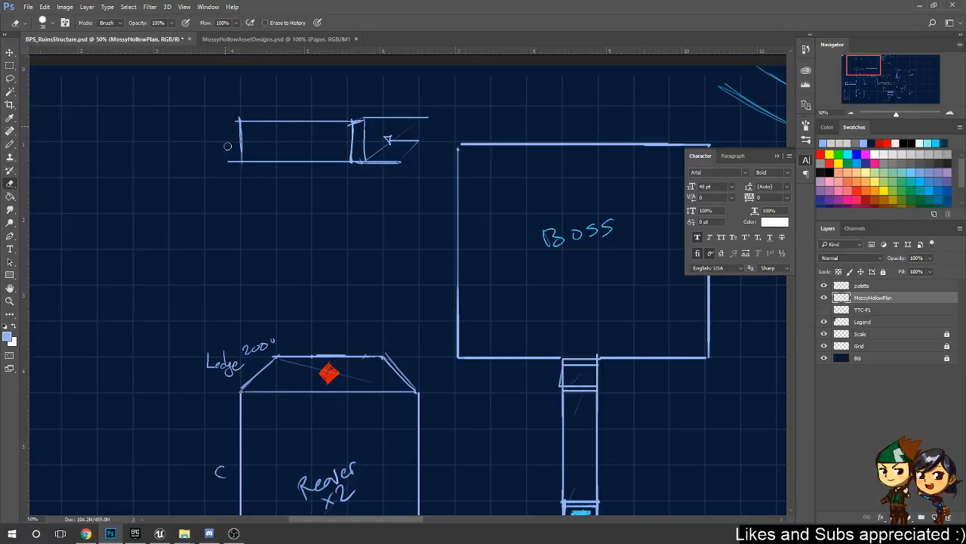
pyautogui.moveTo(291, 140); pyautogui.dragTo(354, 133)
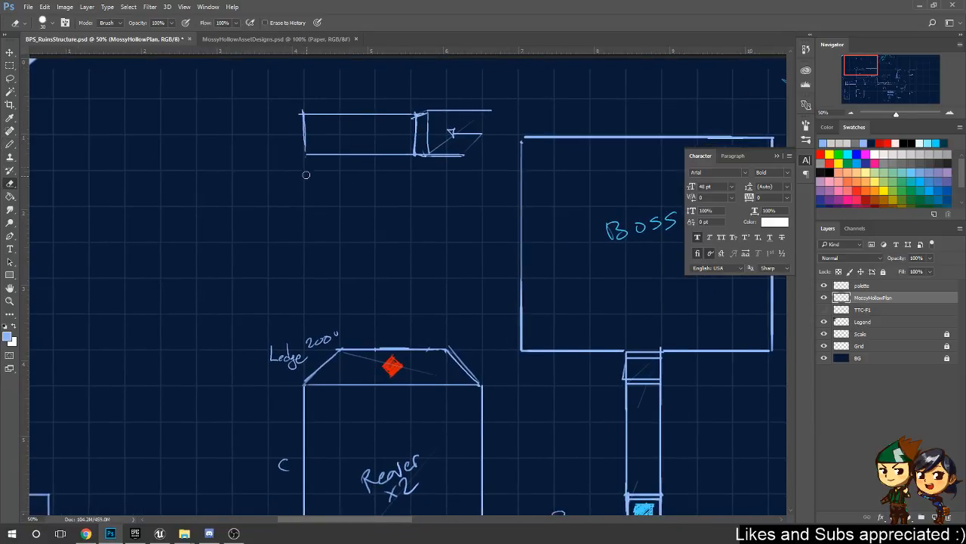
# - Draw a vertical drop line down from the corridor's open end and a long, thin platform rectangle extending left from its foot
pyautogui.press('b')
pyautogui.moveTo(302, 157)
pyautogui.mouseDown()
pyautogui.moveTo(304, 243)
pyautogui.moveTo(406, 231)
pyautogui.moveTo(122, 242)
pyautogui.mouseUp()
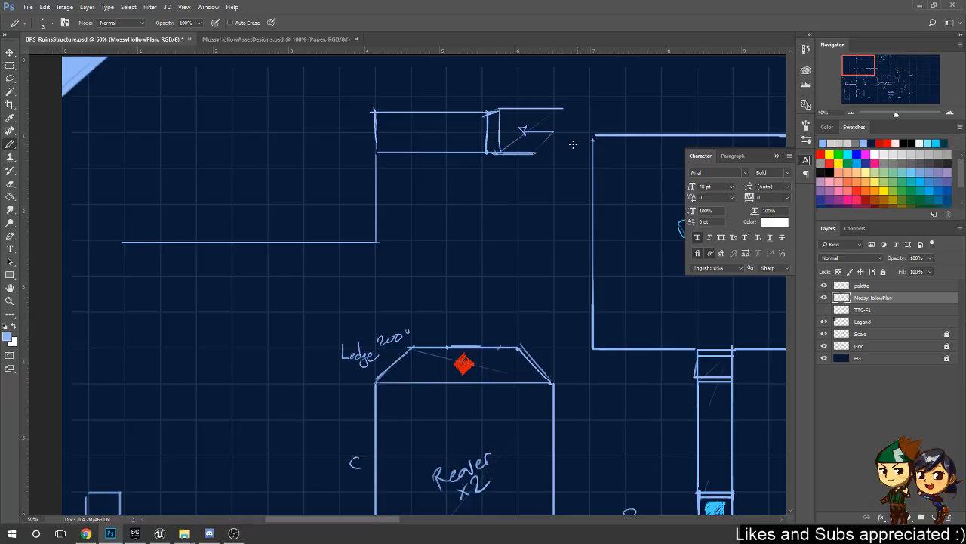
pyautogui.moveTo(122, 243)
pyautogui.keyDown('shift'); pyautogui.mouseDown()
pyautogui.moveTo(122, 272)
pyautogui.moveTo(410, 275)
pyautogui.moveTo(379, 242)
pyautogui.mouseUp(); pyautogui.keyUp('shift')
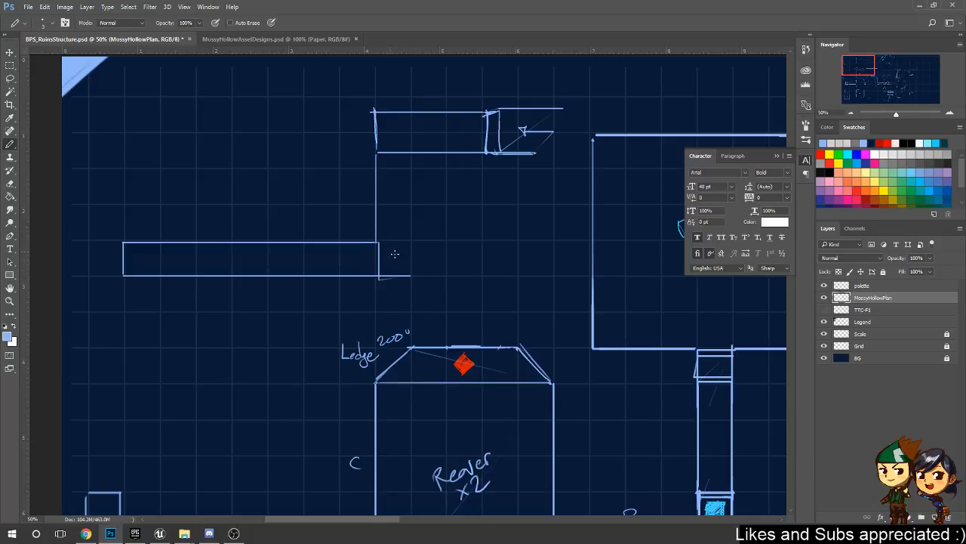
# - Erase the platform's overhanging line, break the vertical drop line into dashes, and remove the corridor's end line
pyautogui.press('e')
pyautogui.moveTo(412, 277); pyautogui.dragTo(381, 278)
pyautogui.moveTo(388, 226)
pyautogui.keyDown('shift'); pyautogui.mouseDown()
pyautogui.moveTo(357, 228)
pyautogui.moveTo(355, 166)
pyautogui.mouseUp(); pyautogui.keyUp('shift')
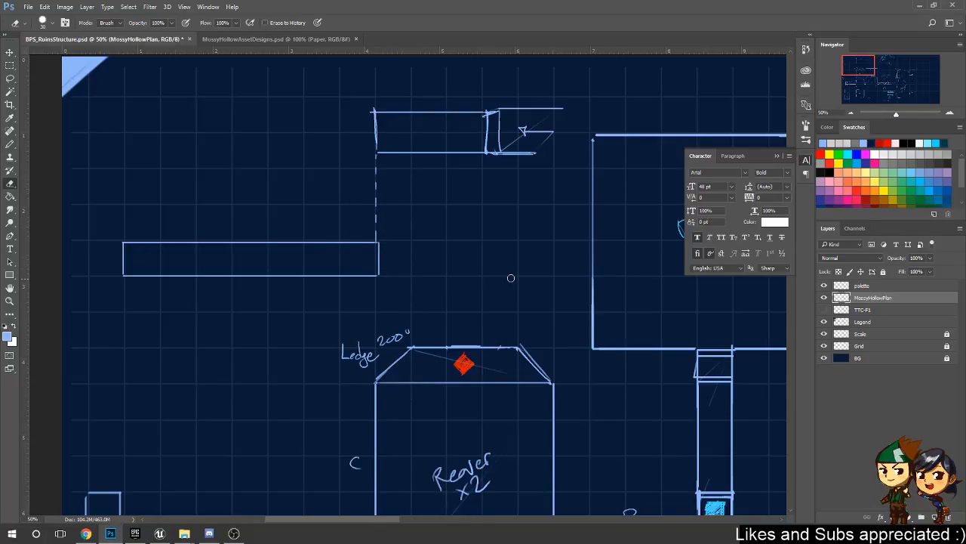
pyautogui.moveTo(421, 229); pyautogui.dragTo(447, 230)
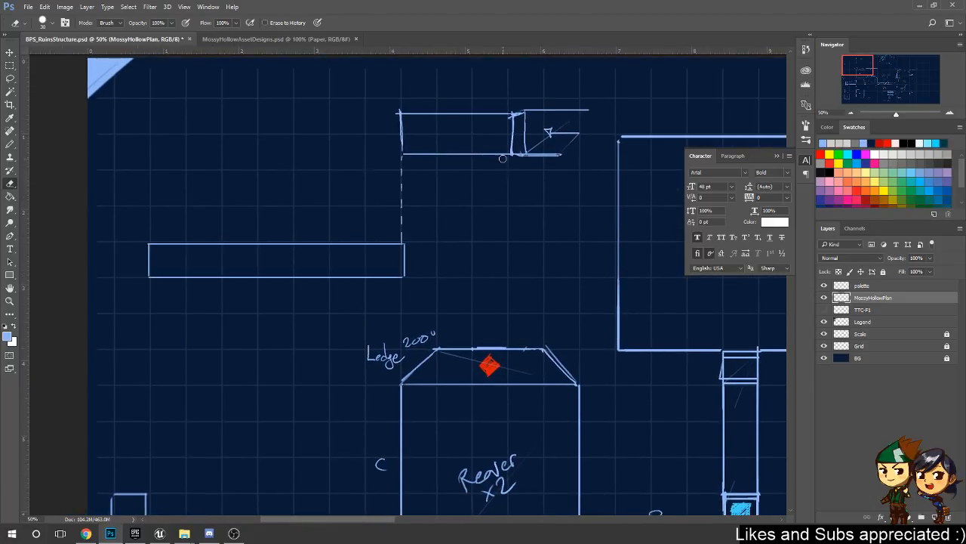
pyautogui.moveTo(401, 144); pyautogui.dragTo(399, 111)
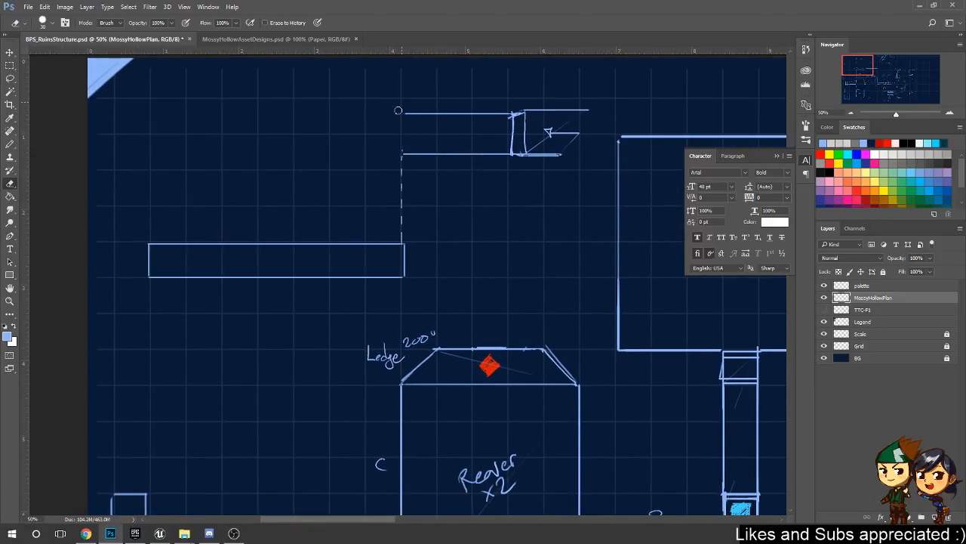
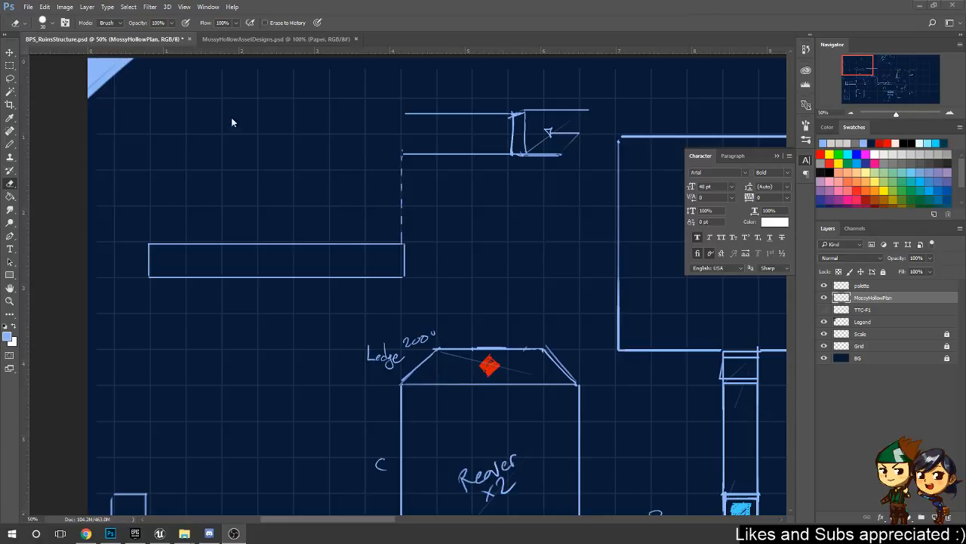
# - Switch back to Unreal Editor and examine the level's layout from the large platform across the walkways, walls and raised platforms
pyautogui.click(269, 318)
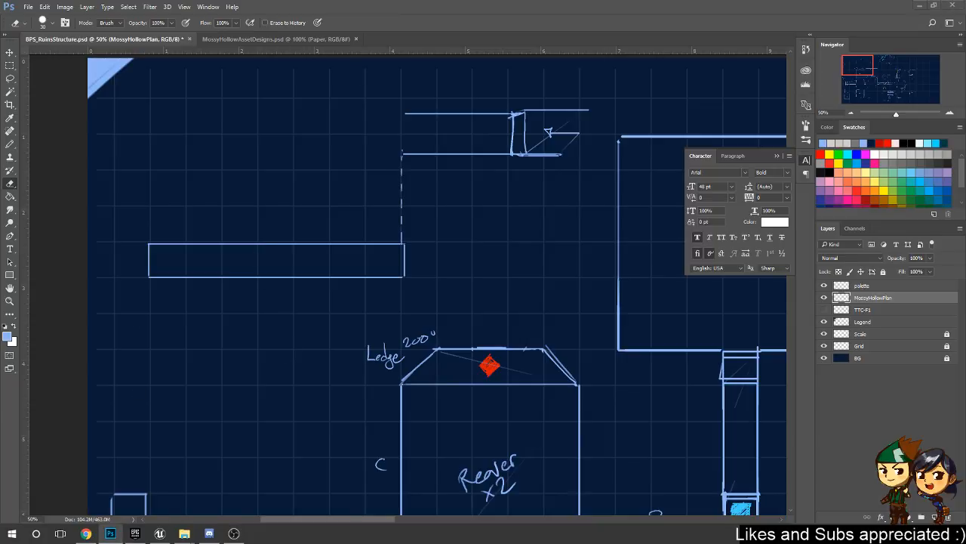
pyautogui.hotkey('alt', 'Tab')
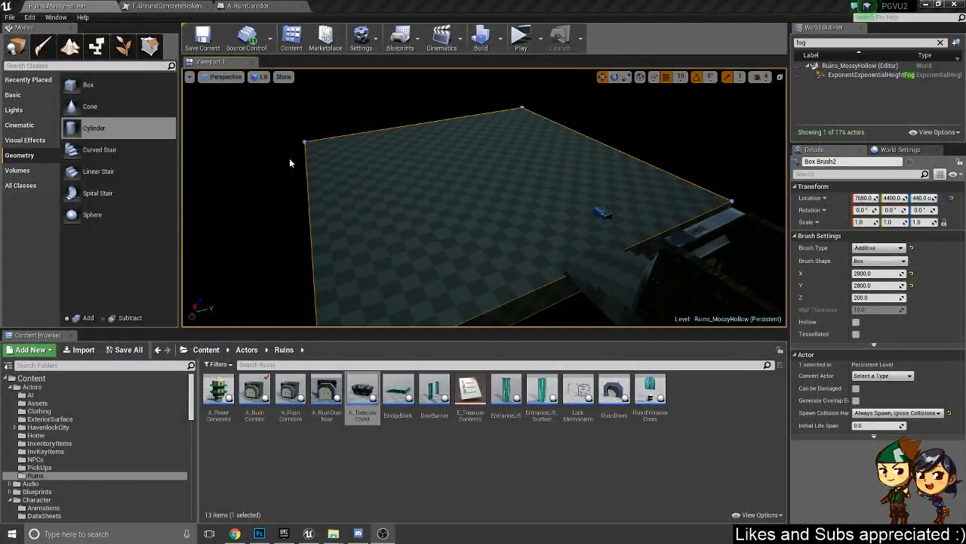
pyautogui.moveTo(494, 188)
pyautogui.mouseDown(button='right')
pyautogui.moveTo(649, 195)
pyautogui.moveTo(740, 211)
pyautogui.moveTo(778, 197)
pyautogui.moveTo(550, 197)
pyautogui.mouseUp(button='right')
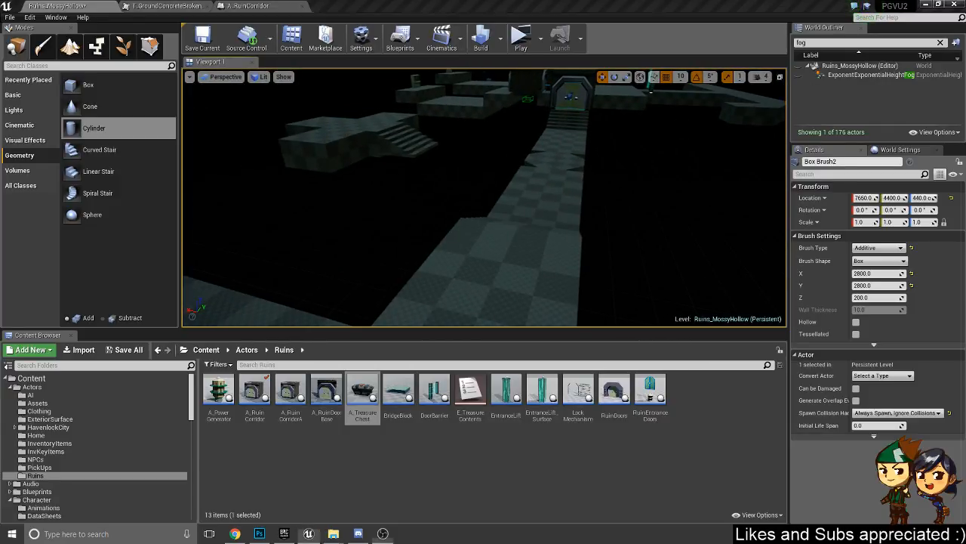
pyautogui.moveTo(473, 161)
pyautogui.mouseDown(button='right')
pyautogui.moveTo(483, 163)
pyautogui.moveTo(459, 160)
pyautogui.mouseUp(button='right')
pyautogui.moveTo(385, 161)
pyautogui.mouseDown(button='right')
pyautogui.moveTo(366, 157)
pyautogui.moveTo(385, 160)
pyautogui.mouseUp(button='right')
pyautogui.moveTo(619, 316); pyautogui.dragTo(431, 265, button='right')
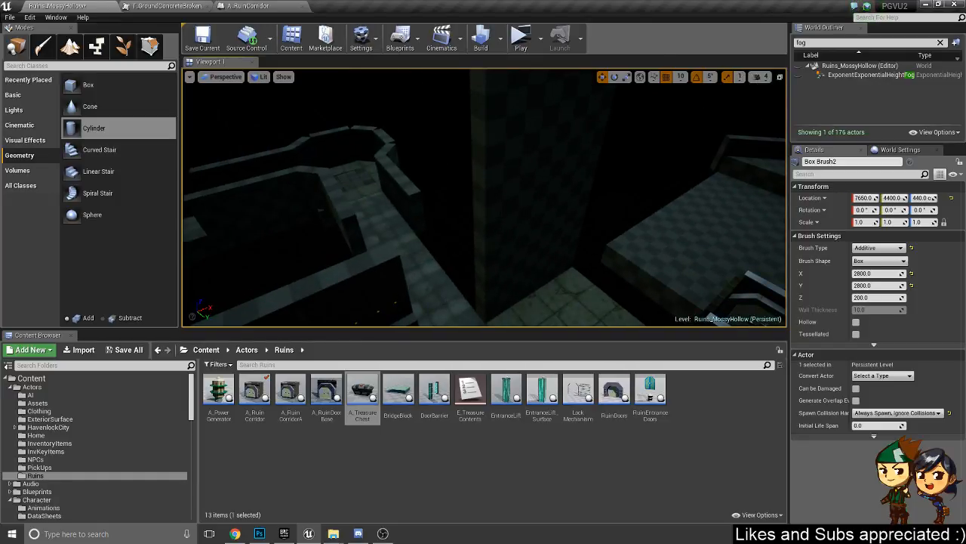
# - Delete the tall, grid-textured box brush wall standing beside the walkway entrance
pyautogui.click(521, 210)
pyautogui.moveTo(521, 210); pyautogui.dragTo(568, 193, button='right')
pyautogui.moveTo(483, 198); pyautogui.dragTo(316, 195, button='right')
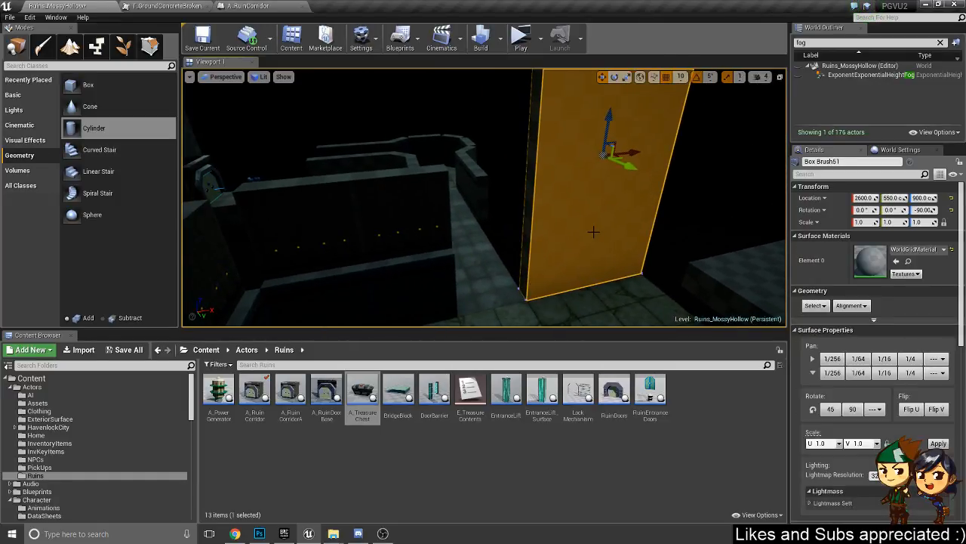
pyautogui.press('Delete')
# - Switch the viewport to Unlit and copy the lower blue wall to the other side of the walkway entrance at X 2600
pyautogui.click(394, 286)
pyautogui.moveTo(394, 285)
pyautogui.mouseDown(button='right')
pyautogui.moveTo(339, 260)
pyautogui.moveTo(632, 209)
pyautogui.mouseUp(button='right')
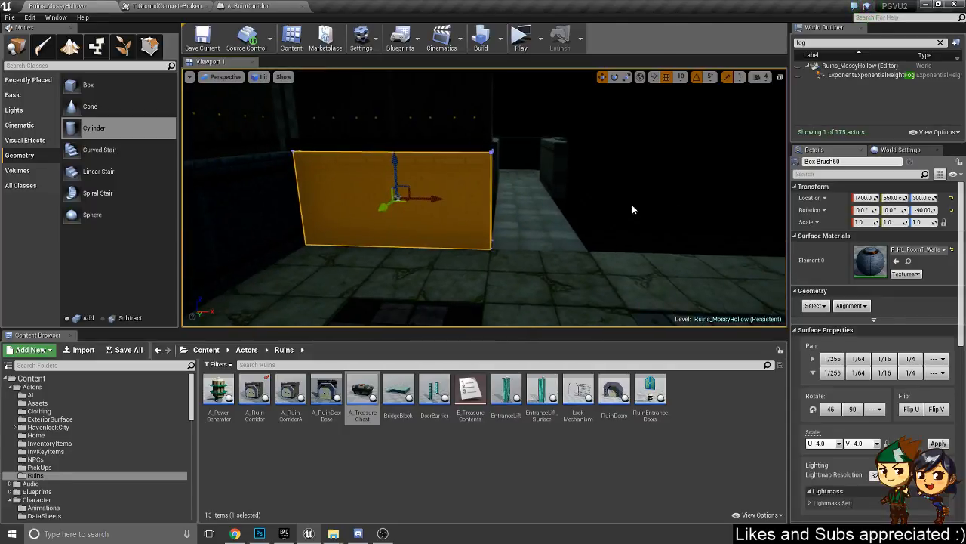
pyautogui.click(257, 77)
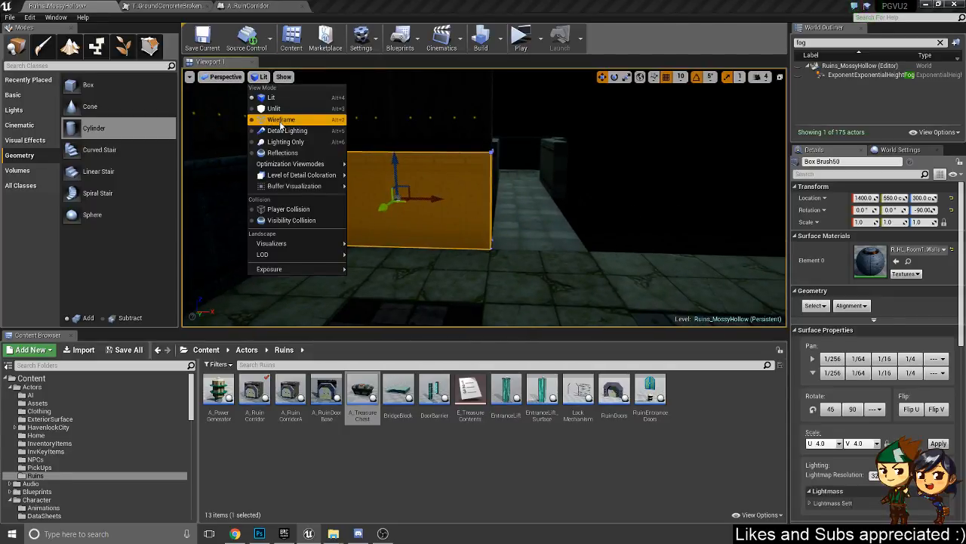
pyautogui.click(266, 119)
pyautogui.moveTo(434, 197)
pyautogui.keyDown('alt'); pyautogui.mouseDown()
pyautogui.moveTo(725, 211)
pyautogui.moveTo(734, 230)
pyautogui.moveTo(721, 233)
pyautogui.mouseUp(); pyautogui.keyUp('alt')
pyautogui.press('f')
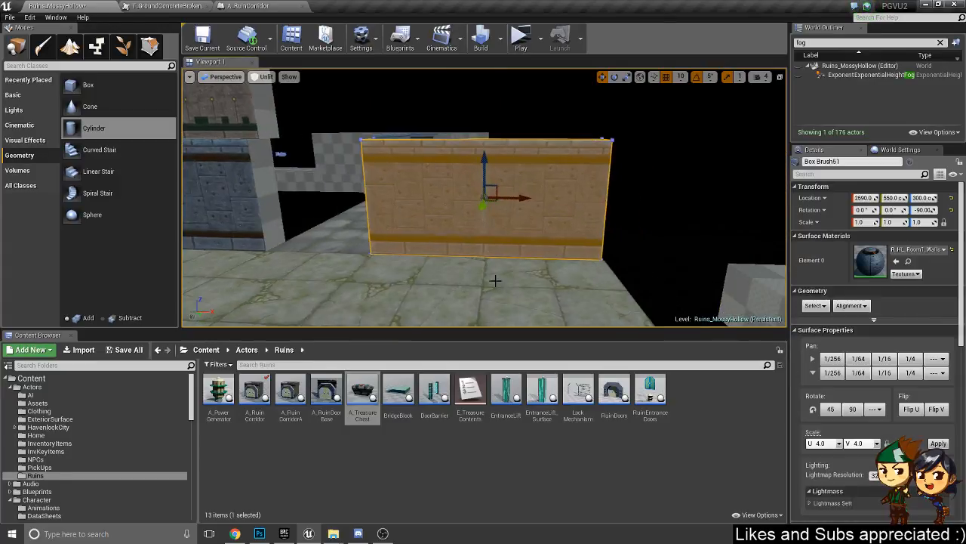
pyautogui.keyDown('alt'); pyautogui.moveTo(392, 270); pyautogui.dragTo(431, 259); pyautogui.keyUp('alt')
pyautogui.moveTo(431, 259)
pyautogui.mouseDown(button='right')
pyautogui.moveTo(447, 272)
pyautogui.moveTo(434, 276)
pyautogui.mouseUp(button='right')
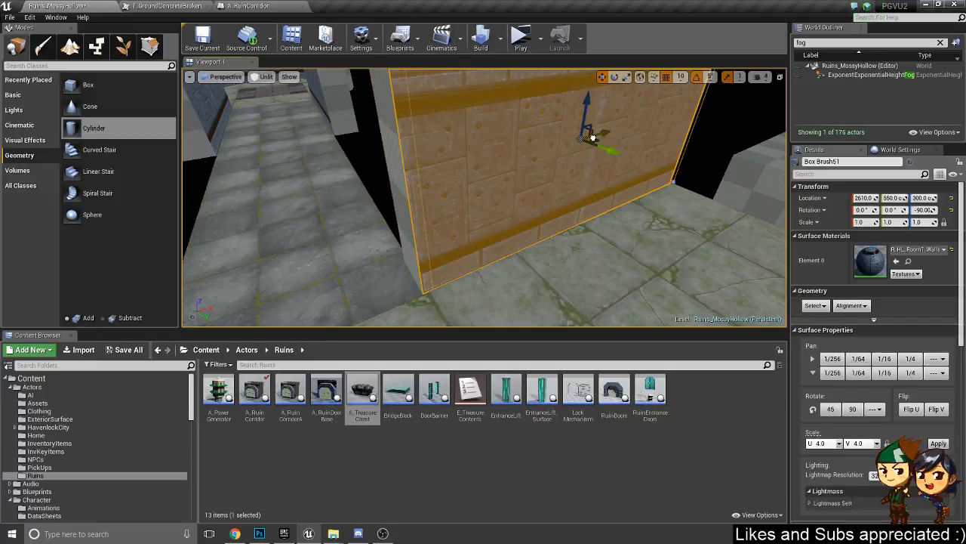
pyautogui.moveTo(593, 138); pyautogui.dragTo(601, 133)
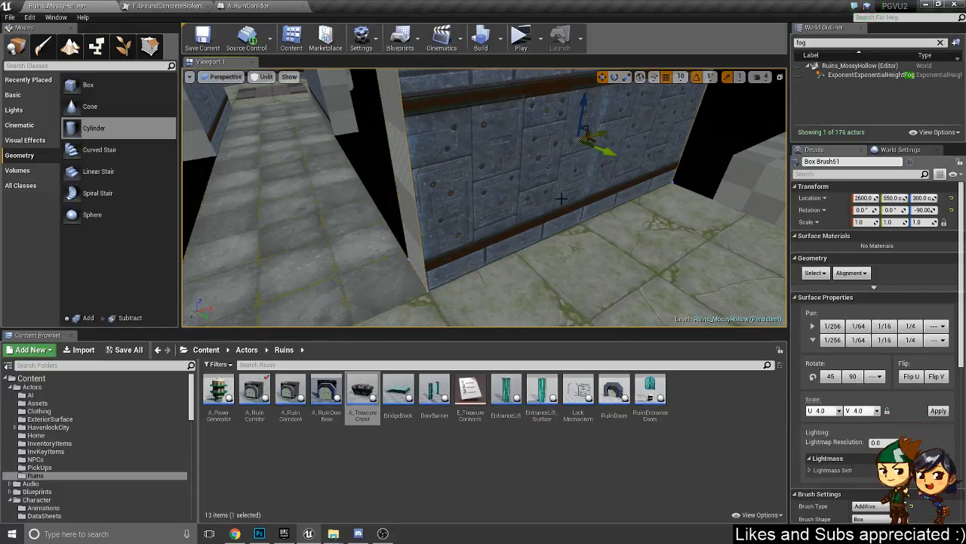
# - Copy the upper brown wall across the walkway to X 2600, above the new lower wall
pyautogui.moveTo(562, 199)
pyautogui.mouseDown(button='right')
pyautogui.moveTo(529, 185)
pyautogui.moveTo(469, 181)
pyautogui.moveTo(487, 234)
pyautogui.moveTo(502, 212)
pyautogui.moveTo(512, 225)
pyautogui.moveTo(441, 318)
pyautogui.moveTo(411, 306)
pyautogui.moveTo(447, 171)
pyautogui.moveTo(423, 185)
pyautogui.moveTo(529, 204)
pyautogui.moveTo(519, 281)
pyautogui.mouseUp(button='right')
pyautogui.click(444, 210)
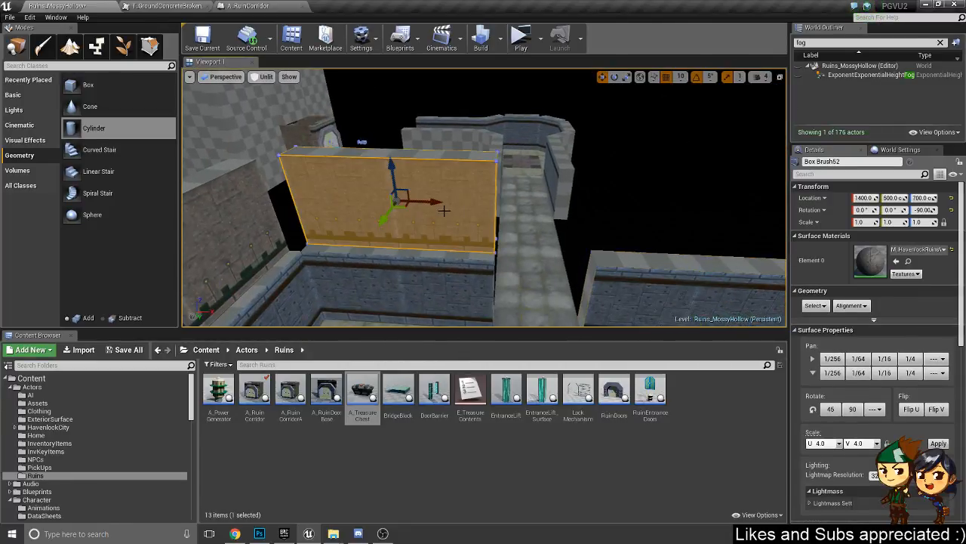
pyautogui.moveTo(444, 210); pyautogui.dragTo(443, 211, button='right')
pyautogui.keyDown('alt'); pyautogui.moveTo(377, 182); pyautogui.dragTo(524, 193); pyautogui.keyUp('alt')
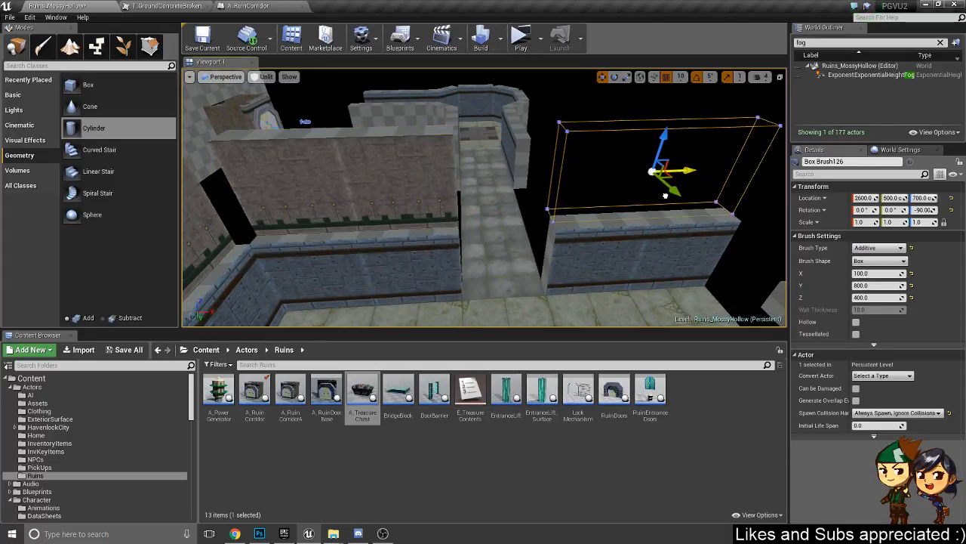
pyautogui.moveTo(665, 196); pyautogui.dragTo(651, 214, button='right')
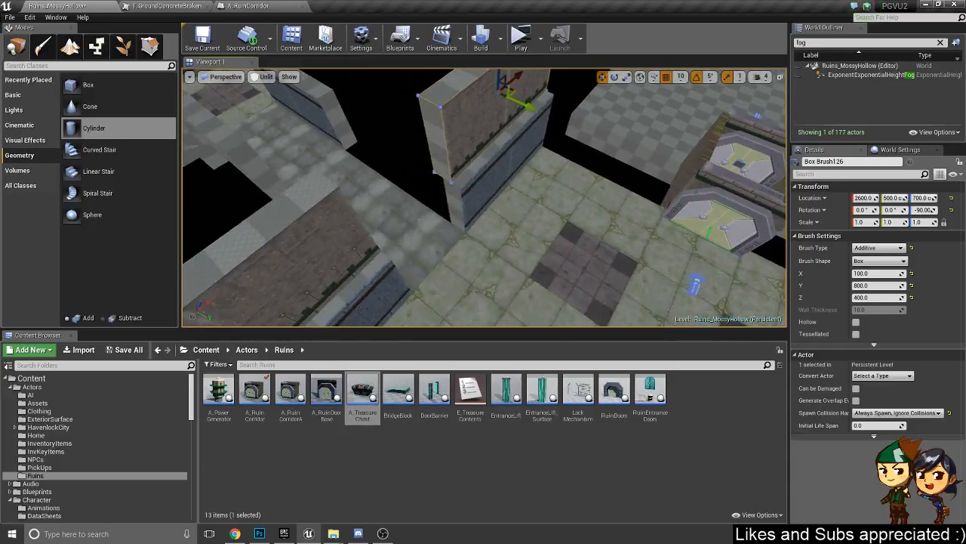
pyautogui.moveTo(542, 215); pyautogui.dragTo(533, 216, button='right')
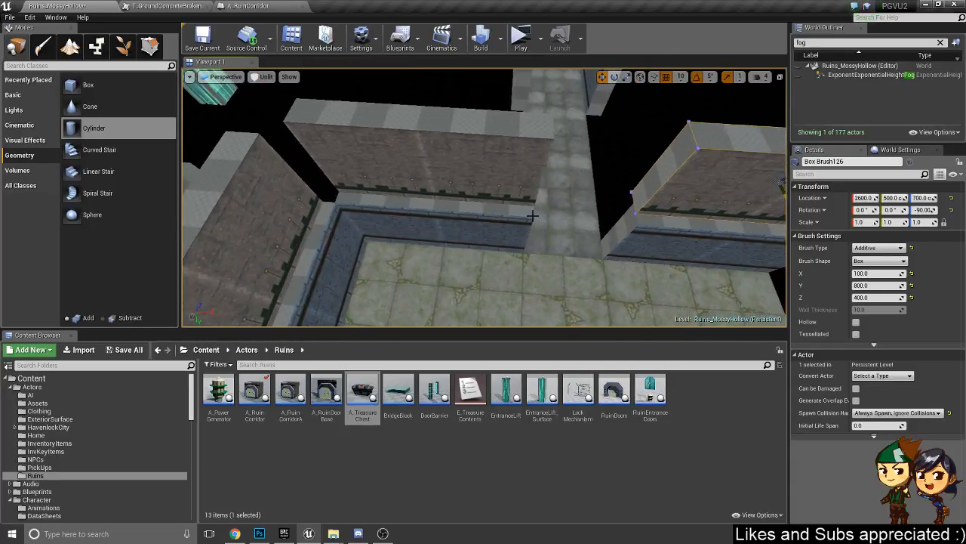
# - Nudge both upper walls flanking the walkway along Y, and shift the adjoining upper side wall to X 930
pyautogui.keyDown('ctrl'); pyautogui.click(477, 183); pyautogui.keyUp('ctrl')
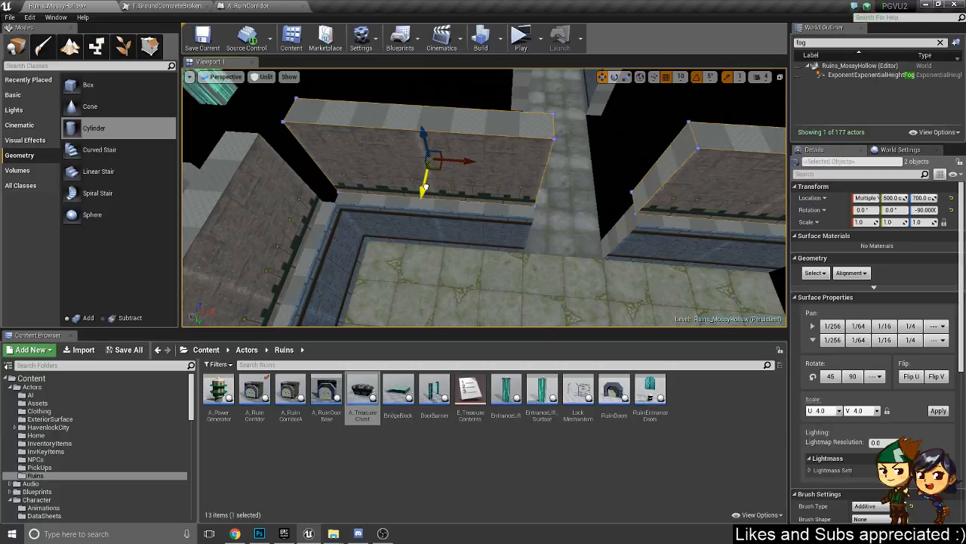
pyautogui.moveTo(425, 187); pyautogui.dragTo(425, 195)
pyautogui.moveTo(347, 242)
pyautogui.mouseDown(button='right')
pyautogui.moveTo(245, 236)
pyautogui.moveTo(422, 236)
pyautogui.mouseUp(button='right')
pyautogui.click(452, 234)
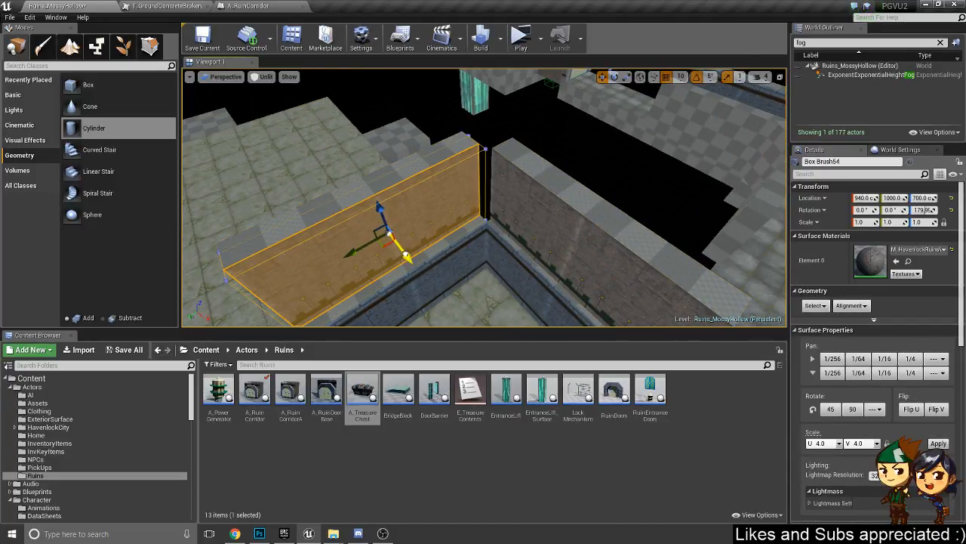
pyautogui.moveTo(404, 253); pyautogui.dragTo(405, 254)
pyautogui.moveTo(406, 254)
pyautogui.mouseDown(button='right')
pyautogui.moveTo(597, 249)
pyautogui.moveTo(472, 241)
pyautogui.mouseUp(button='right')
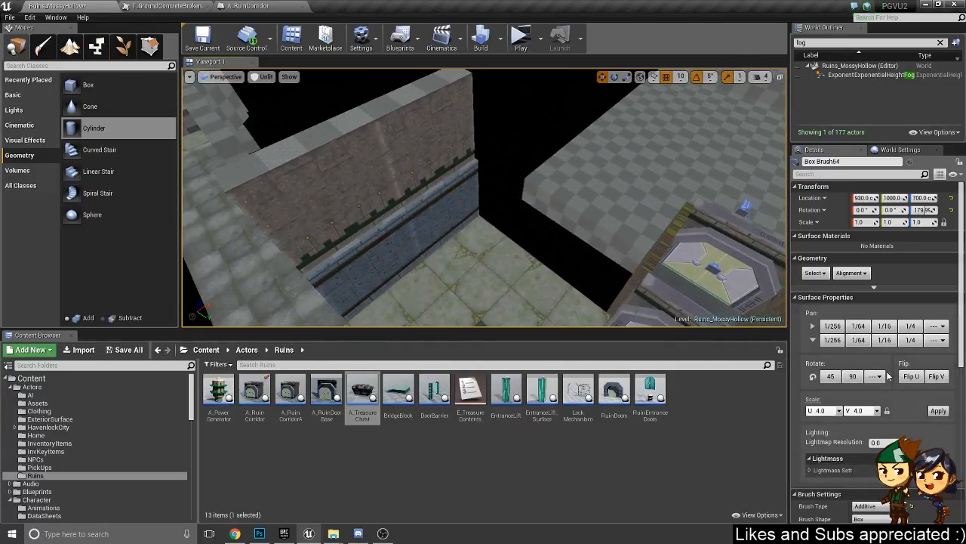
# - Duplicate the lower wall at X 2600, turn the copy 90 degrees and fit it between the corner and the doorway at X 3050, Y 990
pyautogui.click(431, 203)
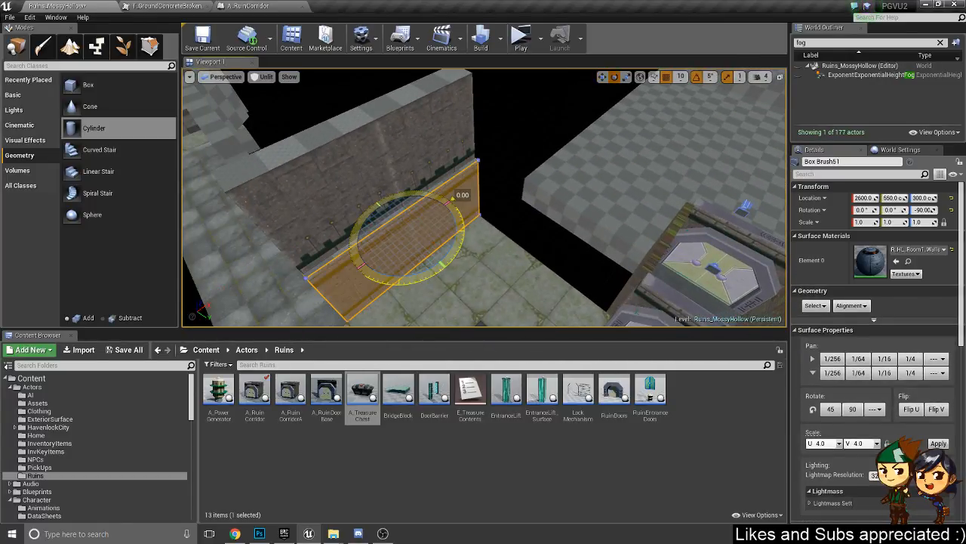
pyautogui.keyDown('alt'); pyautogui.moveTo(452, 200); pyautogui.dragTo(445, 273); pyautogui.keyUp('alt')
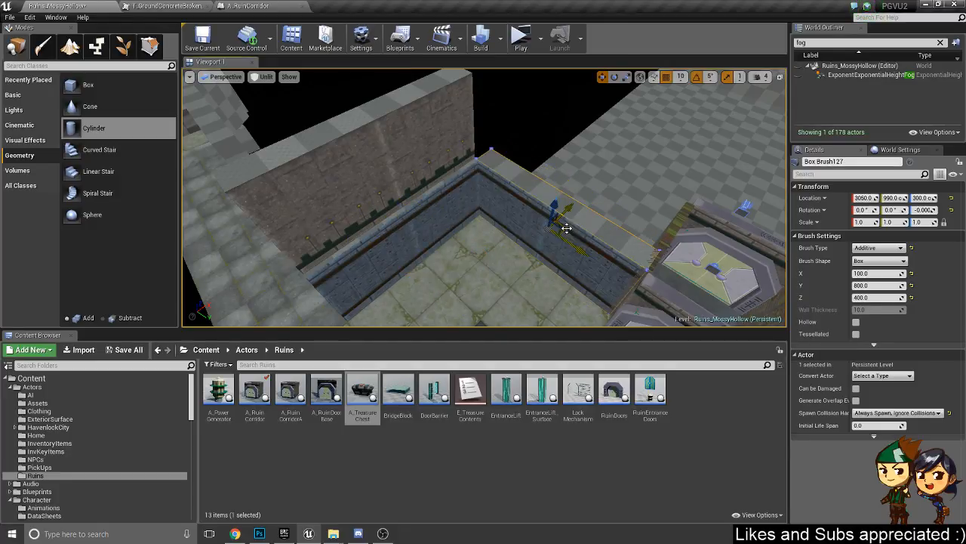
pyautogui.press('f')
pyautogui.moveTo(566, 228)
pyautogui.keyDown('alt'); pyautogui.mouseDown()
pyautogui.moveTo(642, 155)
pyautogui.moveTo(639, 245)
pyautogui.mouseUp(); pyautogui.keyUp('alt')
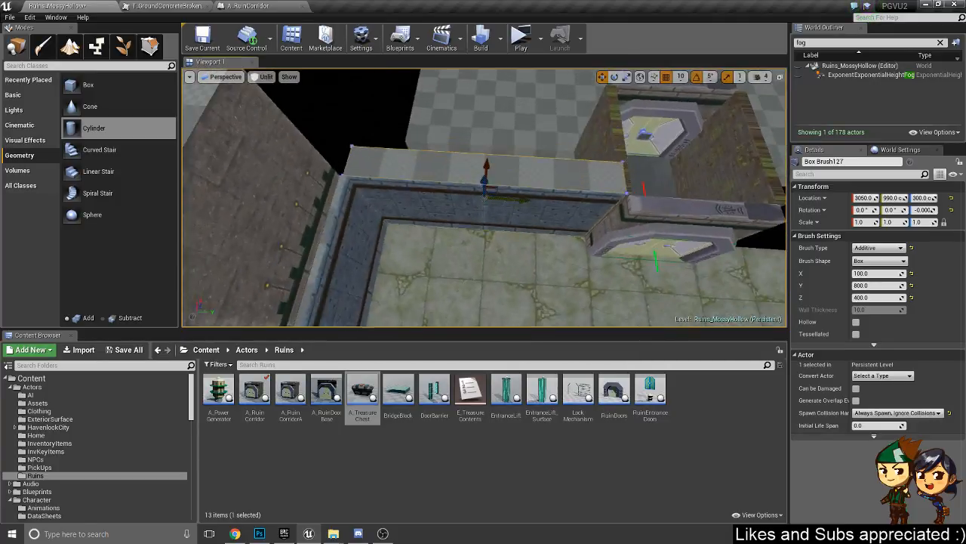
pyautogui.keyDown('alt'); pyautogui.moveTo(447, 258); pyautogui.dragTo(448, 267); pyautogui.keyUp('alt')
pyautogui.moveTo(552, 249)
pyautogui.mouseDown(button='right')
pyautogui.moveTo(644, 258)
pyautogui.moveTo(545, 251)
pyautogui.moveTo(502, 232)
pyautogui.moveTo(604, 226)
pyautogui.moveTo(581, 231)
pyautogui.moveTo(600, 254)
pyautogui.mouseUp(button='right')
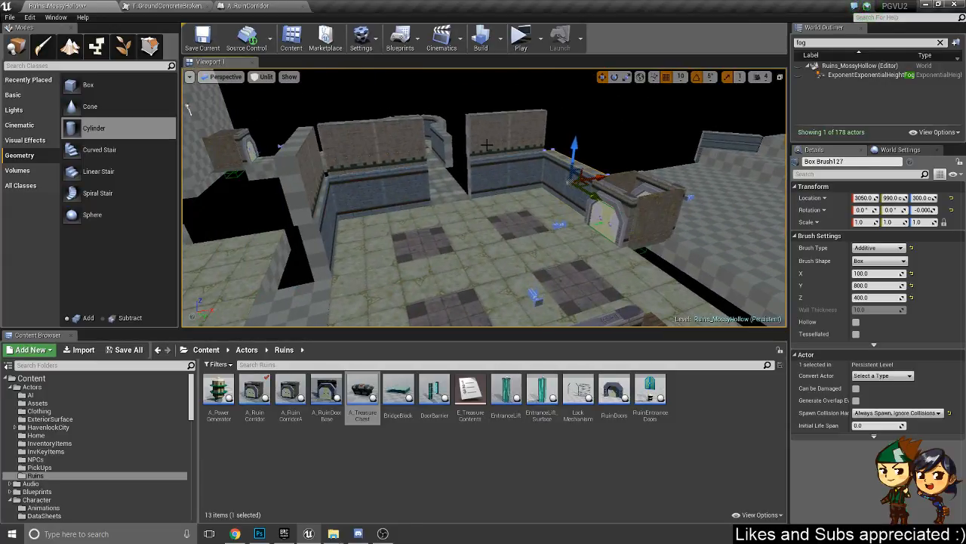
# - Copy the lower and upper walls at X 2600 together to the opposite edge of the room, beside the doorway there
pyautogui.click(500, 182)
pyautogui.keyDown('ctrl'); pyautogui.click(494, 139); pyautogui.keyUp('ctrl')
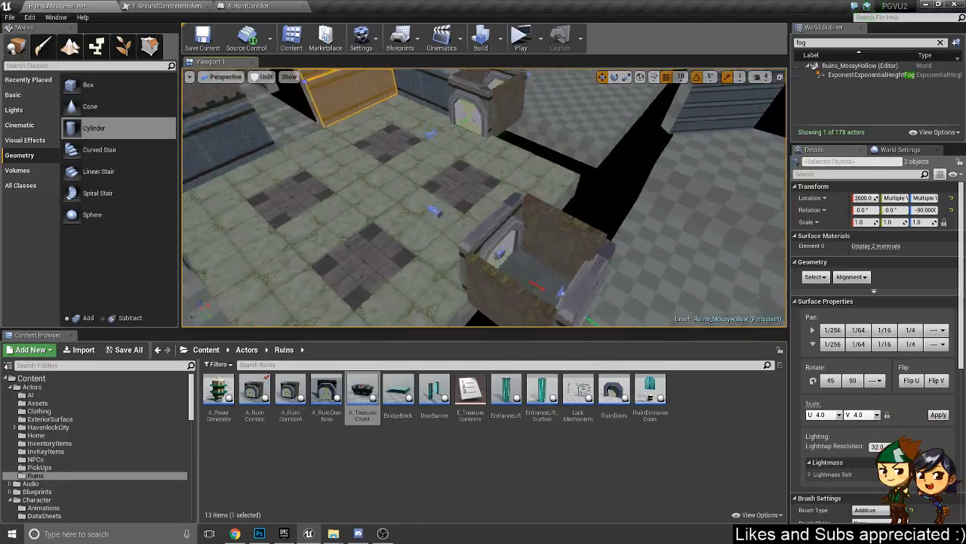
pyautogui.keyDown('alt'); pyautogui.moveTo(382, 81); pyautogui.dragTo(645, 283); pyautogui.keyUp('alt')
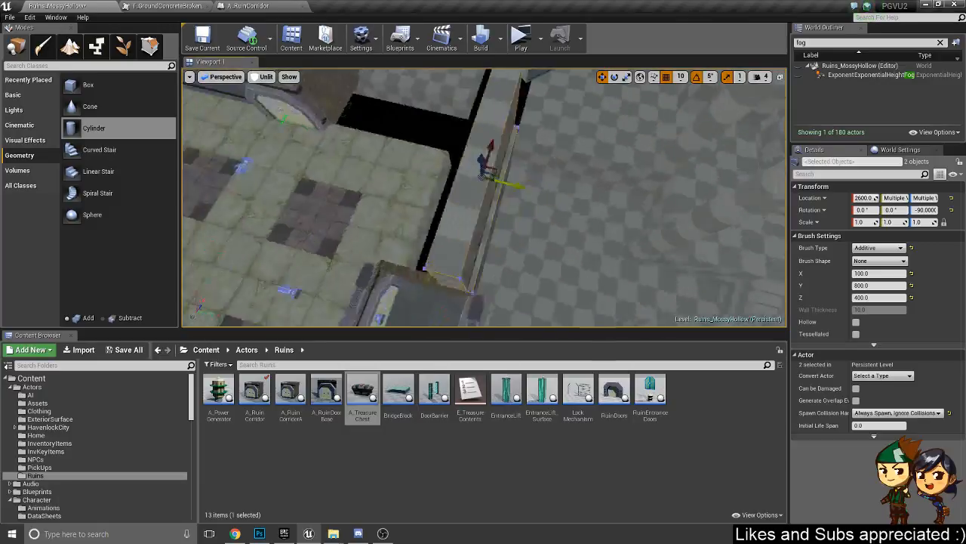
pyautogui.keyDown('alt'); pyautogui.moveTo(510, 184); pyautogui.dragTo(449, 146); pyautogui.keyUp('alt')
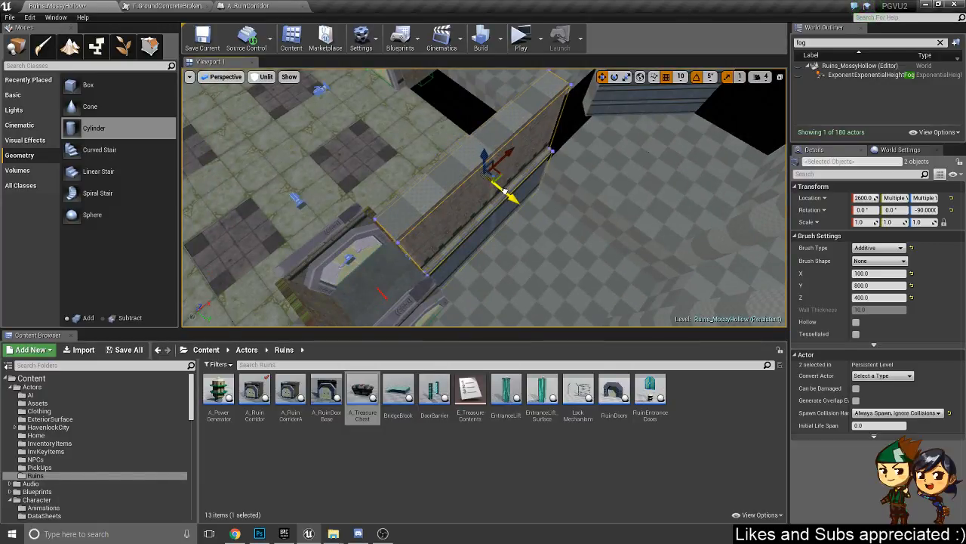
pyautogui.press('w')
pyautogui.moveTo(505, 191)
pyautogui.mouseDown(button='right')
pyautogui.moveTo(508, 211)
pyautogui.moveTo(494, 212)
pyautogui.moveTo(504, 207)
pyautogui.mouseUp(button='right')
pyautogui.press('s')
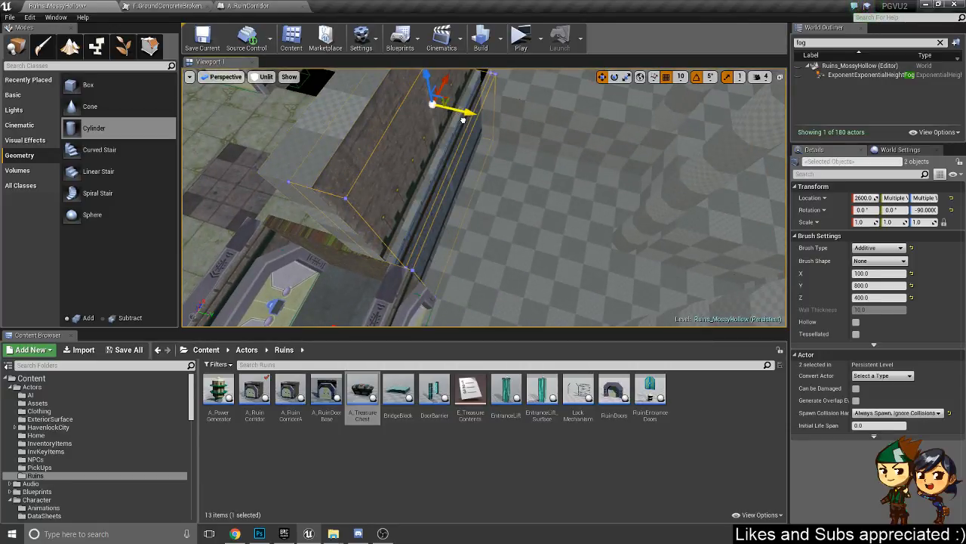
pyautogui.moveTo(463, 119)
pyautogui.mouseDown(button='right')
pyautogui.moveTo(456, 128)
pyautogui.moveTo(462, 121)
pyautogui.moveTo(577, 221)
pyautogui.mouseUp(button='right')
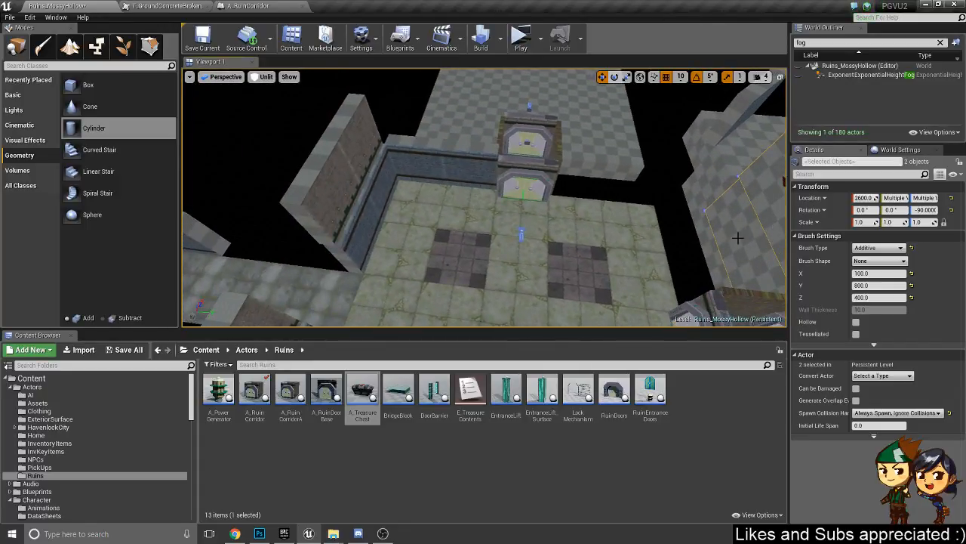
# - Duplicate the copied wall pair turned 180 degrees so its textured side faces the room, and align it beside the doorway
pyautogui.moveTo(737, 238); pyautogui.dragTo(724, 227, button='right')
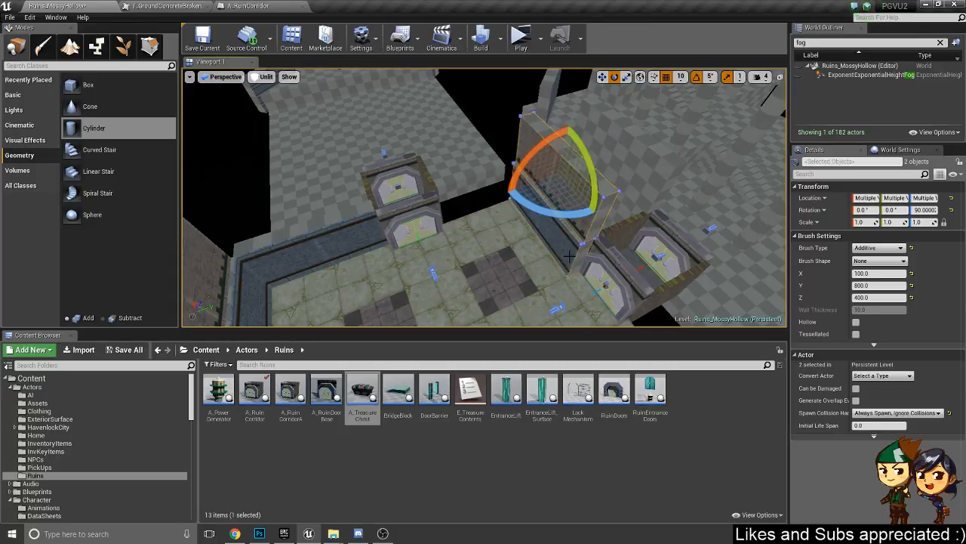
pyautogui.moveTo(569, 256); pyautogui.dragTo(563, 250, button='right')
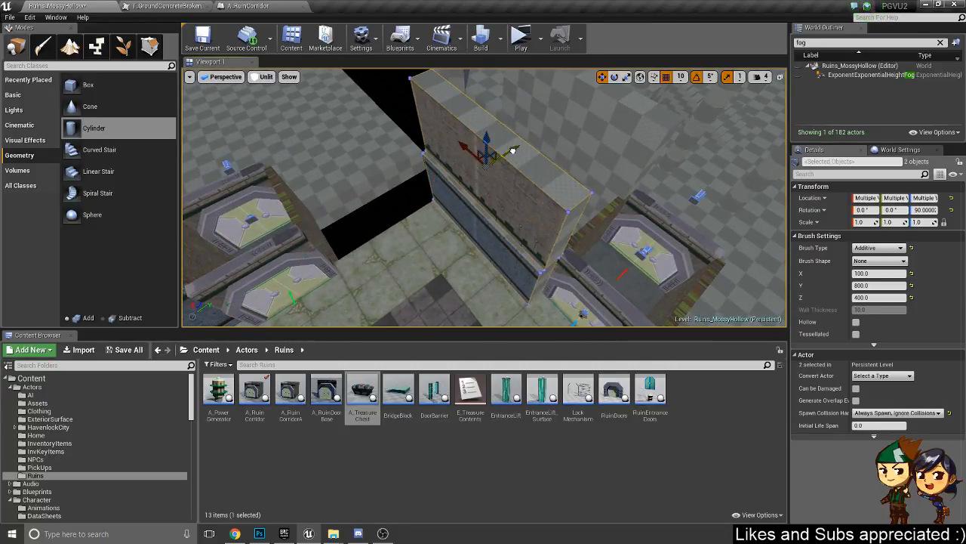
pyautogui.moveTo(540, 148); pyautogui.dragTo(538, 149)
pyautogui.moveTo(503, 279)
pyautogui.mouseDown(button='right')
pyautogui.moveTo(498, 287)
pyautogui.moveTo(521, 260)
pyautogui.moveTo(503, 279)
pyautogui.mouseUp(button='right')
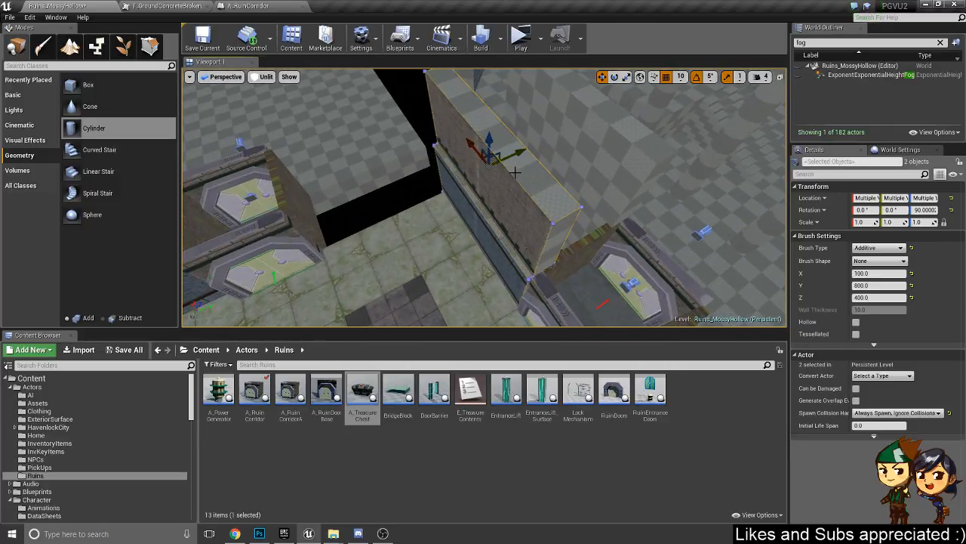
pyautogui.moveTo(515, 173)
pyautogui.keyDown('alt'); pyautogui.mouseDown()
pyautogui.moveTo(538, 170)
pyautogui.moveTo(573, 136)
pyautogui.moveTo(506, 170)
pyautogui.moveTo(445, 147)
pyautogui.moveTo(513, 162)
pyautogui.moveTo(468, 170)
pyautogui.moveTo(491, 163)
pyautogui.moveTo(521, 185)
pyautogui.mouseUp(); pyautogui.keyUp('alt')
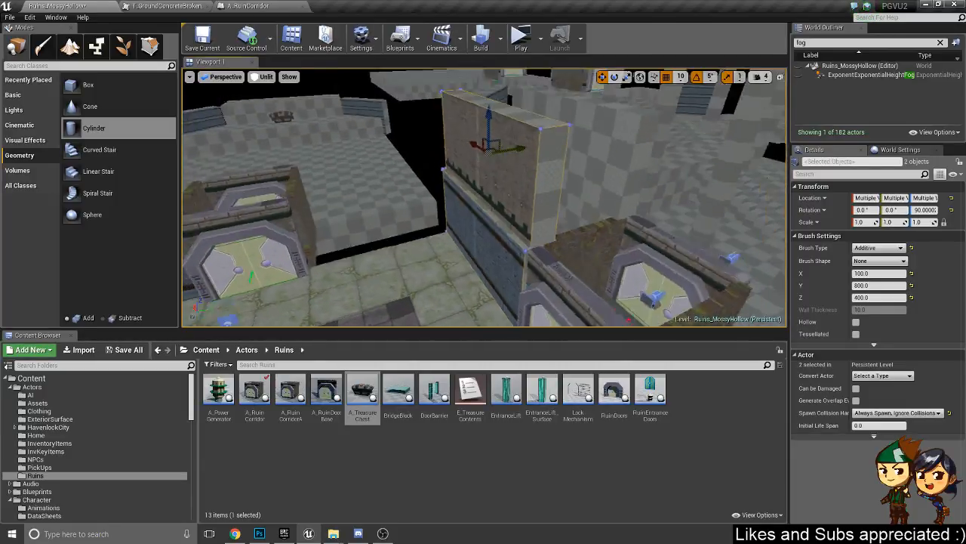
# - Copy the lower wall beside the side doorway to the doorway's other side, and move both walls to X 3000
pyautogui.moveTo(379, 254)
pyautogui.mouseDown(button='right')
pyautogui.moveTo(310, 264)
pyautogui.moveTo(246, 256)
pyautogui.mouseUp(button='right')
pyautogui.click(339, 236)
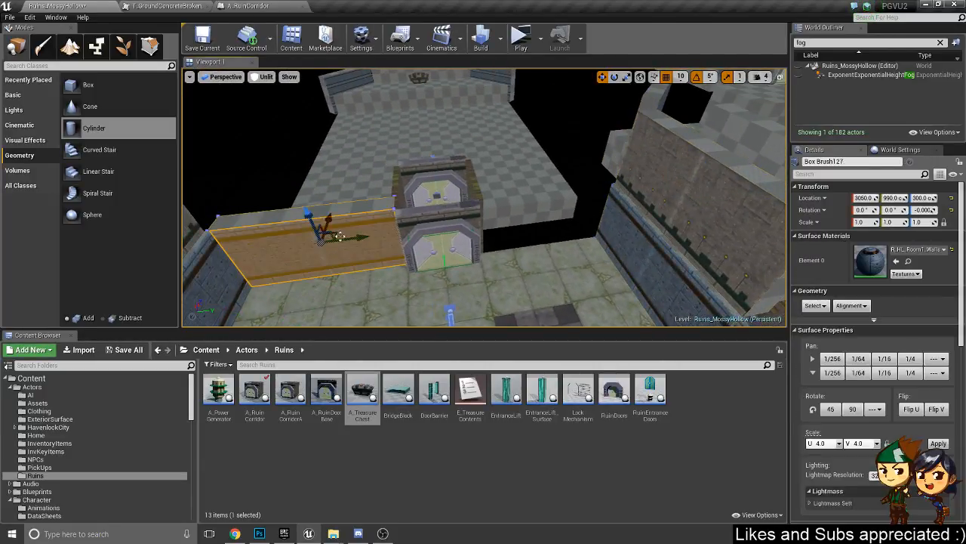
pyautogui.keyDown('alt'); pyautogui.moveTo(354, 235); pyautogui.dragTo(500, 224); pyautogui.keyUp('alt')
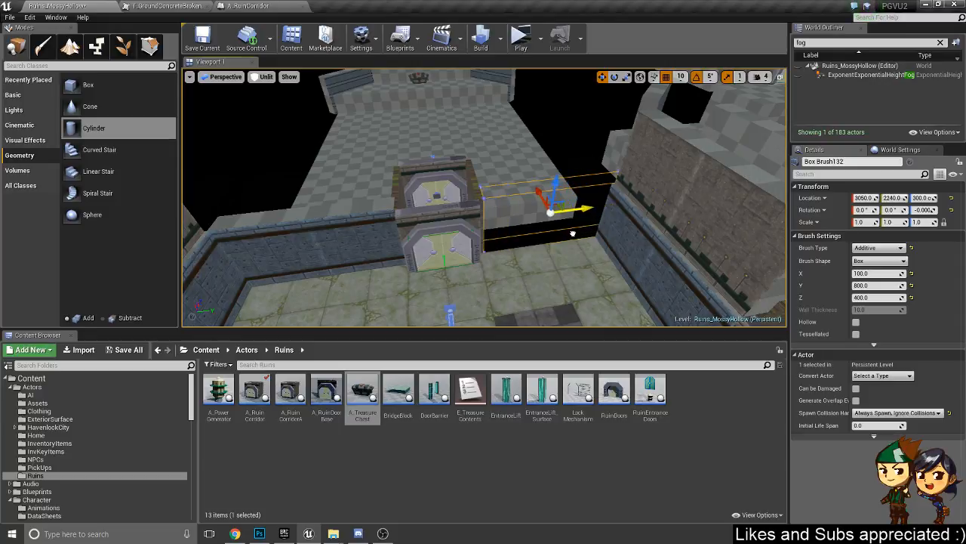
pyautogui.moveTo(514, 226)
pyautogui.keyDown('alt'); pyautogui.mouseDown()
pyautogui.moveTo(634, 261)
pyautogui.moveTo(653, 255)
pyautogui.mouseUp(); pyautogui.keyUp('alt')
pyautogui.keyDown('ctrl'); pyautogui.click(389, 291); pyautogui.keyUp('ctrl')
pyautogui.moveTo(389, 291); pyautogui.dragTo(313, 306, button='right')
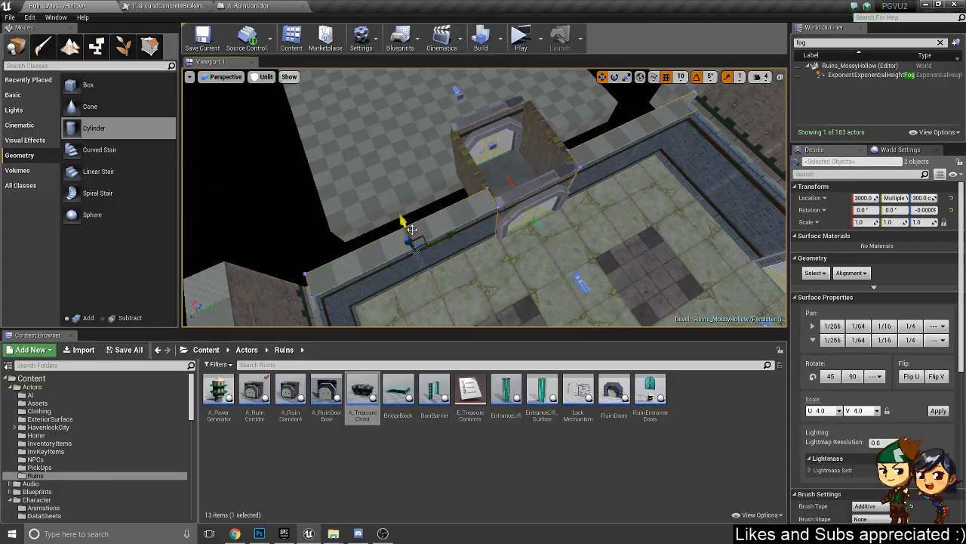
pyautogui.moveTo(411, 229)
pyautogui.keyDown('alt'); pyautogui.mouseDown()
pyautogui.moveTo(483, 253)
pyautogui.moveTo(415, 181)
pyautogui.moveTo(406, 185)
pyautogui.moveTo(419, 226)
pyautogui.mouseUp(); pyautogui.keyUp('alt')
# - Start a game preview from the room's floor and walk through the doorway corridor and back to check the new walls
pyautogui.moveTo(551, 238); pyautogui.dragTo(611, 275, button='right')
pyautogui.rightClick(551, 237)
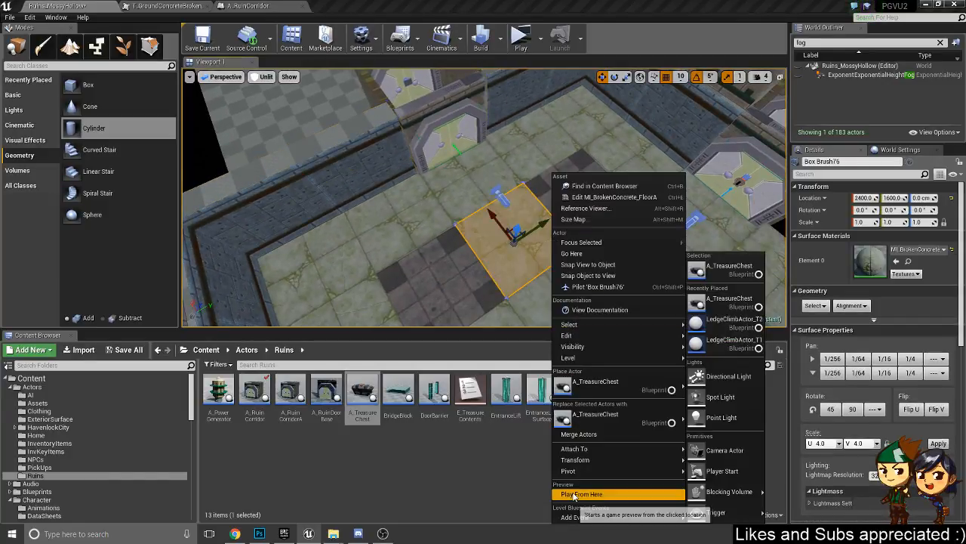
pyautogui.click(575, 494)
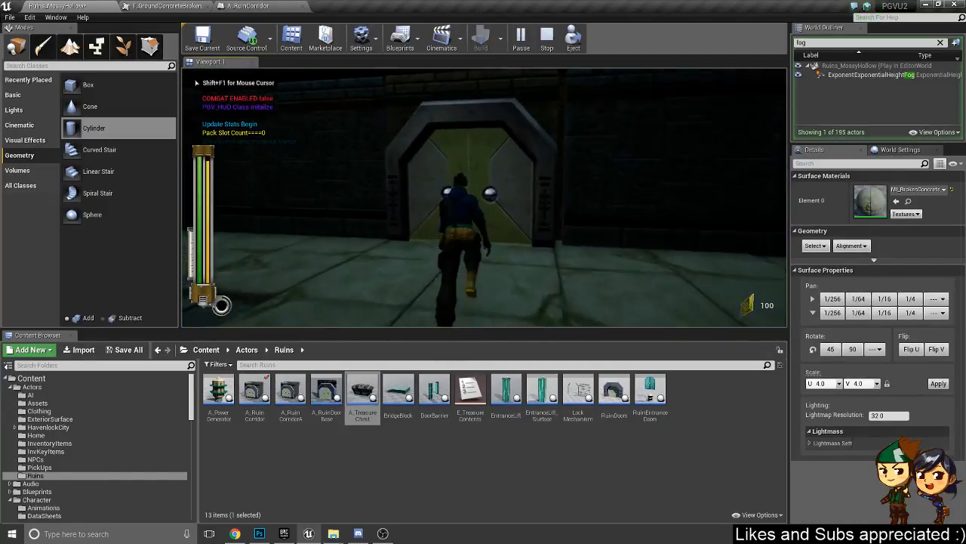
pyautogui.press('w')
pyautogui.press('e')
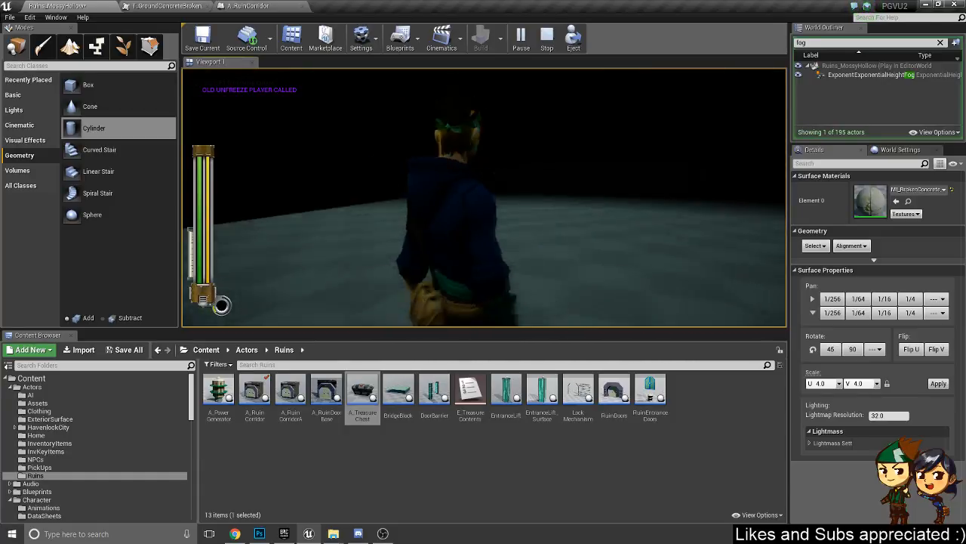
pyautogui.press('s')
pyautogui.press('w')
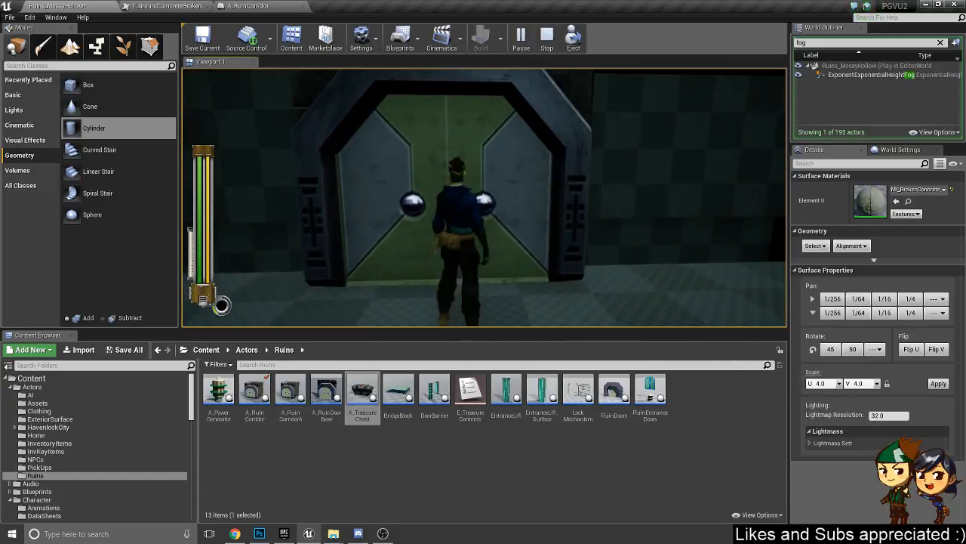
pyautogui.press('s')
pyautogui.press('w')
pyautogui.press('e')
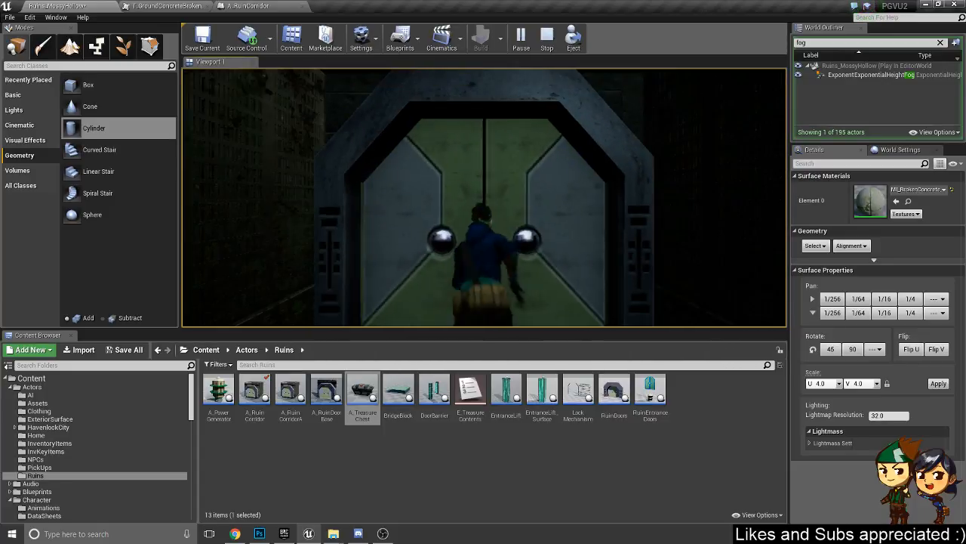
pyautogui.press('s')
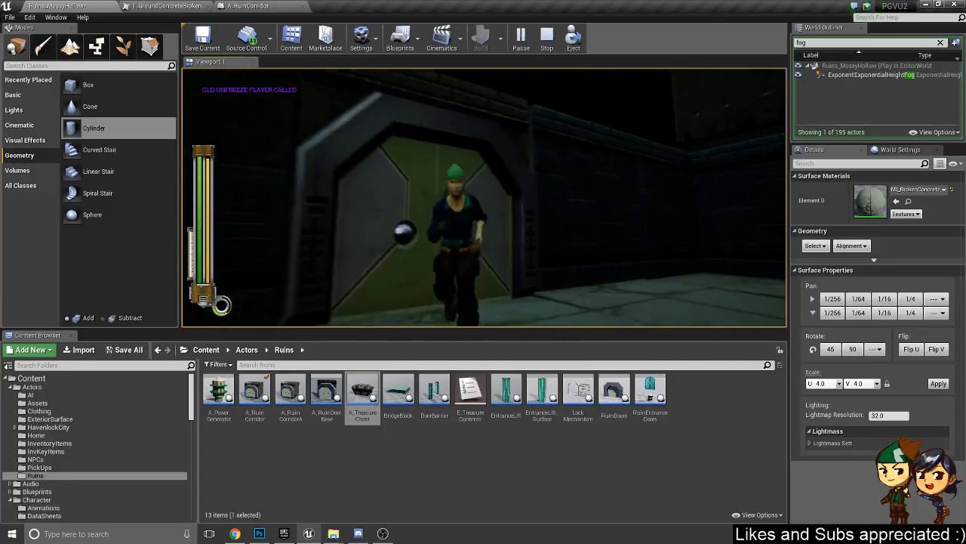
# - End the game preview and examine the Move Character logic around the MoveCharTL timeline in A_RuinCorridor's event graph
pyautogui.press('d')
pyautogui.press('Escape')
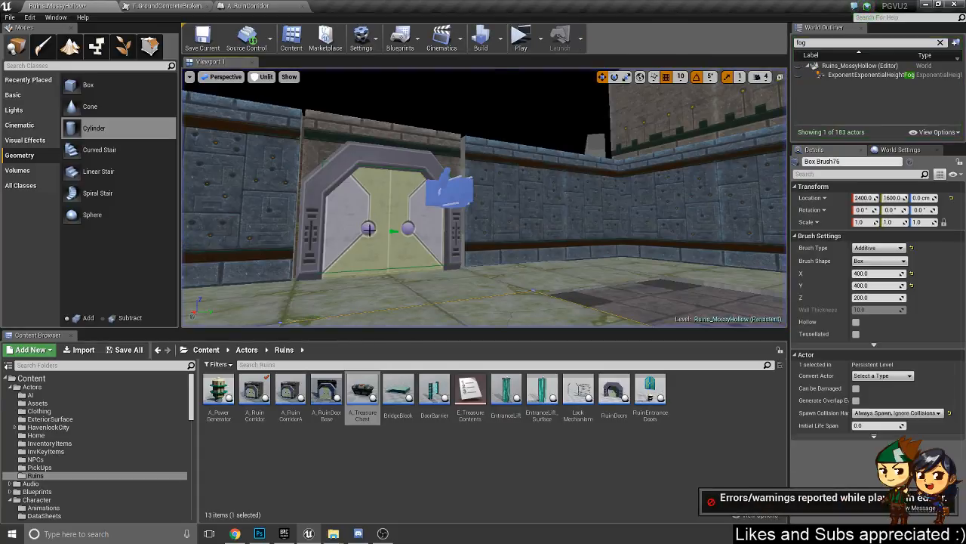
pyautogui.click(268, 6)
pyautogui.scroll(5, 460, 249)
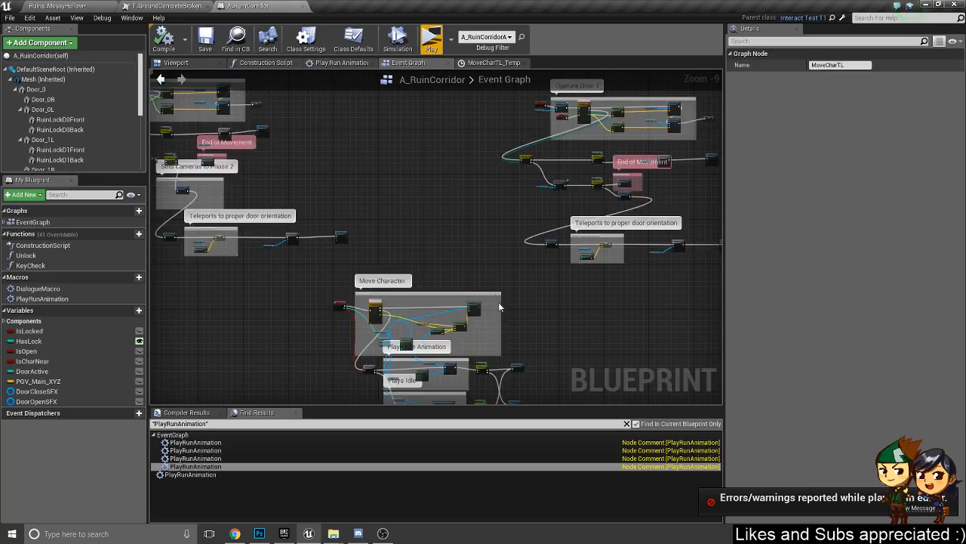
pyautogui.moveTo(521, 294); pyautogui.dragTo(373, 207, button='right')
pyautogui.scroll(-1, 373, 207)
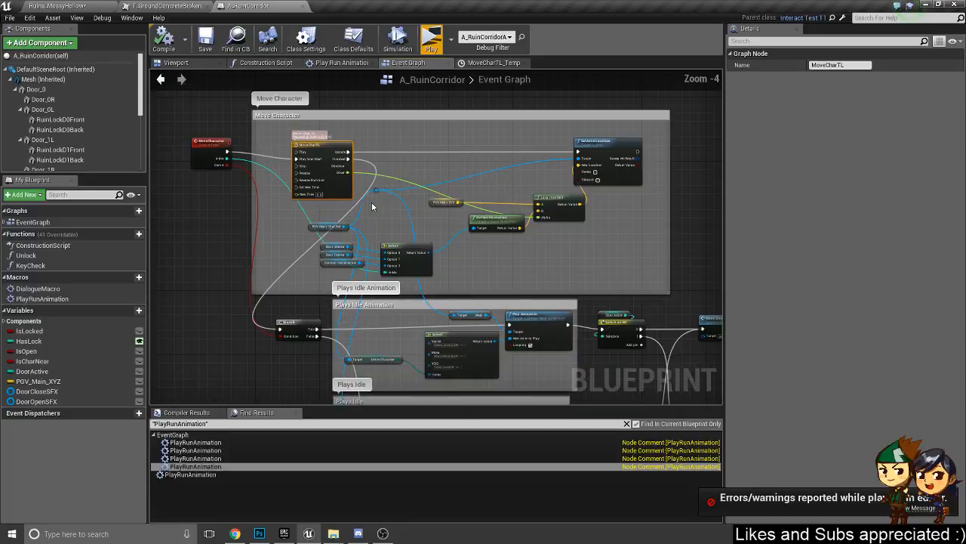
pyautogui.moveTo(492, 273); pyautogui.dragTo(450, 246, button='right')
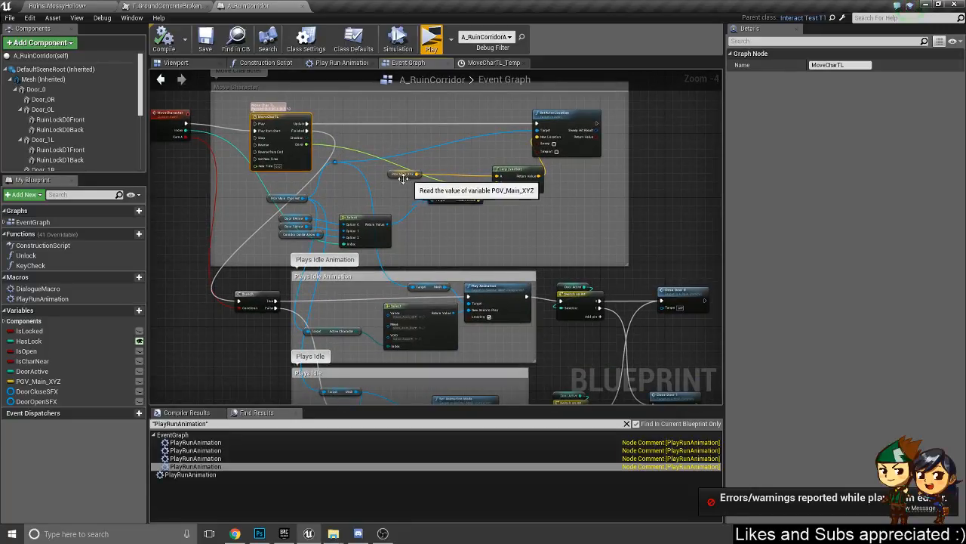
pyautogui.scroll(3, 445, 196)
pyautogui.moveTo(441, 246); pyautogui.dragTo(571, 230, button='right')
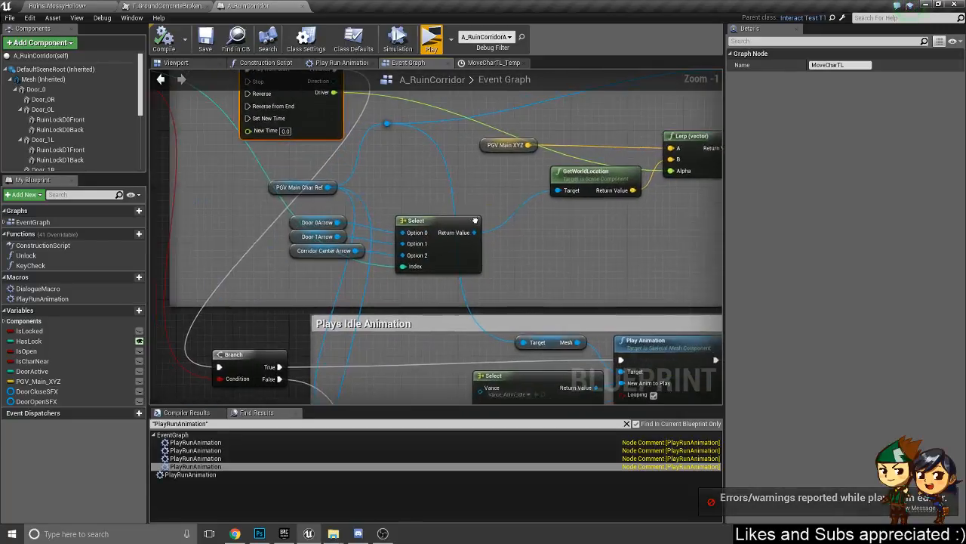
pyautogui.scroll(-1, 571, 230)
pyautogui.moveTo(446, 155); pyautogui.dragTo(434, 261, button='right')
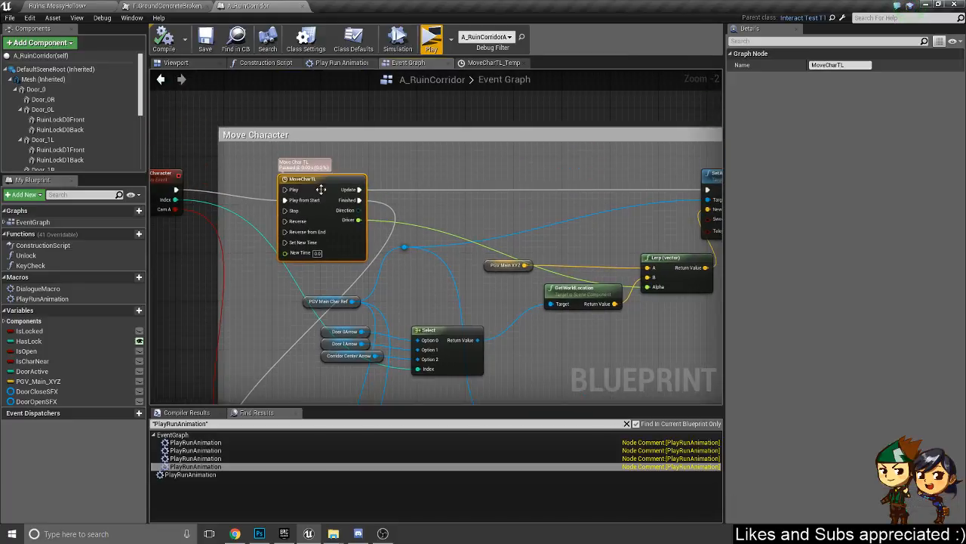
pyautogui.scroll(-5, 321, 189)
pyautogui.scroll(5, 407, 262)
pyautogui.moveTo(329, 226); pyautogui.dragTo(437, 311, button='right')
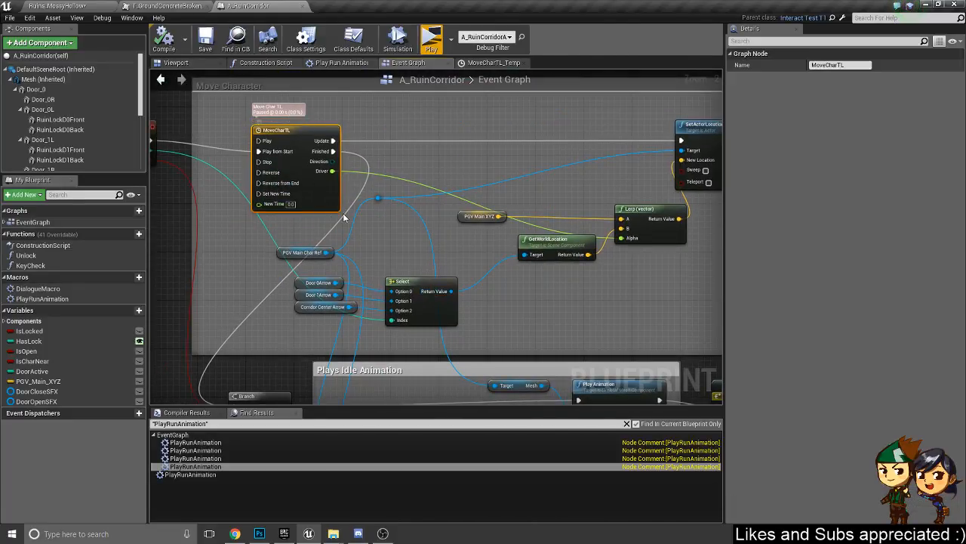
# - Trace the idle animation branches to the Close Door 1 call and inspect its event in the Operate Door 1 group
pyautogui.scroll(-2, 345, 215)
pyautogui.moveTo(441, 230); pyautogui.dragTo(330, 83, button='right')
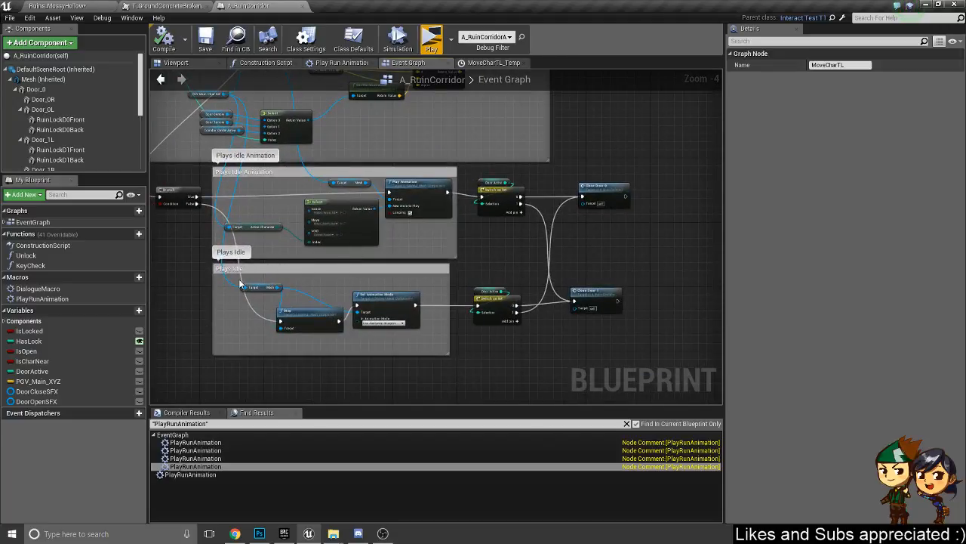
pyautogui.scroll(3, 490, 321)
pyautogui.click(678, 272)
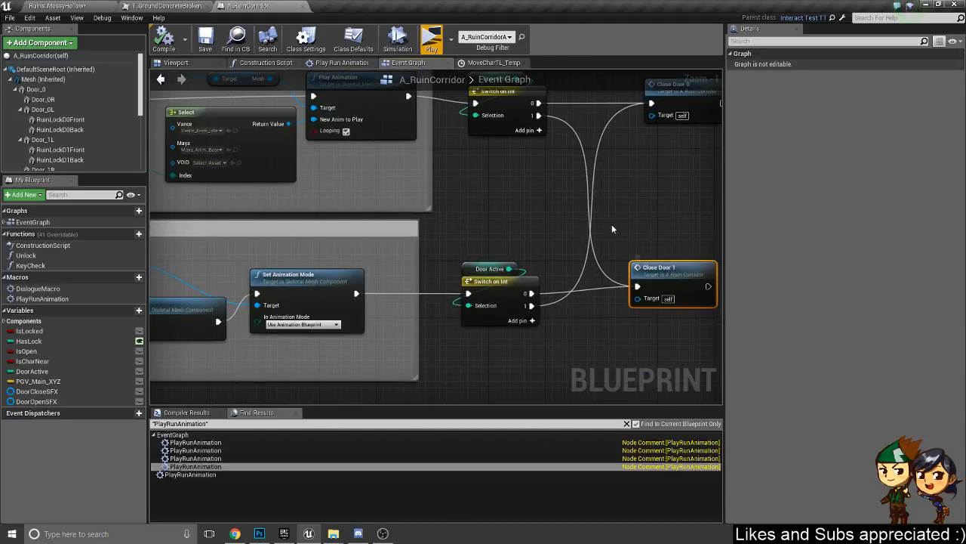
pyautogui.moveTo(592, 211); pyautogui.dragTo(551, 240, button='right')
pyautogui.scroll(-2, 632, 299)
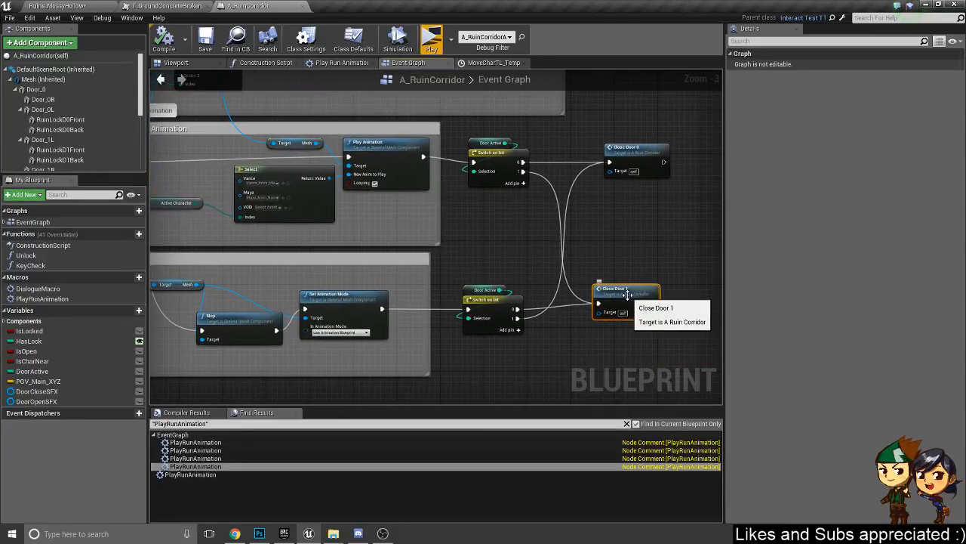
pyautogui.doubleClick(629, 300)
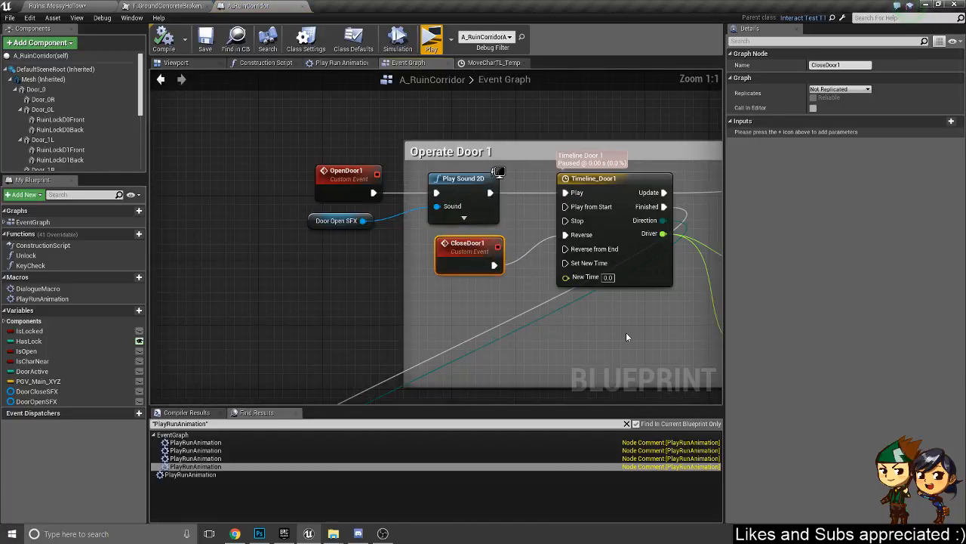
pyautogui.scroll(-3, 343, 257)
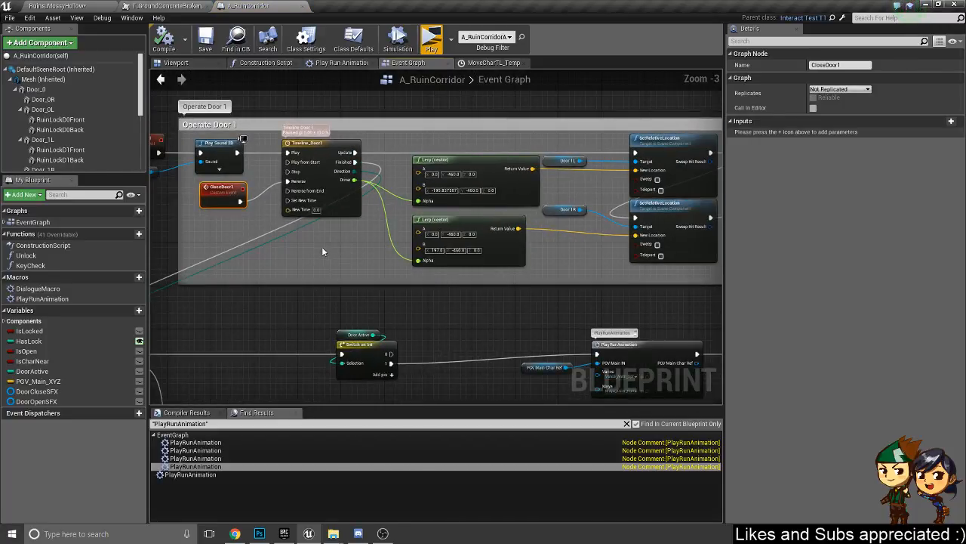
pyautogui.moveTo(328, 278); pyautogui.dragTo(462, 150, button='right')
# - Return to the Plays Idle Animation and Plays Idle groups and examine how they lead to the door-closing calls
pyautogui.scroll(-4, 454, 368)
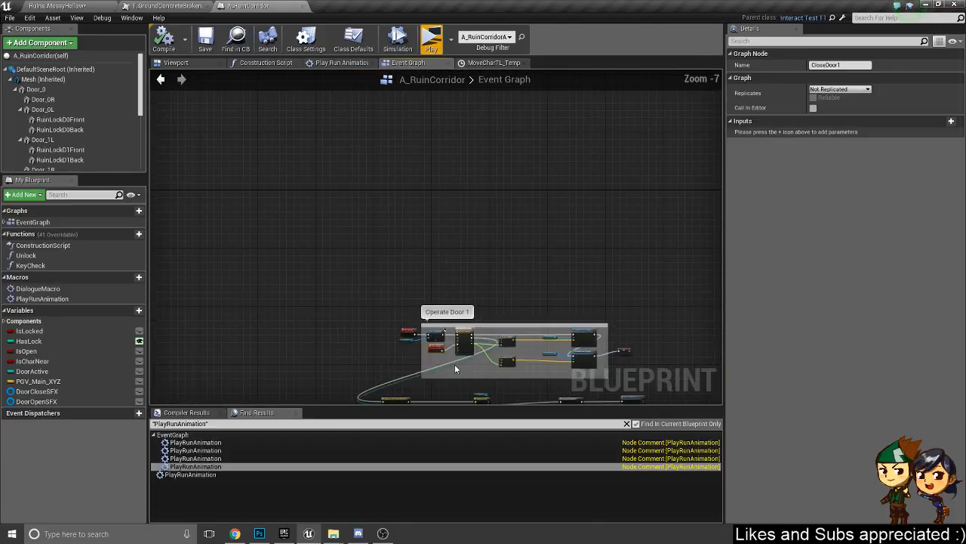
pyautogui.moveTo(454, 367); pyautogui.dragTo(290, 91, button='right')
pyautogui.moveTo(378, 257); pyautogui.dragTo(460, 70, button='right')
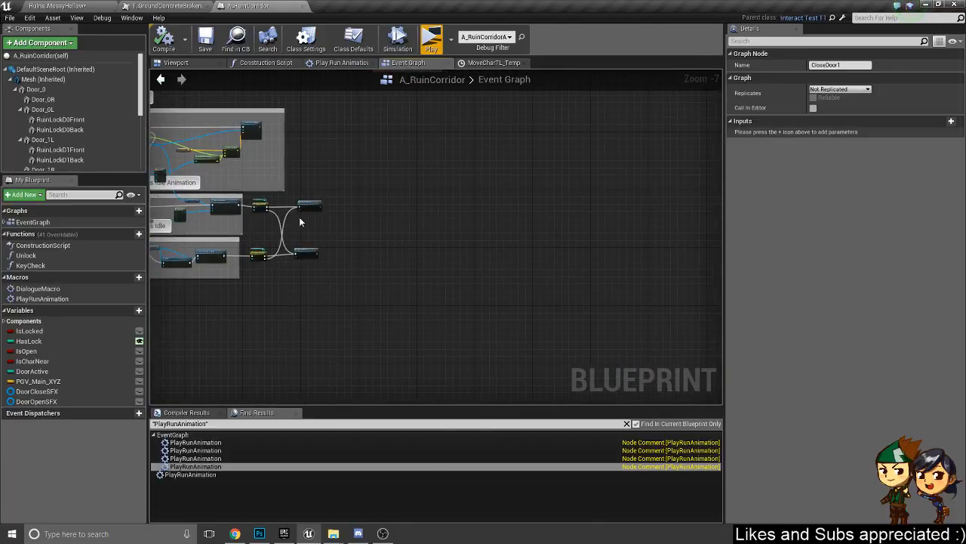
pyautogui.scroll(4, 300, 221)
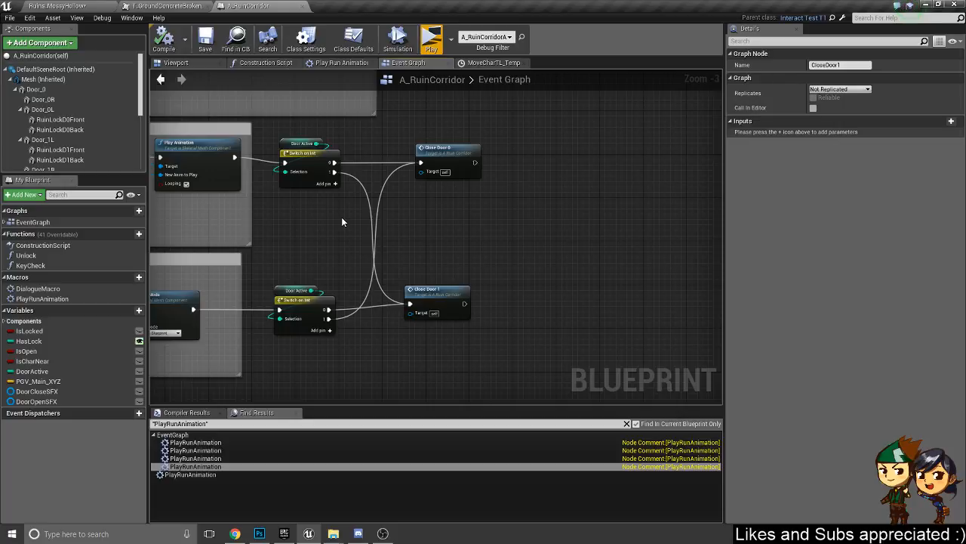
pyautogui.moveTo(342, 222); pyautogui.dragTo(496, 260, button='right')
pyautogui.scroll(-3, 497, 259)
pyautogui.scroll(3, 400, 264)
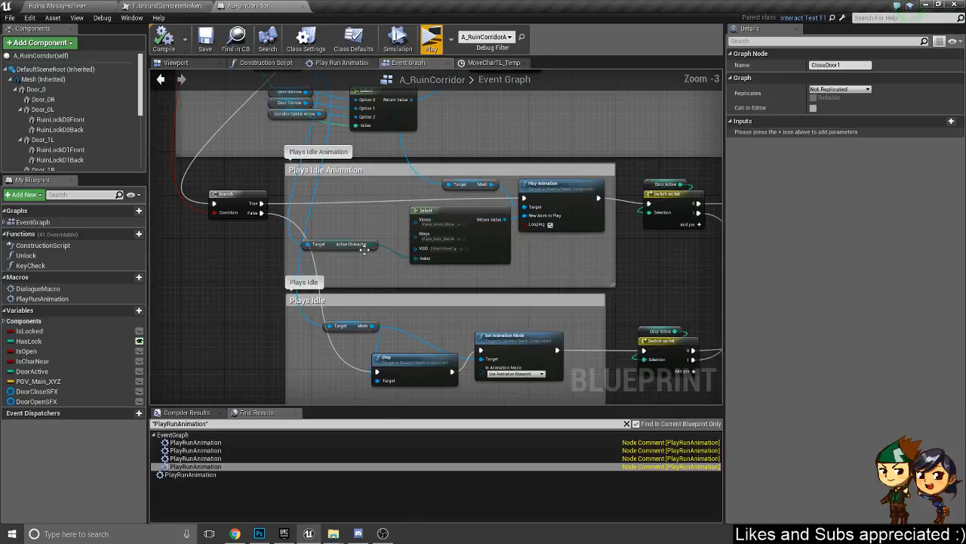
pyautogui.moveTo(441, 204); pyautogui.dragTo(408, 176, button='right')
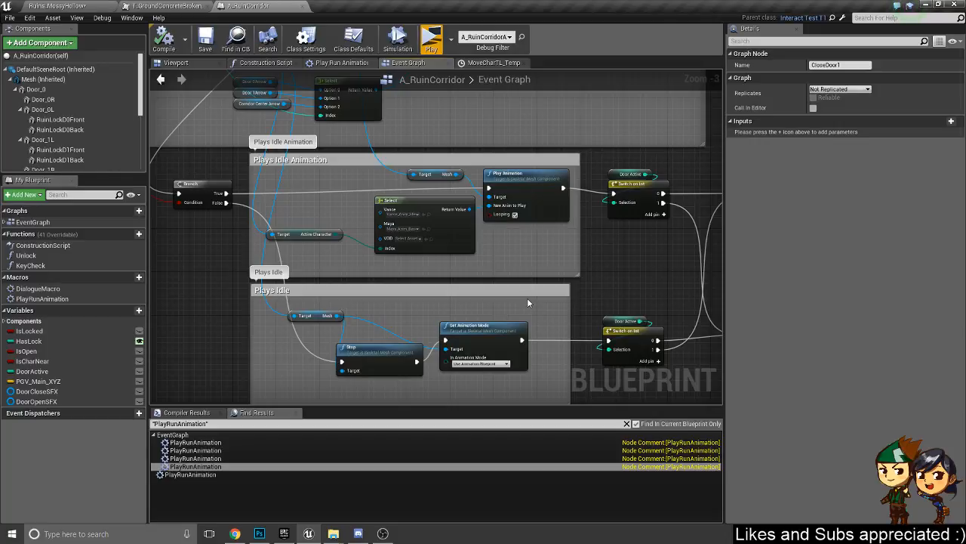
# - Move the Close Door 1 node and the Switch on Int node after Set Animation Mode farther along to open space between them
pyautogui.moveTo(529, 302); pyautogui.dragTo(353, 198, button='right')
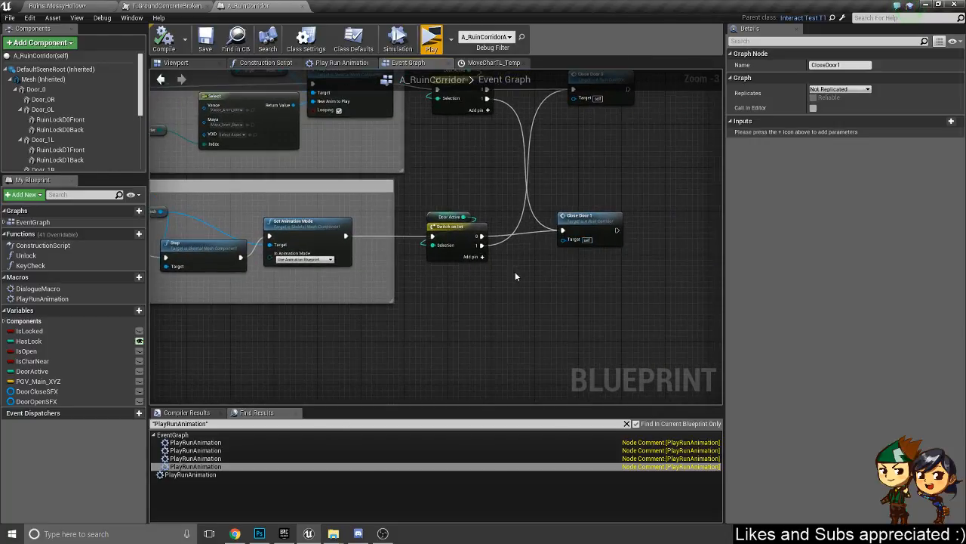
pyautogui.moveTo(582, 265); pyautogui.dragTo(548, 274, button='right')
pyautogui.moveTo(549, 246); pyautogui.dragTo(596, 254)
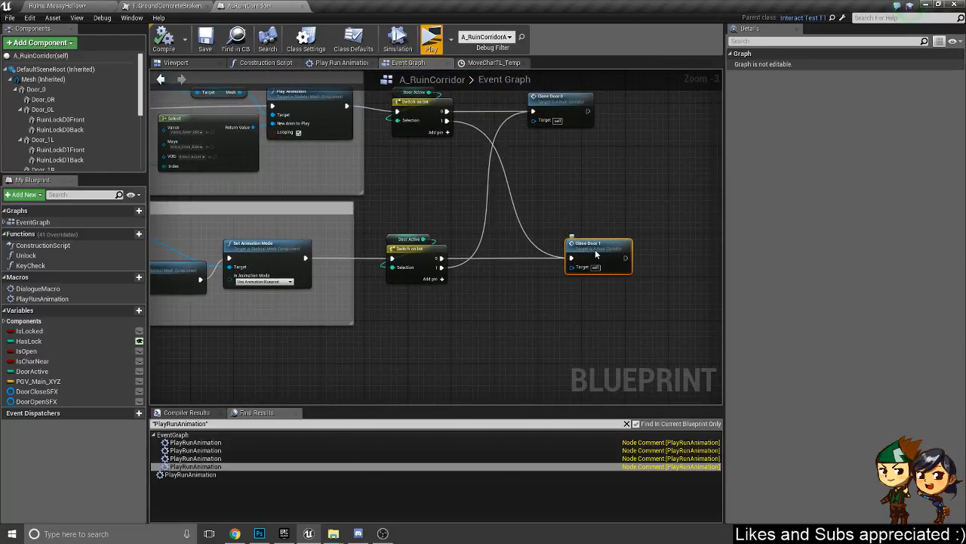
pyautogui.moveTo(417, 256); pyautogui.dragTo(444, 257)
# - Set the MoveCharTL timeline's length to 0.66
pyautogui.moveTo(313, 252); pyautogui.dragTo(472, 325, button='right')
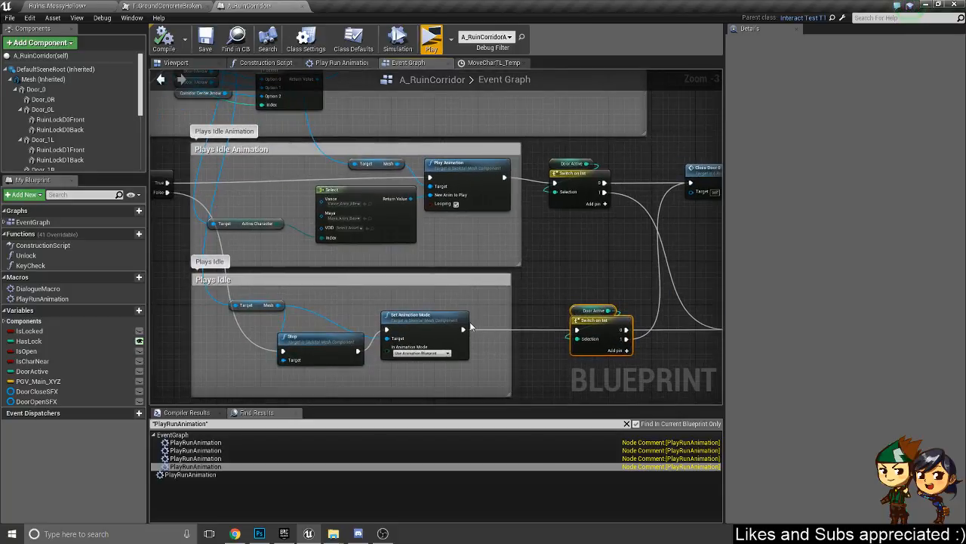
pyautogui.moveTo(302, 202); pyautogui.dragTo(461, 327, button='right')
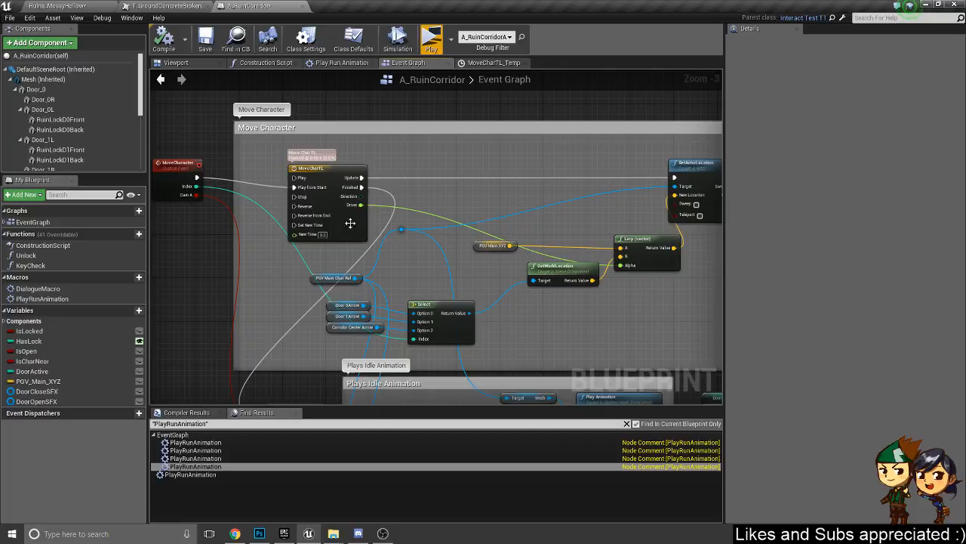
pyautogui.click(493, 63)
pyautogui.click(320, 91)
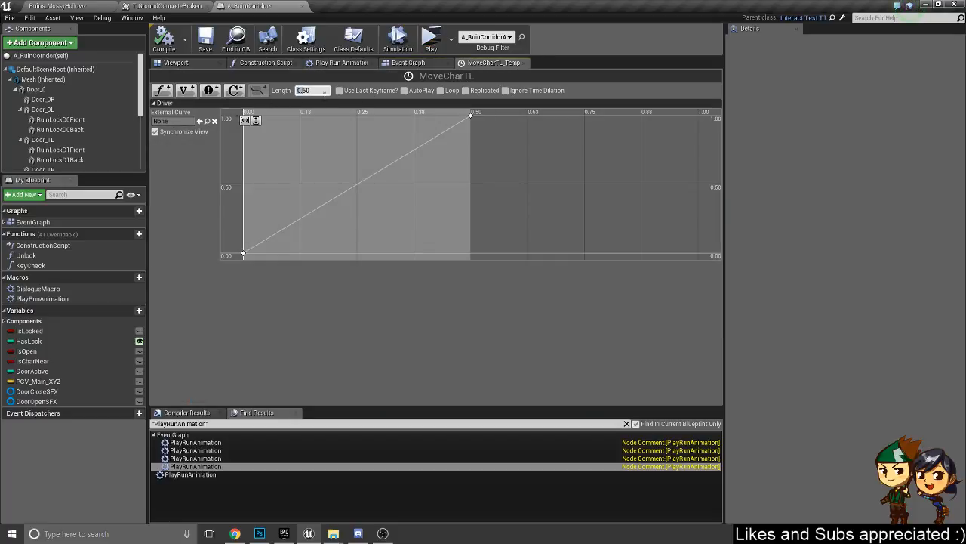
pyautogui.write('0.66')
pyautogui.press('Return')
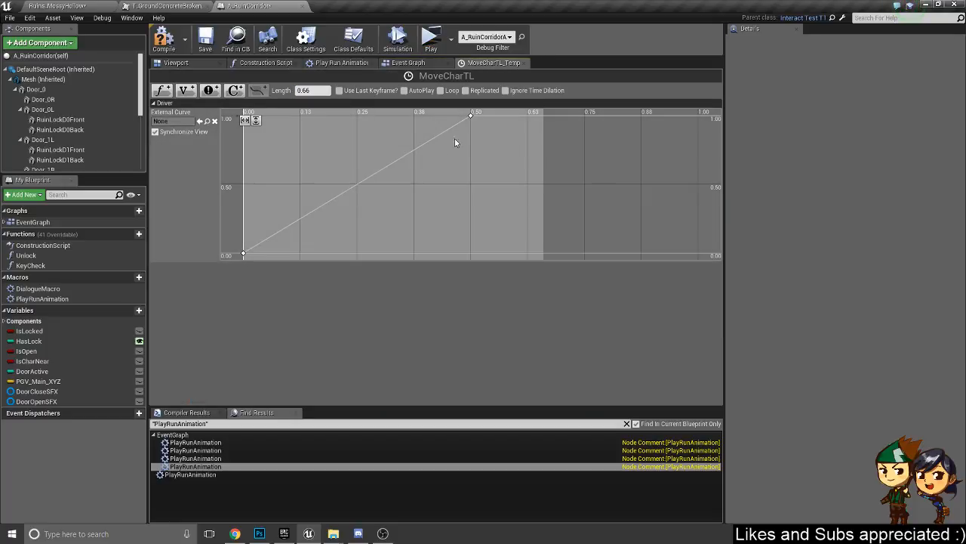
# - Set the time of the Driver curve's last key to 0.66
pyautogui.moveTo(458, 114); pyautogui.dragTo(459, 114)
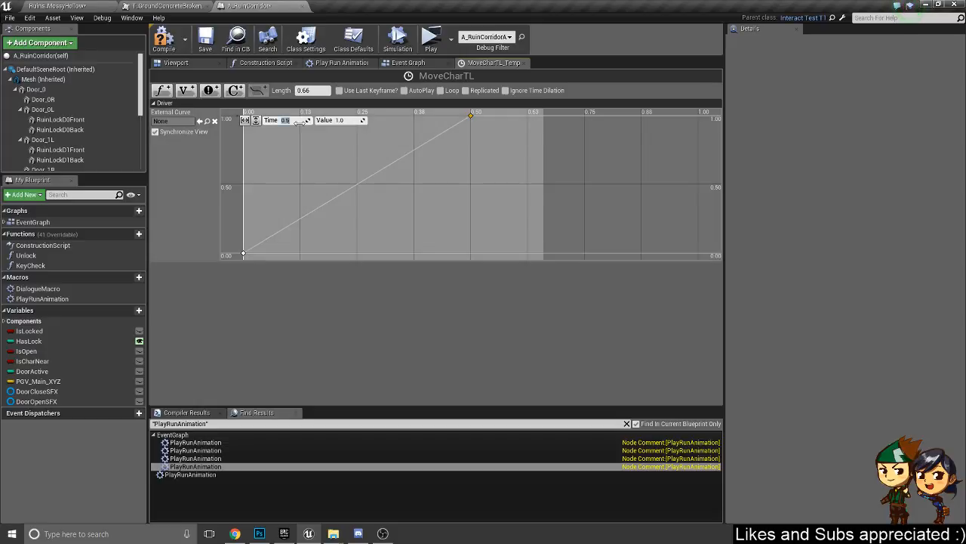
pyautogui.click(299, 120)
pyautogui.write('.66')
pyautogui.press('Return')
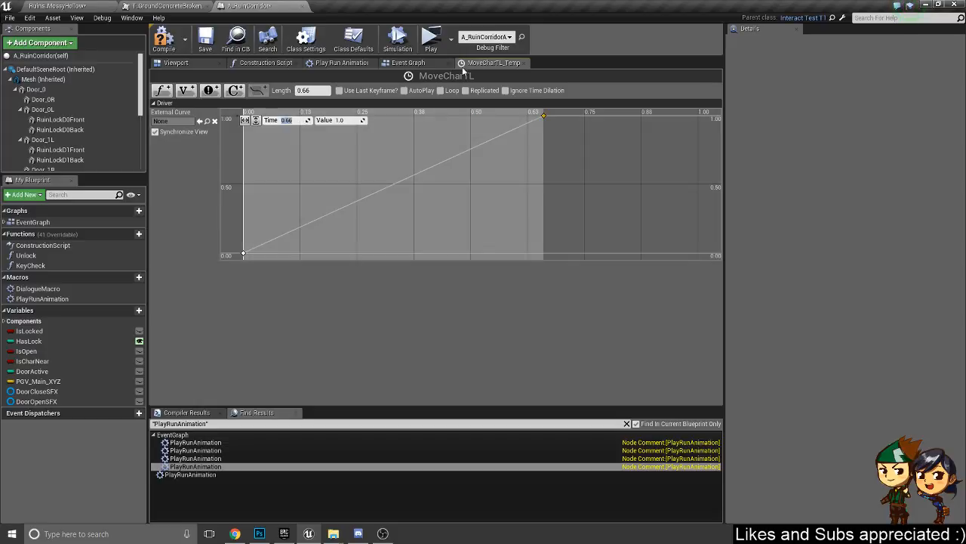
pyautogui.click(405, 66)
pyautogui.moveTo(615, 302); pyautogui.dragTo(443, 135, button='right')
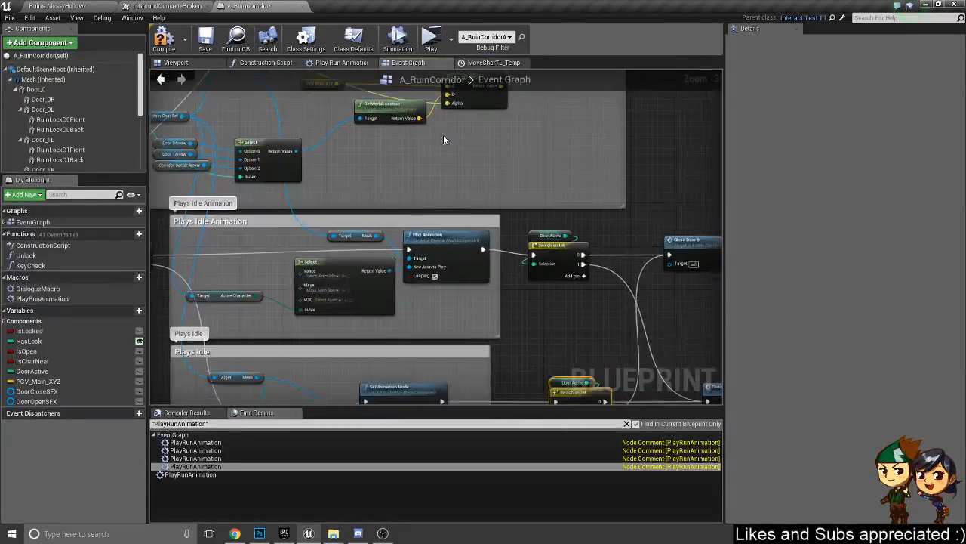
pyautogui.scroll(-5, 456, 154)
pyautogui.scroll(5, 481, 146)
pyautogui.moveTo(536, 204); pyautogui.dragTo(541, 248, button='right')
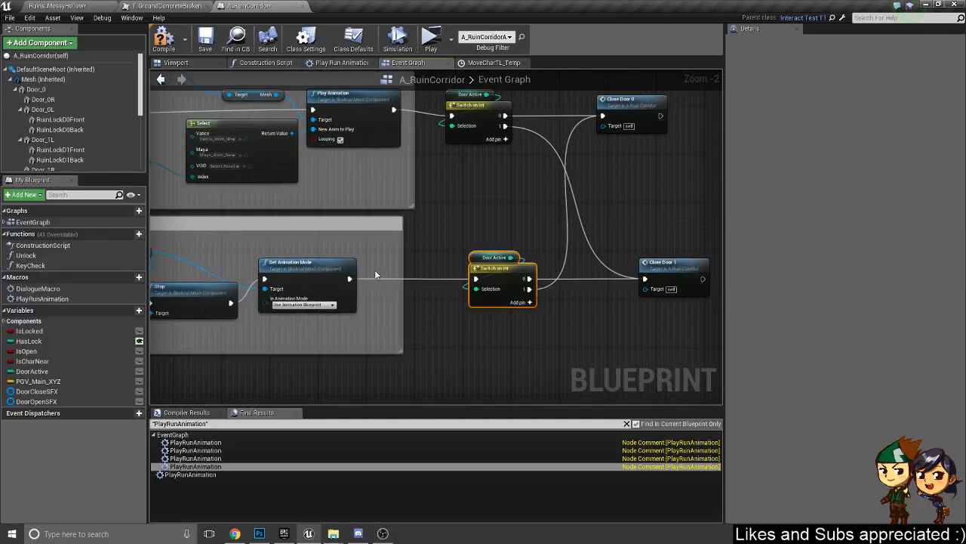
pyautogui.moveTo(349, 279); pyautogui.dragTo(398, 265)
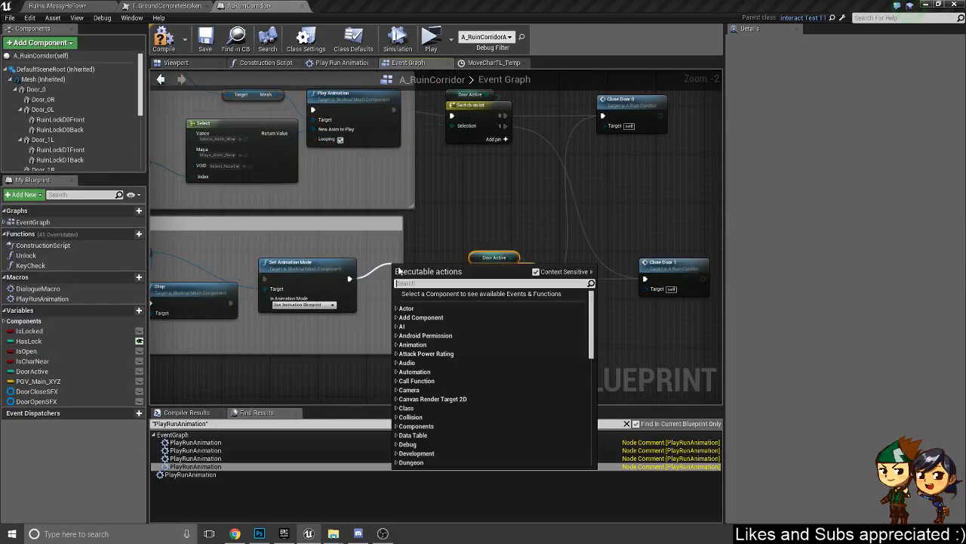
pyautogui.write('pause')
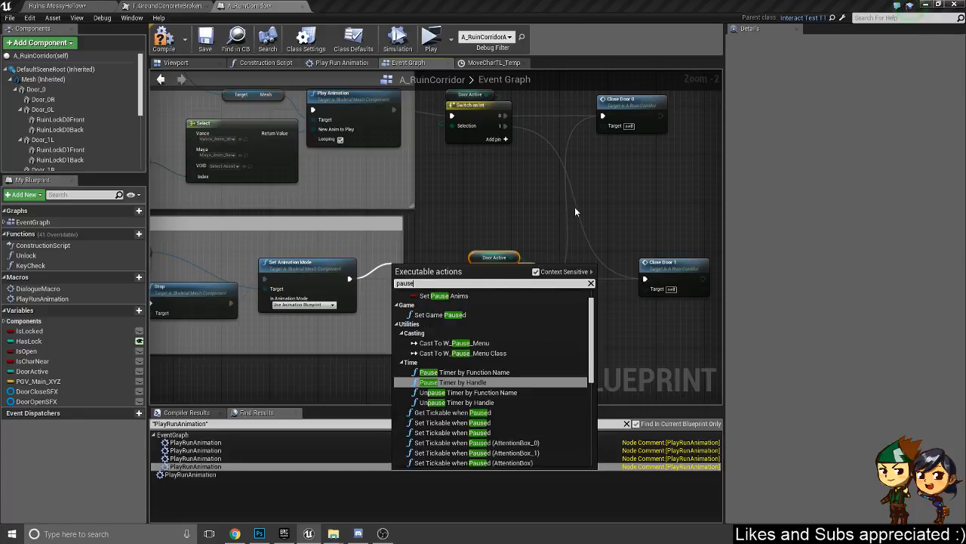
pyautogui.scroll(-2, 483, 385)
pyautogui.scroll(2, 487, 389)
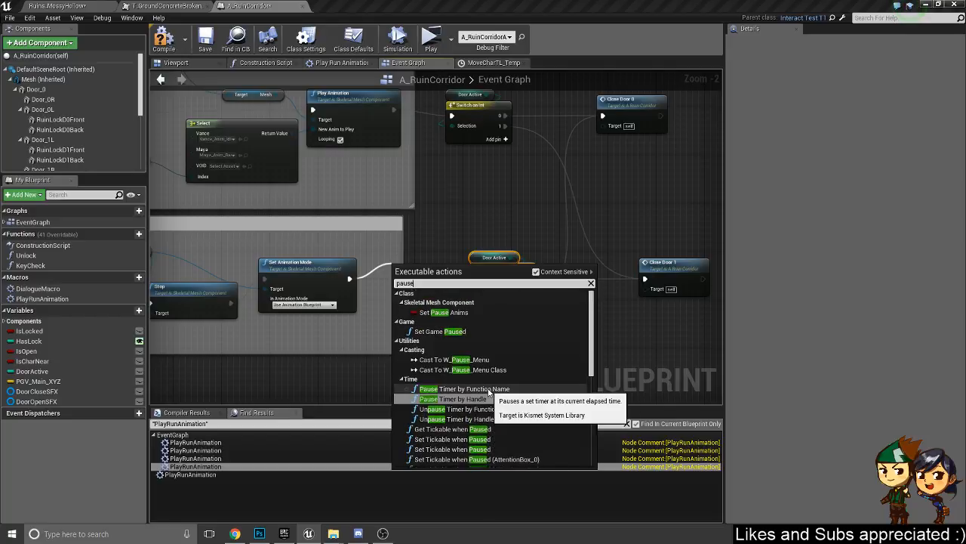
pyautogui.scroll(-8, 488, 390)
pyautogui.scroll(7, 487, 391)
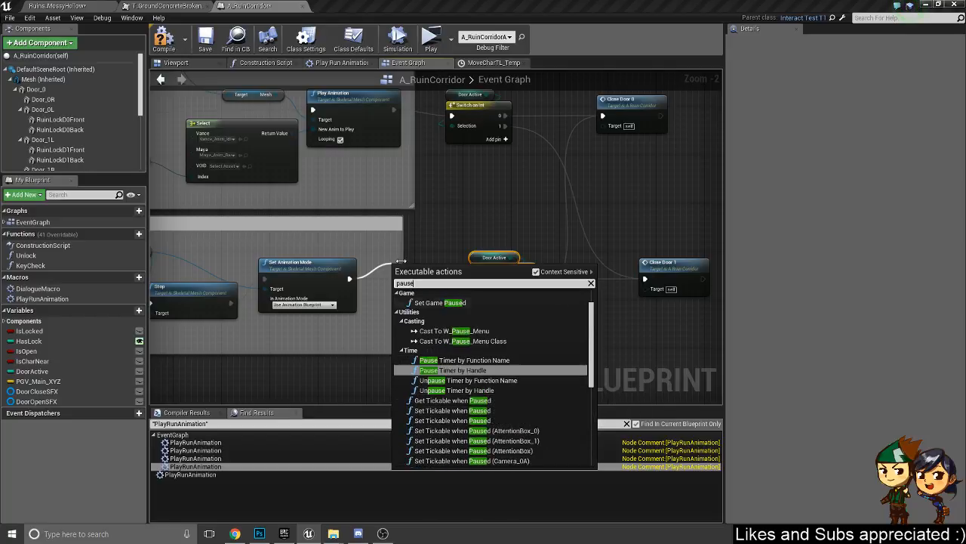
pyautogui.moveTo(435, 285); pyautogui.dragTo(375, 290)
pyautogui.press('BackSpace')
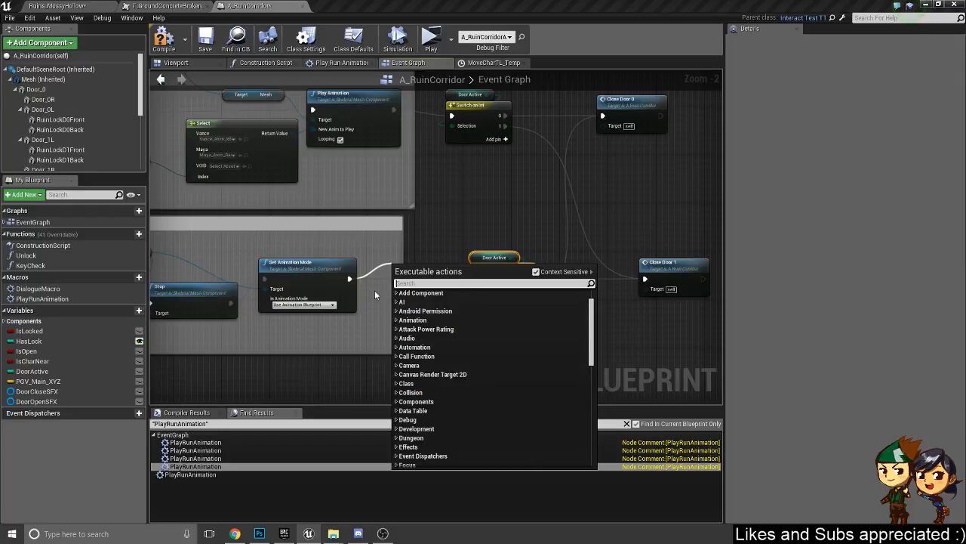
pyautogui.press('Escape')
# - Survey the event graph's Start Interaction, camera, Unfreeze Character and End Interaction groups, and return to the Plays Idle groups
pyautogui.scroll(-6, 426, 210)
pyautogui.moveTo(432, 198); pyautogui.dragTo(579, 378, button='right')
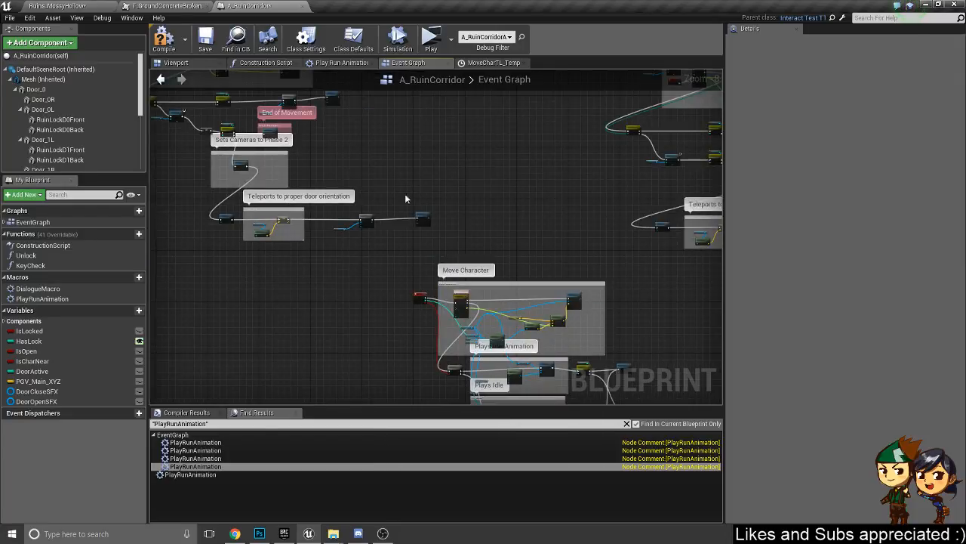
pyautogui.moveTo(417, 164); pyautogui.dragTo(604, 313, button='right')
pyautogui.moveTo(378, 245); pyautogui.dragTo(653, 249, button='right')
pyautogui.moveTo(397, 214); pyautogui.dragTo(480, 348, button='right')
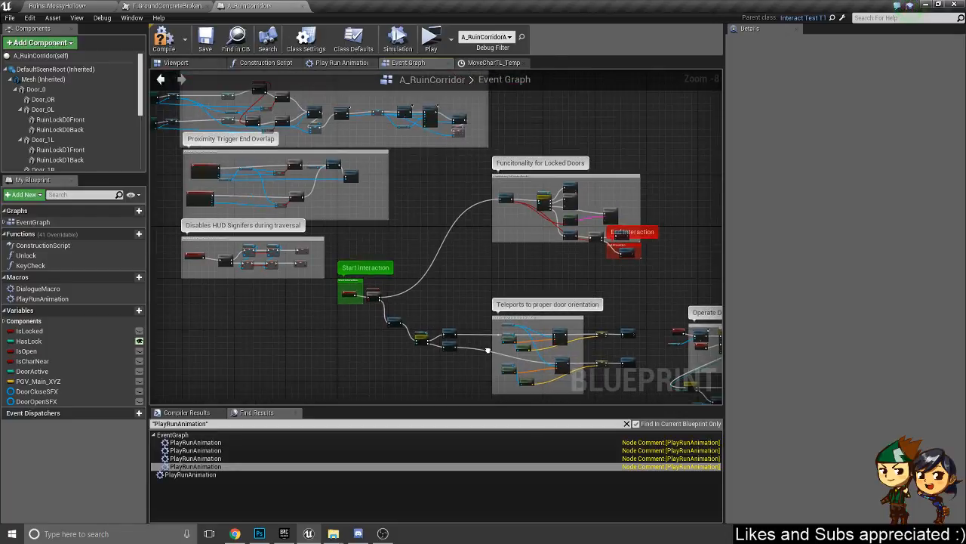
pyautogui.moveTo(227, 287); pyautogui.dragTo(713, 125, button='right')
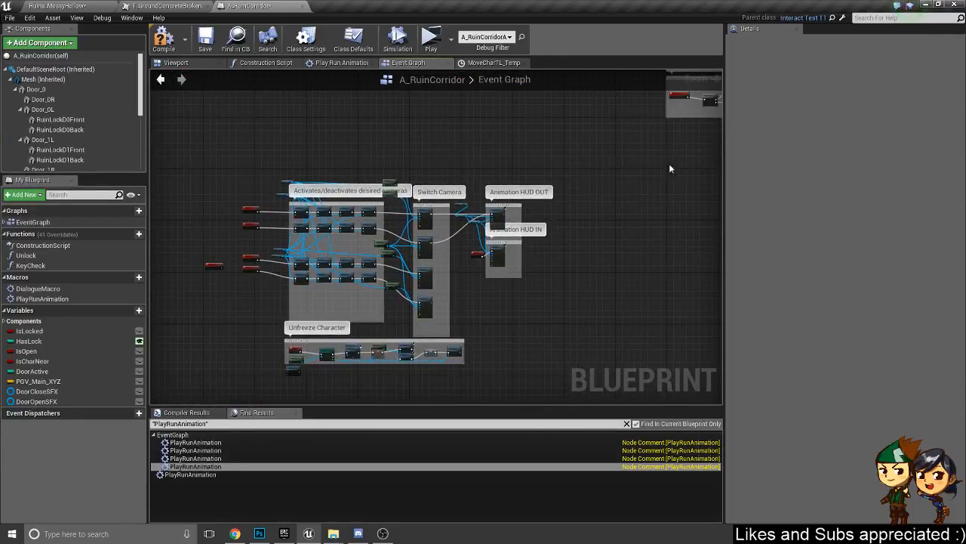
pyautogui.scroll(5, 339, 212)
pyautogui.scroll(-3, 404, 266)
pyautogui.moveTo(493, 281); pyautogui.dragTo(340, 166, button='right')
pyautogui.scroll(-3, 338, 166)
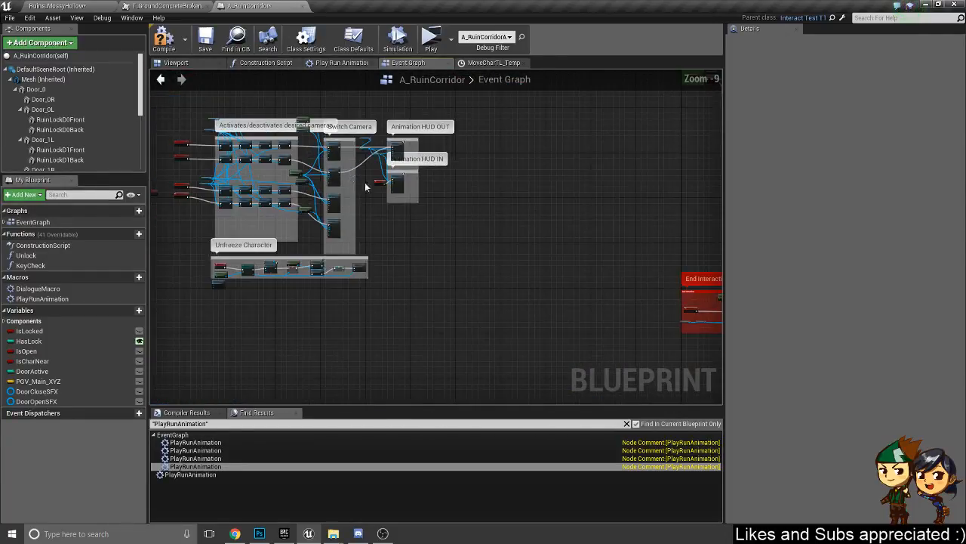
pyautogui.scroll(5, 301, 238)
pyautogui.scroll(-6, 447, 295)
pyautogui.moveTo(487, 389); pyautogui.dragTo(304, 148, button='right')
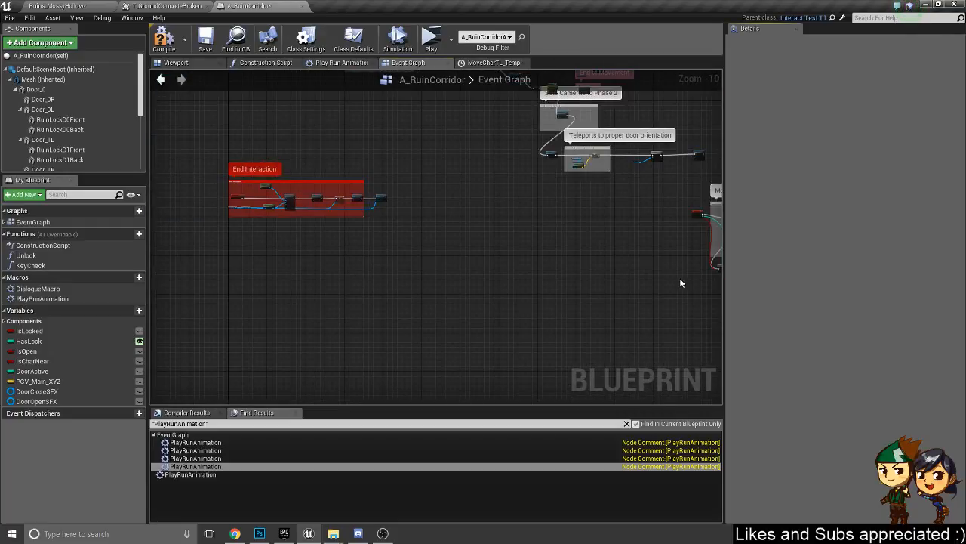
pyautogui.moveTo(704, 272); pyautogui.dragTo(303, 262, button='right')
pyautogui.scroll(5, 336, 270)
pyautogui.scroll(5, 336, 269)
pyautogui.scroll(-7, 465, 351)
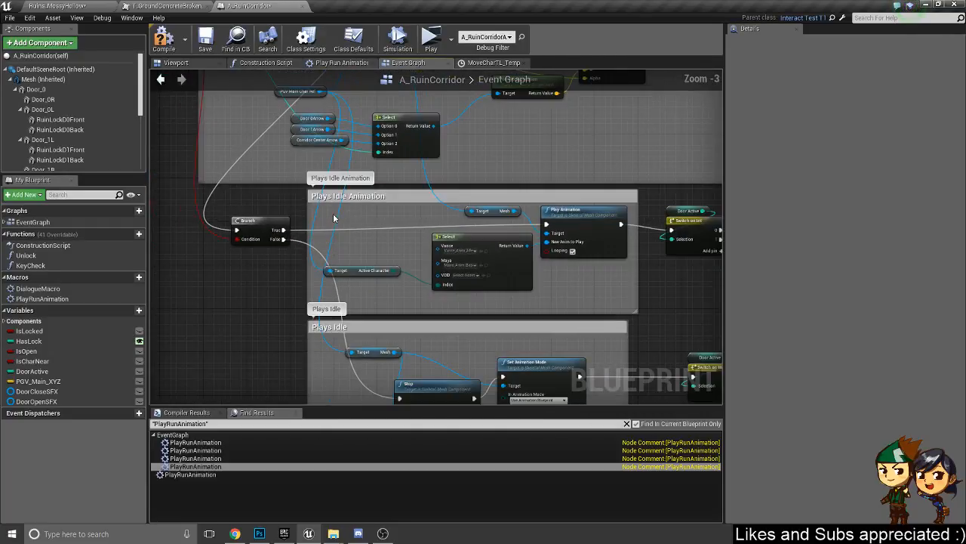
pyautogui.scroll(7, 466, 351)
# - Search for flow-control nodes that can follow Set Animation Mode's execution output
pyautogui.moveTo(349, 317); pyautogui.dragTo(450, 275)
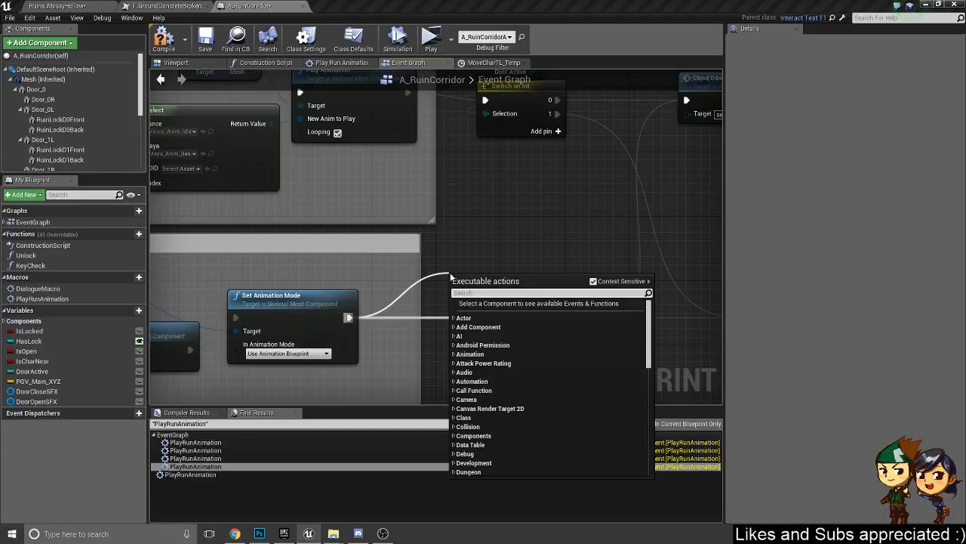
pyautogui.write('flow')
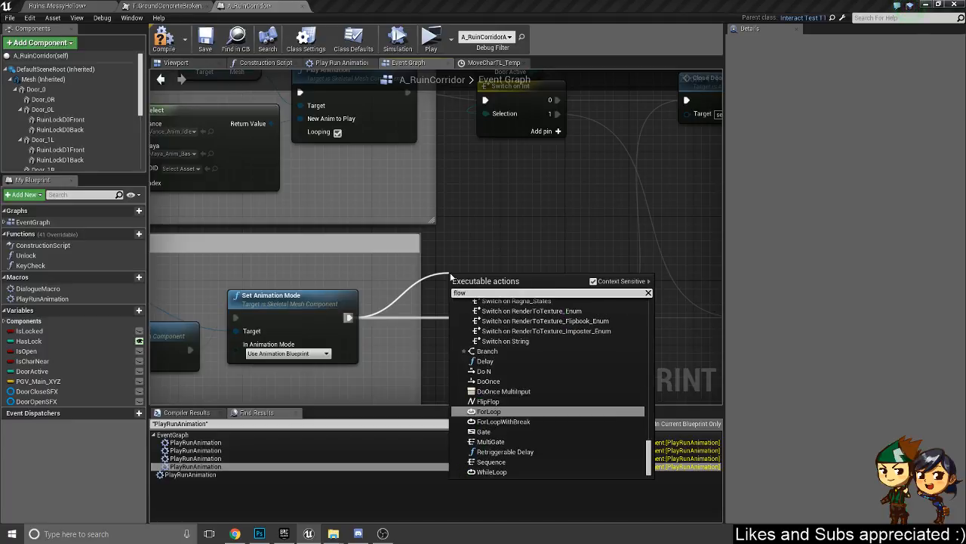
pyautogui.scroll(5, 512, 404)
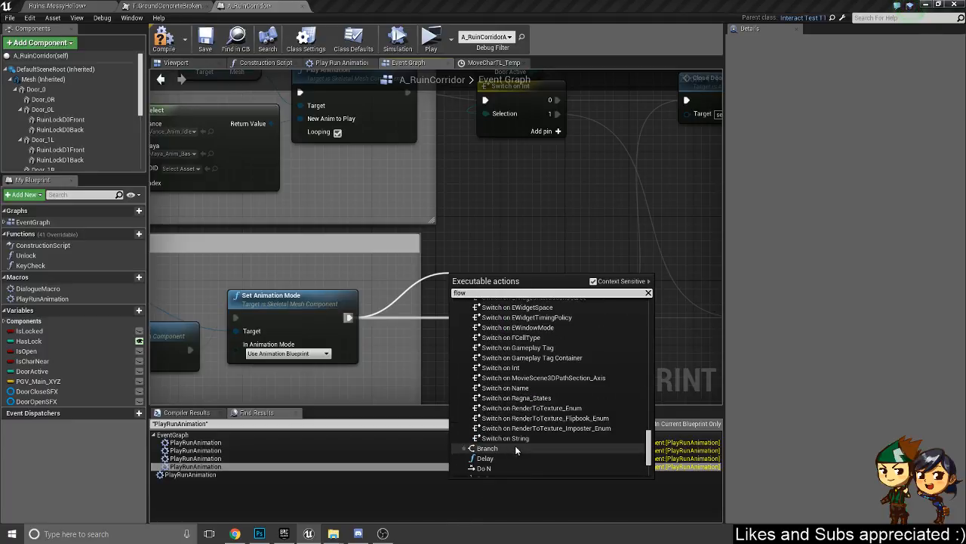
pyautogui.scroll(8, 512, 403)
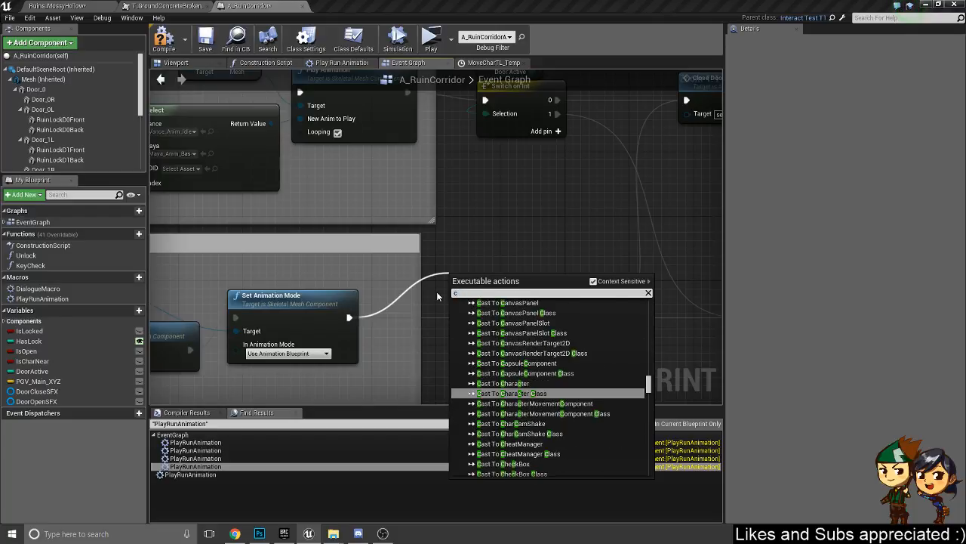
# - Search the executable actions after Set Animation Mode for clear, timer and pause nodes
pyautogui.write('clear')
pyautogui.press('BackSpace')
pyautogui.press('BackSpace')
pyautogui.press('BackSpace')
pyautogui.press('BackSpace')
pyautogui.press('BackSpace')
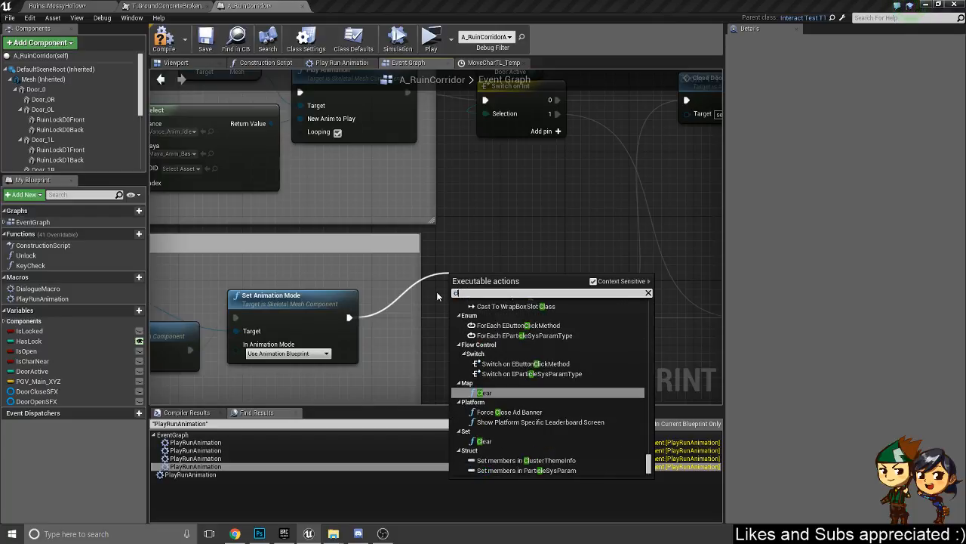
pyautogui.write('timer')
pyautogui.press('BackSpace')
pyautogui.press('BackSpace')
pyautogui.press('BackSpace')
pyautogui.press('BackSpace')
pyautogui.press('BackSpace')
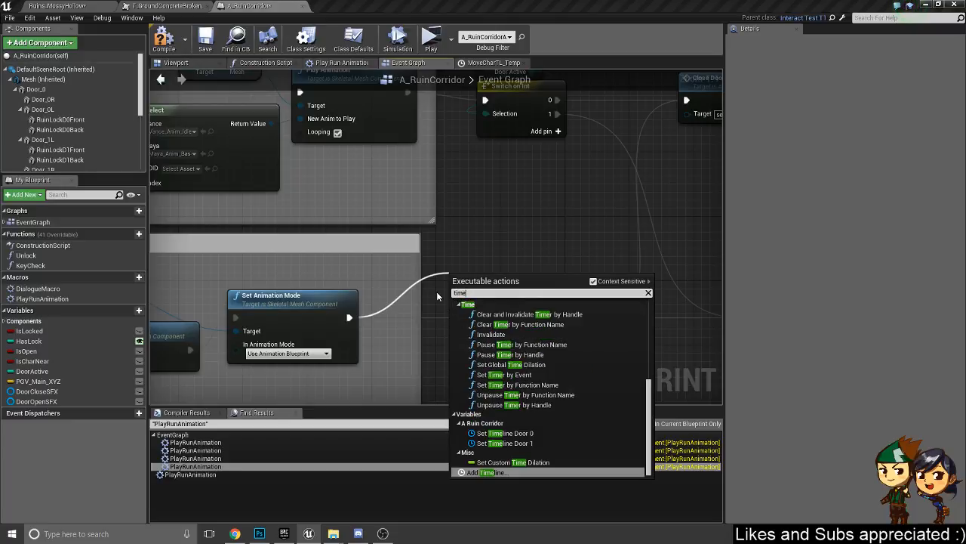
pyautogui.write('p')
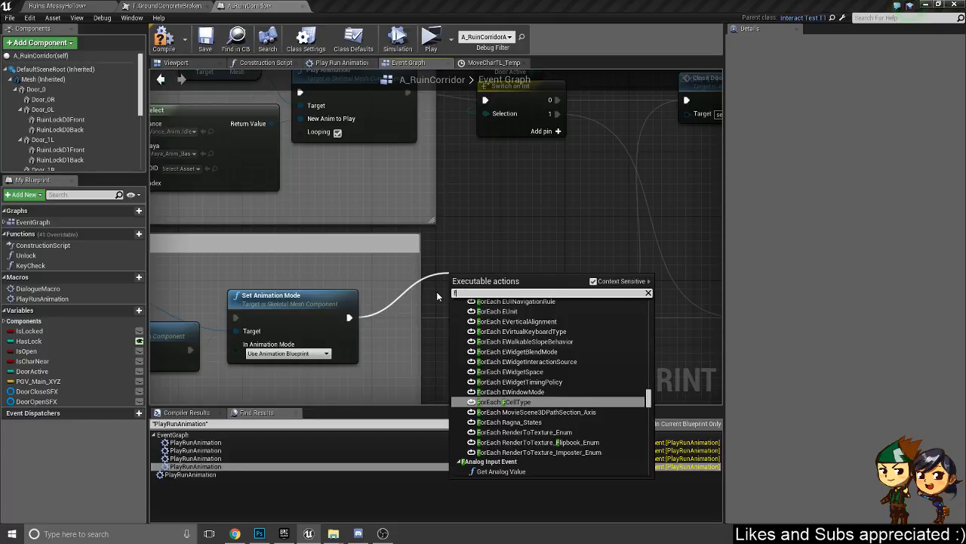
pyautogui.press('BackSpace')
pyautogui.write('pause')
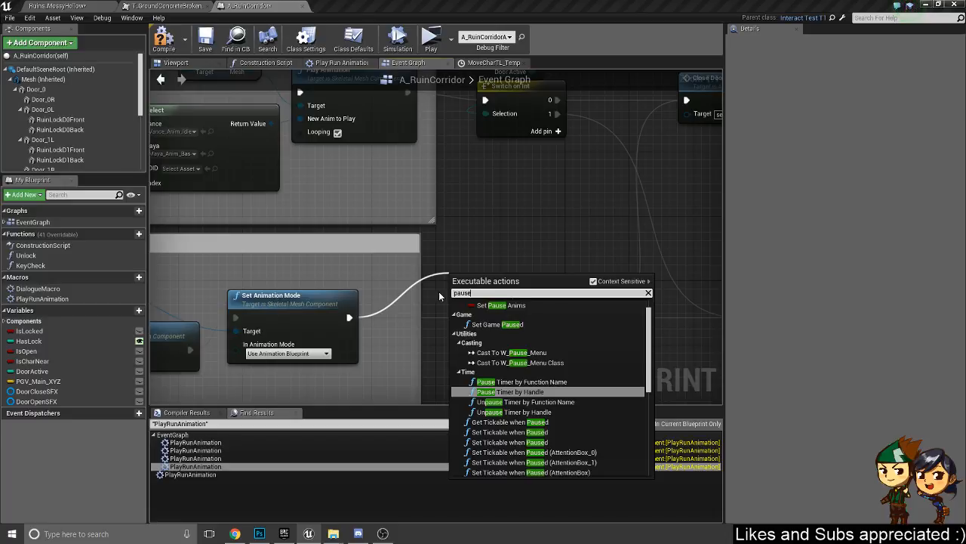
pyautogui.scroll(-6, 591, 357)
pyautogui.scroll(8, 593, 363)
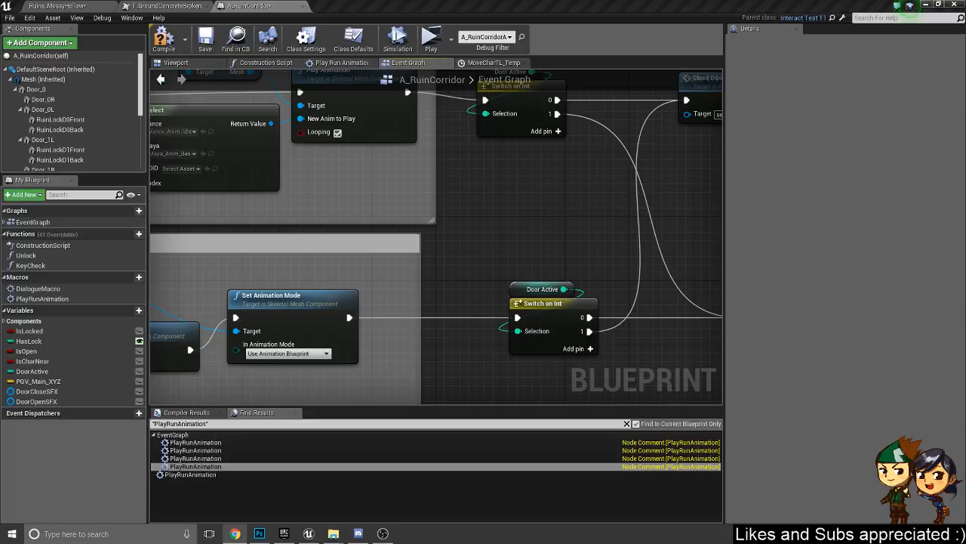
# - Examine the Switch on Int and Close Door calls, and trace the Operate Door 1 timeline's forward and backward branches
pyautogui.moveTo(566, 281); pyautogui.dragTo(447, 178, button='right')
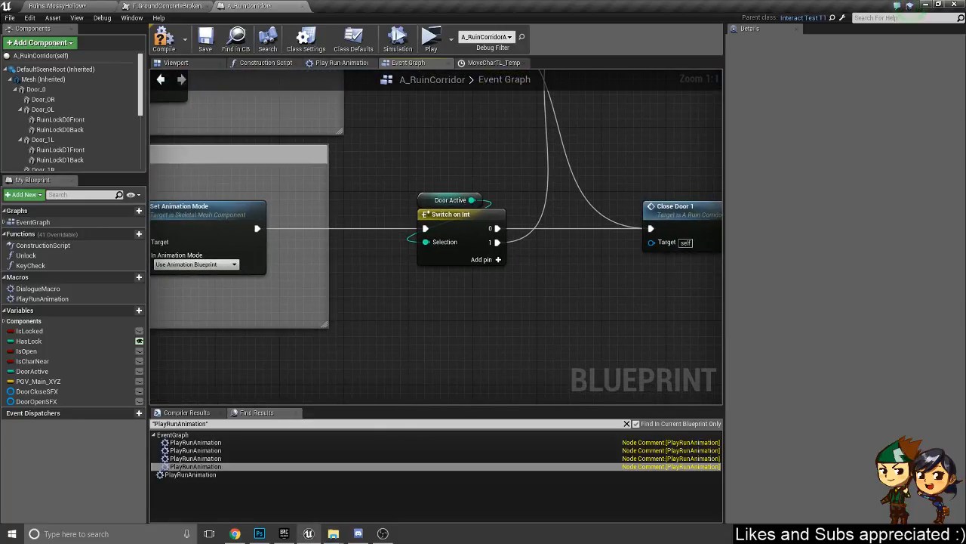
pyautogui.moveTo(510, 293); pyautogui.dragTo(436, 354, button='right')
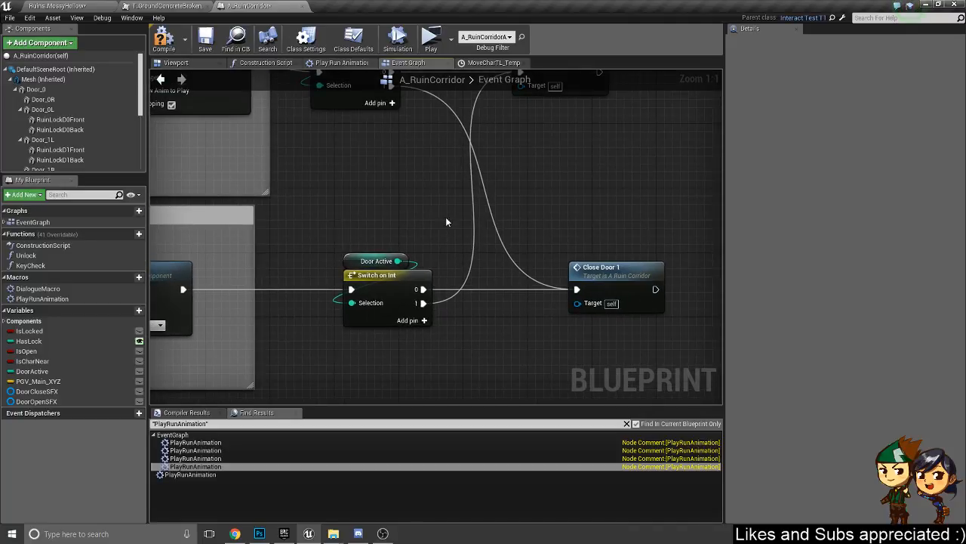
pyautogui.moveTo(447, 209); pyautogui.dragTo(536, 327, button='right')
pyautogui.scroll(-5, 503, 296)
pyautogui.scroll(4, 490, 274)
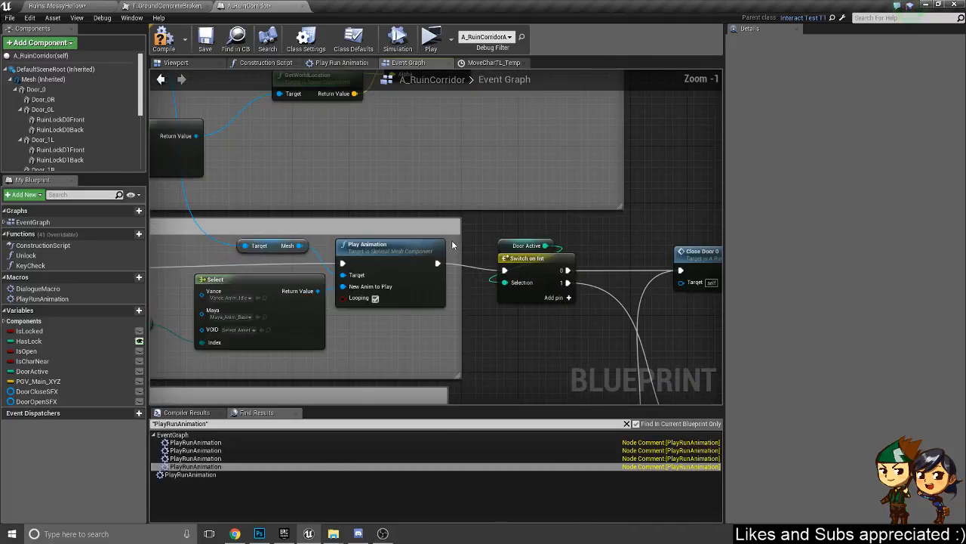
pyautogui.scroll(-6, 554, 224)
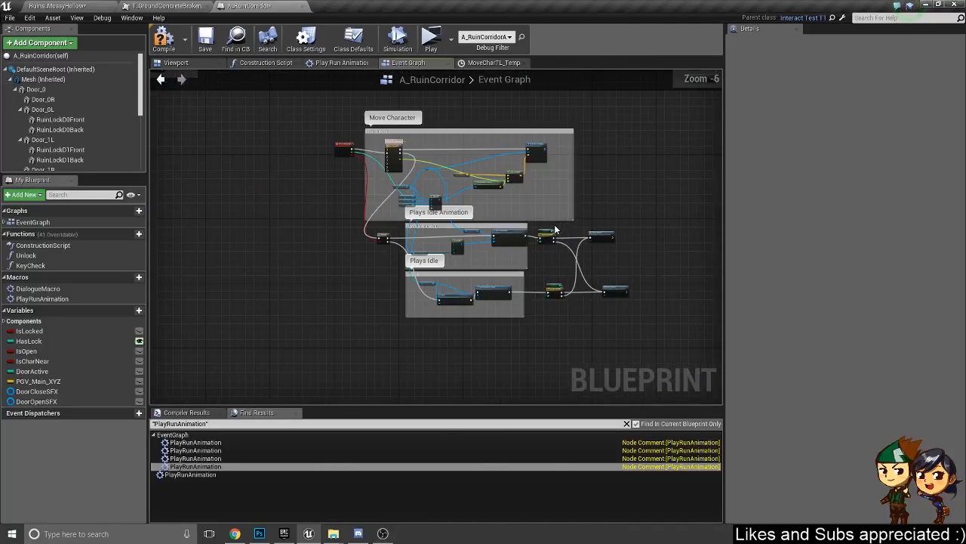
pyautogui.moveTo(552, 183); pyautogui.dragTo(361, 358, button='right')
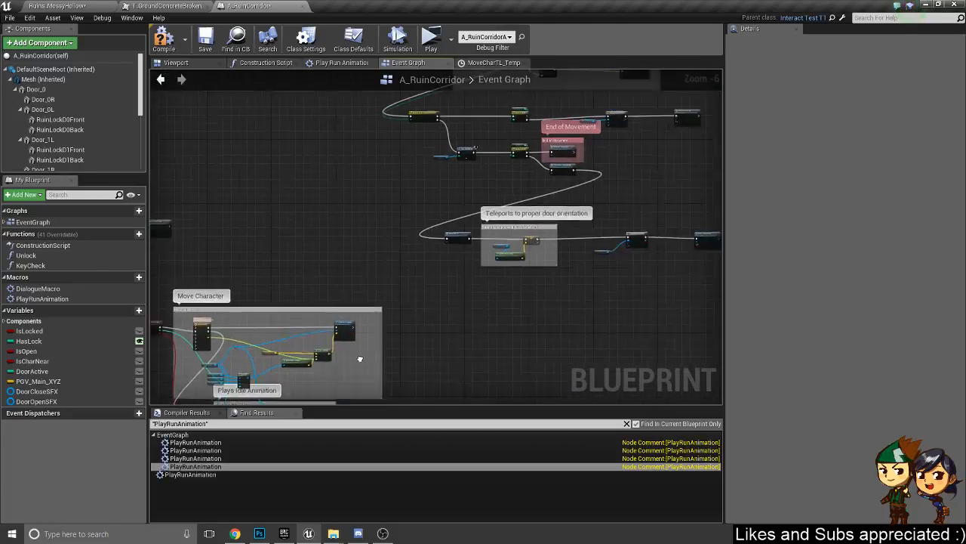
pyautogui.moveTo(430, 214); pyautogui.dragTo(288, 346, button='right')
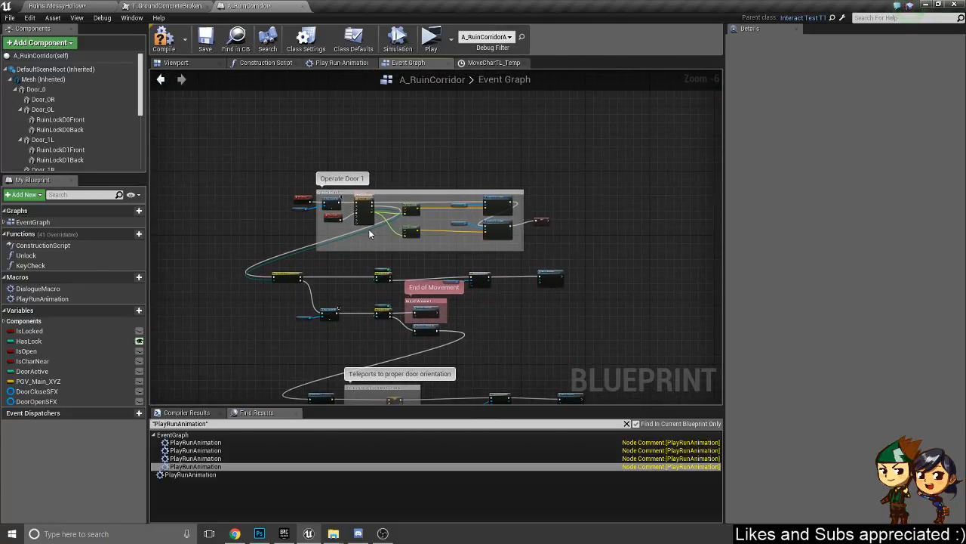
pyautogui.scroll(8, 421, 268)
pyautogui.scroll(-2, 421, 268)
pyautogui.moveTo(386, 299); pyautogui.dragTo(521, 119, button='right')
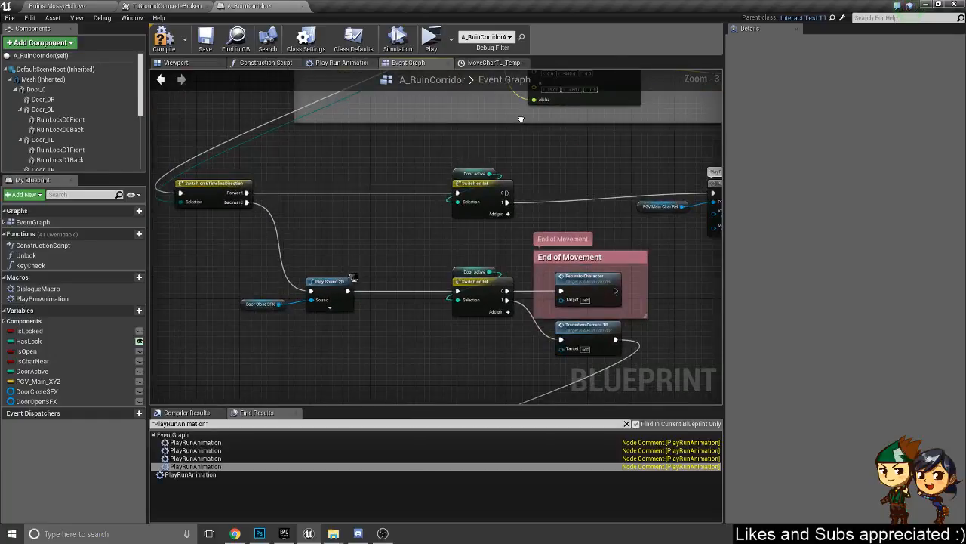
pyautogui.scroll(-3, 560, 184)
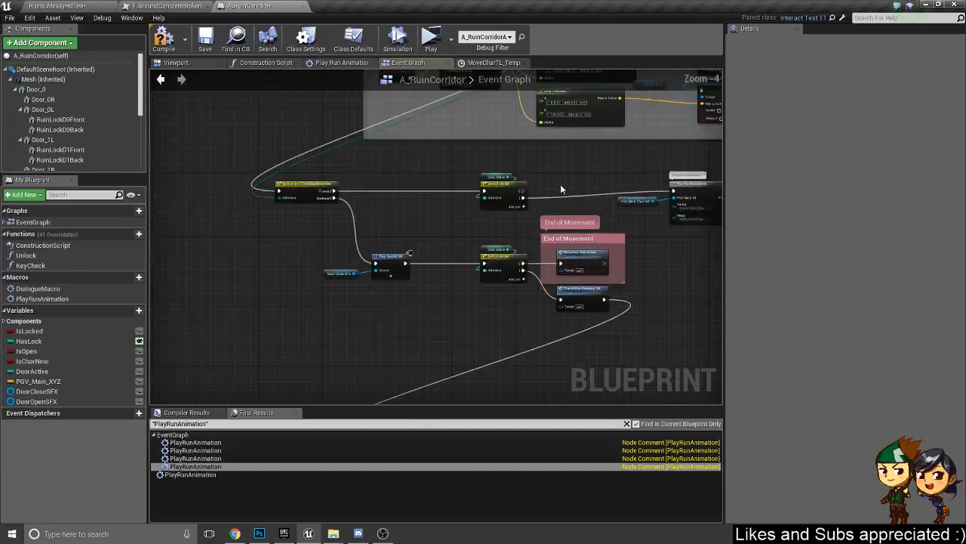
pyautogui.moveTo(604, 206); pyautogui.dragTo(652, 290, button='right')
pyautogui.scroll(-4, 597, 242)
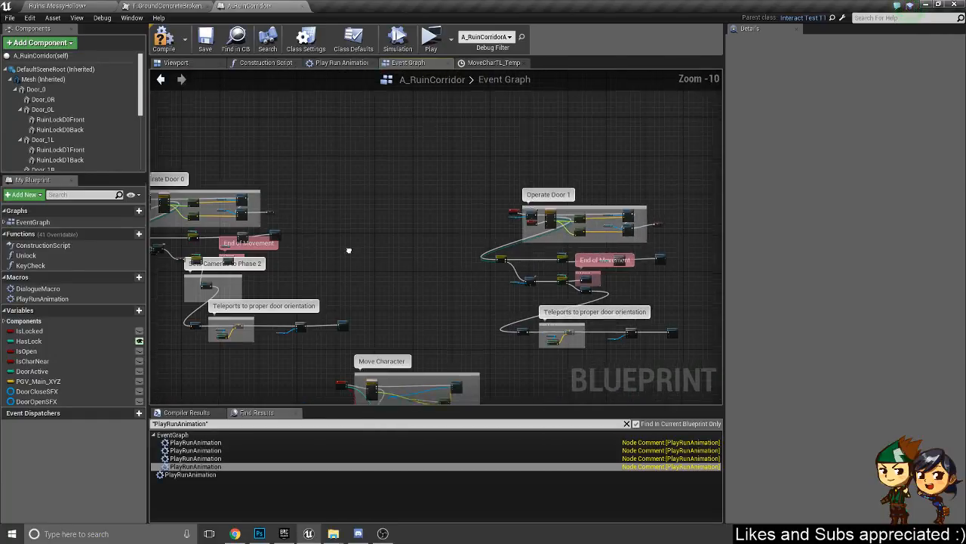
# - Examine the door teleport and Start Interaction logic and the Proximity Trigger Begin Overlap group through its HUD signifier nodes
pyautogui.moveTo(349, 248); pyautogui.dragTo(598, 201, button='right')
pyautogui.moveTo(353, 154); pyautogui.dragTo(466, 285, button='right')
pyautogui.scroll(6, 340, 289)
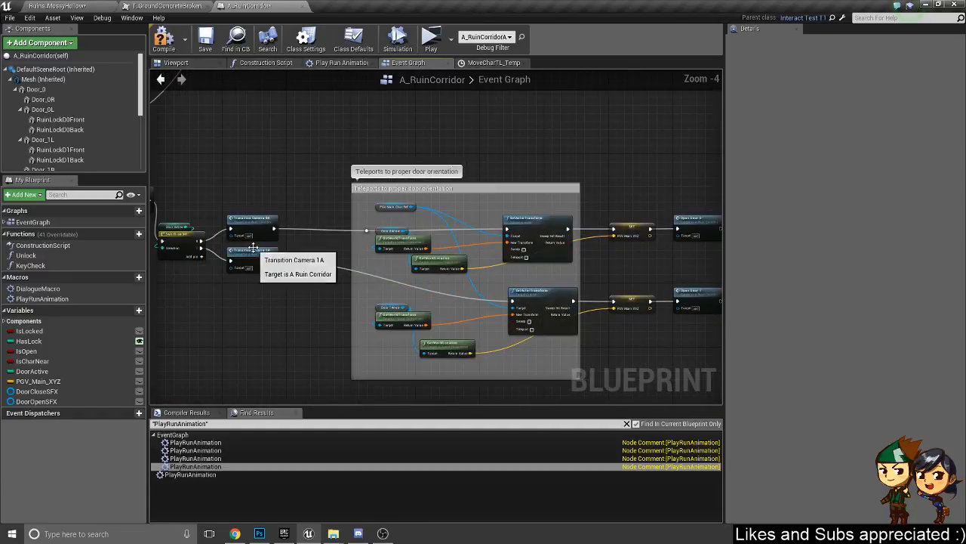
pyautogui.scroll(4, 330, 279)
pyautogui.scroll(-1, 321, 259)
pyautogui.scroll(-3, 322, 259)
pyautogui.moveTo(284, 154); pyautogui.dragTo(504, 298, button='right')
pyautogui.scroll(-3, 498, 279)
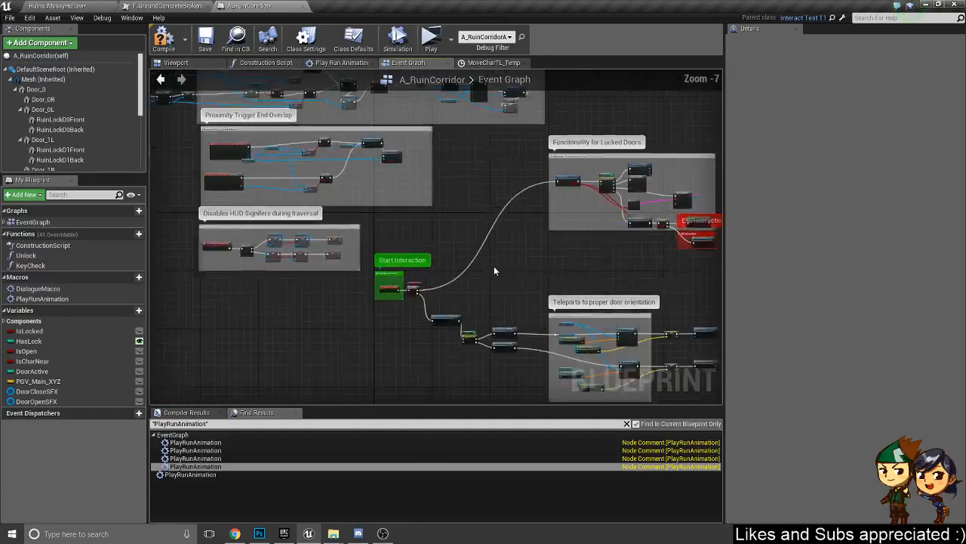
pyautogui.scroll(-1, 493, 269)
pyautogui.moveTo(532, 255); pyautogui.dragTo(522, 282, button='right')
pyautogui.scroll(2, 222, 287)
pyautogui.scroll(3, 222, 287)
pyautogui.moveTo(473, 178); pyautogui.dragTo(402, 306, button='right')
pyautogui.scroll(-1, 398, 301)
pyautogui.moveTo(382, 225); pyautogui.dragTo(357, 328, button='right')
pyautogui.scroll(-3, 347, 249)
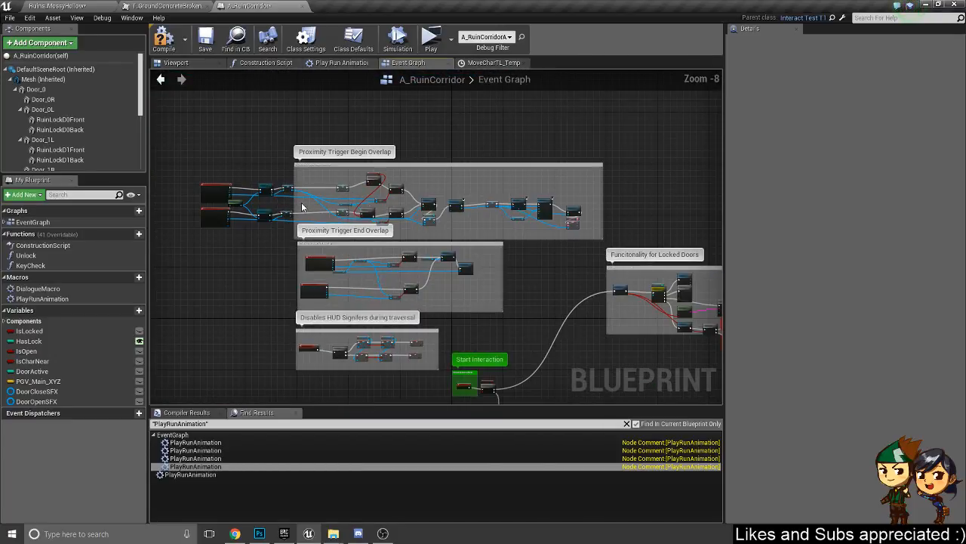
pyautogui.scroll(5, 341, 215)
pyautogui.moveTo(327, 261); pyautogui.dragTo(151, 272, button='right')
pyautogui.moveTo(545, 272); pyautogui.dragTo(175, 278, button='right')
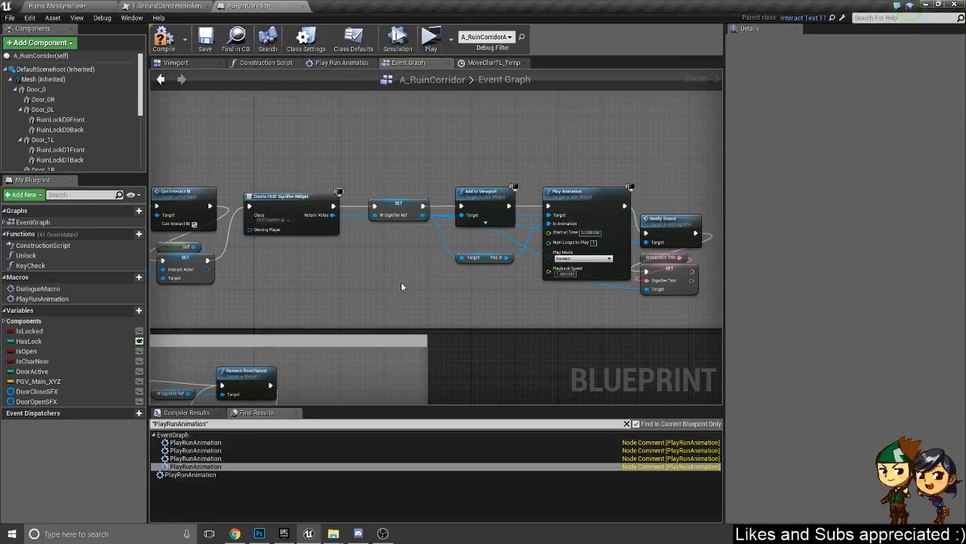
# - Return to the level and open the PGV_Vance blueprint from Content/Character/Protagonists/Vance
pyautogui.click(123, 6)
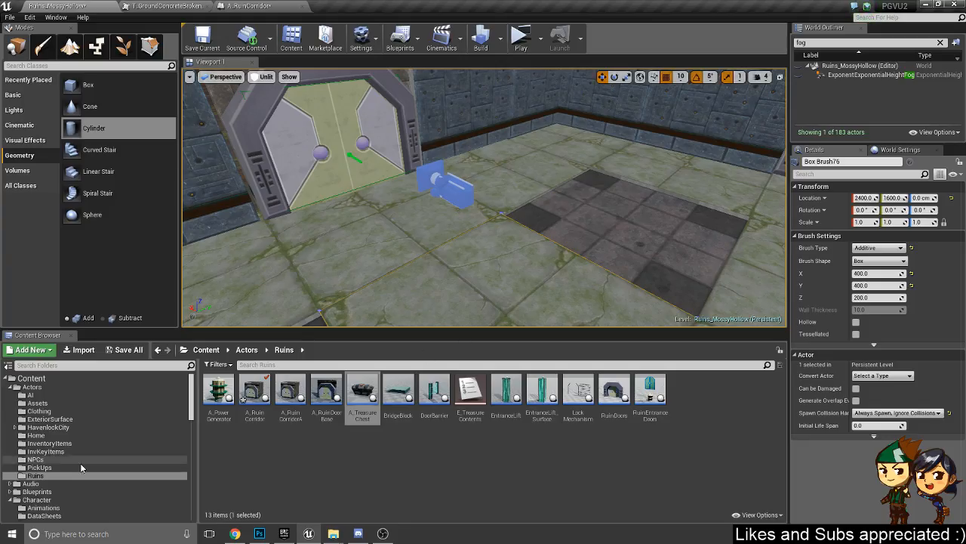
pyautogui.scroll(-1, 54, 485)
pyautogui.click(54, 485)
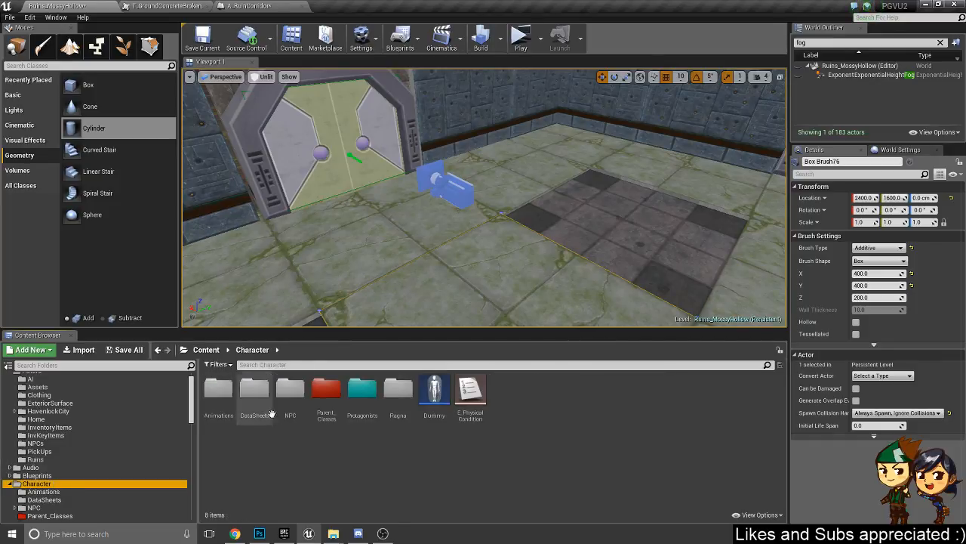
pyautogui.click(373, 398)
pyautogui.doubleClick(374, 399)
pyautogui.click(255, 411)
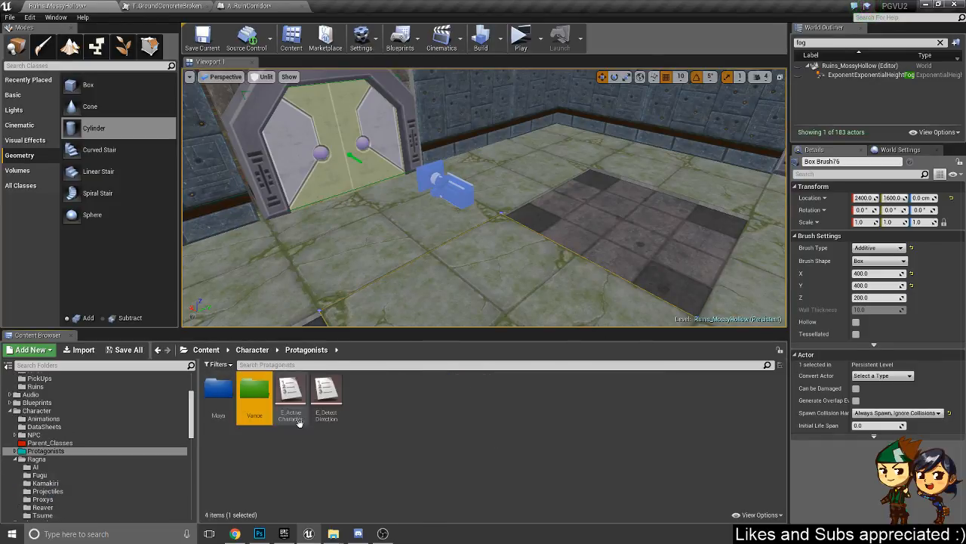
pyautogui.doubleClick(255, 411)
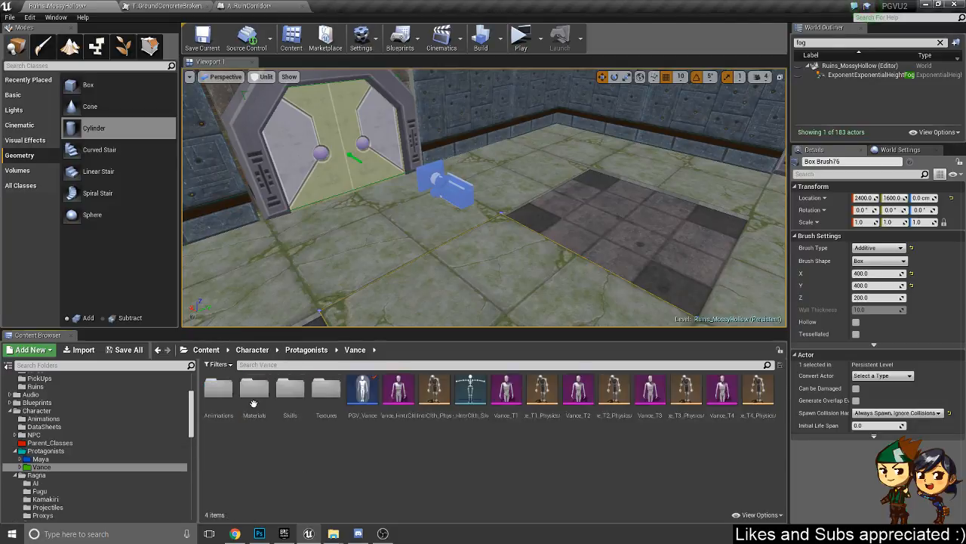
pyautogui.doubleClick(365, 391)
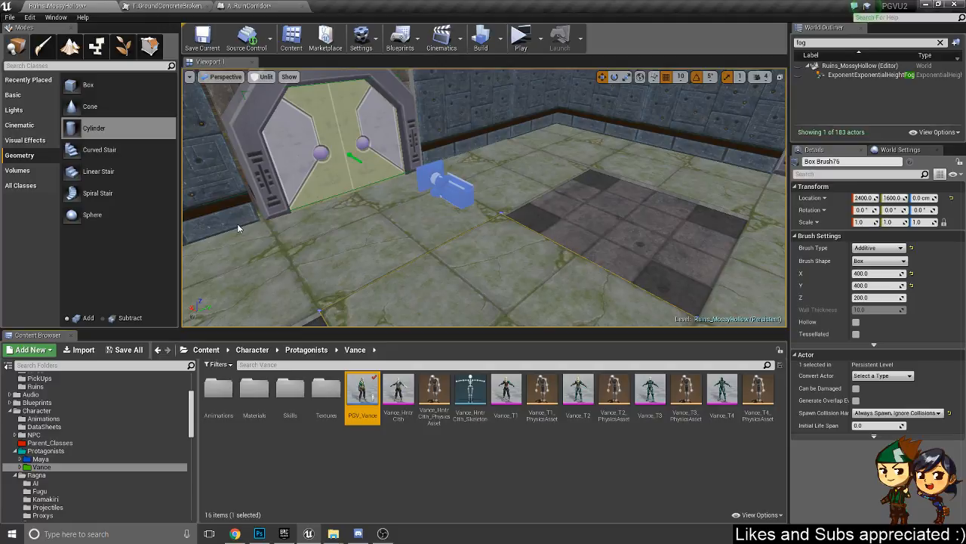
# - Examine the PGV_Vance event graph around the Adjust Move Speed, Camera Zoom, GuardBreak and Charge Punch groups
pyautogui.scroll(-5, 325, 151)
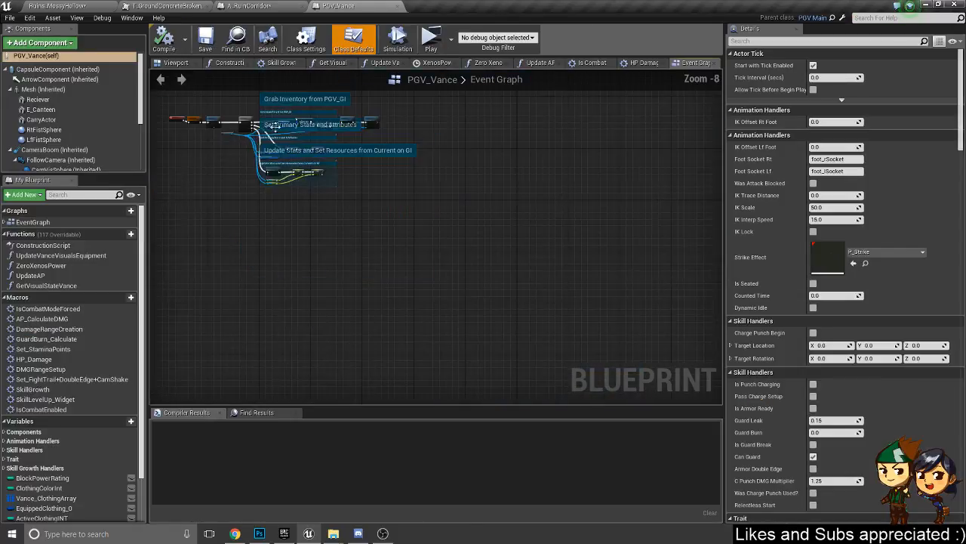
pyautogui.scroll(-4, 308, 122)
pyautogui.moveTo(393, 130); pyautogui.dragTo(354, 347, button='right')
pyautogui.moveTo(398, 161); pyautogui.dragTo(301, 295, button='right')
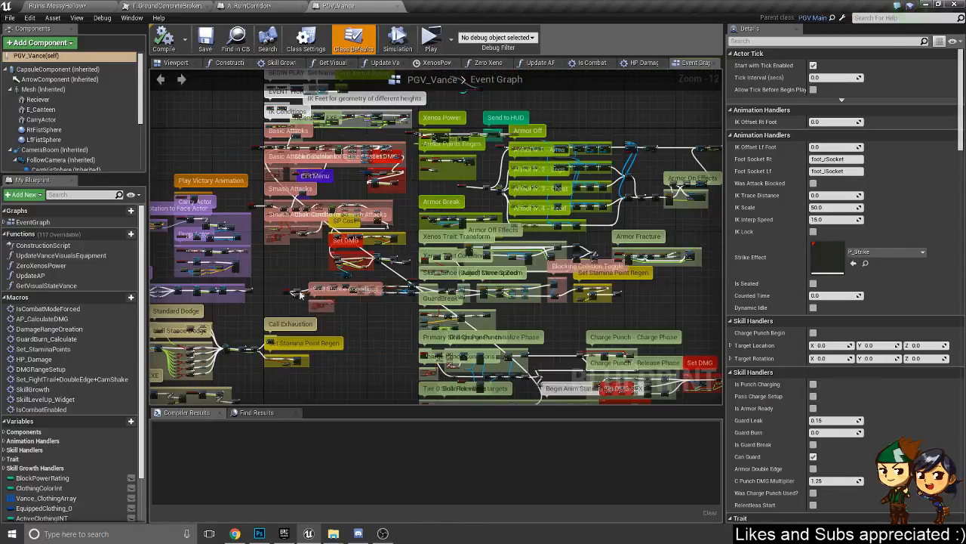
pyautogui.moveTo(303, 247); pyautogui.dragTo(323, 286, button='right')
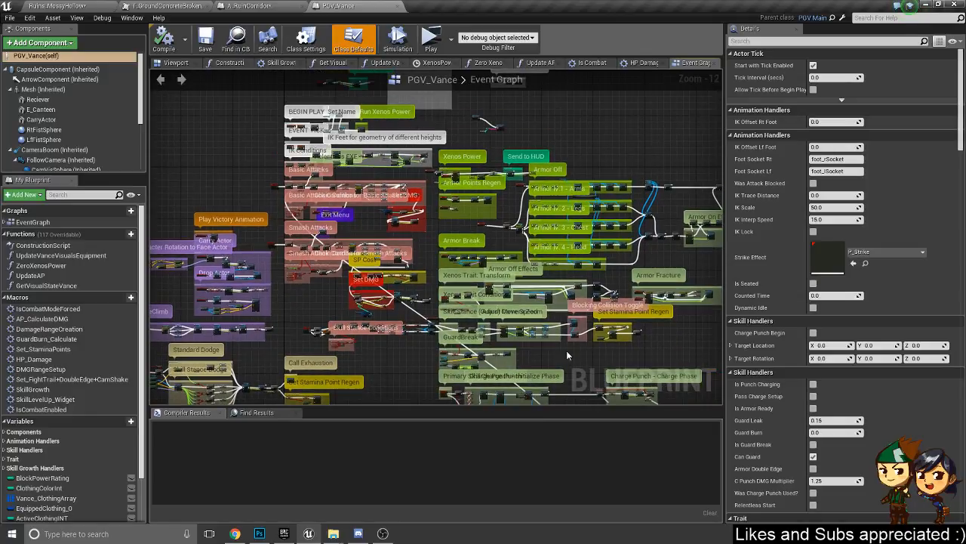
pyautogui.scroll(6, 558, 355)
pyautogui.scroll(4, 396, 351)
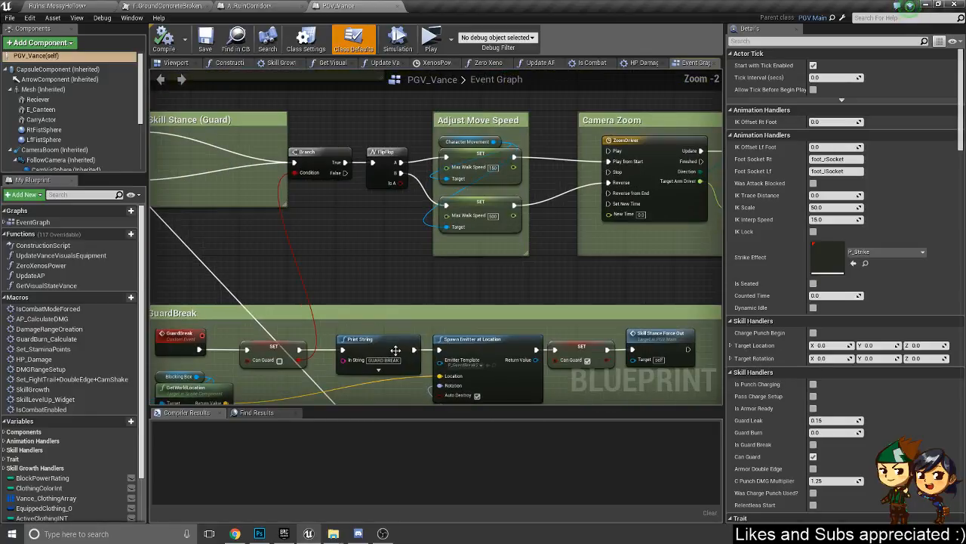
pyautogui.moveTo(494, 305); pyautogui.dragTo(607, 132, button='right')
pyautogui.scroll(-2, 540, 260)
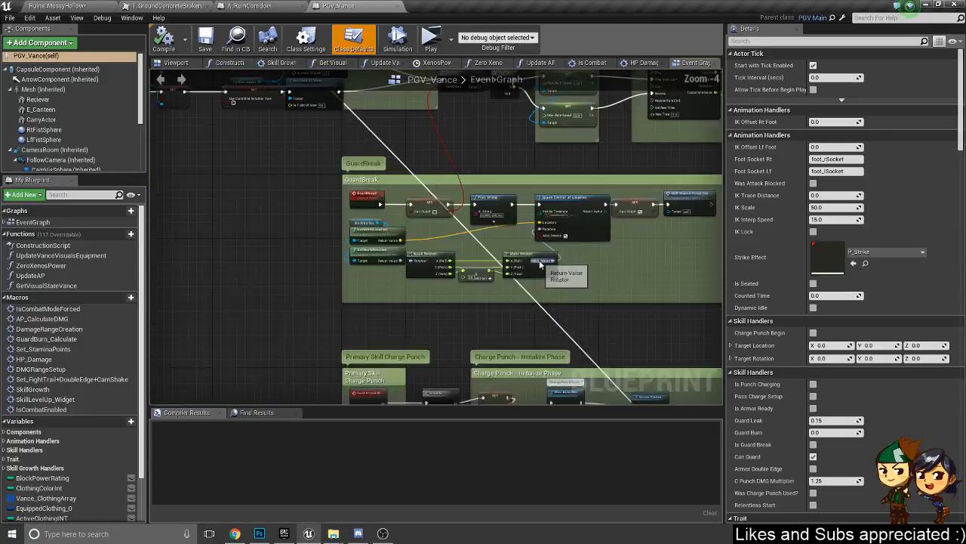
pyautogui.scroll(-1, 539, 262)
pyautogui.moveTo(441, 344); pyautogui.dragTo(300, 152, button='right')
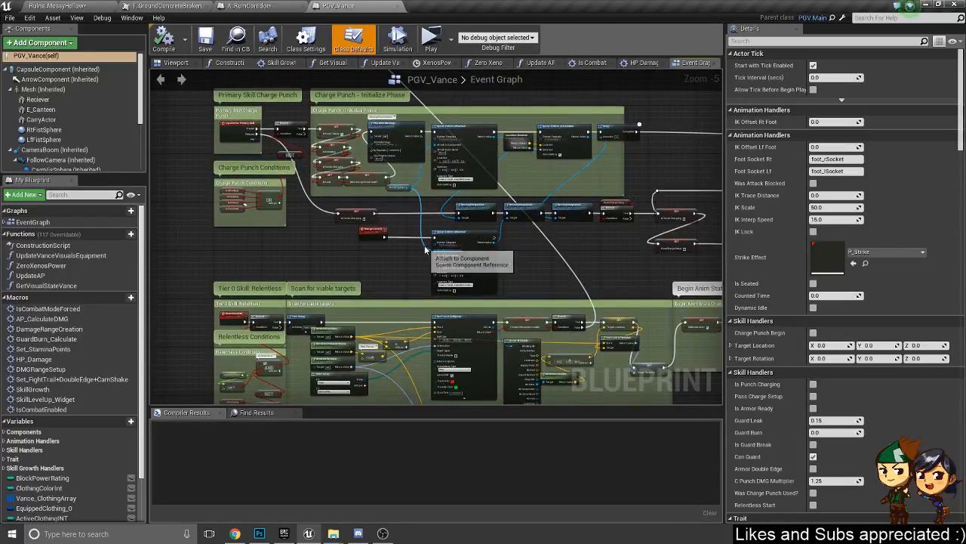
pyautogui.moveTo(533, 281); pyautogui.dragTo(633, 112, button='right')
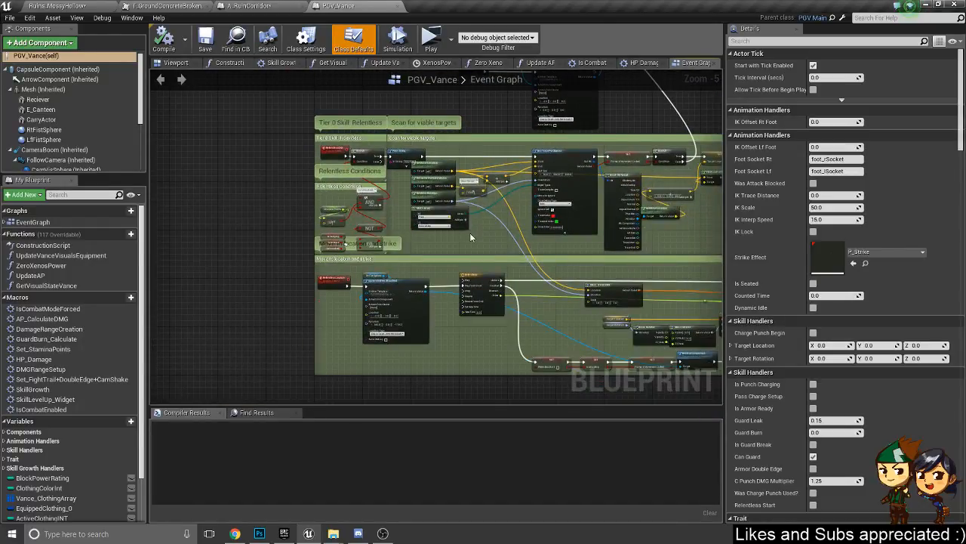
# - Follow the Relentless skill logic through its Set DMG, SP Cost and Begin Anim State Change groups, ending at the Camera Zoom group
pyautogui.scroll(3, 469, 233)
pyautogui.moveTo(533, 254); pyautogui.dragTo(483, 111, button='right')
pyautogui.moveTo(589, 293); pyautogui.dragTo(122, 158, button='right')
pyautogui.moveTo(685, 215); pyautogui.dragTo(157, 249, button='right')
pyautogui.moveTo(548, 213); pyautogui.dragTo(285, 289, button='right')
pyautogui.scroll(-3, 323, 242)
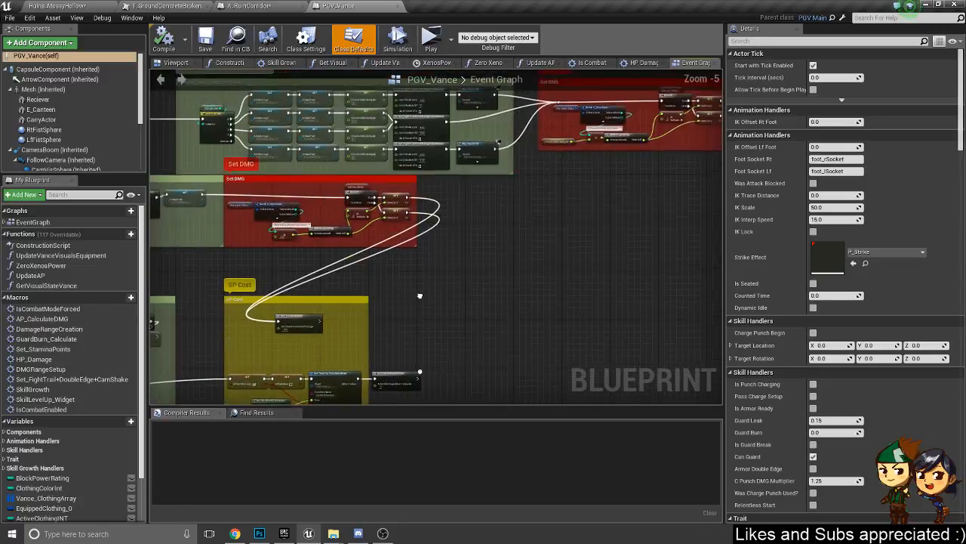
pyautogui.scroll(5, 441, 243)
pyautogui.moveTo(214, 266); pyautogui.dragTo(721, 235, button='right')
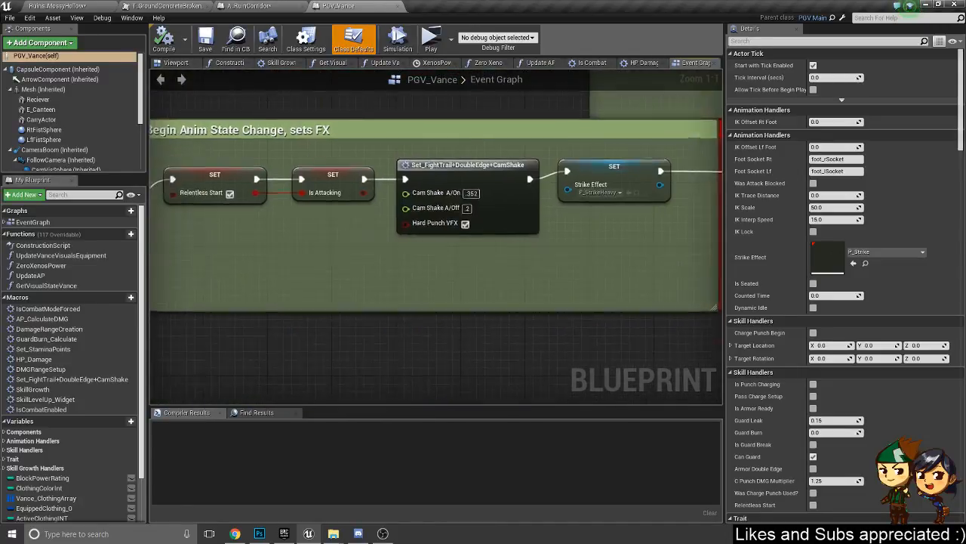
pyautogui.moveTo(279, 270); pyautogui.dragTo(823, 226, button='right')
pyautogui.scroll(-1, 474, 291)
pyautogui.scroll(-3, 719, 224)
pyautogui.moveTo(330, 225); pyautogui.dragTo(429, 255, button='right')
pyautogui.moveTo(717, 128); pyautogui.dragTo(567, 328, button='right')
pyautogui.moveTo(601, 166); pyautogui.dragTo(539, 387, button='right')
pyautogui.moveTo(407, 191); pyautogui.dragTo(418, 387, button='right')
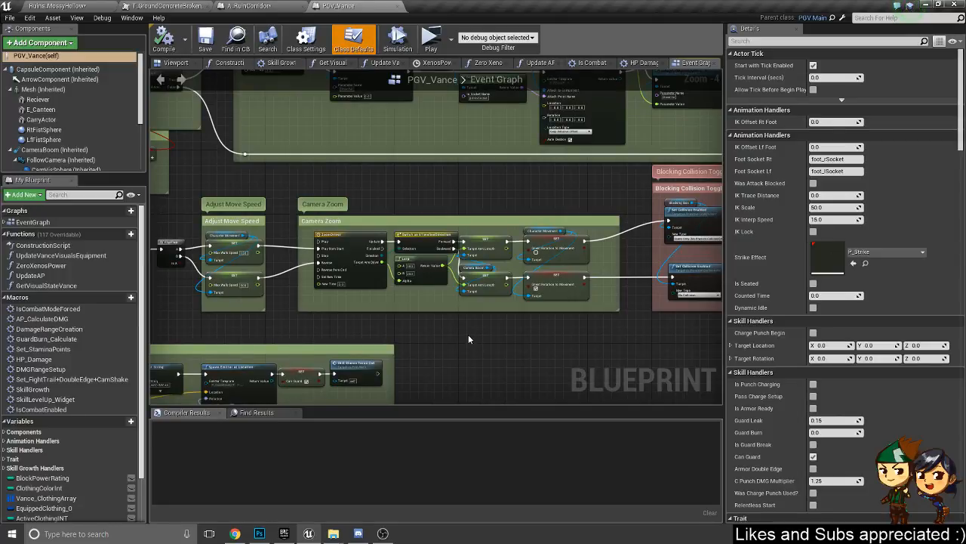
# - Search the blueprint actions for "flow" and review the available Flow Control nodes without adding one
pyautogui.rightClick(468, 339)
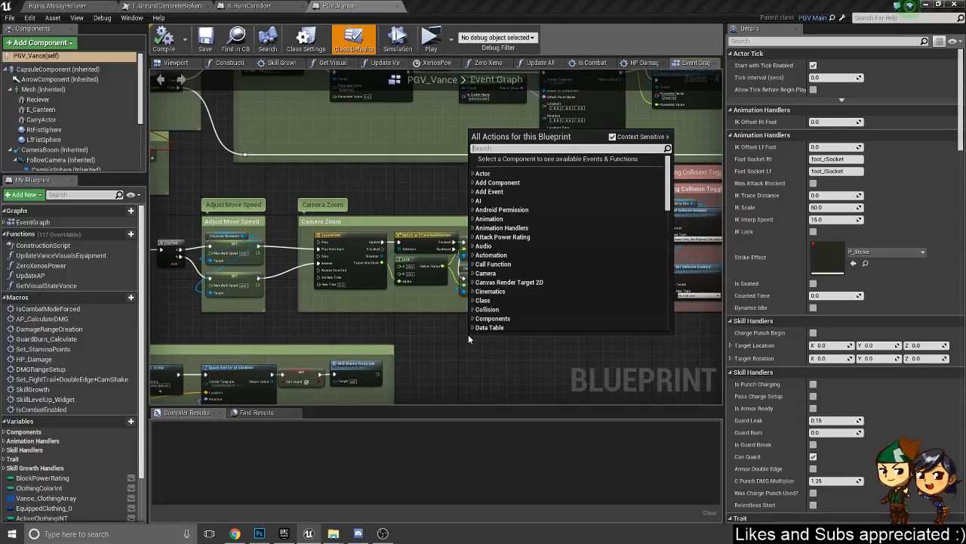
pyautogui.write('flow')
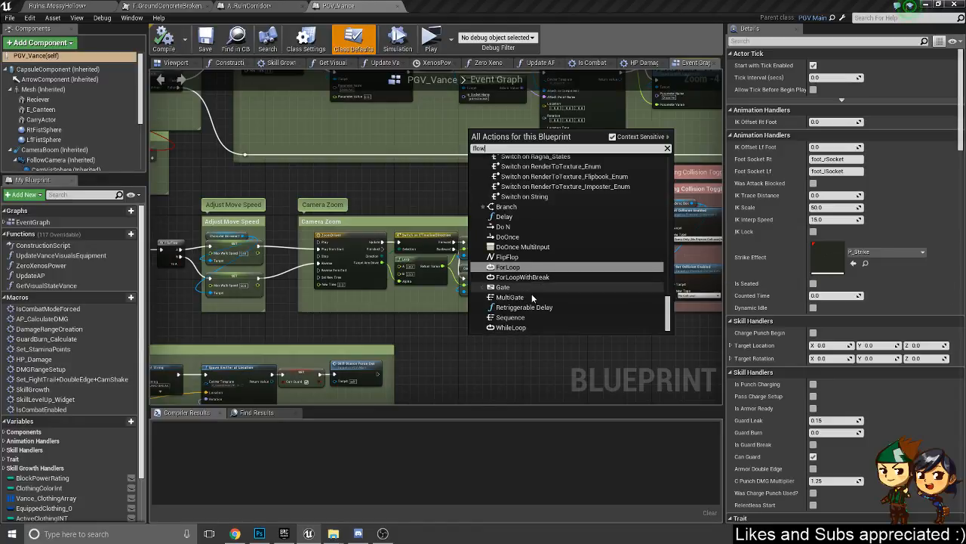
pyautogui.scroll(1, 534, 279)
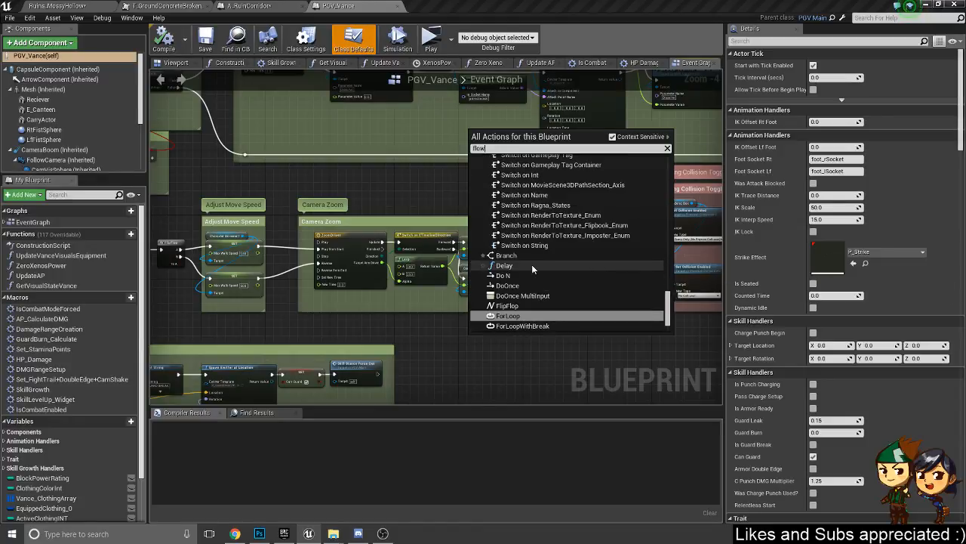
pyautogui.scroll(1, 535, 260)
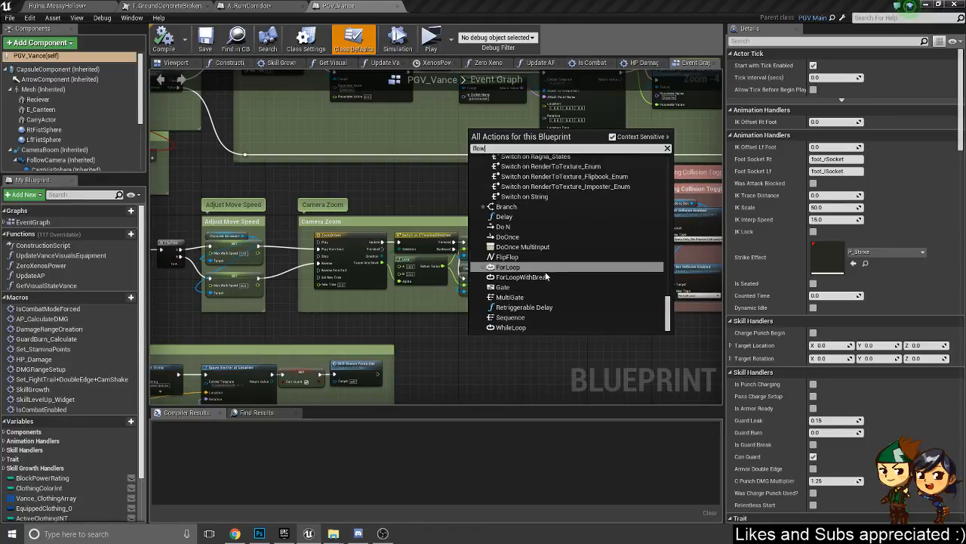
pyautogui.scroll(15, 541, 288)
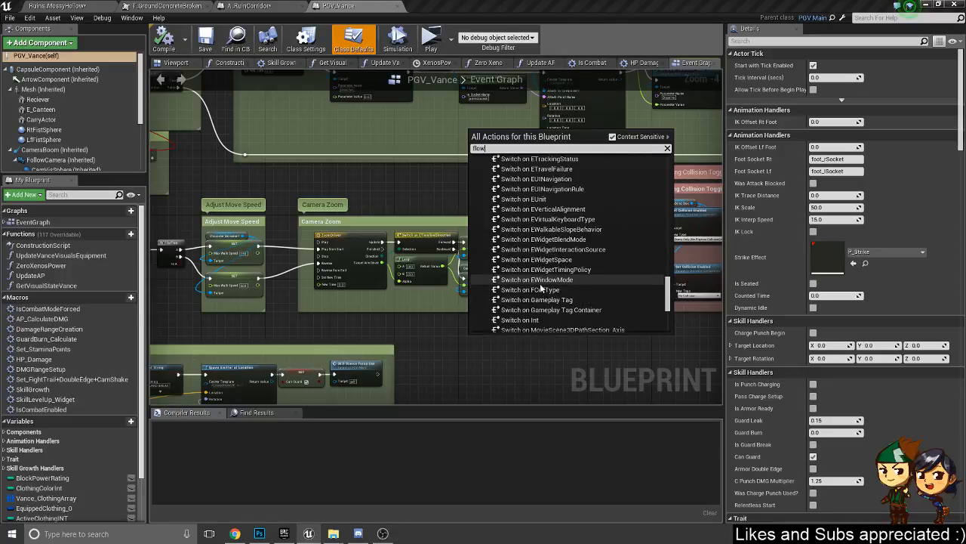
pyautogui.scroll(15, 541, 288)
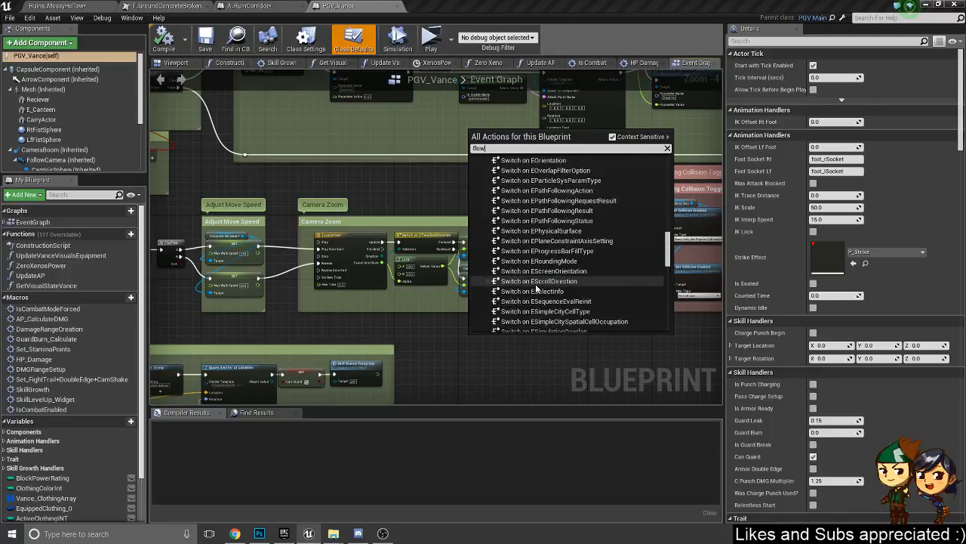
pyautogui.moveTo(664, 241); pyautogui.dragTo(669, 324)
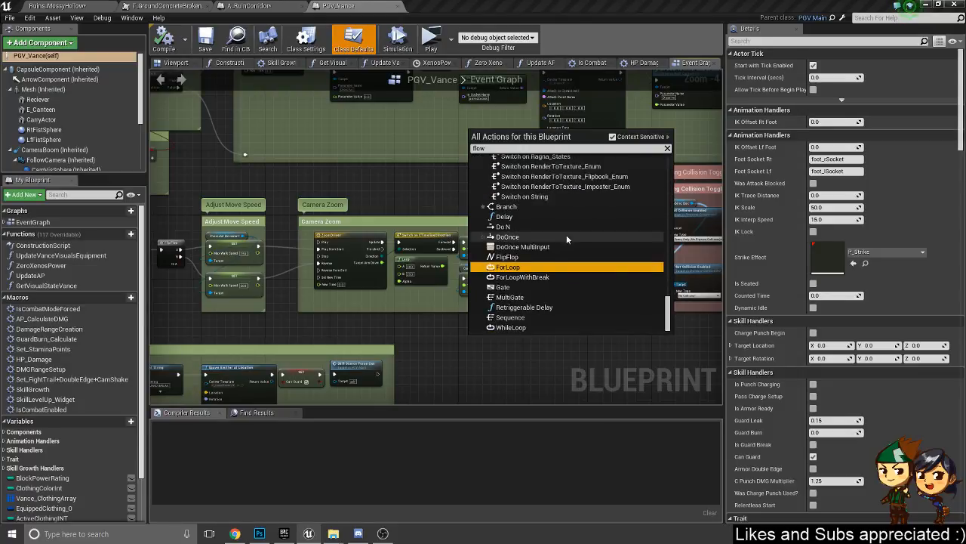
pyautogui.click(604, 358)
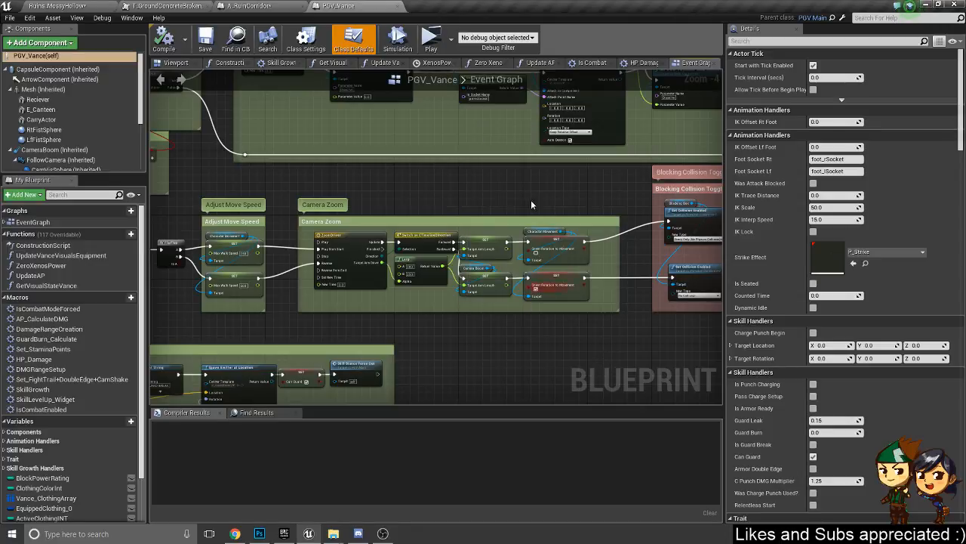
# - Close the PGV_Vance blueprint and return to the Set Animation Mode node in A_RuinCorridor's Plays Idle group
pyautogui.click(397, 6)
pyautogui.scroll(-5, 465, 293)
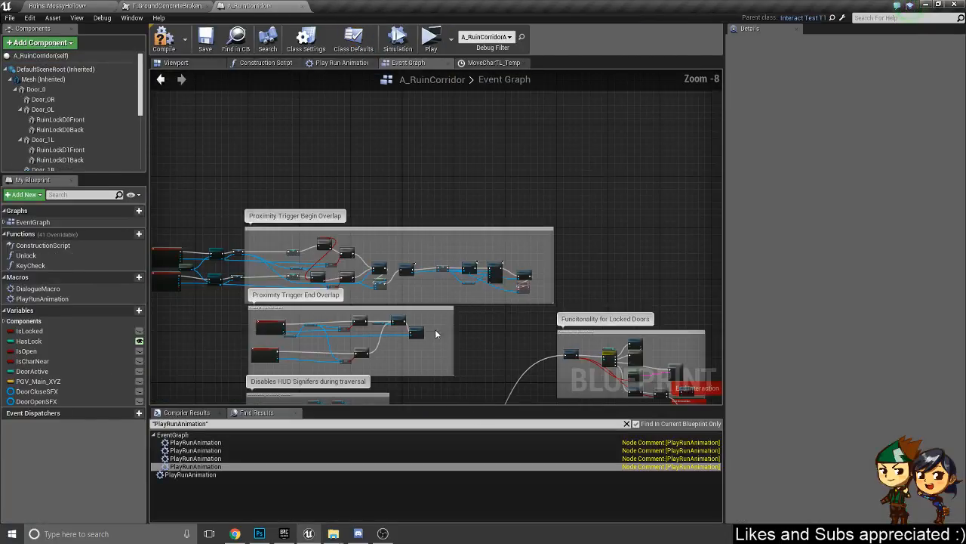
pyautogui.moveTo(435, 332); pyautogui.dragTo(434, 136, button='right')
pyautogui.scroll(-3, 435, 136)
pyautogui.moveTo(614, 282); pyautogui.dragTo(415, 177, button='right')
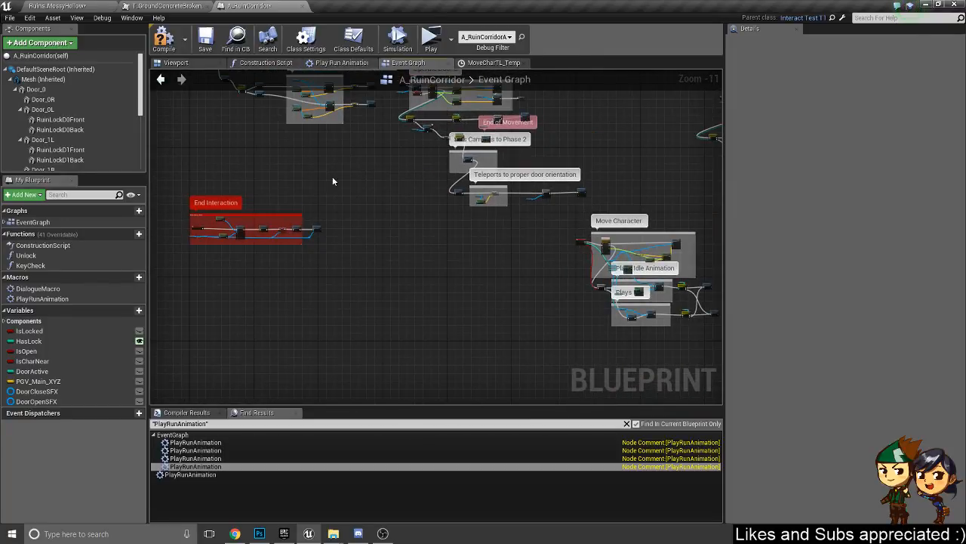
pyautogui.moveTo(332, 182); pyautogui.dragTo(492, 330, button='right')
pyautogui.moveTo(556, 333); pyautogui.dragTo(458, 263, button='right')
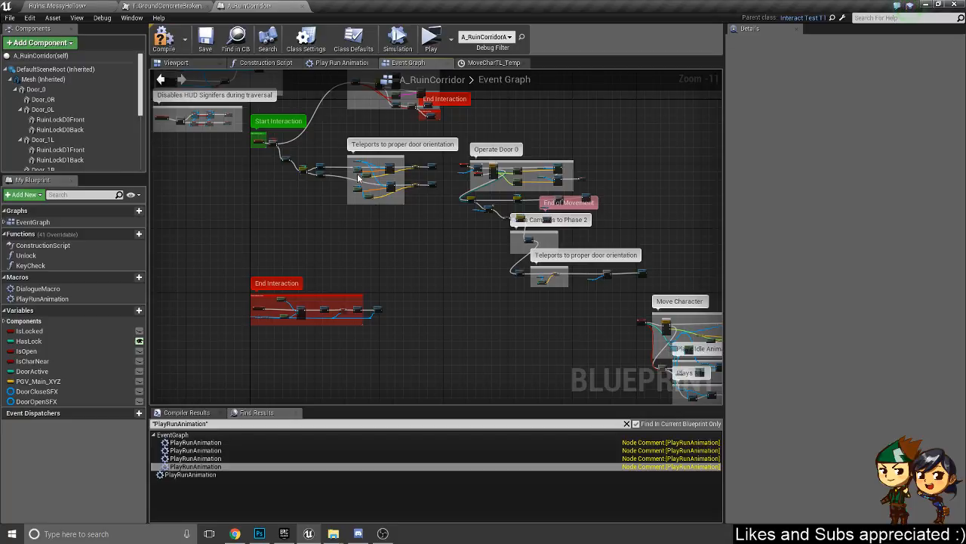
pyautogui.moveTo(489, 274); pyautogui.dragTo(318, 177, button='right')
pyautogui.scroll(12, 546, 269)
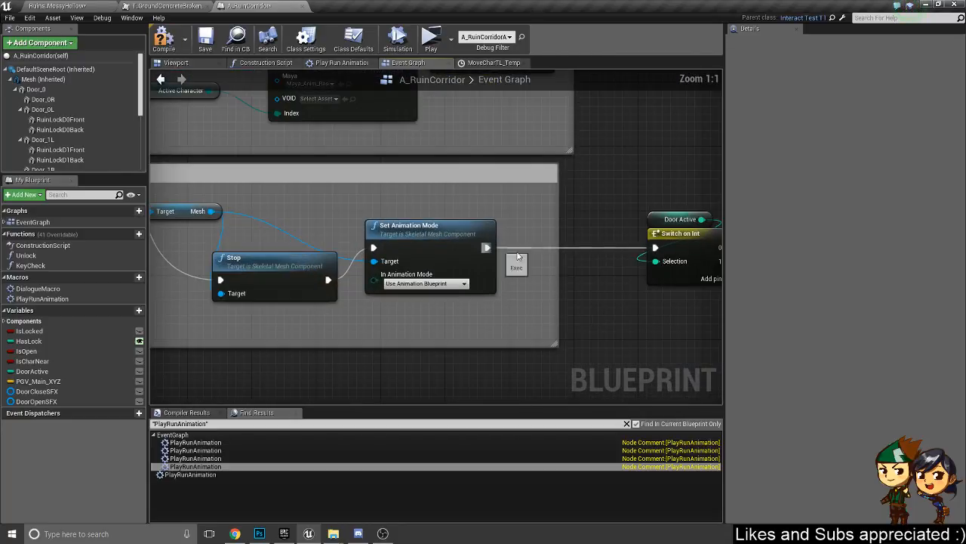
# - Insert a Delay node with a 0.2-second duration between Set Animation Mode and the Switch on Int node
pyautogui.rightClick(540, 258)
pyautogui.write('delay')
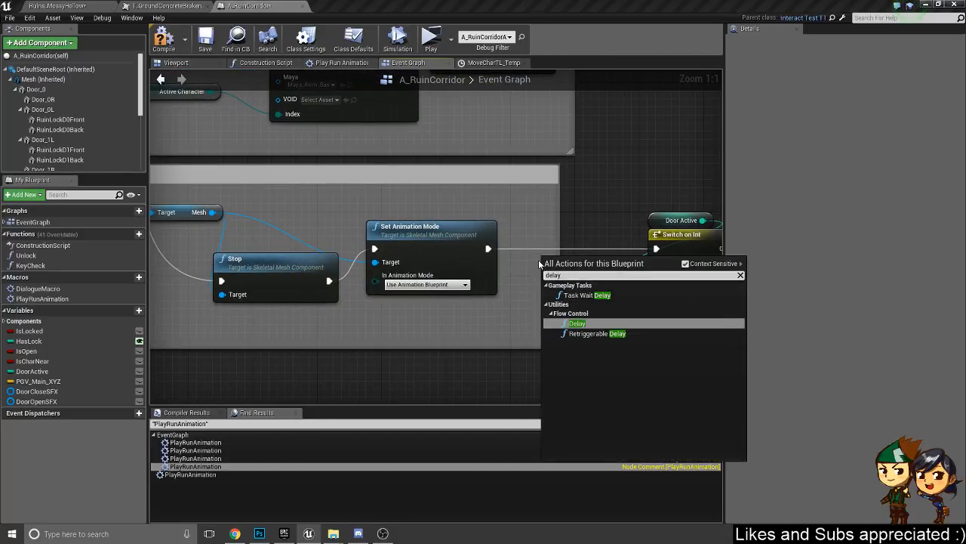
pyautogui.press('Return')
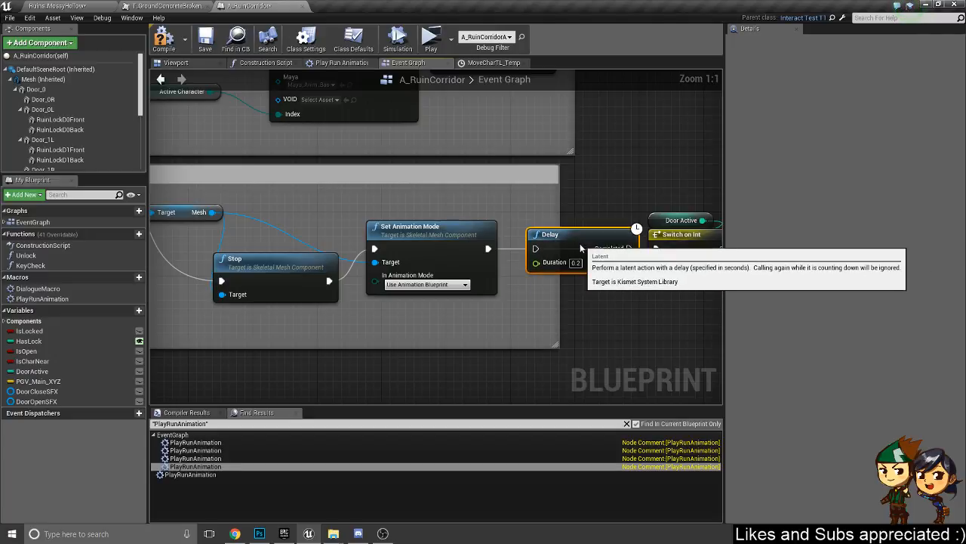
pyautogui.moveTo(487, 248); pyautogui.dragTo(501, 254)
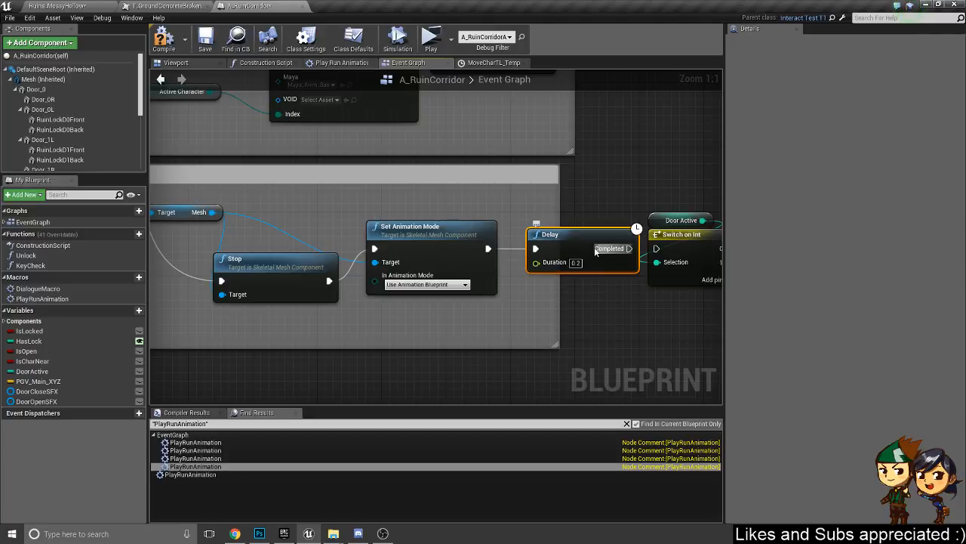
# - Examine the MoveCharacter event's Cam A input, the MoveCharTL timeline and the Branch that leads to the idle groups
pyautogui.scroll(-4, 602, 254)
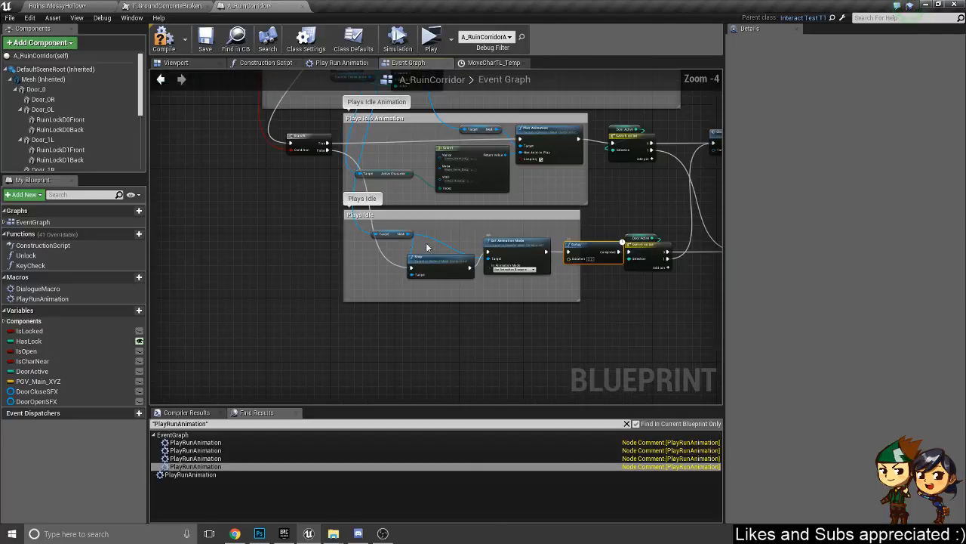
pyautogui.moveTo(425, 209); pyautogui.dragTo(411, 242, button='right')
pyautogui.scroll(4, 297, 176)
pyautogui.moveTo(296, 181); pyautogui.dragTo(377, 302, button='right')
pyautogui.scroll(-4, 374, 298)
pyautogui.moveTo(315, 66); pyautogui.dragTo(329, 97, button='right')
pyautogui.scroll(4, 330, 97)
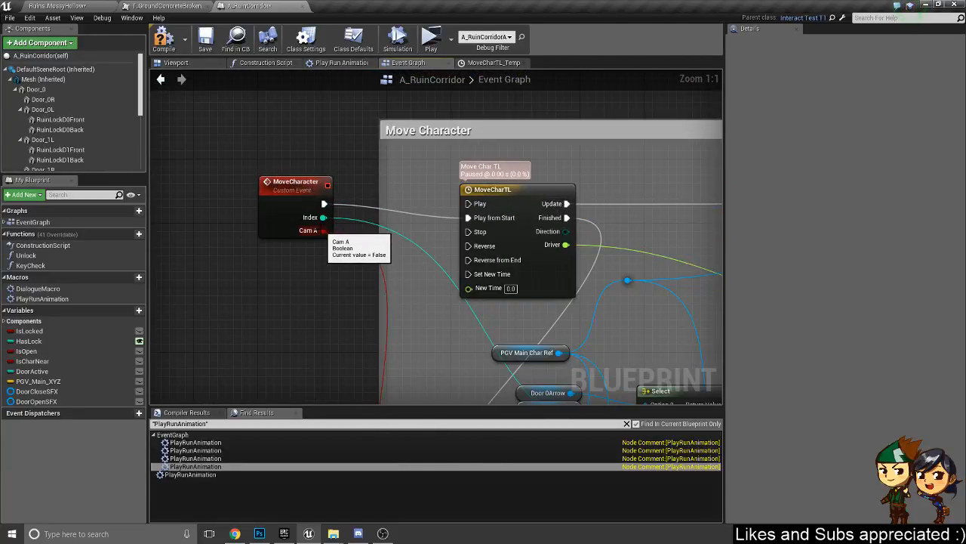
pyautogui.scroll(-5, 325, 231)
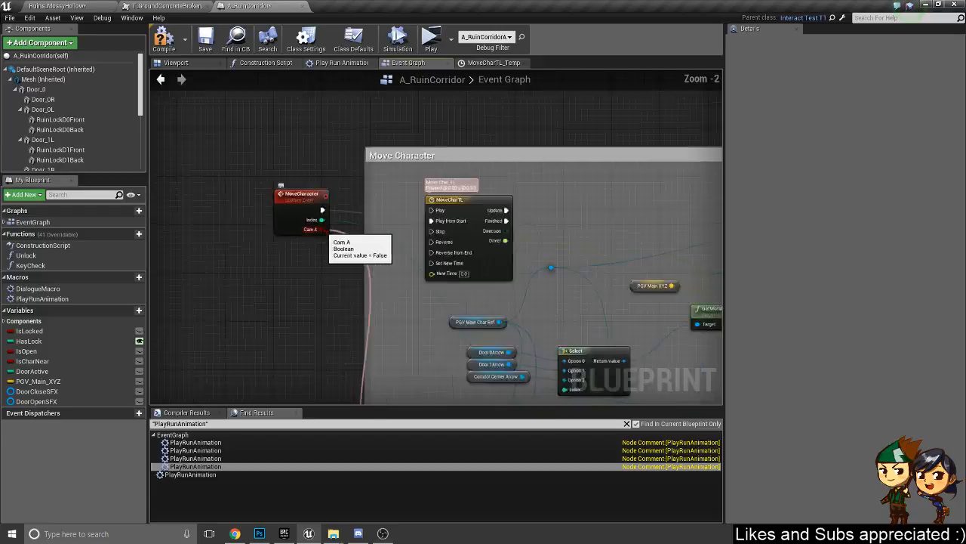
pyautogui.scroll(5, 328, 316)
pyautogui.scroll(-2, 381, 299)
pyautogui.scroll(-2, 381, 300)
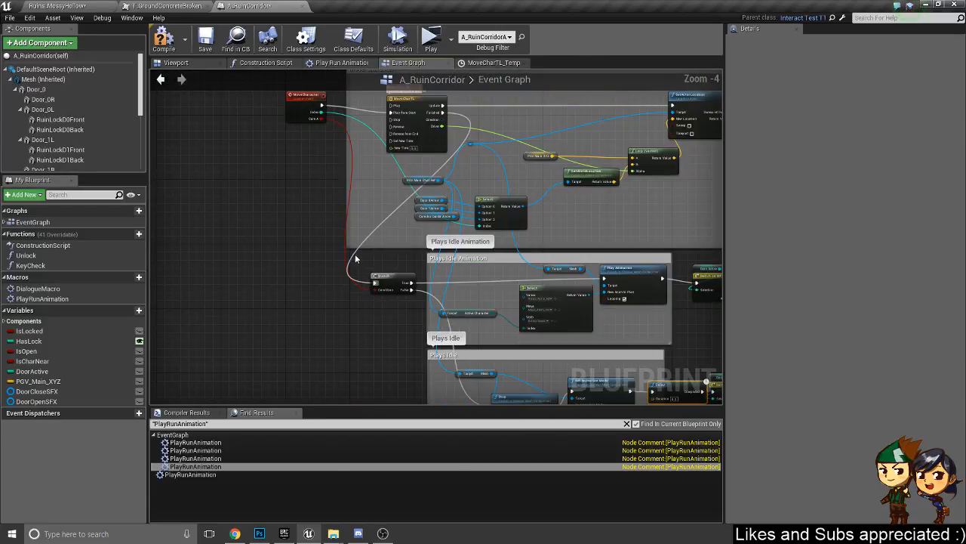
# - Trace the Branch's true and false paths through both idle groups and the Switch on Int nodes to the Close Door calls
pyautogui.moveTo(492, 310); pyautogui.dragTo(333, 190, button='right')
pyautogui.moveTo(548, 206); pyautogui.dragTo(480, 211, button='right')
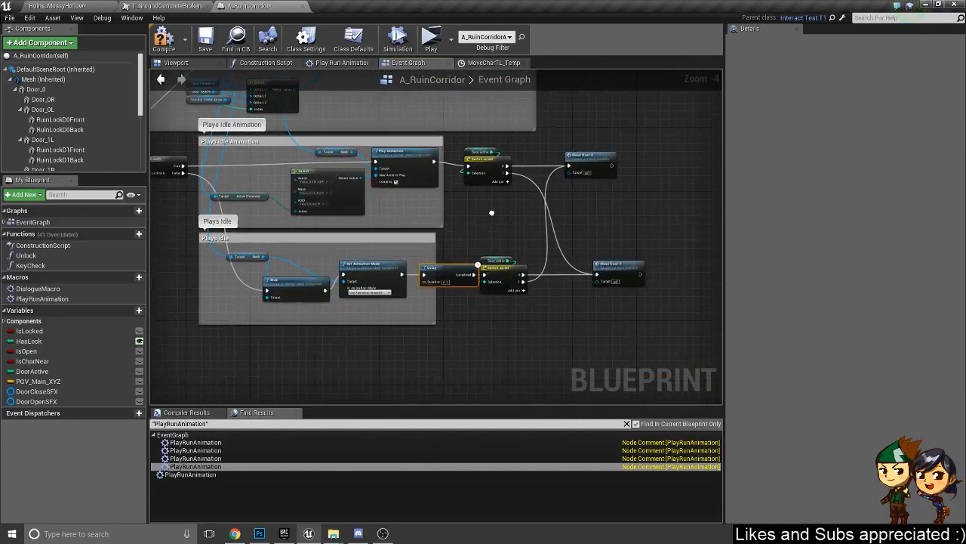
pyautogui.scroll(3, 480, 307)
pyautogui.moveTo(629, 272); pyautogui.dragTo(680, 401, button='right')
pyautogui.scroll(-1, 526, 341)
pyautogui.scroll(-2, 527, 340)
pyautogui.moveTo(407, 336); pyautogui.dragTo(521, 334, button='right')
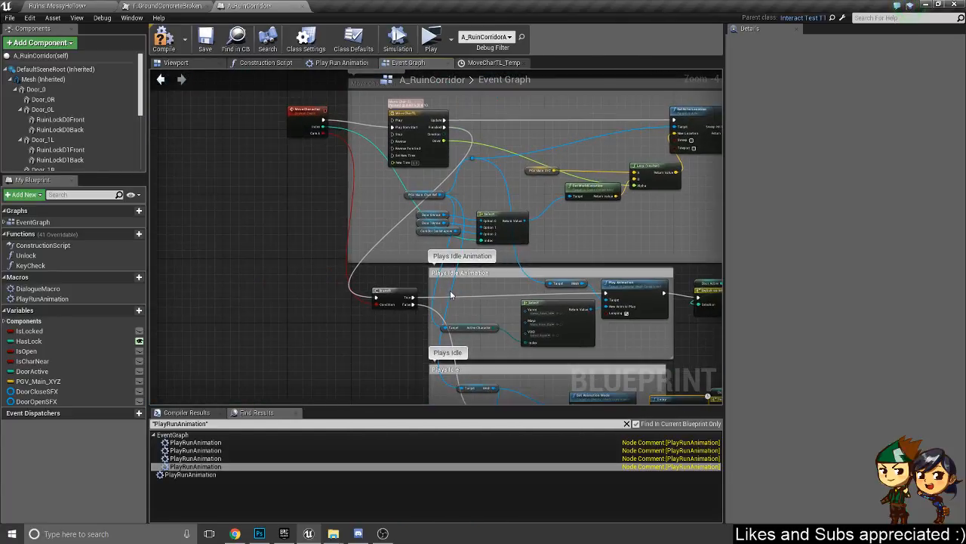
pyautogui.scroll(-1, 451, 294)
pyautogui.scroll(5, 460, 305)
pyautogui.moveTo(397, 161); pyautogui.dragTo(273, 111, button='right')
pyautogui.scroll(-2, 274, 111)
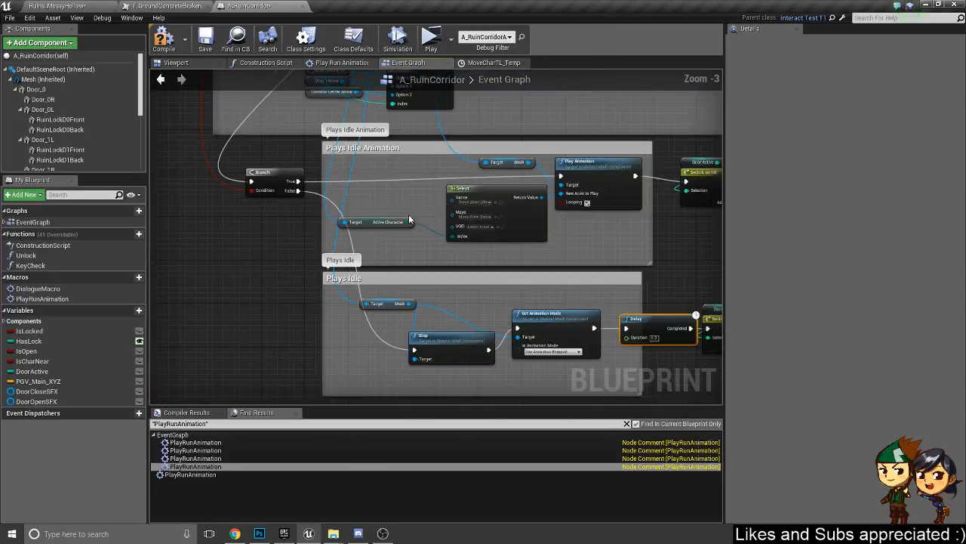
pyautogui.moveTo(410, 218); pyautogui.dragTo(274, 195, button='right')
pyautogui.moveTo(517, 234); pyautogui.dragTo(364, 214, button='right')
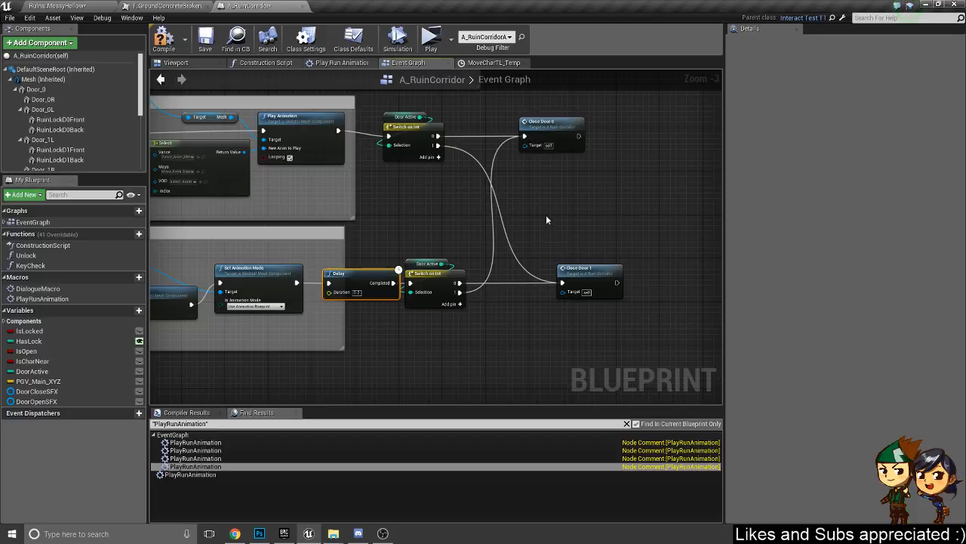
pyautogui.moveTo(407, 212); pyautogui.dragTo(569, 213, button='right')
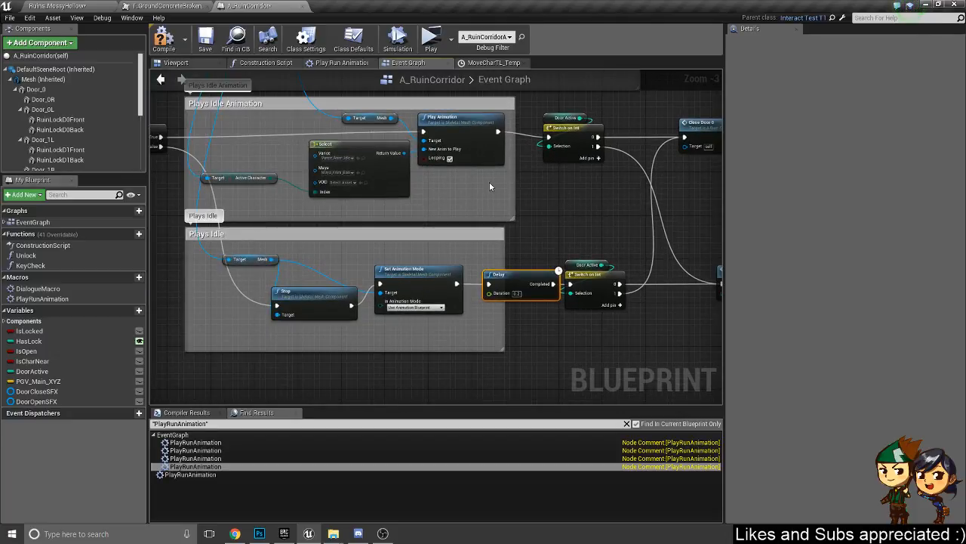
pyautogui.moveTo(489, 187); pyautogui.dragTo(523, 216, button='right')
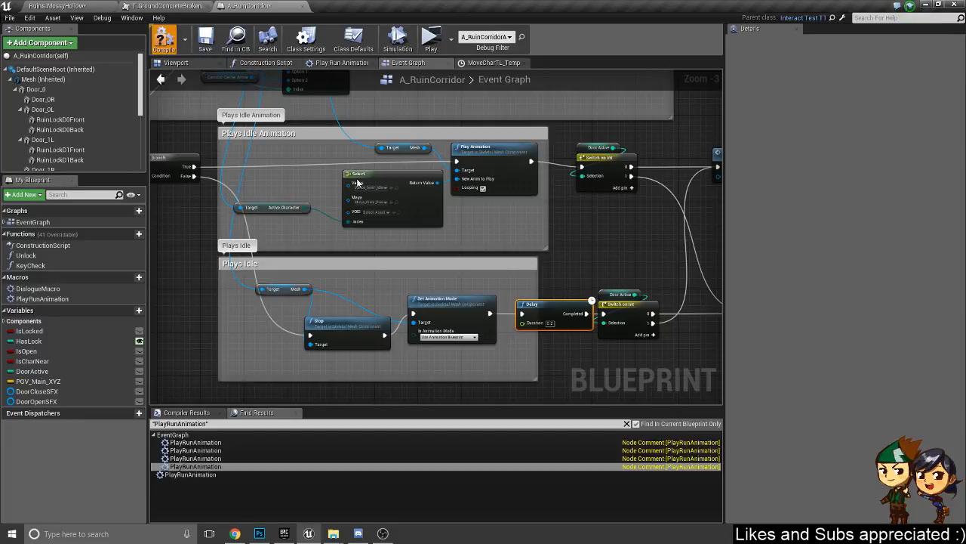
# - Playtest the level by running the character through the ruin corridor door to check the 0.2-second delay
pyautogui.click(432, 39)
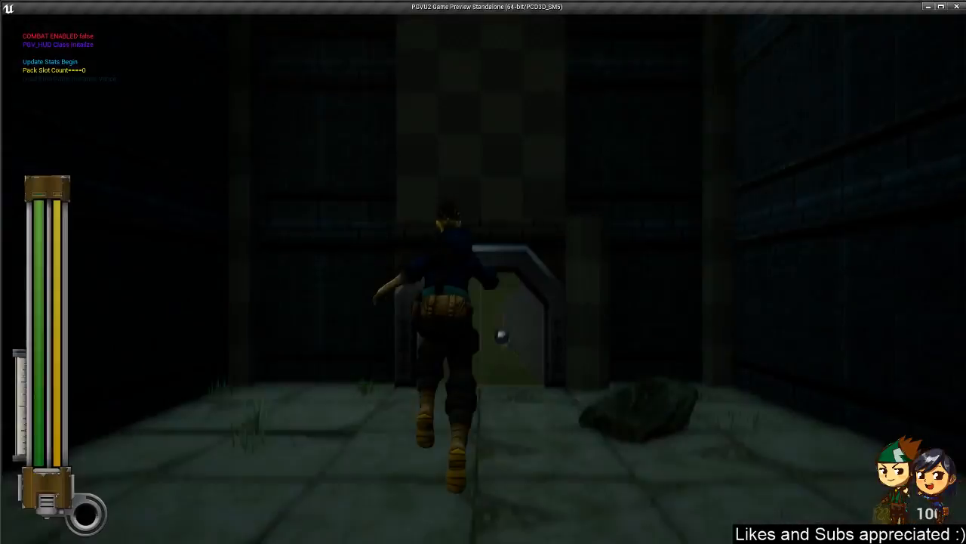
pyautogui.press('w')
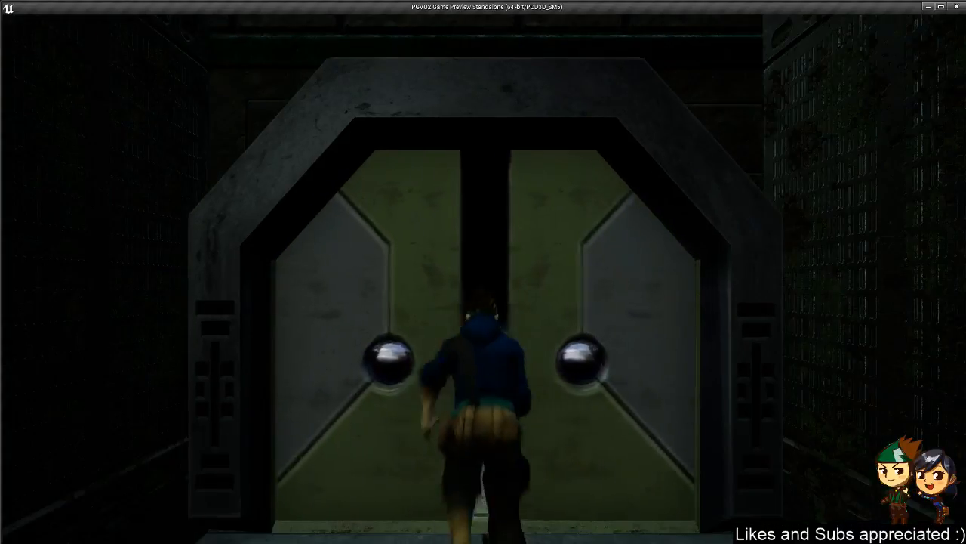
pyautogui.press('w')
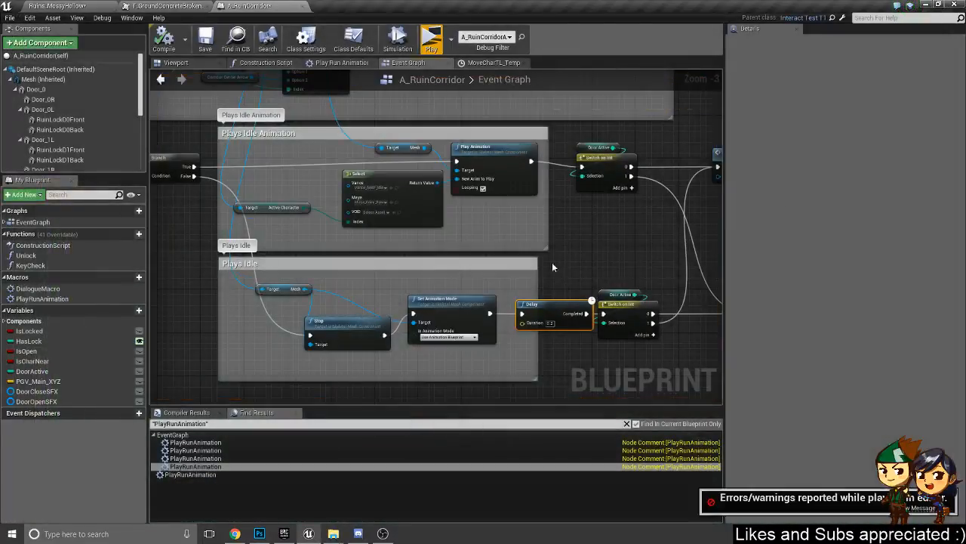
# - Set the Delay node's duration to 1 and playtest again, running through the corridor door and along the hallway beyond
pyautogui.scroll(3, 474, 278)
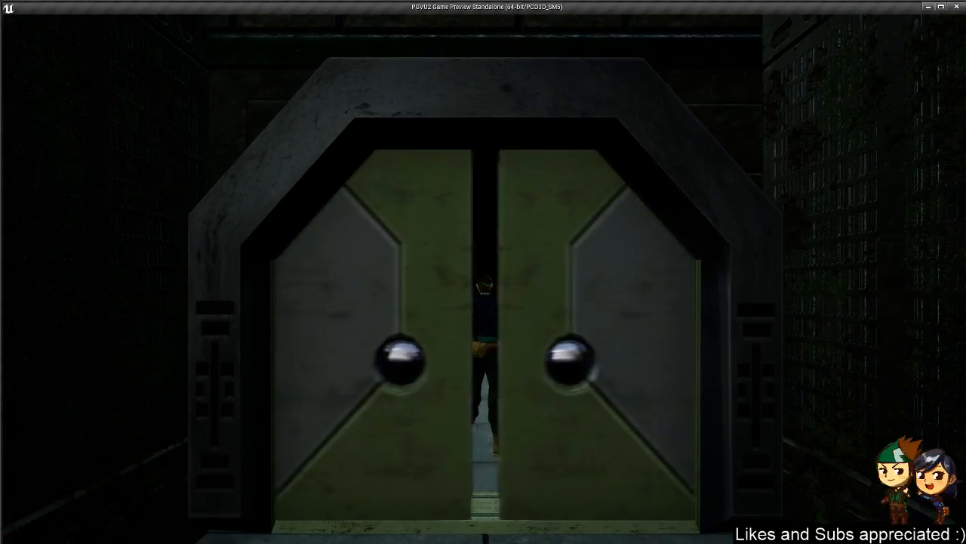
pyautogui.press('w')
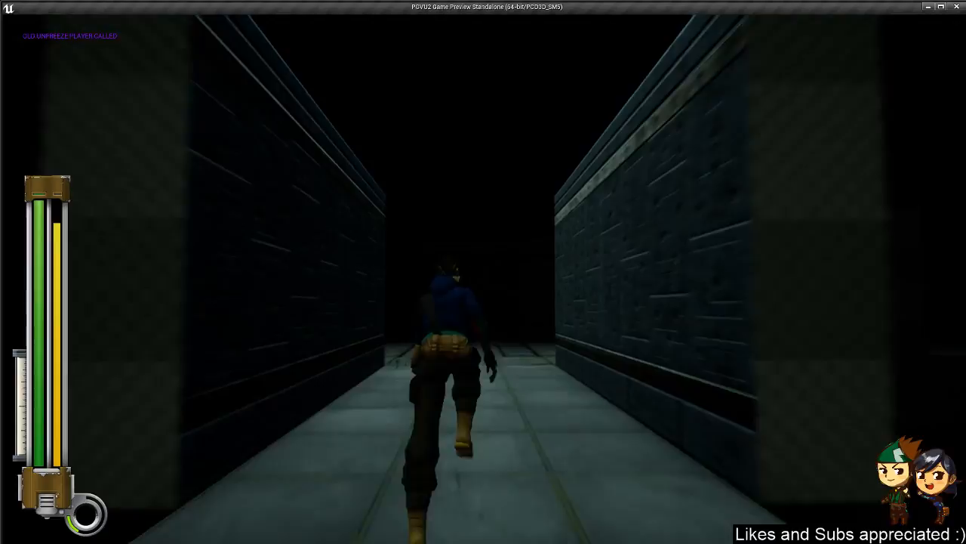
pyautogui.press('w')
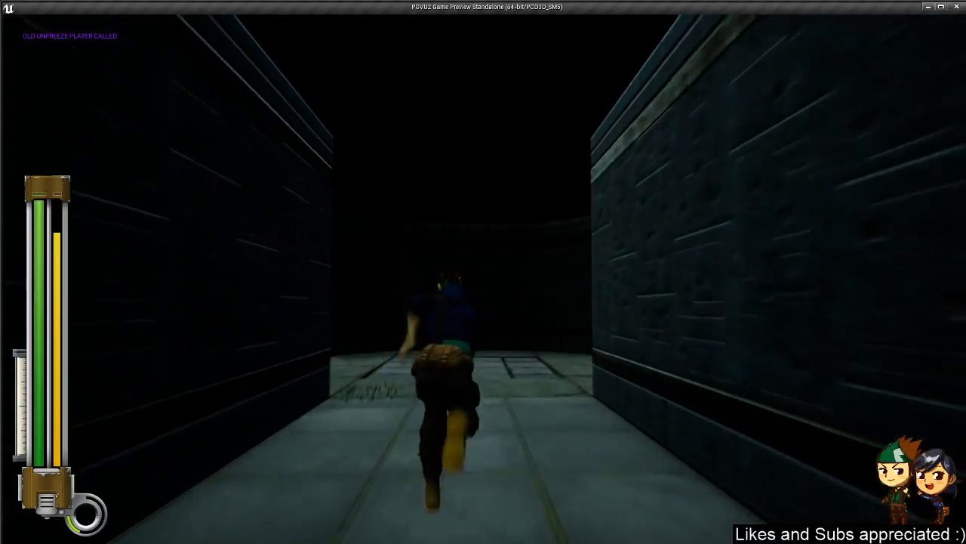
pyautogui.press('w')
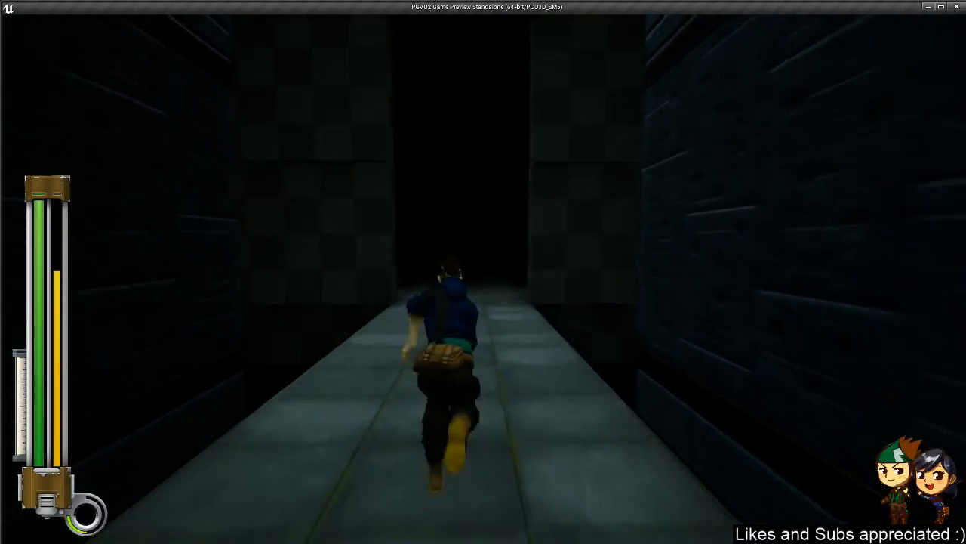
pyautogui.press('w')
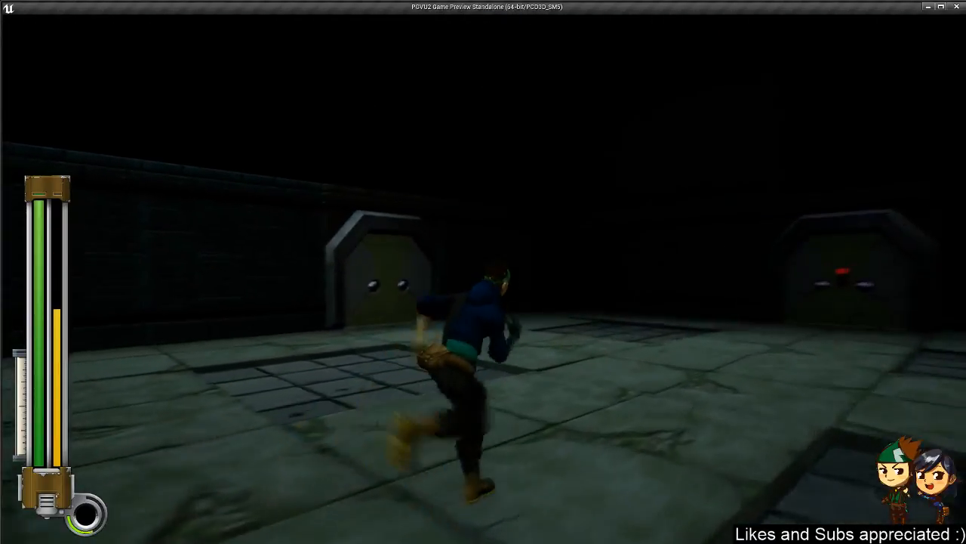
# - Run across the tiled room to the unlocked door and take the character through the ruin corridor
pyautogui.press('w')
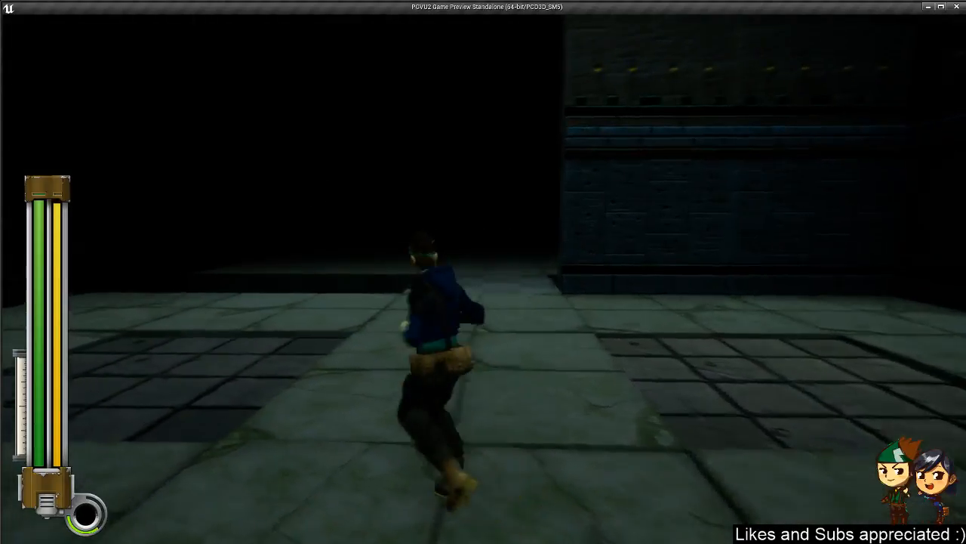
pyautogui.press('w')
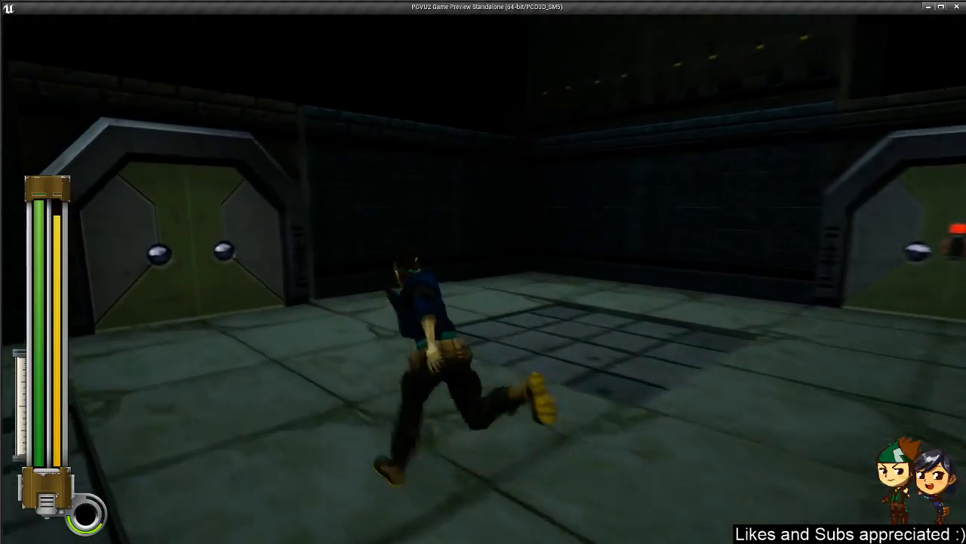
pyautogui.press('w')
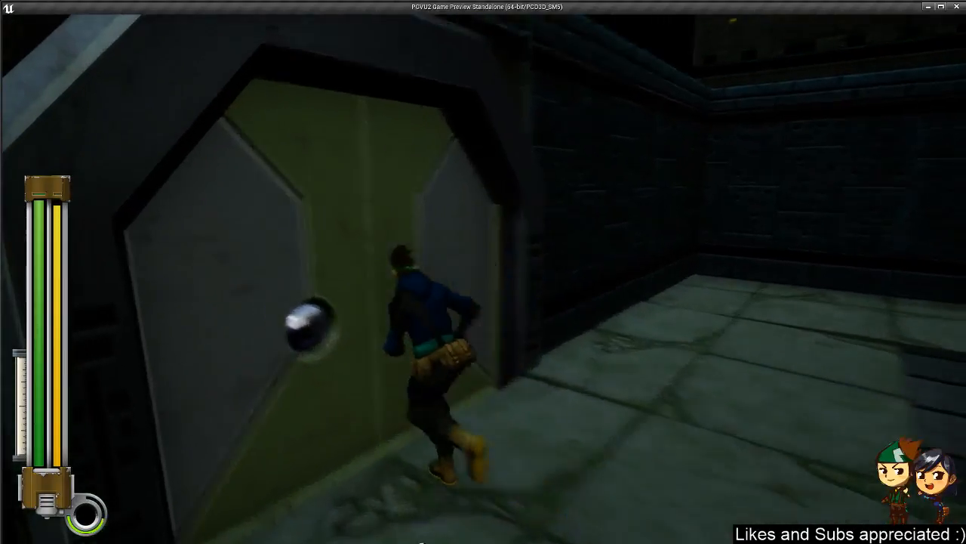
pyautogui.press('e')
pyautogui.press('w')
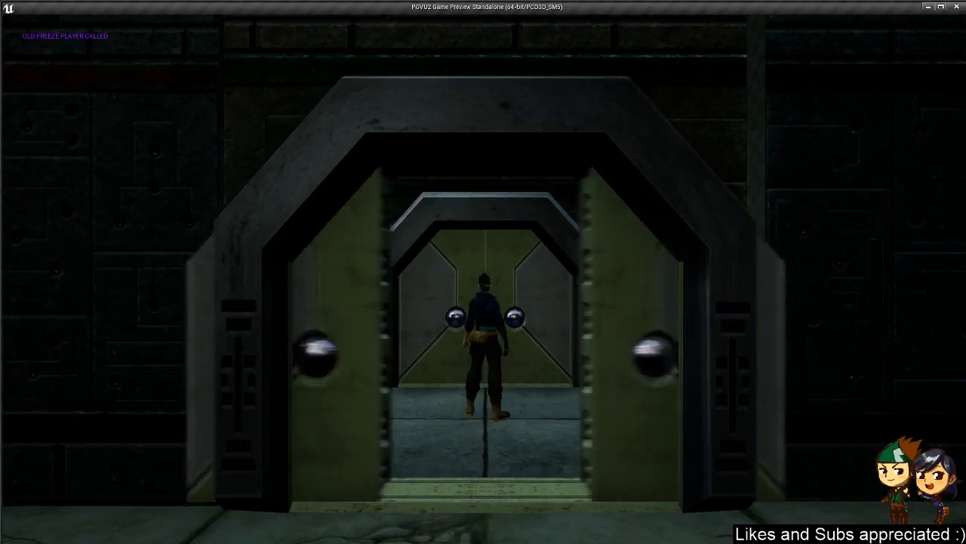
pyautogui.press('e')
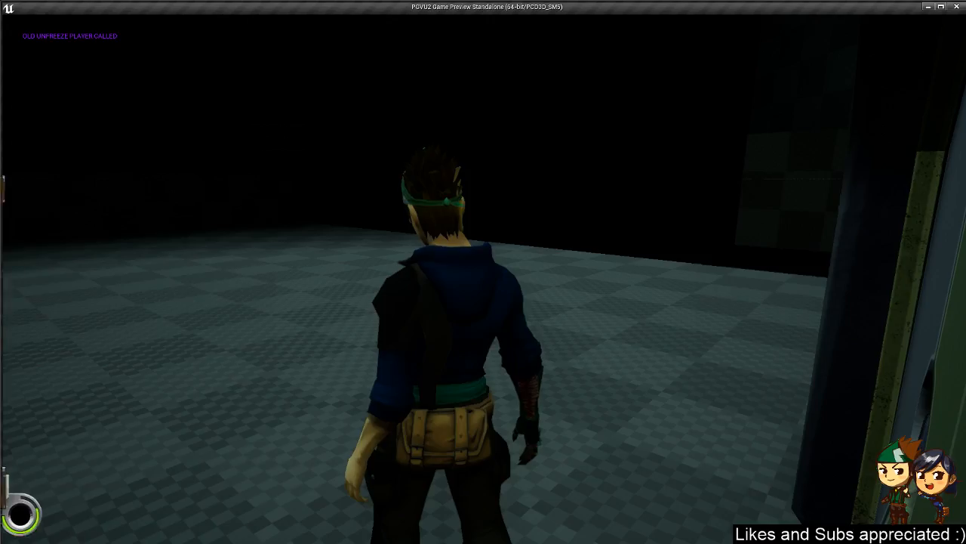
# - Explore the checkered room beyond the corridor up to the raised ledge with the chest, and end the playtest
pyautogui.press('w')
pyautogui.press('w')
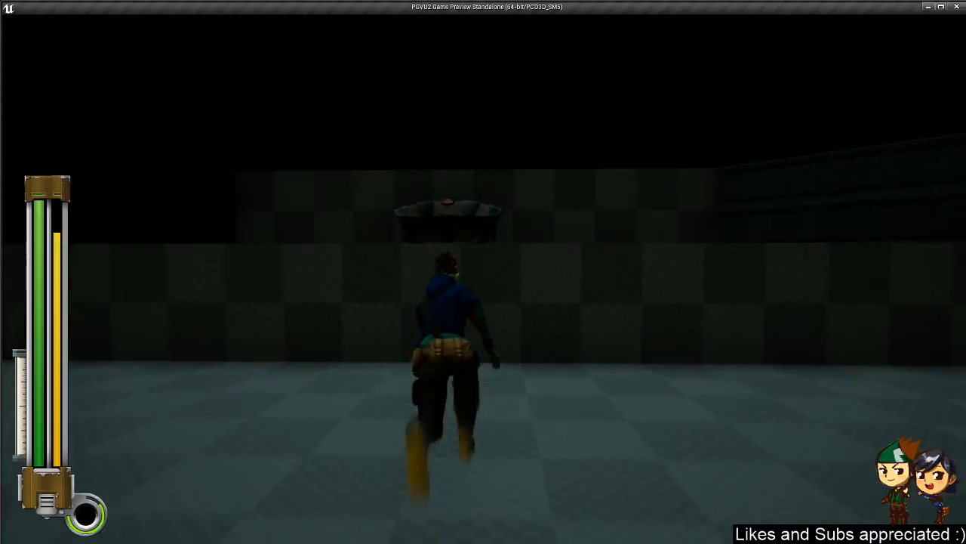
pyautogui.press('s')
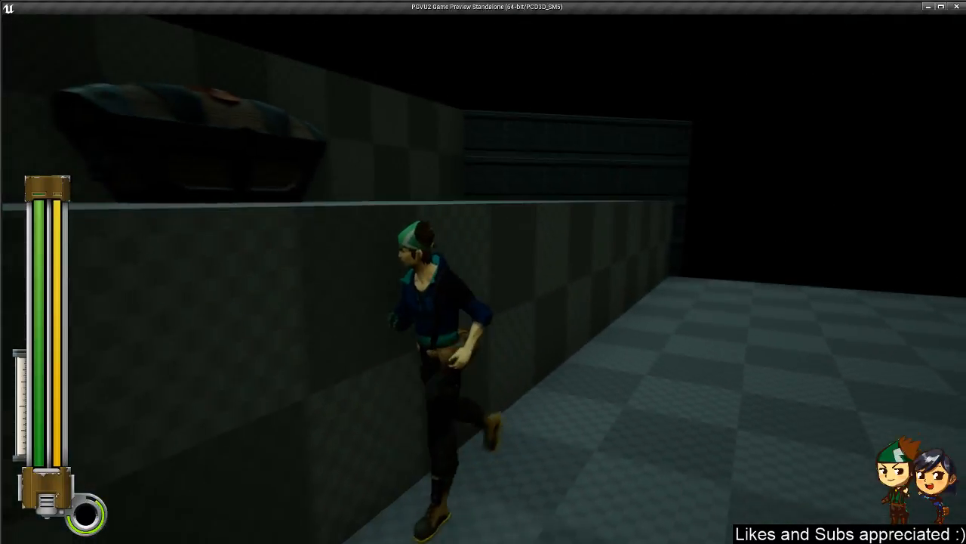
pyautogui.press('w')
pyautogui.press('d')
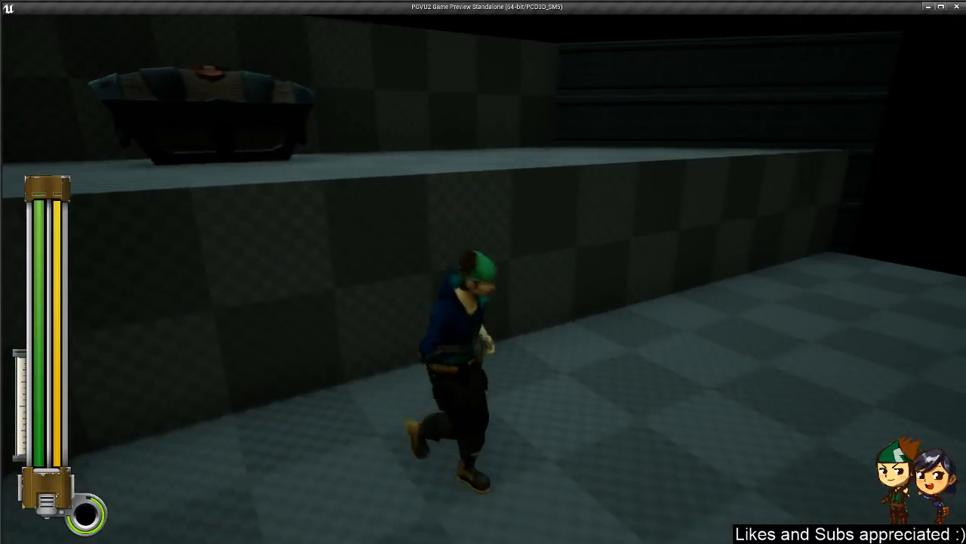
pyautogui.press('Escape')
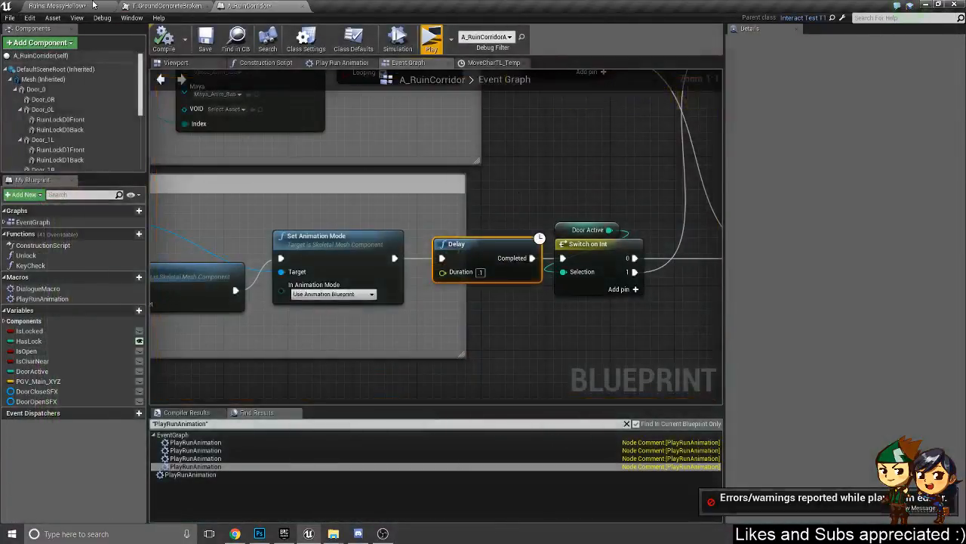
# - Return to the Ruins_MossyHollow level and inspect the box brush walkway between the octagonal platform and the door stairs
pyautogui.click(83, 5)
pyautogui.press('s')
pyautogui.moveTo(483, 197); pyautogui.dragTo(423, 211, button='right')
pyautogui.press('w')
pyautogui.moveTo(273, 231); pyautogui.dragTo(310, 238, button='right')
pyautogui.press('w')
pyautogui.moveTo(378, 225); pyautogui.dragTo(430, 225, button='right')
pyautogui.press('s')
pyautogui.click(531, 204)
pyautogui.press('f')
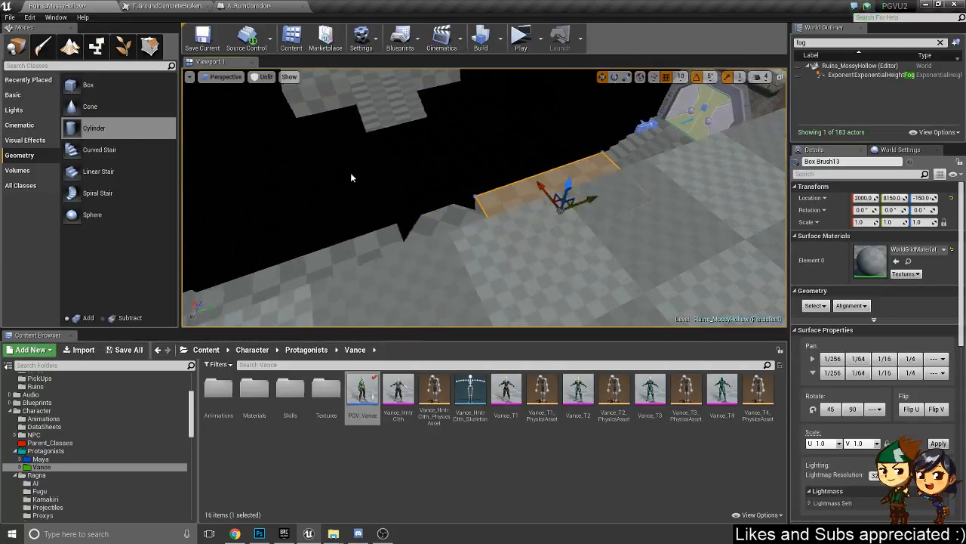
# - Duplicate the octagonal cylinder platform 10 units upward and set the copy's outer radius to 50
pyautogui.moveTo(351, 172); pyautogui.dragTo(301, 187, button='right')
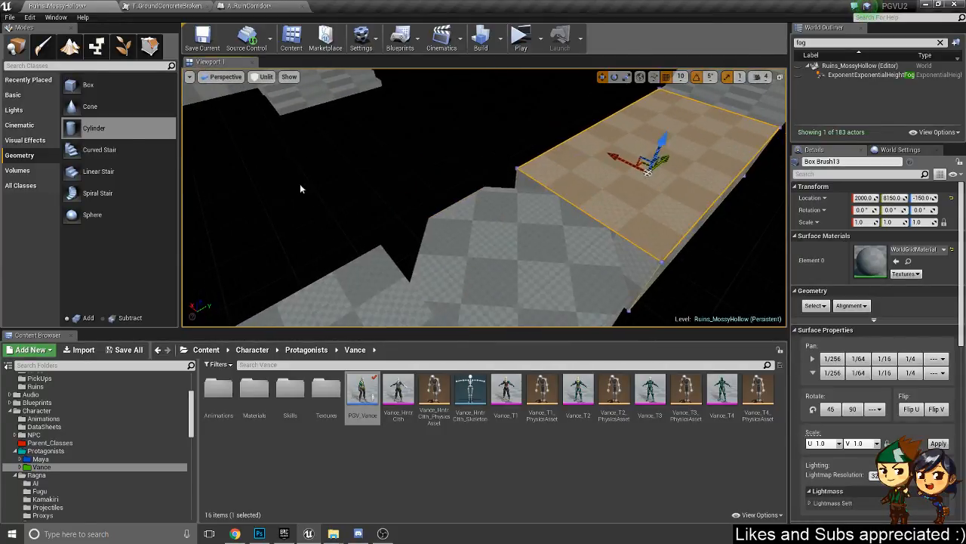
pyautogui.click(520, 243)
pyautogui.press('f')
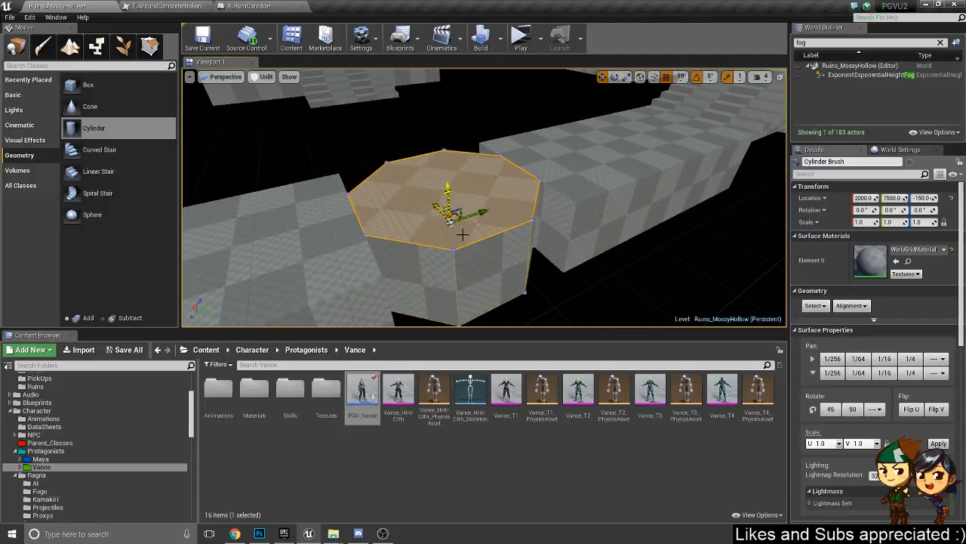
pyautogui.moveTo(463, 234); pyautogui.dragTo(499, 236, button='right')
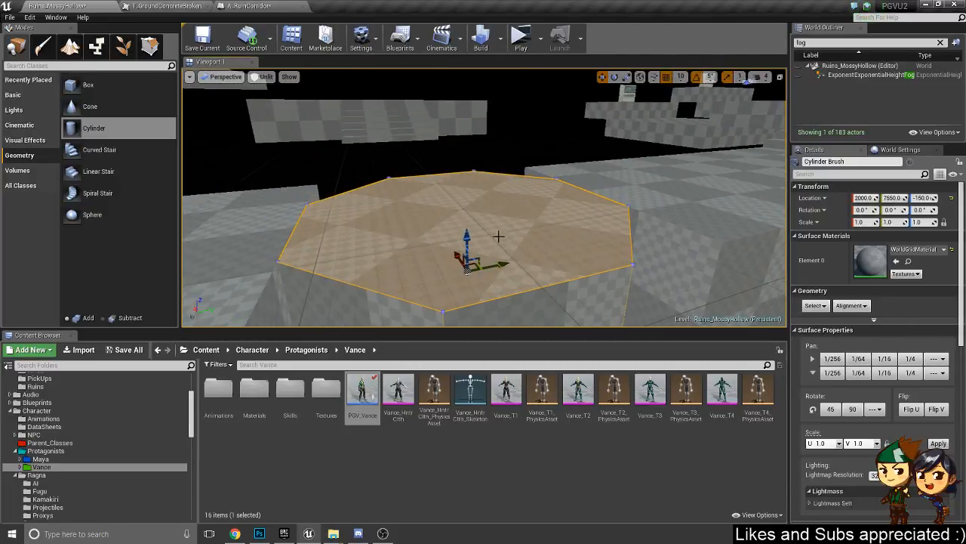
pyautogui.keyDown('alt'); pyautogui.moveTo(464, 243); pyautogui.dragTo(464, 223); pyautogui.keyUp('alt')
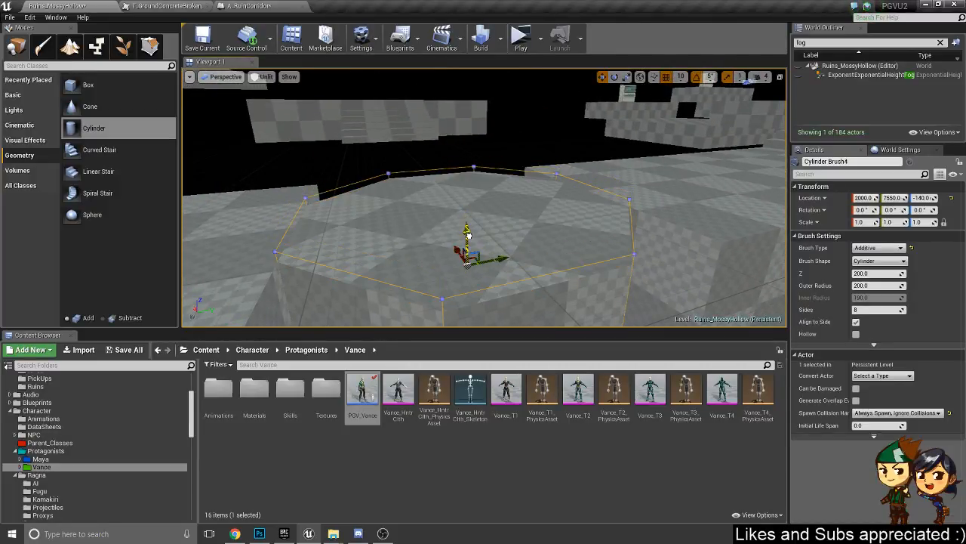
pyautogui.moveTo(476, 171); pyautogui.dragTo(499, 181, button='right')
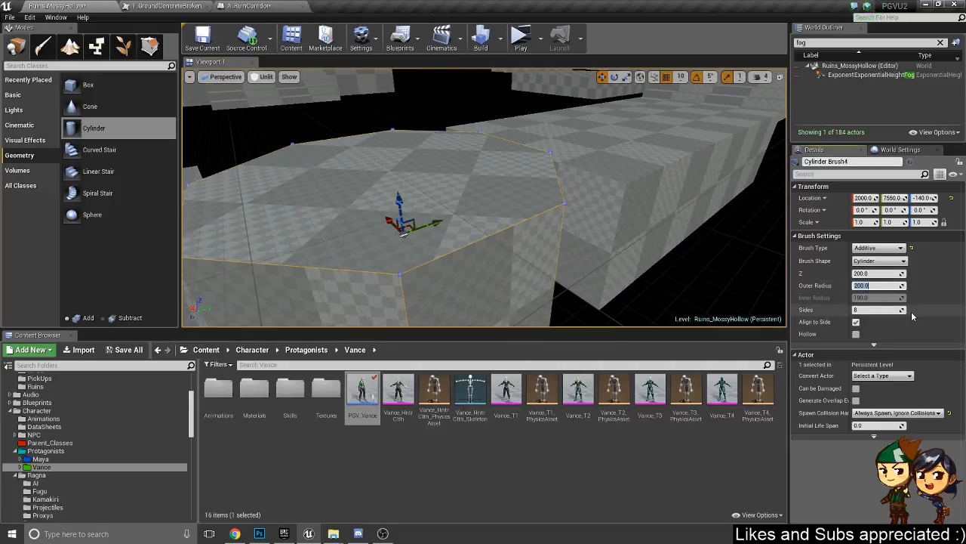
pyautogui.write('50')
pyautogui.press('Return')
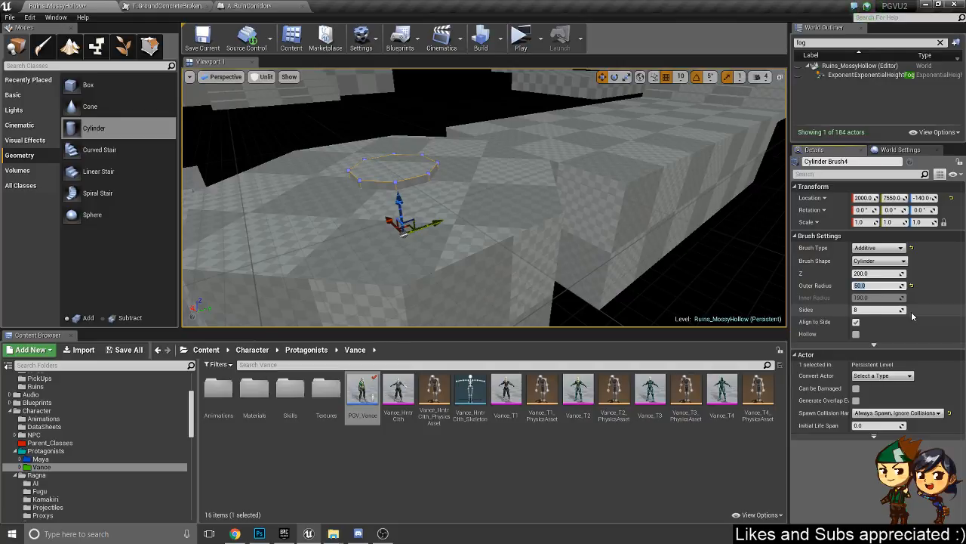
# - Play from the walkway beside the octagonal platform and check the small raised disc and the facing stairs in game
pyautogui.moveTo(915, 314); pyautogui.dragTo(919, 311, button='right')
pyautogui.moveTo(649, 226)
pyautogui.mouseDown(button='right')
pyautogui.moveTo(559, 234)
pyautogui.moveTo(539, 223)
pyautogui.mouseUp(button='right')
pyautogui.rightClick(444, 264)
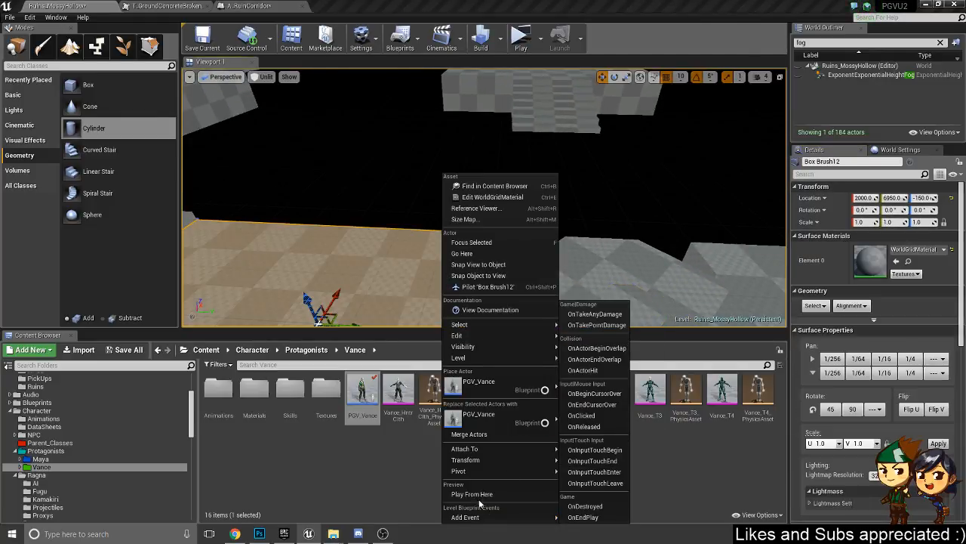
pyautogui.click(475, 494)
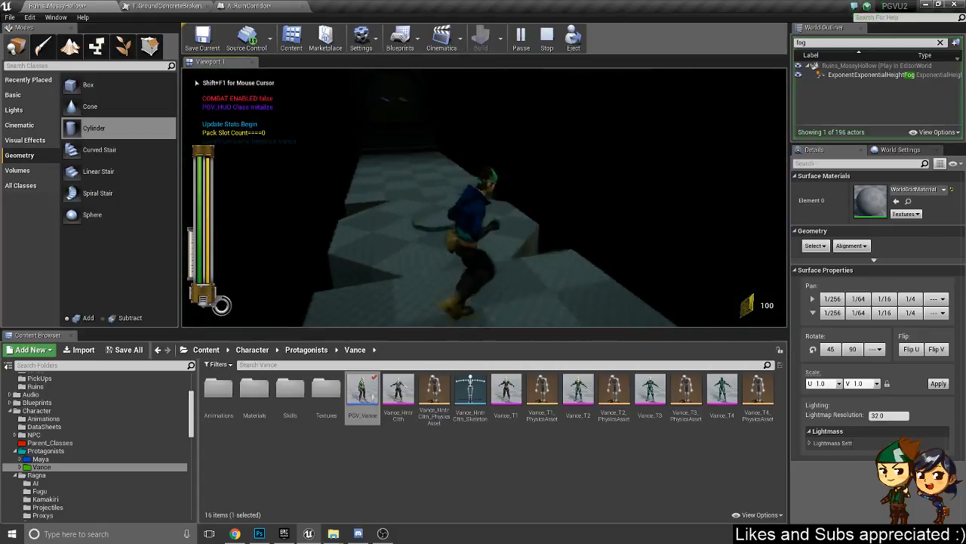
pyautogui.press('w')
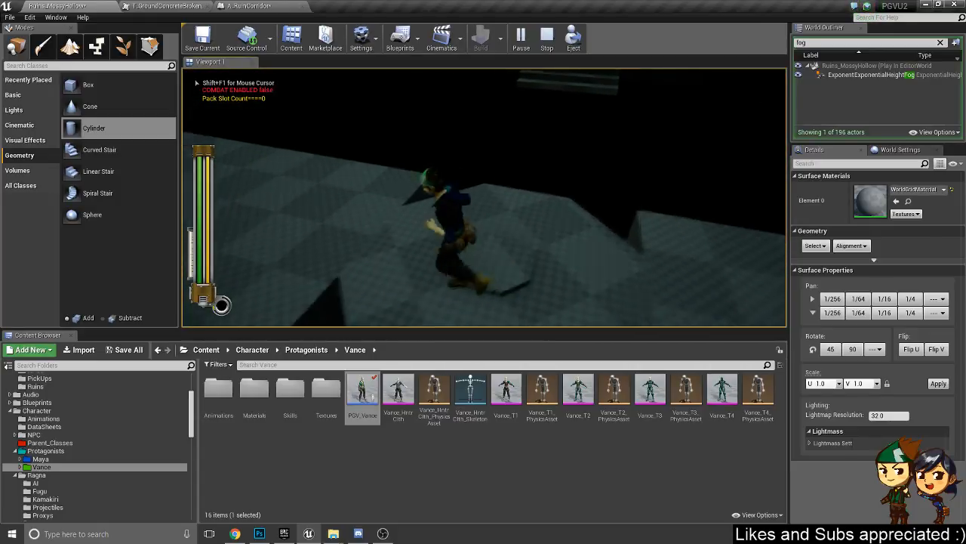
pyautogui.press('w')
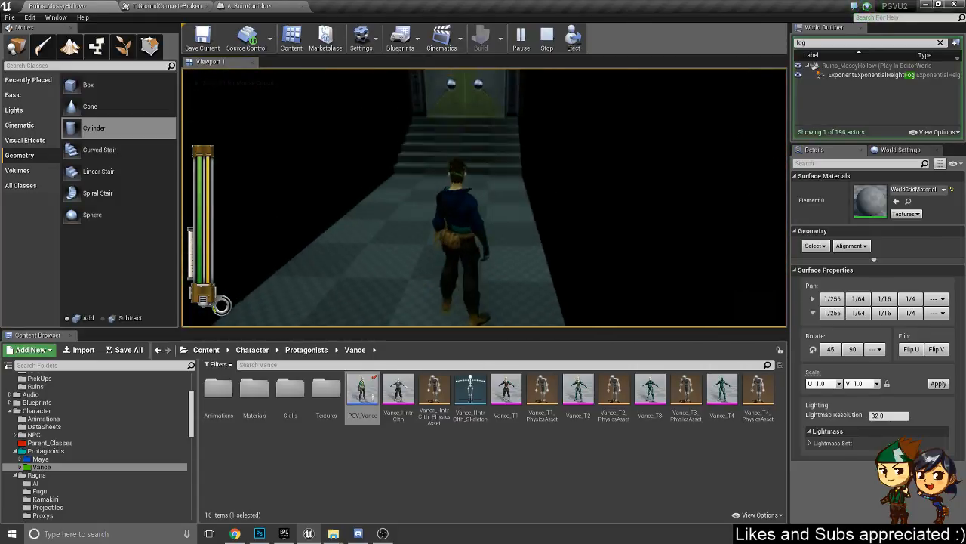
pyautogui.press('w')
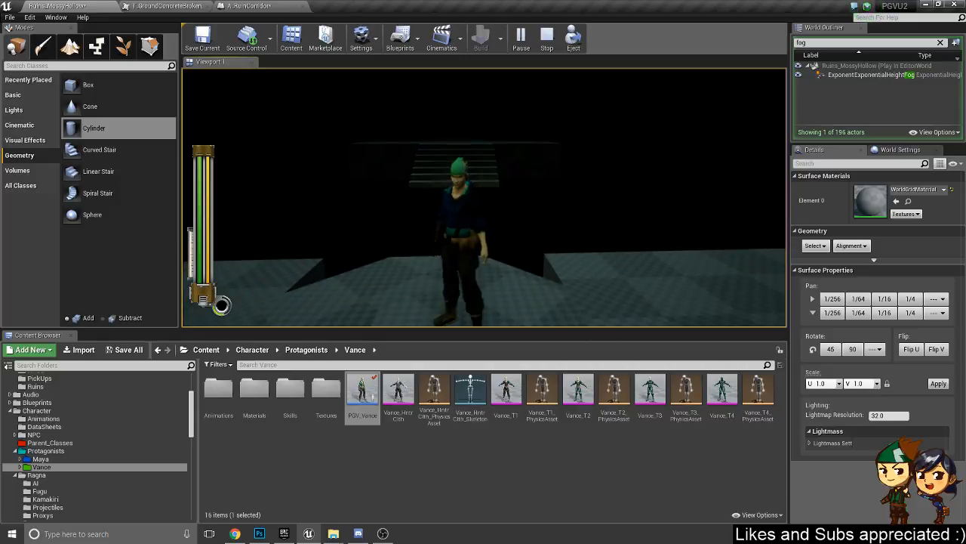
pyautogui.press('w')
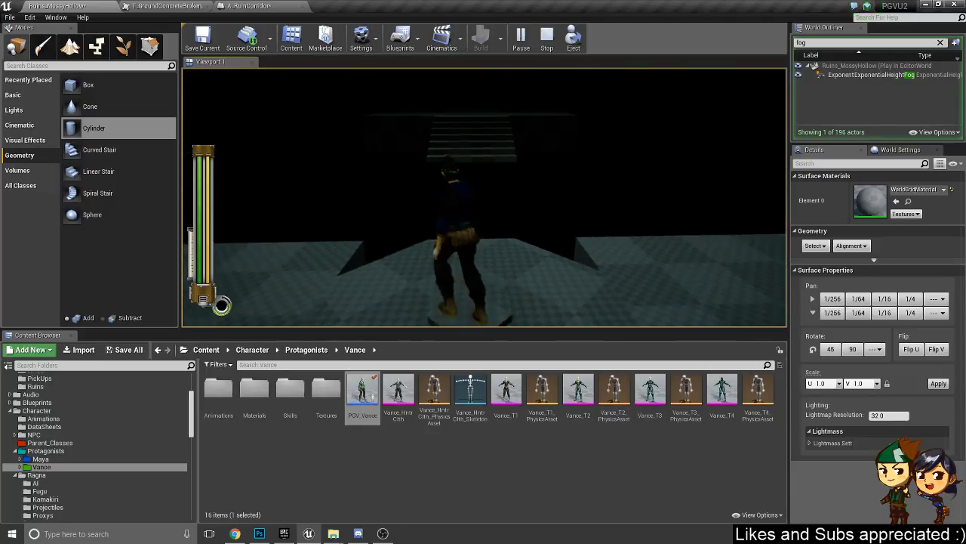
pyautogui.press('s')
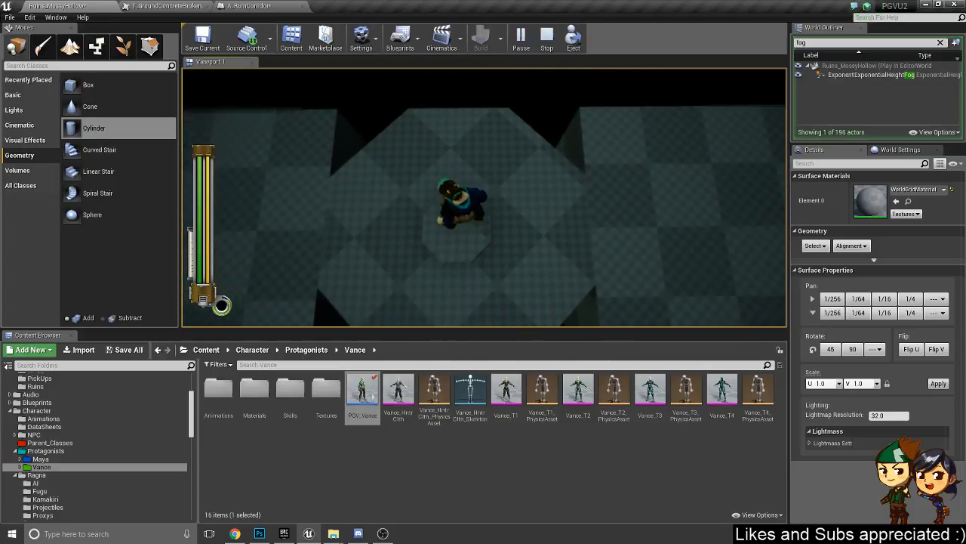
# - Run through the double doors and across the checkered room past the cyan barrier, leap off the ledge, and end the playtest
pyautogui.press('a')
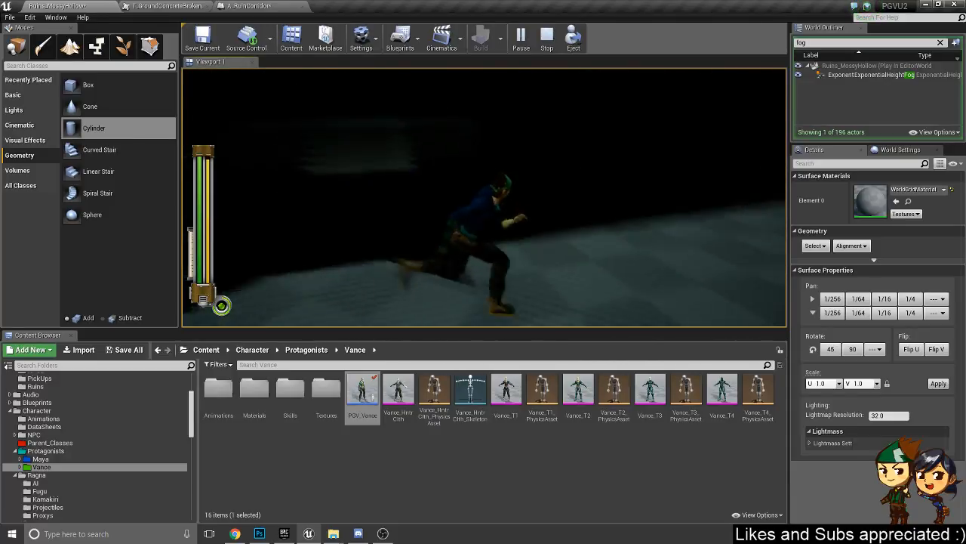
pyautogui.press('w')
pyautogui.press('e')
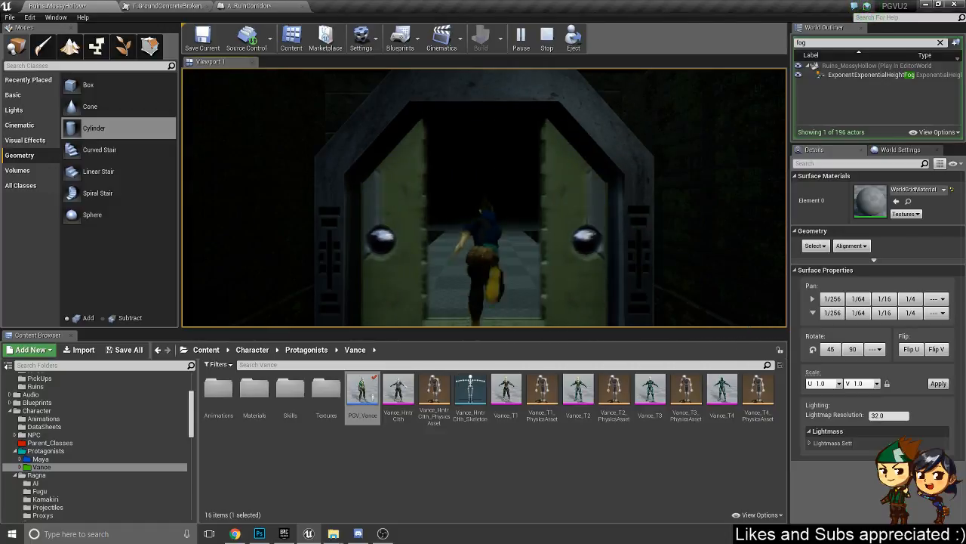
pyautogui.press('w')
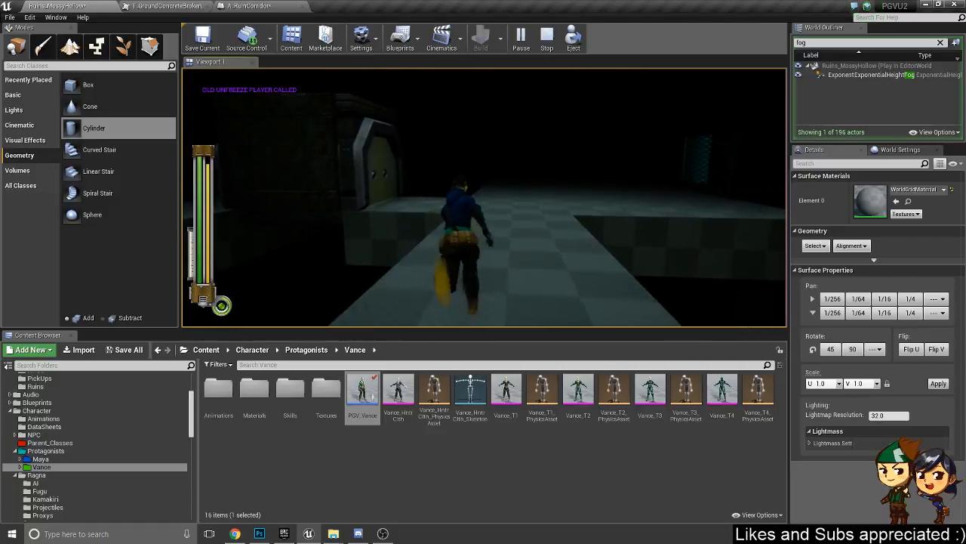
pyautogui.press('w')
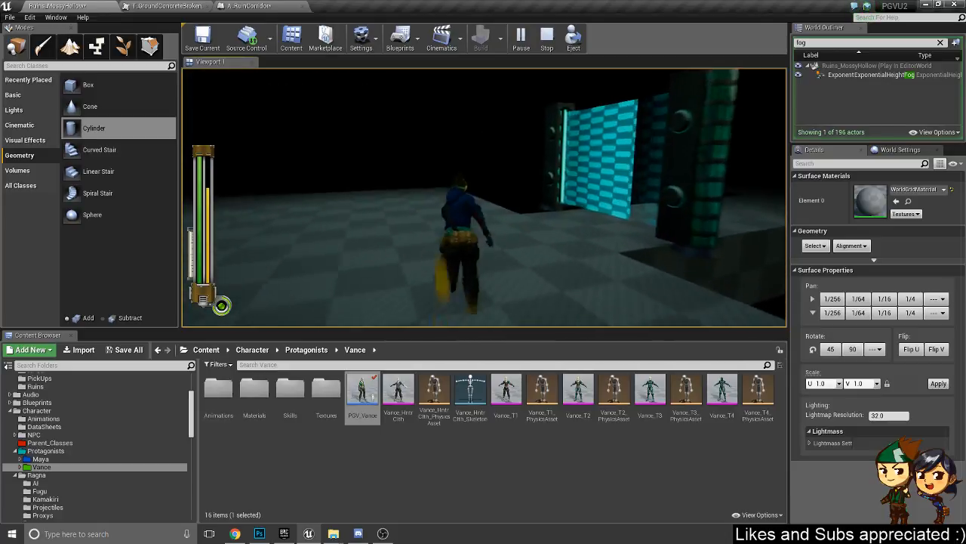
pyautogui.press('w')
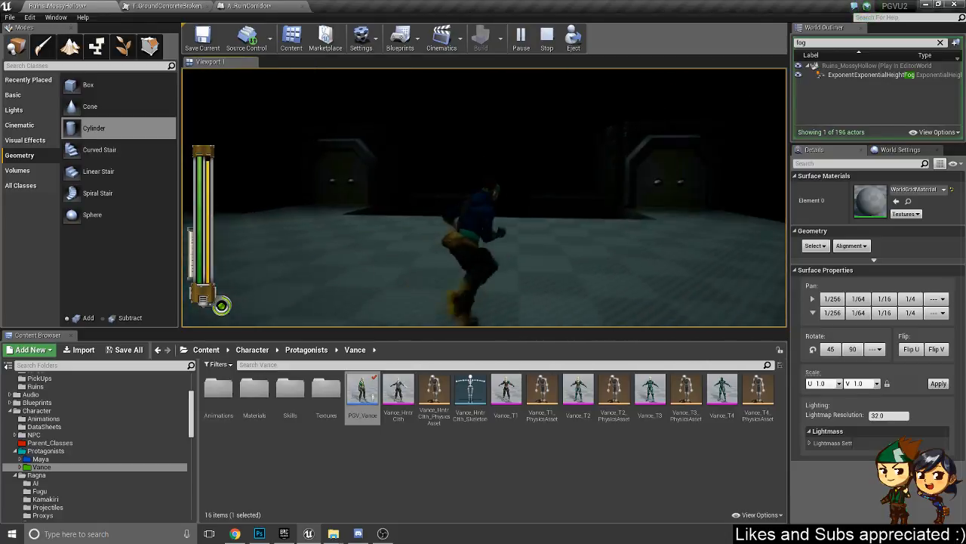
pyautogui.press('w')
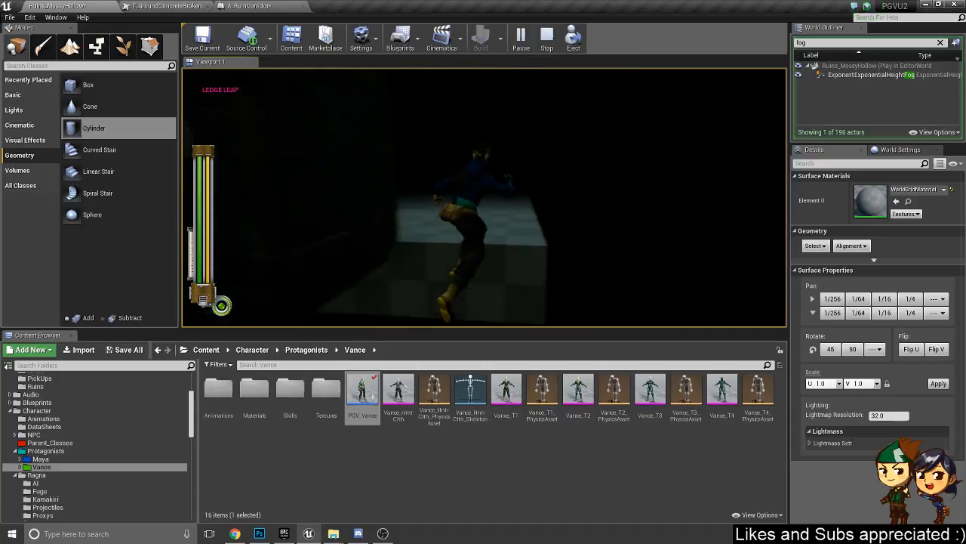
pyautogui.press('Escape')
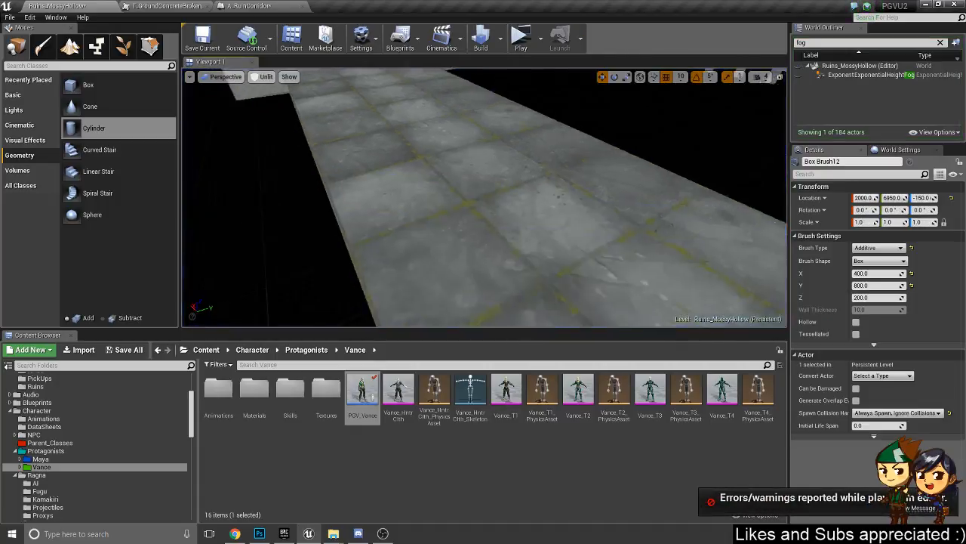
# - Inspect the level blockout from above and the large box brush floor between the cyan barrier and the ruin corridors
pyautogui.press('w')
pyautogui.moveTo(547, 211); pyautogui.dragTo(650, 209, button='right')
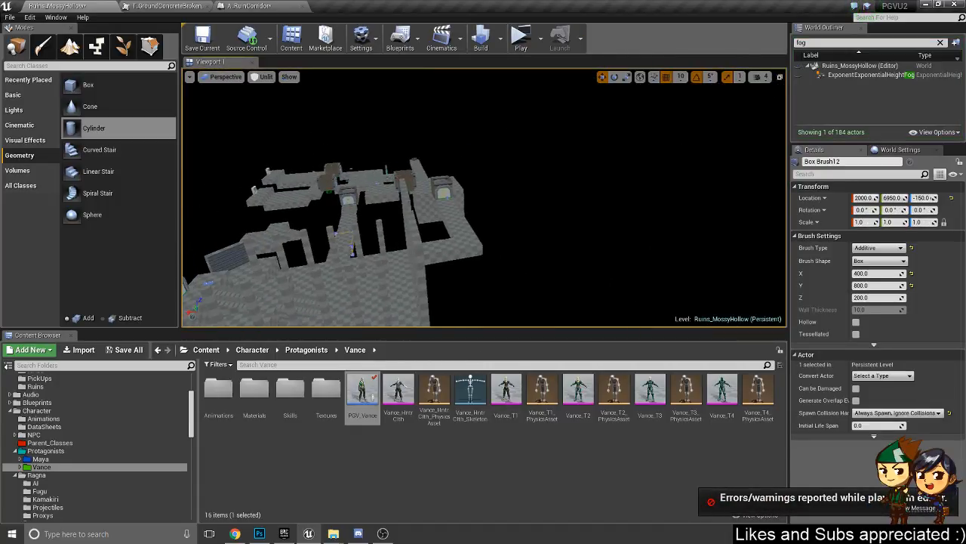
pyautogui.click(349, 181)
pyautogui.press('f')
pyautogui.moveTo(656, 209)
pyautogui.keyDown('alt'); pyautogui.mouseDown()
pyautogui.moveTo(581, 176)
pyautogui.moveTo(636, 133)
pyautogui.mouseUp(); pyautogui.keyUp('alt')
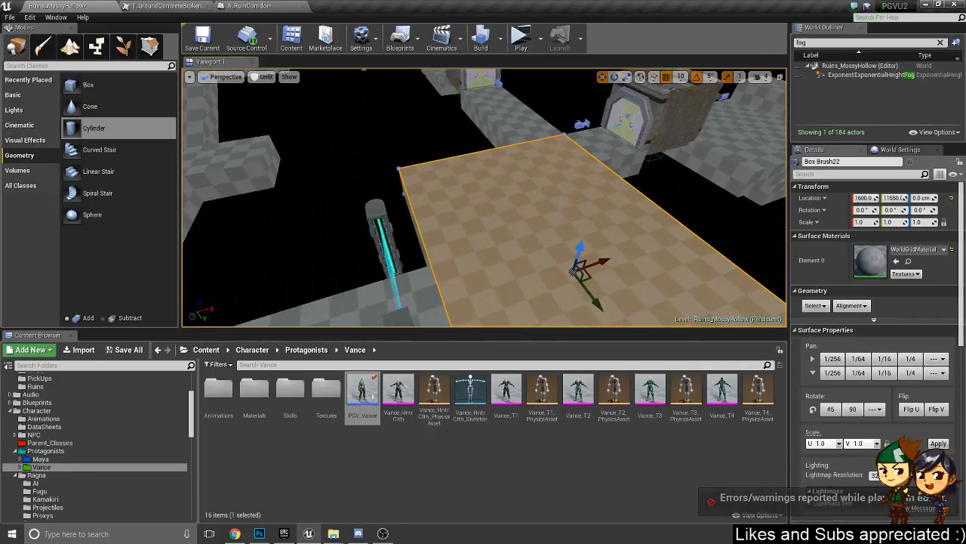
pyautogui.press('w')
pyautogui.moveTo(485, 198)
pyautogui.mouseDown(button='right')
pyautogui.moveTo(529, 181)
pyautogui.moveTo(615, 195)
pyautogui.mouseUp(button='right')
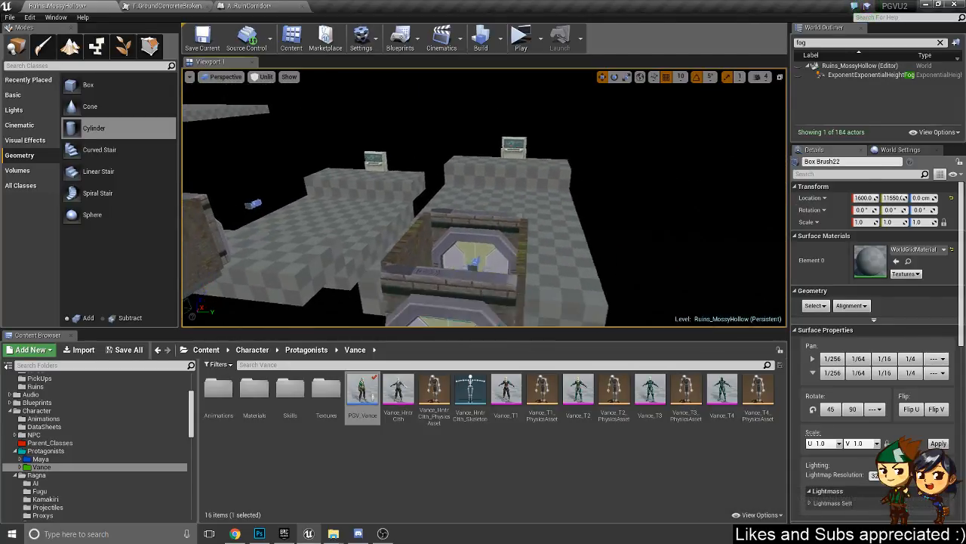
pyautogui.moveTo(430, 218)
pyautogui.mouseDown(button='right')
pyautogui.moveTo(335, 242)
pyautogui.moveTo(389, 226)
pyautogui.moveTo(420, 231)
pyautogui.moveTo(459, 263)
pyautogui.moveTo(451, 249)
pyautogui.moveTo(204, 253)
pyautogui.mouseUp(button='right')
pyautogui.press('w')
pyautogui.press('s')
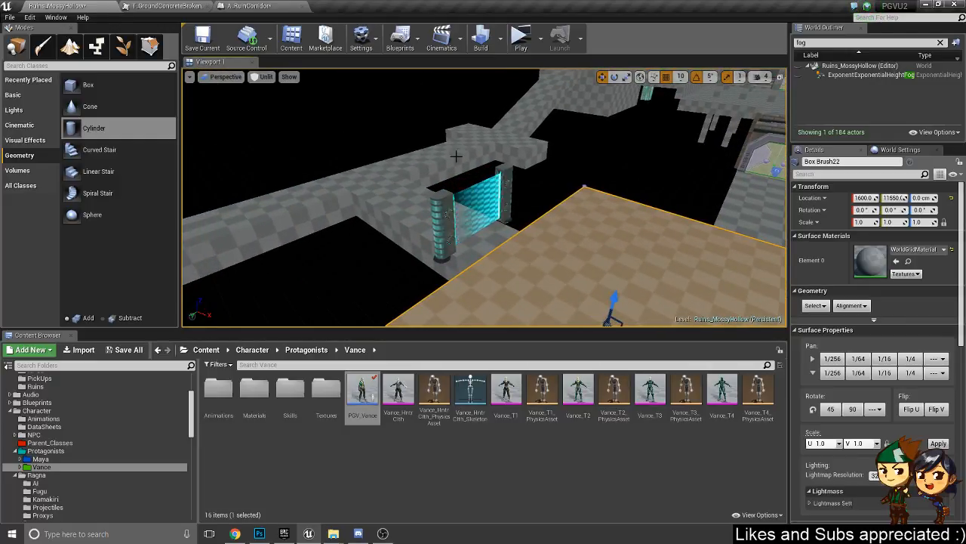
# - Examine the two raised chest ledges and the checkered floors around the ruin corridor
pyautogui.moveTo(456, 156)
pyautogui.mouseDown(button='right')
pyautogui.moveTo(540, 139)
pyautogui.moveTo(476, 141)
pyautogui.moveTo(465, 151)
pyautogui.moveTo(578, 158)
pyautogui.moveTo(539, 163)
pyautogui.mouseUp(button='right')
pyautogui.press('w')
pyautogui.press('a')
pyautogui.moveTo(475, 186)
pyautogui.mouseDown(button='right')
pyautogui.moveTo(585, 202)
pyautogui.moveTo(415, 213)
pyautogui.moveTo(502, 204)
pyautogui.moveTo(477, 200)
pyautogui.mouseUp(button='right')
pyautogui.press('w')
pyautogui.moveTo(541, 196); pyautogui.dragTo(536, 194, button='right')
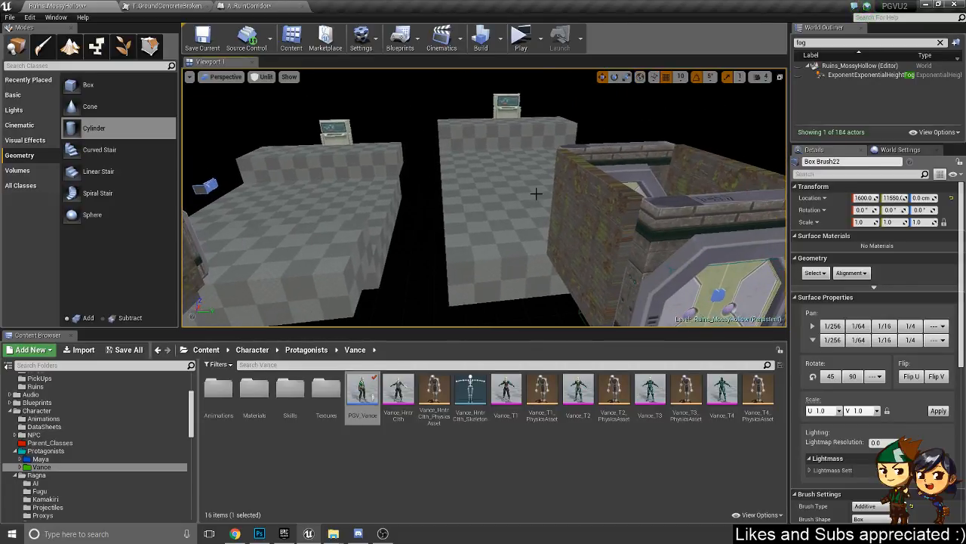
pyautogui.moveTo(604, 224)
pyautogui.mouseDown(button='right')
pyautogui.moveTo(472, 226)
pyautogui.moveTo(597, 223)
pyautogui.moveTo(642, 242)
pyautogui.moveTo(695, 243)
pyautogui.moveTo(593, 211)
pyautogui.mouseUp(button='right')
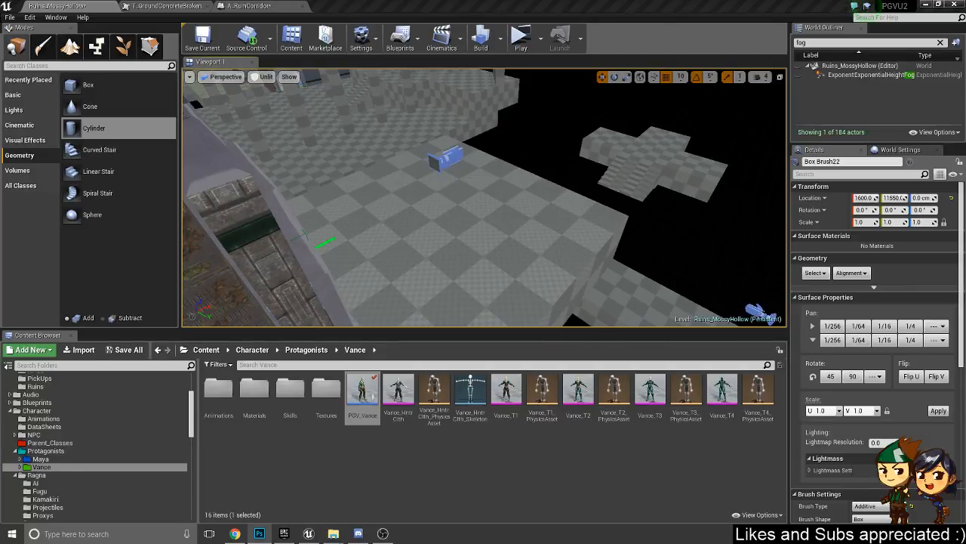
# - Set the grid snap to 50 and duplicate the 800 by 800 box platform in front of the double doors to X 1350
pyautogui.moveTo(367, 239)
pyautogui.mouseDown(button='right')
pyautogui.moveTo(407, 226)
pyautogui.moveTo(320, 249)
pyautogui.mouseUp(button='right')
pyautogui.click(370, 238)
pyautogui.keyDown('alt'); pyautogui.moveTo(321, 249); pyautogui.dragTo(192, 253); pyautogui.keyUp('alt')
pyautogui.scroll(-5, 865, 412)
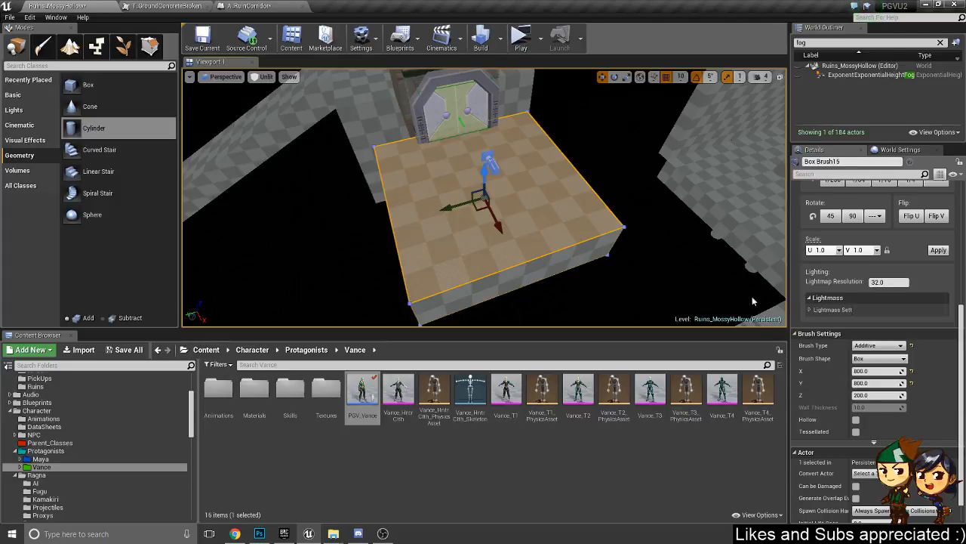
pyautogui.click(878, 383)
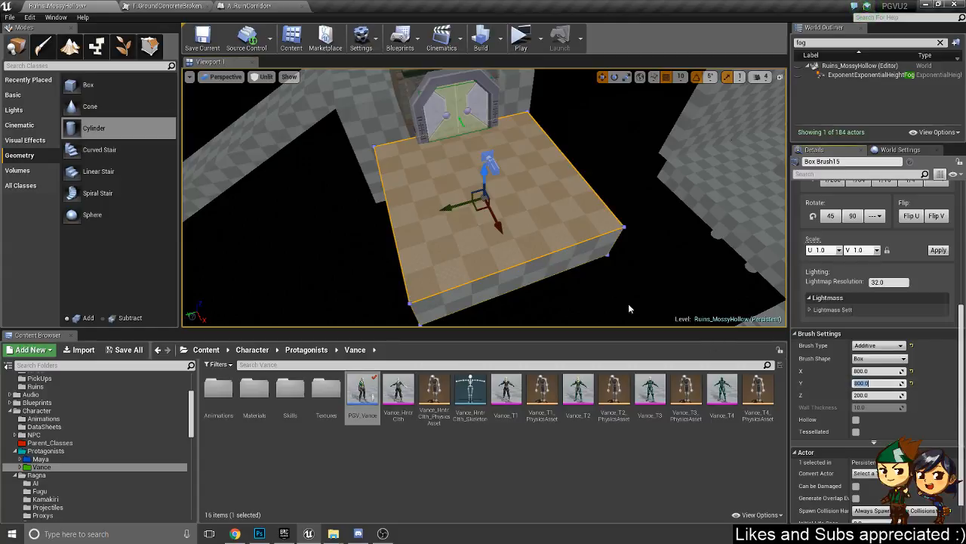
pyautogui.keyDown('alt'); pyautogui.moveTo(492, 217); pyautogui.dragTo(538, 301); pyautogui.keyUp('alt')
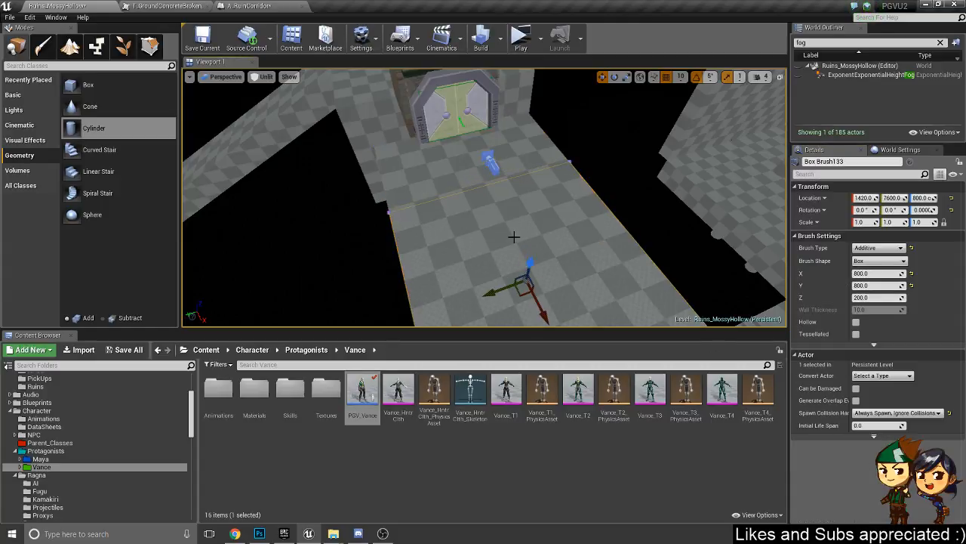
pyautogui.hotkey('ctrl', 'z')
pyautogui.click(681, 76)
pyautogui.click(687, 125)
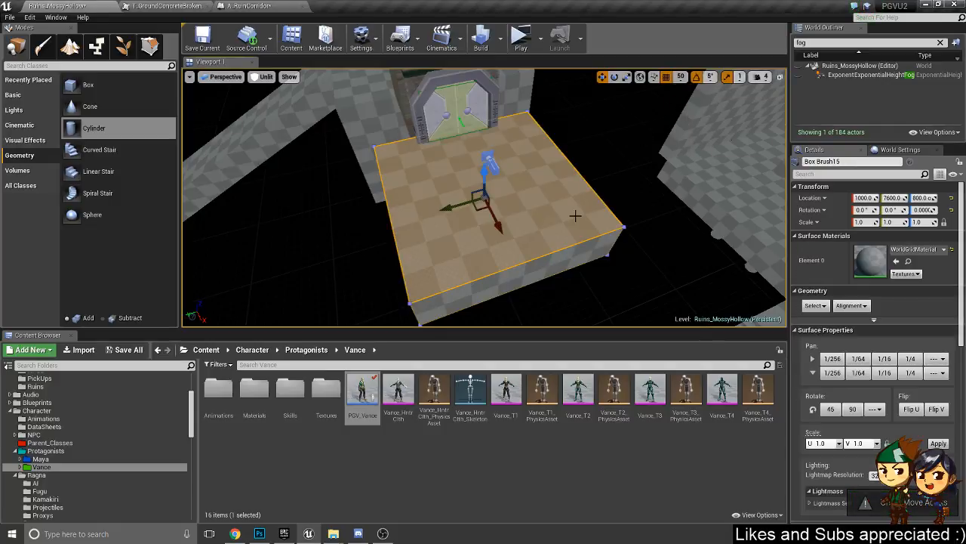
pyautogui.keyDown('alt'); pyautogui.moveTo(503, 227); pyautogui.dragTo(531, 258); pyautogui.keyUp('alt')
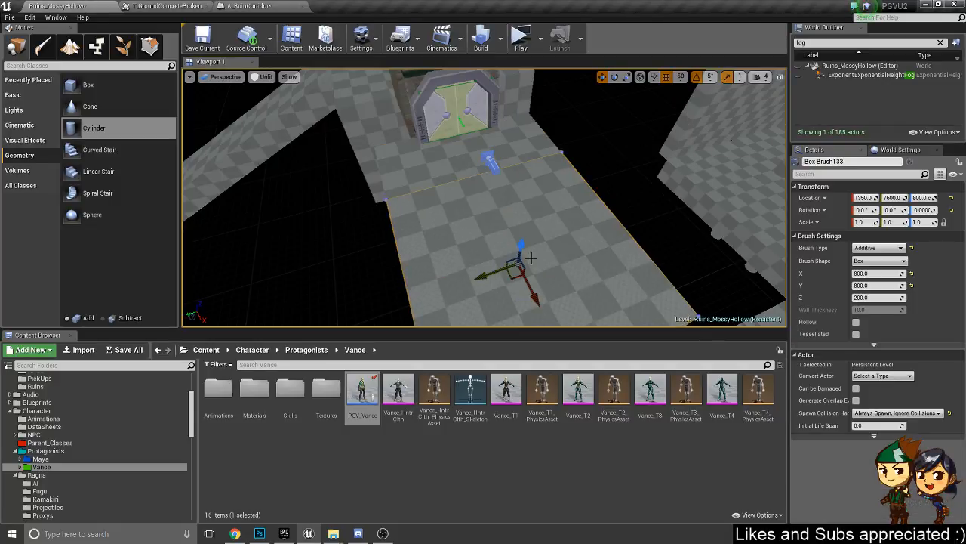
# - Resize the original box platform in front of the doors to X 400 and Y 1200
pyautogui.click(431, 162)
pyautogui.scroll(-3, 857, 443)
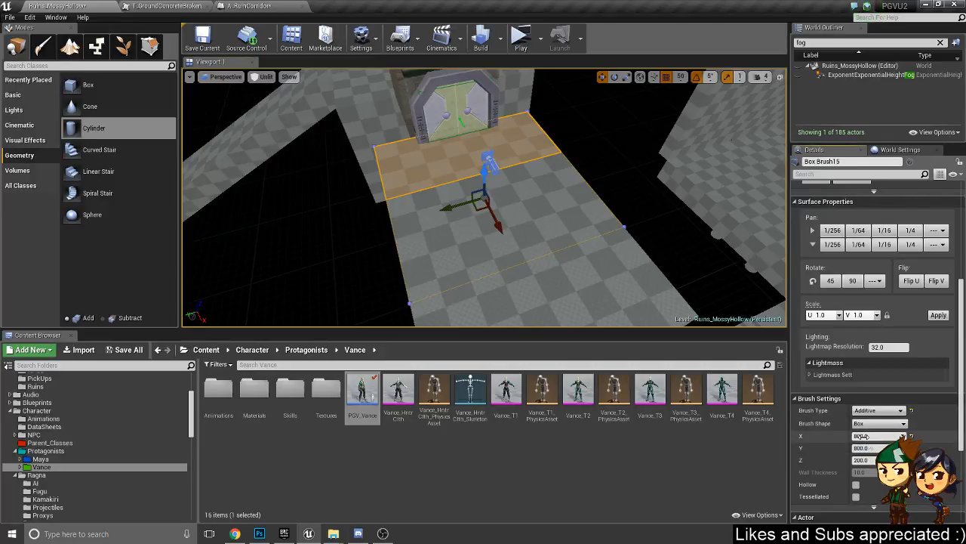
pyautogui.press('Return')
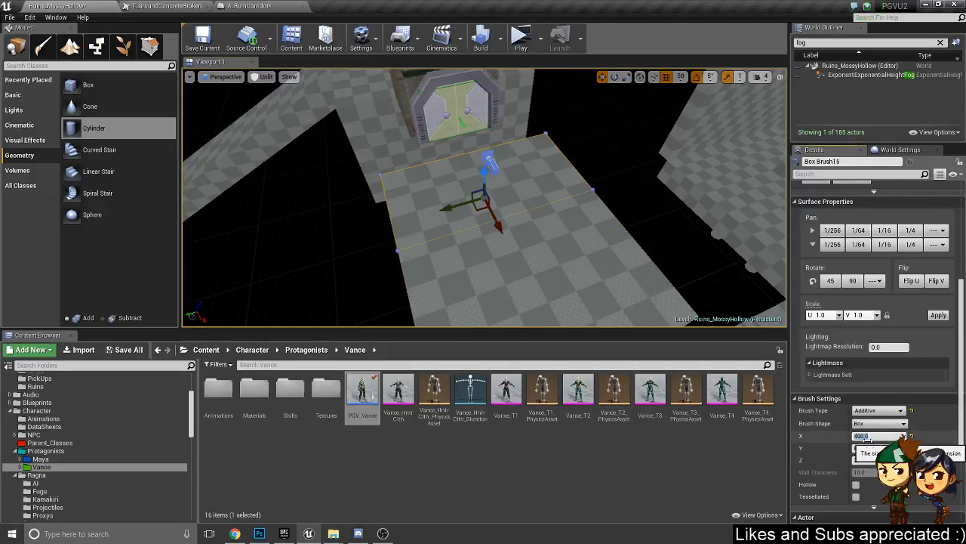
pyautogui.click(872, 451)
pyautogui.write('125')
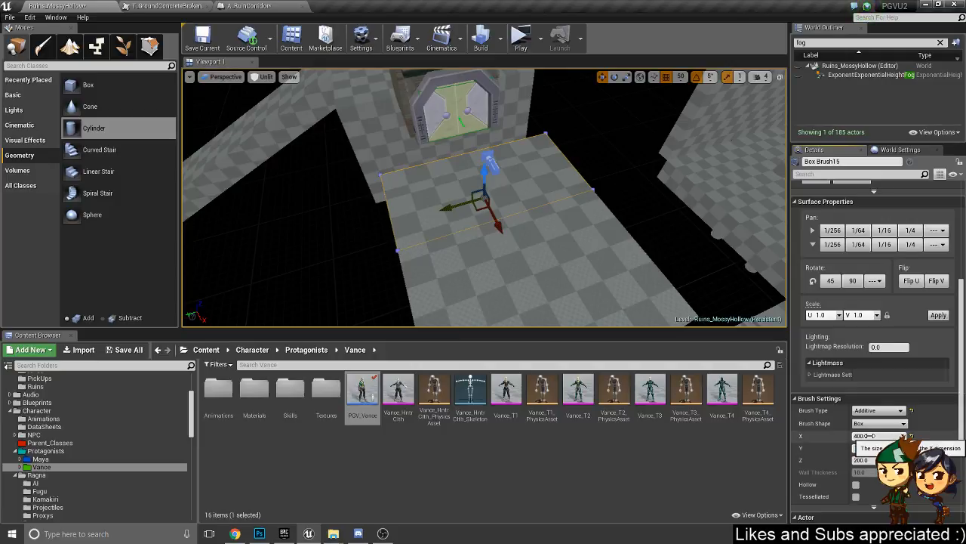
pyautogui.write('00')
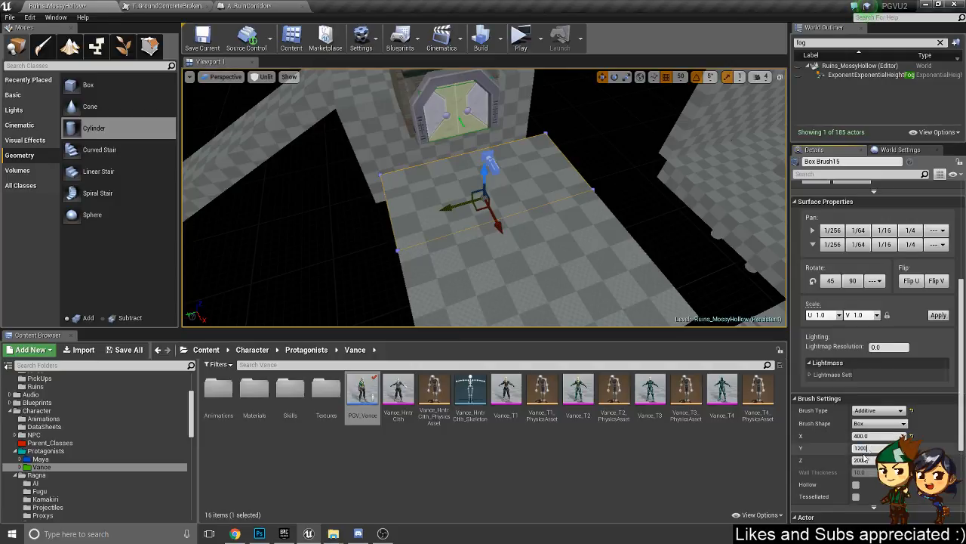
pyautogui.press('Return')
# - Set the duplicated platform's X size to 400 and move it along X toward the platform at the doors
pyautogui.moveTo(372, 238)
pyautogui.keyDown('alt'); pyautogui.mouseDown()
pyautogui.moveTo(484, 198)
pyautogui.moveTo(470, 205)
pyautogui.mouseUp(); pyautogui.keyUp('alt')
pyautogui.moveTo(612, 200)
pyautogui.keyDown('alt'); pyautogui.mouseDown()
pyautogui.moveTo(612, 174)
pyautogui.moveTo(612, 200)
pyautogui.mouseUp(); pyautogui.keyUp('alt')
pyautogui.click(592, 198)
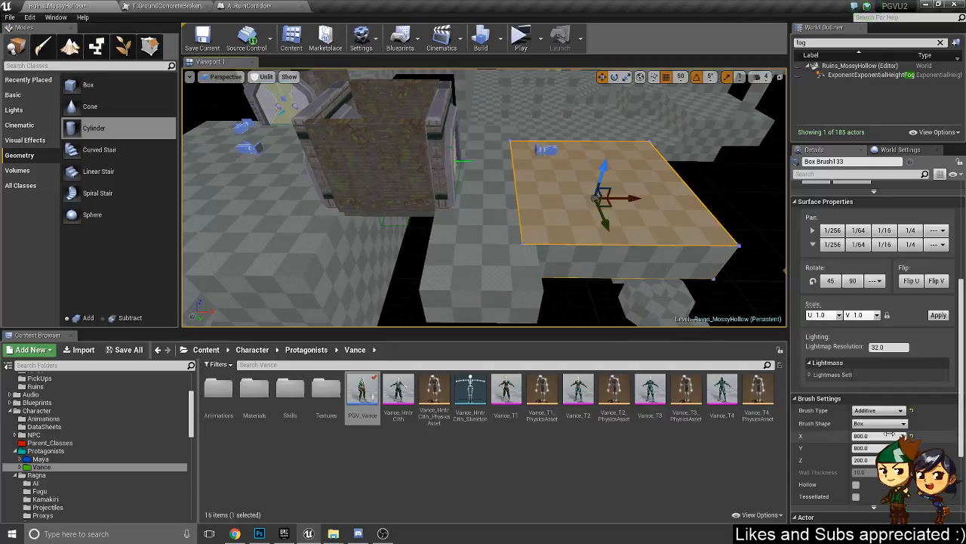
pyautogui.click(889, 436)
pyautogui.write('400')
pyautogui.press('Return')
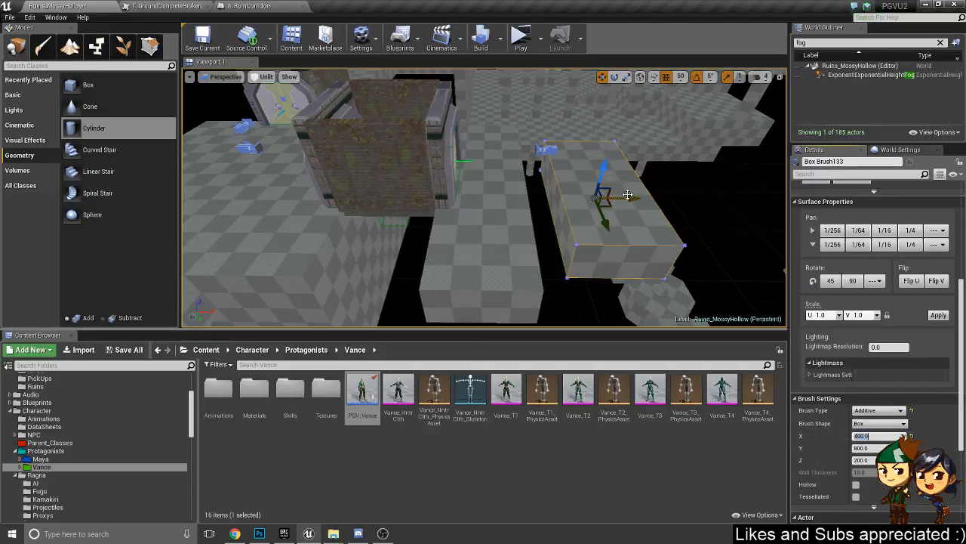
pyautogui.moveTo(628, 194); pyautogui.dragTo(593, 203)
# - Play from the resized door platform, jump down to the octagonal platform, check the surrounding stairs, and end the playtest
pyautogui.moveTo(502, 135)
pyautogui.mouseDown(button='right')
pyautogui.moveTo(472, 177)
pyautogui.moveTo(468, 163)
pyautogui.mouseUp(button='right')
pyautogui.rightClick(504, 134)
pyautogui.moveTo(540, 431)
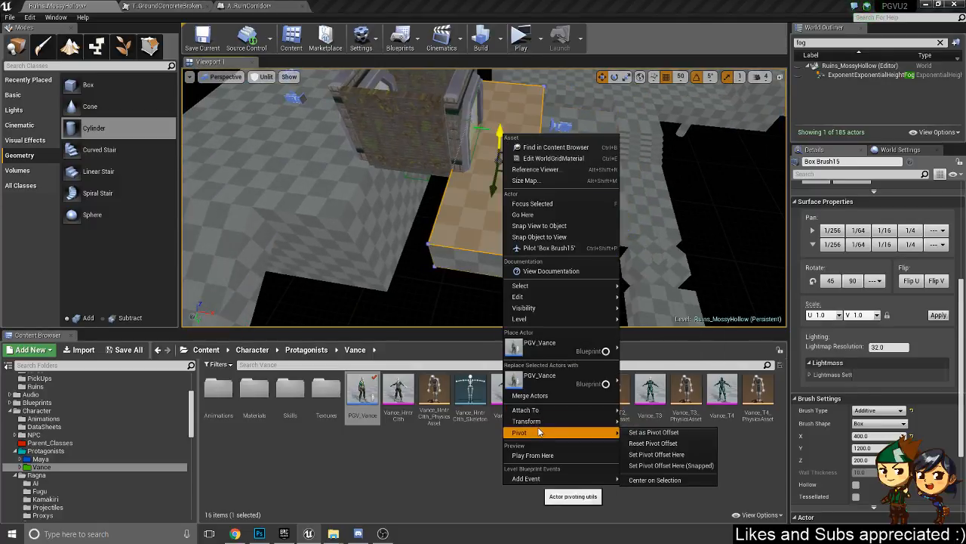
pyautogui.click(533, 456)
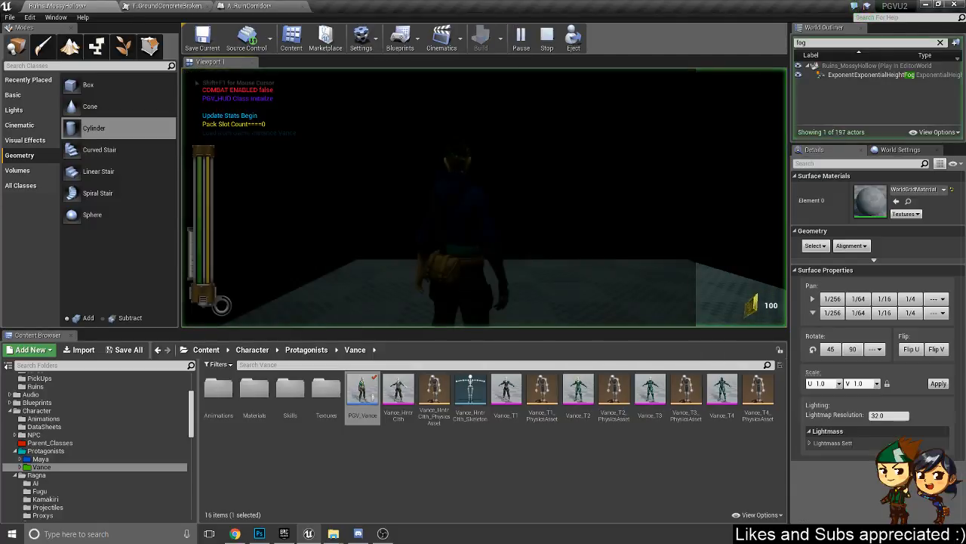
pyautogui.press('w')
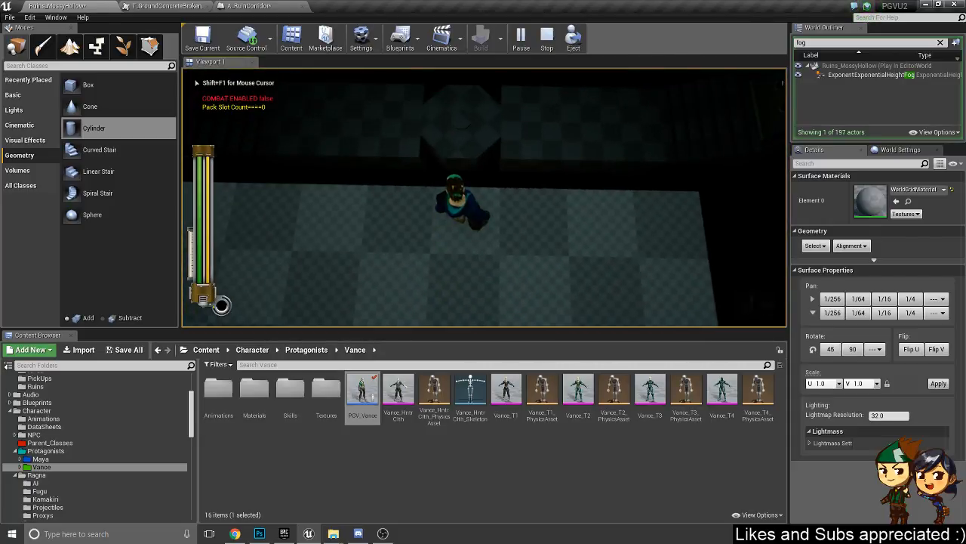
pyautogui.press('space')
pyautogui.press('w')
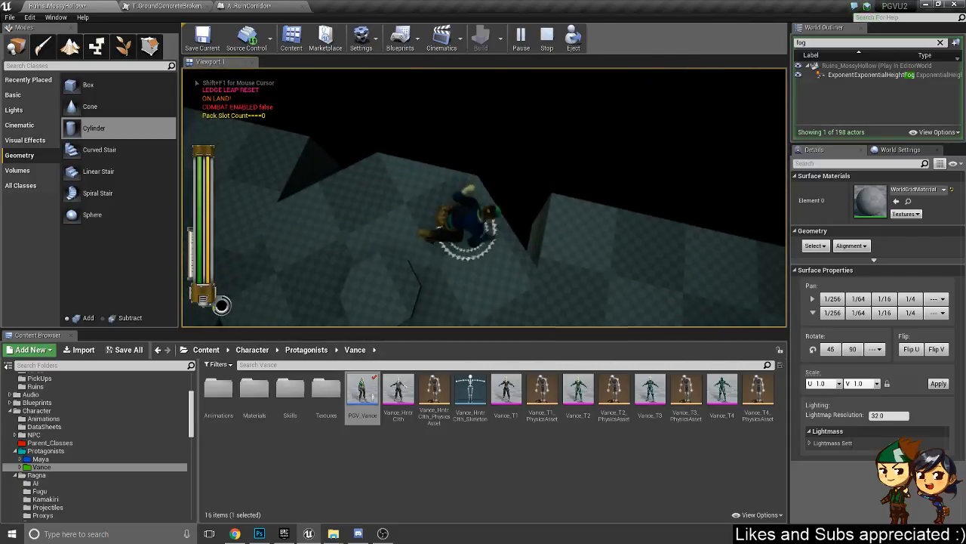
pyautogui.press('w')
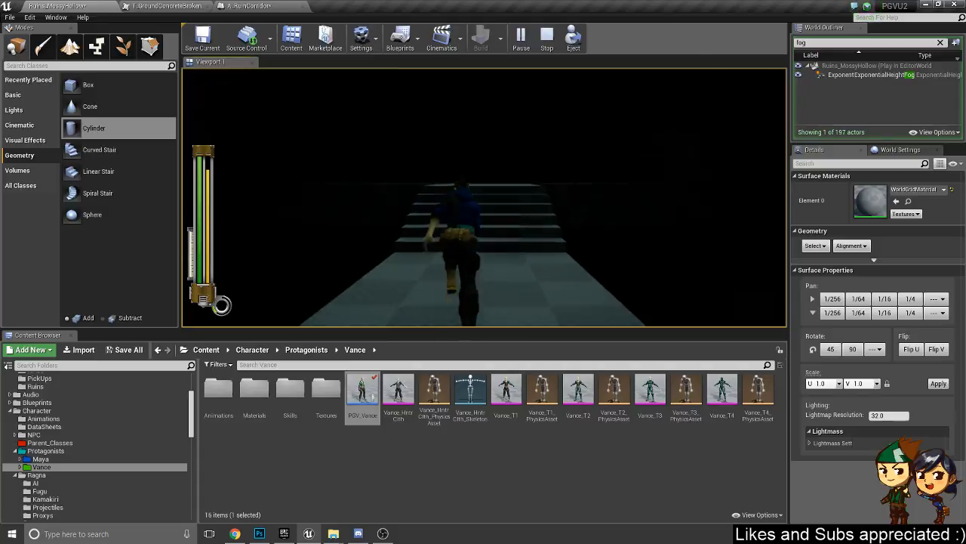
pyautogui.press('w')
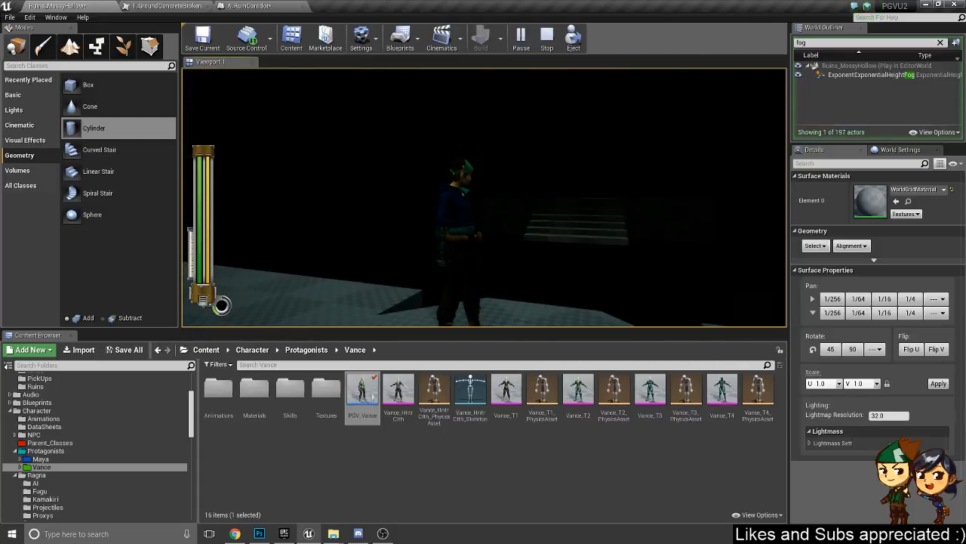
pyautogui.press('a')
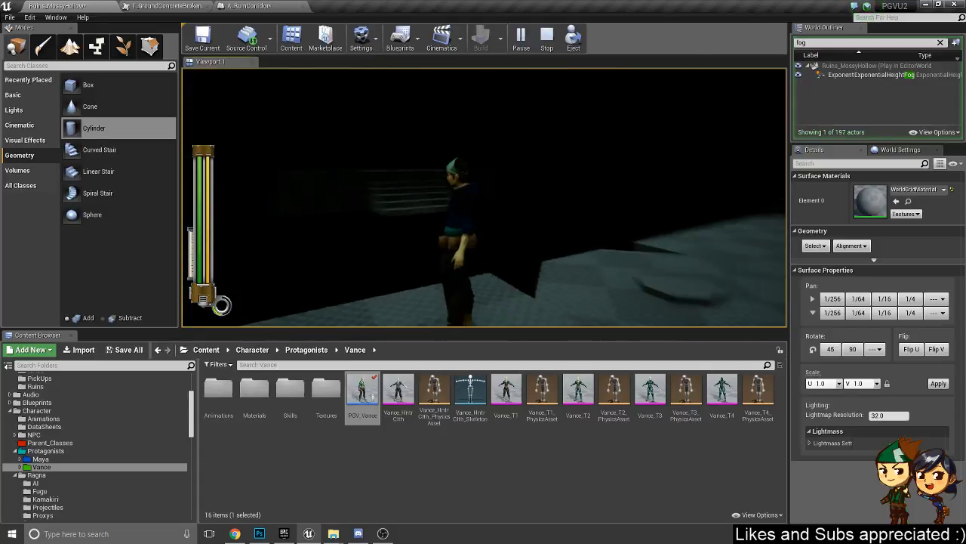
pyautogui.press('Escape')
# - Duplicate the 400 by 400 box brush at the far end of the stair platform to X 3200, Z -200, beneath the stairs
pyautogui.moveTo(484, 198); pyautogui.dragTo(528, 230, button='right')
pyautogui.click(315, 186)
pyautogui.moveTo(412, 201); pyautogui.dragTo(382, 184, button='right')
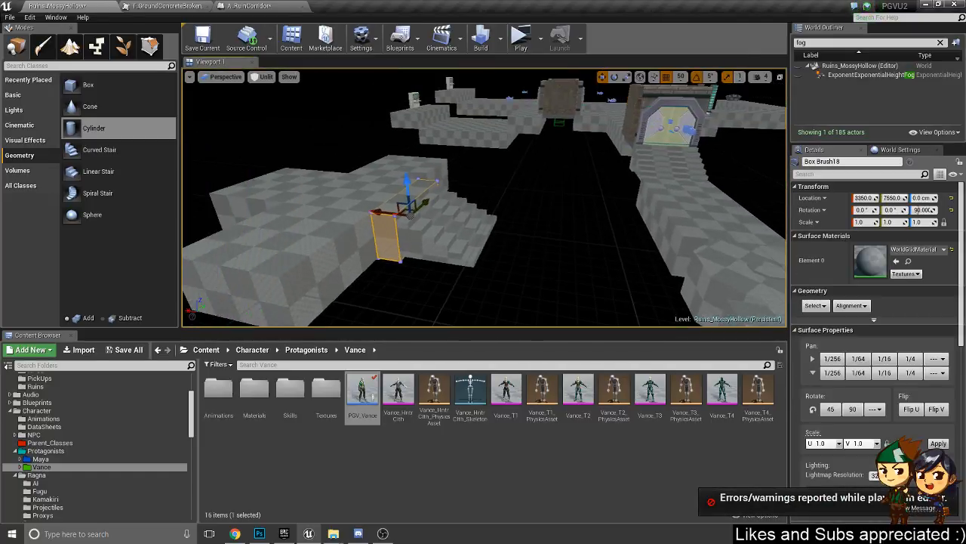
pyautogui.click(296, 172)
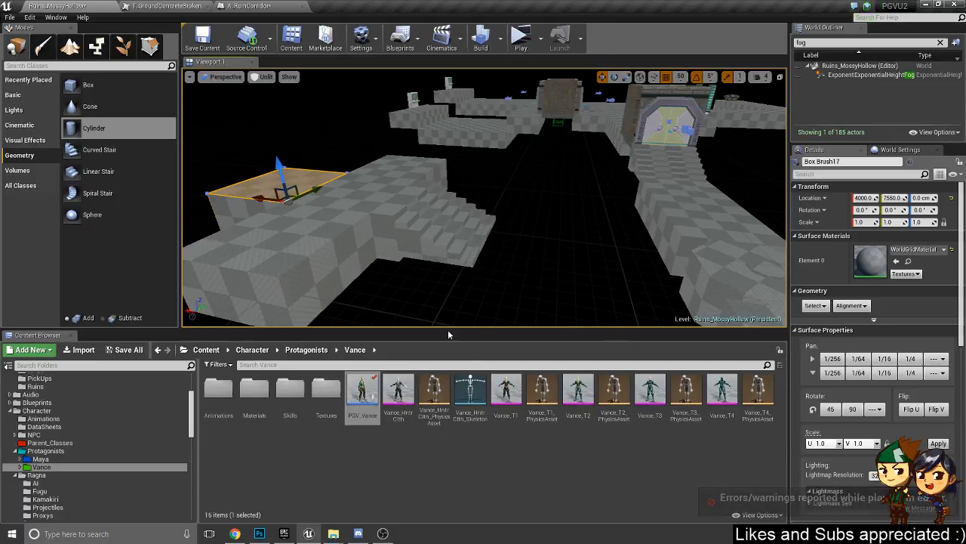
pyautogui.moveTo(469, 195)
pyautogui.mouseDown(button='right')
pyautogui.moveTo(470, 212)
pyautogui.moveTo(440, 199)
pyautogui.mouseUp(button='right')
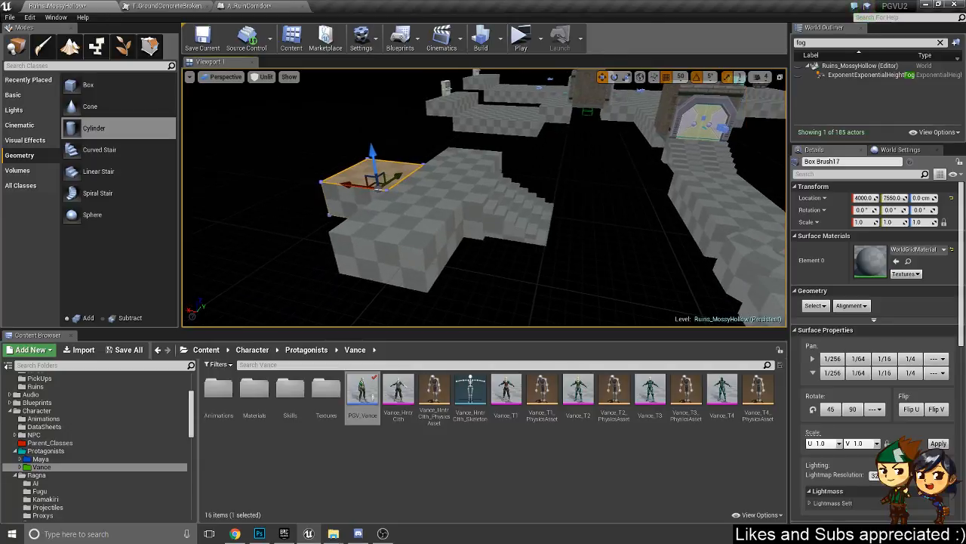
pyautogui.moveTo(376, 177)
pyautogui.keyDown('alt'); pyautogui.mouseDown()
pyautogui.moveTo(520, 255)
pyautogui.moveTo(505, 227)
pyautogui.moveTo(512, 230)
pyautogui.mouseUp(); pyautogui.keyUp('alt')
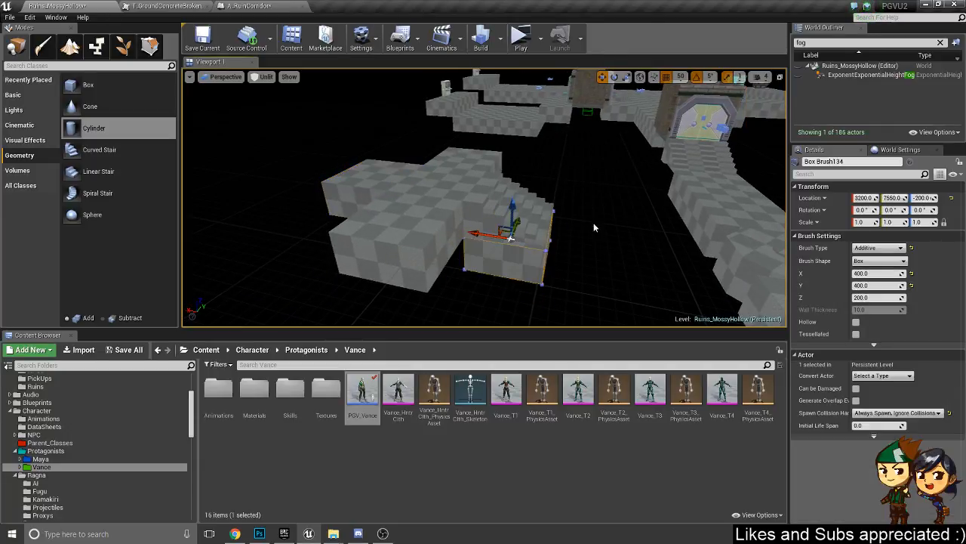
# - Set the box brush beneath the stairs to a Z size of about 1160, lower it to Z -650 and shift it to X 3250
pyautogui.moveTo(593, 226); pyautogui.dragTo(607, 231, button='right')
pyautogui.moveTo(875, 298)
pyautogui.mouseDown()
pyautogui.moveTo(913, 298)
pyautogui.moveTo(880, 297)
pyautogui.mouseUp()
pyautogui.moveTo(489, 196)
pyautogui.mouseDown()
pyautogui.moveTo(498, 287)
pyautogui.moveTo(493, 269)
pyautogui.mouseUp()
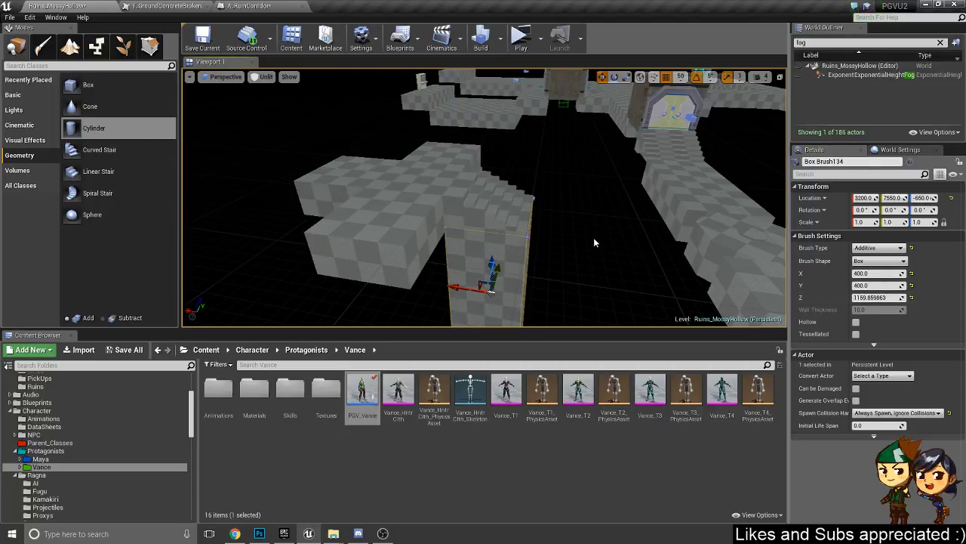
pyautogui.moveTo(593, 237)
pyautogui.keyDown('alt'); pyautogui.mouseDown()
pyautogui.moveTo(529, 227)
pyautogui.moveTo(581, 219)
pyautogui.moveTo(514, 266)
pyautogui.mouseUp(); pyautogui.keyUp('alt')
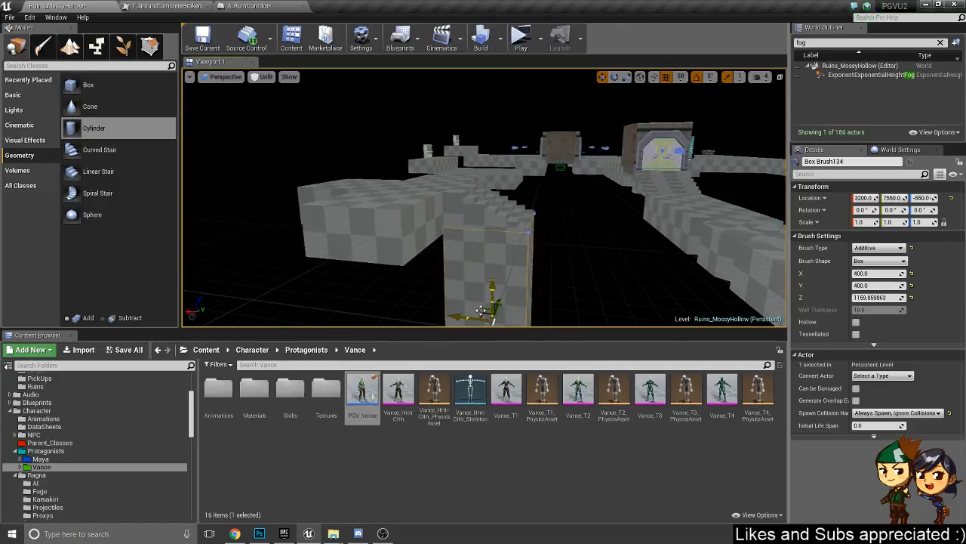
pyautogui.moveTo(474, 314); pyautogui.dragTo(473, 314)
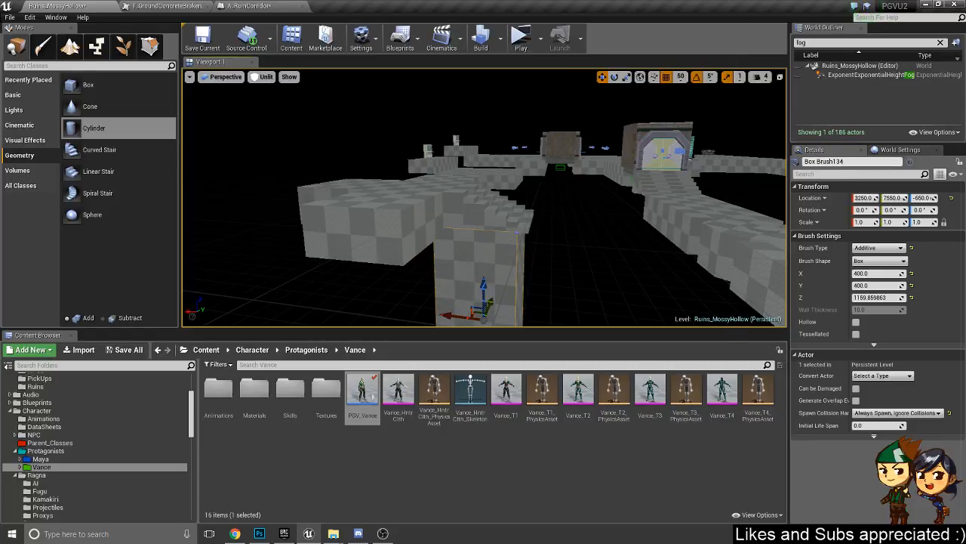
# - Play from the octagonal platform, look over the surrounding stairs and the new pillar, and run through the double doors beyond
pyautogui.rightClick(723, 252)
pyautogui.moveTo(733, 413)
pyautogui.click(753, 494)
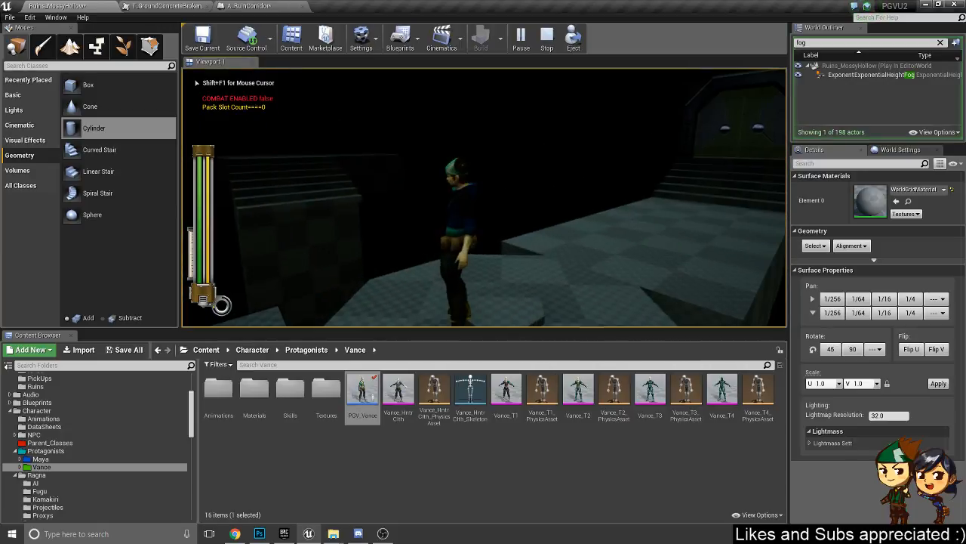
pyautogui.press('w')
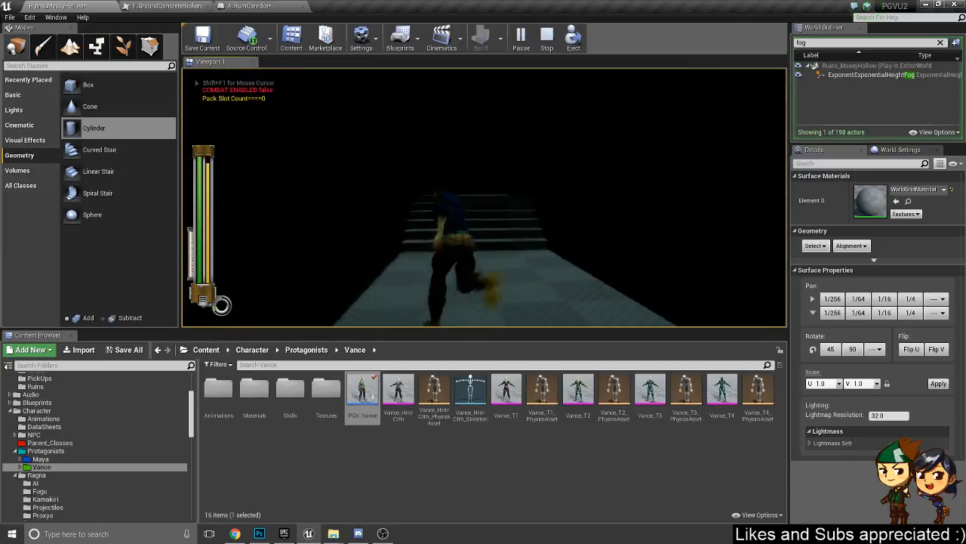
pyautogui.press('d')
pyautogui.press('d')
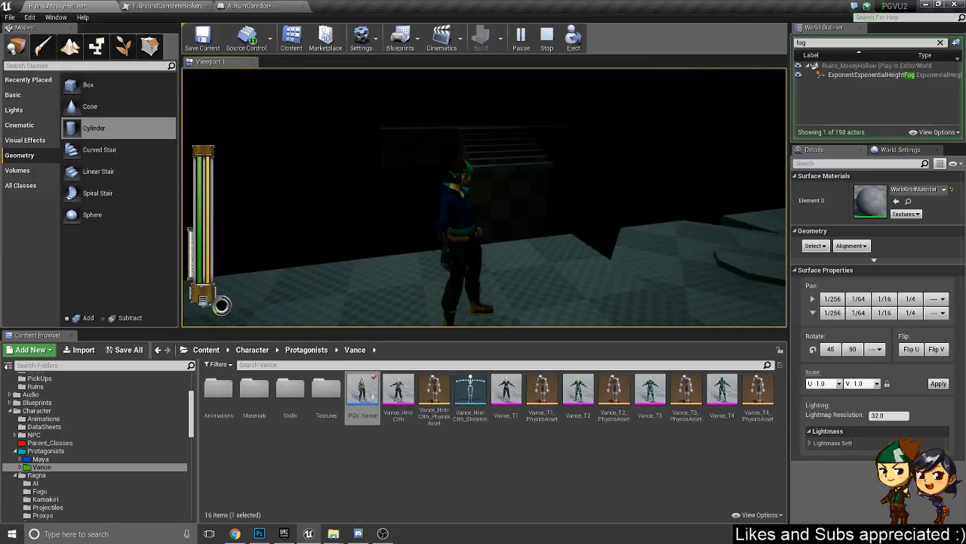
pyautogui.press('w')
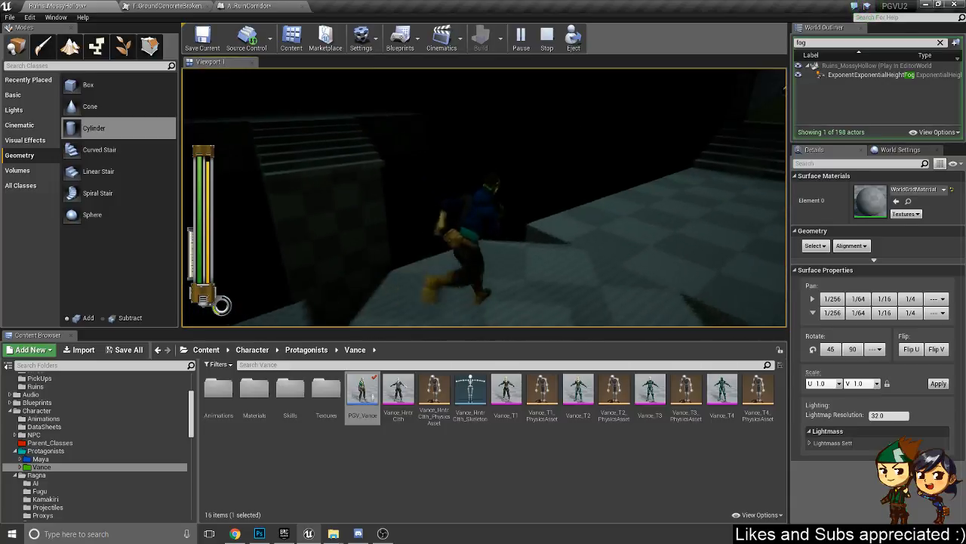
pyautogui.press('w')
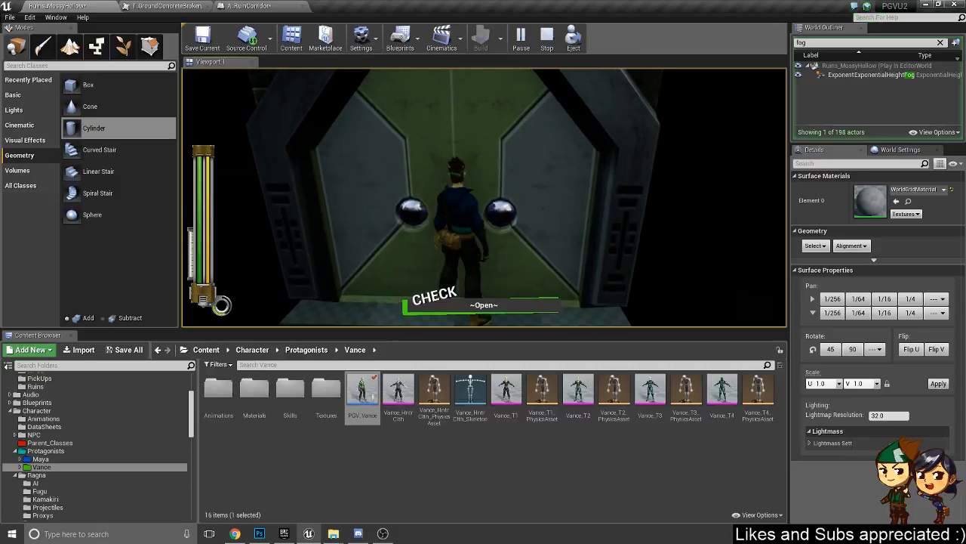
pyautogui.press('e')
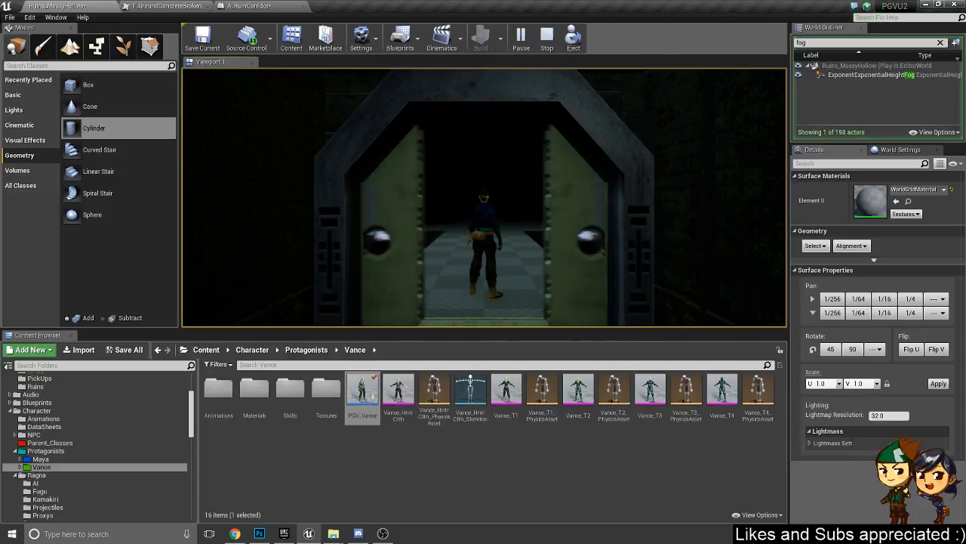
pyautogui.press('w')
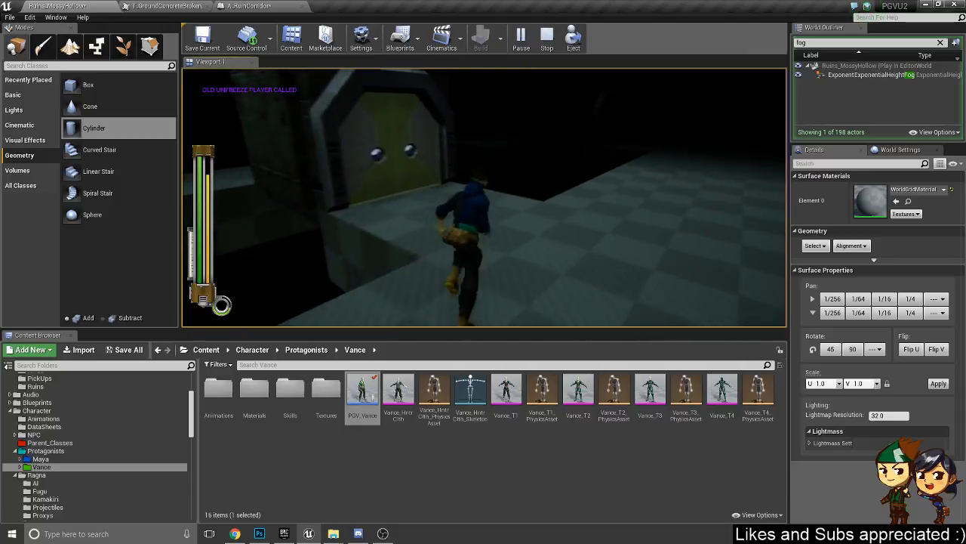
pyautogui.press('w')
pyautogui.press('e')
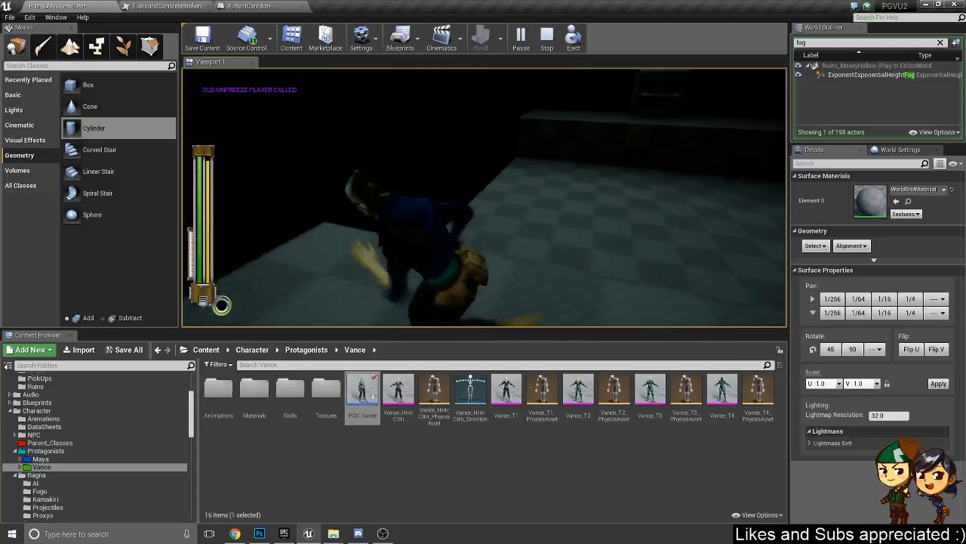
# - Run around the sunken checkered floor below the console, check the surrounding ledge walls, and end the playtest
pyautogui.press('w')
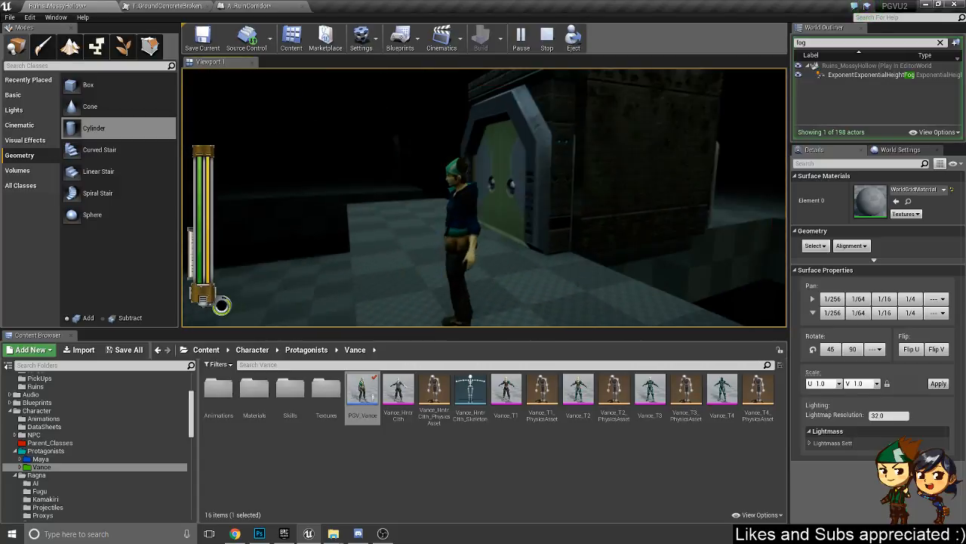
pyautogui.press('w')
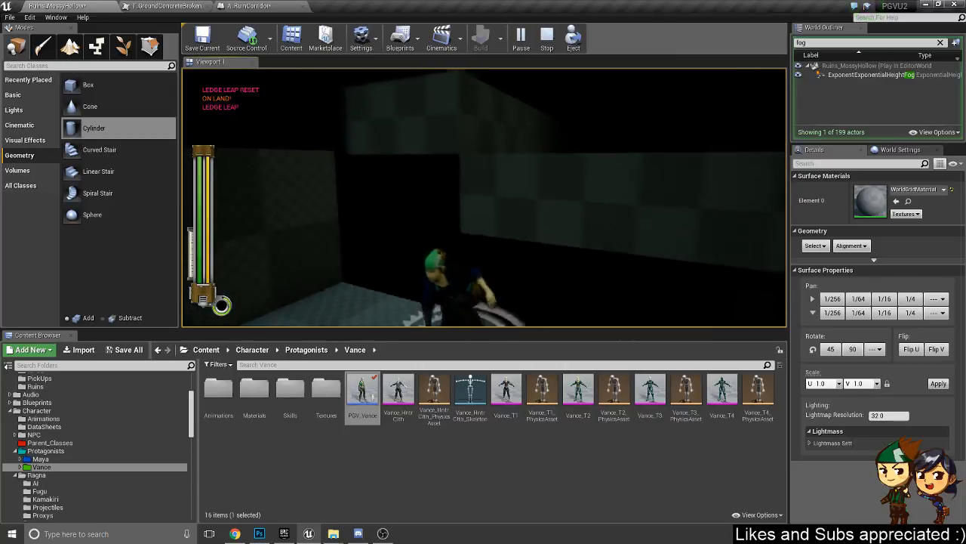
pyautogui.press('s')
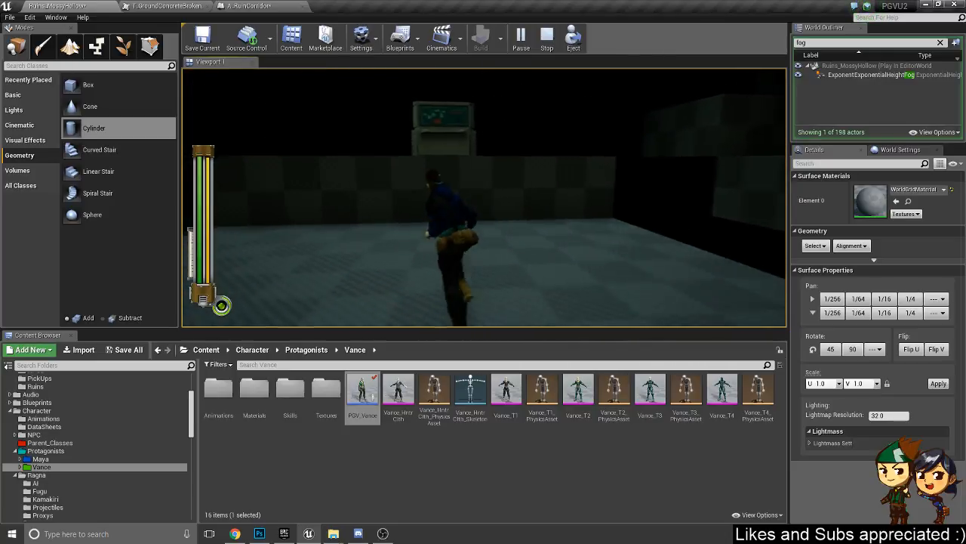
pyautogui.press('d')
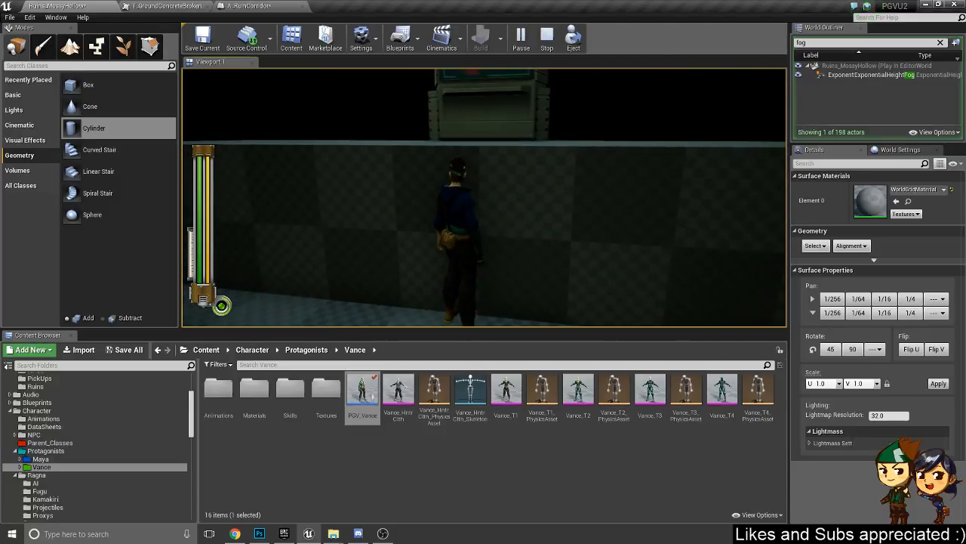
pyautogui.press('a')
pyautogui.press('d')
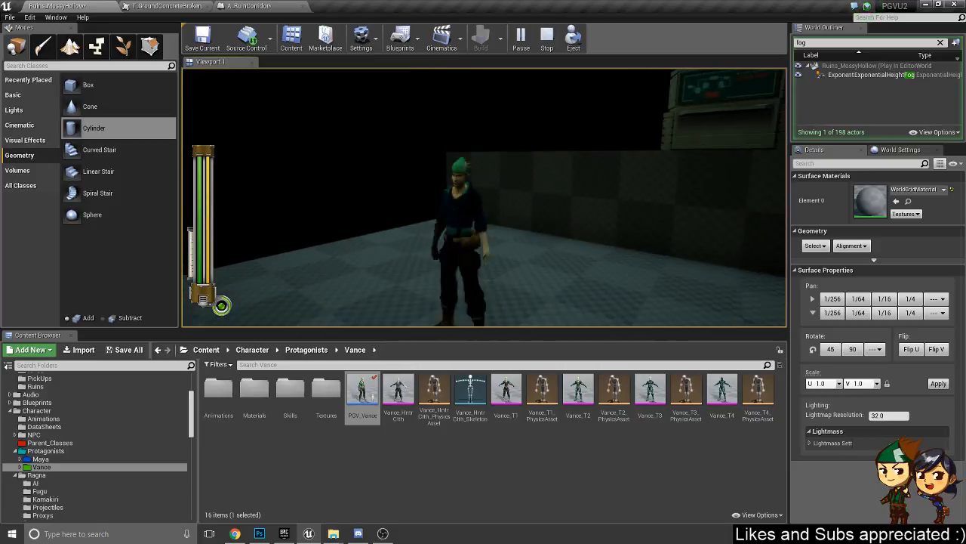
pyautogui.press('a')
pyautogui.press('d')
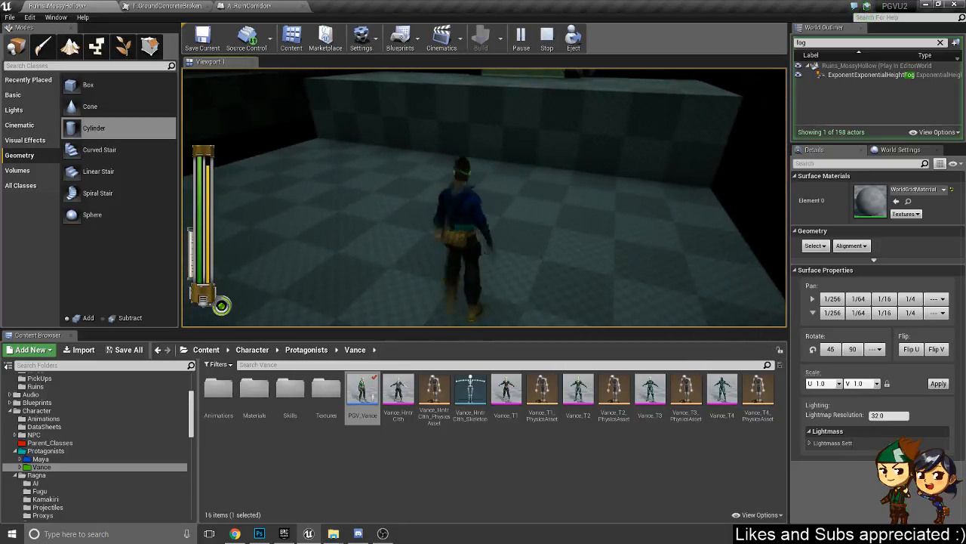
pyautogui.press('w')
pyautogui.press('a')
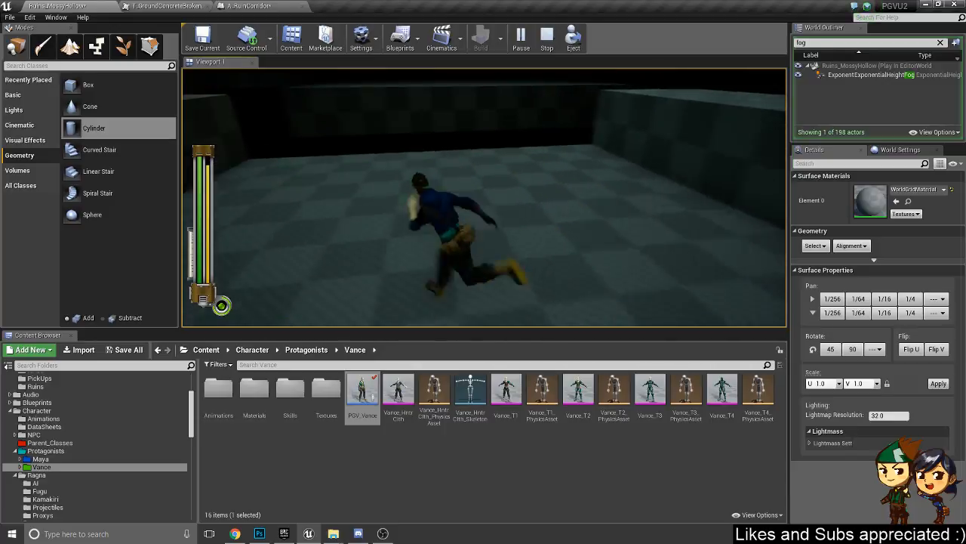
pyautogui.press('d')
pyautogui.press('a')
pyautogui.press('d')
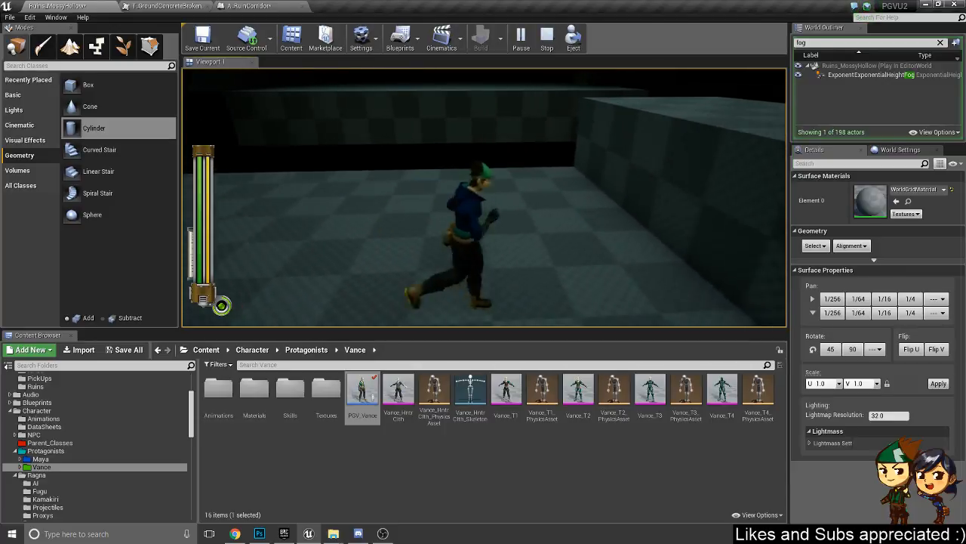
pyautogui.press('w')
pyautogui.press('w')
pyautogui.press('d')
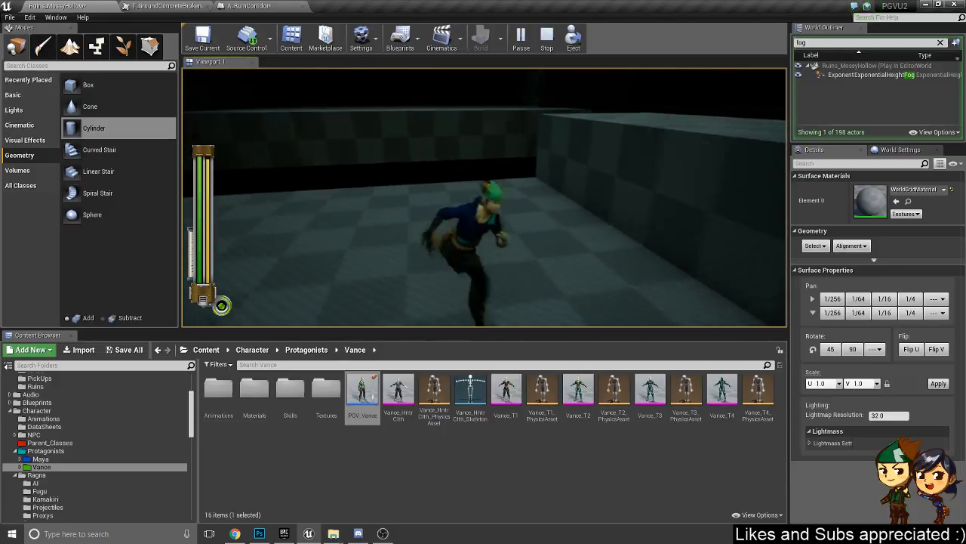
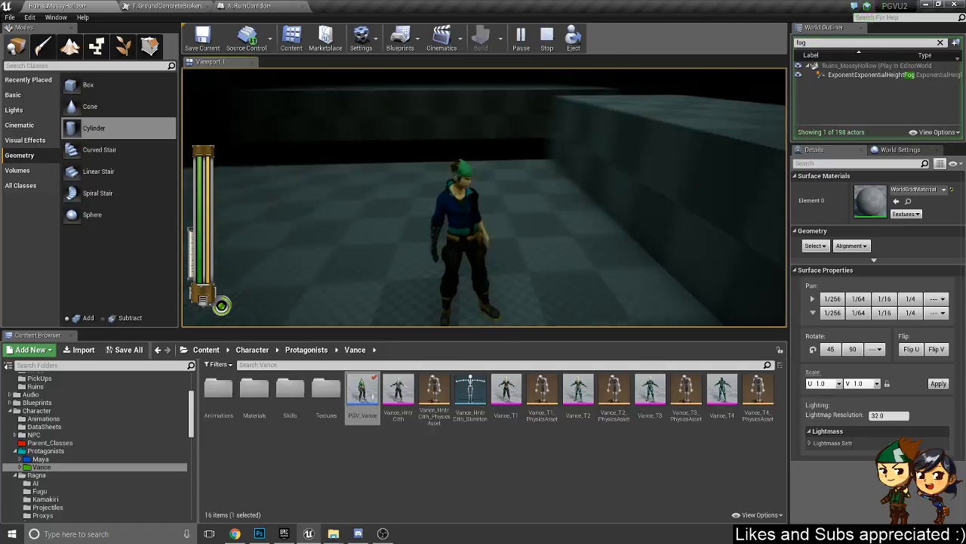
pyautogui.press('Escape')
# - Playtest the level from its start, run through the double doors into the corridor, and end the session
pyautogui.moveTo(527, 250); pyautogui.dragTo(446, 198, button='right')
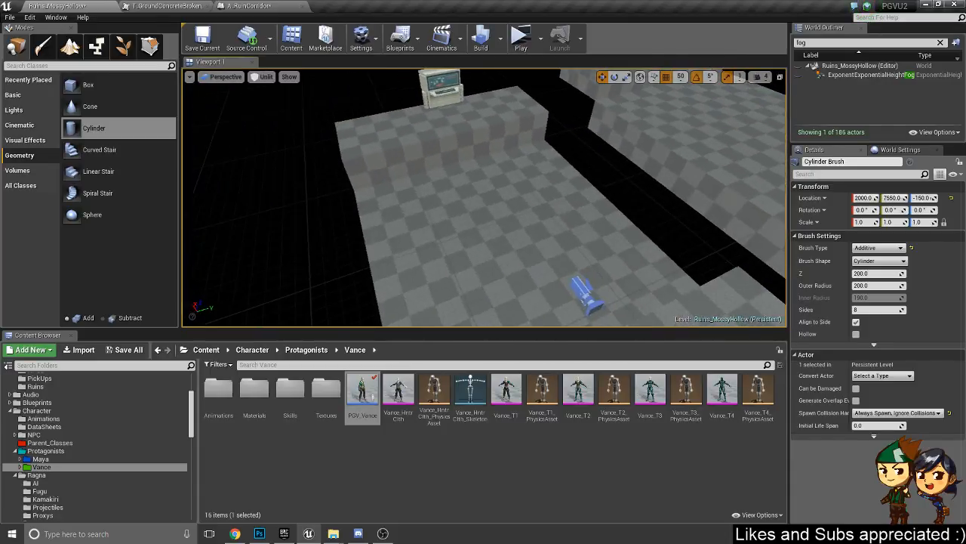
pyautogui.click(519, 36)
pyautogui.press('w')
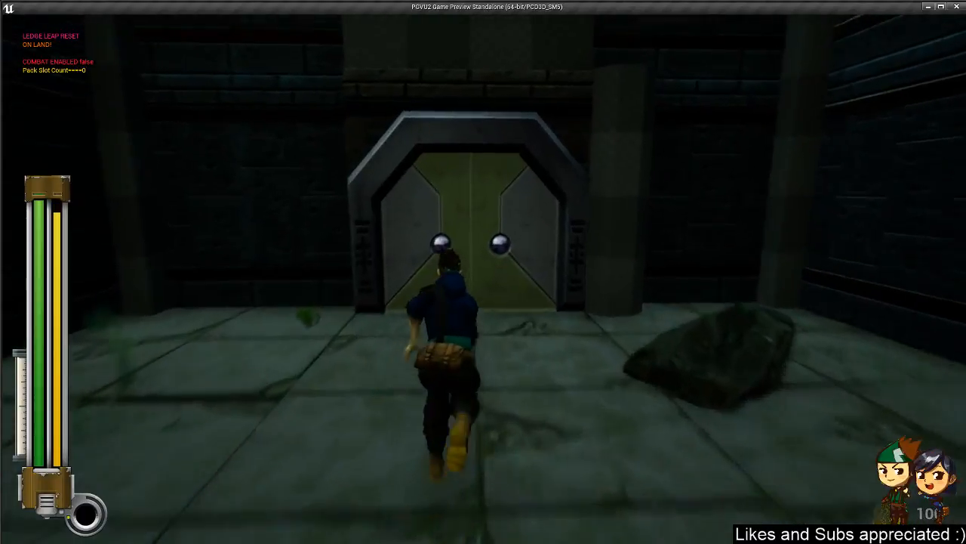
pyautogui.press('w')
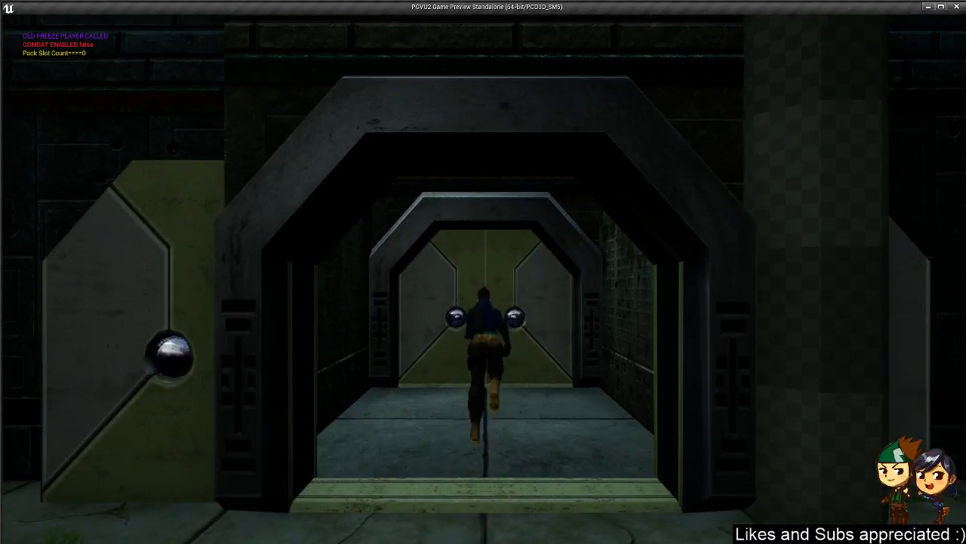
pyautogui.press('w')
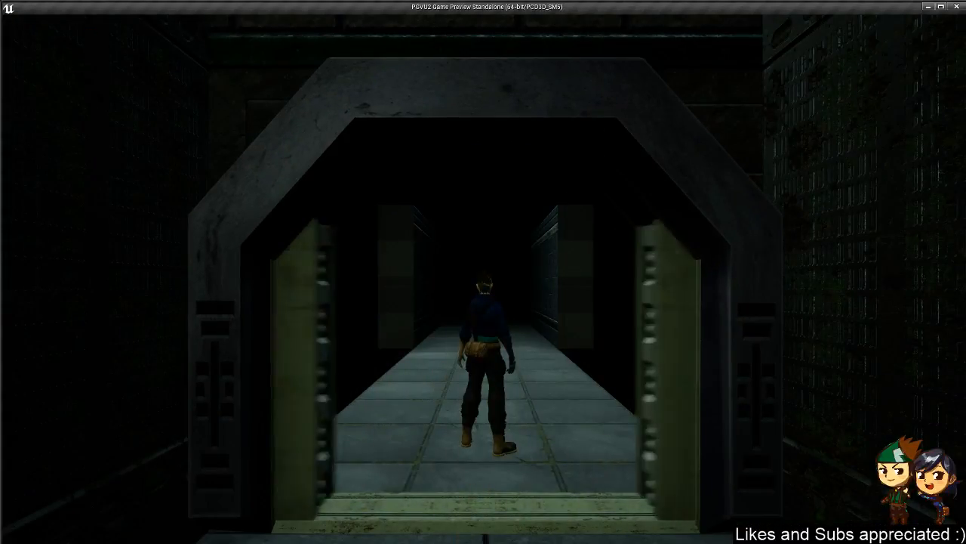
pyautogui.press('w')
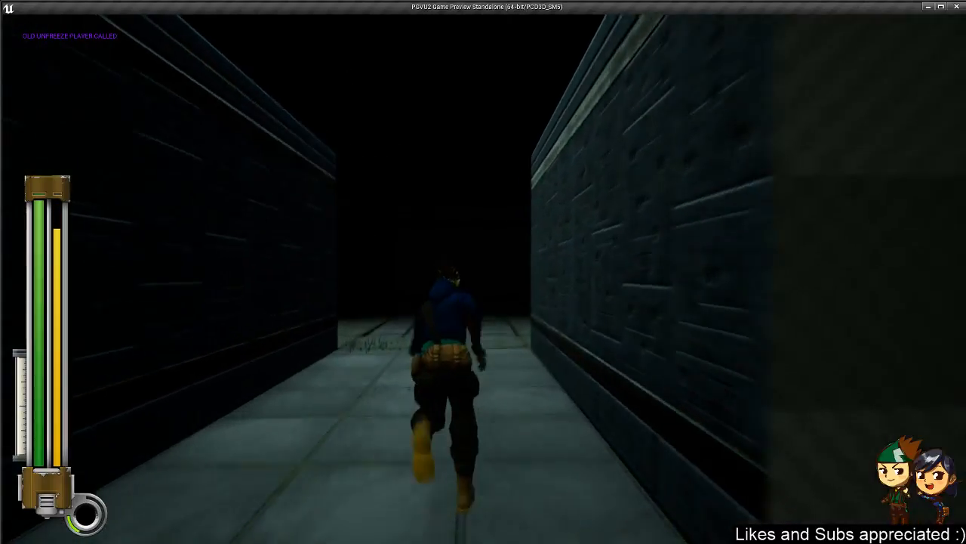
pyautogui.press('Escape')
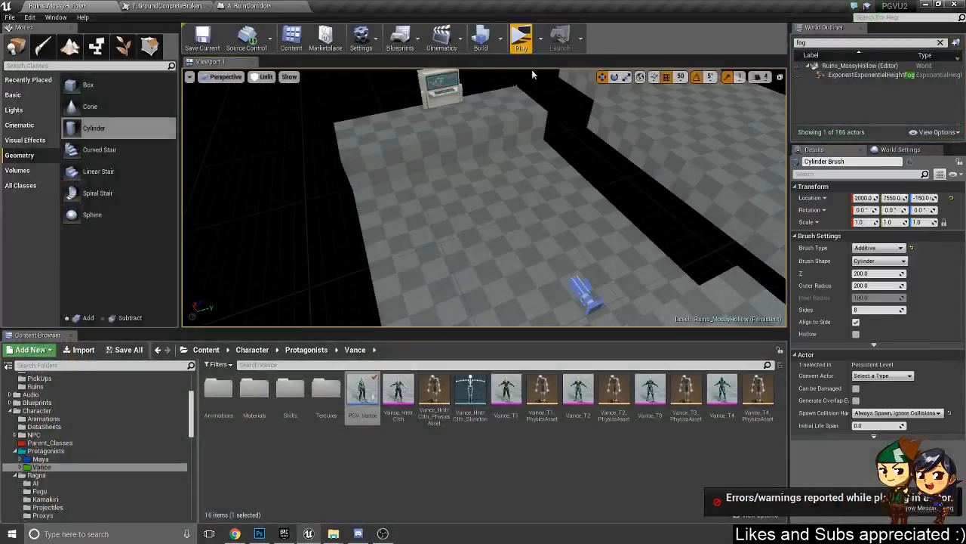
# - Duplicate the sunken 1200 by 1200 floor brush below the console straight up to Z 0
pyautogui.moveTo(521, 173)
pyautogui.mouseDown(button='right')
pyautogui.moveTo(483, 136)
pyautogui.moveTo(521, 189)
pyautogui.moveTo(506, 189)
pyautogui.moveTo(498, 219)
pyautogui.moveTo(483, 226)
pyautogui.moveTo(453, 219)
pyautogui.moveTo(514, 219)
pyautogui.moveTo(457, 130)
pyautogui.moveTo(508, 143)
pyautogui.mouseUp(button='right')
pyautogui.press('w')
pyautogui.click(485, 191)
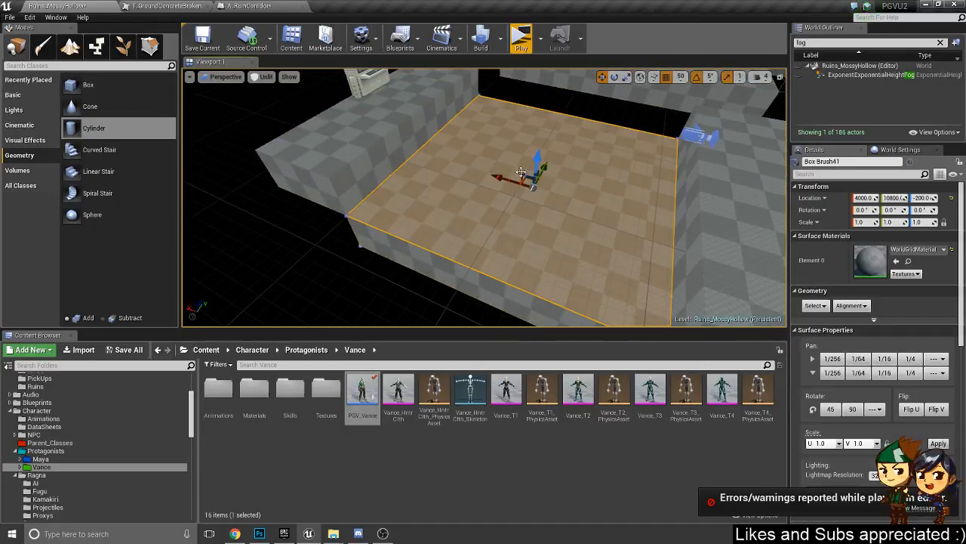
pyautogui.keyDown('alt'); pyautogui.moveTo(537, 163); pyautogui.dragTo(551, 119); pyautogui.keyUp('alt')
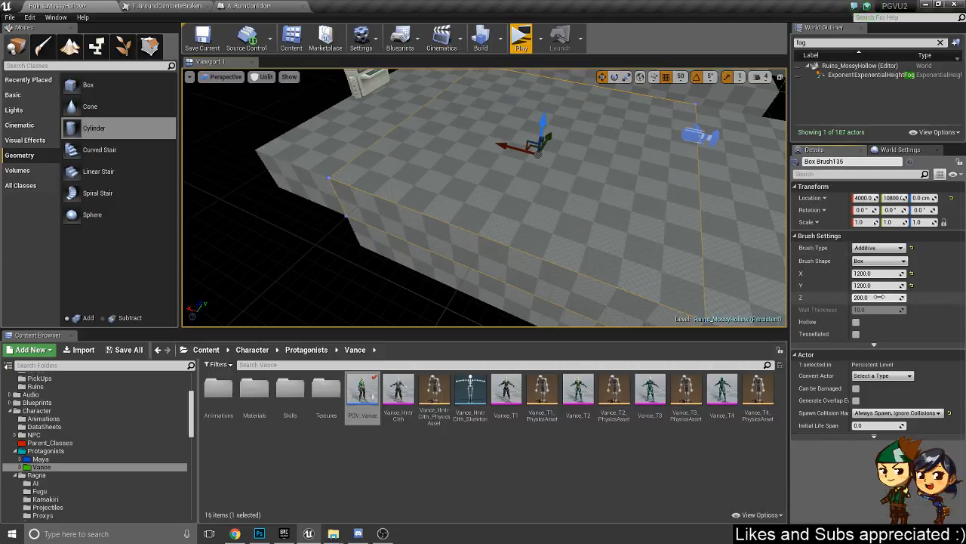
# - Set the duplicated floor brush's Z size to 50 and raise it to Z 50
pyautogui.write('50')
pyautogui.press('Return')
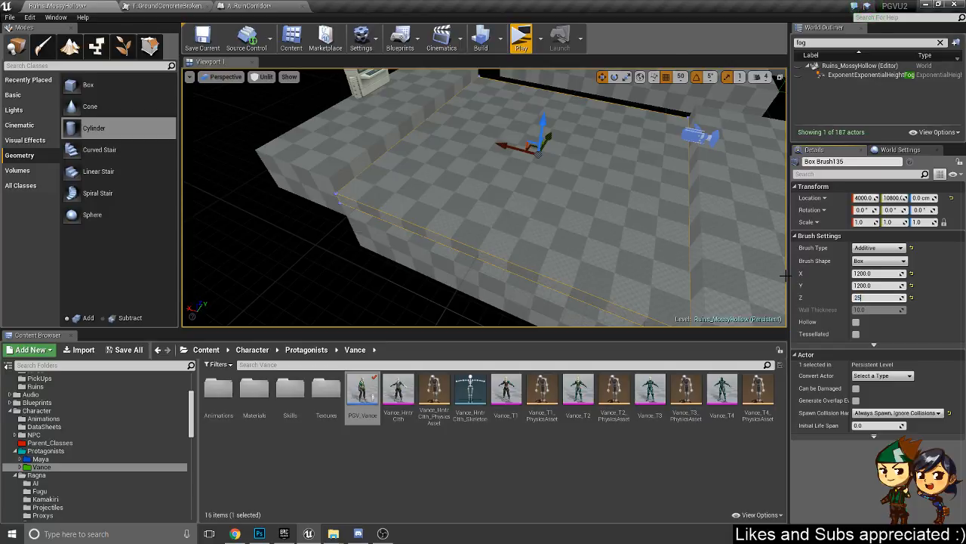
pyautogui.press('Return')
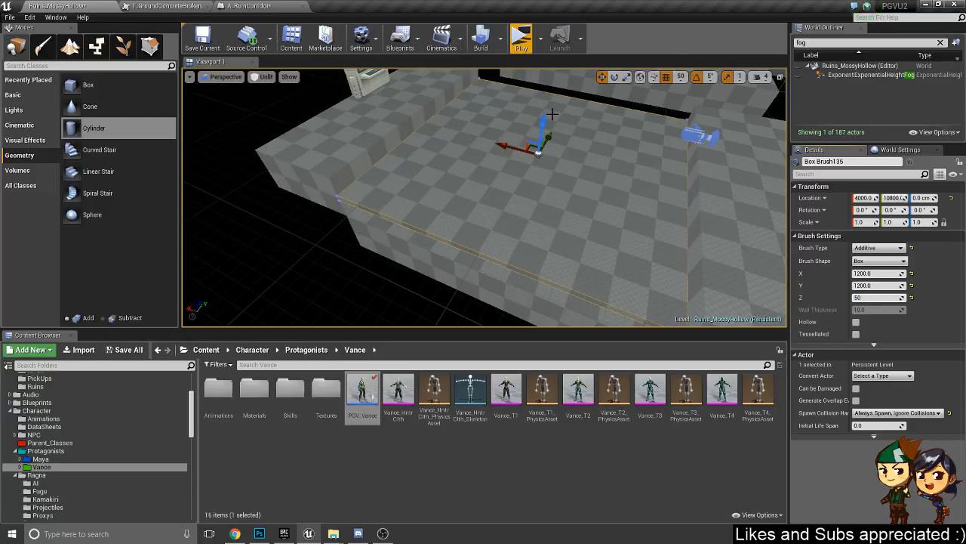
pyautogui.press('Return')
pyautogui.moveTo(544, 130)
pyautogui.mouseDown()
pyautogui.moveTo(540, 110)
pyautogui.moveTo(540, 127)
pyautogui.mouseUp()
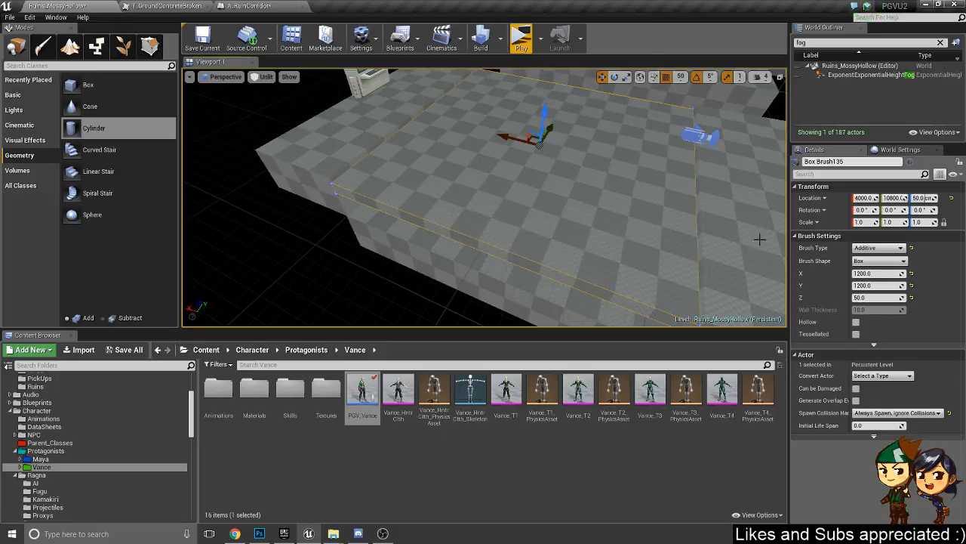
pyautogui.click(857, 272)
pyautogui.write('400')
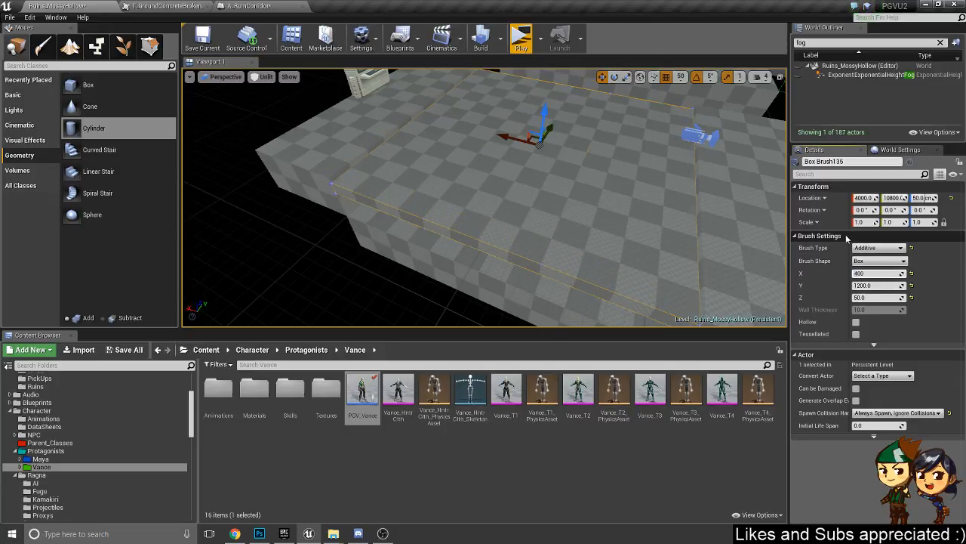
pyautogui.press('Return')
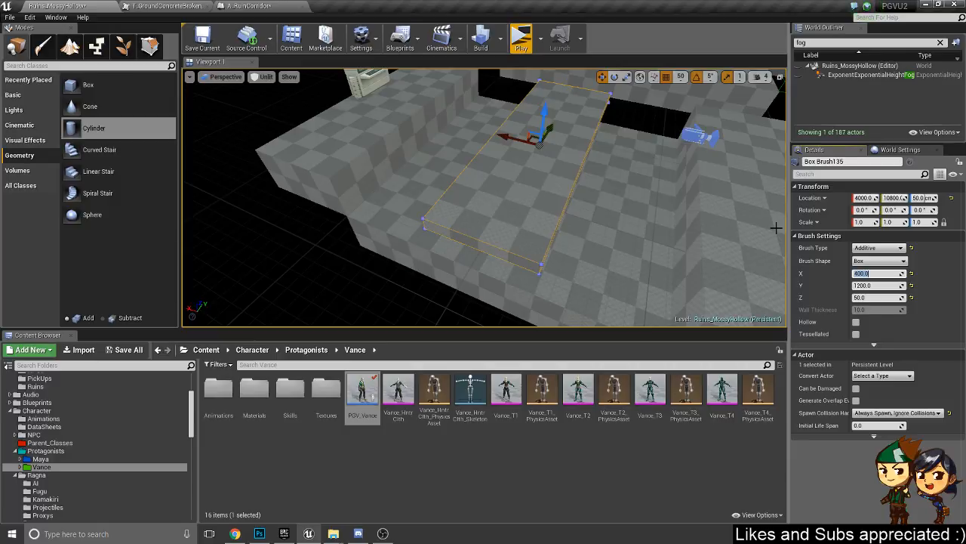
pyautogui.moveTo(719, 243); pyautogui.dragTo(695, 232, button='right')
pyautogui.hotkey('ctrl', 'z')
# - Set the raised 50-high floor brush's Y size to 400 so it forms a 1200 by 400 strip
pyautogui.click(887, 285)
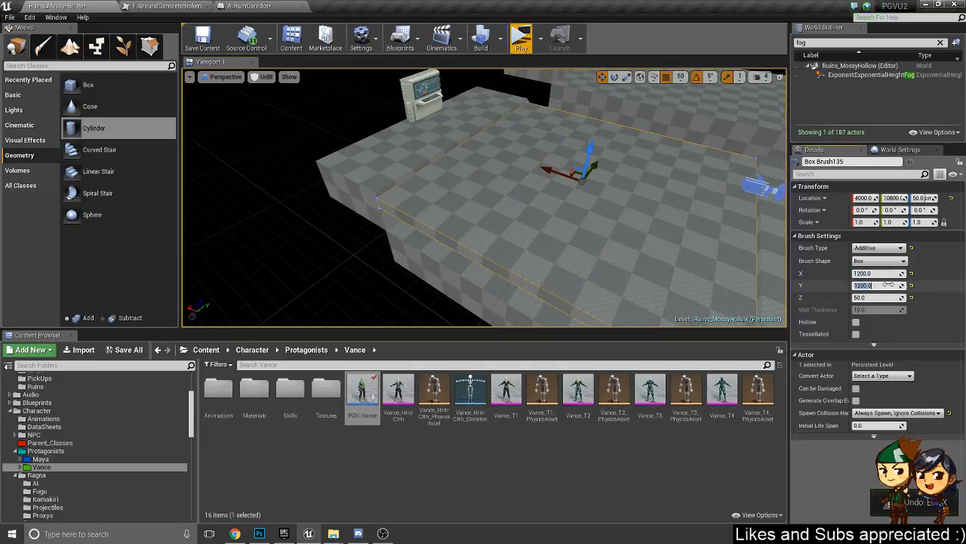
pyautogui.write('400')
pyautogui.press('Return')
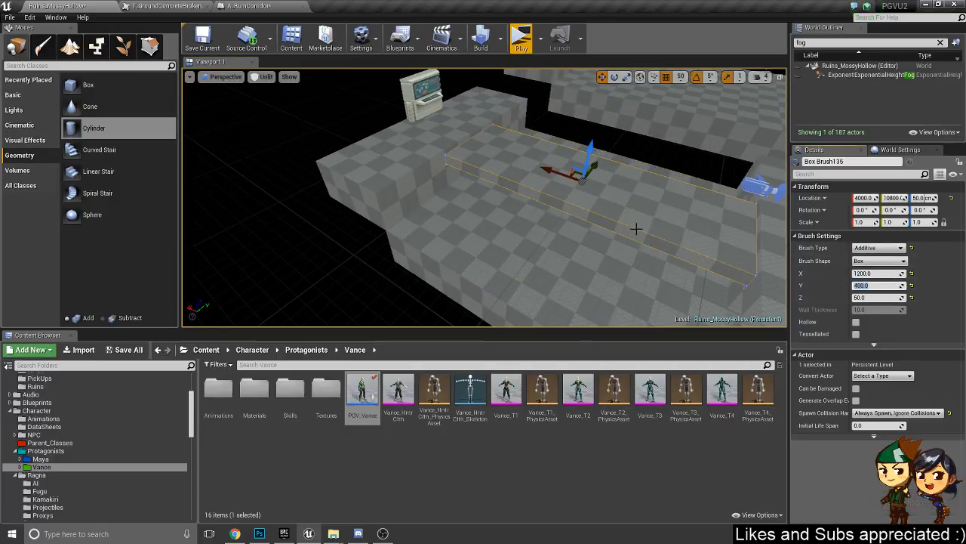
pyautogui.moveTo(414, 156); pyautogui.dragTo(407, 152, button='right')
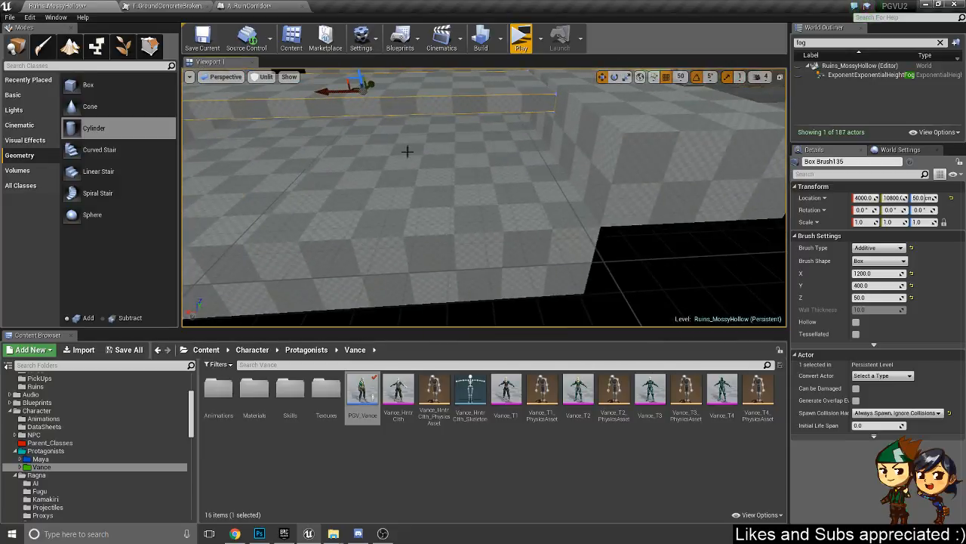
# - Select the sunken floor brush beneath the strip and lower it to Z -400
pyautogui.click(364, 179)
pyautogui.moveTo(448, 198); pyautogui.dragTo(427, 184, button='right')
pyautogui.moveTo(471, 135); pyautogui.dragTo(504, 148, button='right')
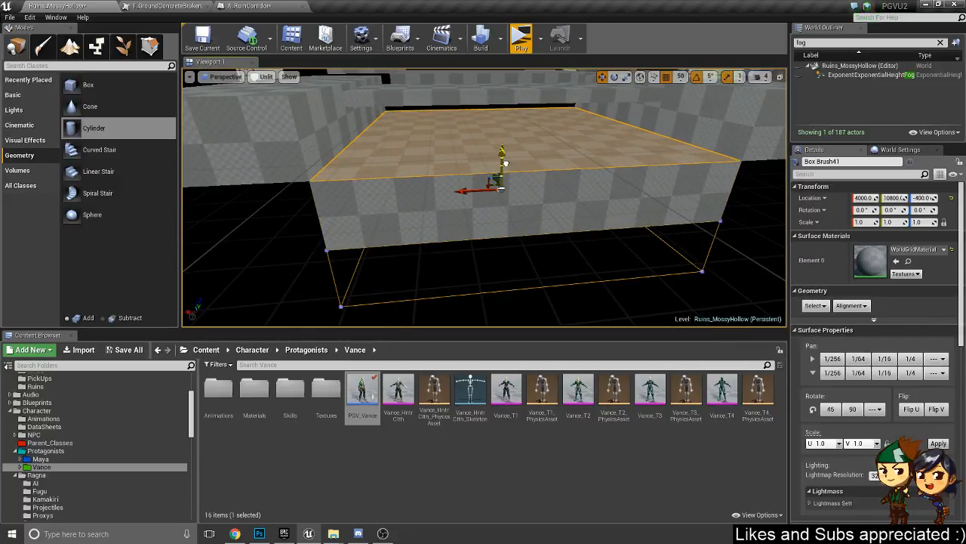
pyautogui.moveTo(506, 163); pyautogui.dragTo(505, 164)
# - Duplicate the console platform brush down onto the lowered floor, at X 4400 and Z -200
pyautogui.click(361, 130)
pyautogui.moveTo(421, 130)
pyautogui.mouseDown(button='right')
pyautogui.moveTo(329, 131)
pyautogui.moveTo(403, 138)
pyautogui.moveTo(405, 162)
pyautogui.moveTo(404, 145)
pyautogui.moveTo(403, 162)
pyautogui.moveTo(378, 144)
pyautogui.moveTo(371, 154)
pyautogui.mouseUp(button='right')
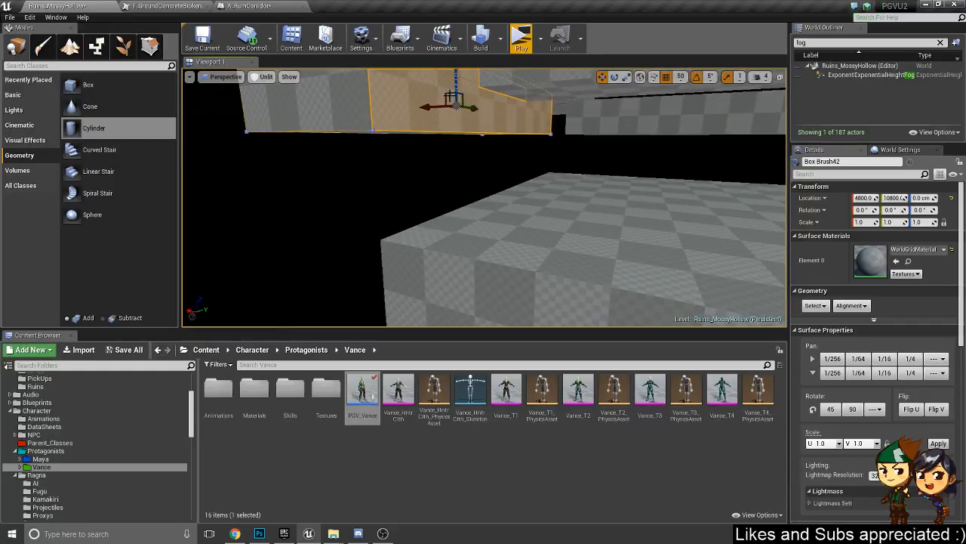
pyautogui.keyDown('alt'); pyautogui.moveTo(456, 99); pyautogui.dragTo(505, 153); pyautogui.keyUp('alt')
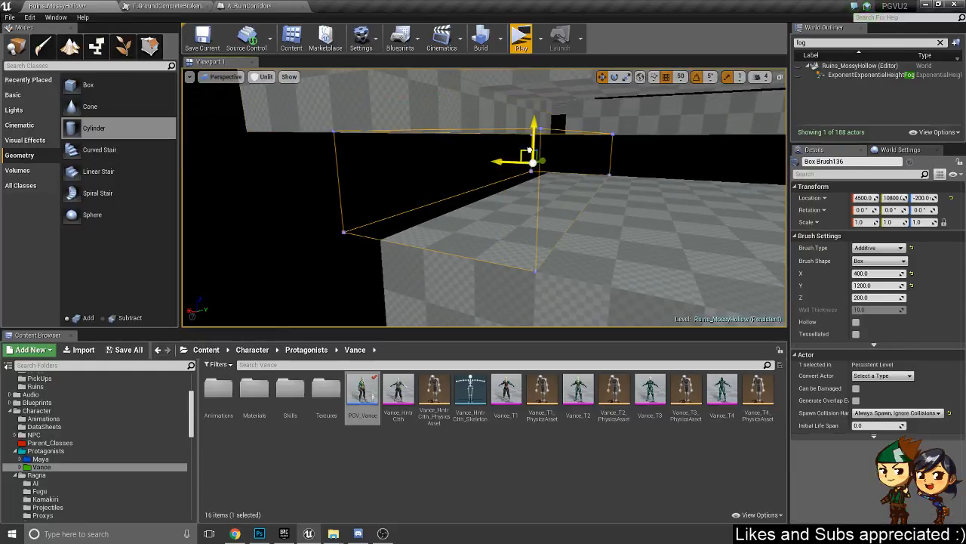
pyautogui.moveTo(550, 151); pyautogui.dragTo(549, 172, button='right')
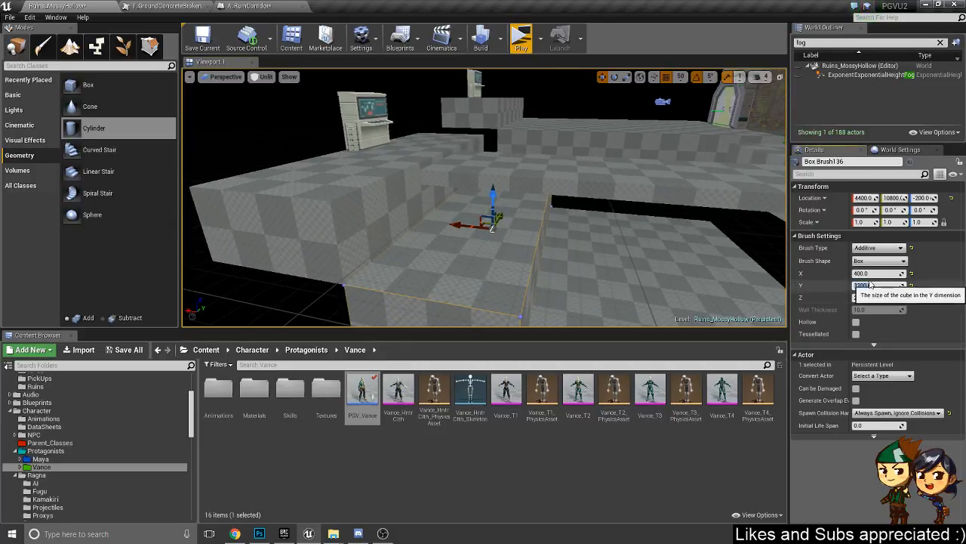
# - Resize the duplicated platform brush to 800 by 400 and move it to X 4600, Y 10400
pyautogui.write('400')
pyautogui.press('Return')
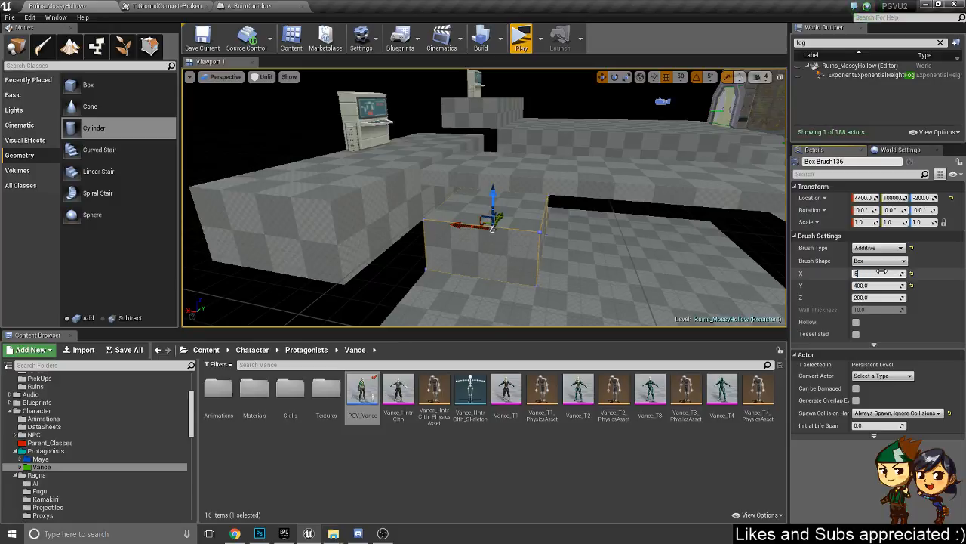
pyautogui.click(882, 272)
pyautogui.write('5000')
pyautogui.press('Return')
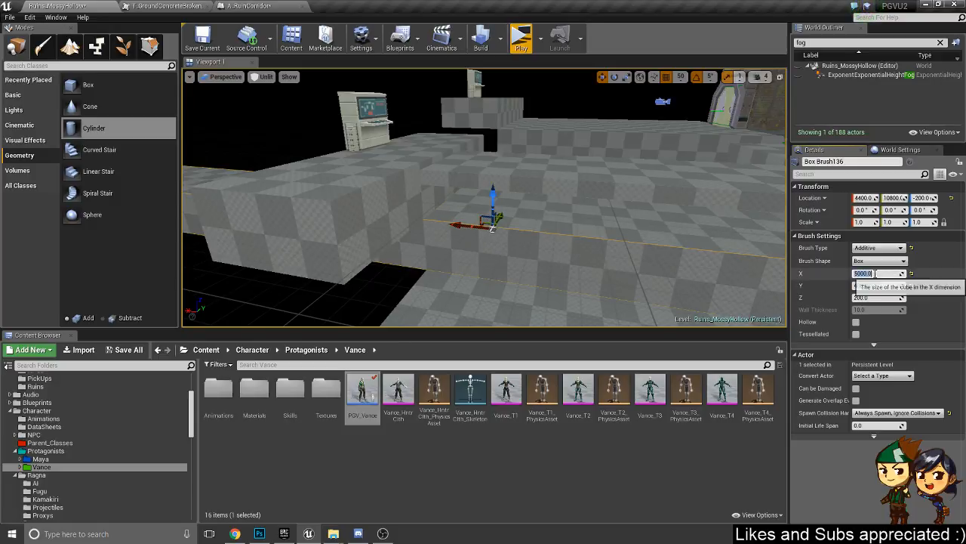
pyautogui.press('Return')
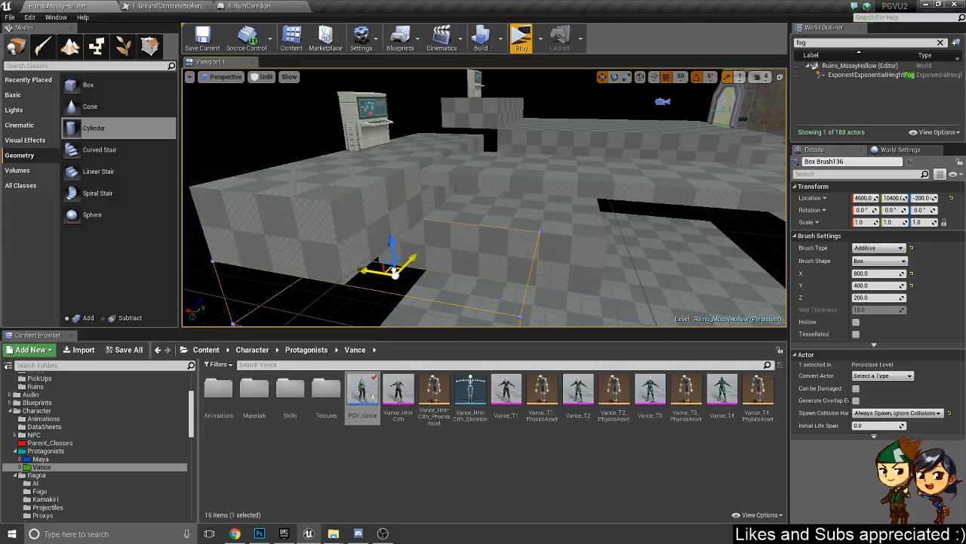
# - Set the lower block's X size to 400 and move it along X to 4800
pyautogui.moveTo(415, 282)
pyautogui.mouseDown(button='right')
pyautogui.moveTo(445, 304)
pyautogui.moveTo(406, 310)
pyautogui.moveTo(453, 302)
pyautogui.moveTo(423, 304)
pyautogui.moveTo(352, 223)
pyautogui.mouseUp(button='right')
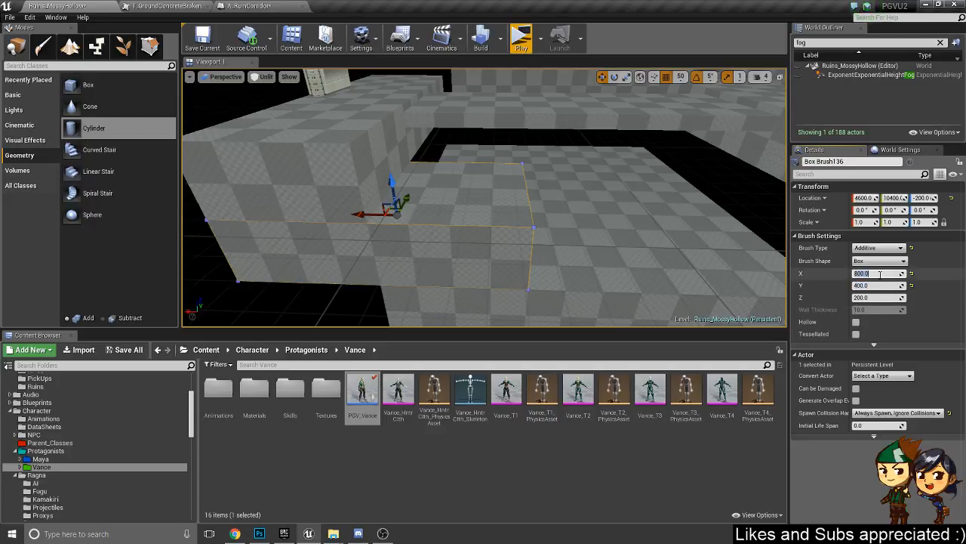
pyautogui.press('Return')
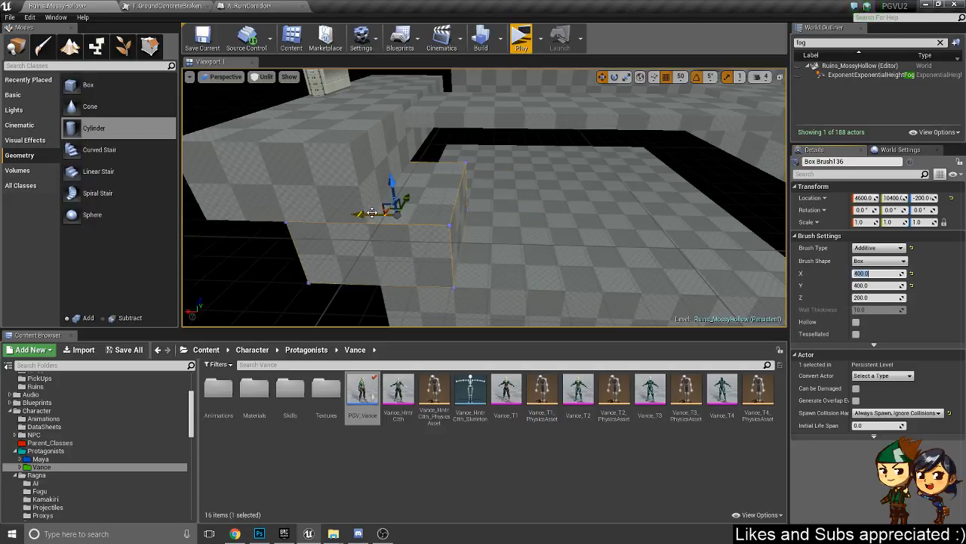
pyautogui.moveTo(304, 206); pyautogui.dragTo(303, 206)
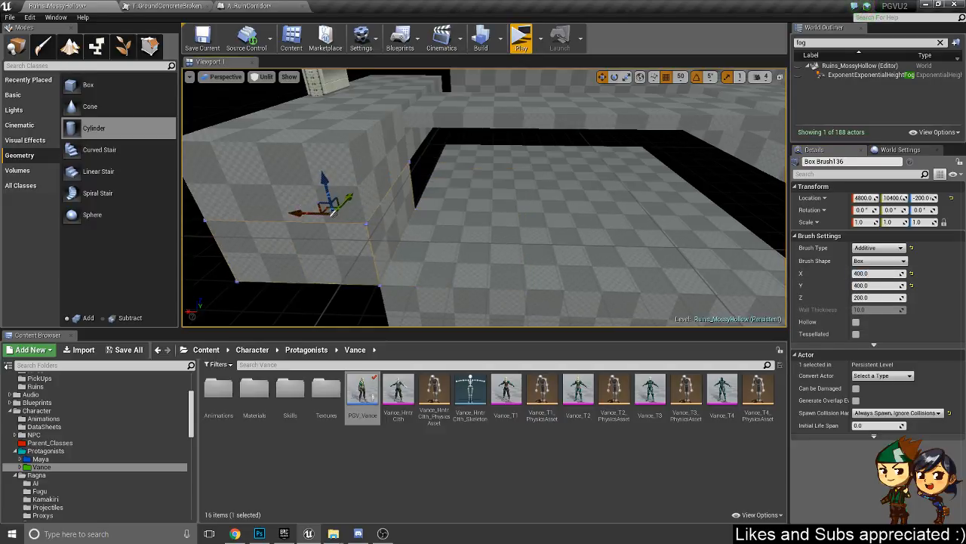
# - Set the console platform brush's Y size to 800 and shift it along Y, away from the lower block
pyautogui.click(383, 162)
pyautogui.moveTo(383, 162)
pyautogui.mouseDown(button='right')
pyautogui.moveTo(325, 178)
pyautogui.moveTo(253, 162)
pyautogui.mouseUp(button='right')
pyautogui.moveTo(423, 211); pyautogui.dragTo(462, 206, button='right')
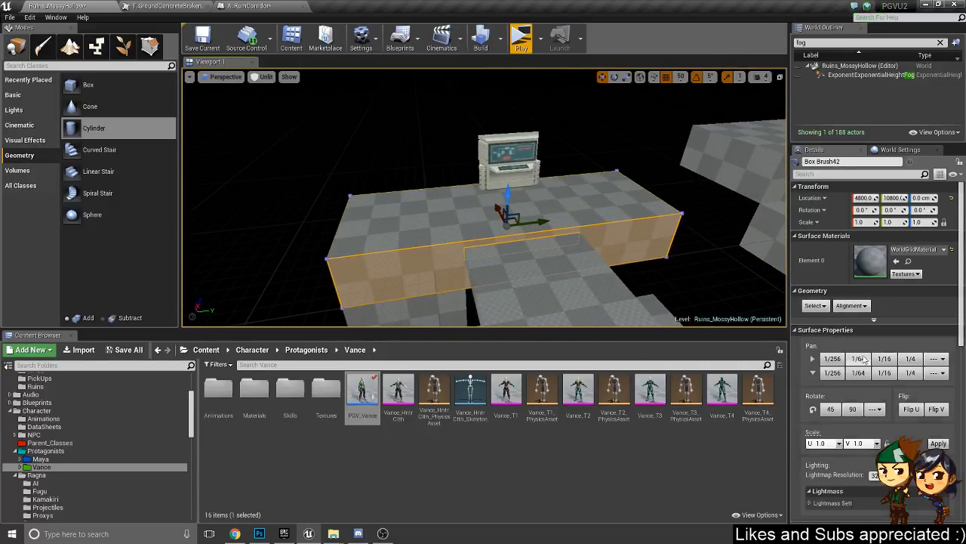
pyautogui.scroll(-3, 804, 302)
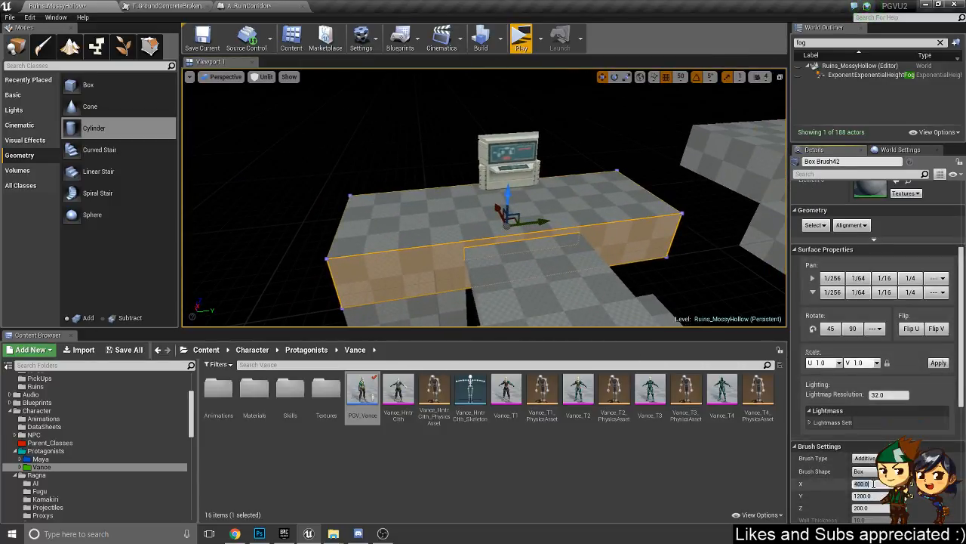
pyautogui.write('0')
pyautogui.press('Return')
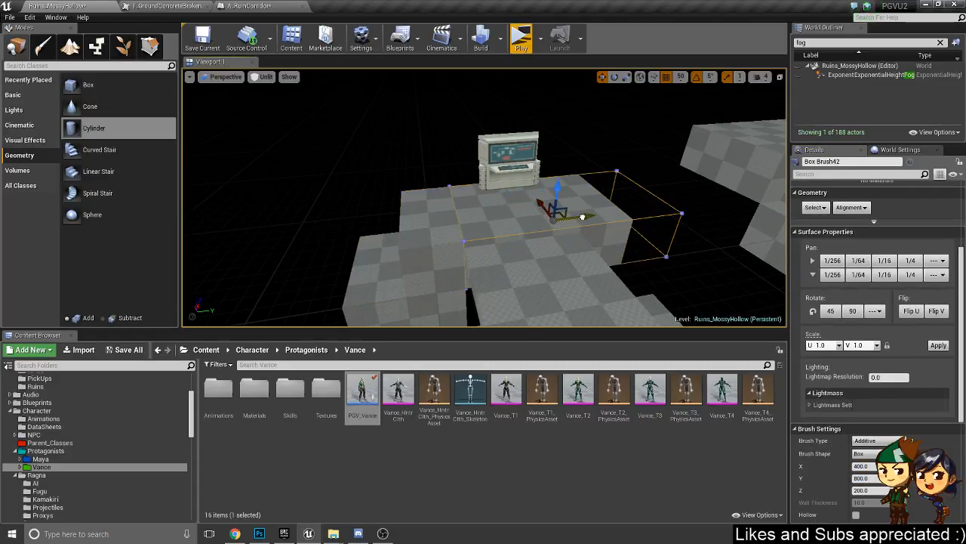
pyautogui.moveTo(582, 216); pyautogui.dragTo(583, 217)
# - Set the console platform's Y size to 1000 and shift it back along Y over the lower block
pyautogui.moveTo(510, 271)
pyautogui.mouseDown(button='right')
pyautogui.moveTo(521, 277)
pyautogui.moveTo(516, 302)
pyautogui.moveTo(501, 289)
pyautogui.moveTo(515, 277)
pyautogui.moveTo(501, 285)
pyautogui.mouseUp(button='right')
pyautogui.press('w')
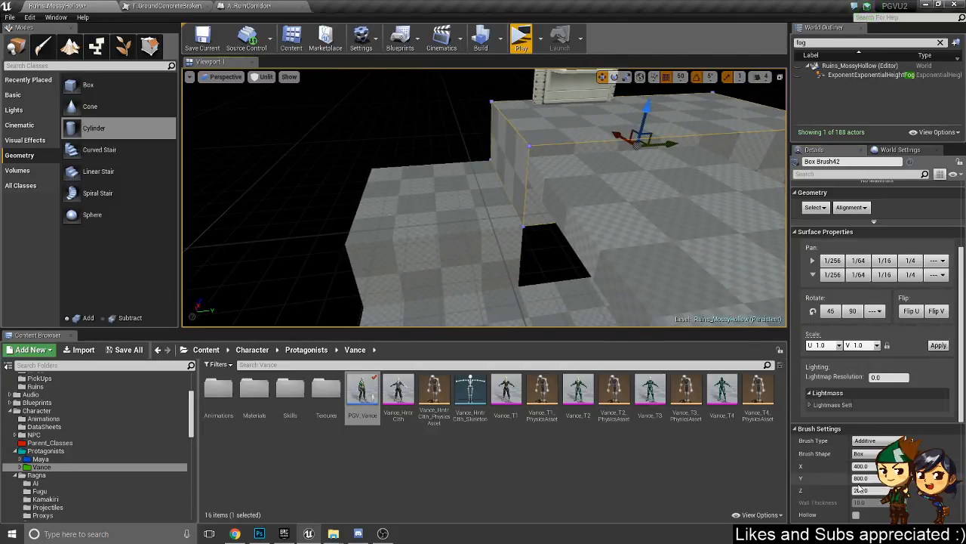
pyautogui.press('BackSpace')
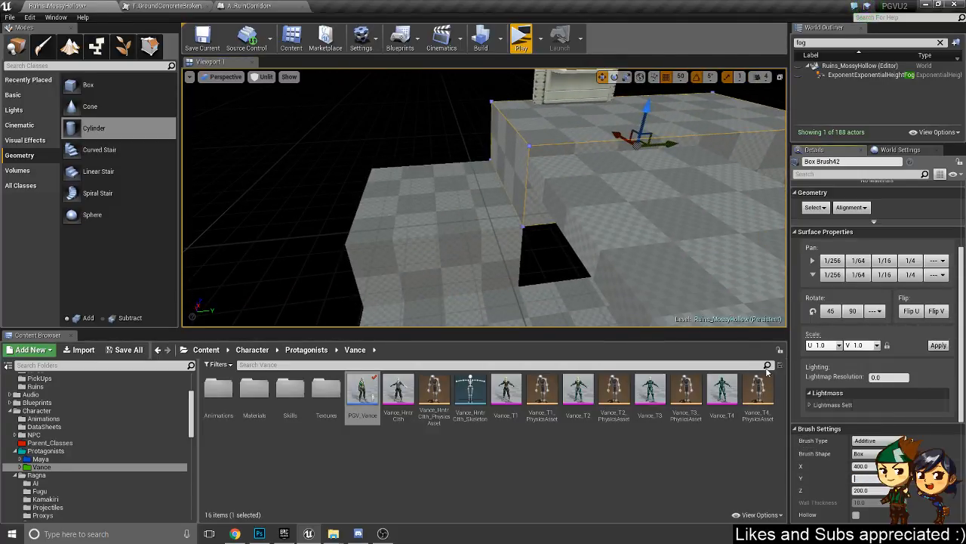
pyautogui.write('1000')
pyautogui.press('Return')
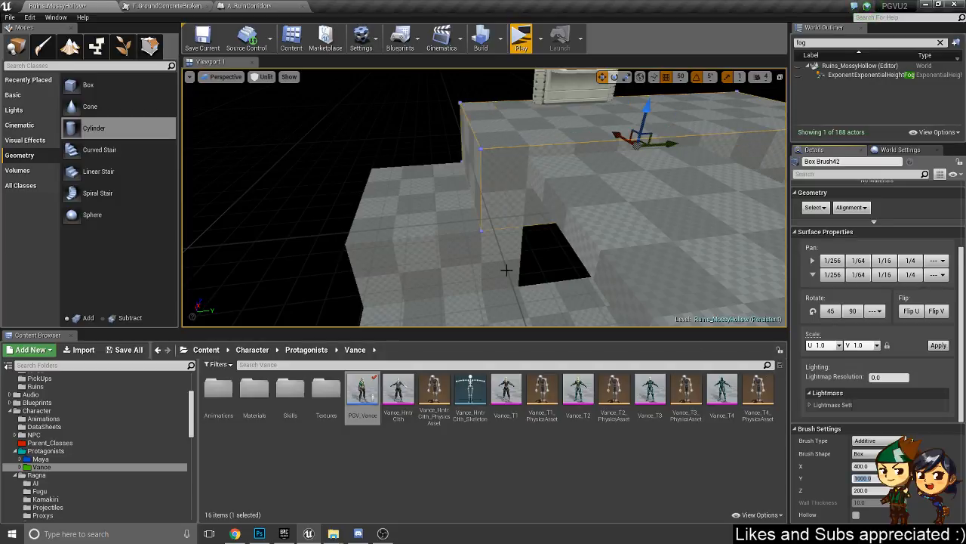
pyautogui.moveTo(635, 147); pyautogui.dragTo(634, 147)
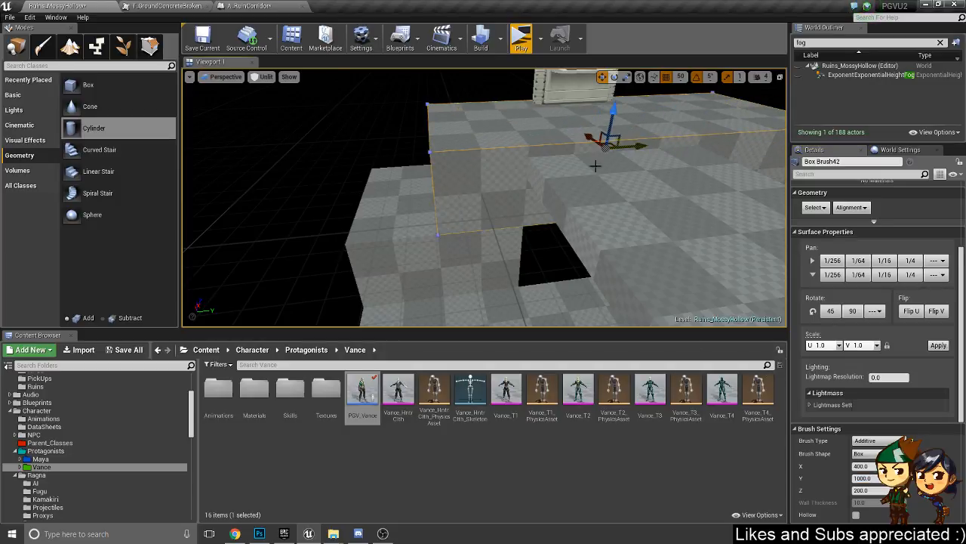
# - Start a playtest from the raised floor strip and run past the console and along the ledge beside its platform
pyautogui.moveTo(595, 166)
pyautogui.mouseDown(button='right')
pyautogui.moveTo(598, 178)
pyautogui.moveTo(654, 171)
pyautogui.moveTo(589, 173)
pyautogui.moveTo(593, 226)
pyautogui.moveTo(651, 179)
pyautogui.moveTo(668, 193)
pyautogui.moveTo(749, 194)
pyautogui.moveTo(777, 189)
pyautogui.moveTo(732, 163)
pyautogui.moveTo(702, 166)
pyautogui.moveTo(668, 187)
pyautogui.moveTo(679, 174)
pyautogui.moveTo(782, 175)
pyautogui.mouseUp(button='right')
pyautogui.rightClick(412, 173)
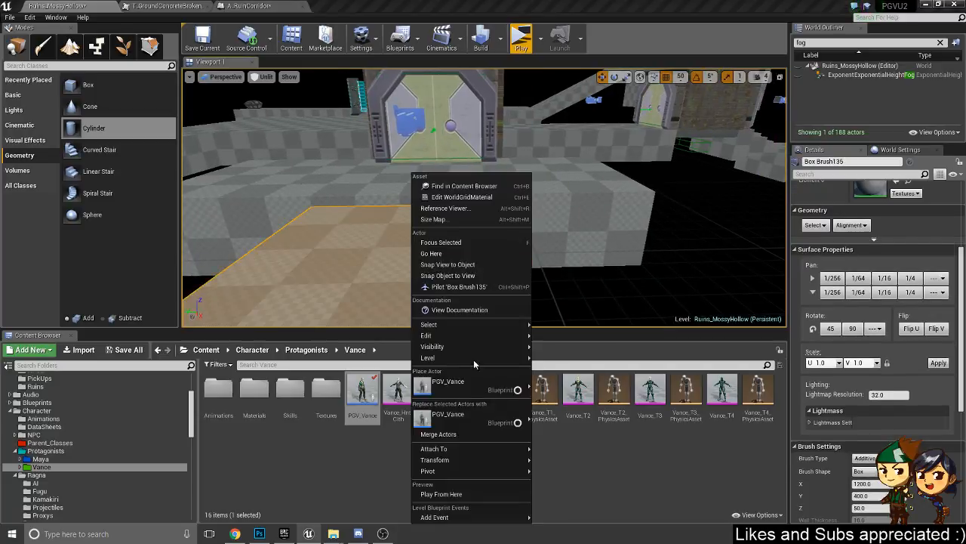
pyautogui.click(460, 494)
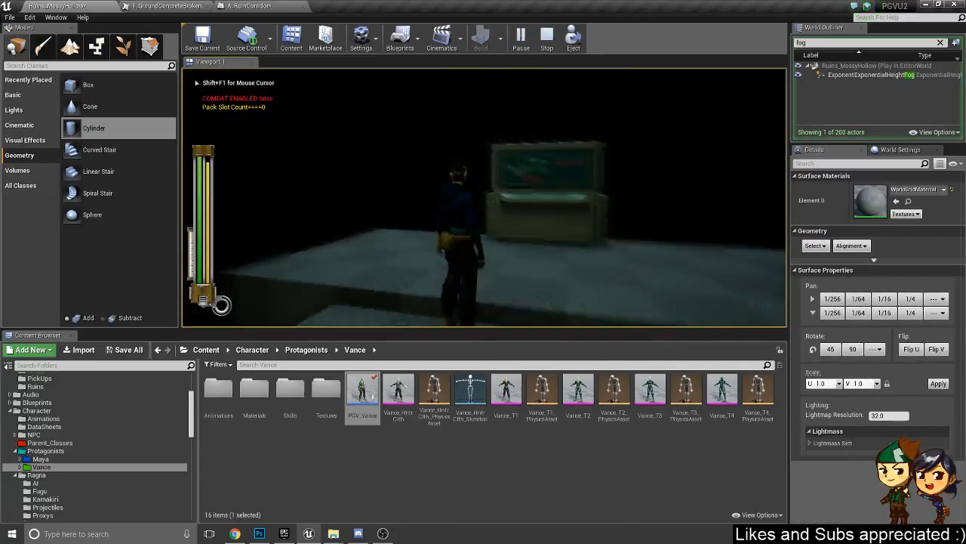
pyautogui.press('w')
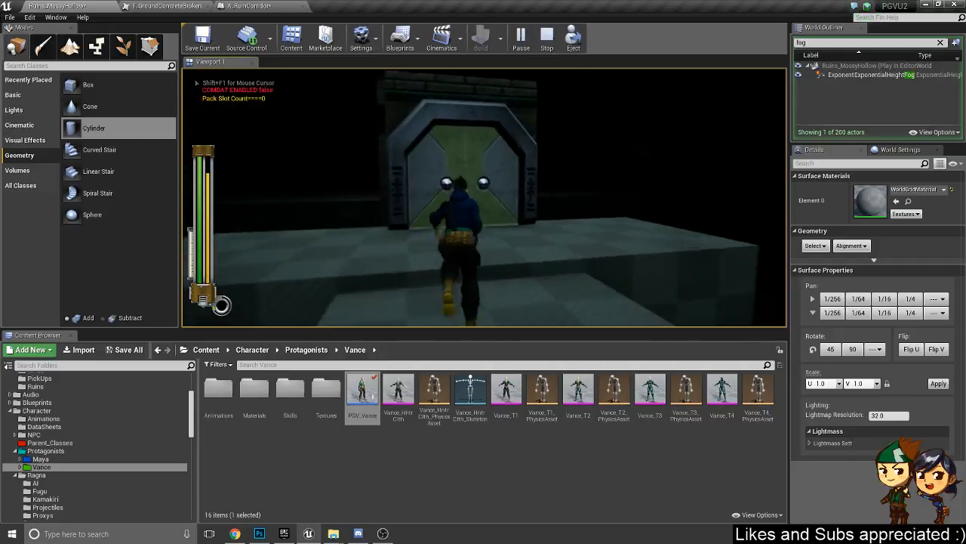
pyautogui.press('w')
pyautogui.press('w')
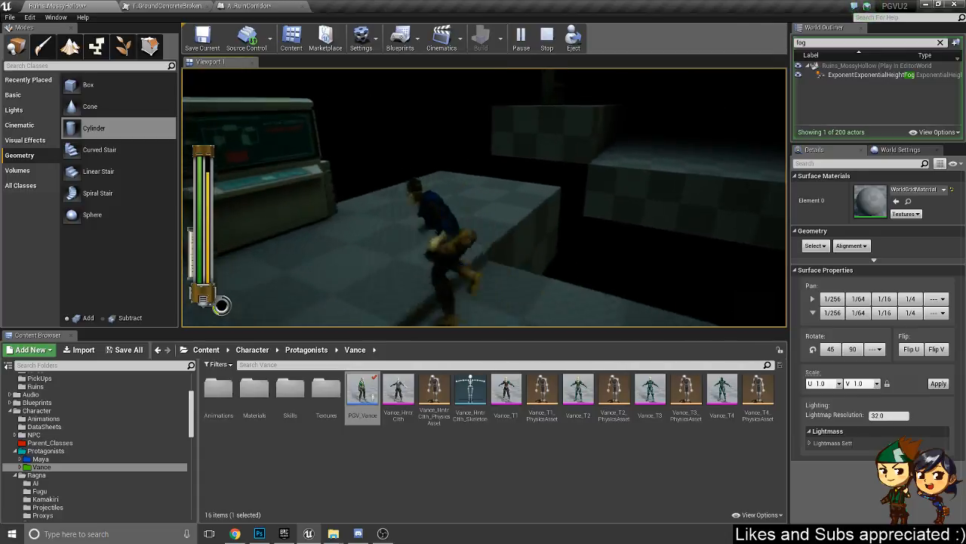
pyautogui.press('w')
pyautogui.press('w')
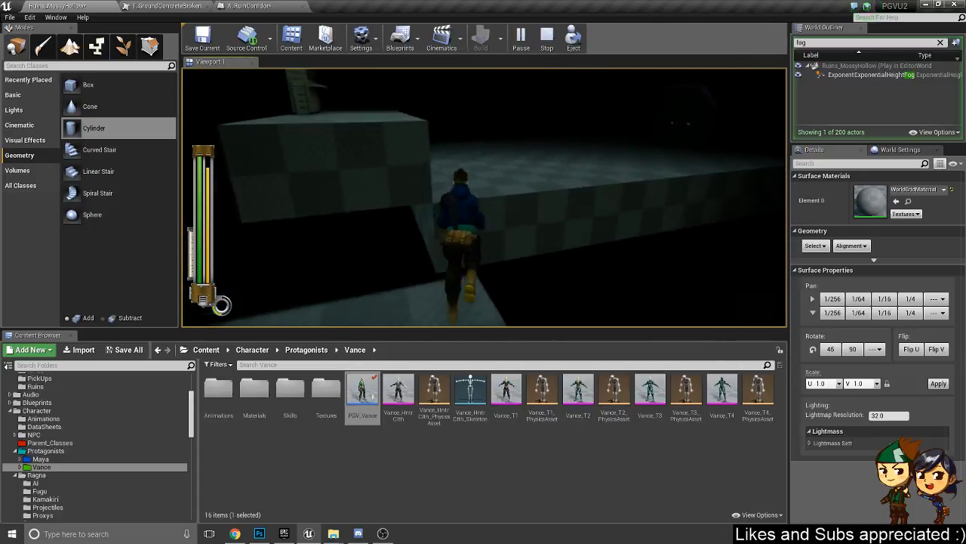
# - Run over the checkered floor, leap across to the door platform and open the double doors
pyautogui.press('w')
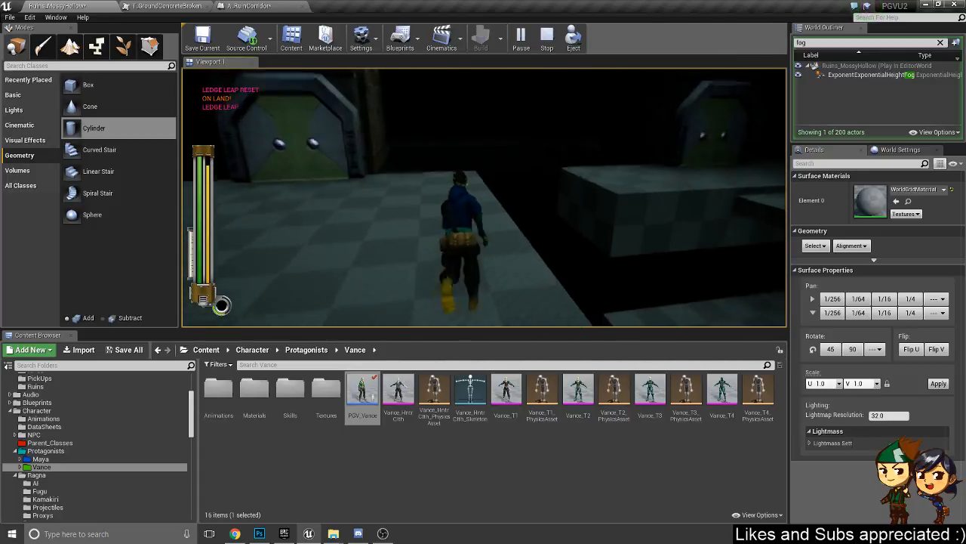
pyautogui.press('s')
pyautogui.press('w')
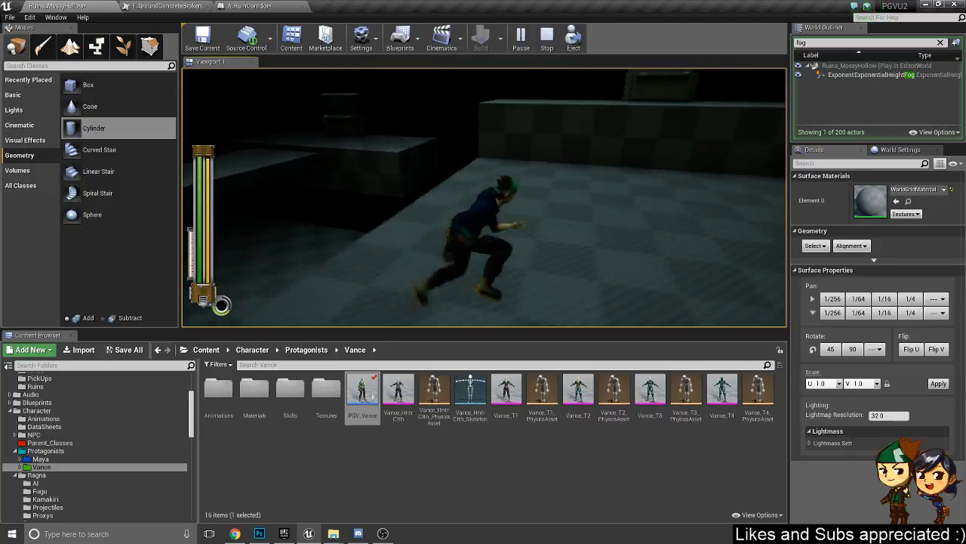
pyautogui.press('w')
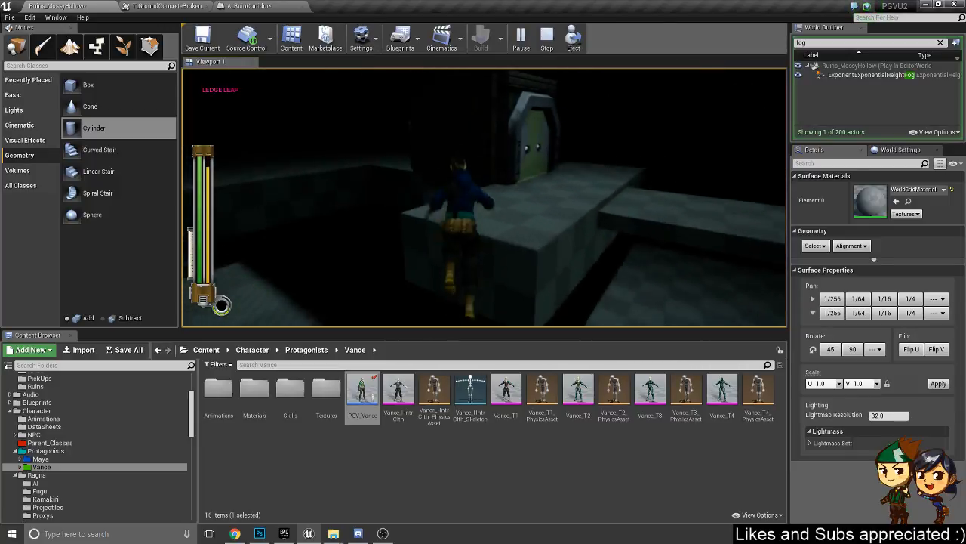
pyautogui.press('e')
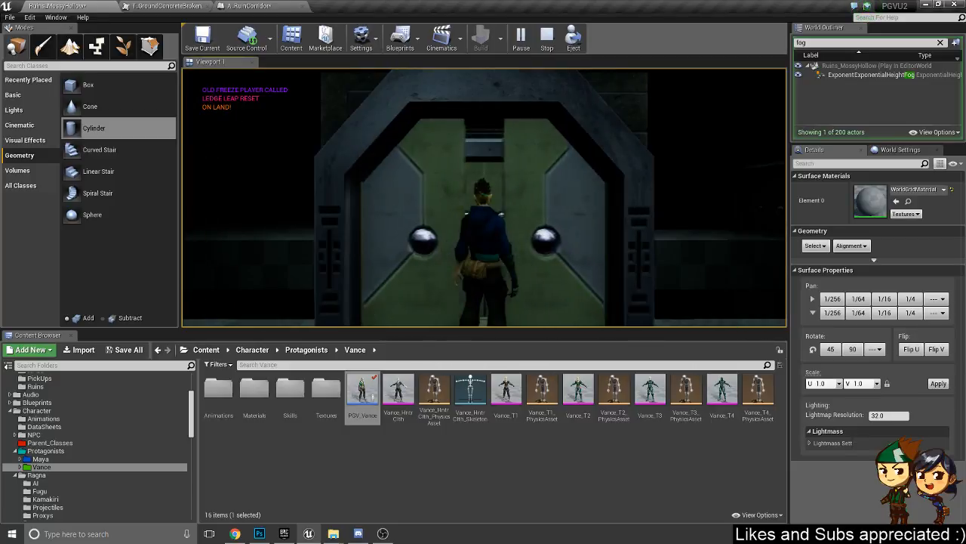
# - Run through the double doors and the glowing gate, follow the walkway to the cross-shaped platform, and end the playtest
pyautogui.press('w')
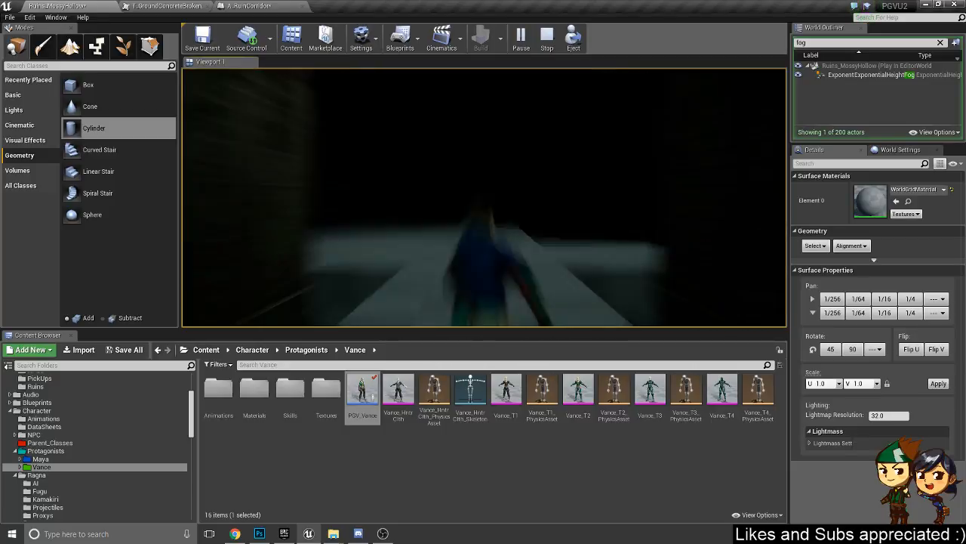
pyautogui.press('w')
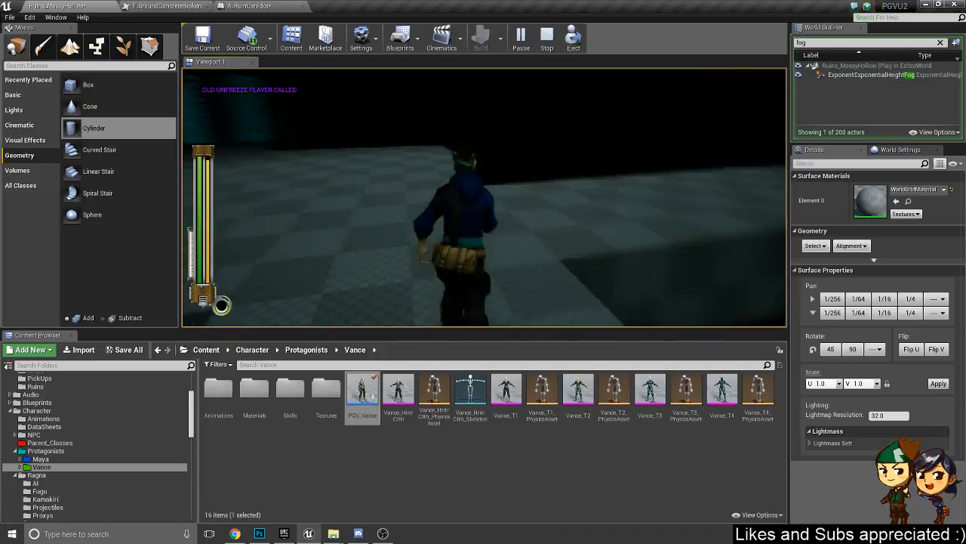
pyautogui.press('w')
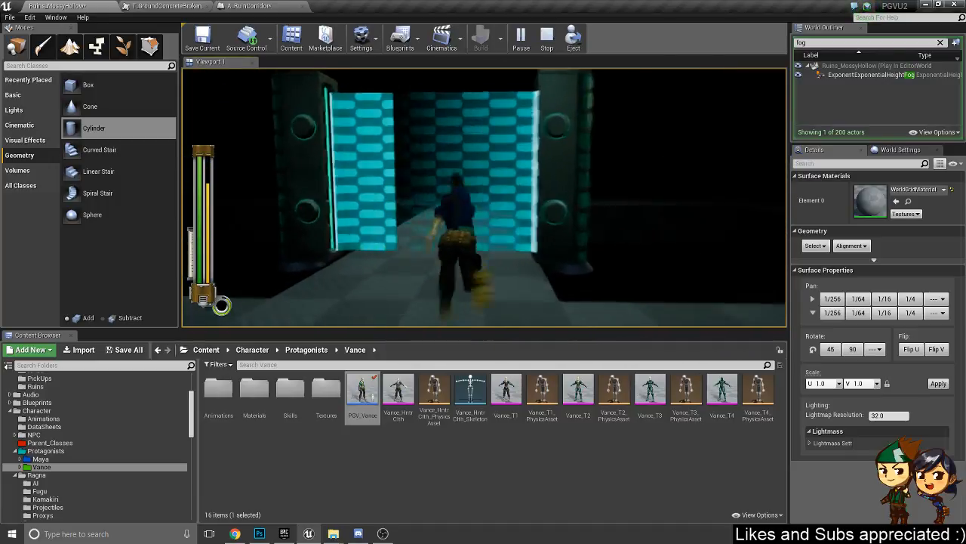
pyautogui.press('w')
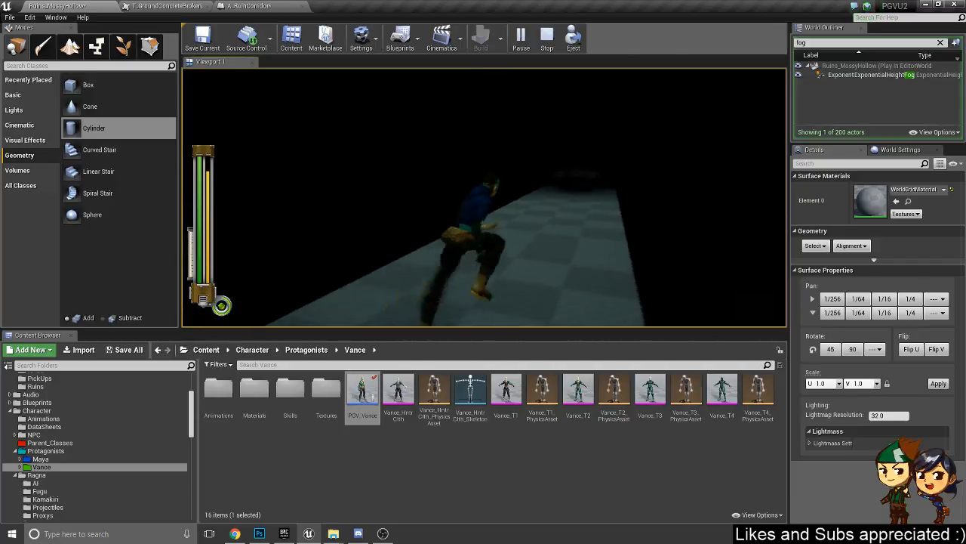
pyautogui.press('w')
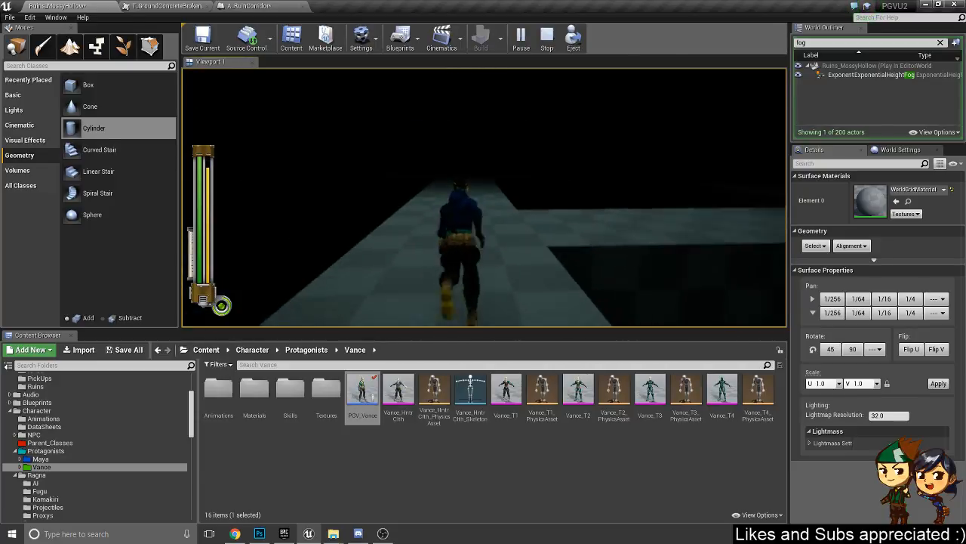
pyautogui.press('w')
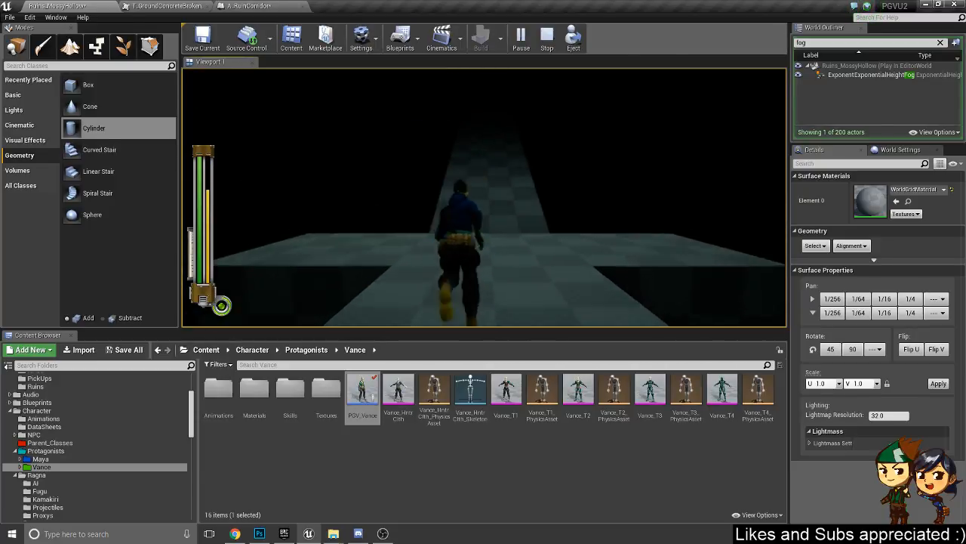
pyautogui.press('s')
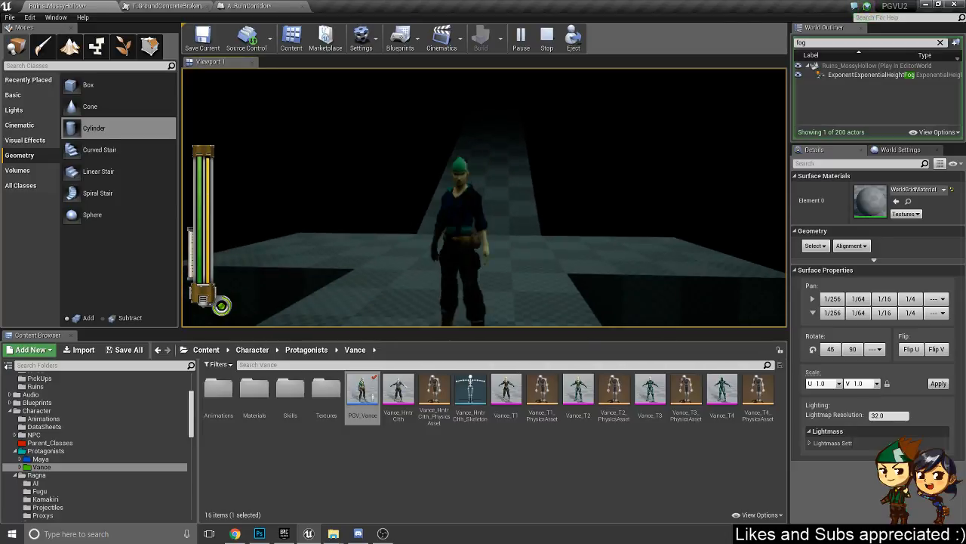
pyautogui.press('Escape')
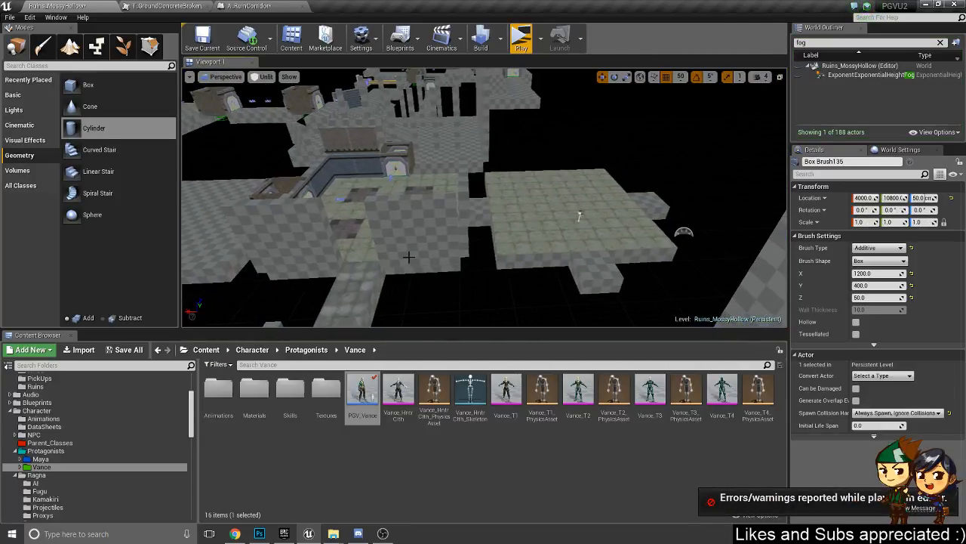
# - Focus on the ruin corridor door at the high end of the walkway and switch the viewport shading from Unlit to Lit
pyautogui.moveTo(431, 209); pyautogui.dragTo(437, 191, button='right')
pyautogui.click(497, 110)
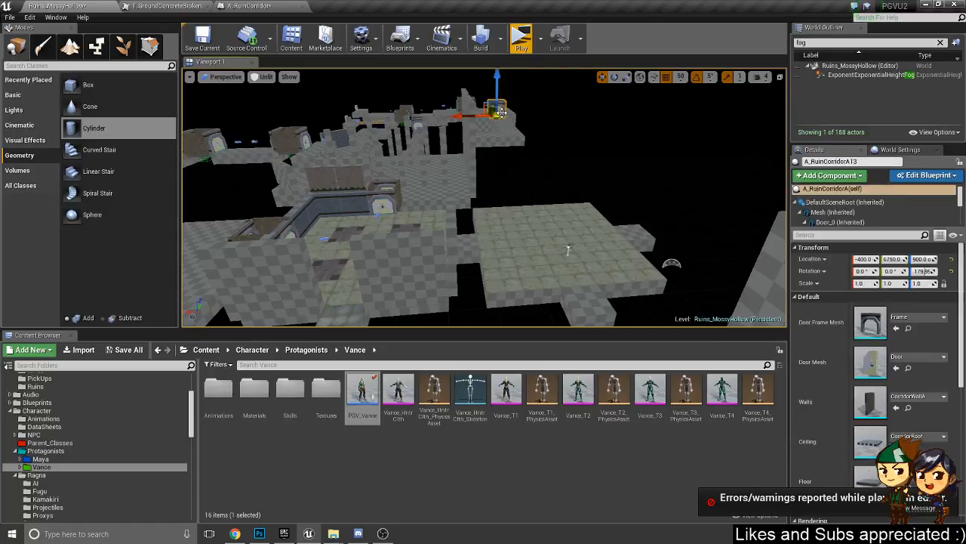
pyautogui.press('f')
pyautogui.keyDown('alt'); pyautogui.moveTo(528, 136); pyautogui.dragTo(601, 180); pyautogui.keyUp('alt')
pyautogui.moveTo(600, 180); pyautogui.dragTo(664, 204, button='right')
pyautogui.press('w')
pyautogui.moveTo(702, 178); pyautogui.dragTo(683, 191, button='right')
pyautogui.click(264, 77)
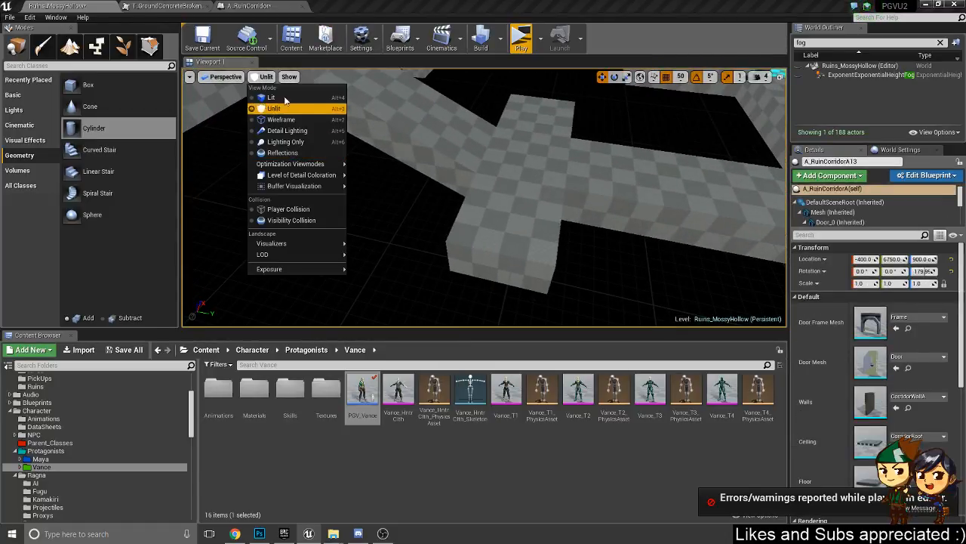
pyautogui.click(271, 98)
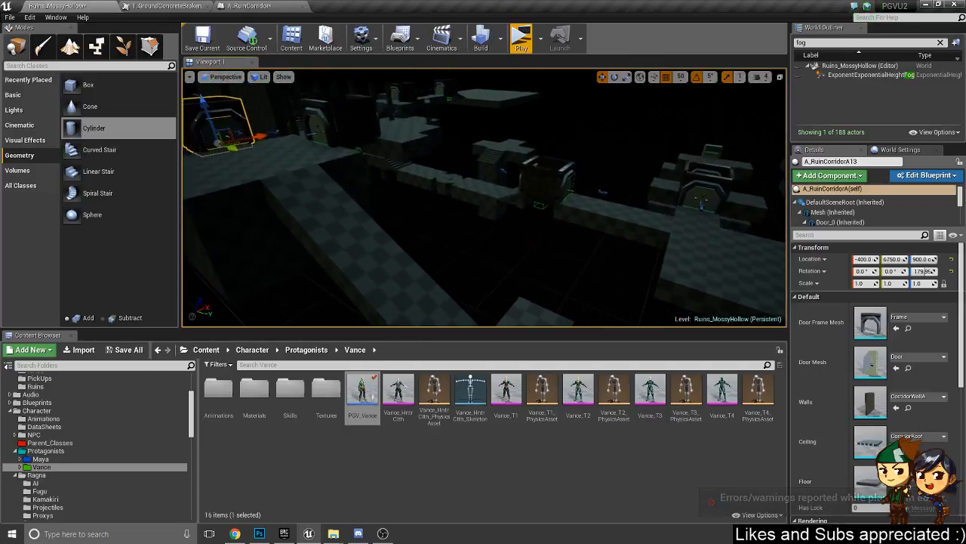
pyautogui.moveTo(502, 150); pyautogui.dragTo(504, 151, button='right')
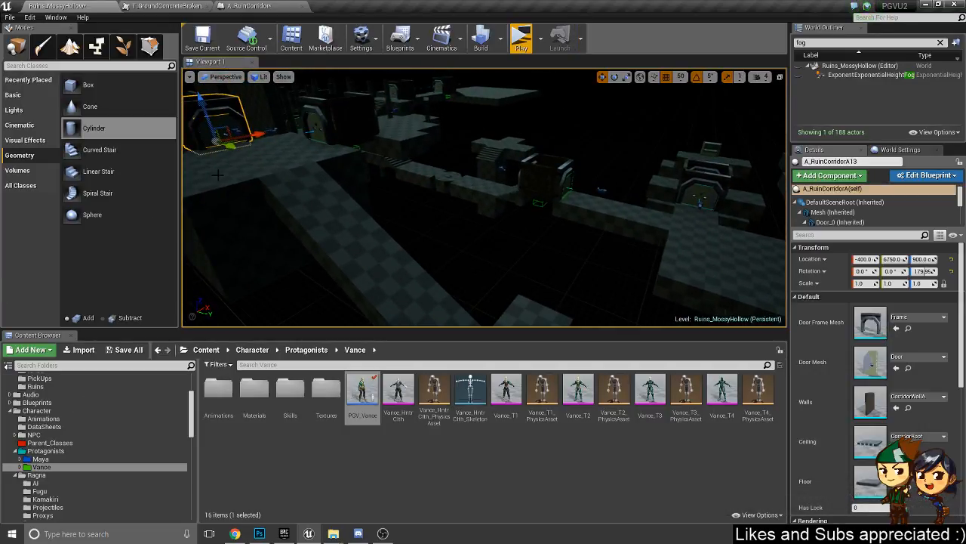
pyautogui.moveTo(218, 174)
pyautogui.mouseDown(button='right')
pyautogui.moveTo(261, 195)
pyautogui.moveTo(216, 183)
pyautogui.mouseUp(button='right')
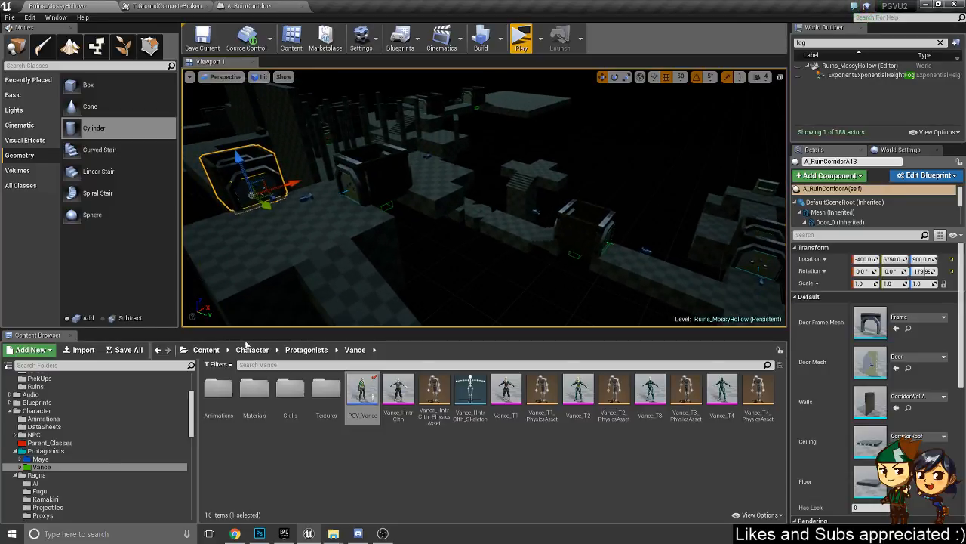
pyautogui.moveTo(306, 206); pyautogui.dragTo(355, 197, button='right')
# - Duplicate the tall wall brush beside the corridor door and place the copy alongside the sloping walkway at X 150, Y 9100
pyautogui.click(327, 186)
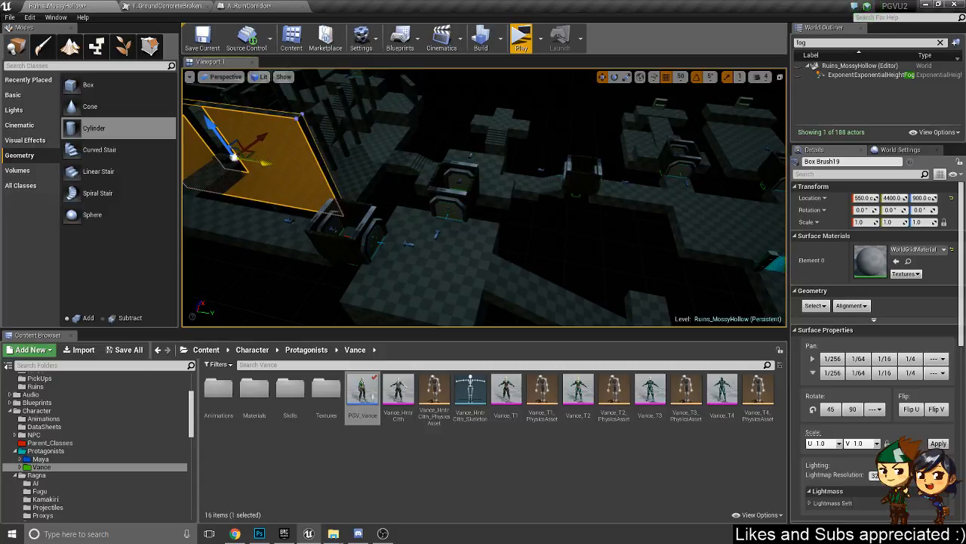
pyautogui.keyDown('alt'); pyautogui.moveTo(262, 161); pyautogui.dragTo(527, 234); pyautogui.keyUp('alt')
pyautogui.moveTo(649, 279)
pyautogui.keyDown('alt'); pyautogui.mouseDown()
pyautogui.moveTo(559, 296)
pyautogui.moveTo(521, 264)
pyautogui.moveTo(479, 164)
pyautogui.mouseUp(); pyautogui.keyUp('alt')
pyautogui.press('f')
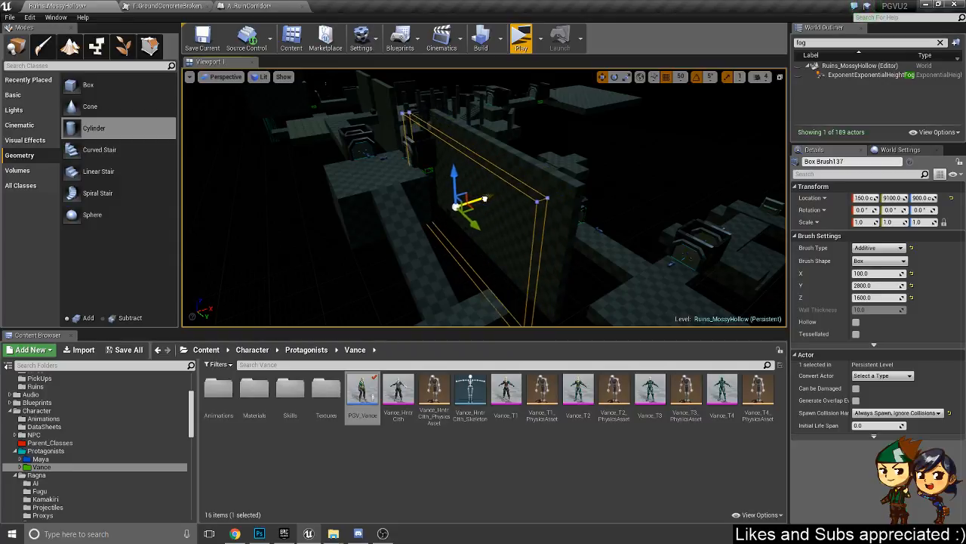
pyautogui.moveTo(485, 199)
pyautogui.mouseDown()
pyautogui.moveTo(551, 204)
pyautogui.moveTo(555, 106)
pyautogui.moveTo(423, 83)
pyautogui.moveTo(445, 219)
pyautogui.mouseUp()
pyautogui.press('f')
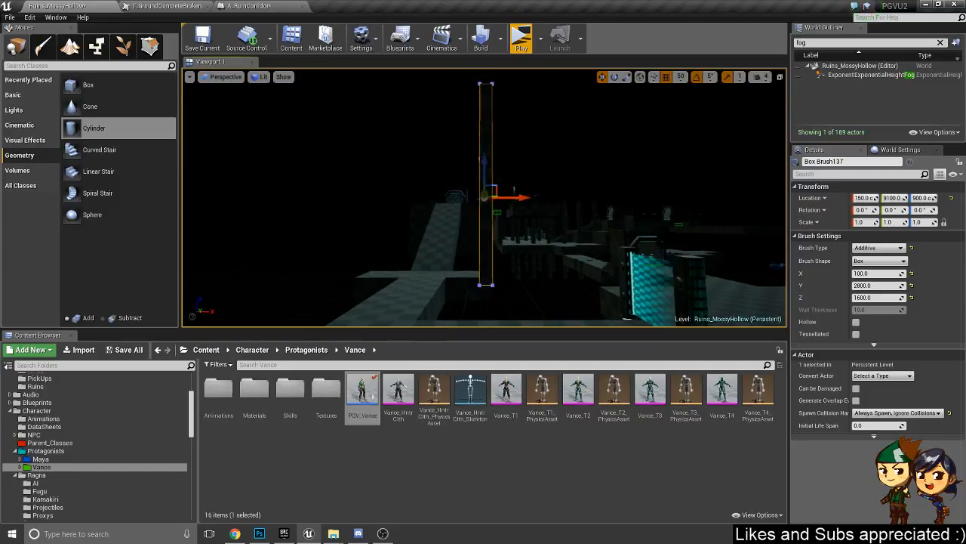
# - Move the copied wall brush to X 300, Y 9250, away from the walkway and its cross-shaped platform
pyautogui.moveTo(445, 218)
pyautogui.mouseDown(button='right')
pyautogui.moveTo(521, 242)
pyautogui.moveTo(453, 227)
pyautogui.moveTo(498, 234)
pyautogui.moveTo(487, 257)
pyautogui.moveTo(410, 293)
pyautogui.moveTo(483, 295)
pyautogui.moveTo(453, 279)
pyautogui.moveTo(438, 295)
pyautogui.moveTo(483, 309)
pyautogui.mouseUp(button='right')
pyautogui.press('w')
pyautogui.click(410, 293)
pyautogui.press('s')
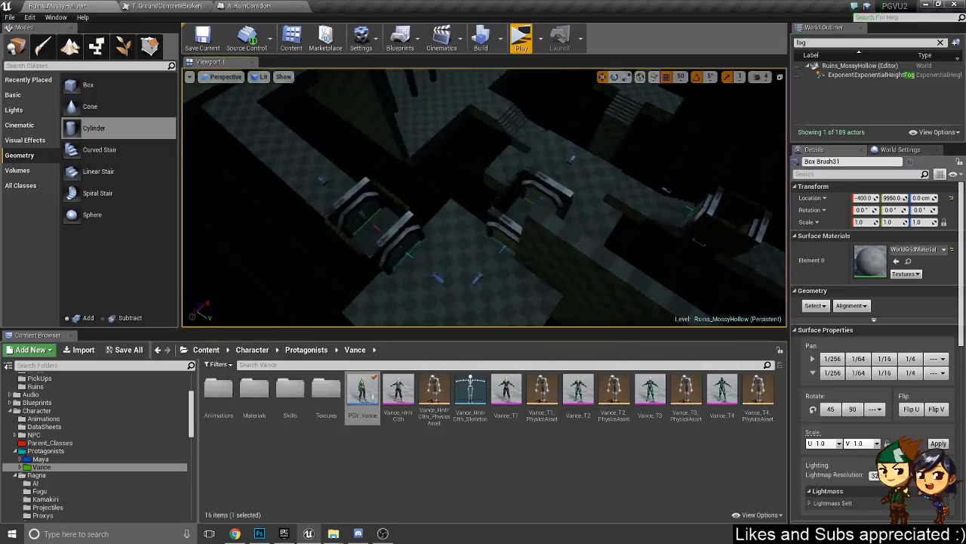
pyautogui.moveTo(423, 196); pyautogui.dragTo(473, 195, button='right')
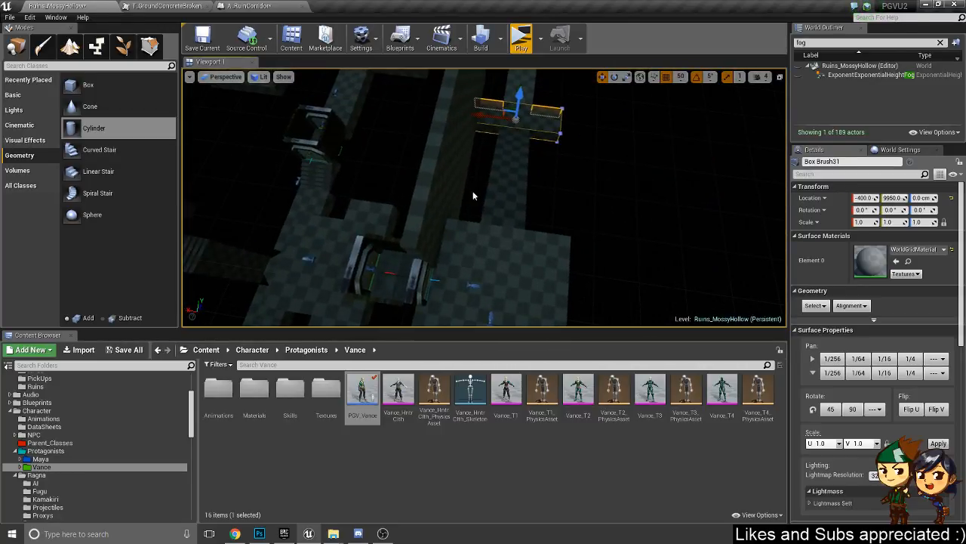
pyautogui.click(434, 179)
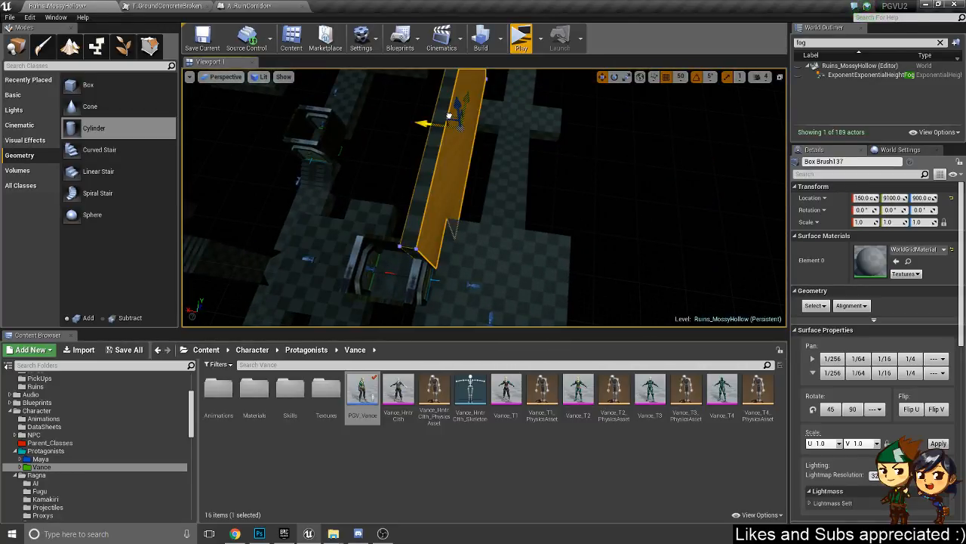
pyautogui.moveTo(439, 102); pyautogui.dragTo(439, 104)
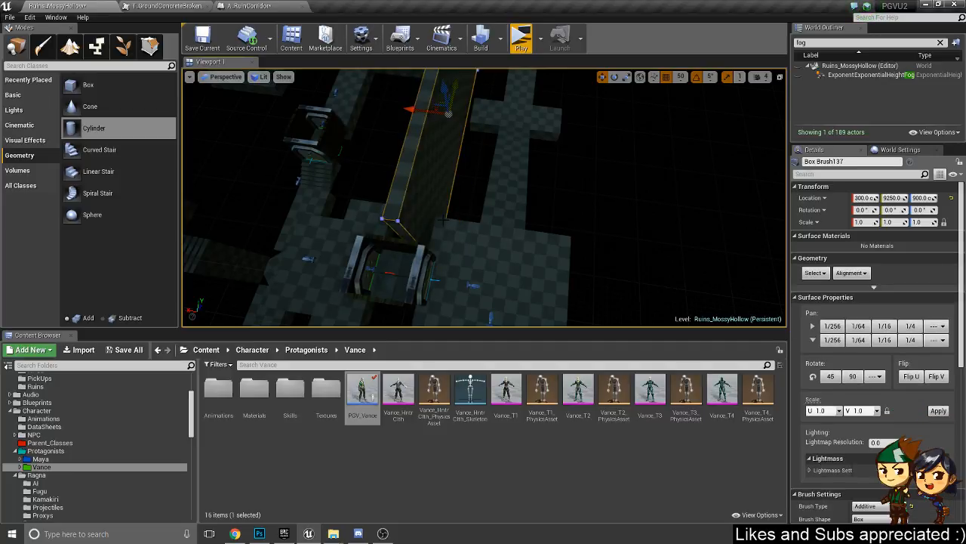
pyautogui.click(459, 239)
pyautogui.click(434, 179)
# - Shift the copied wall brush to X 250 and lower it to Z 500 beside the walkway
pyautogui.moveTo(394, 229)
pyautogui.mouseDown(button='right')
pyautogui.moveTo(355, 219)
pyautogui.moveTo(340, 234)
pyautogui.mouseUp(button='right')
pyautogui.press('w')
pyautogui.click(507, 202)
pyautogui.press('s')
pyautogui.moveTo(507, 202)
pyautogui.mouseDown(button='right')
pyautogui.moveTo(574, 162)
pyautogui.moveTo(430, 169)
pyautogui.moveTo(503, 182)
pyautogui.moveTo(562, 170)
pyautogui.moveTo(479, 215)
pyautogui.moveTo(491, 212)
pyautogui.moveTo(407, 204)
pyautogui.mouseUp(button='right')
pyautogui.press('d')
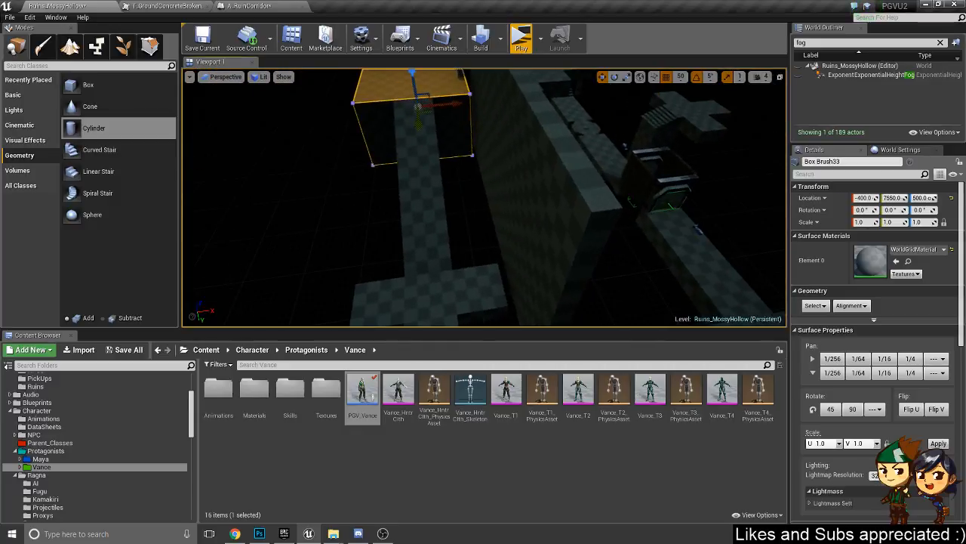
pyautogui.click(494, 290)
pyautogui.click(519, 142)
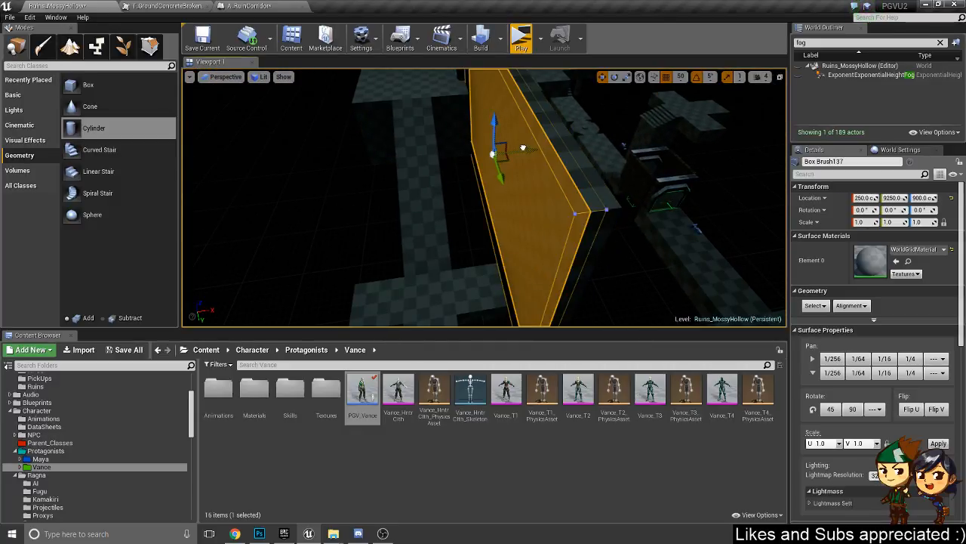
pyautogui.click(522, 148)
pyautogui.moveTo(385, 173)
pyautogui.mouseDown(button='right')
pyautogui.moveTo(408, 185)
pyautogui.moveTo(382, 177)
pyautogui.moveTo(381, 197)
pyautogui.moveTo(415, 154)
pyautogui.moveTo(400, 163)
pyautogui.moveTo(404, 173)
pyautogui.moveTo(392, 170)
pyautogui.moveTo(400, 196)
pyautogui.moveTo(415, 189)
pyautogui.moveTo(404, 173)
pyautogui.mouseUp(button='right')
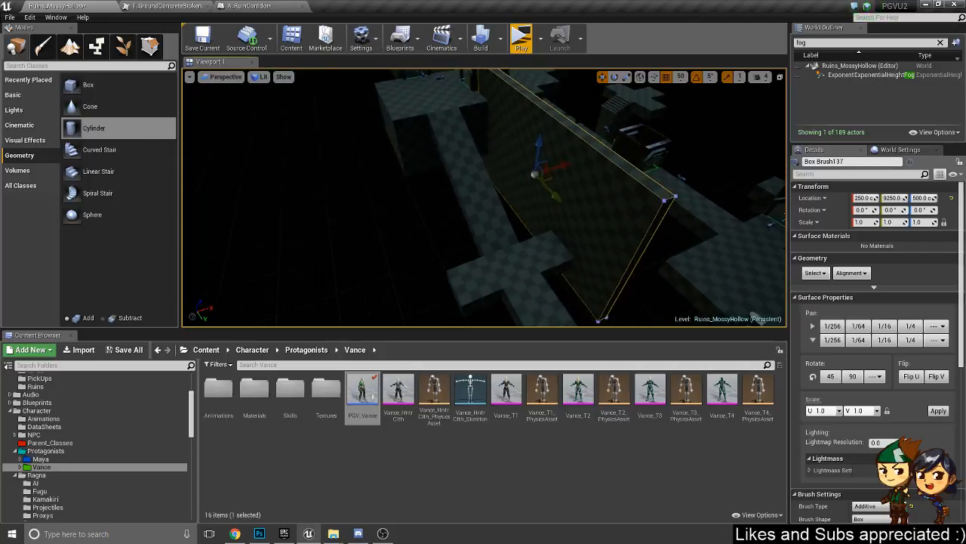
# - Duplicate the lowered wall brush across to the opposite side of the walkway, placing the copy at X -1050
pyautogui.keyDown('alt'); pyautogui.moveTo(559, 164); pyautogui.dragTo(417, 210); pyautogui.keyUp('alt')
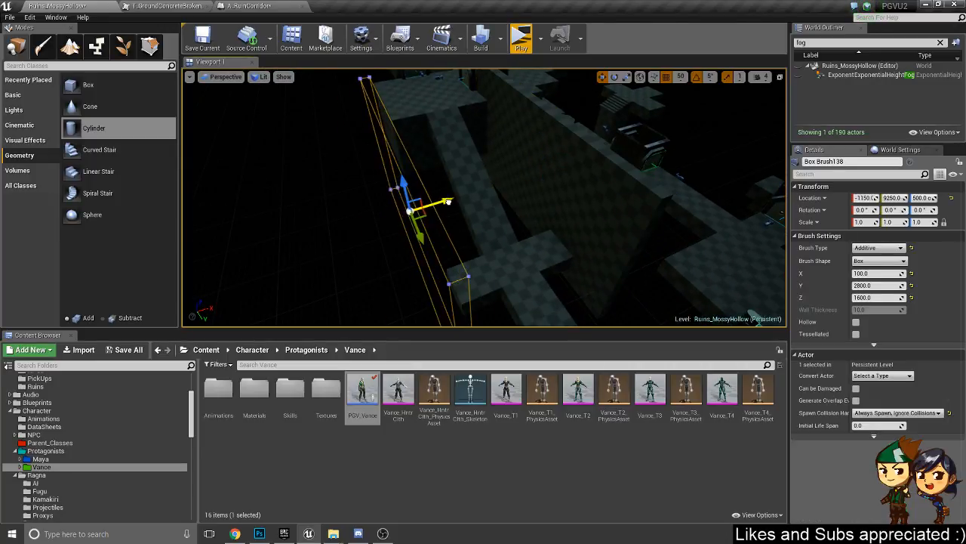
pyautogui.moveTo(525, 201); pyautogui.dragTo(527, 214, button='right')
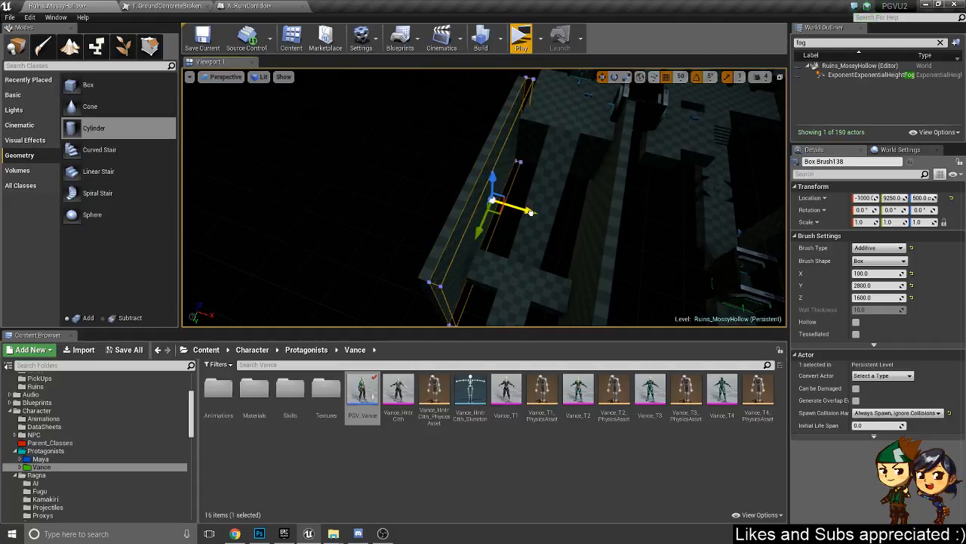
pyautogui.moveTo(566, 209)
pyautogui.mouseDown(button='right')
pyautogui.moveTo(586, 208)
pyautogui.moveTo(586, 174)
pyautogui.moveTo(596, 200)
pyautogui.moveTo(590, 228)
pyautogui.moveTo(578, 170)
pyautogui.moveTo(573, 216)
pyautogui.moveTo(412, 212)
pyautogui.mouseUp(button='right')
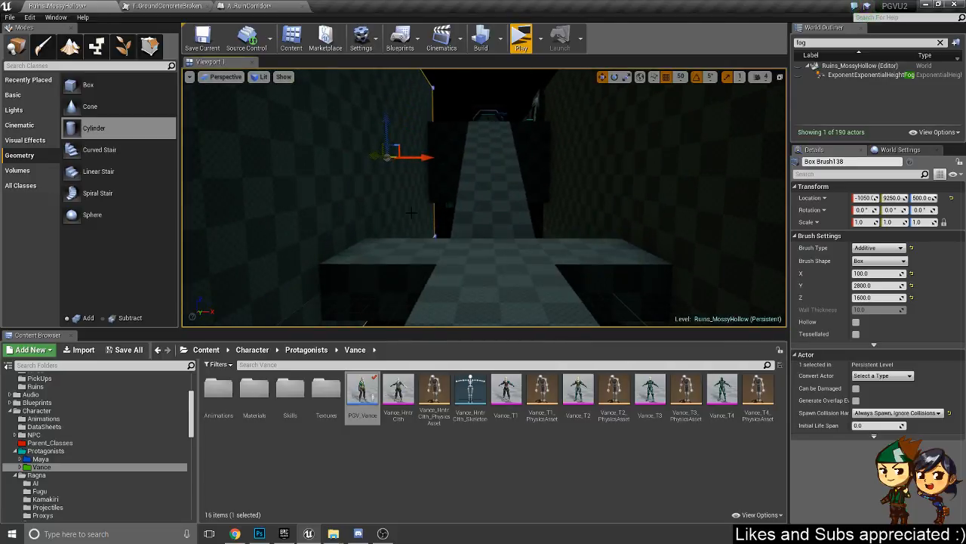
# - Browse the character folders in the project content and open the Fugu folder under Ragna
pyautogui.click(70, 435)
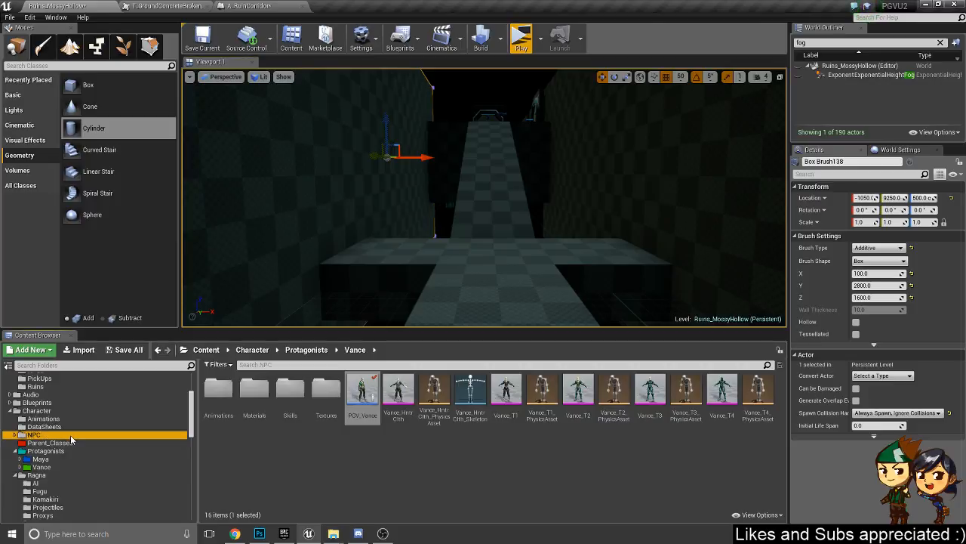
pyautogui.click(60, 442)
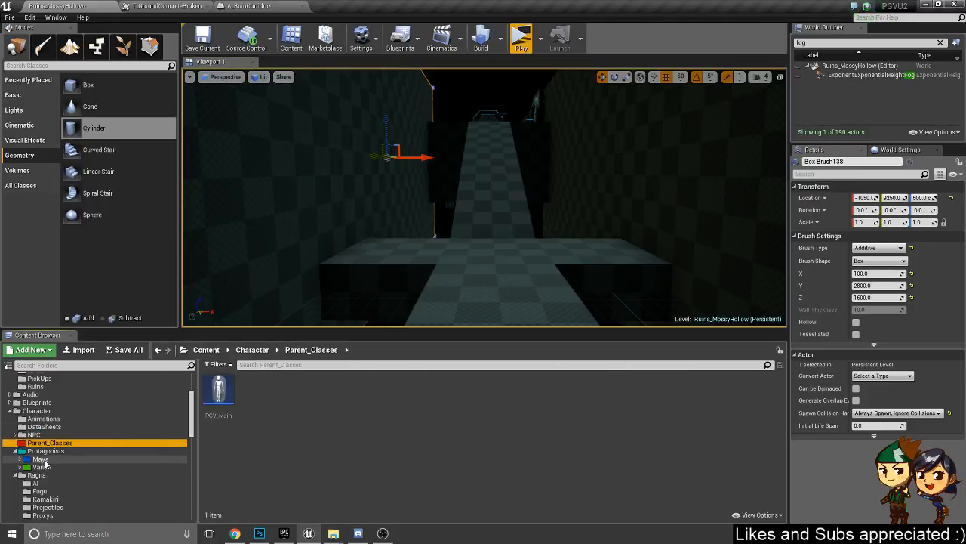
pyautogui.click(50, 451)
pyautogui.click(41, 459)
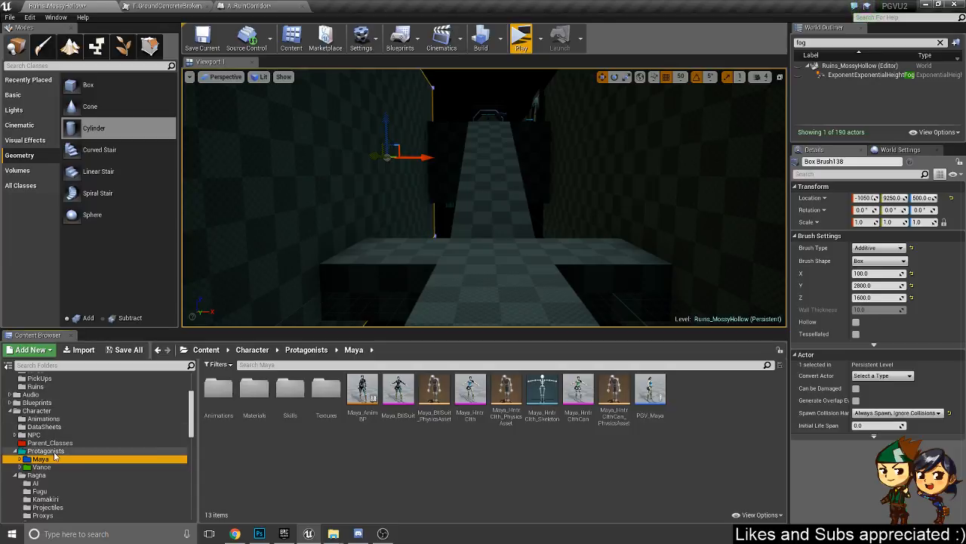
pyautogui.click(44, 500)
pyautogui.click(47, 493)
# - Place the Puffer skeletal mesh above the walkway at X -350, Y 9750 and raise it to Z 500
pyautogui.moveTo(222, 389); pyautogui.dragTo(359, 287)
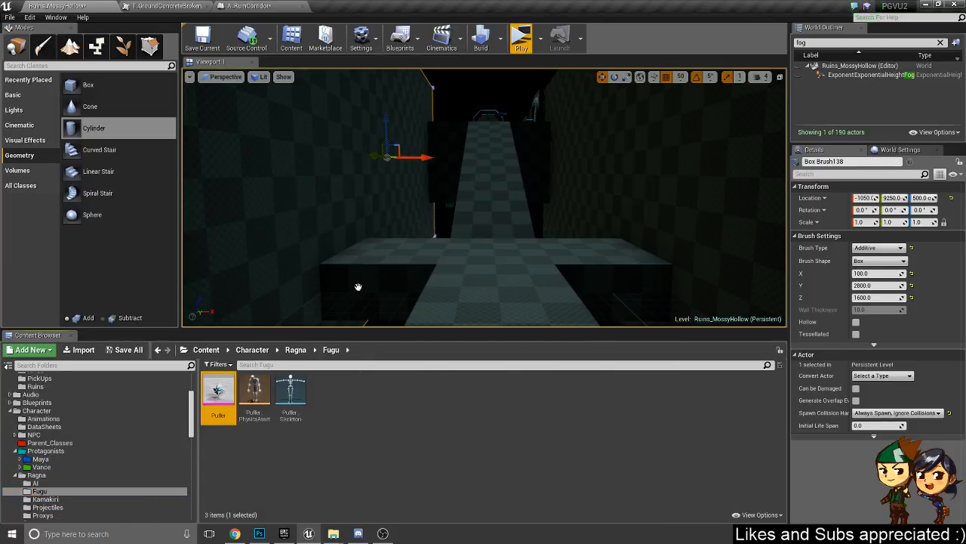
pyautogui.moveTo(556, 257); pyautogui.dragTo(501, 224)
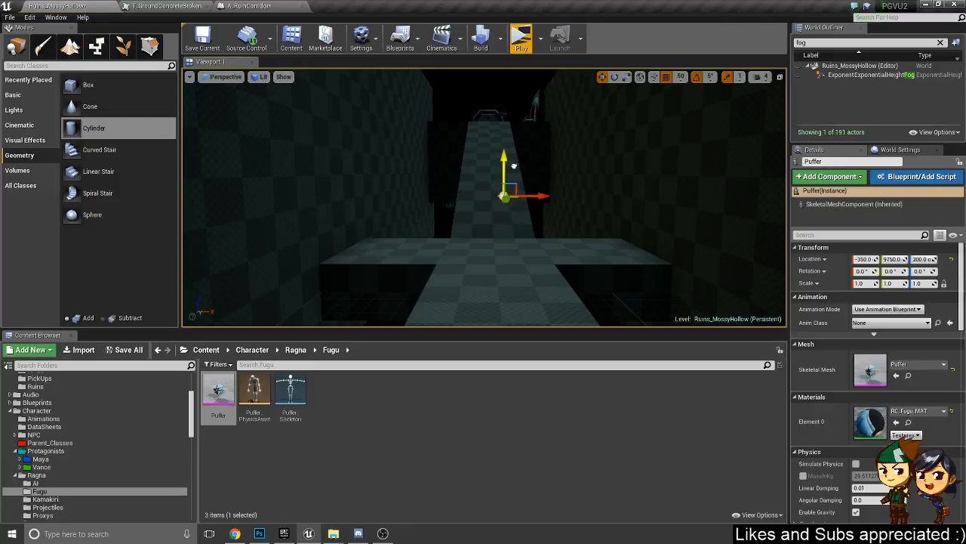
pyautogui.moveTo(514, 166); pyautogui.dragTo(514, 122)
pyautogui.press('f')
pyautogui.keyDown('alt'); pyautogui.moveTo(518, 229); pyautogui.dragTo(524, 259); pyautogui.keyUp('alt')
pyautogui.moveTo(523, 259); pyautogui.dragTo(532, 226, button='right')
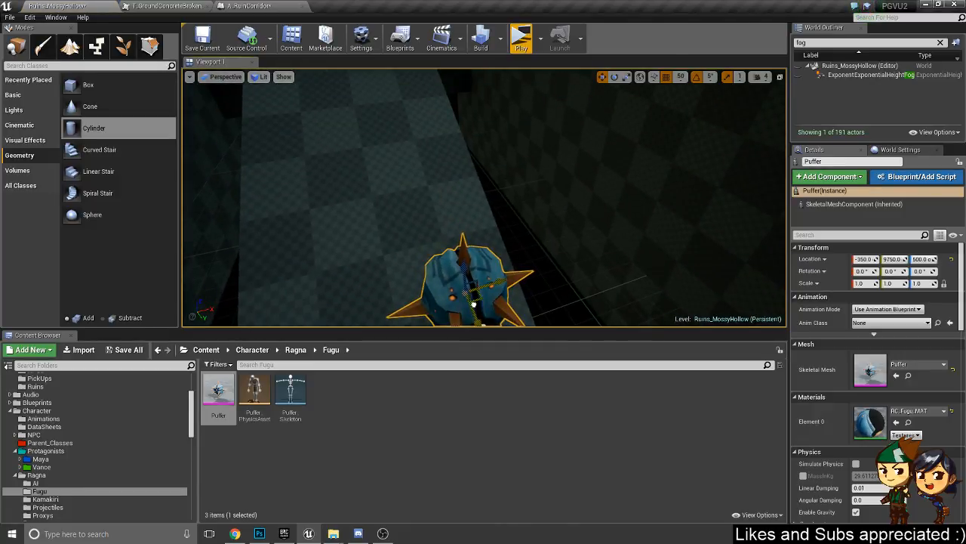
# - Spread the puffer and two duplicates along the walled walkway, placing the last copy at X -750, Y 8650, Z 800
pyautogui.moveTo(472, 303); pyautogui.dragTo(552, 129)
pyautogui.moveTo(576, 98); pyautogui.dragTo(527, 202, button='right')
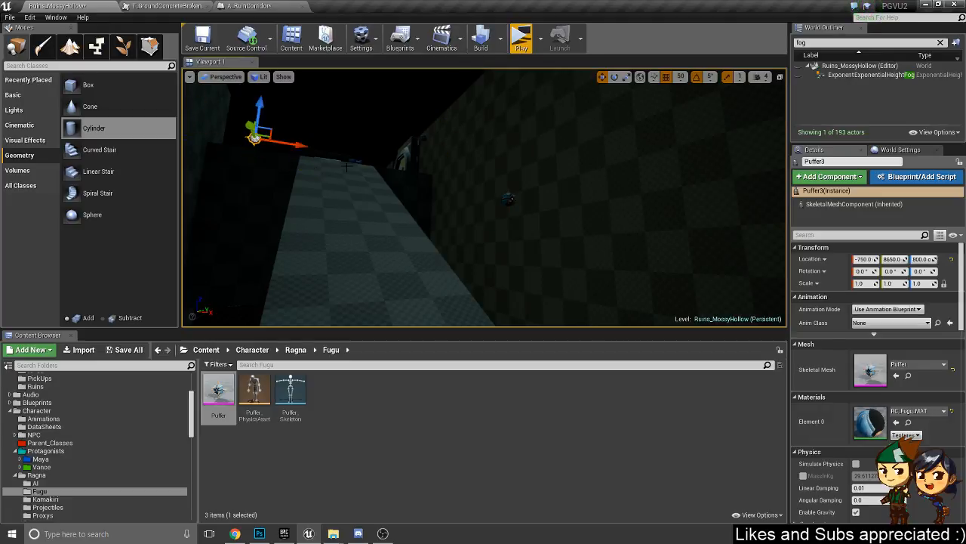
# - Start a playtest from the walkway in front of the cross-shaped platform and run between the walls past the puffers
pyautogui.moveTo(346, 167)
pyautogui.mouseDown(button='right')
pyautogui.moveTo(349, 193)
pyautogui.moveTo(291, 178)
pyautogui.moveTo(292, 227)
pyautogui.mouseUp(button='right')
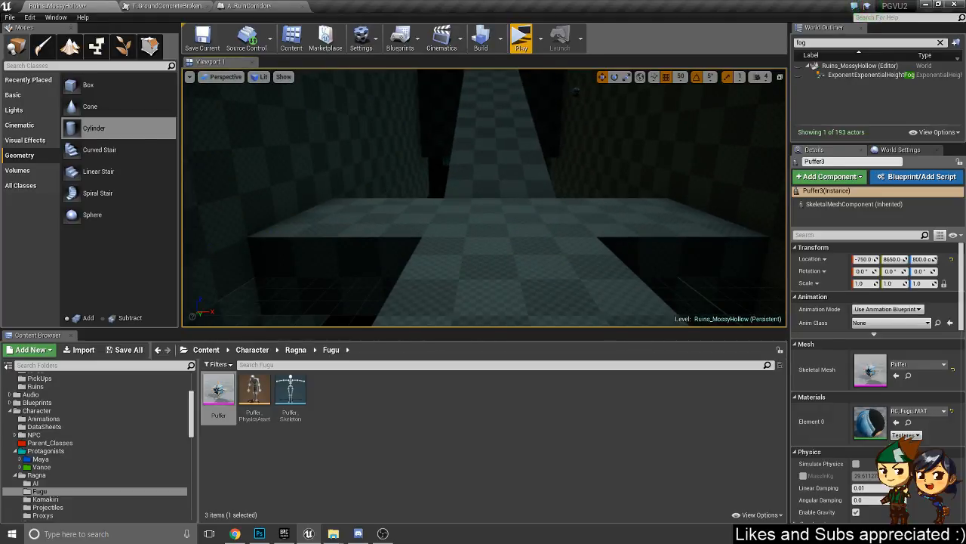
pyautogui.rightClick(490, 296)
pyautogui.click(529, 495)
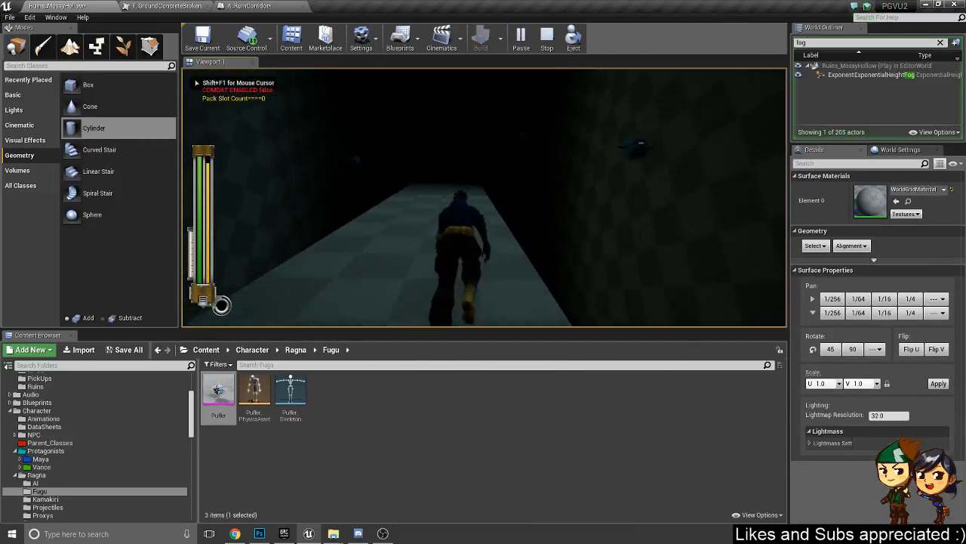
# - Run past the puffers to the end of the walkway, reach the area with the large round-framed doors, and end the playtest
pyautogui.press('w')
pyautogui.press('w')
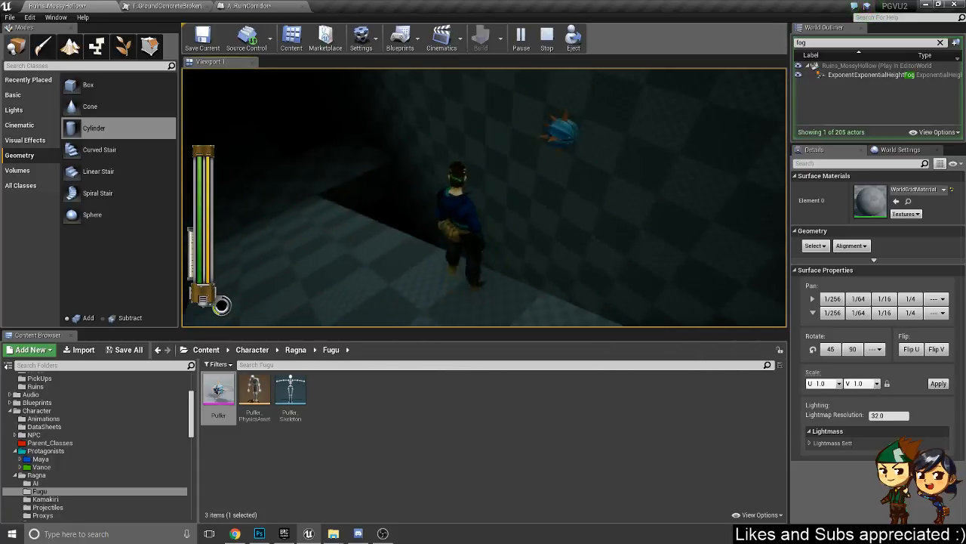
pyautogui.press('d')
pyautogui.press('w')
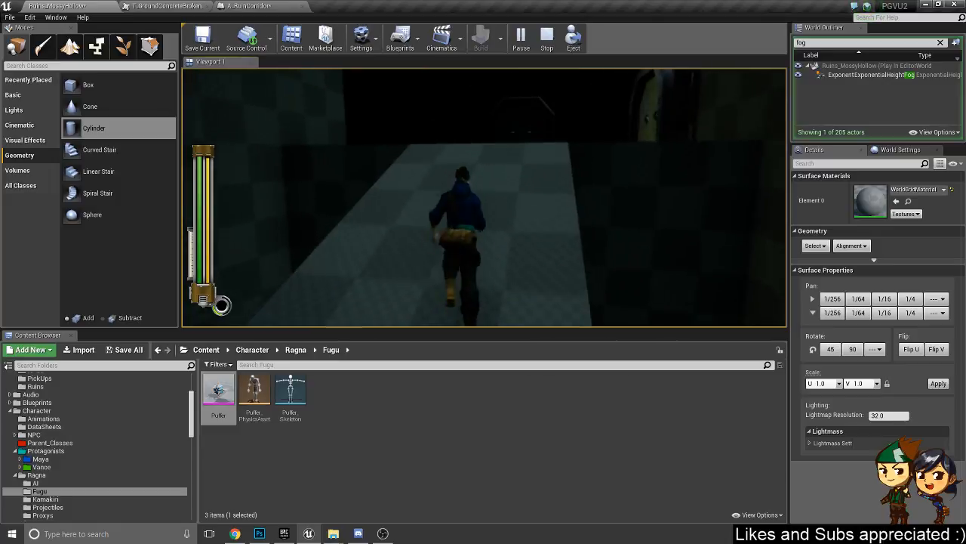
pyautogui.press('w')
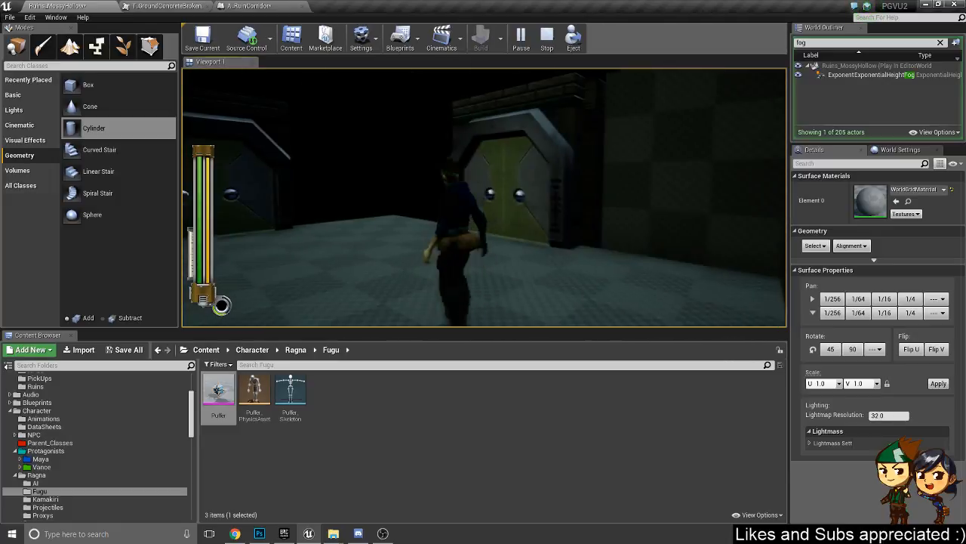
pyautogui.press('Escape')
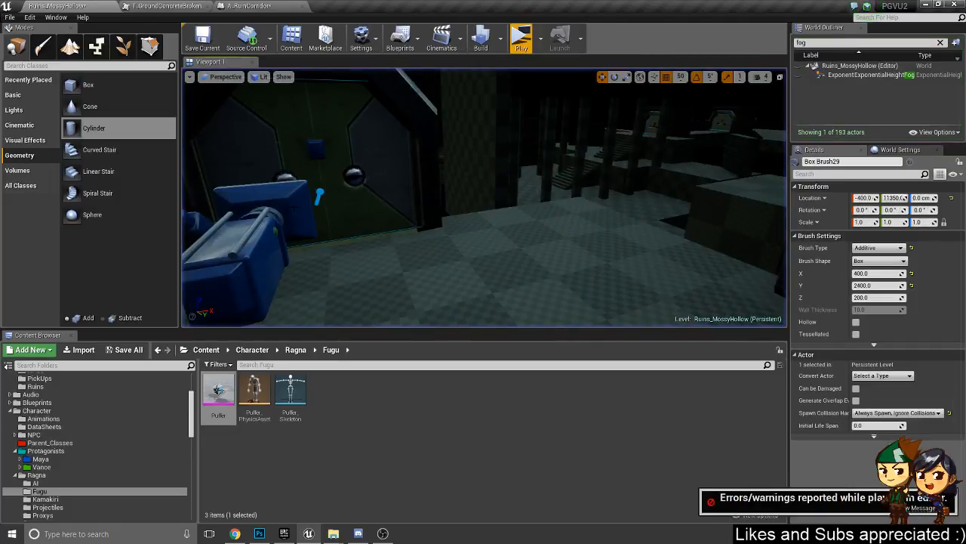
# - Inspect the walled walkway and its neighbouring platforms from above and from outside the tall walls
pyautogui.press('s')
pyautogui.moveTo(290, 220)
pyautogui.mouseDown(button='right')
pyautogui.moveTo(290, 242)
pyautogui.moveTo(260, 234)
pyautogui.moveTo(445, 241)
pyautogui.moveTo(309, 253)
pyautogui.moveTo(264, 291)
pyautogui.moveTo(234, 283)
pyautogui.moveTo(396, 279)
pyautogui.moveTo(412, 268)
pyautogui.moveTo(415, 219)
pyautogui.mouseUp(button='right')
pyautogui.press('s')
pyautogui.press('w')
pyautogui.press('w')
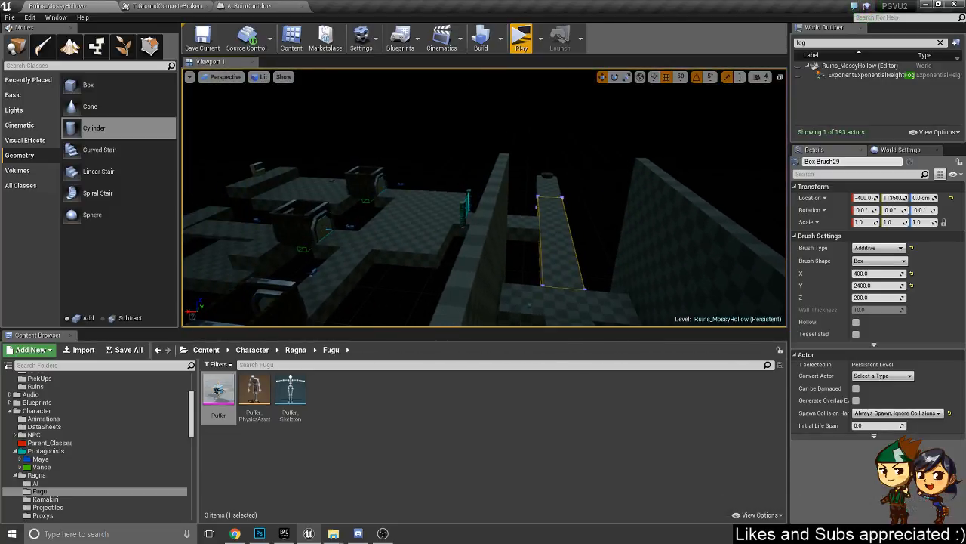
pyautogui.moveTo(253, 234); pyautogui.dragTo(143, 243, button='right')
pyautogui.moveTo(308, 250); pyautogui.dragTo(208, 238, button='right')
pyautogui.press('a')
pyautogui.moveTo(483, 242)
pyautogui.mouseDown(button='right')
pyautogui.moveTo(445, 231)
pyautogui.moveTo(480, 234)
pyautogui.mouseUp(button='right')
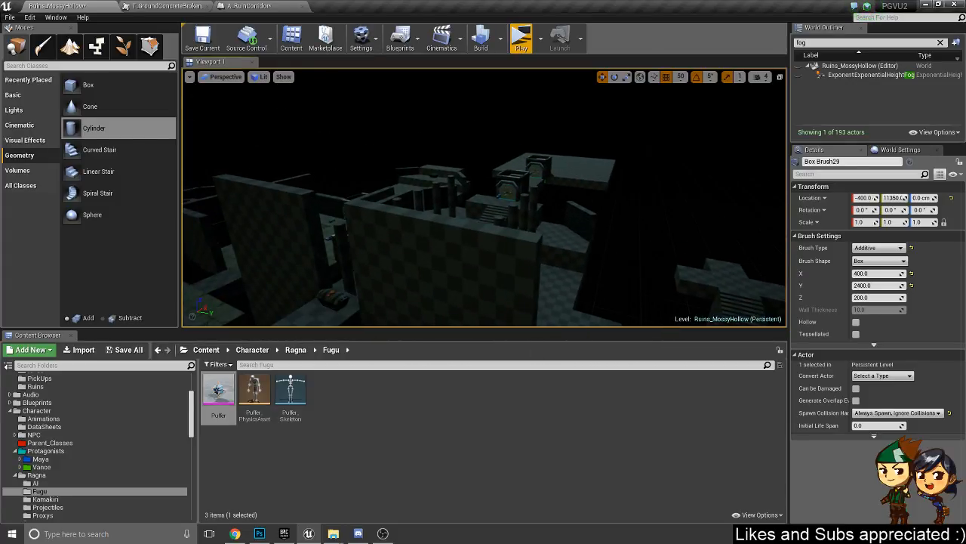
# - Survey the rest of the dungeon blockout, including the pillars, stairs, door rooms and distant platforms
pyautogui.hotkey('alt', 'Tab')
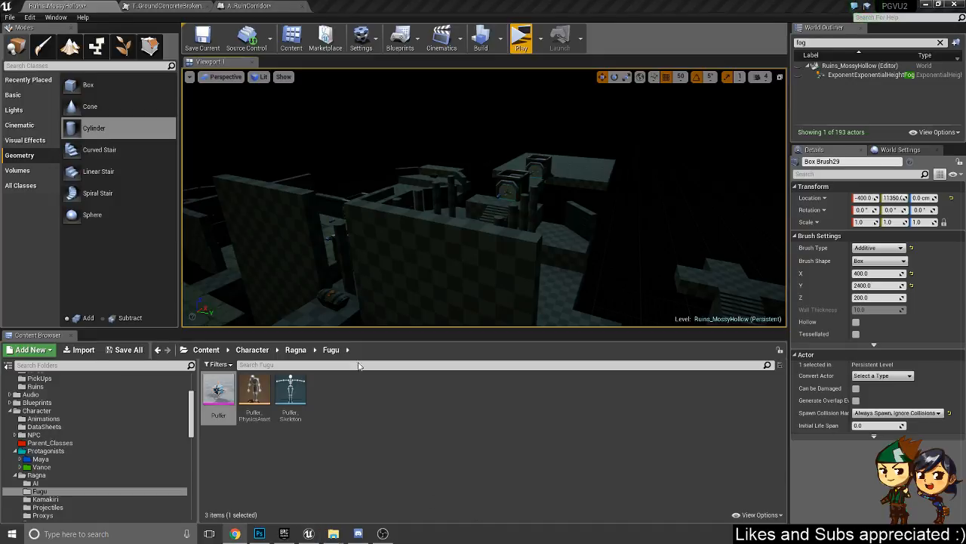
pyautogui.press('w')
pyautogui.moveTo(437, 218); pyautogui.dragTo(684, 228, button='right')
pyautogui.press('w')
pyautogui.press('w')
pyautogui.press('s')
pyautogui.press('s')
pyautogui.press('s')
pyautogui.press('w')
pyautogui.press('s')
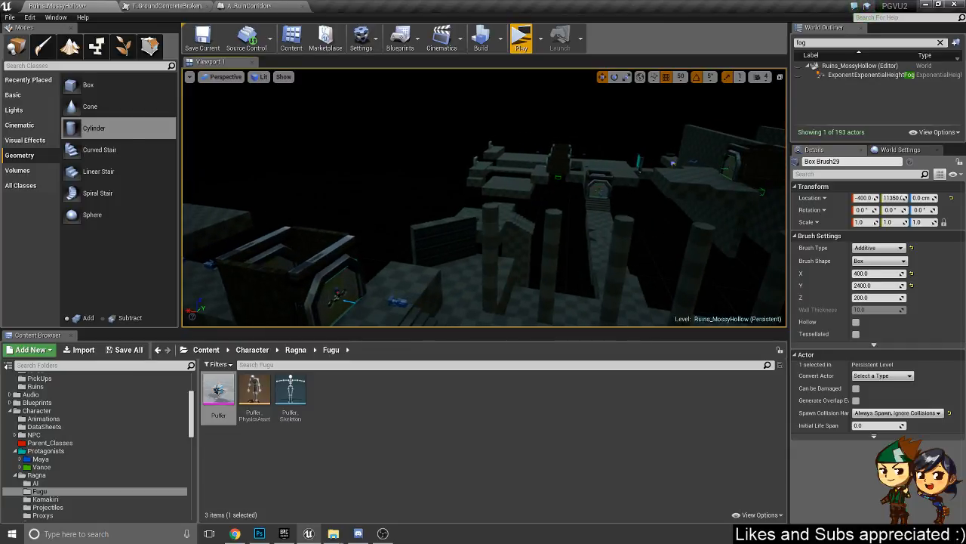